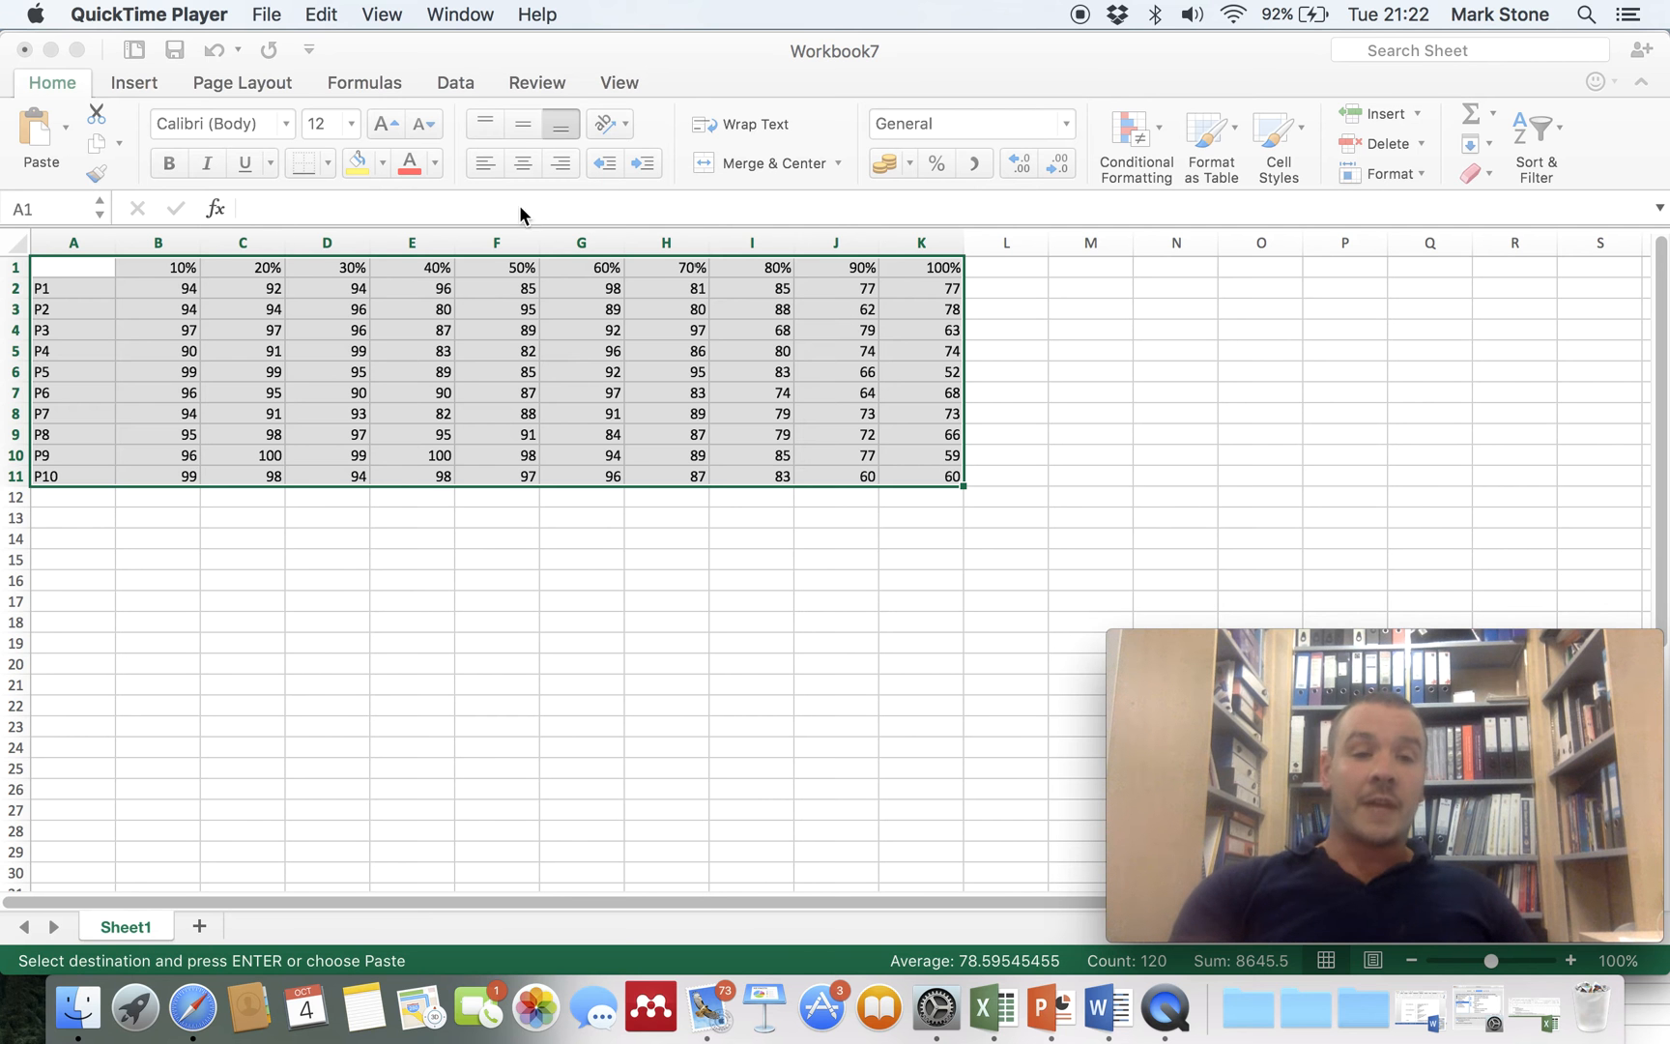
# - Paste the copied data table into A1:K11, and highlight the percentage header row and the participant column
pyautogui.click(5, 266)
pyautogui.press('super+v')
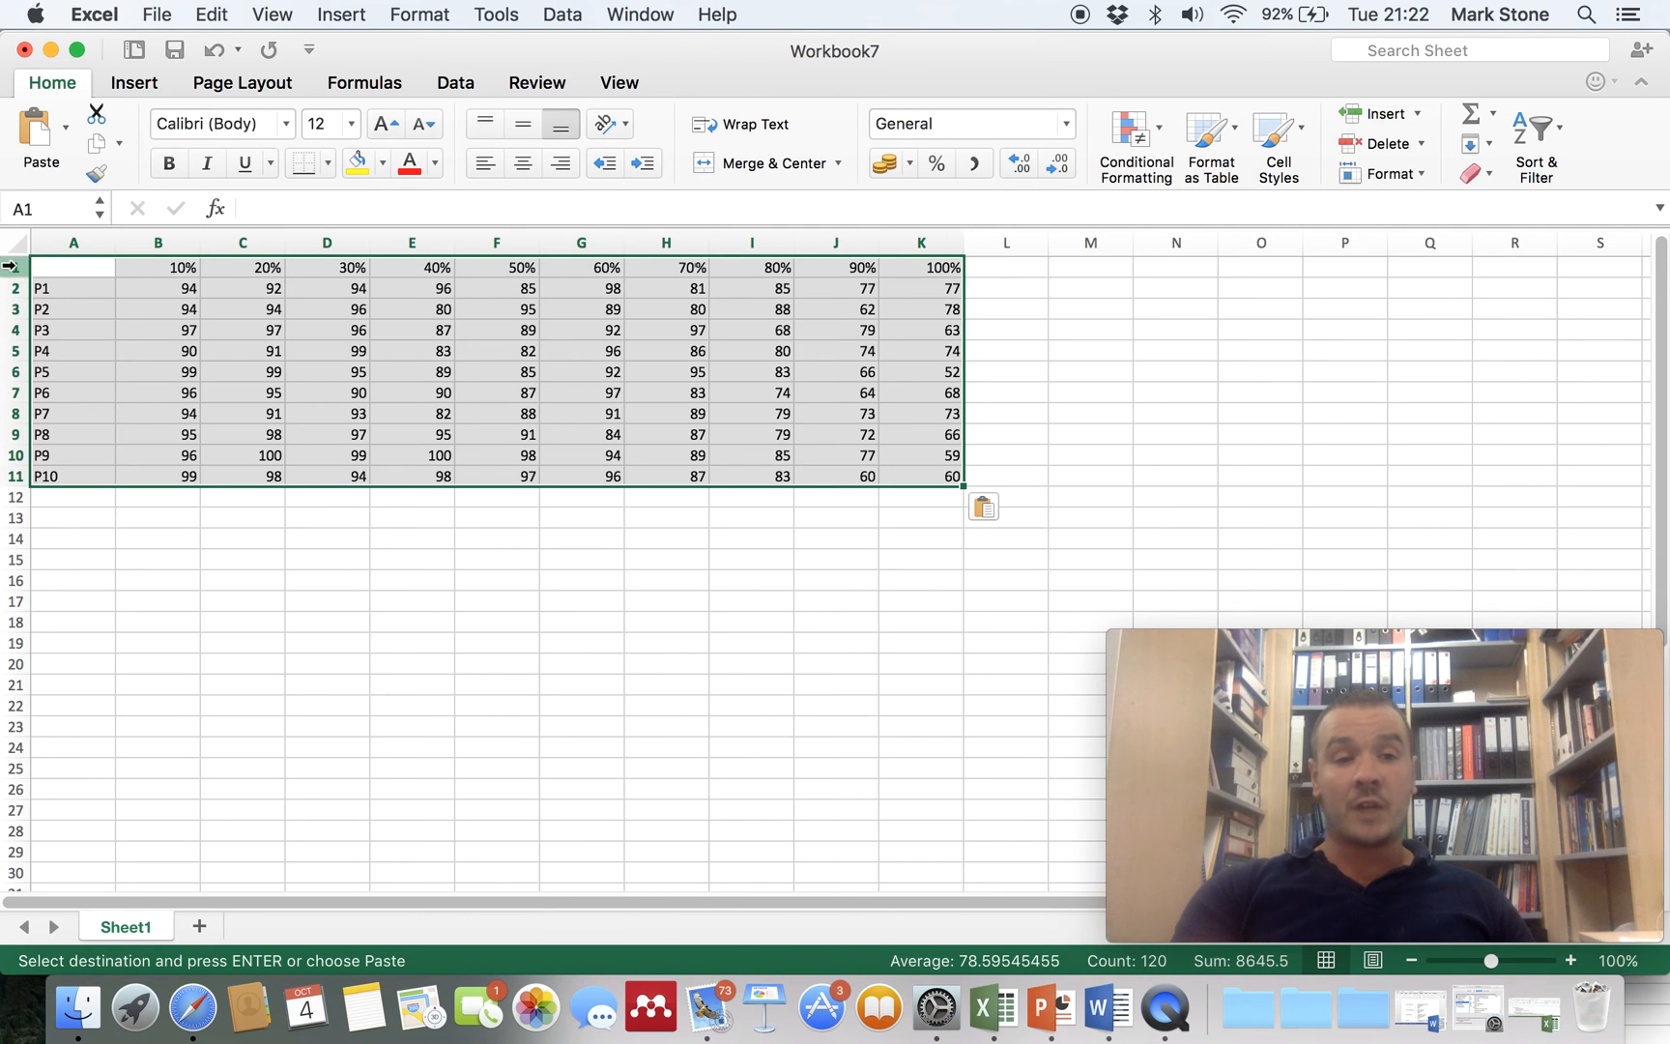
pyautogui.click(7, 266)
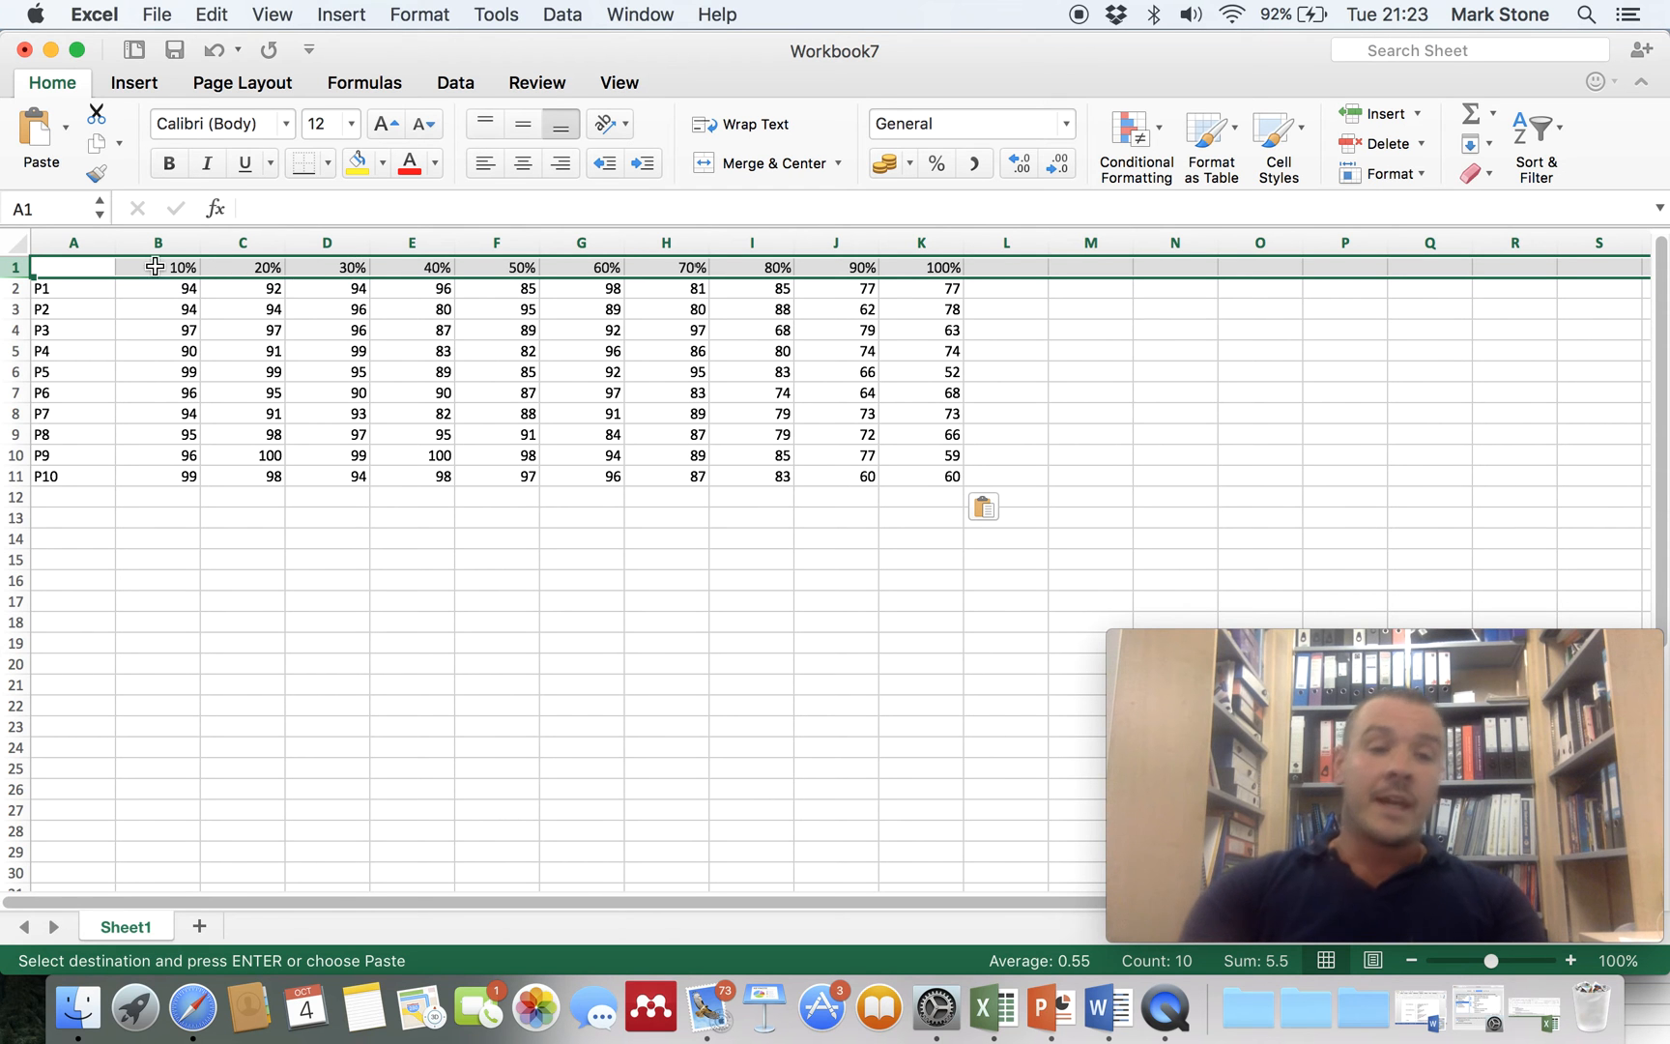
pyautogui.click(75, 240)
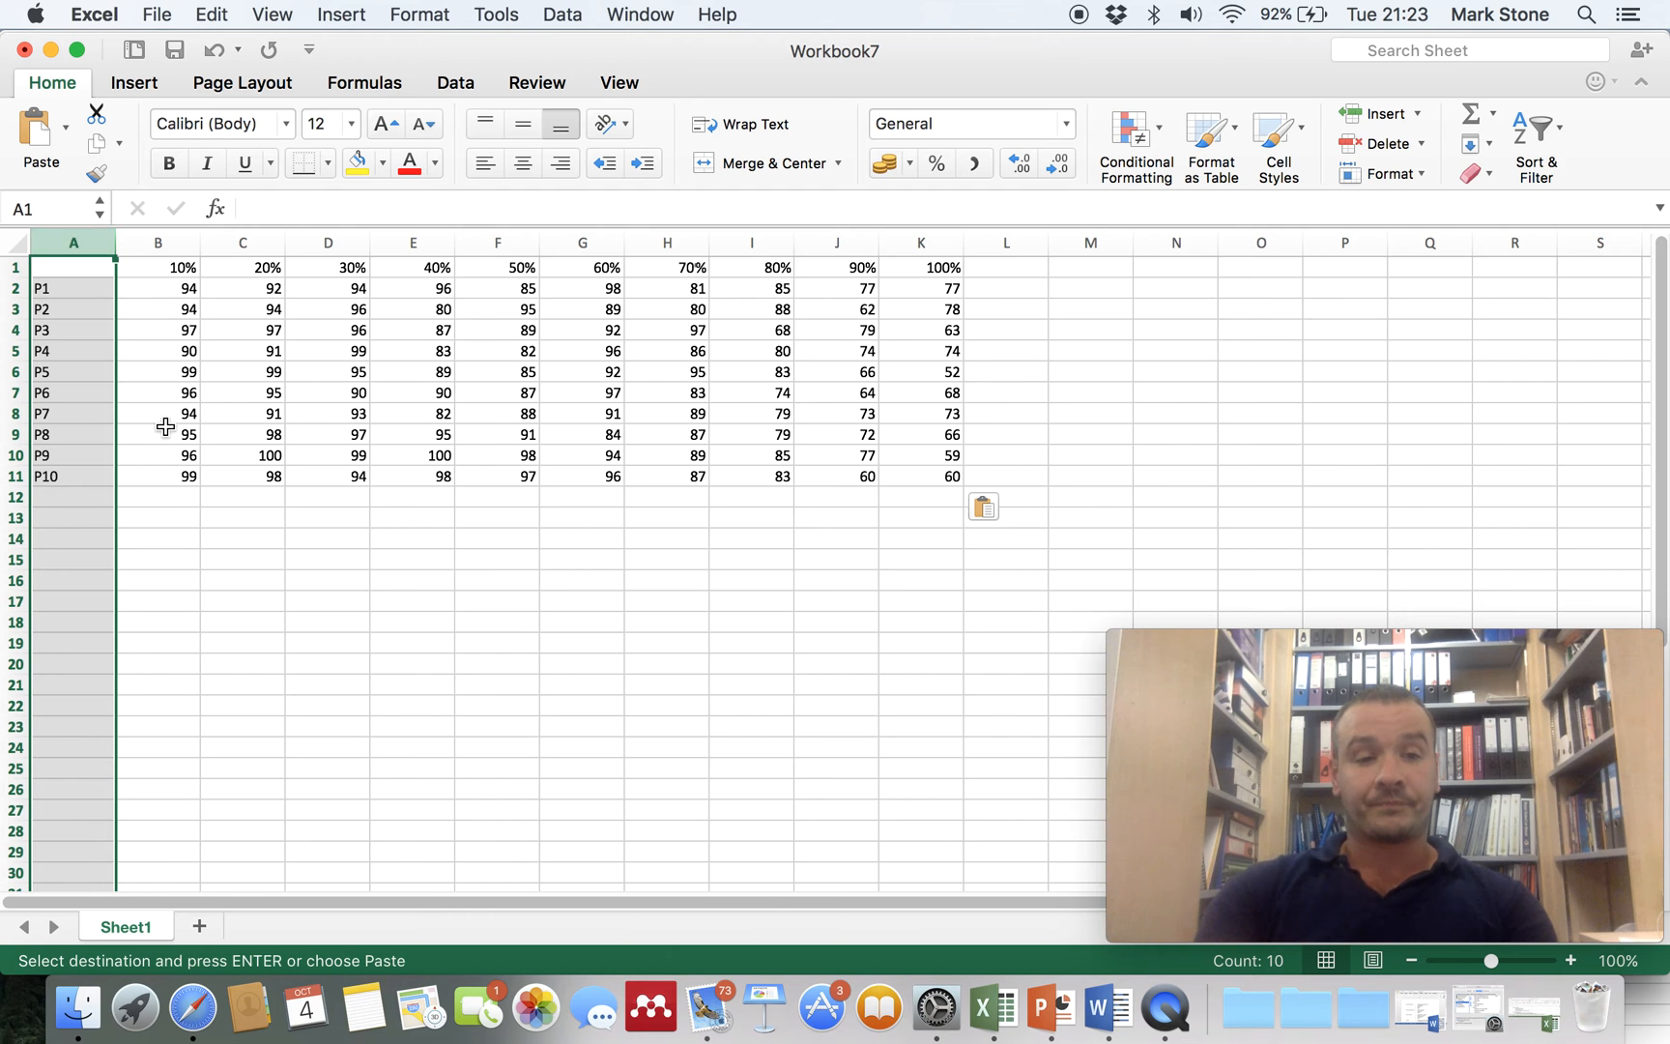
# - Calculate the mean of the 10% column in cell B13 with =average(B2:B11)
pyautogui.click(178, 517)
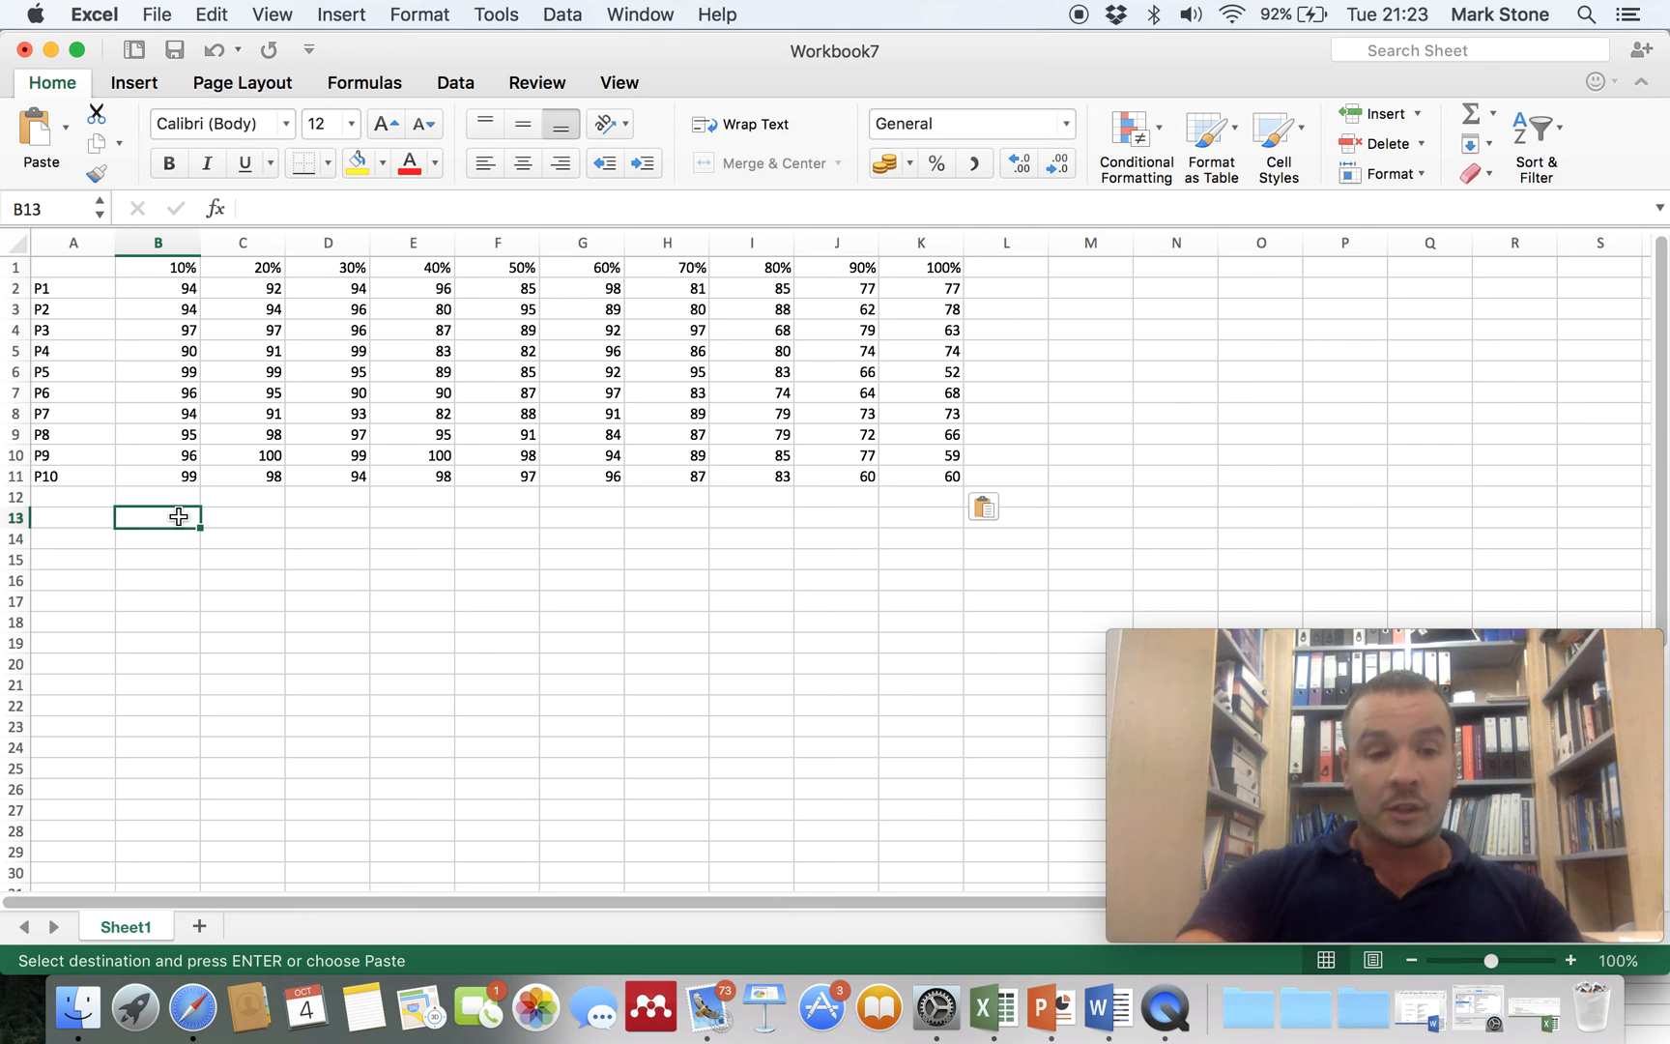
pyautogui.write('=')
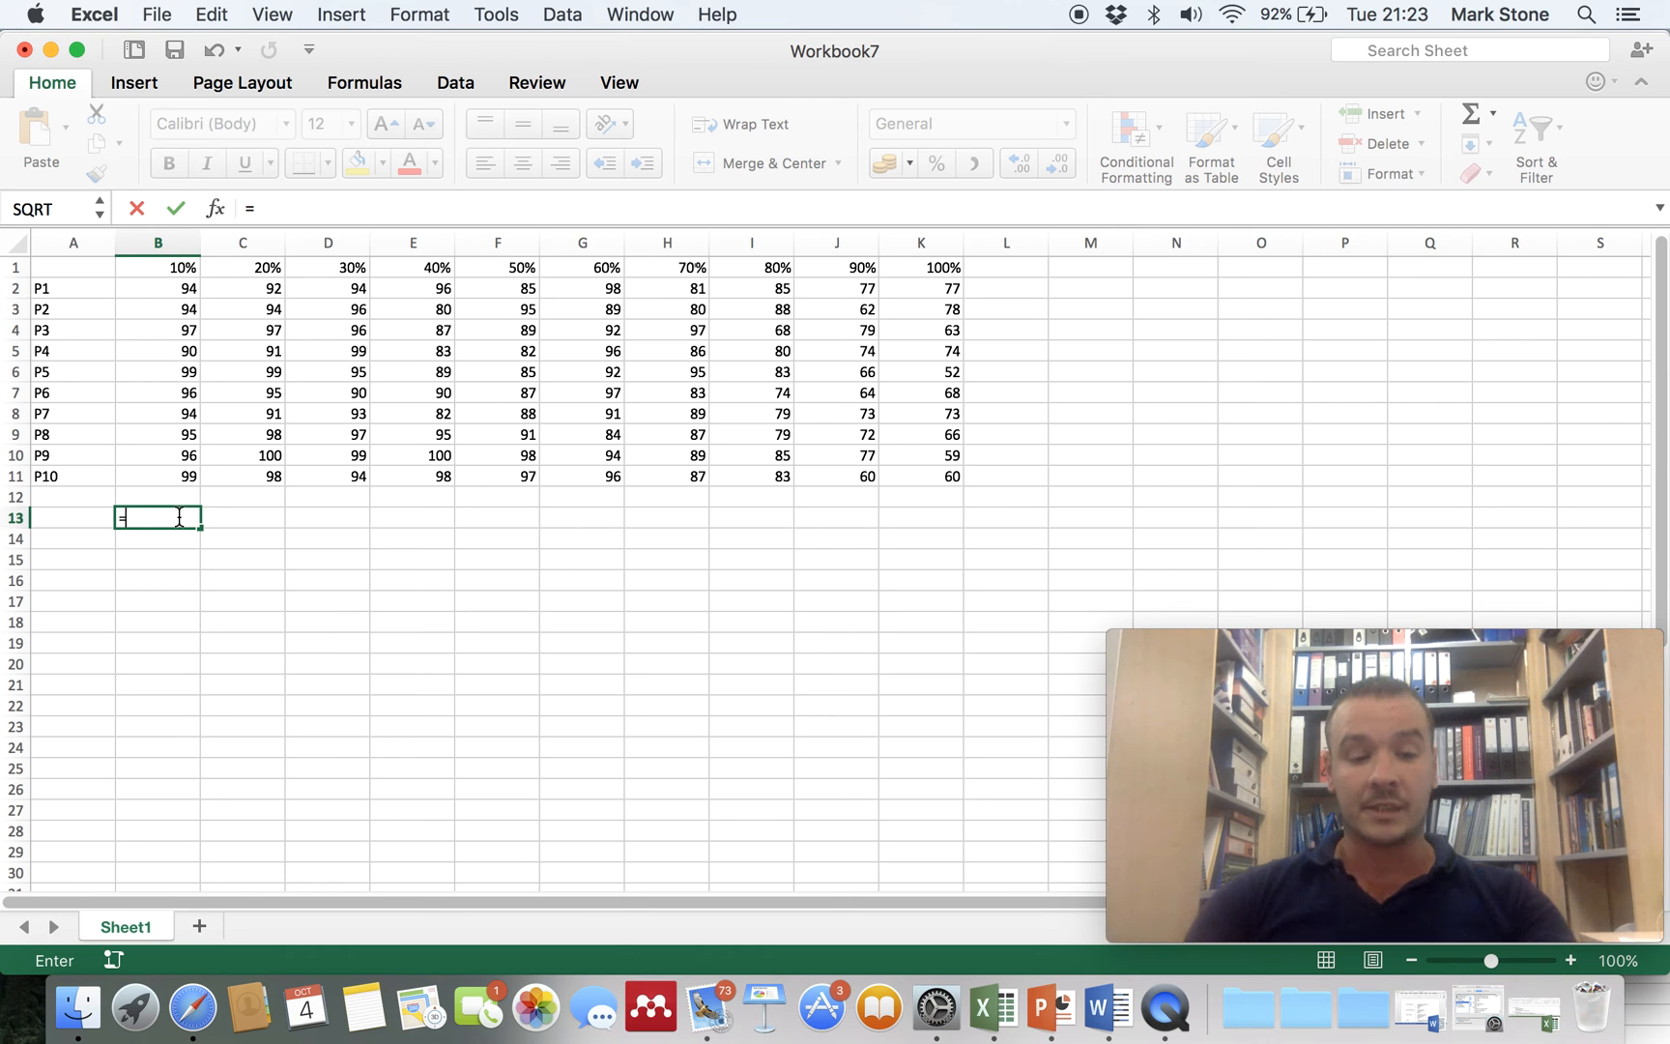
pyautogui.write('a')
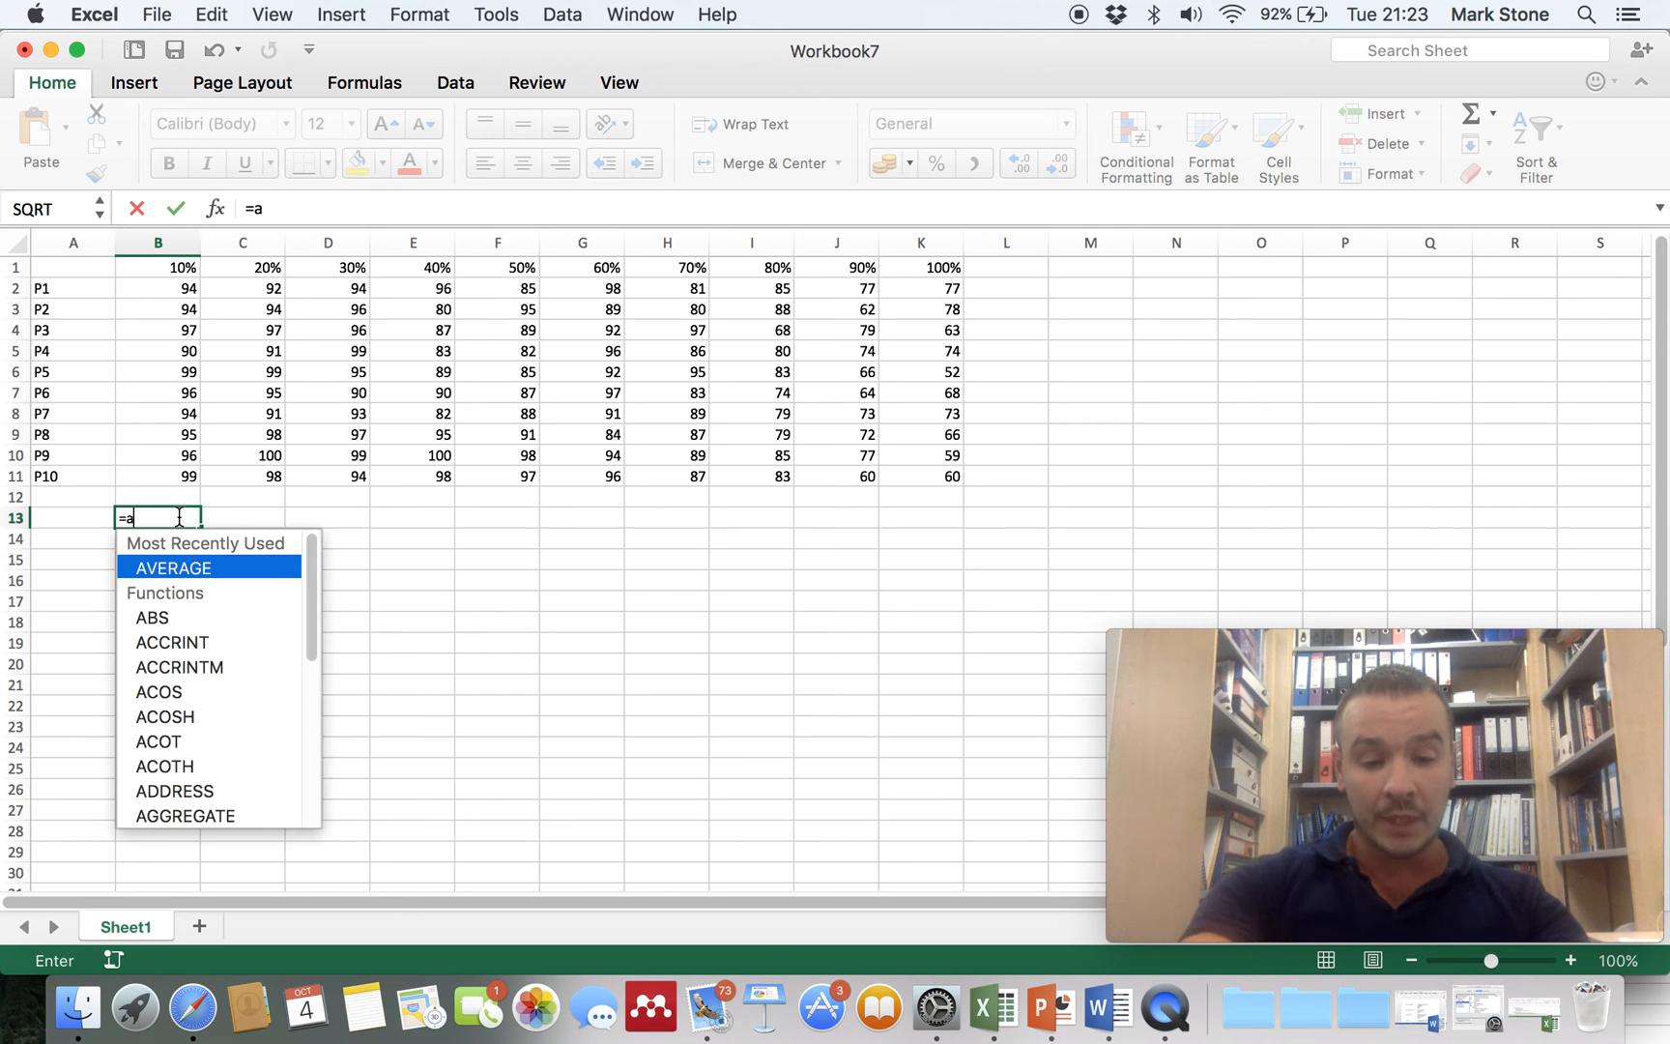
pyautogui.write('verage(')
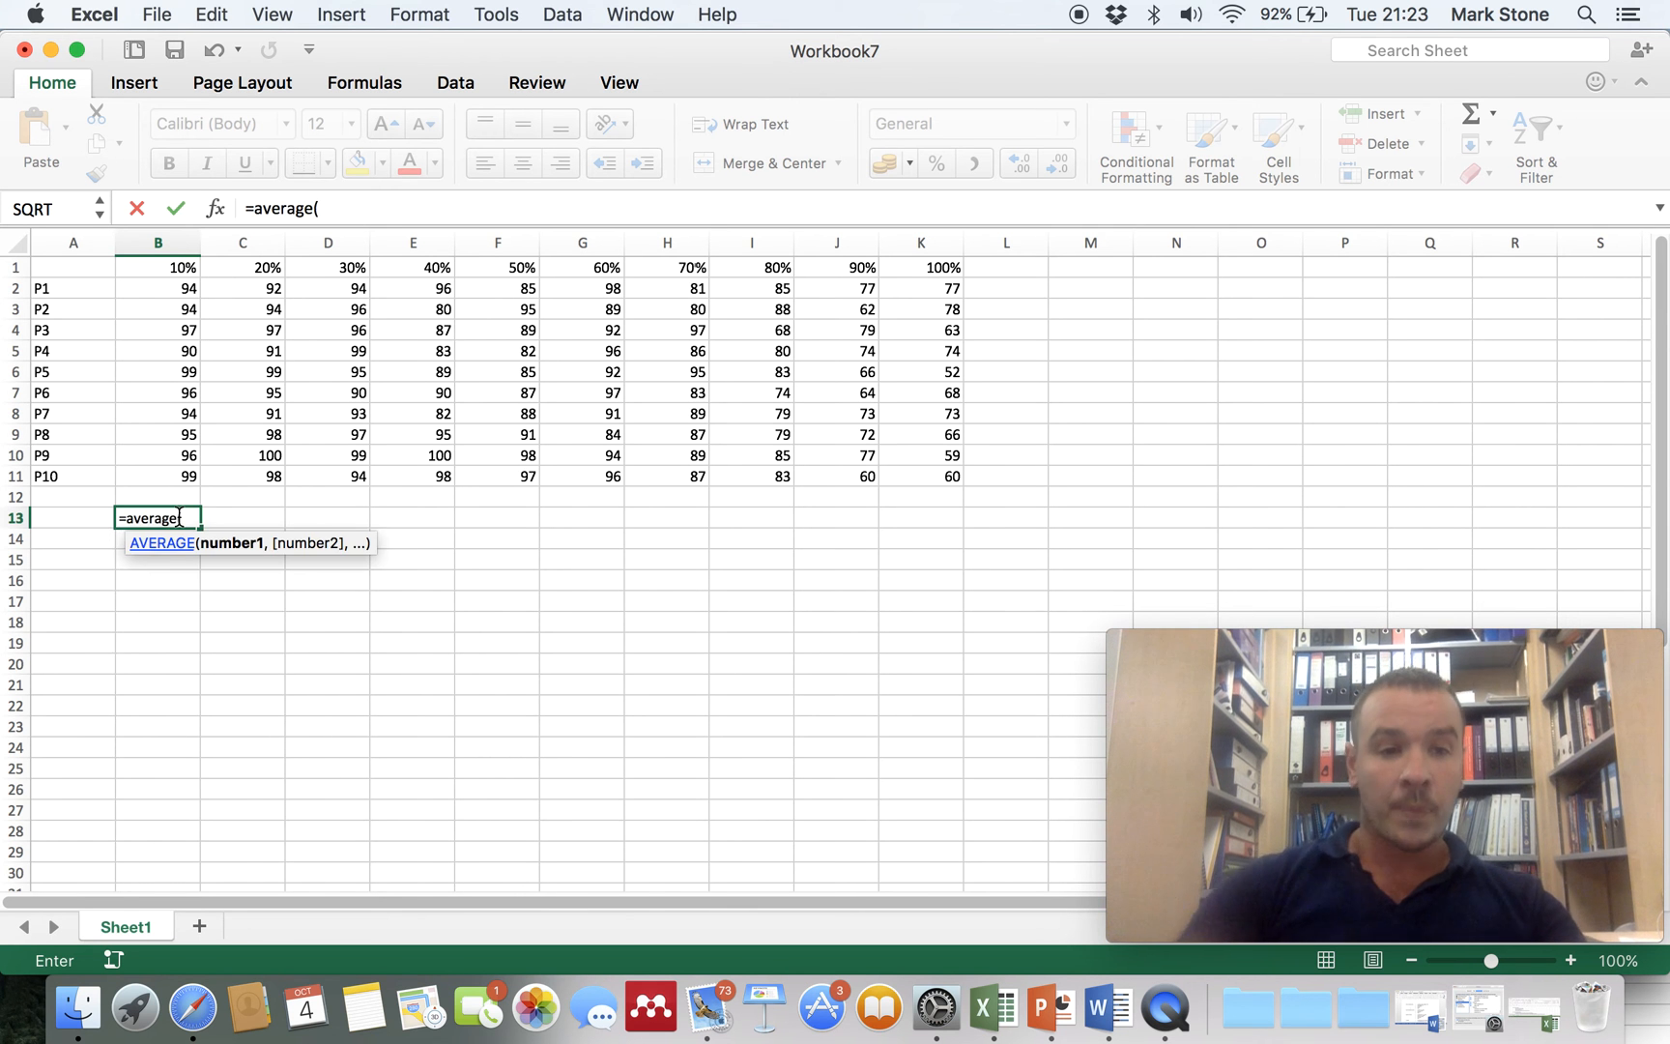
pyautogui.moveTo(146, 294); pyautogui.dragTo(153, 472)
pyautogui.write(')')
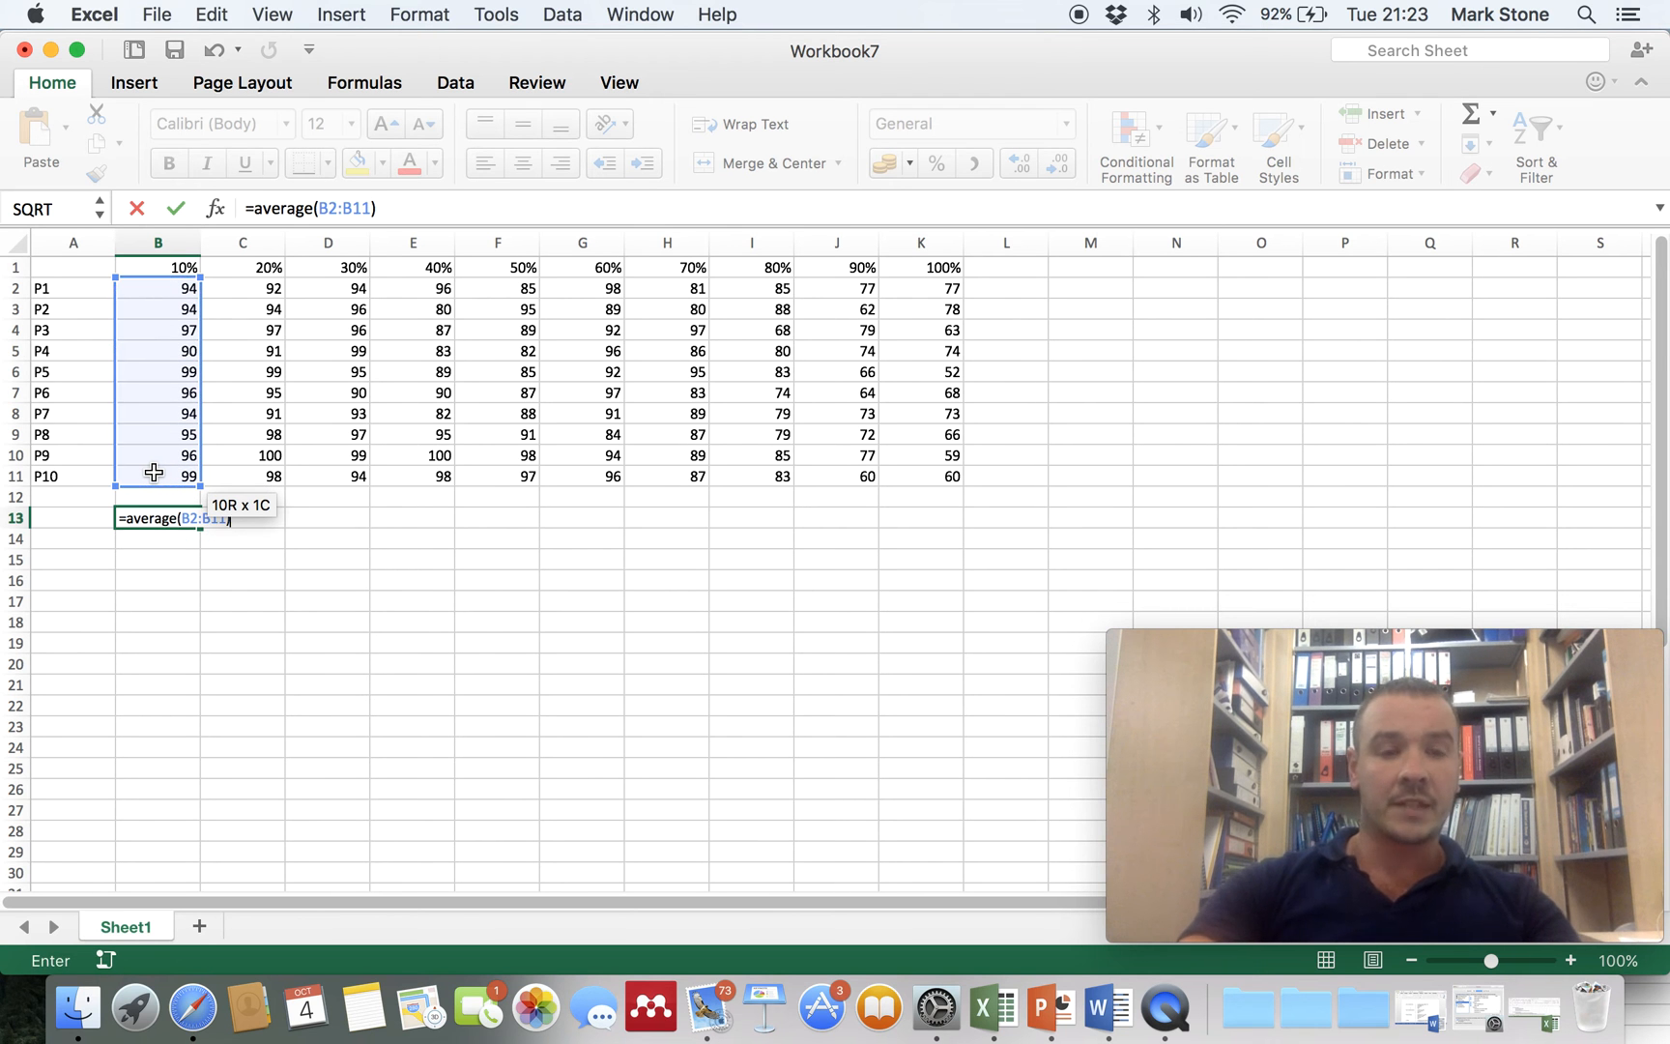
pyautogui.press('Return')
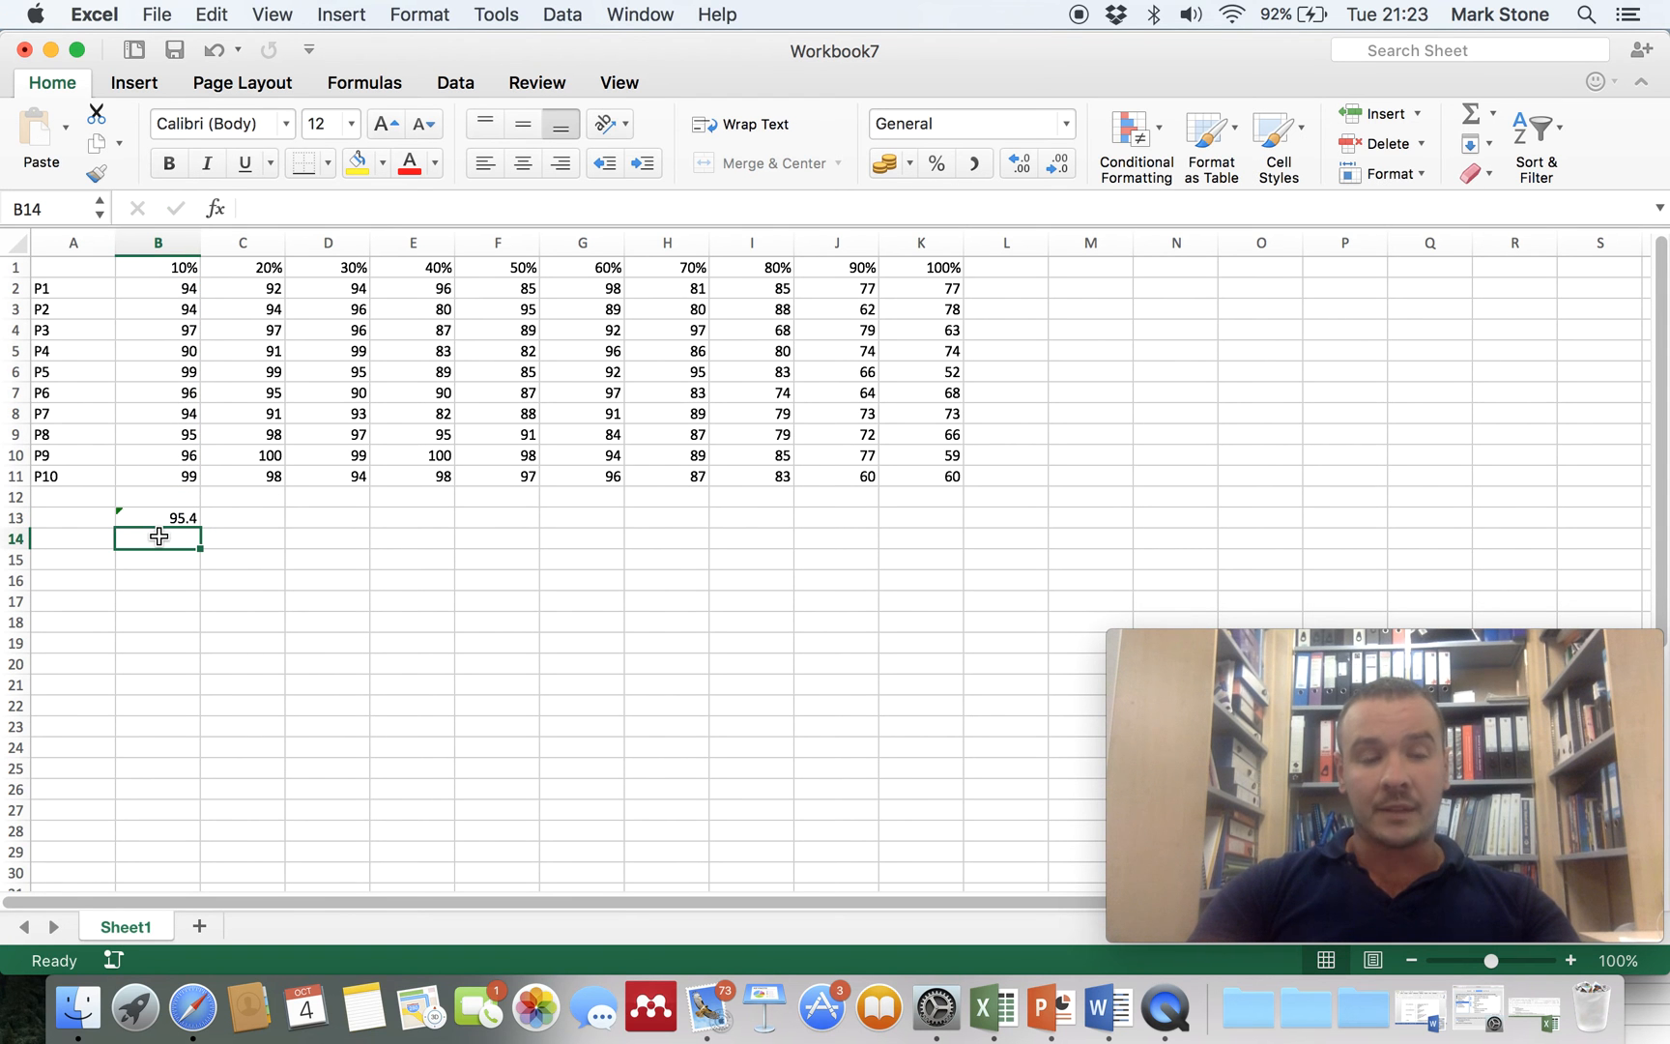
# - Calculate the standard deviation of the 10% column in cell B14 with =stdev(B2:B11)
pyautogui.write('=')
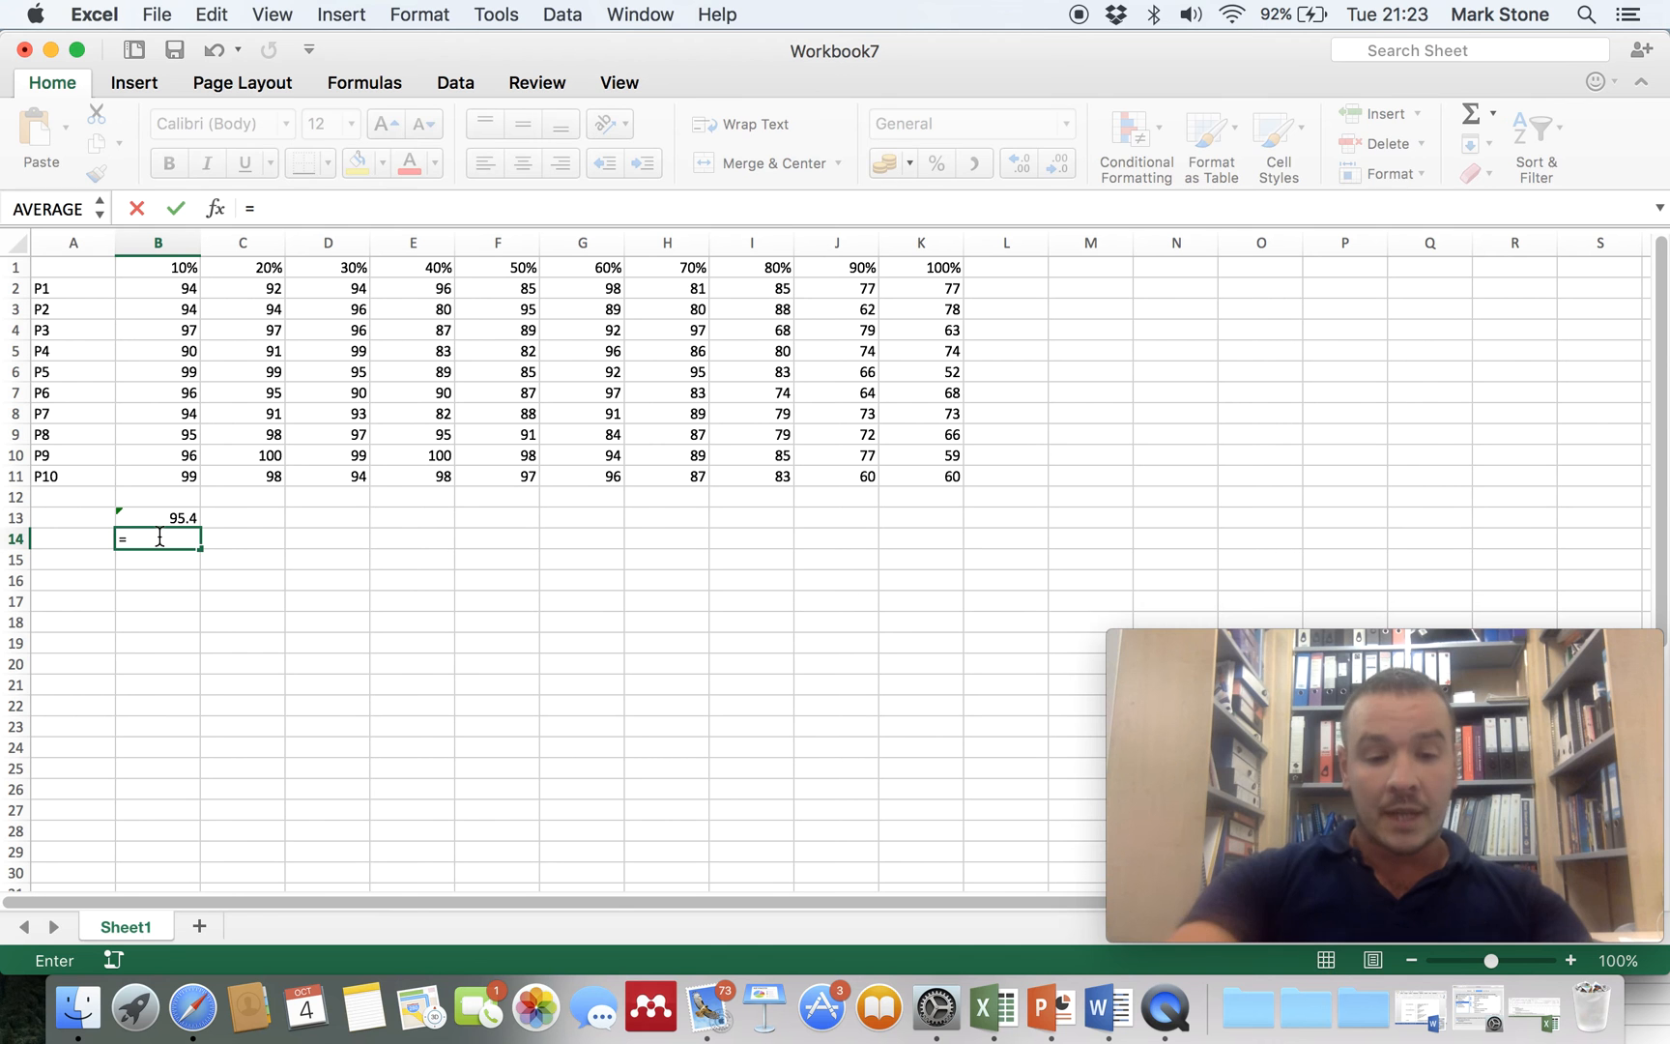
pyautogui.write('stdev(')
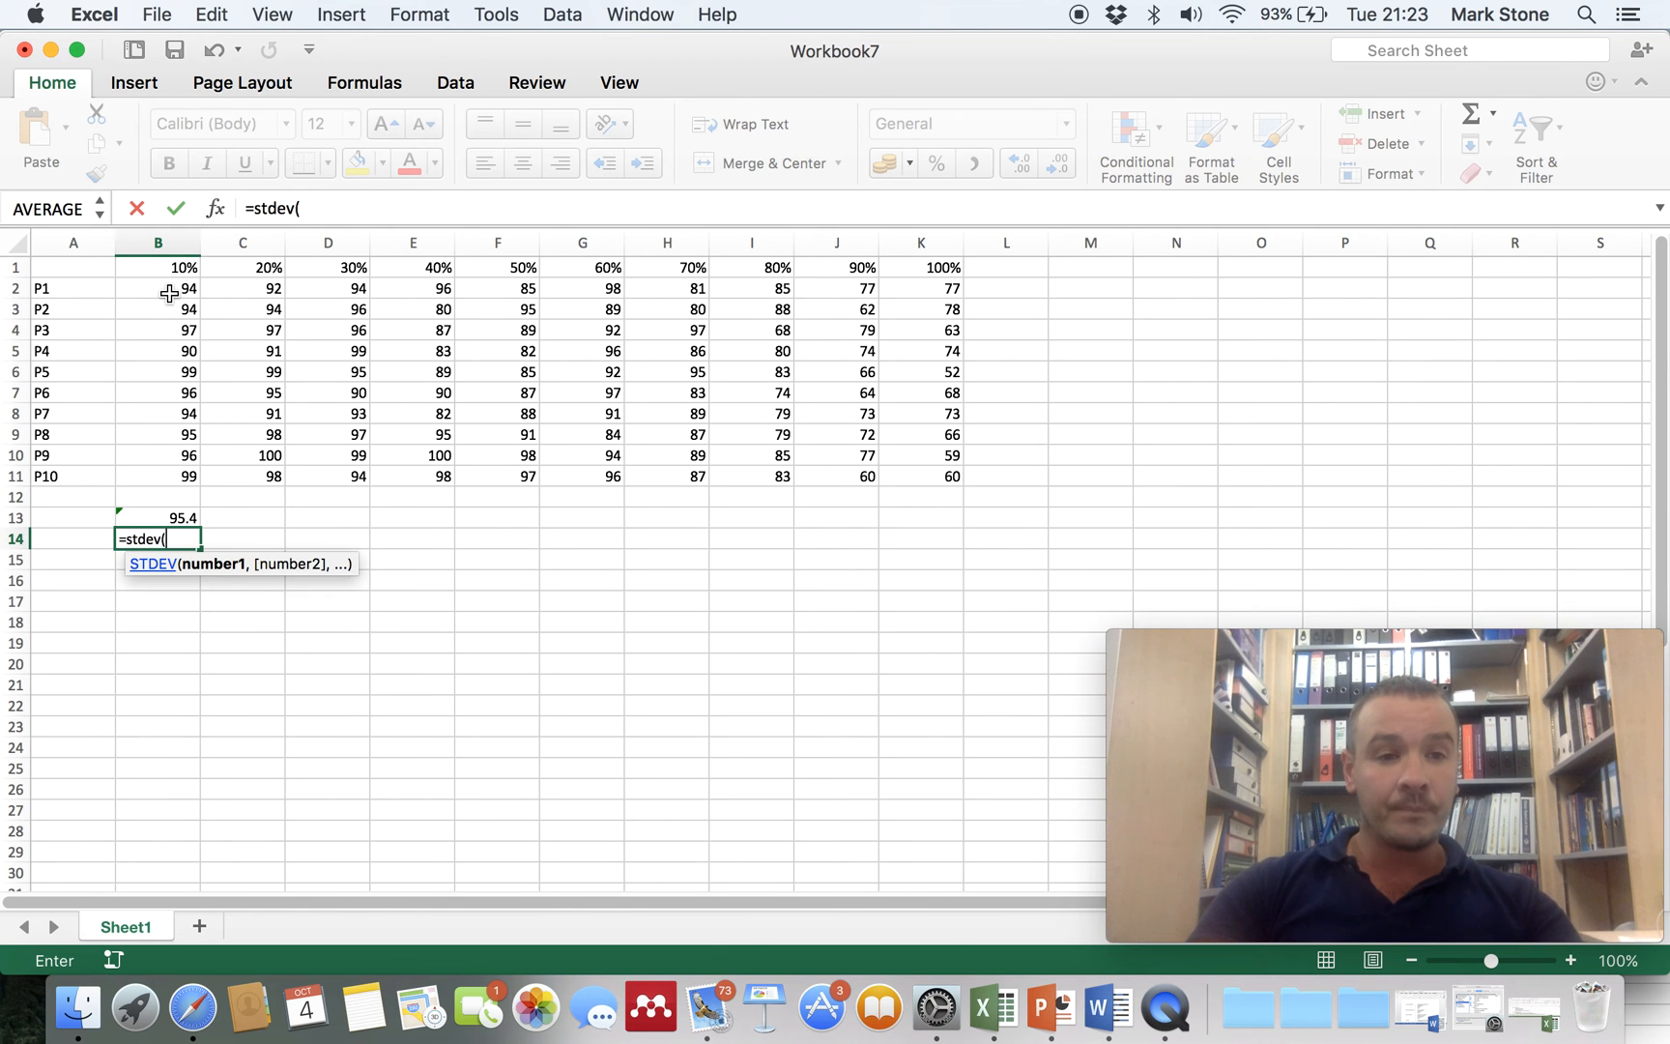
pyautogui.moveTo(174, 288); pyautogui.dragTo(158, 470)
pyautogui.write(')')
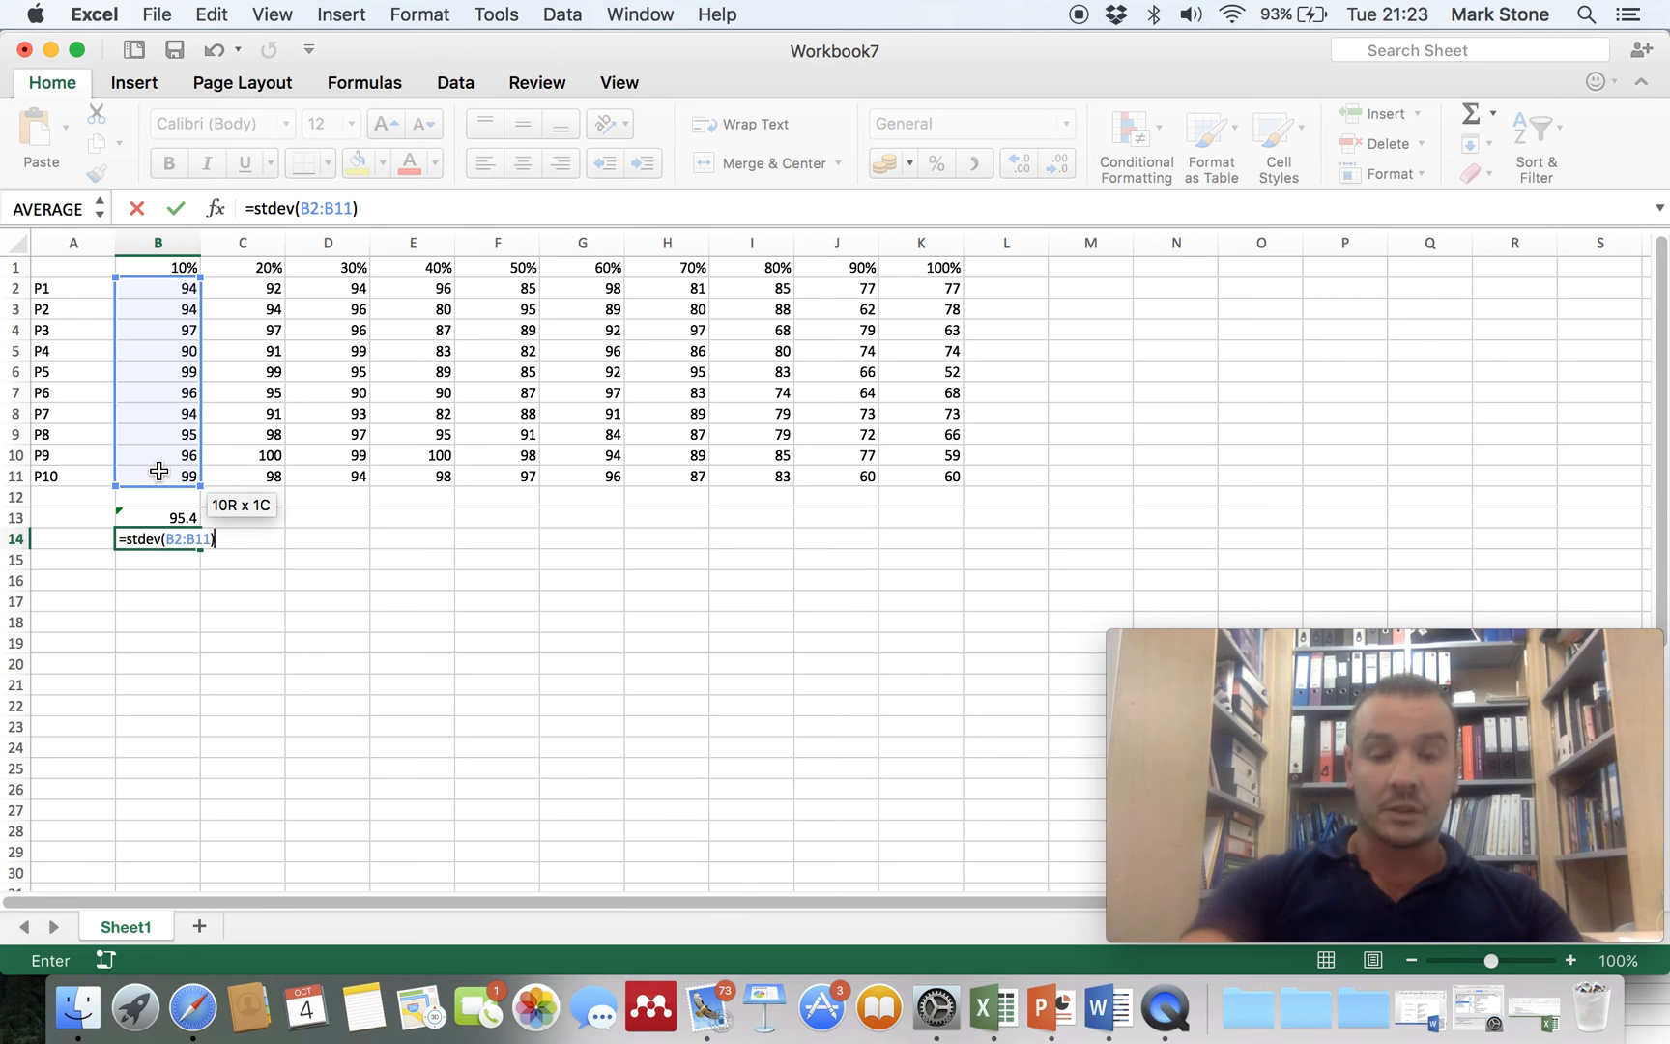
pyautogui.press('Return')
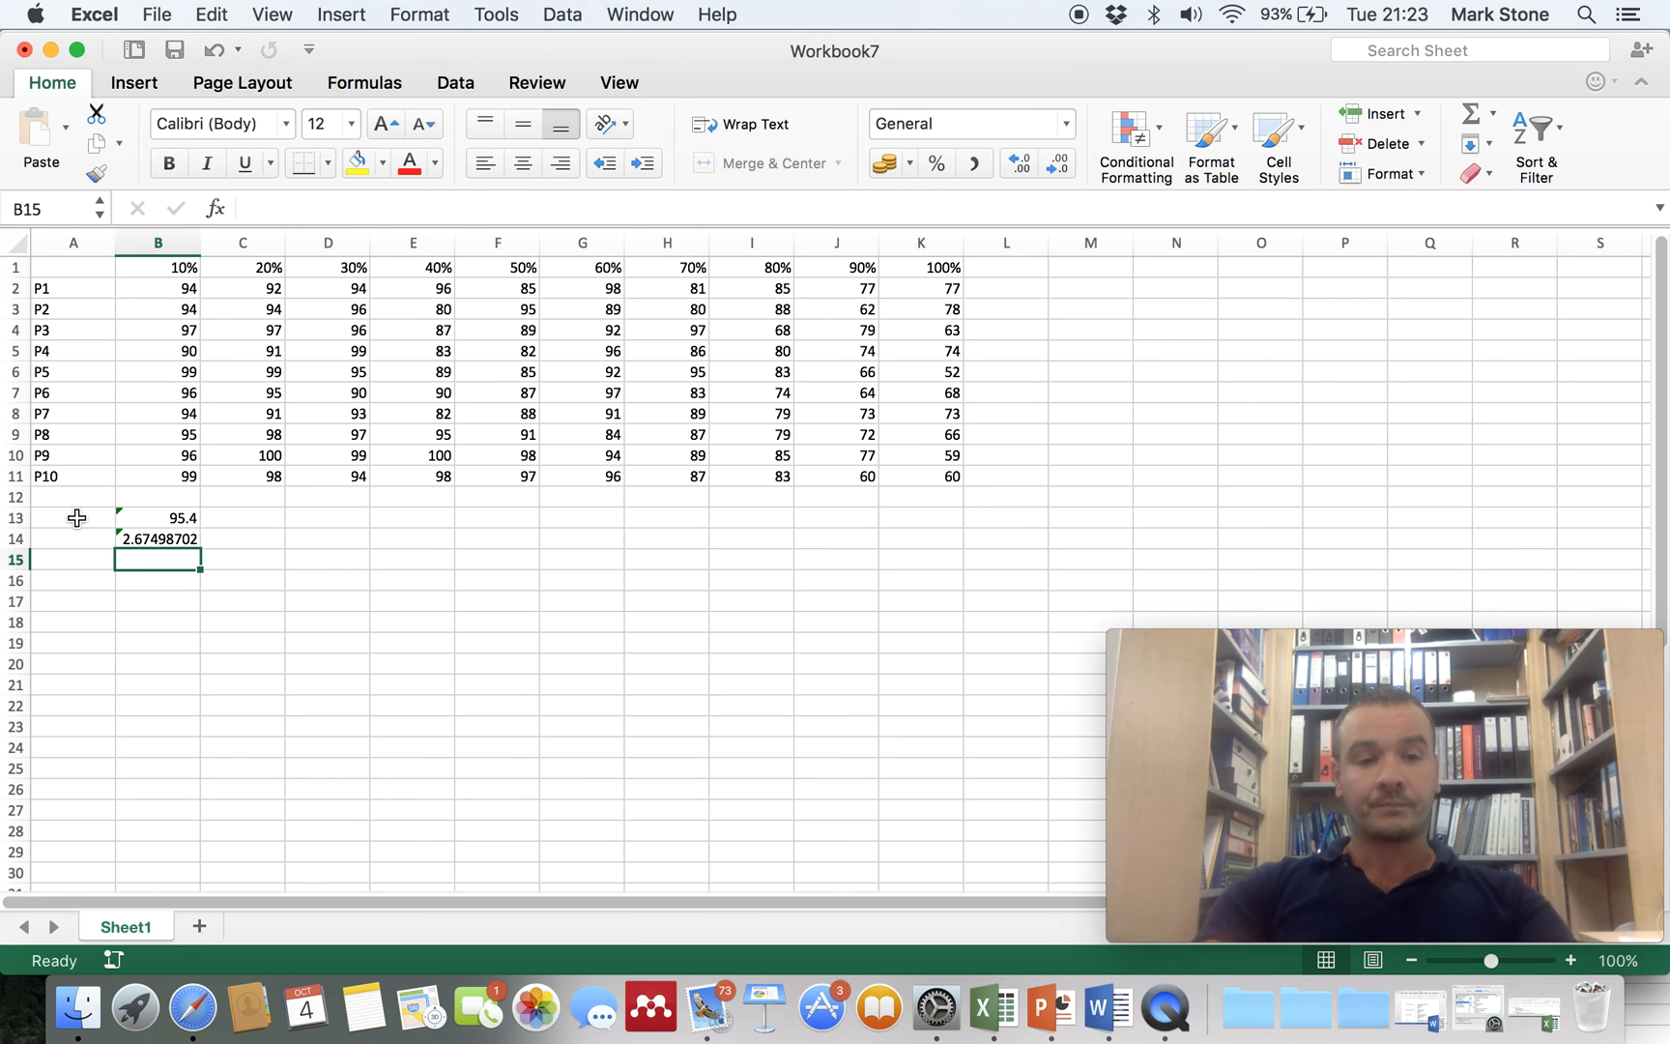
# - Label the statistics rows MEAN, SD and SEM in cells A13 to A15
pyautogui.click(76, 518)
pyautogui.write('MEAN')
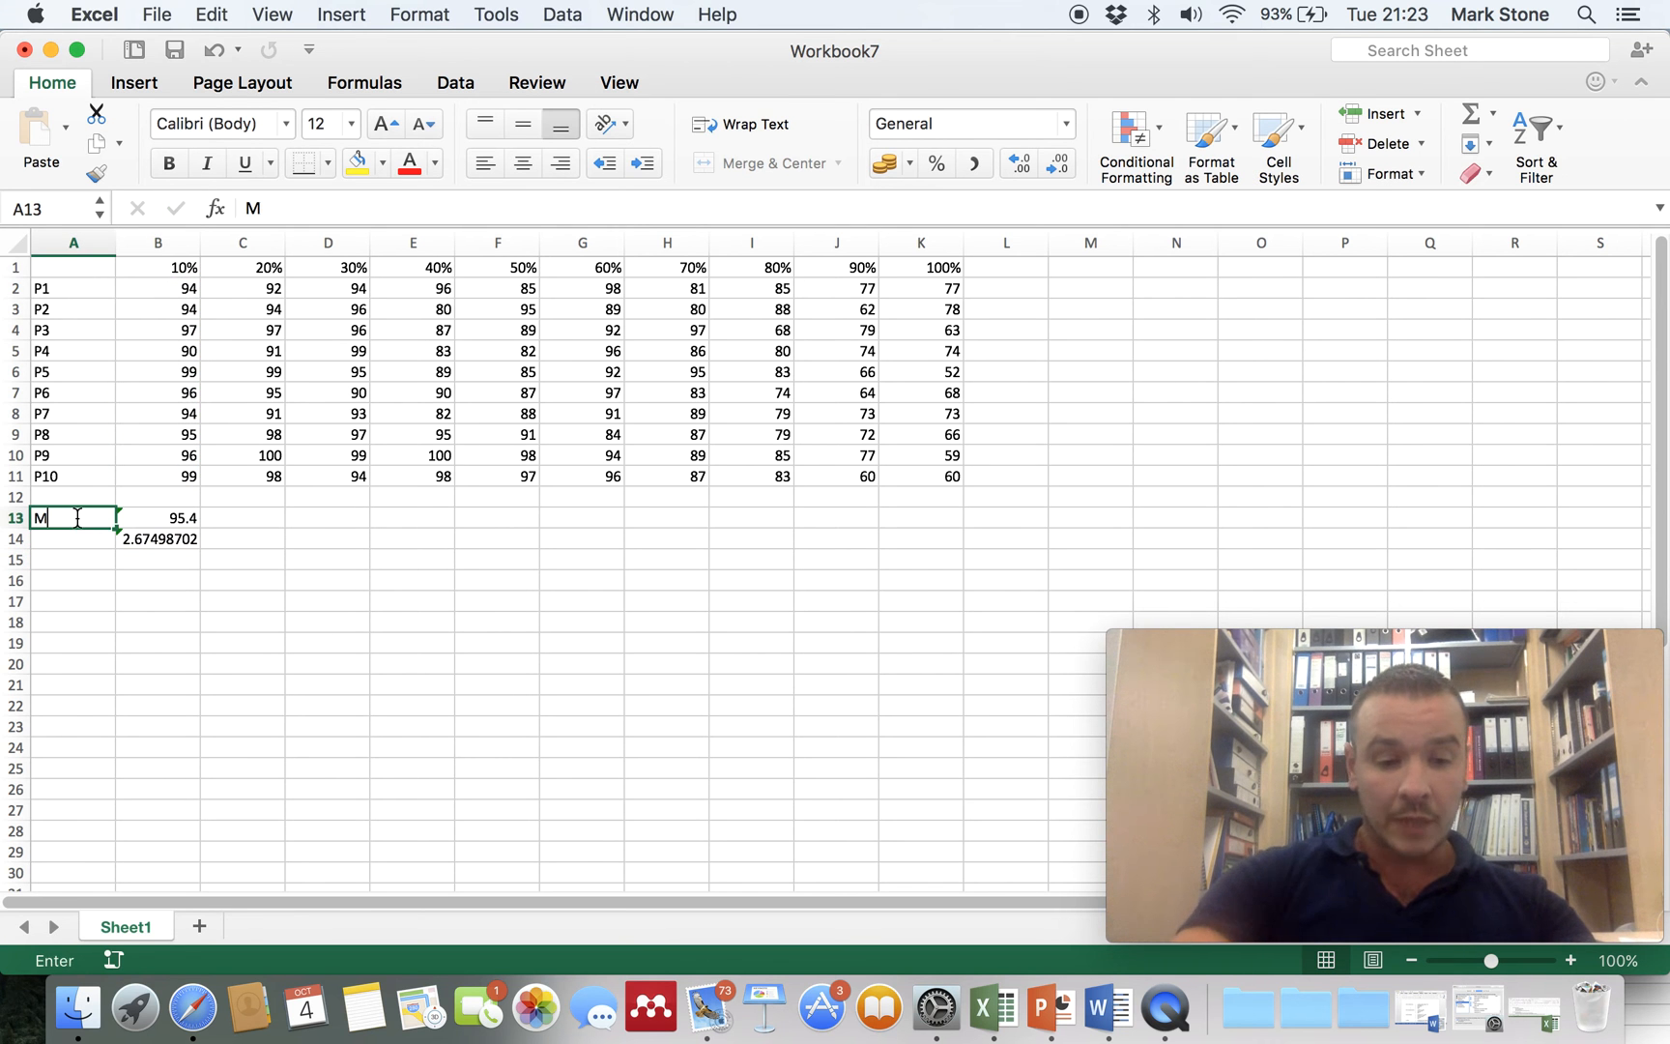
pyautogui.press('Return')
pyautogui.write('SD')
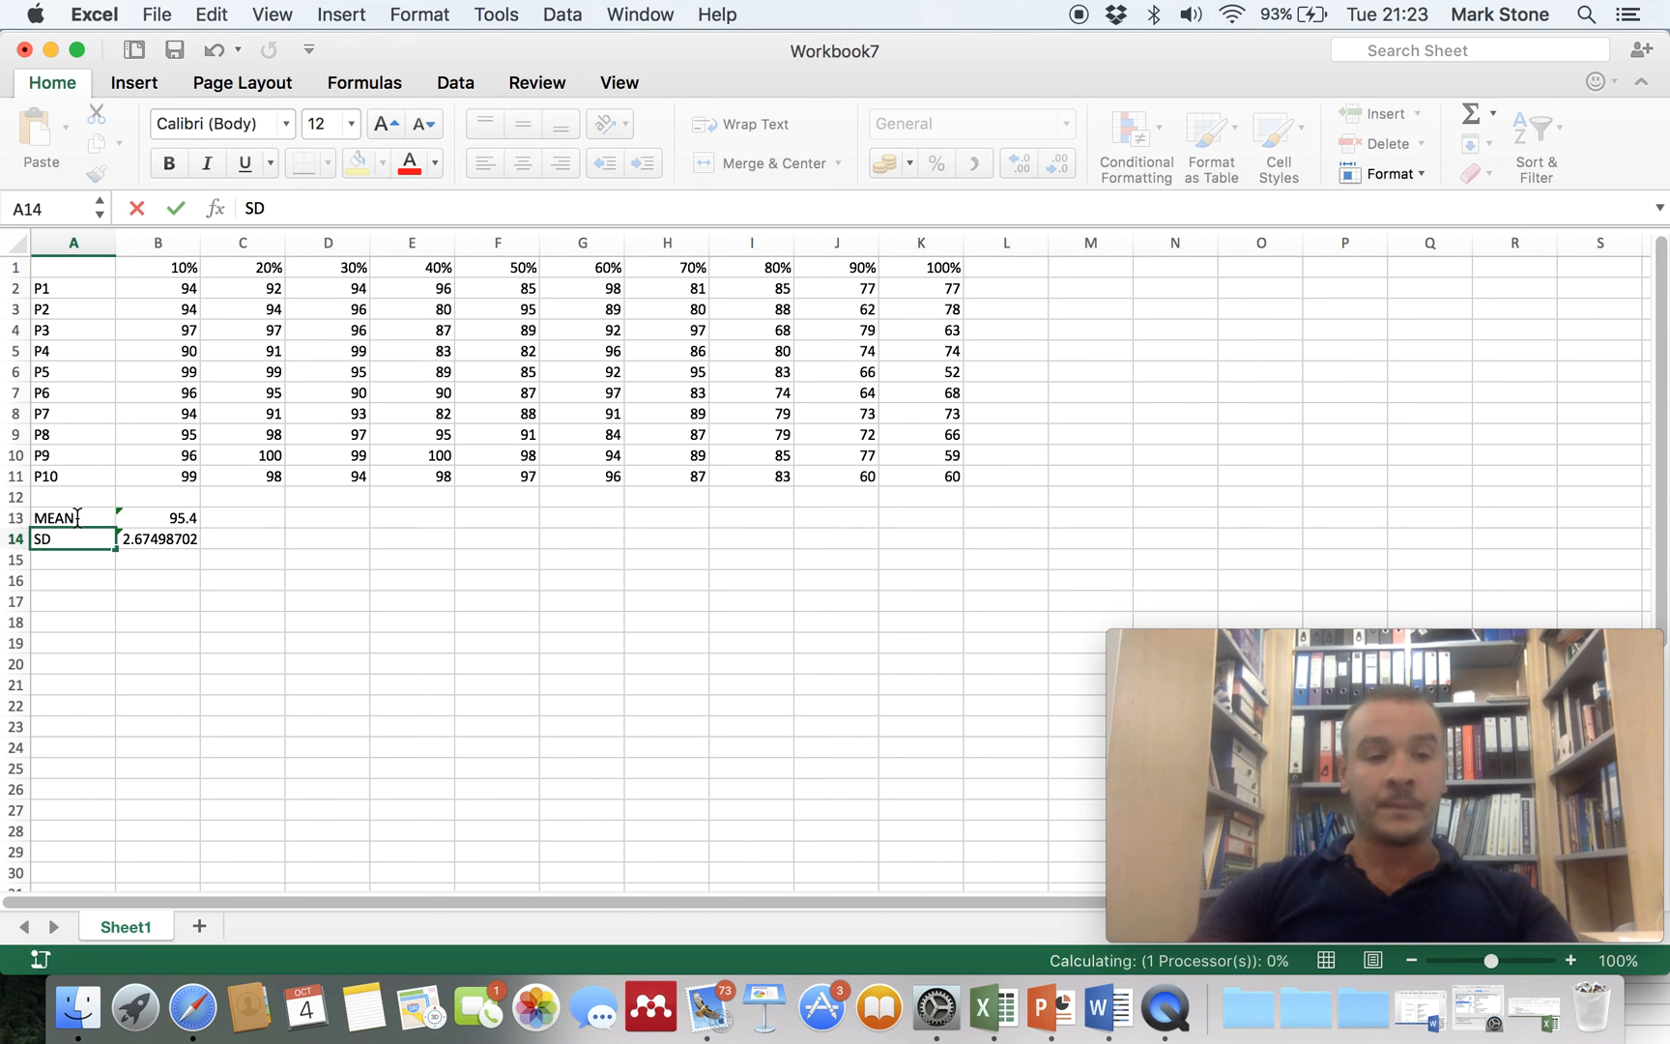
pyautogui.press('Return')
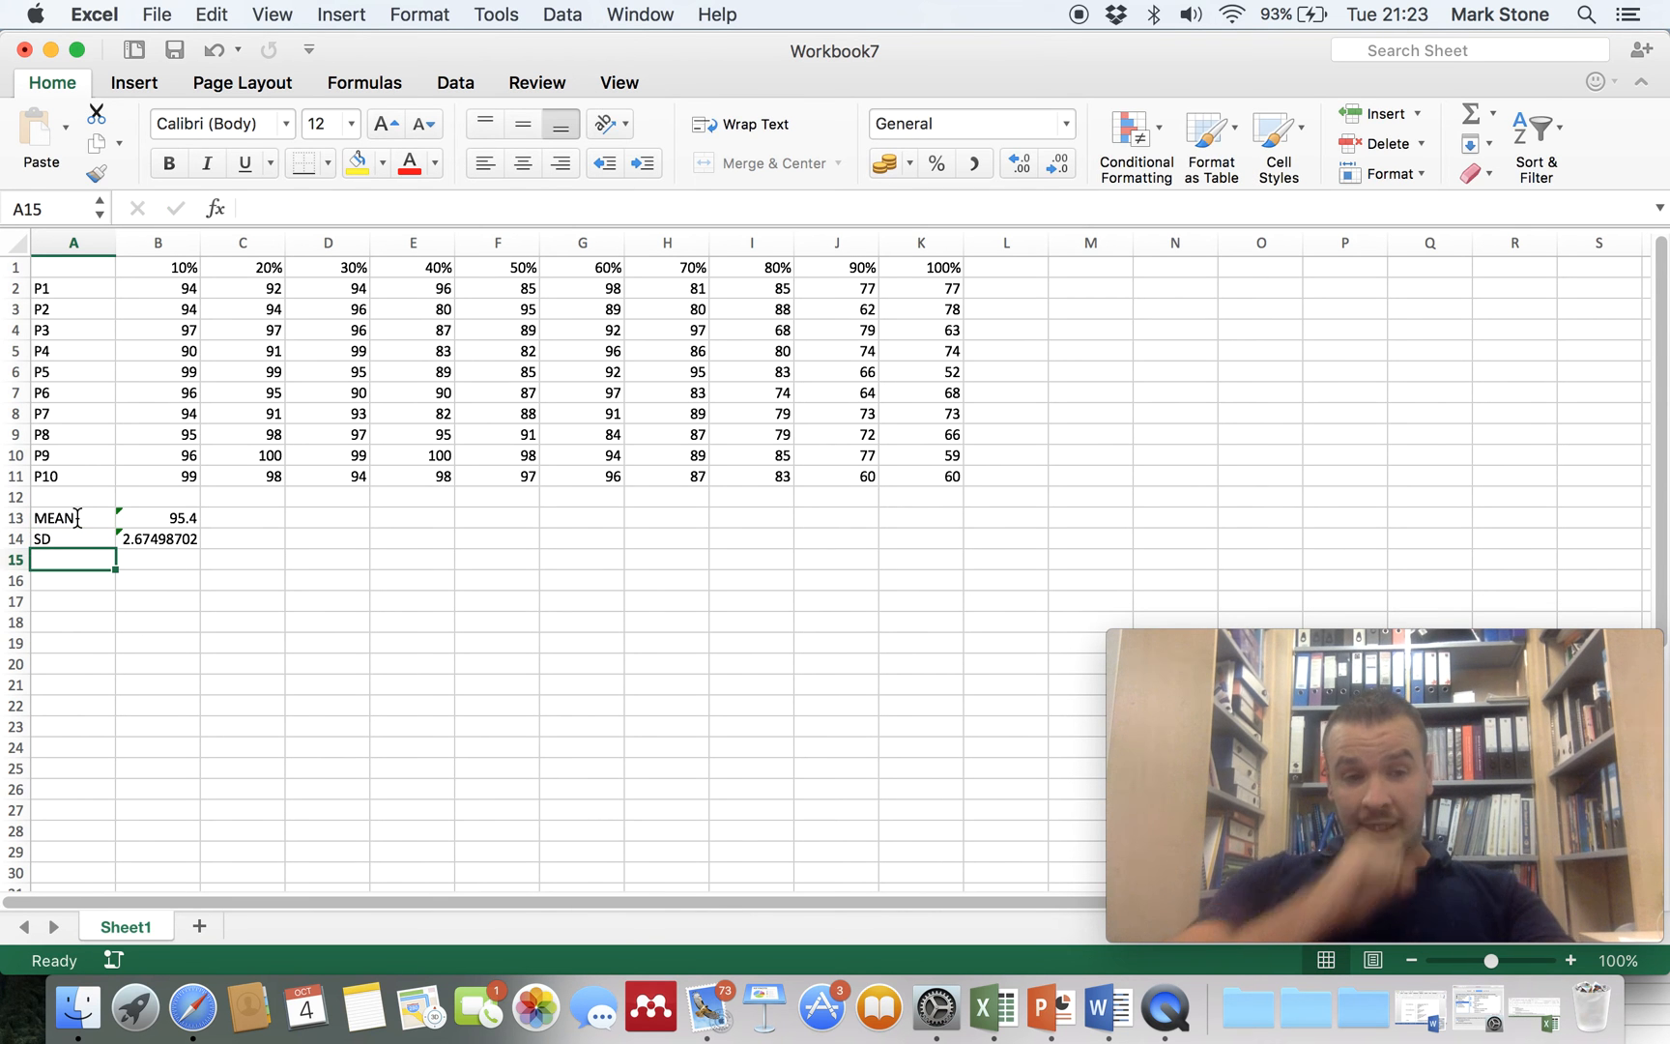
pyautogui.write('SEM')
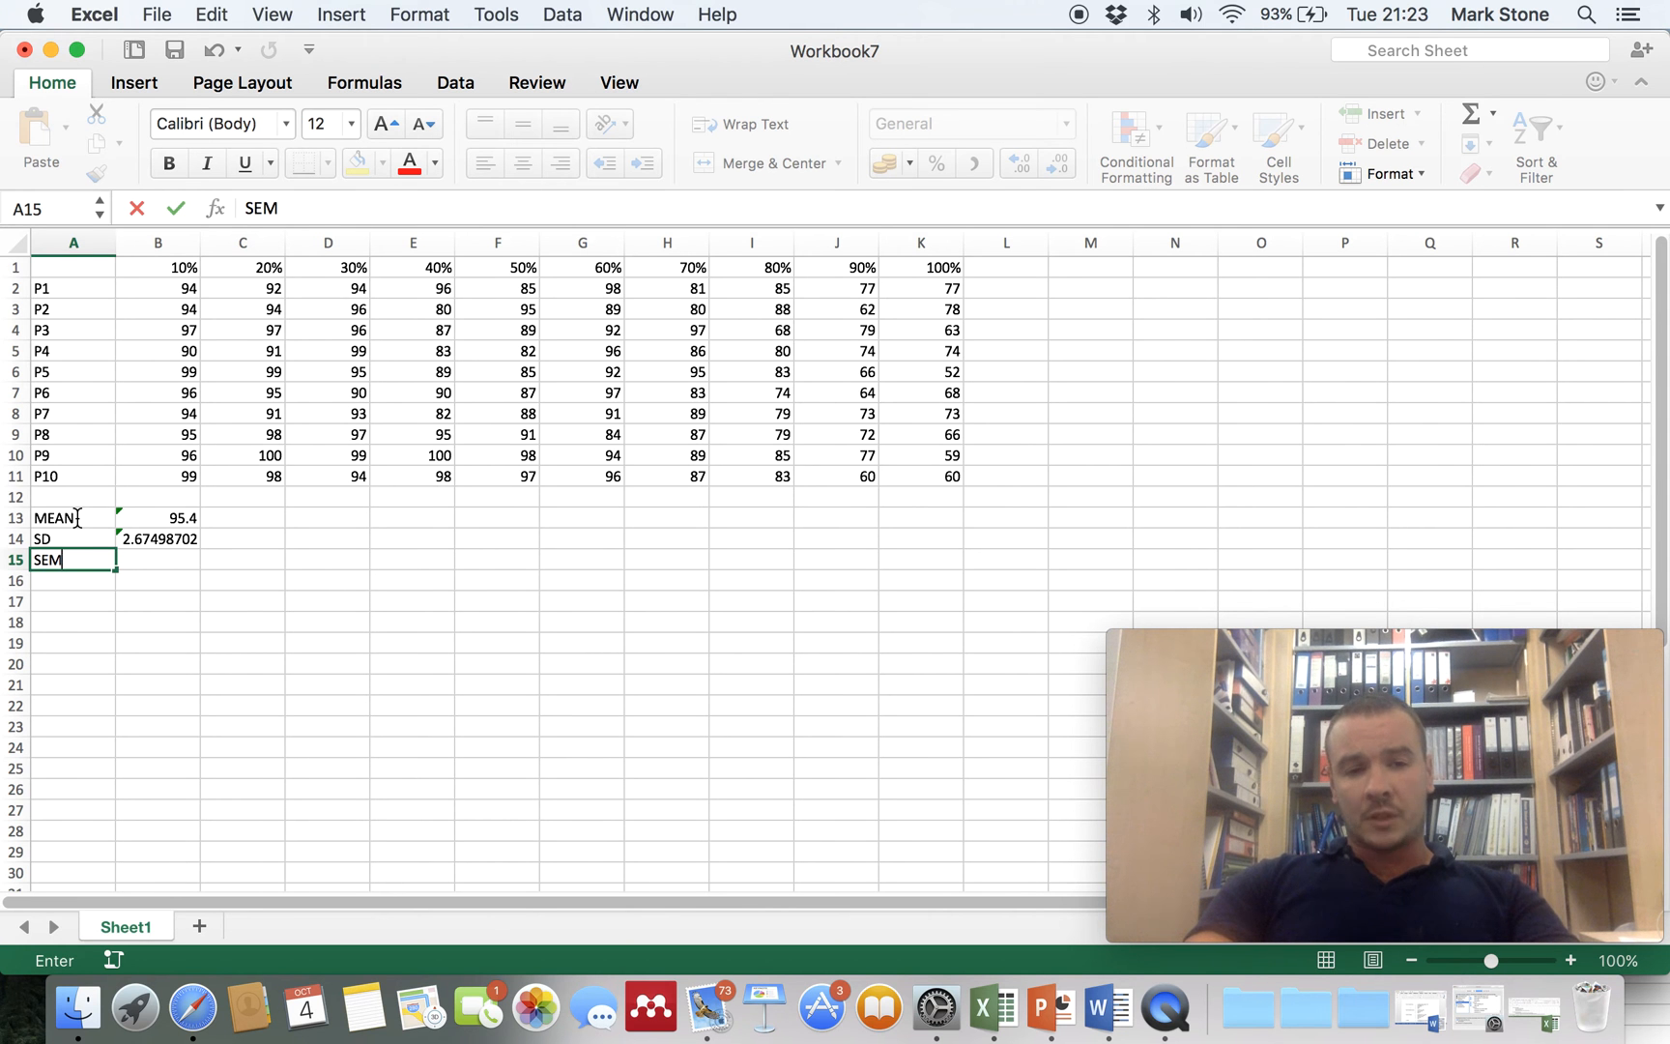
pyautogui.press('Tab')
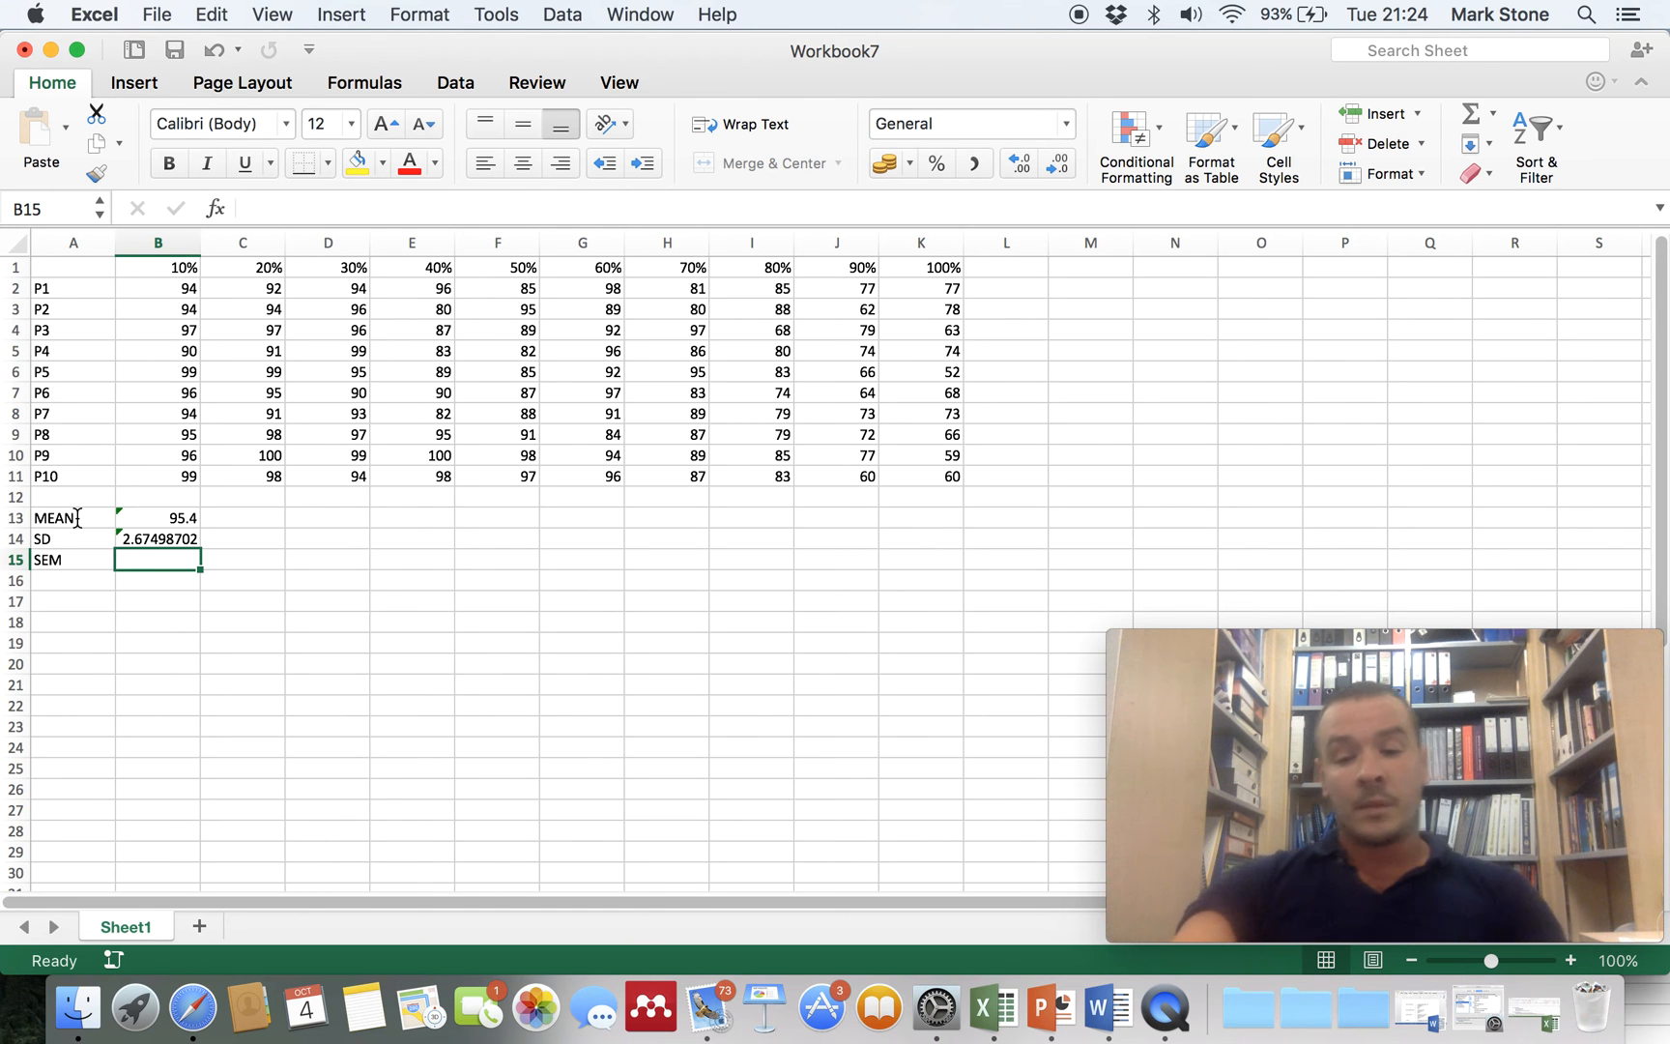
# - Calculate the standard error for the 10% column in cell B15 with =B14/sqrt(10)
pyautogui.write('=')
pyautogui.press('Up')
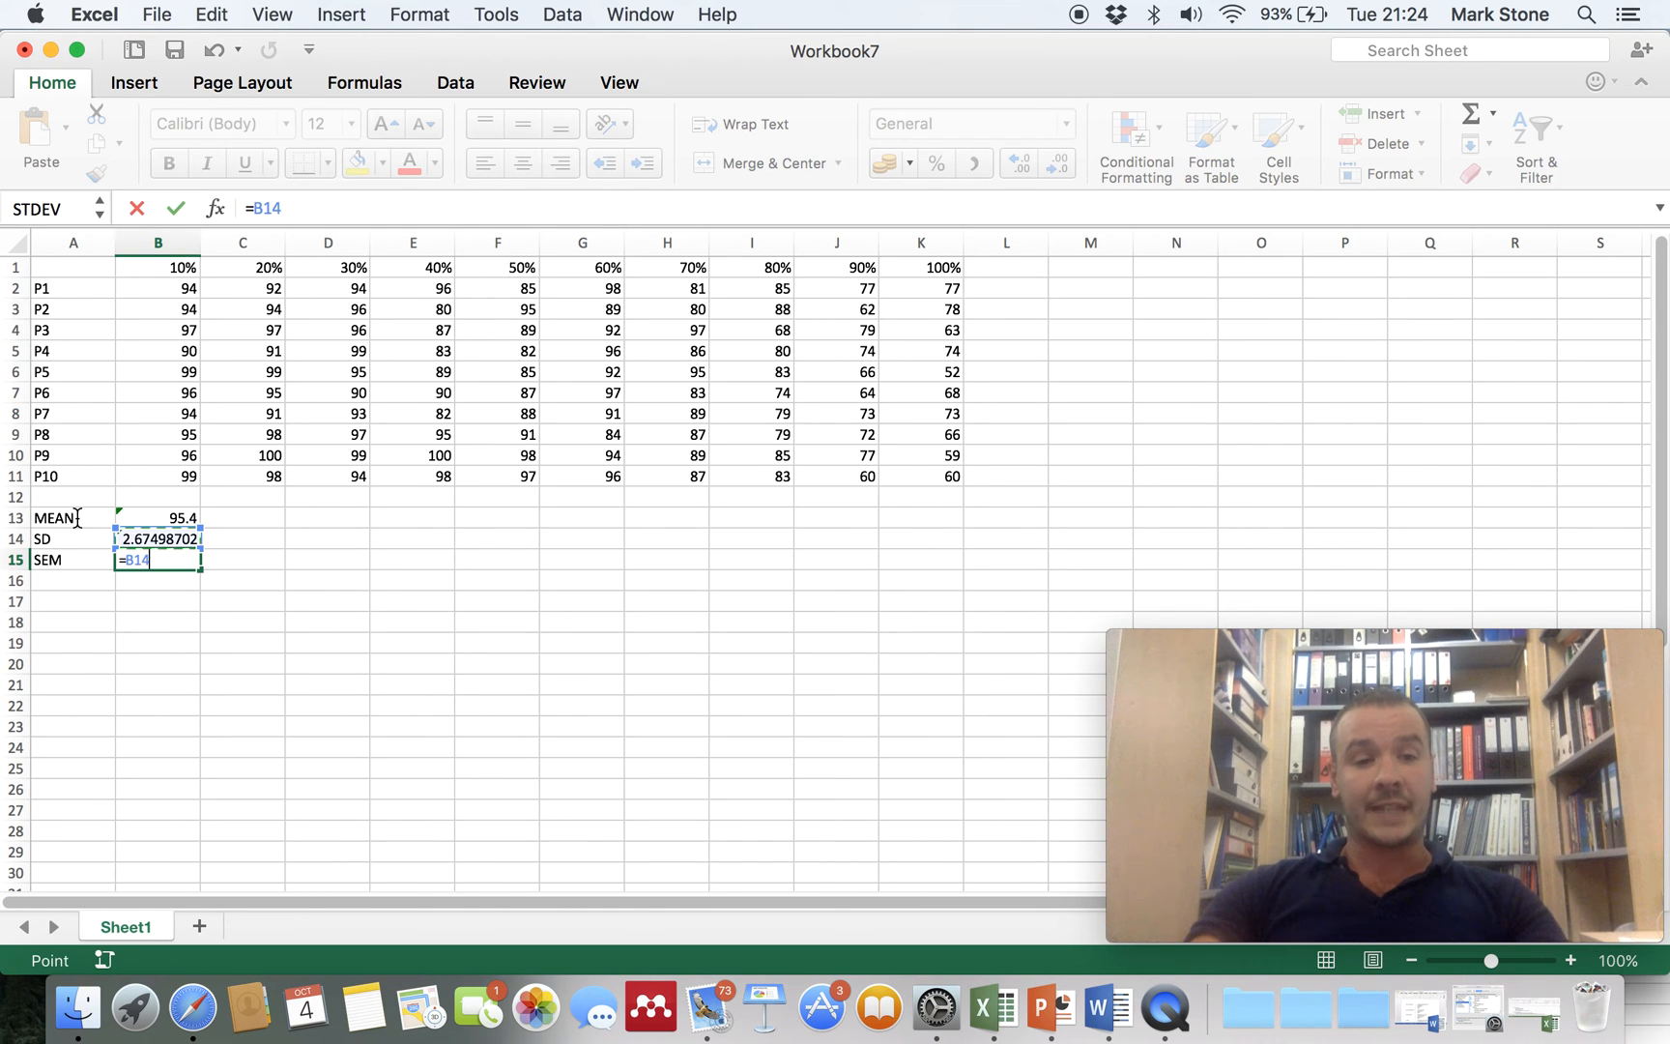
pyautogui.write('/')
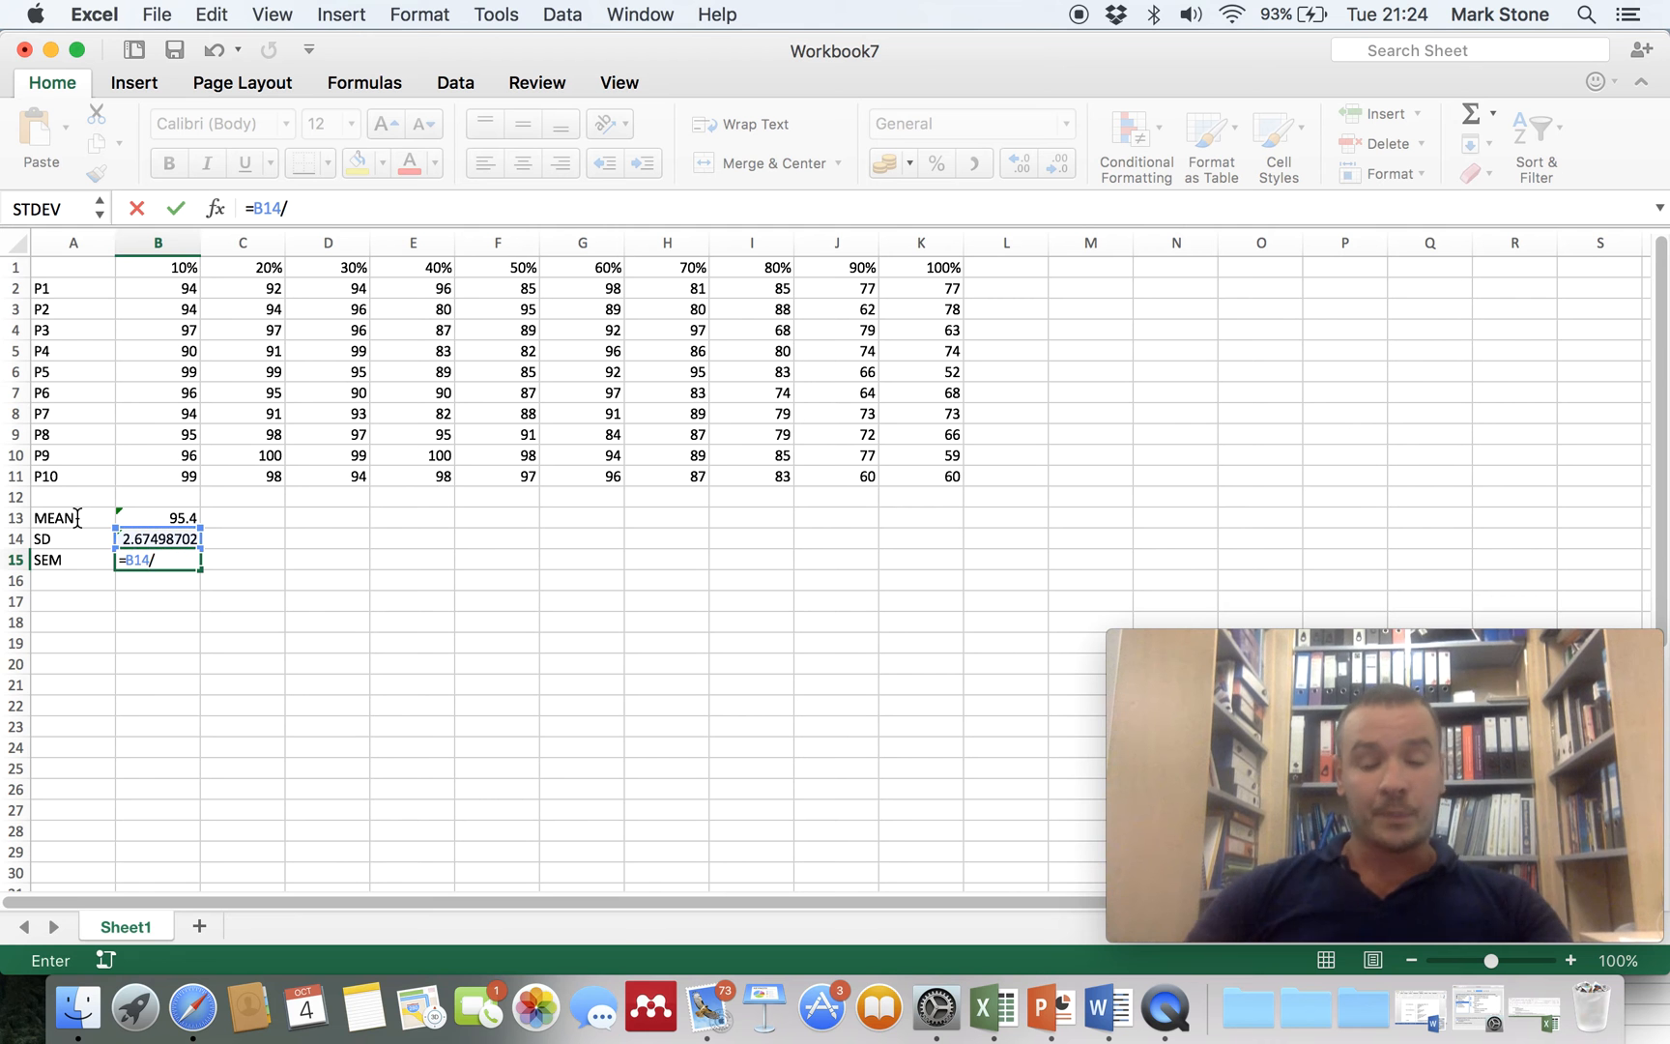
pyautogui.write('sqrt*')
pyautogui.press('BackSpace')
pyautogui.write('(')
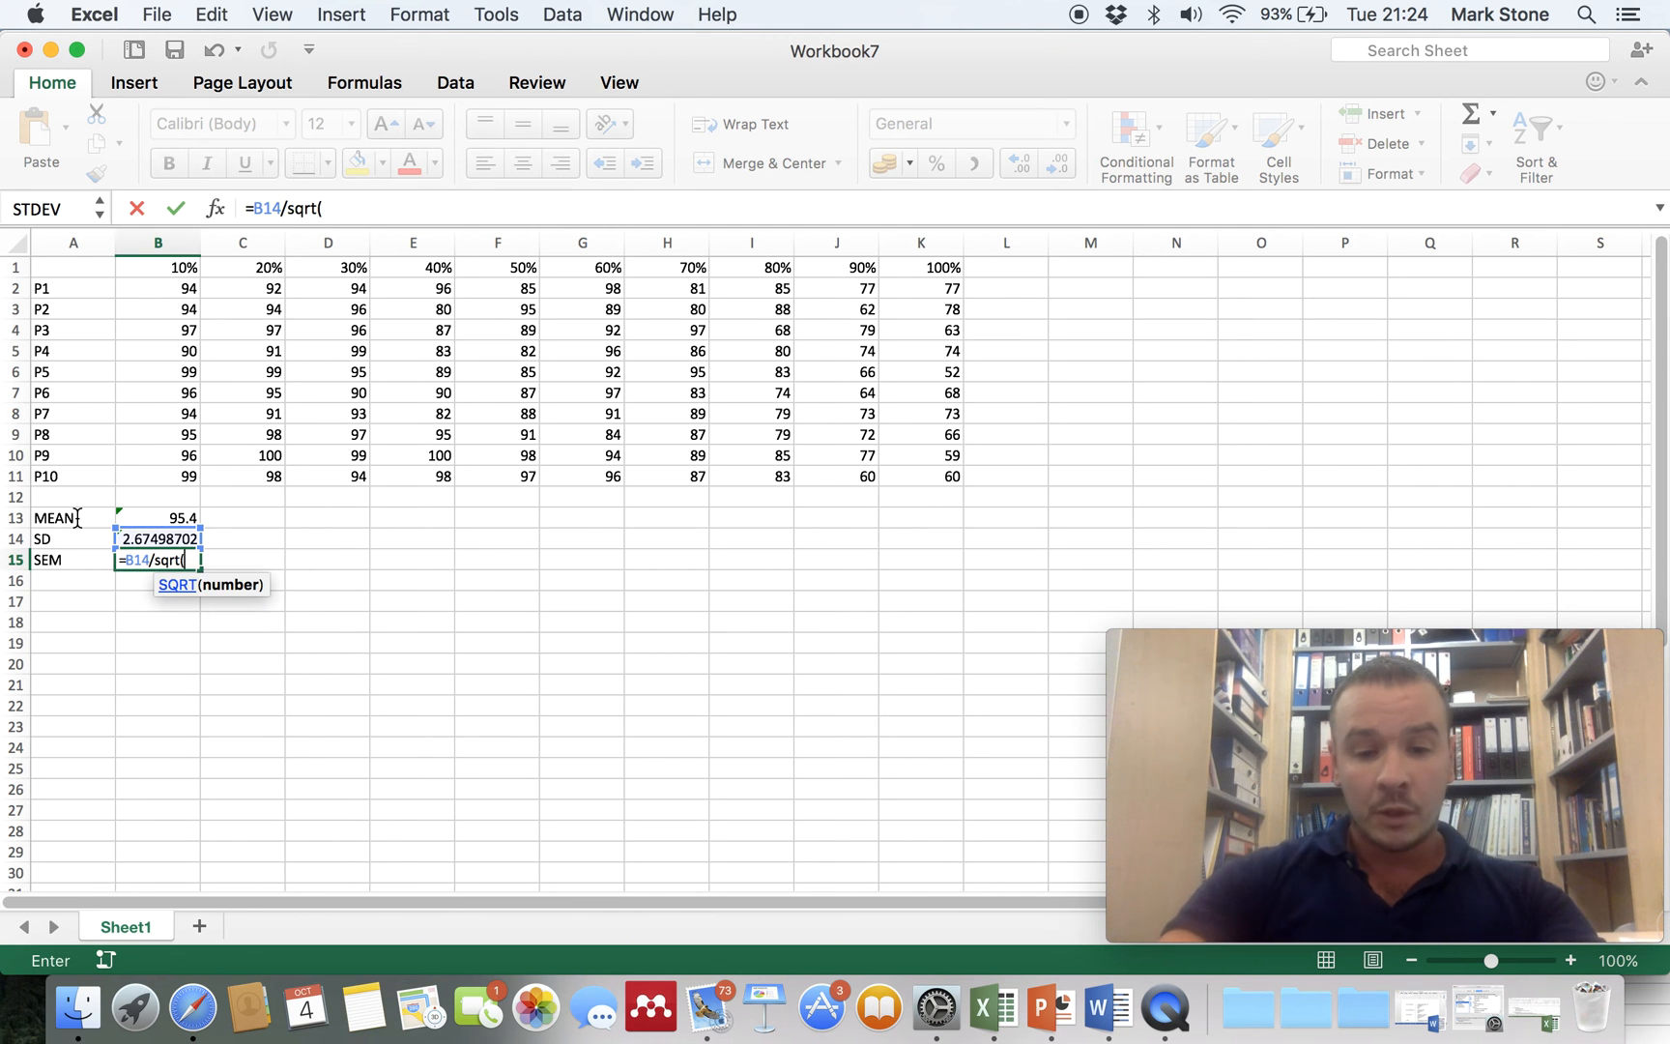
pyautogui.write('10)')
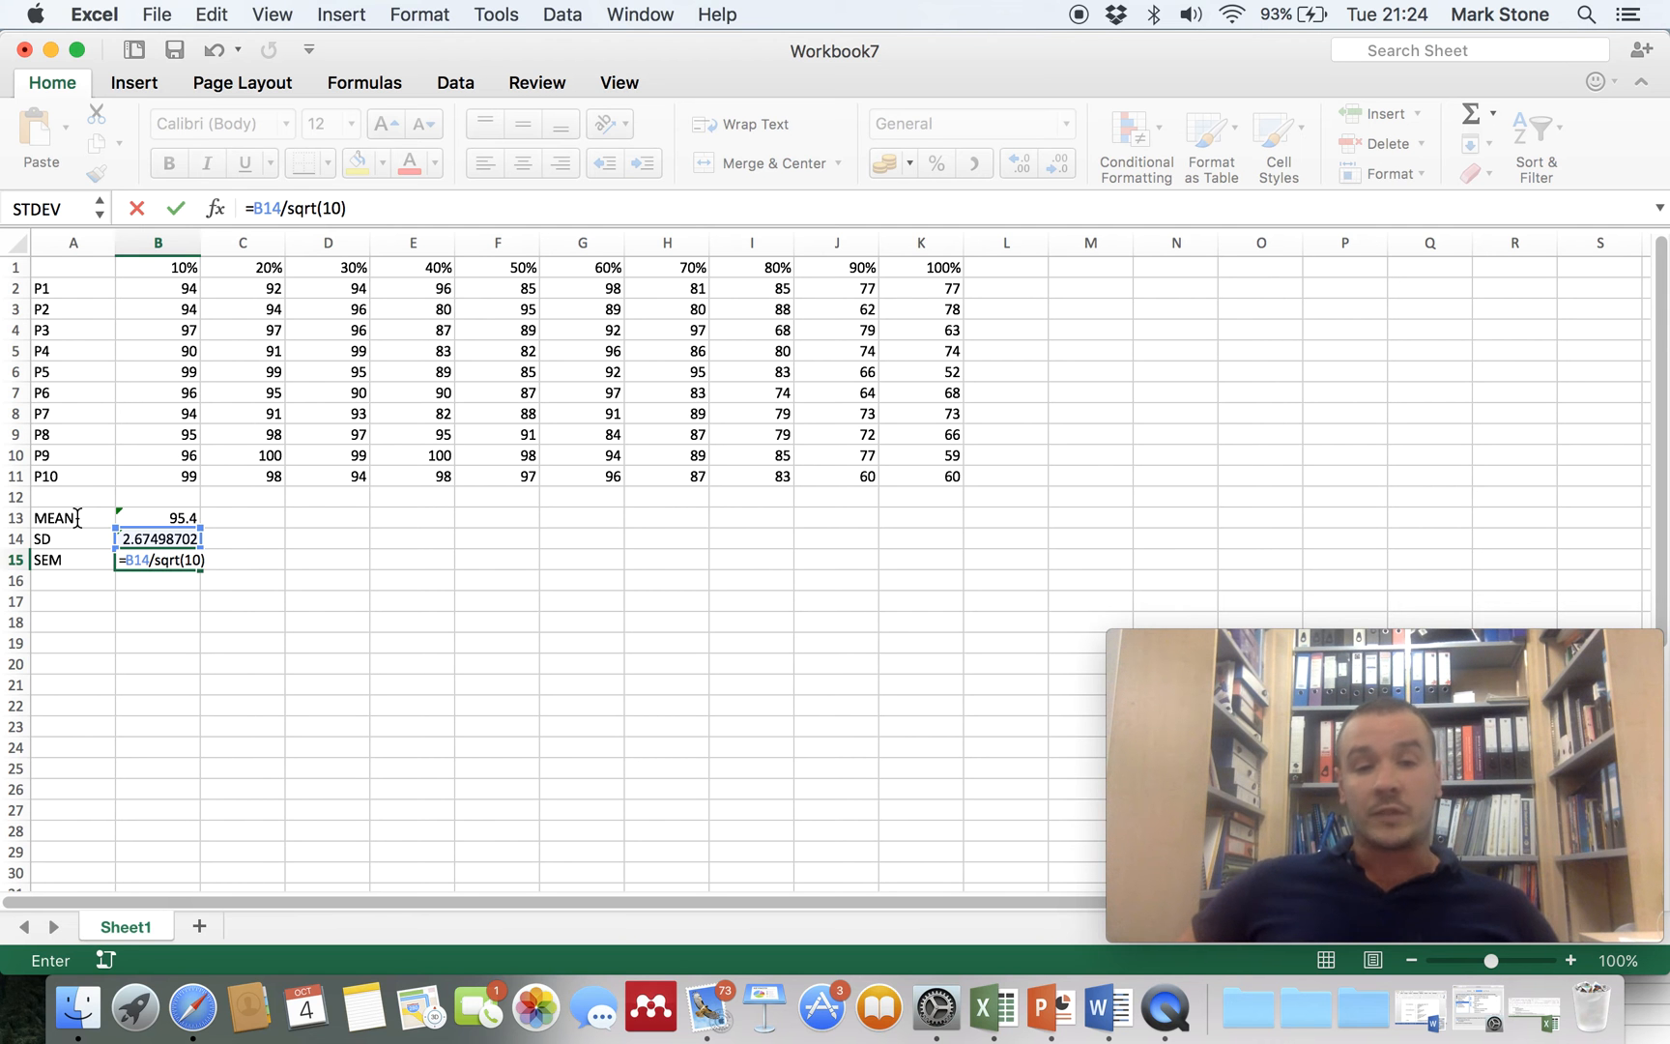
pyautogui.press('Return')
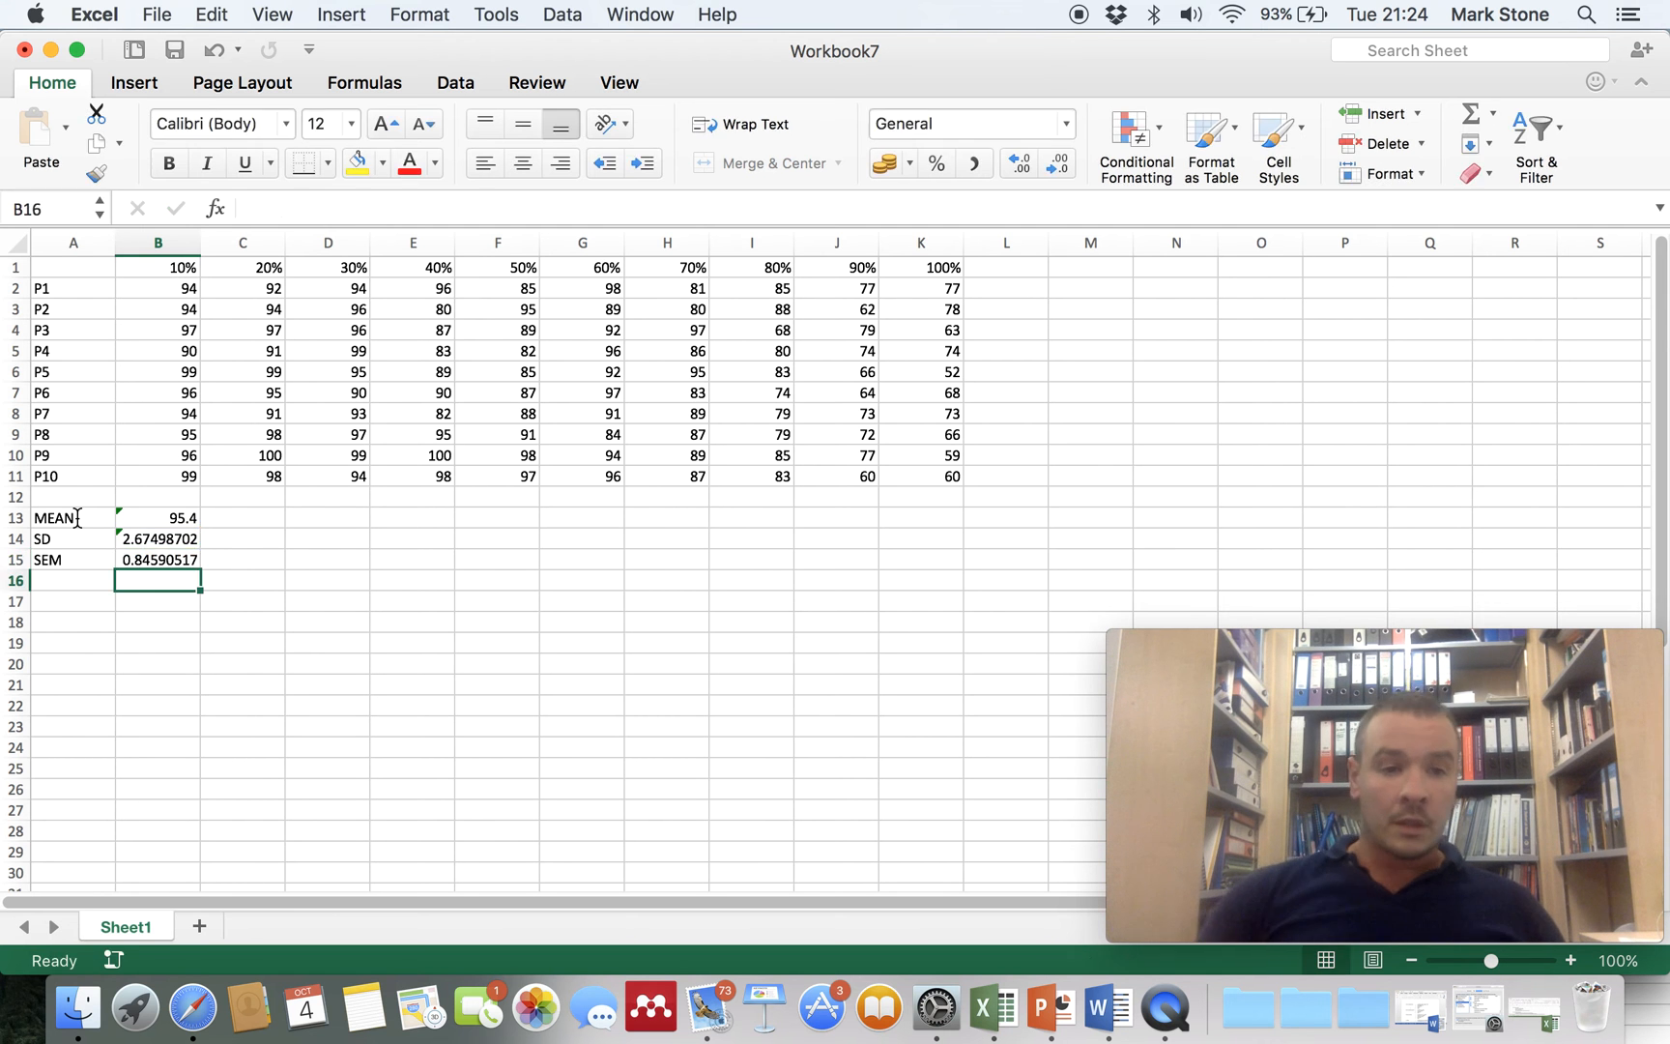
# - Fill the formulas in B13:B15 across to column K, and colour the statistics and their row labels red
pyautogui.moveTo(145, 519); pyautogui.dragTo(976, 587)
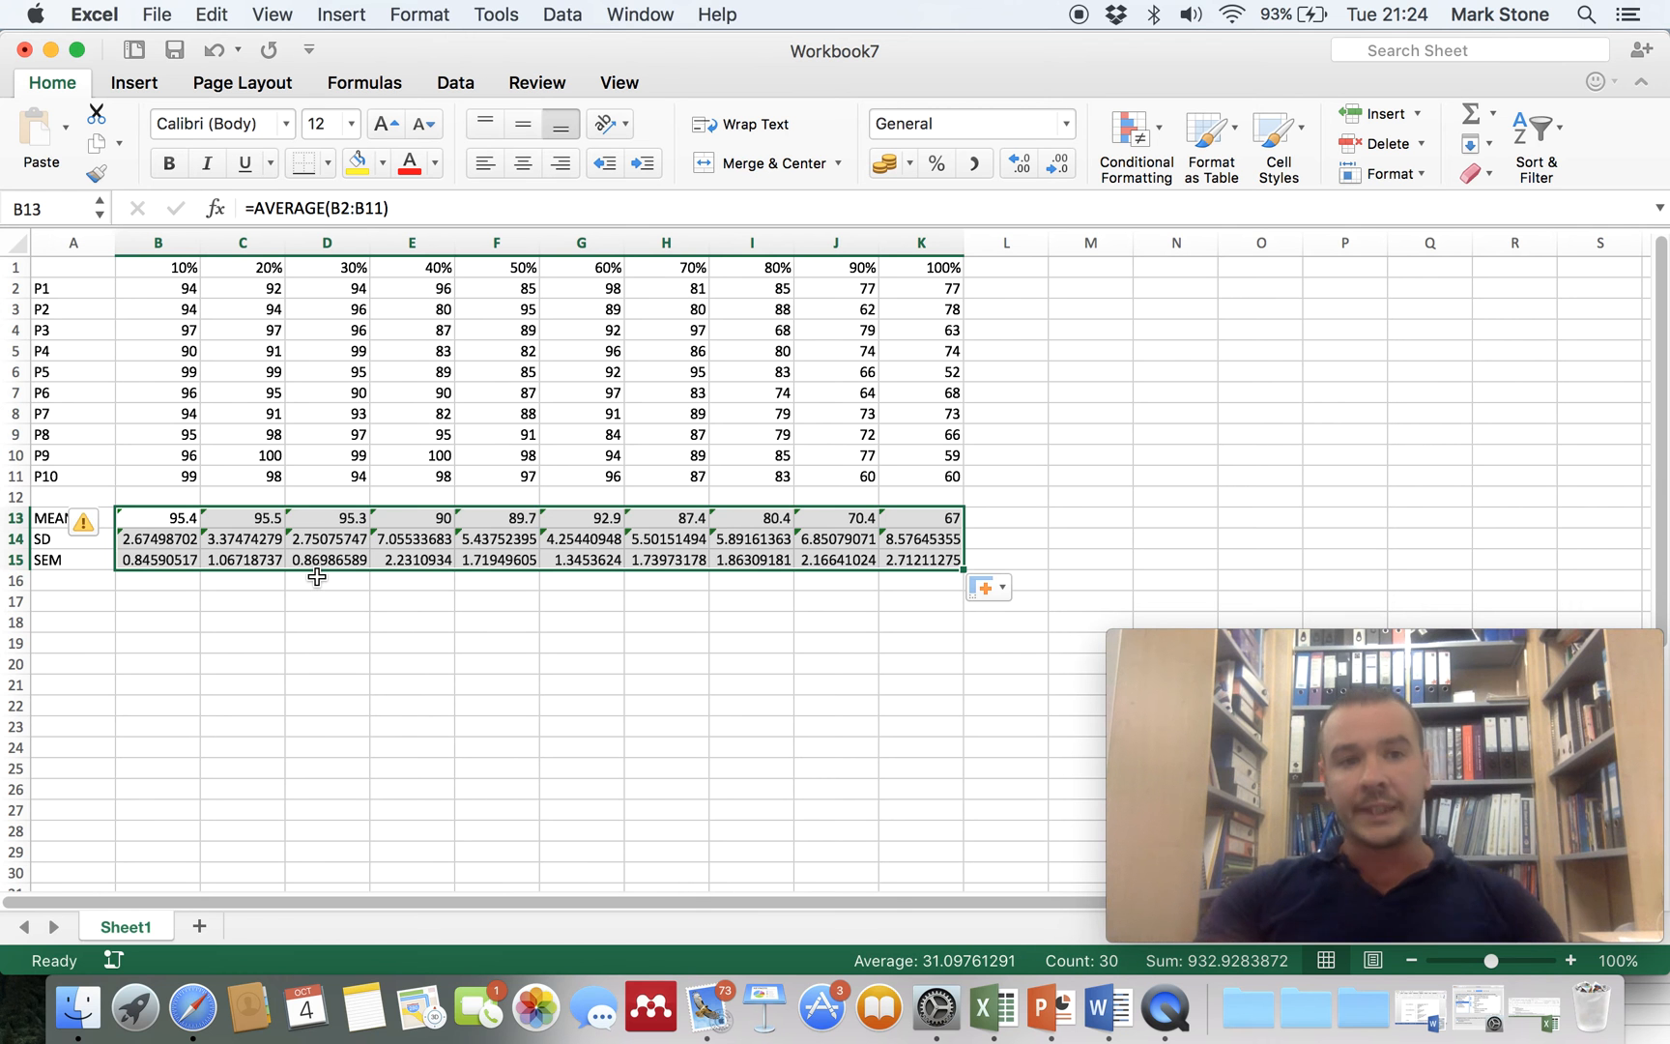
pyautogui.click(404, 168)
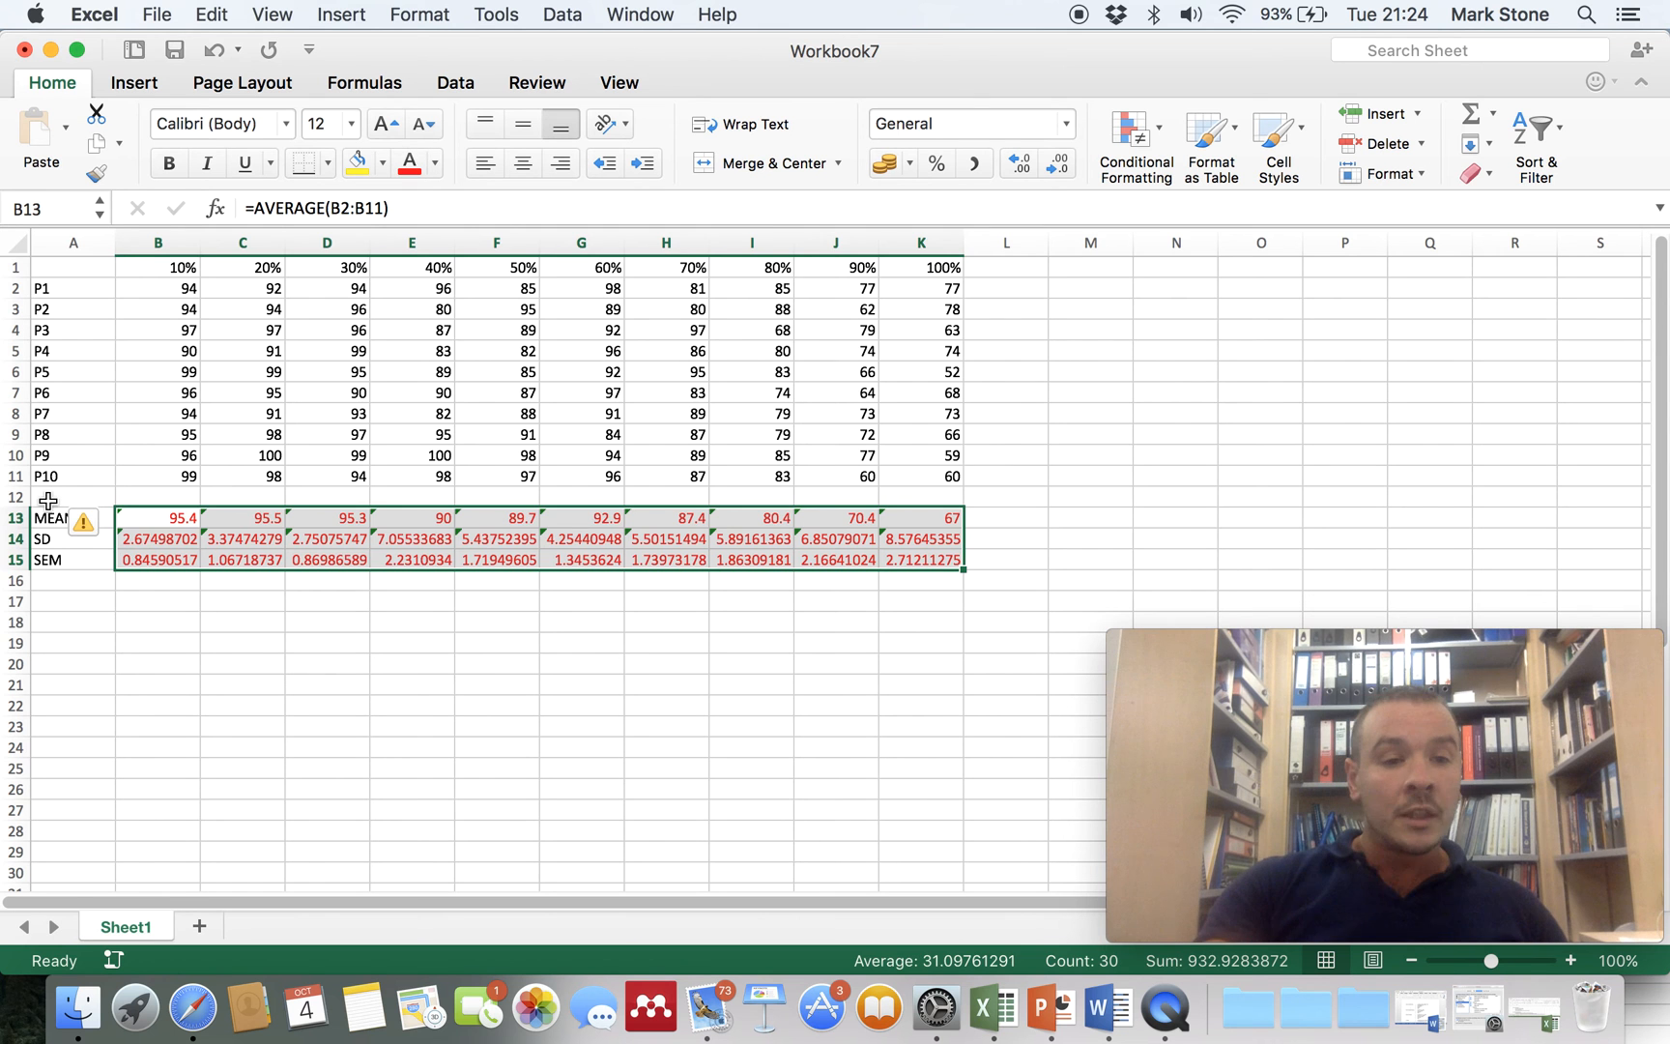
pyautogui.moveTo(46, 519); pyautogui.dragTo(53, 548)
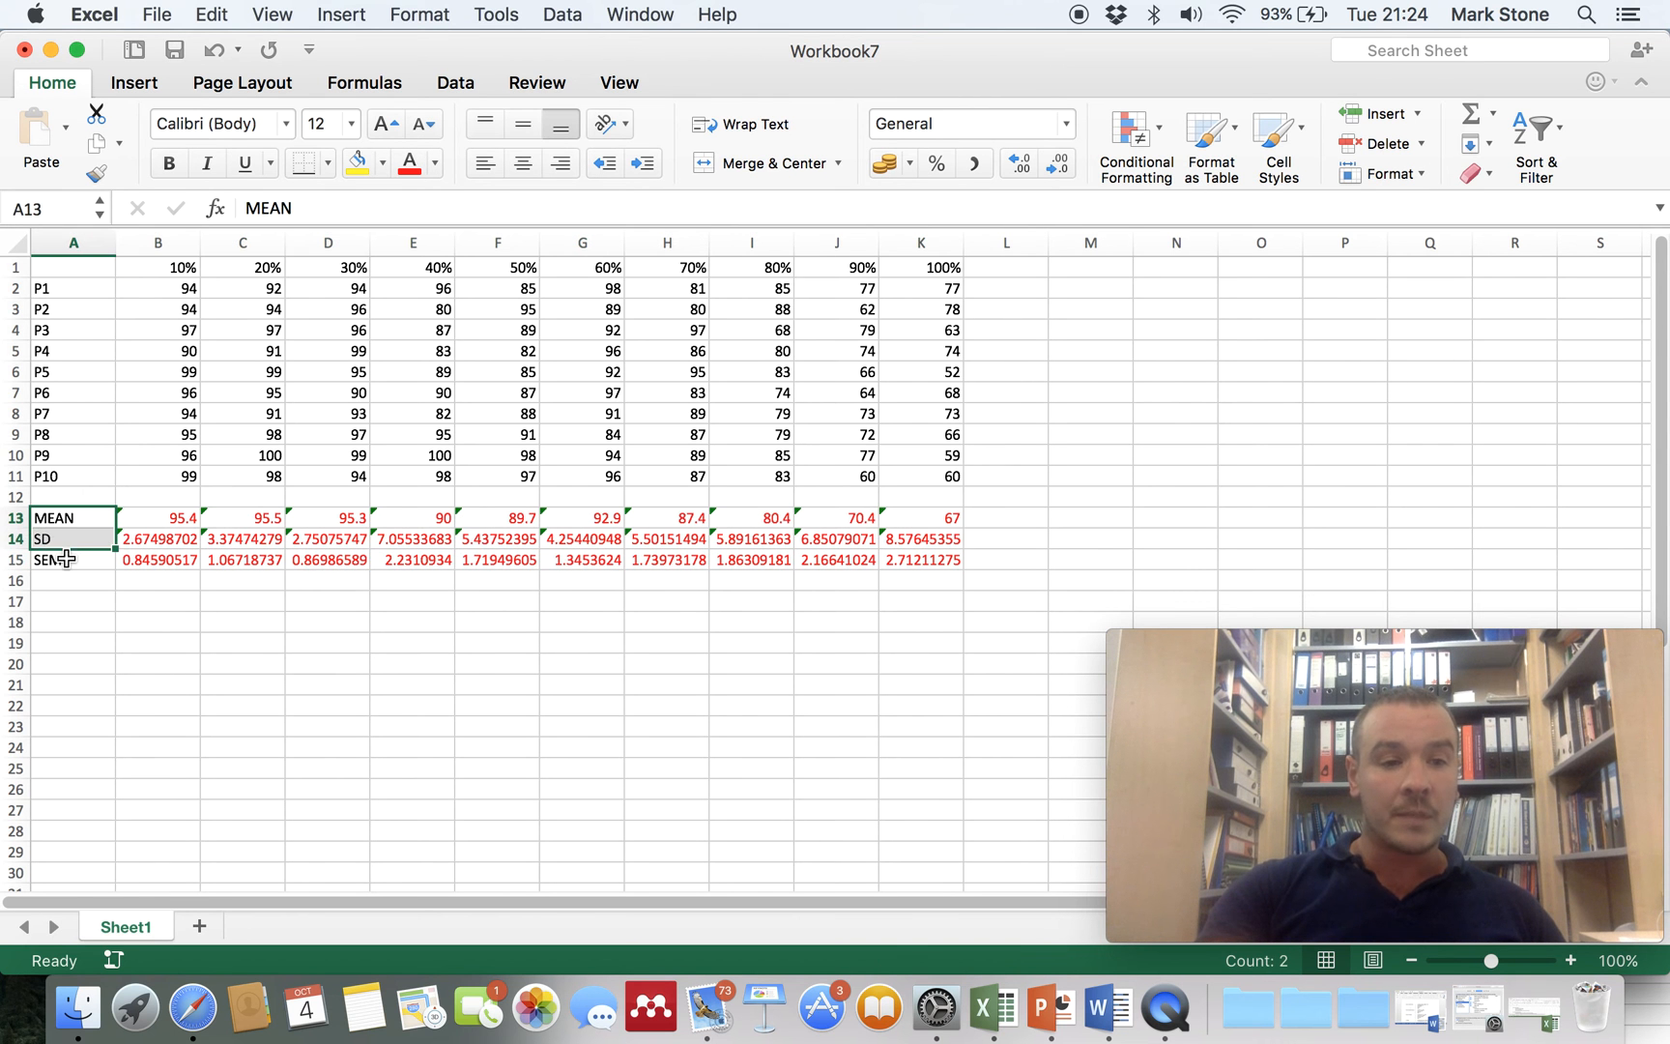
pyautogui.keyDown('super'); pyautogui.click(66, 559); pyautogui.keyUp('super')
pyautogui.click(404, 175)
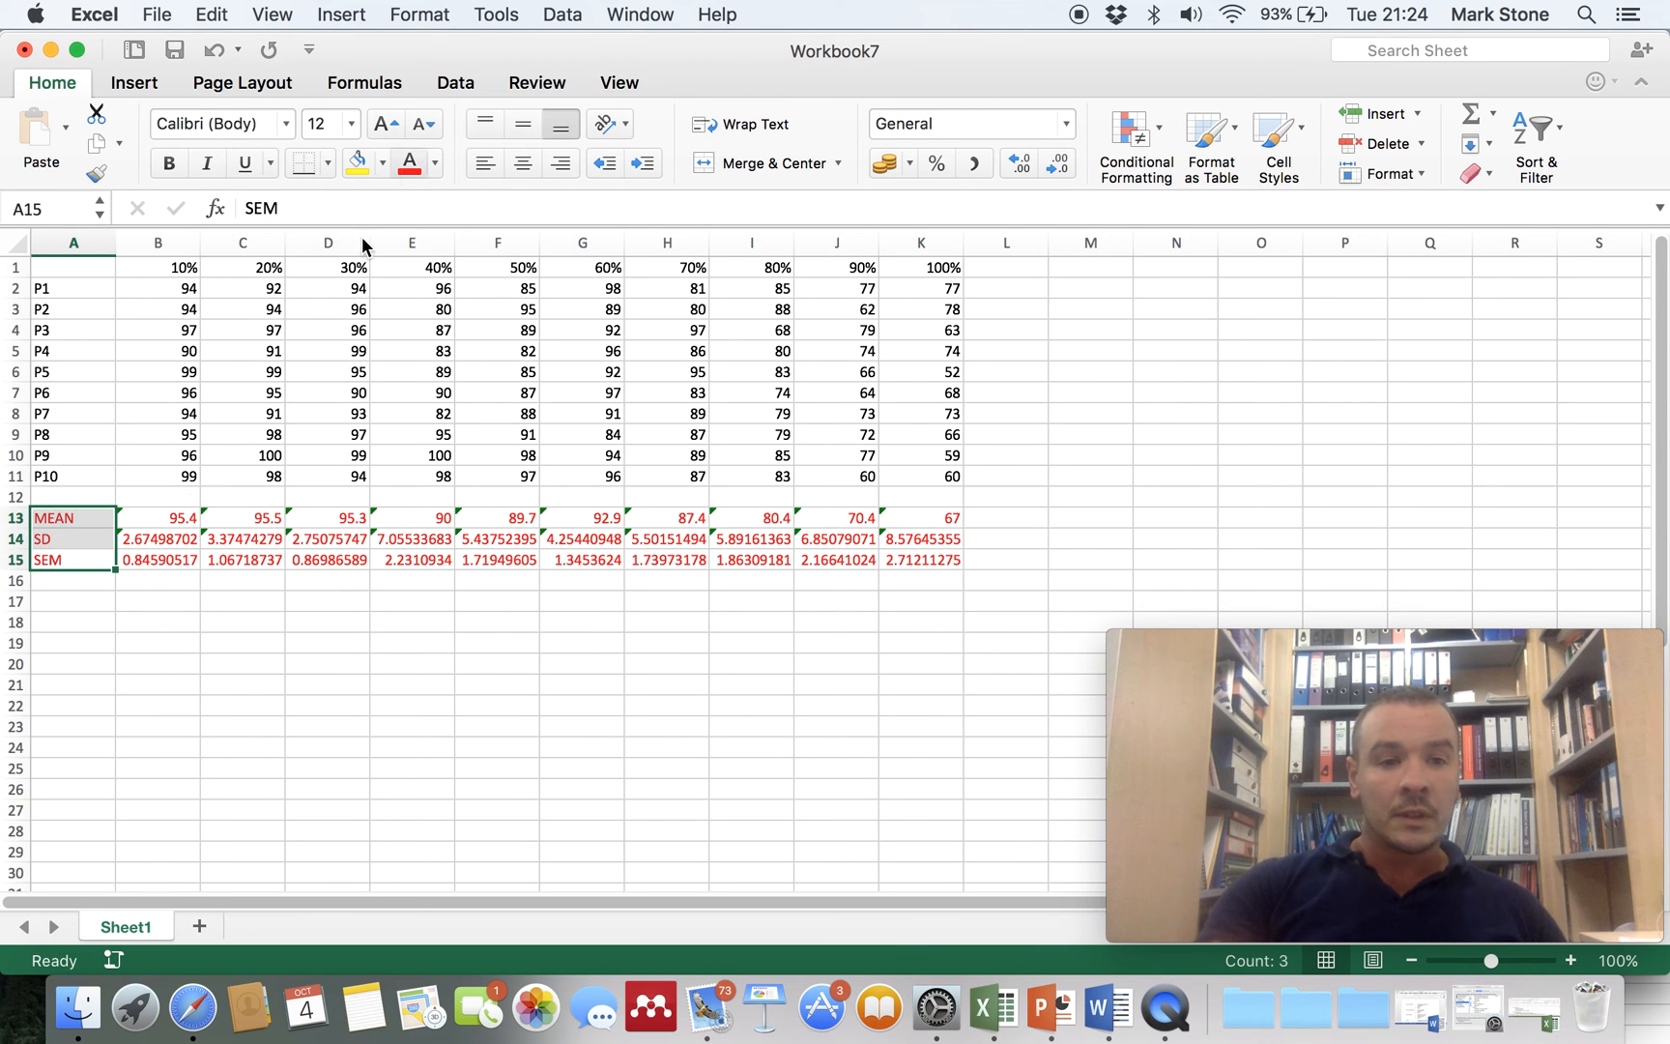
# - Format the statistics in B13:K15 with the Number category and two decimal places
pyautogui.moveTo(152, 519); pyautogui.dragTo(905, 559)
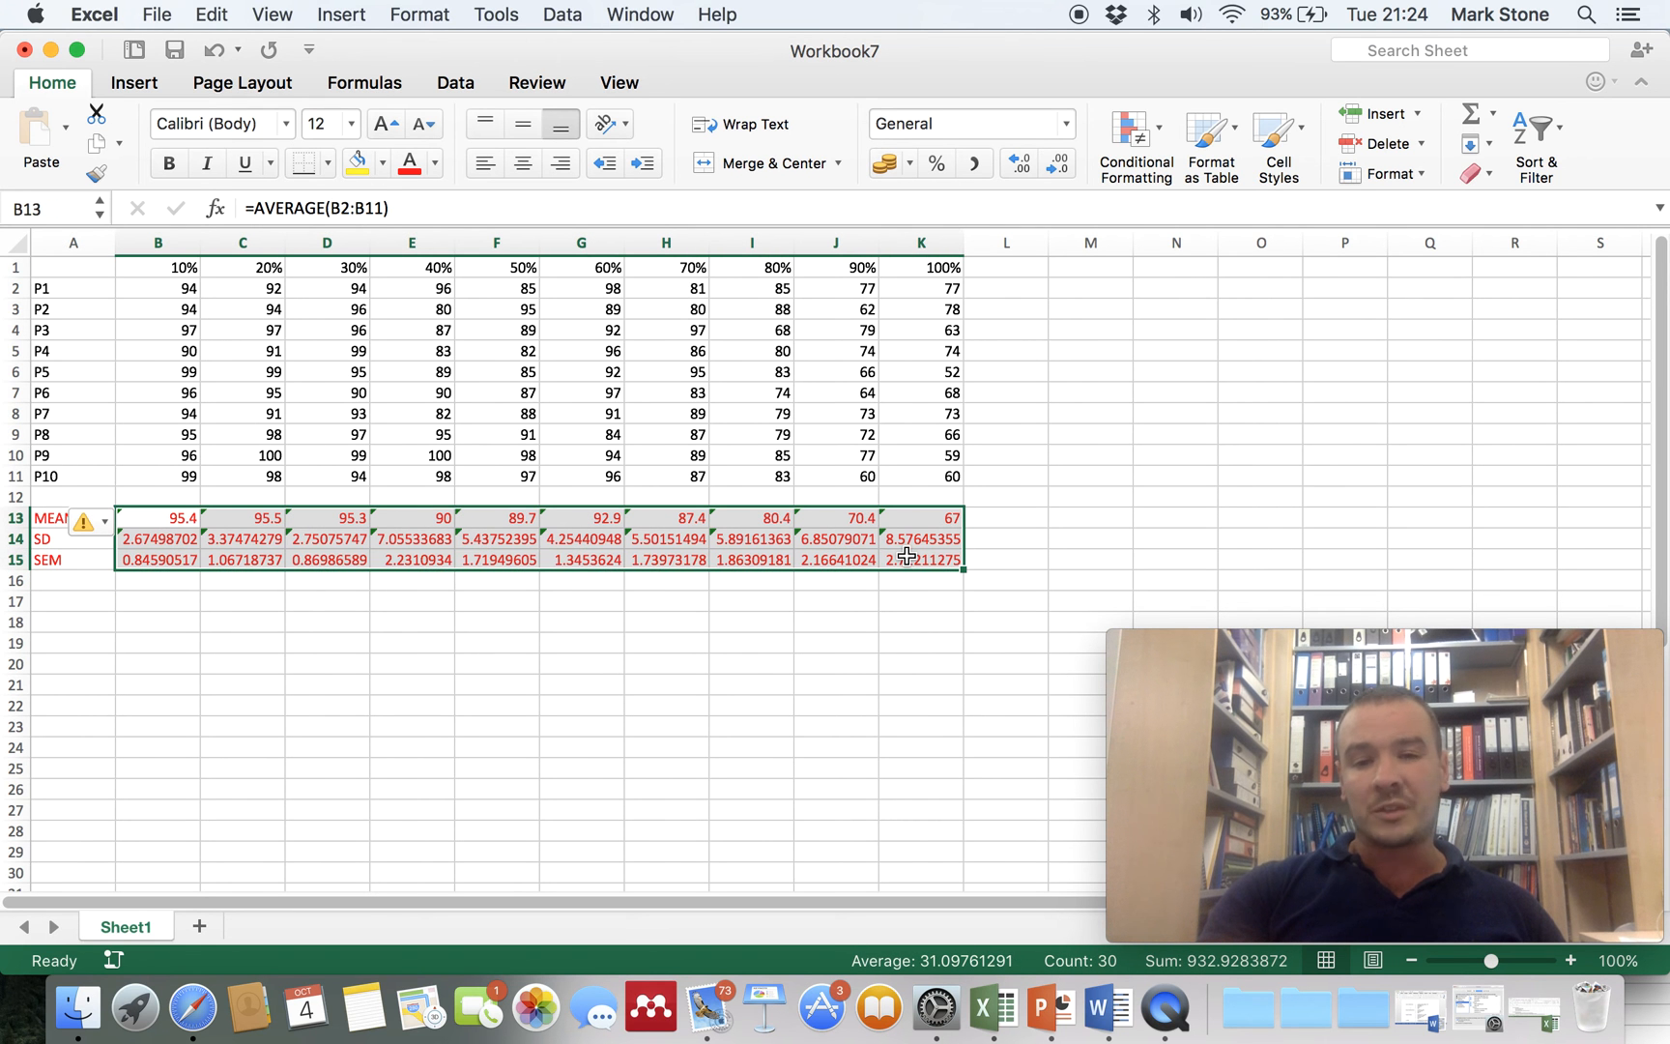
pyautogui.click(413, 15)
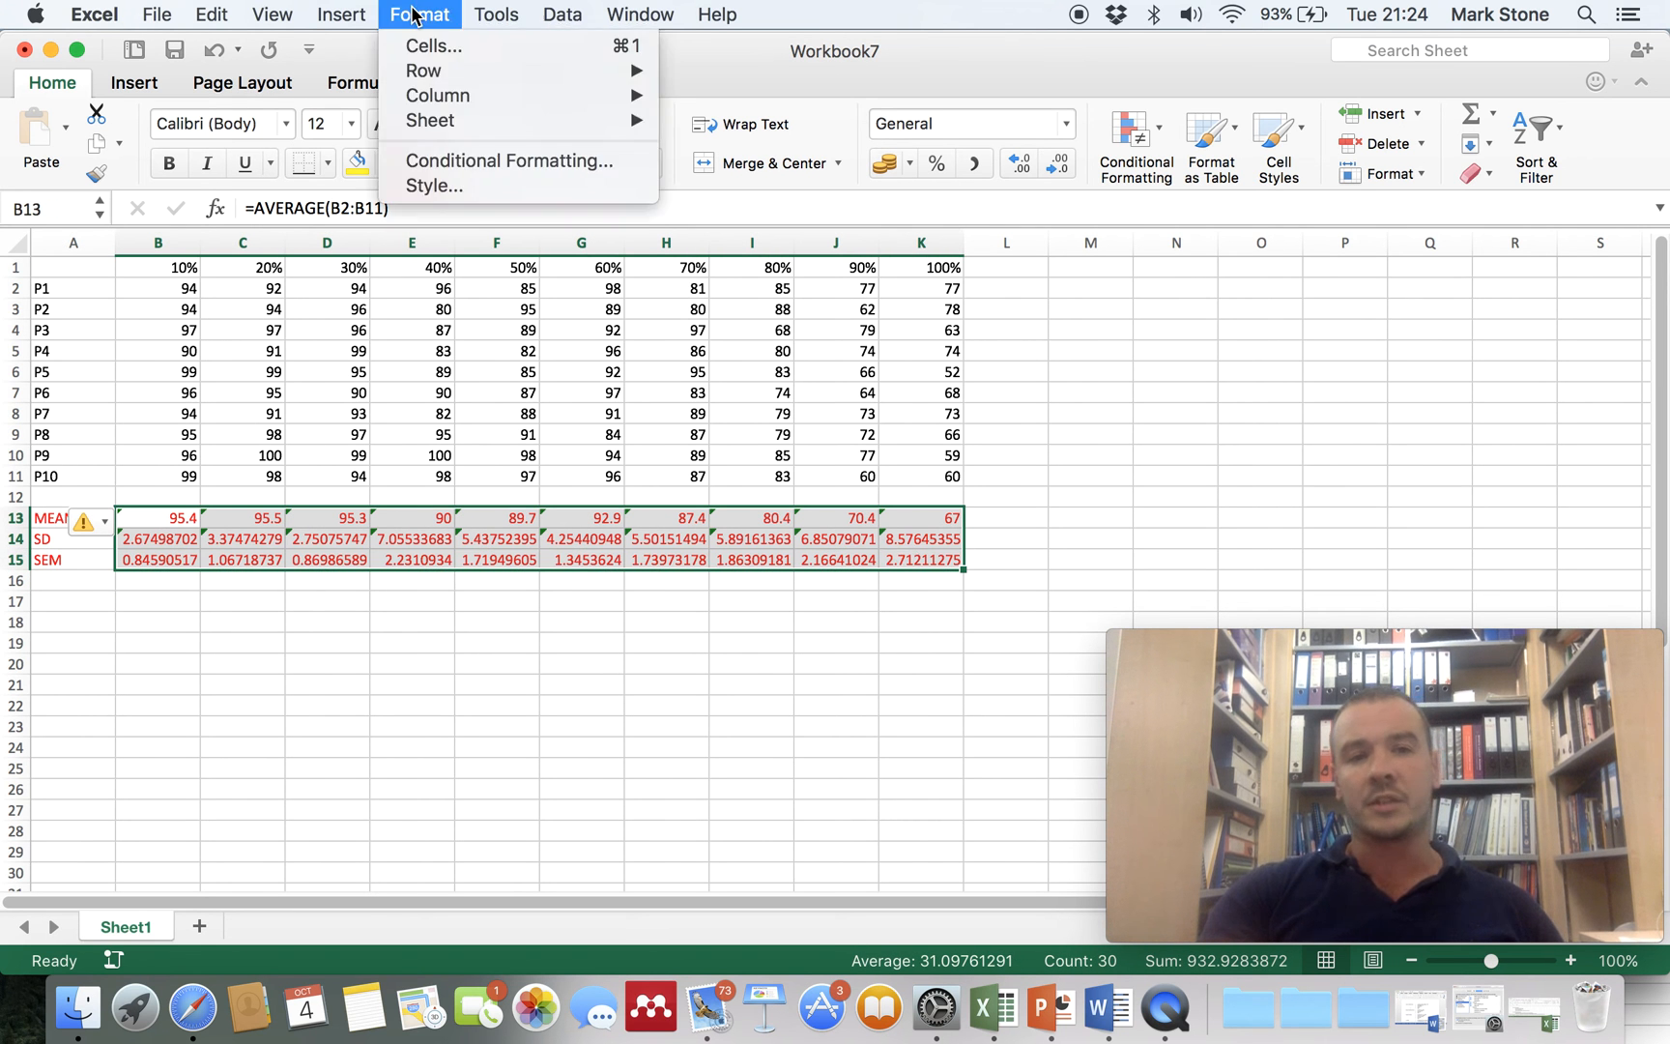
pyautogui.click(425, 41)
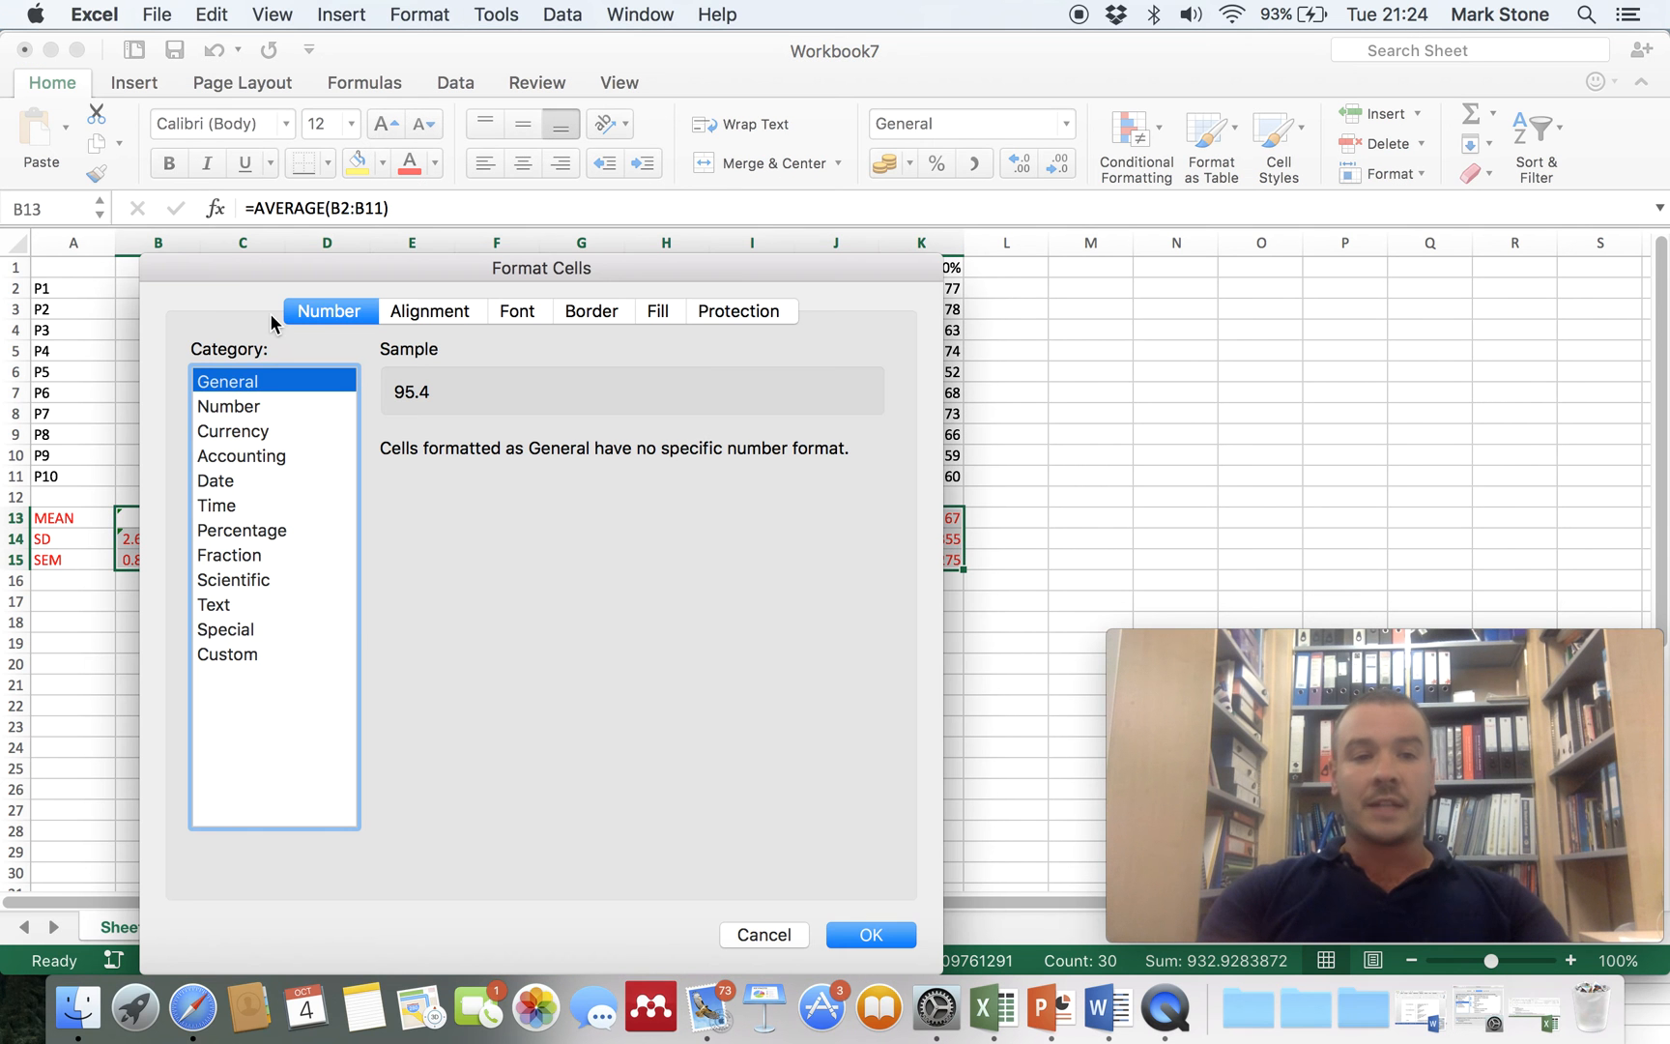
pyautogui.click(248, 406)
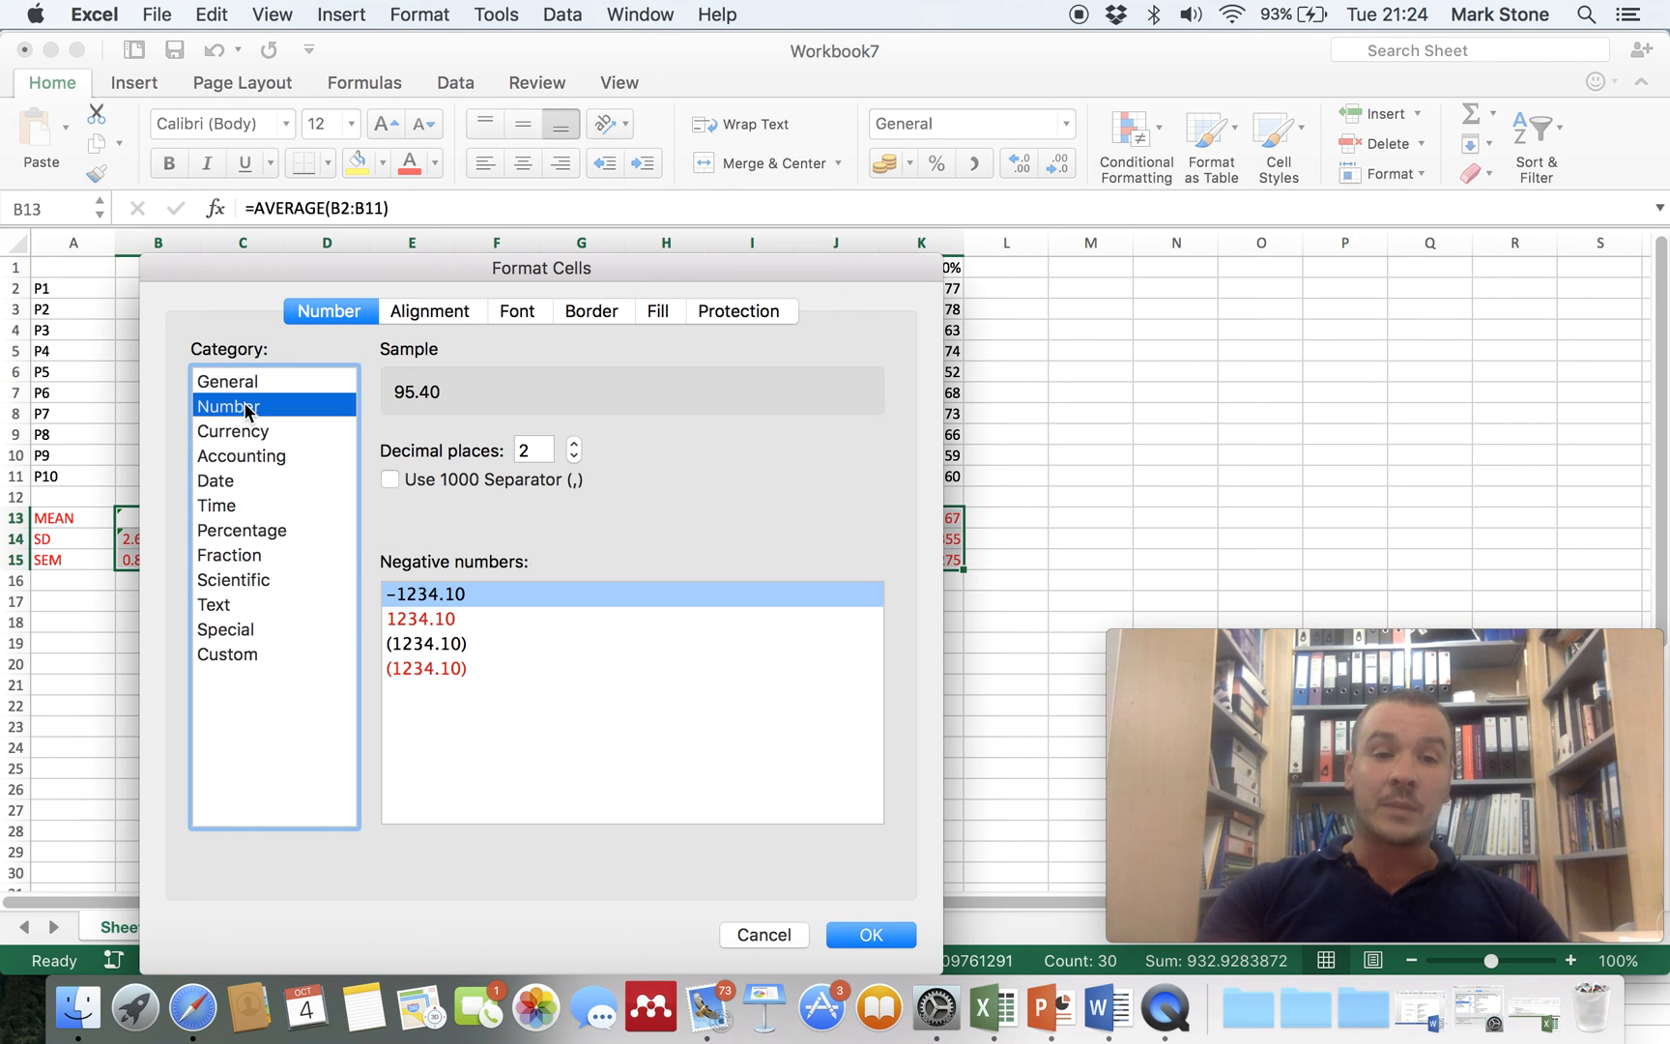
pyautogui.click(870, 933)
pyautogui.click(877, 754)
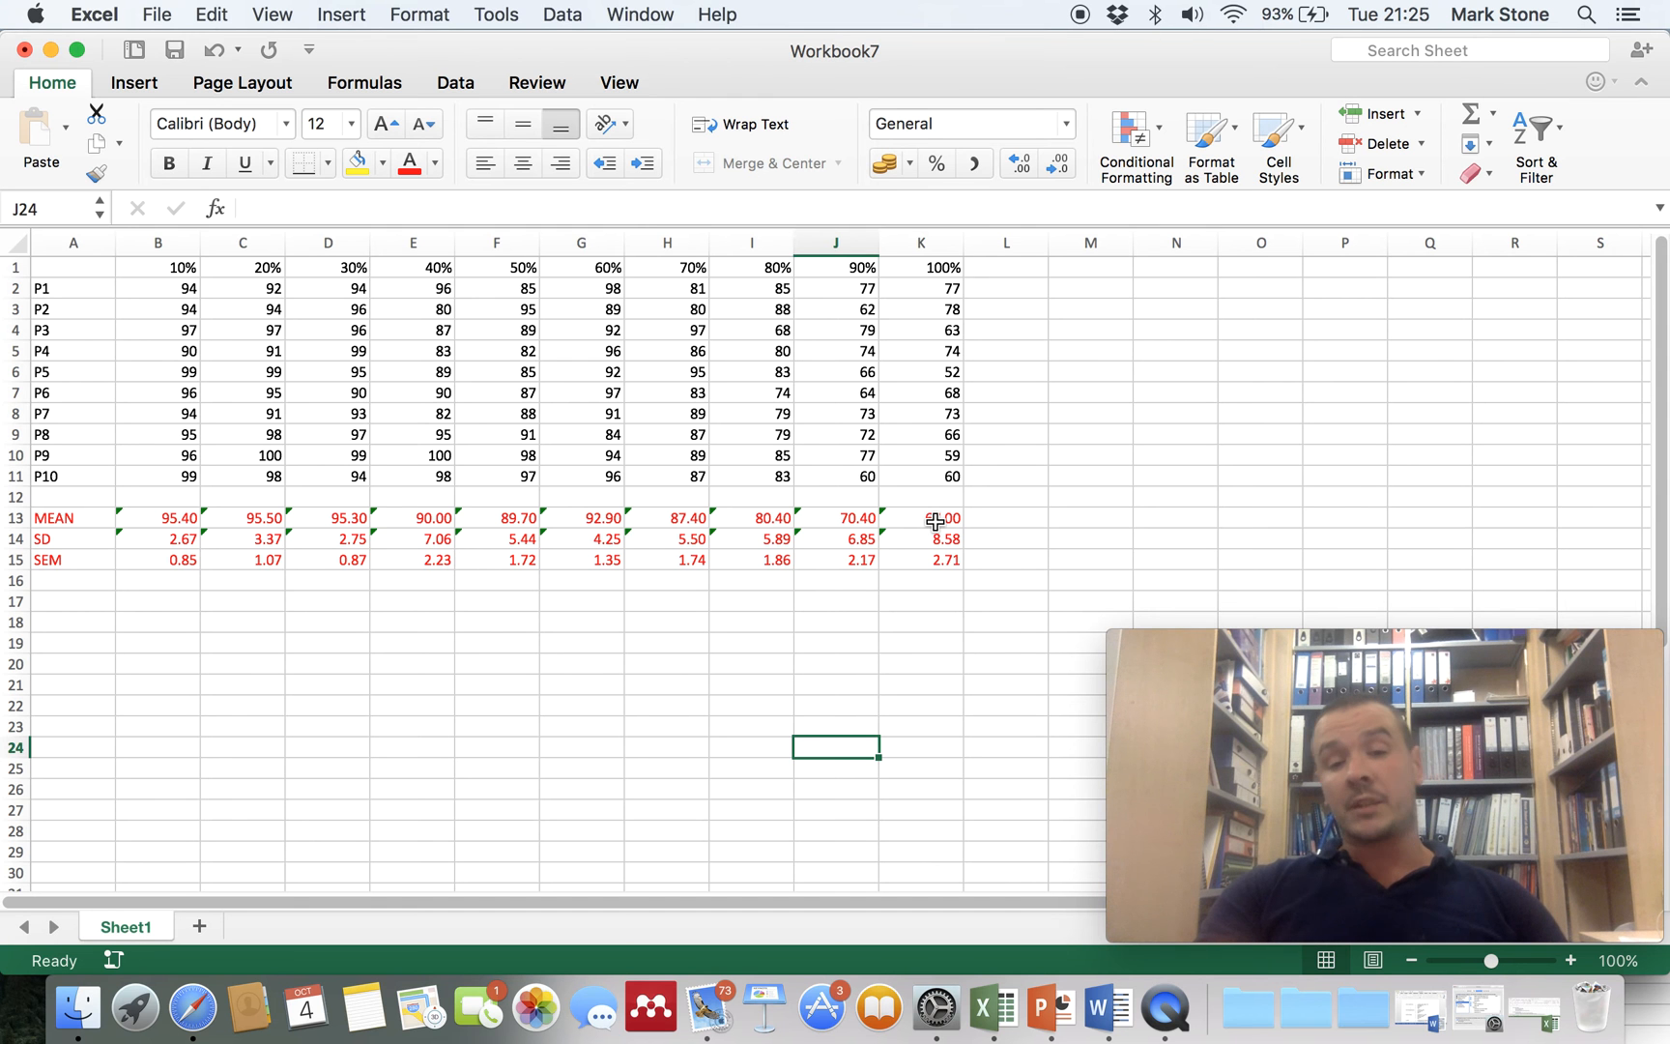
# - Insert a Line with Markers chart of the mean values in B13:K13
pyautogui.moveTo(934, 522); pyautogui.dragTo(189, 519)
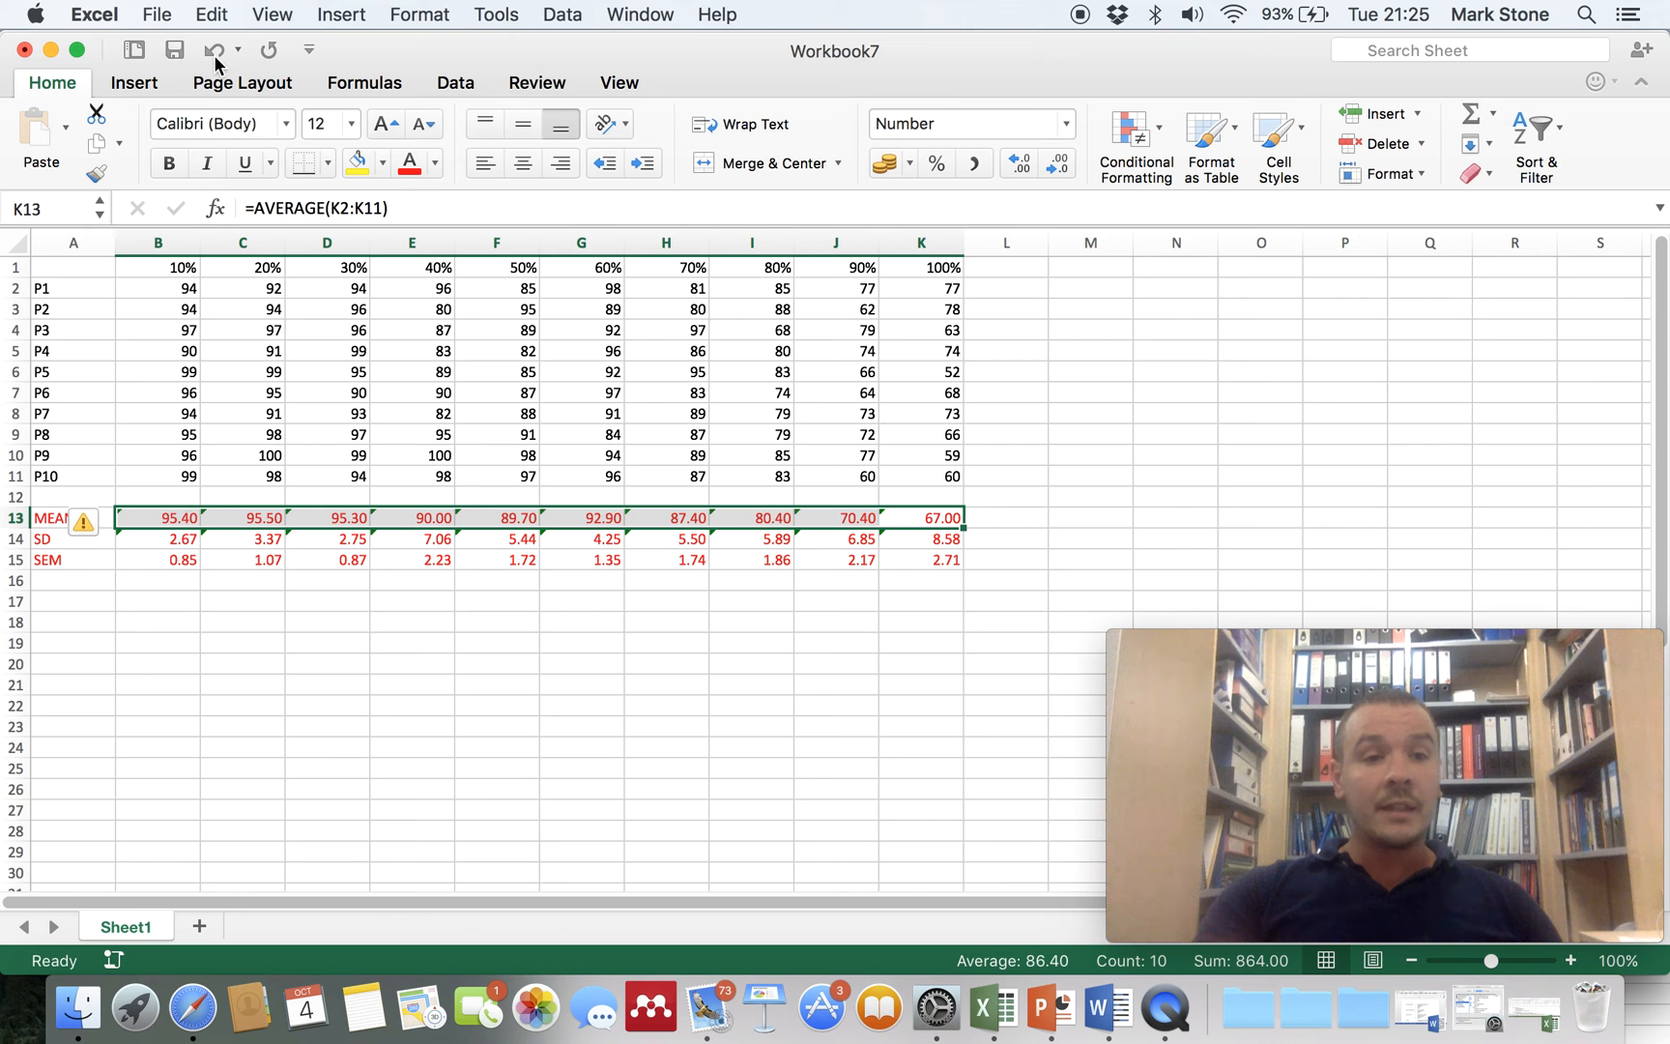
pyautogui.click(156, 91)
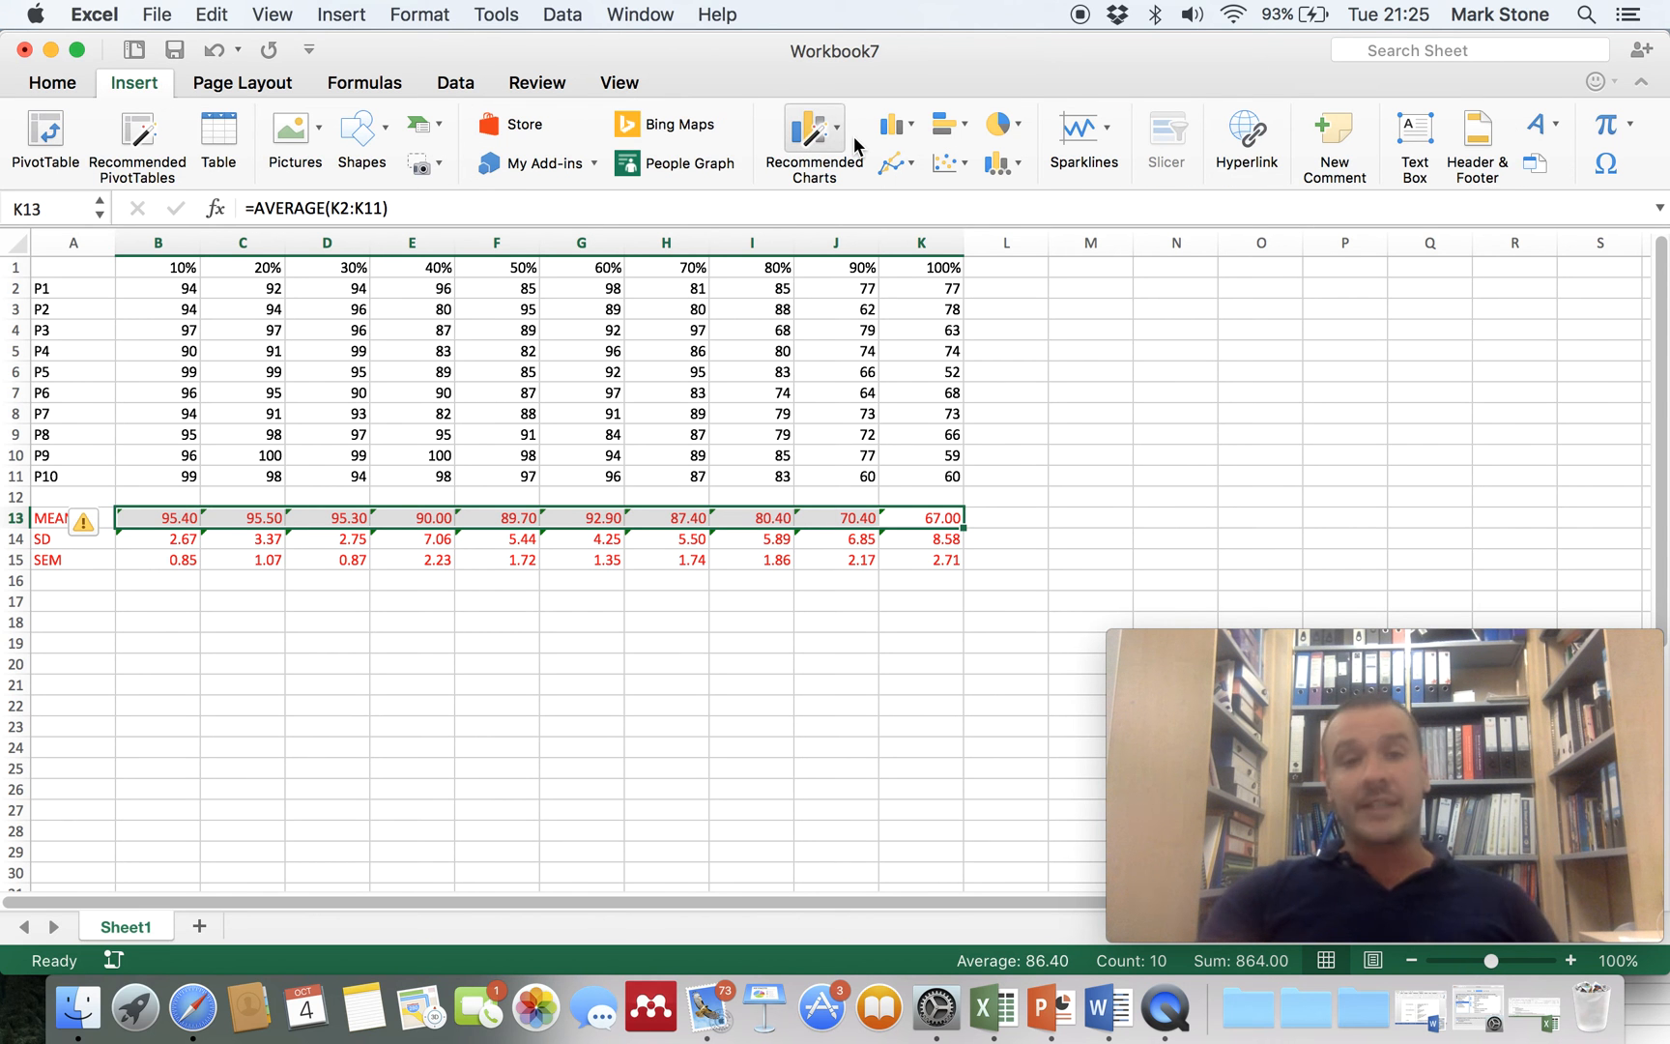
pyautogui.click(889, 164)
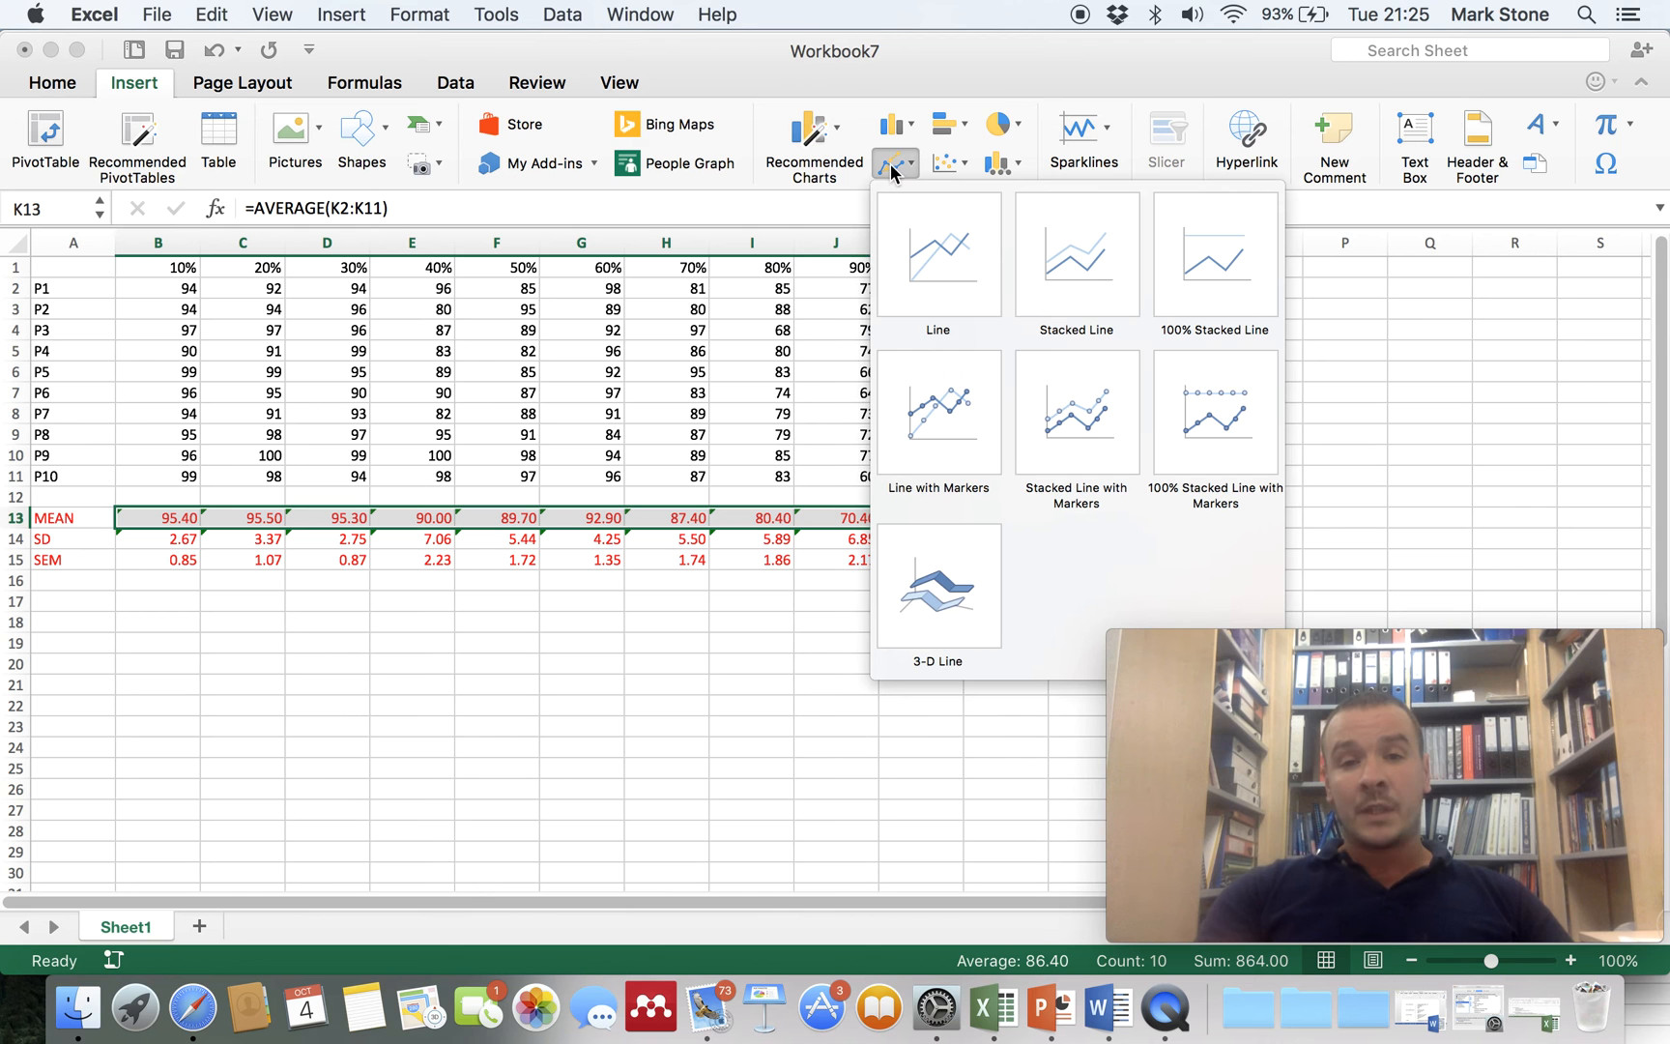
pyautogui.click(950, 390)
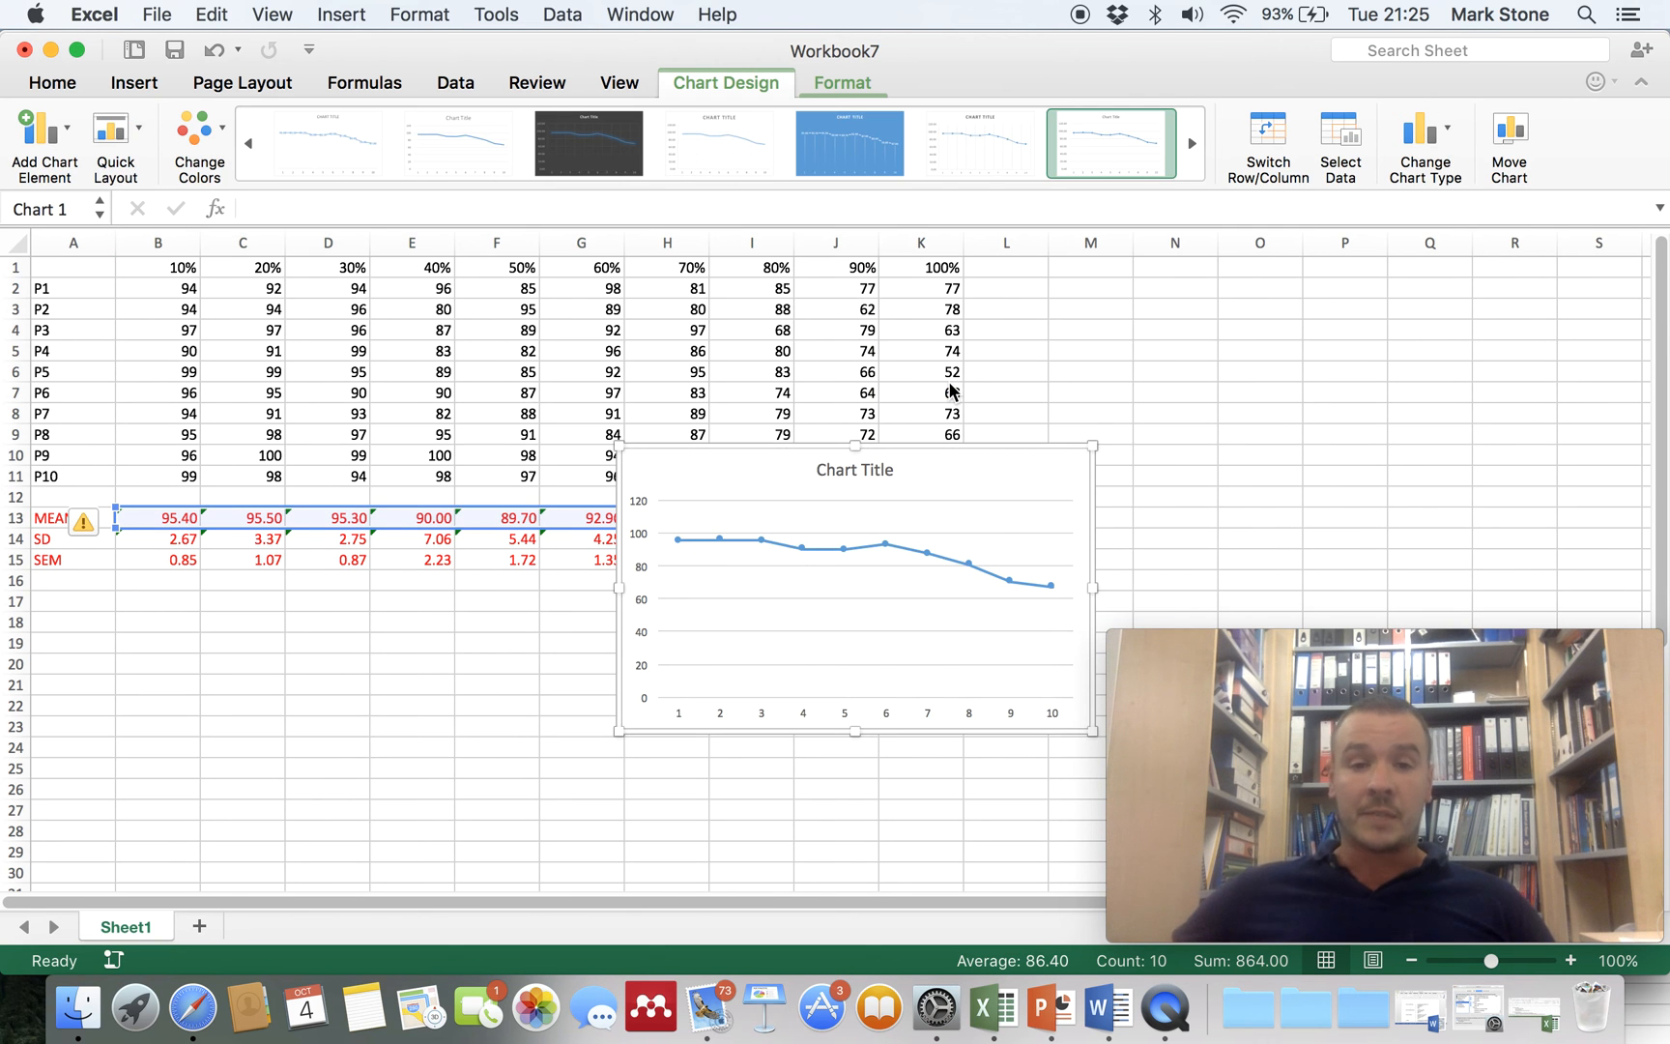
# - Delete the chart title and move the chart to the empty rows just below the statistics
pyautogui.click(875, 473)
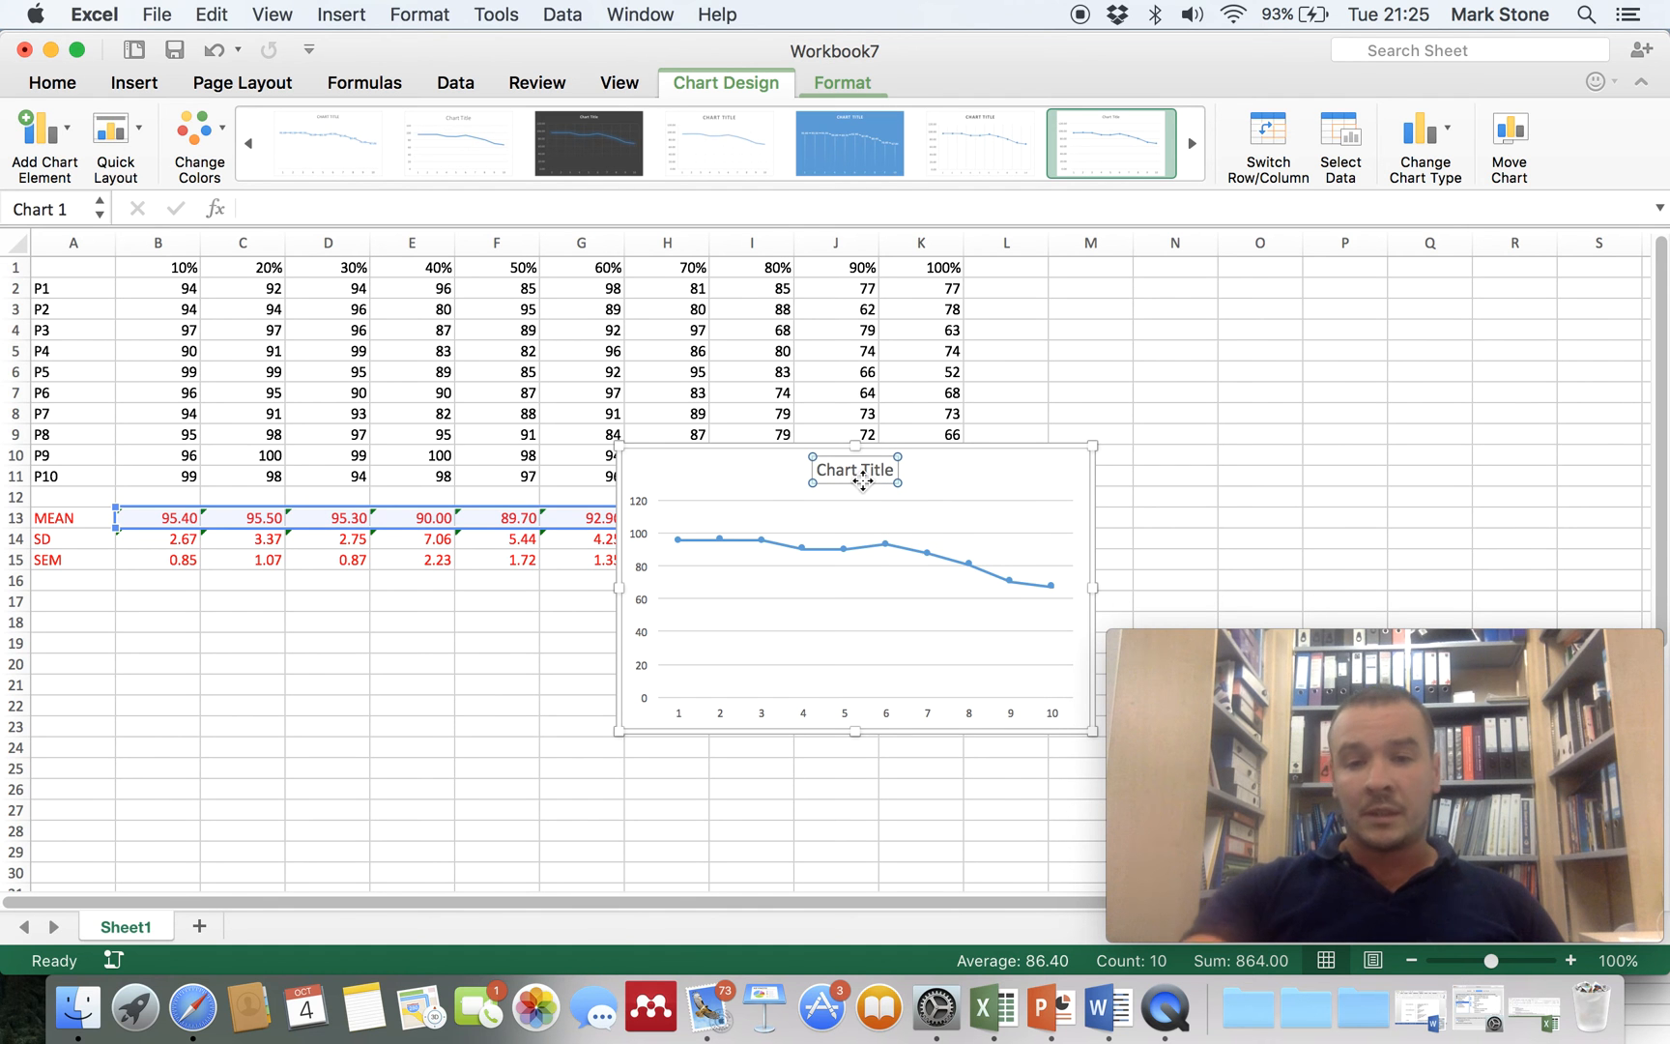
pyautogui.press('Delete')
pyautogui.moveTo(683, 454); pyautogui.dragTo(513, 582)
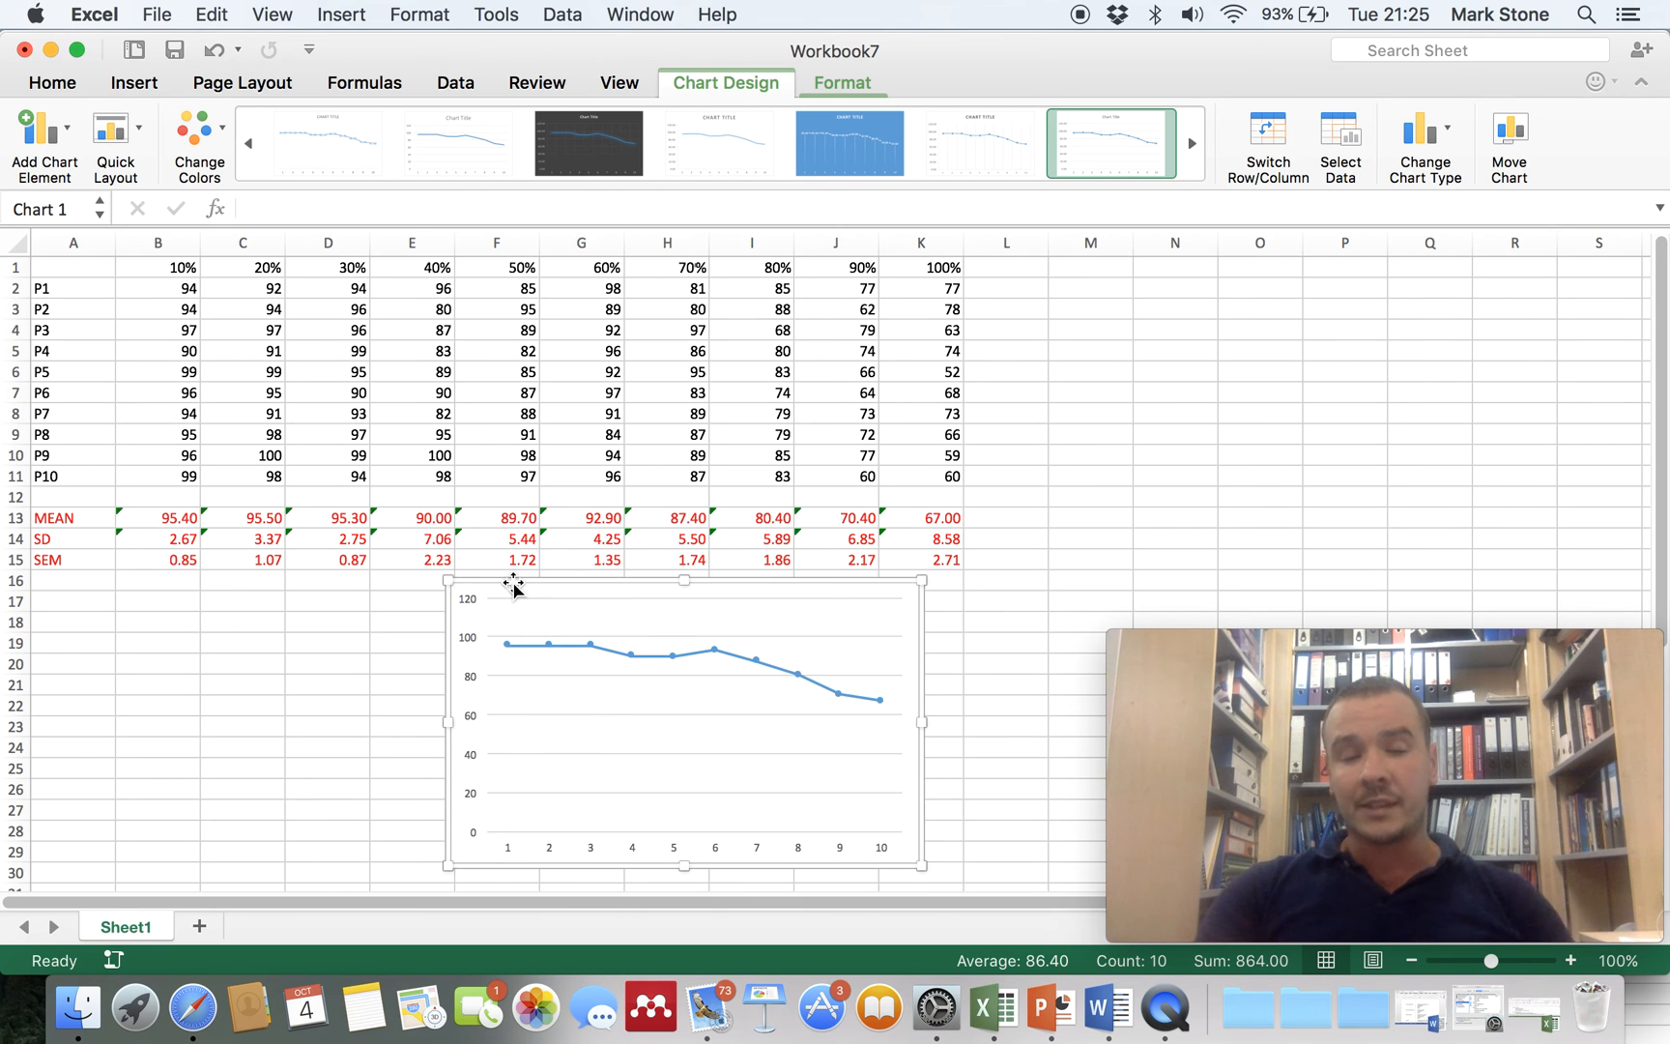
# - Add a primary vertical axis title to the chart reading "Median Power Frequency"
pyautogui.click(47, 147)
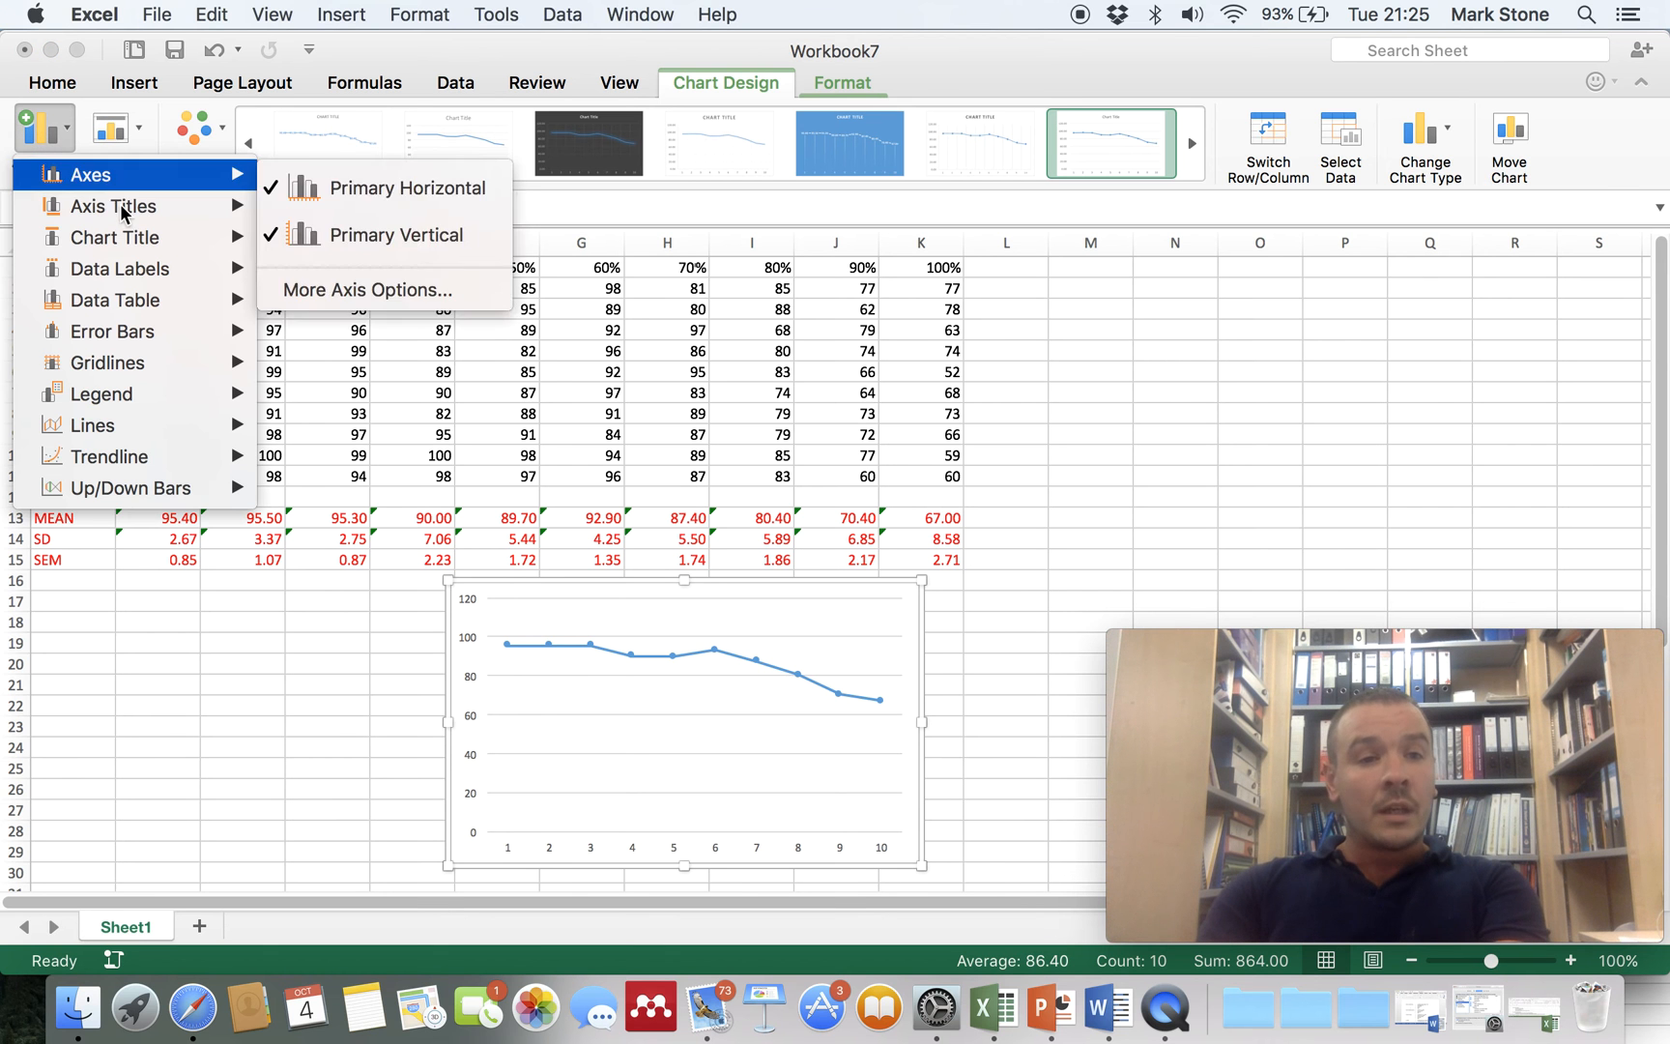
pyautogui.moveTo(143, 206)
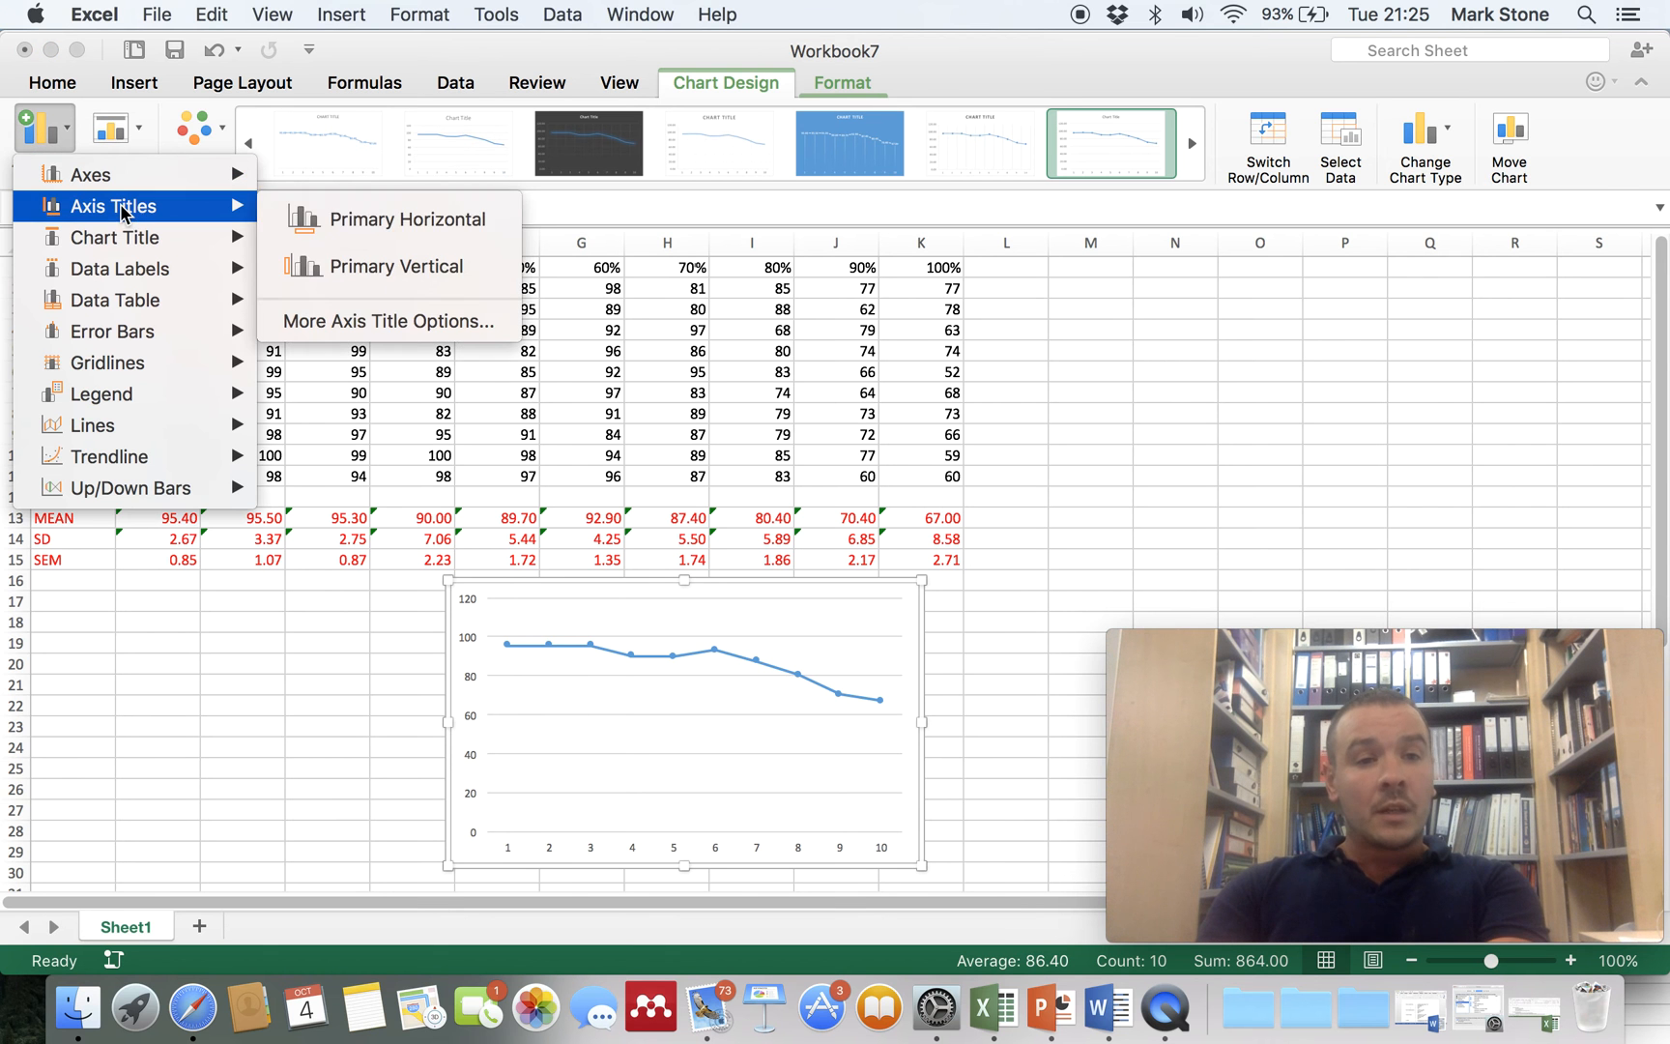
pyautogui.click(353, 270)
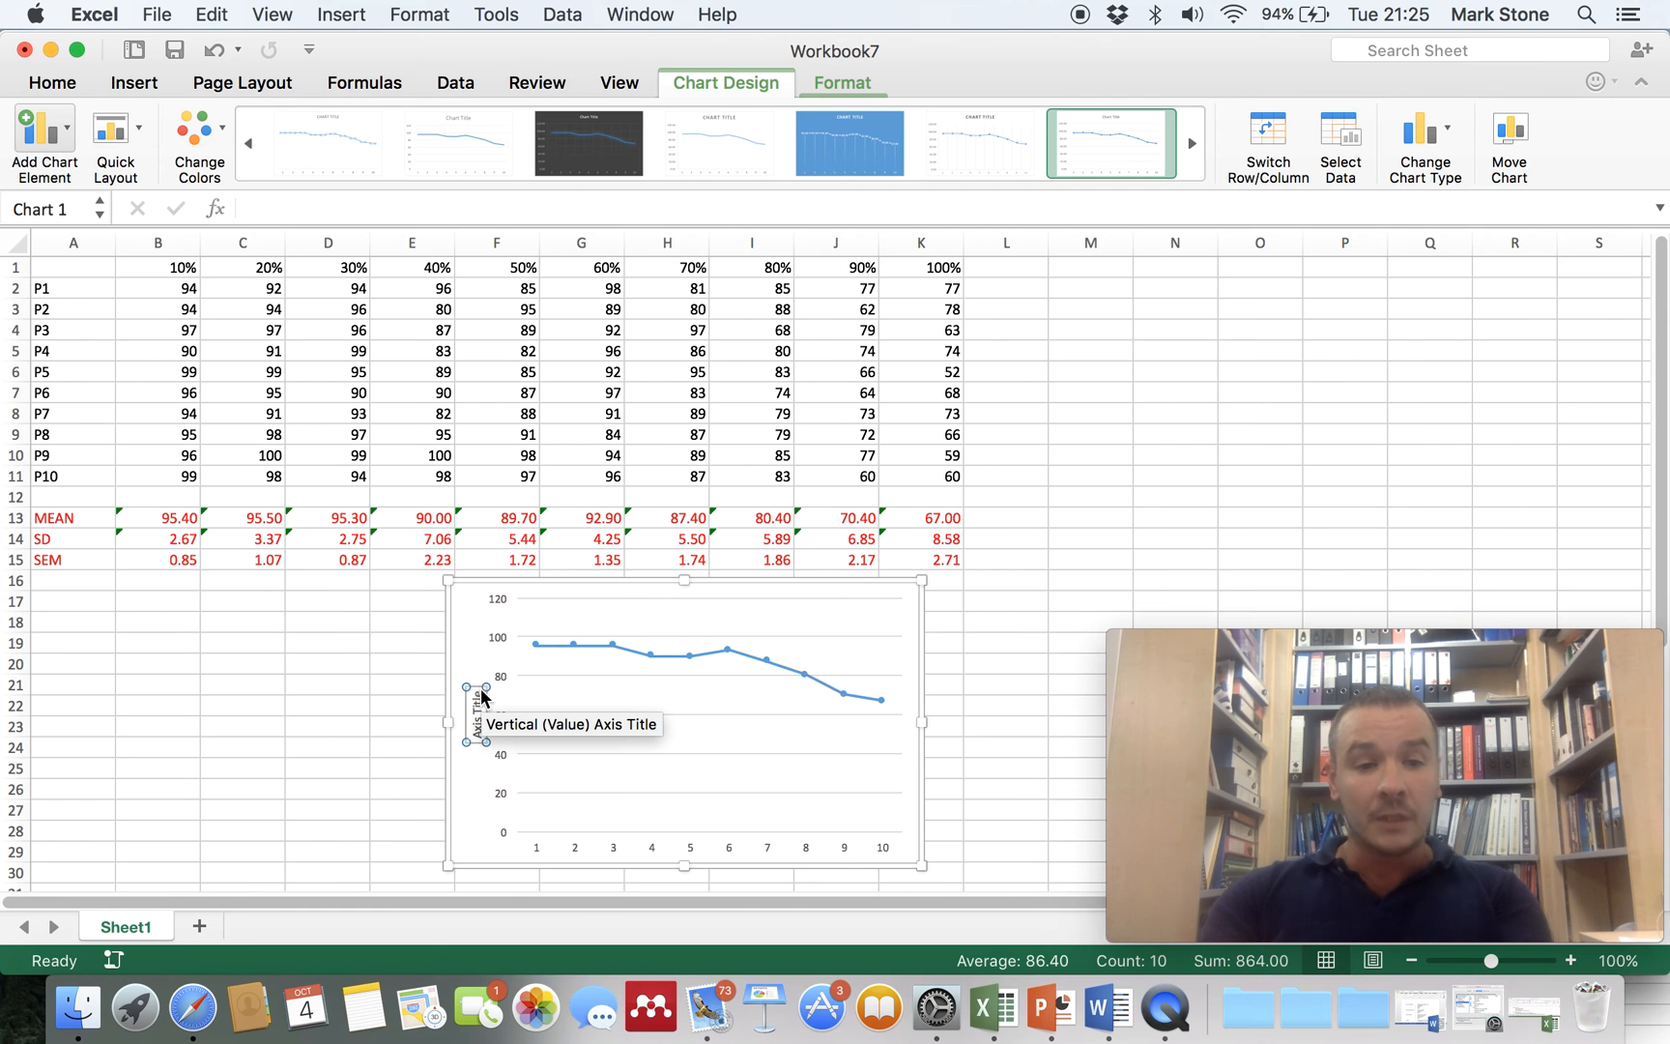
pyautogui.moveTo(481, 687); pyautogui.dragTo(481, 729)
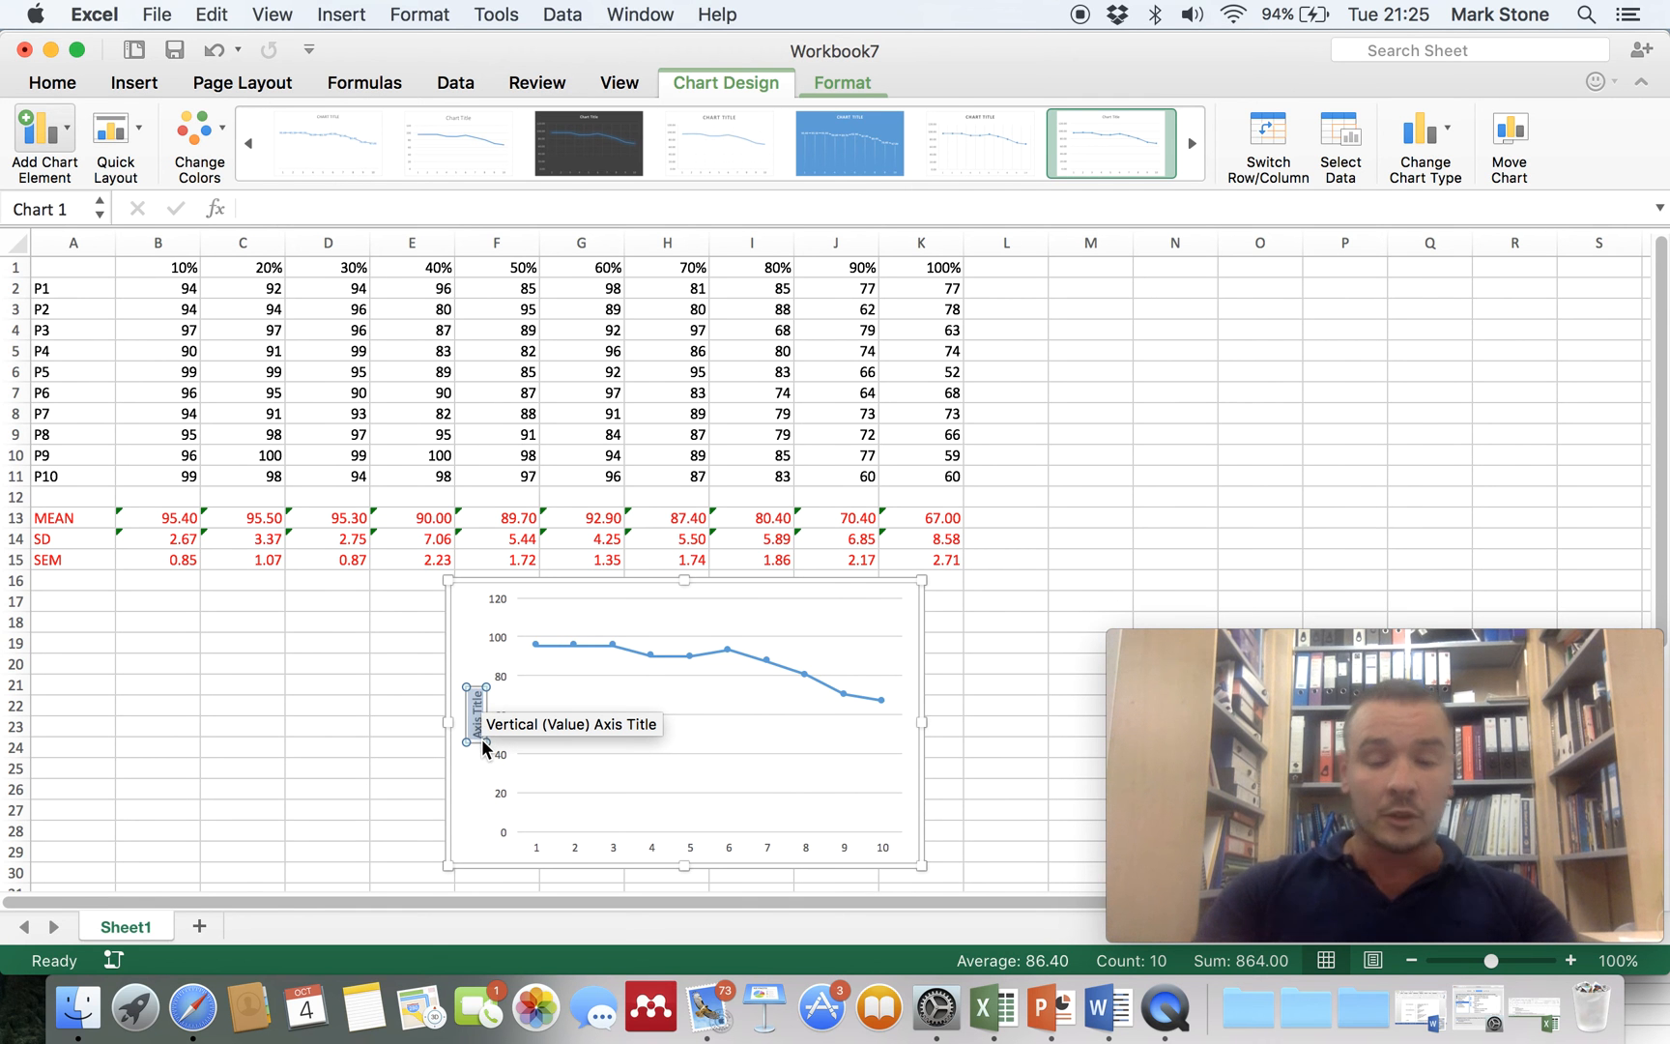
pyautogui.write('Median')
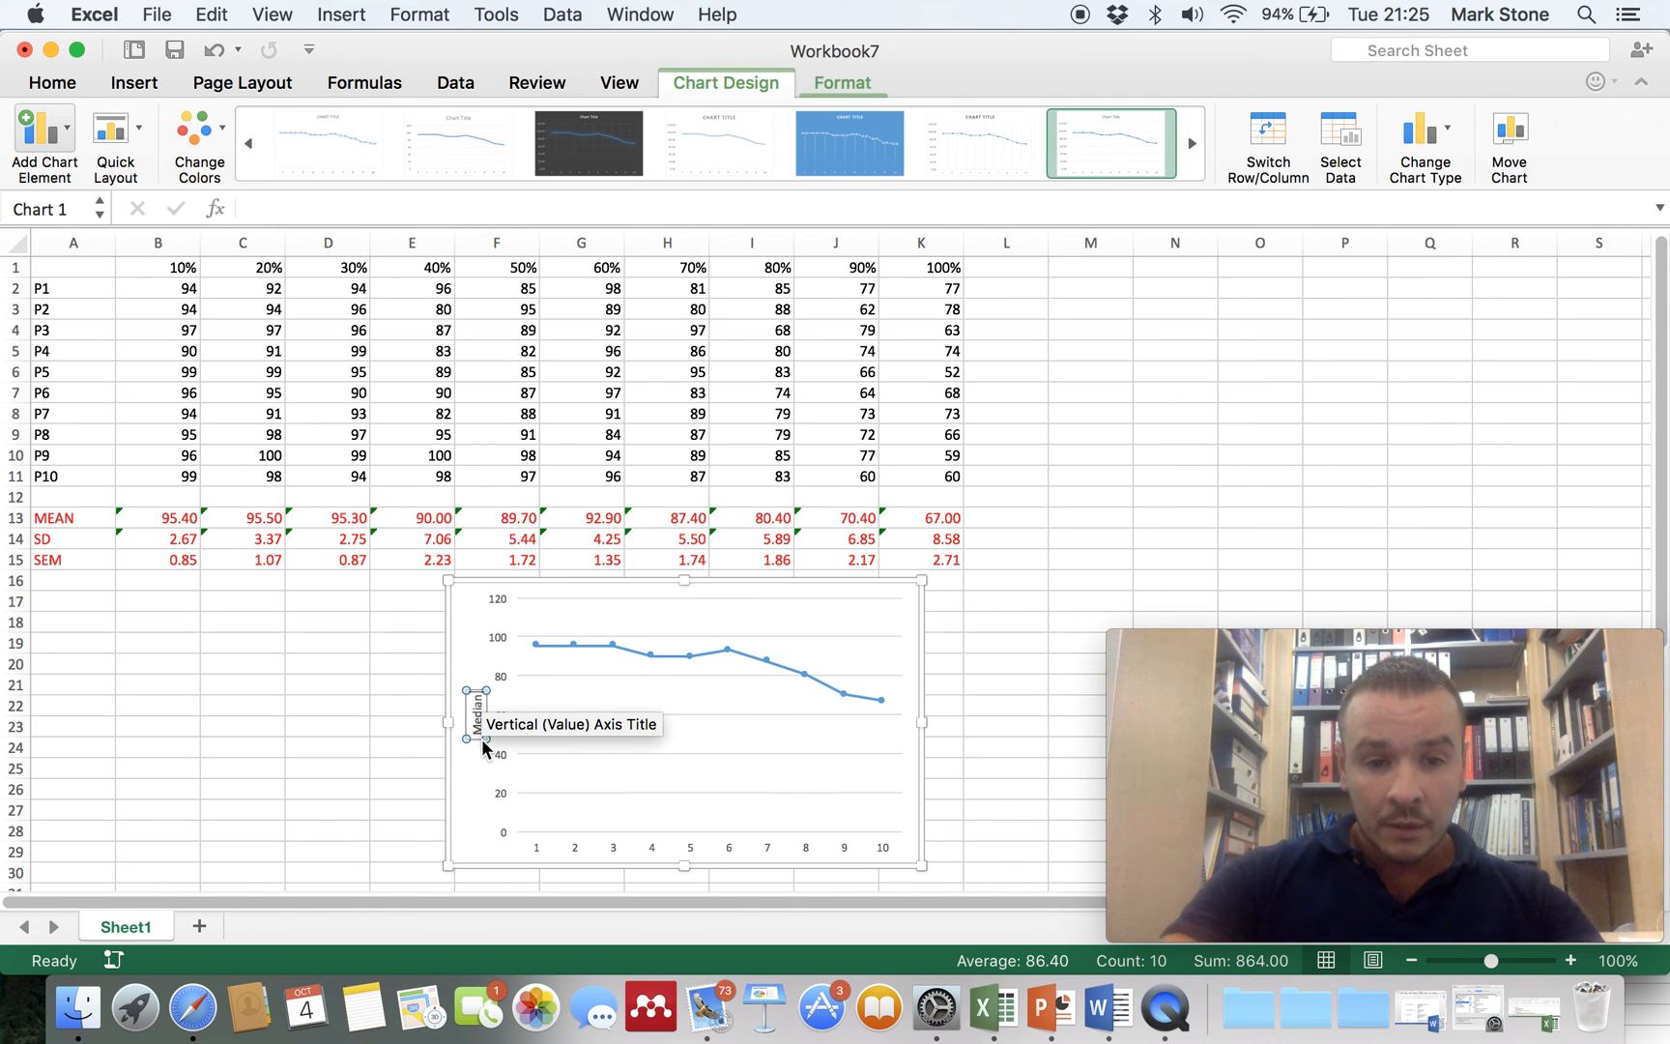
pyautogui.write(' Power Frequency')
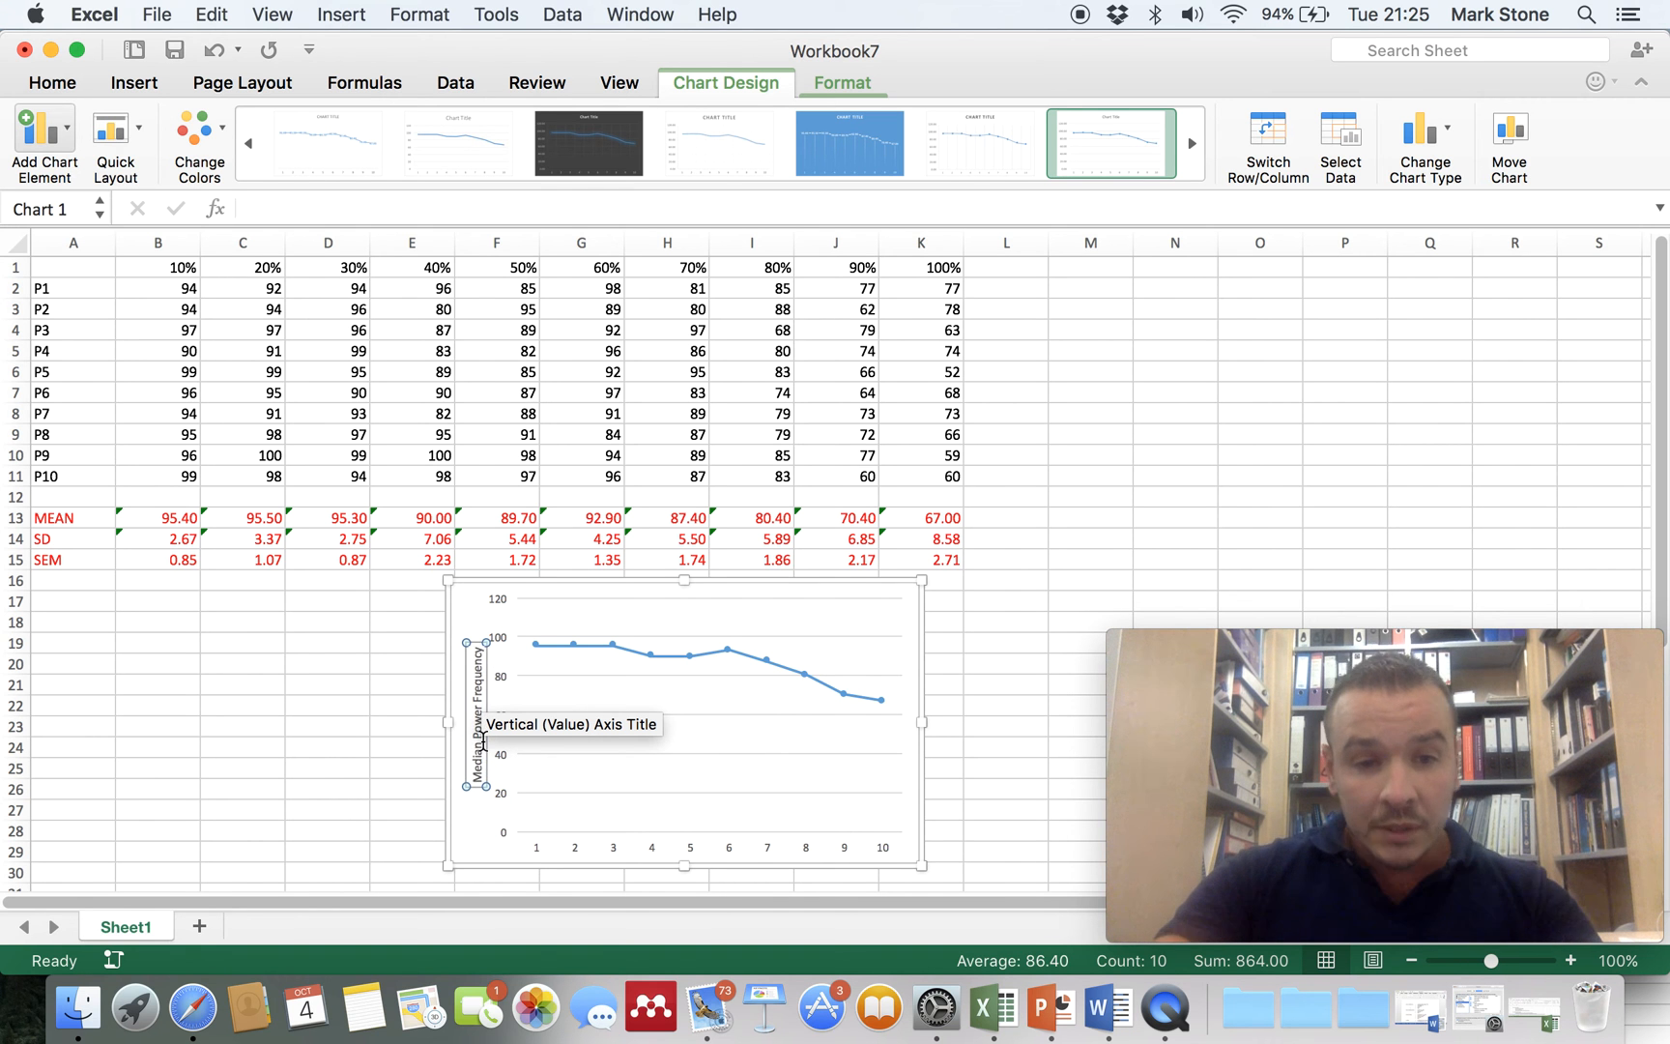
# - Add a primary horizontal axis title to the chart reading "Percent of Trial Duration (%)"
pyautogui.click(808, 842)
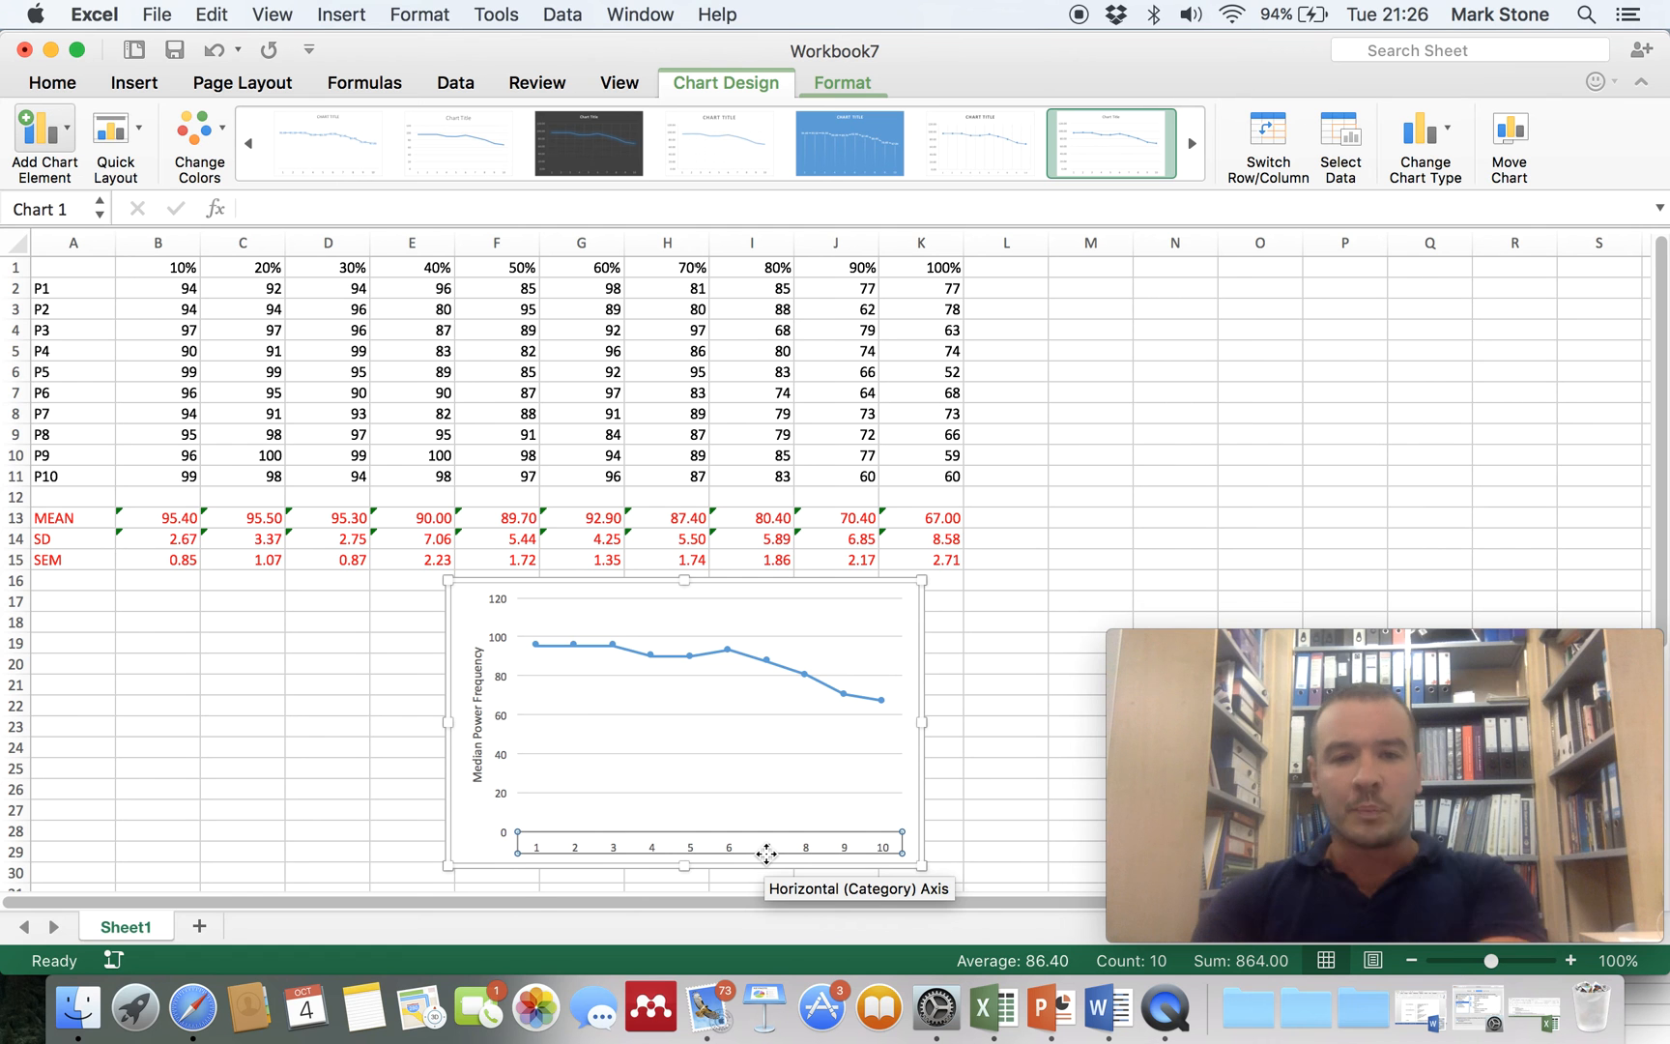
pyautogui.click(48, 143)
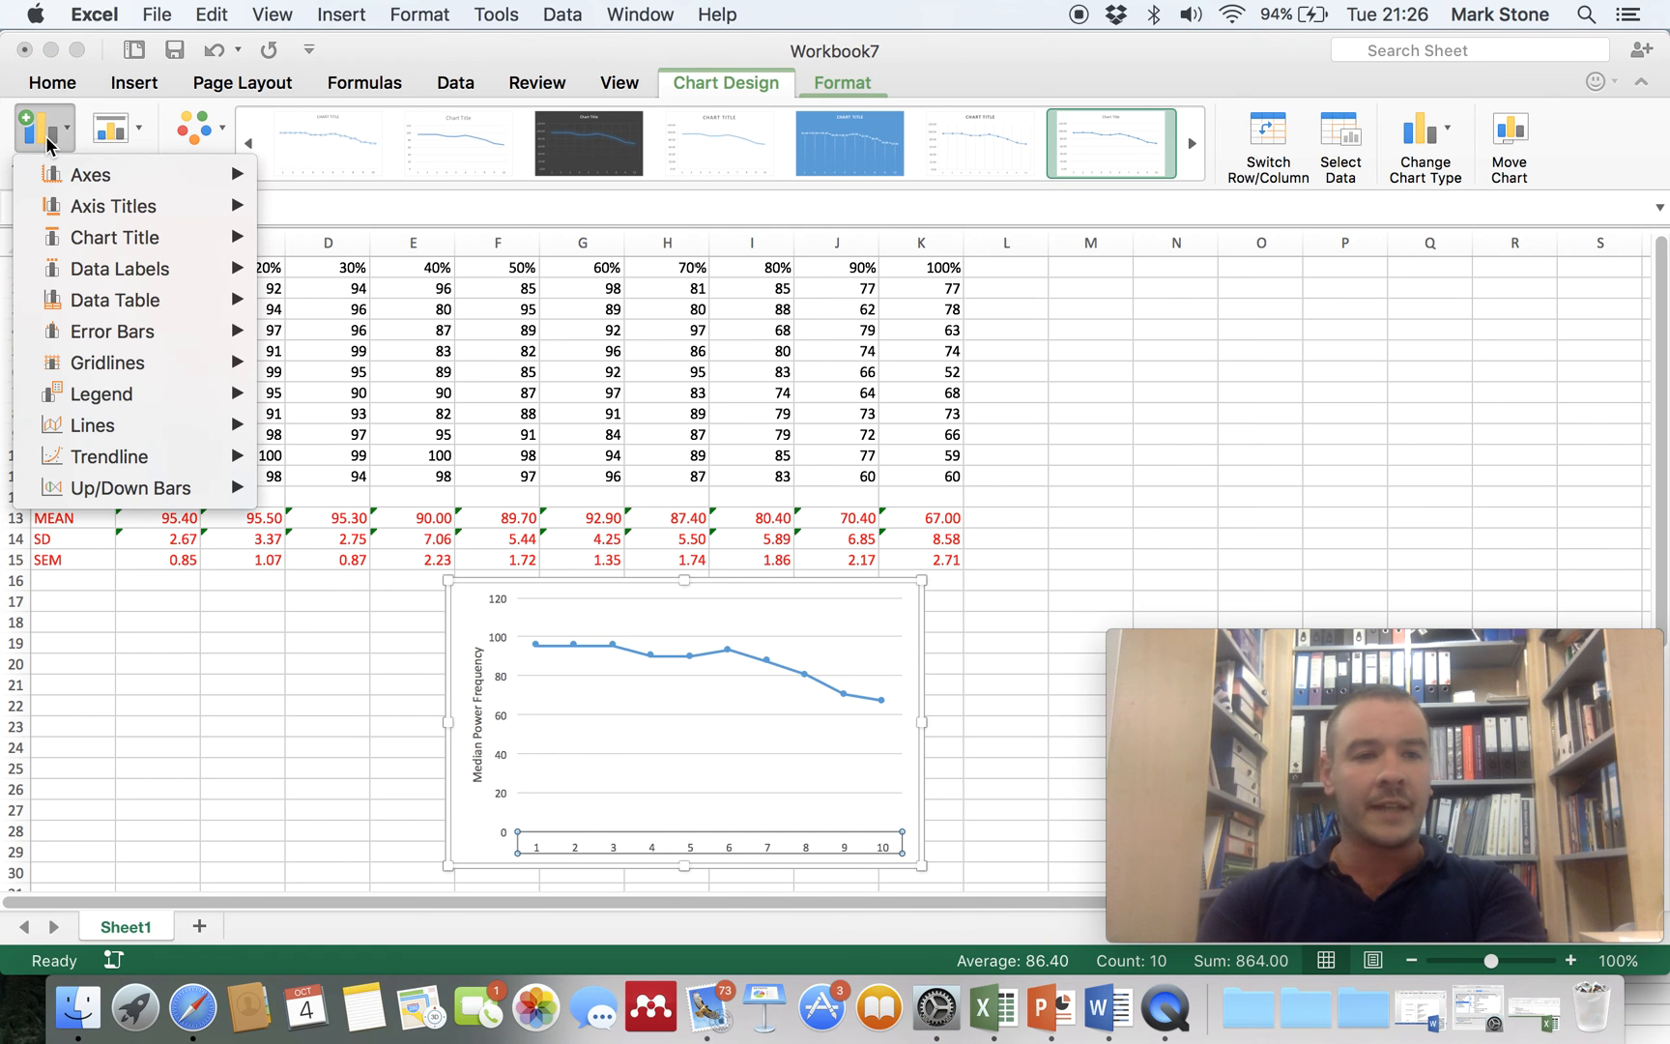
pyautogui.moveTo(116, 203)
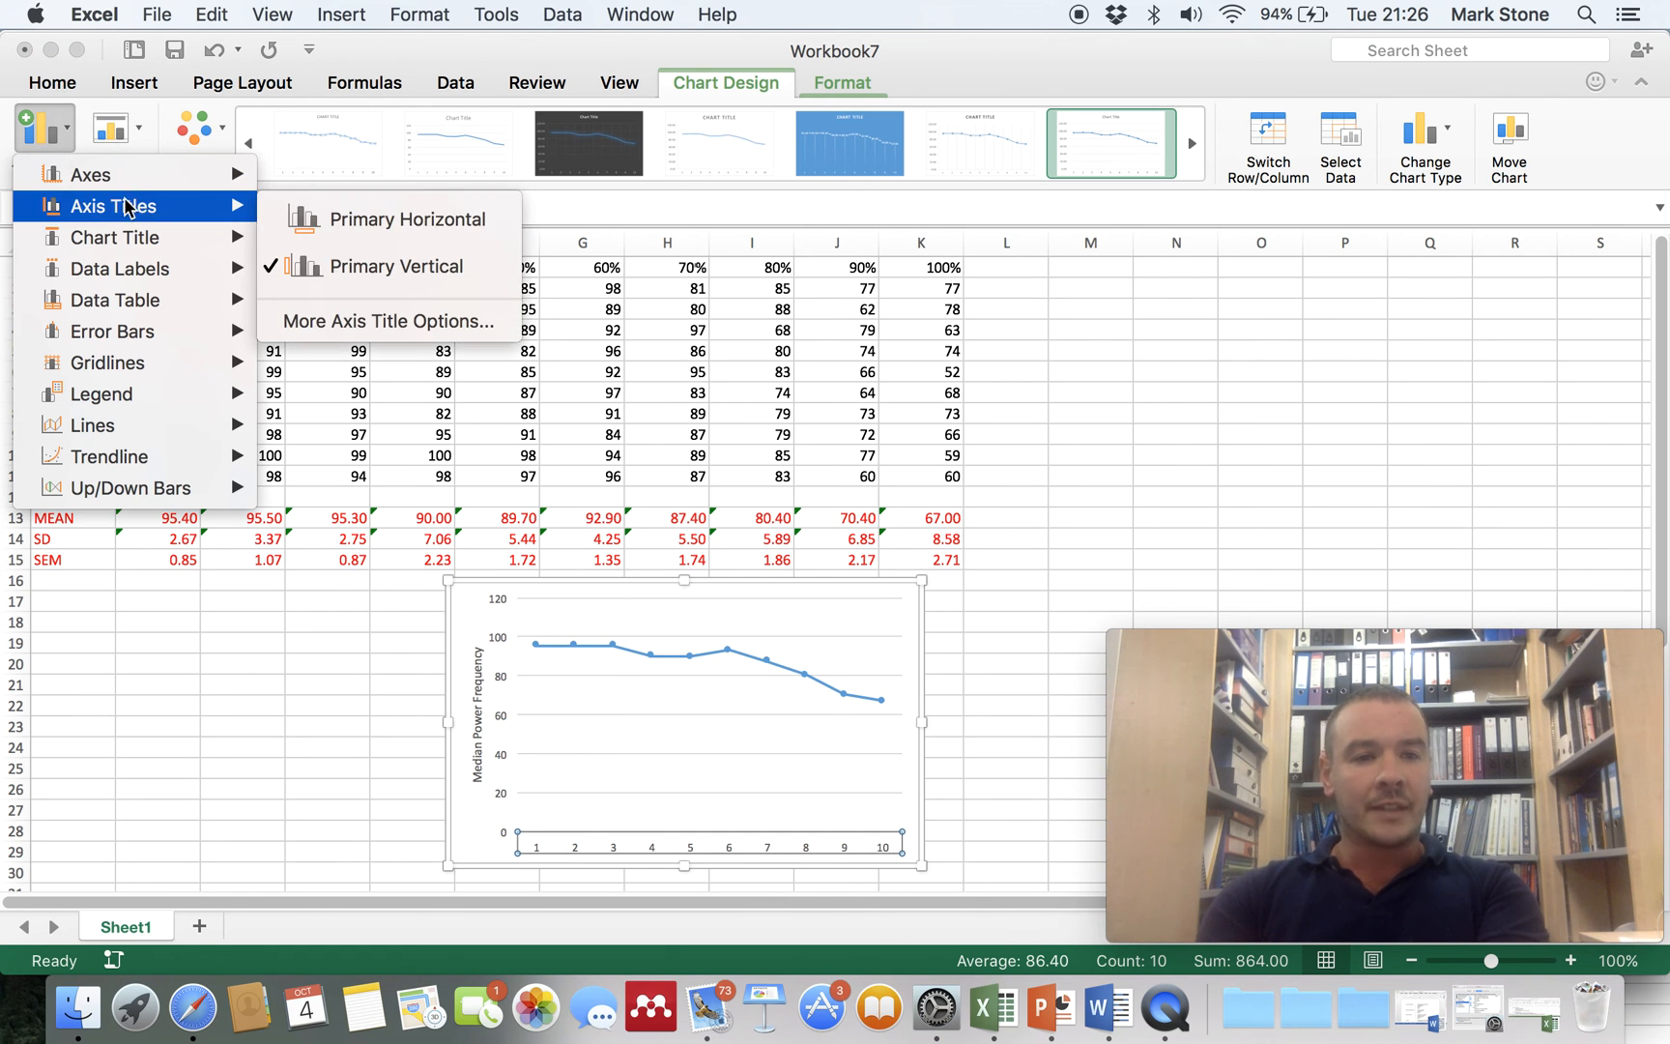
pyautogui.click(371, 224)
pyautogui.doubleClick(704, 836)
pyautogui.doubleClick(704, 836)
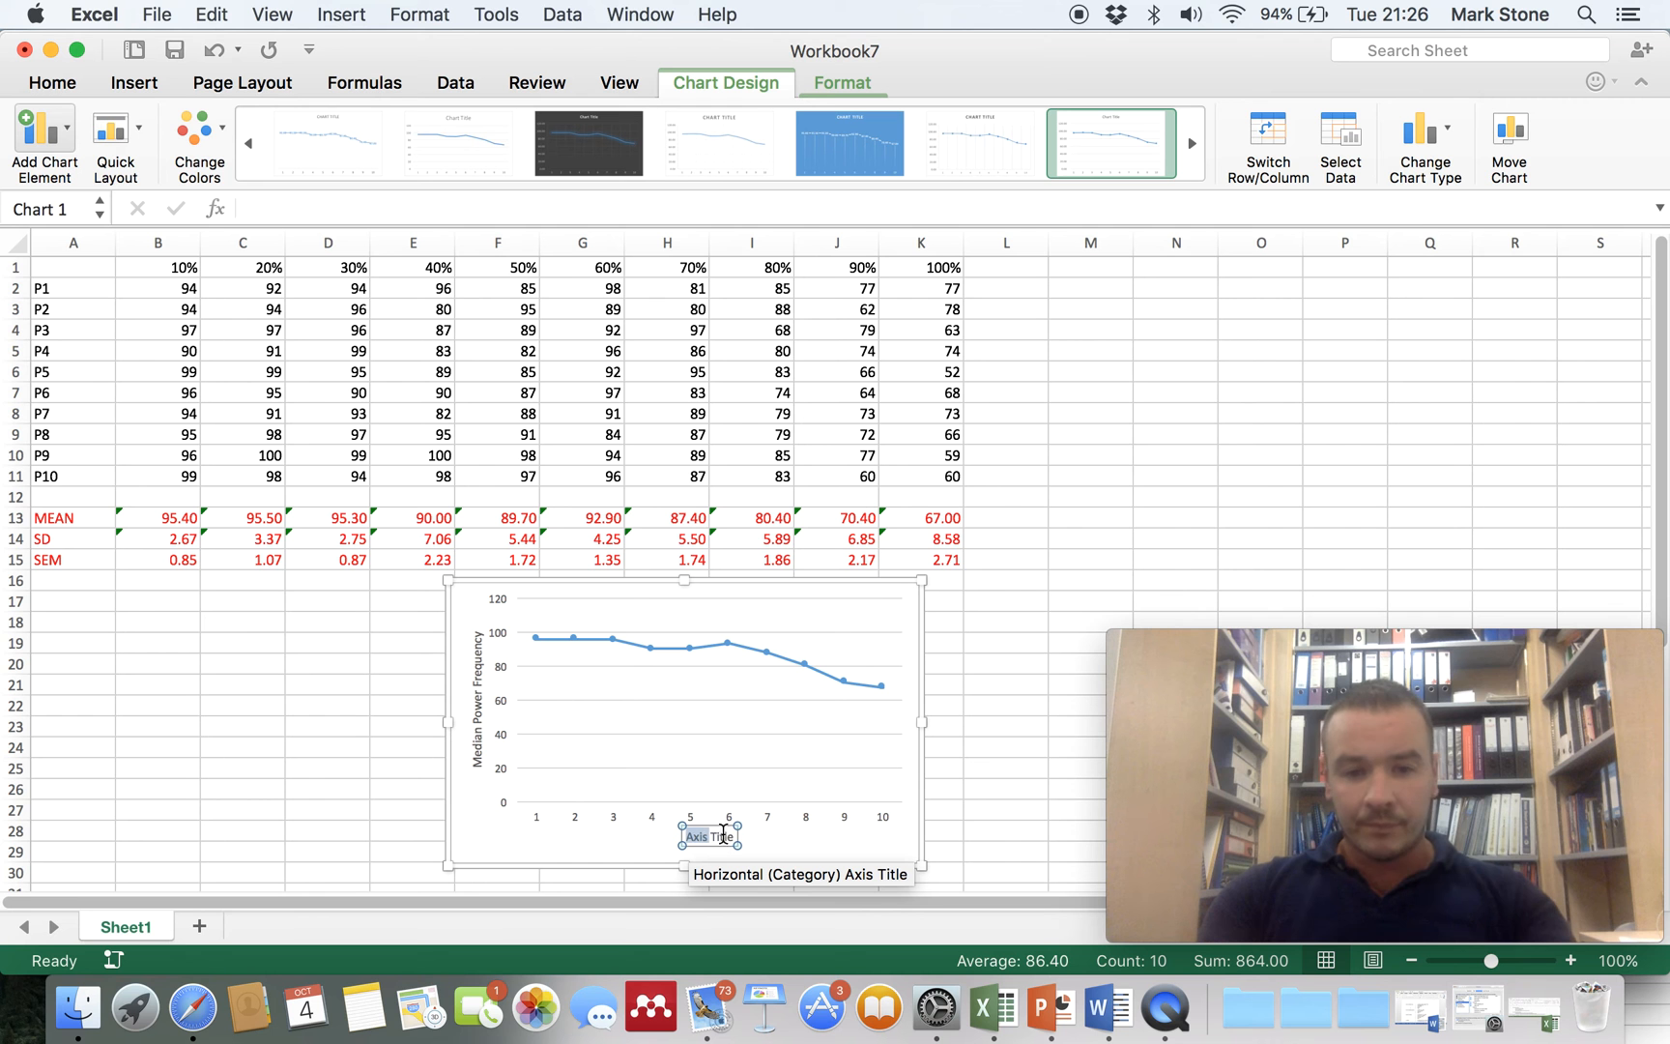
pyautogui.moveTo(732, 836); pyautogui.dragTo(684, 836)
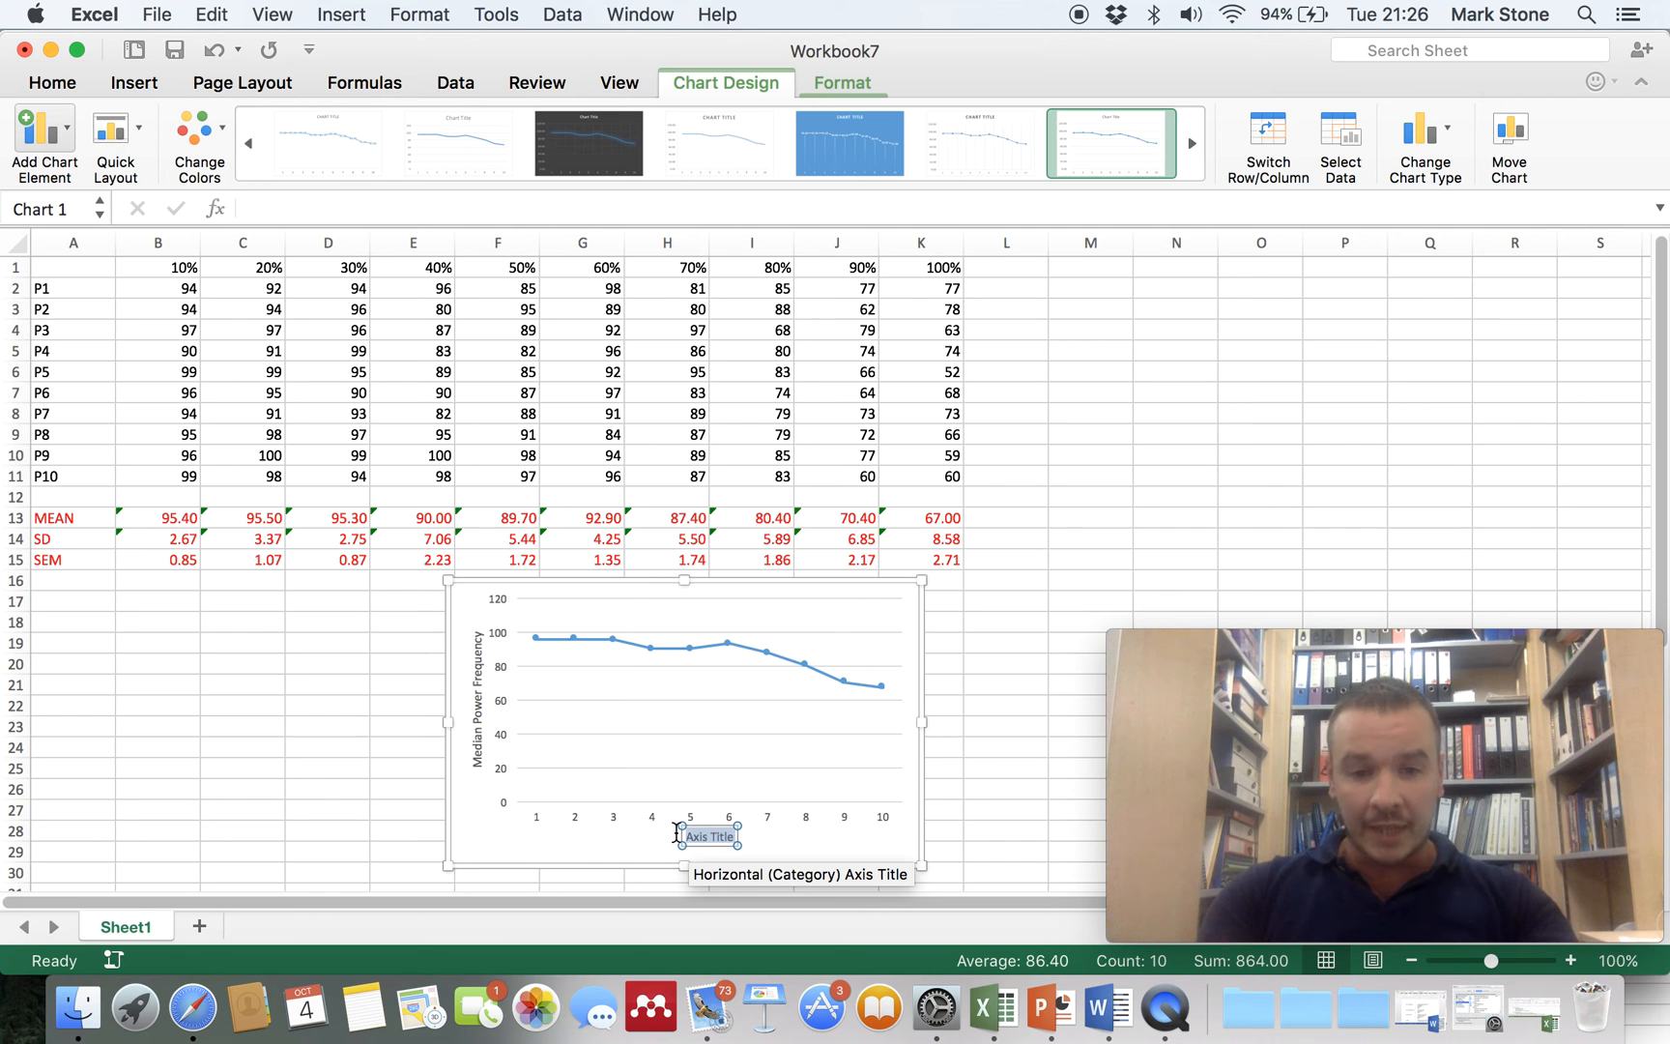
pyautogui.write('Percent')
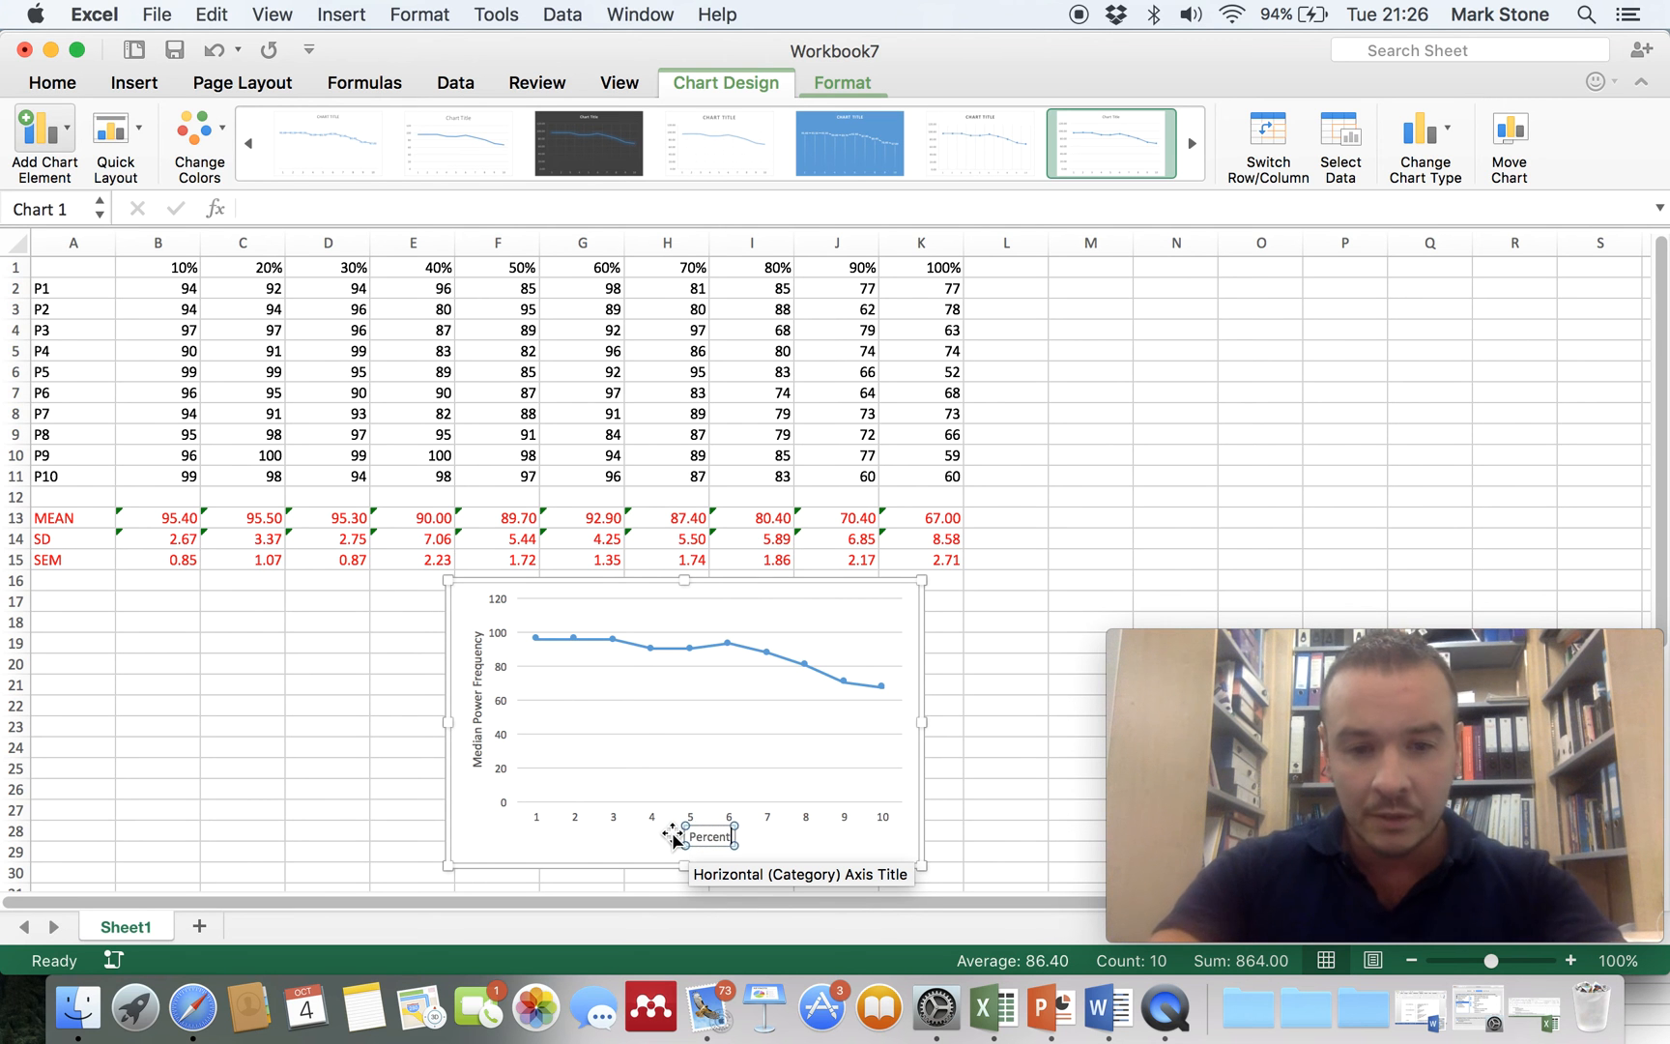
pyautogui.write(' of Trial')
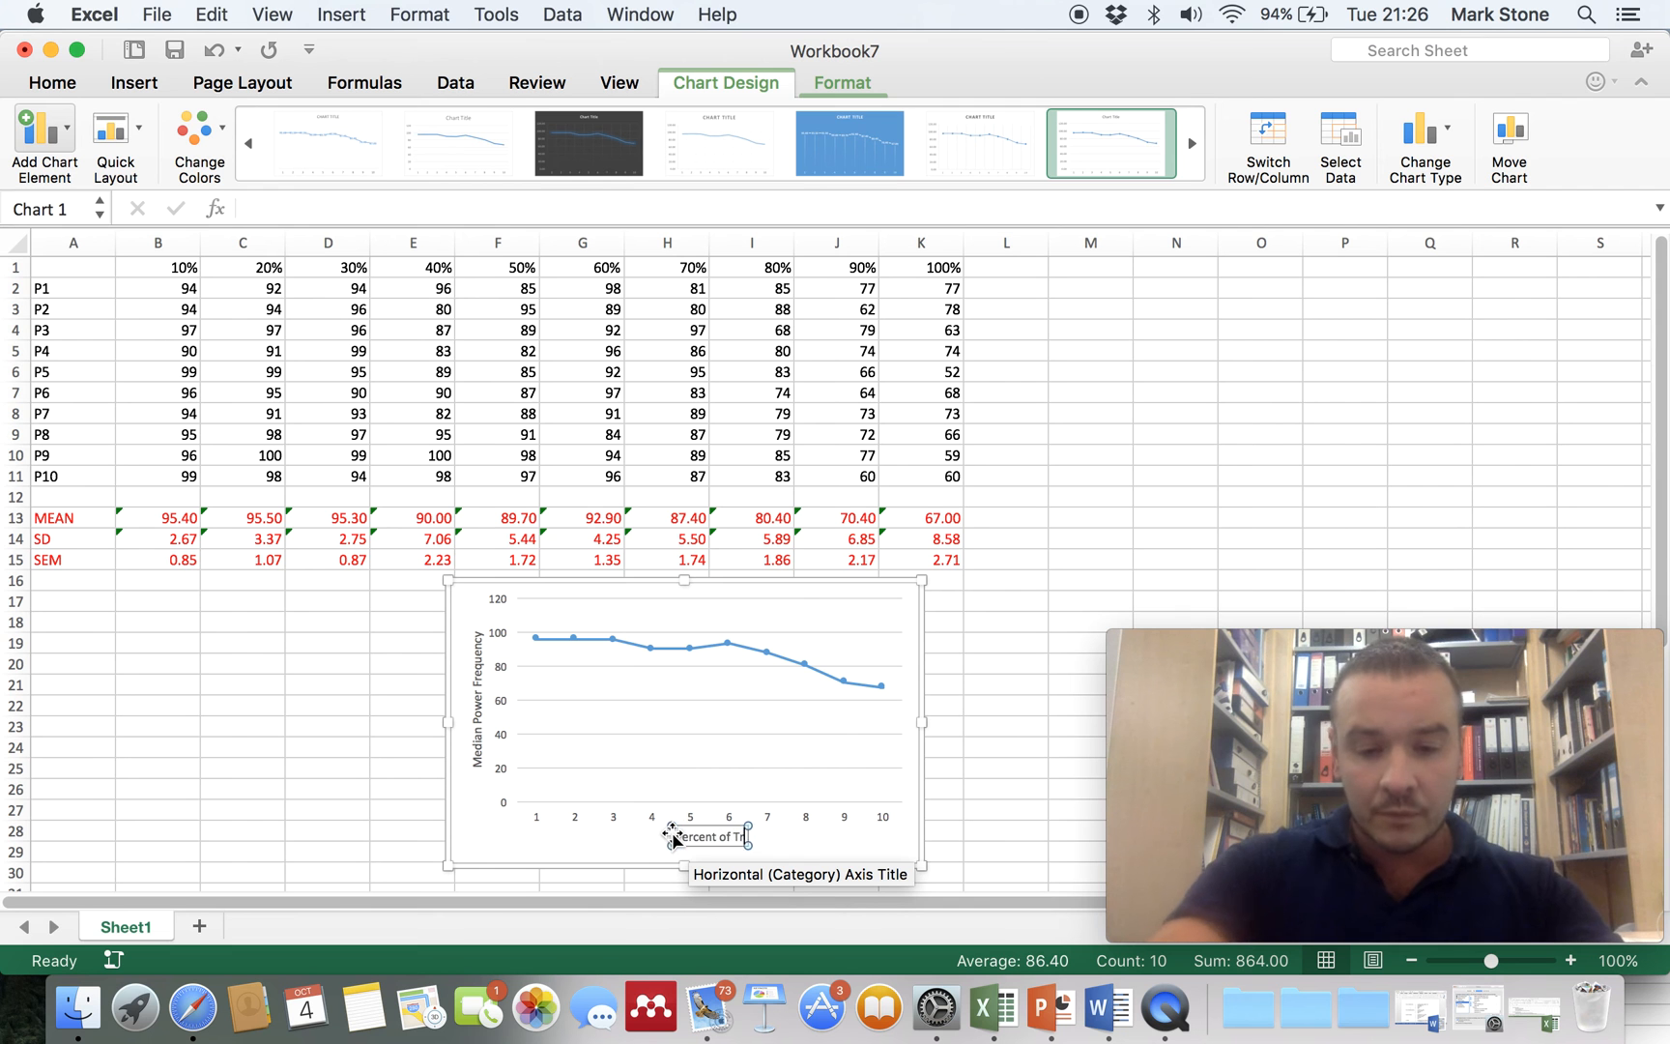
pyautogui.write(' Duration')
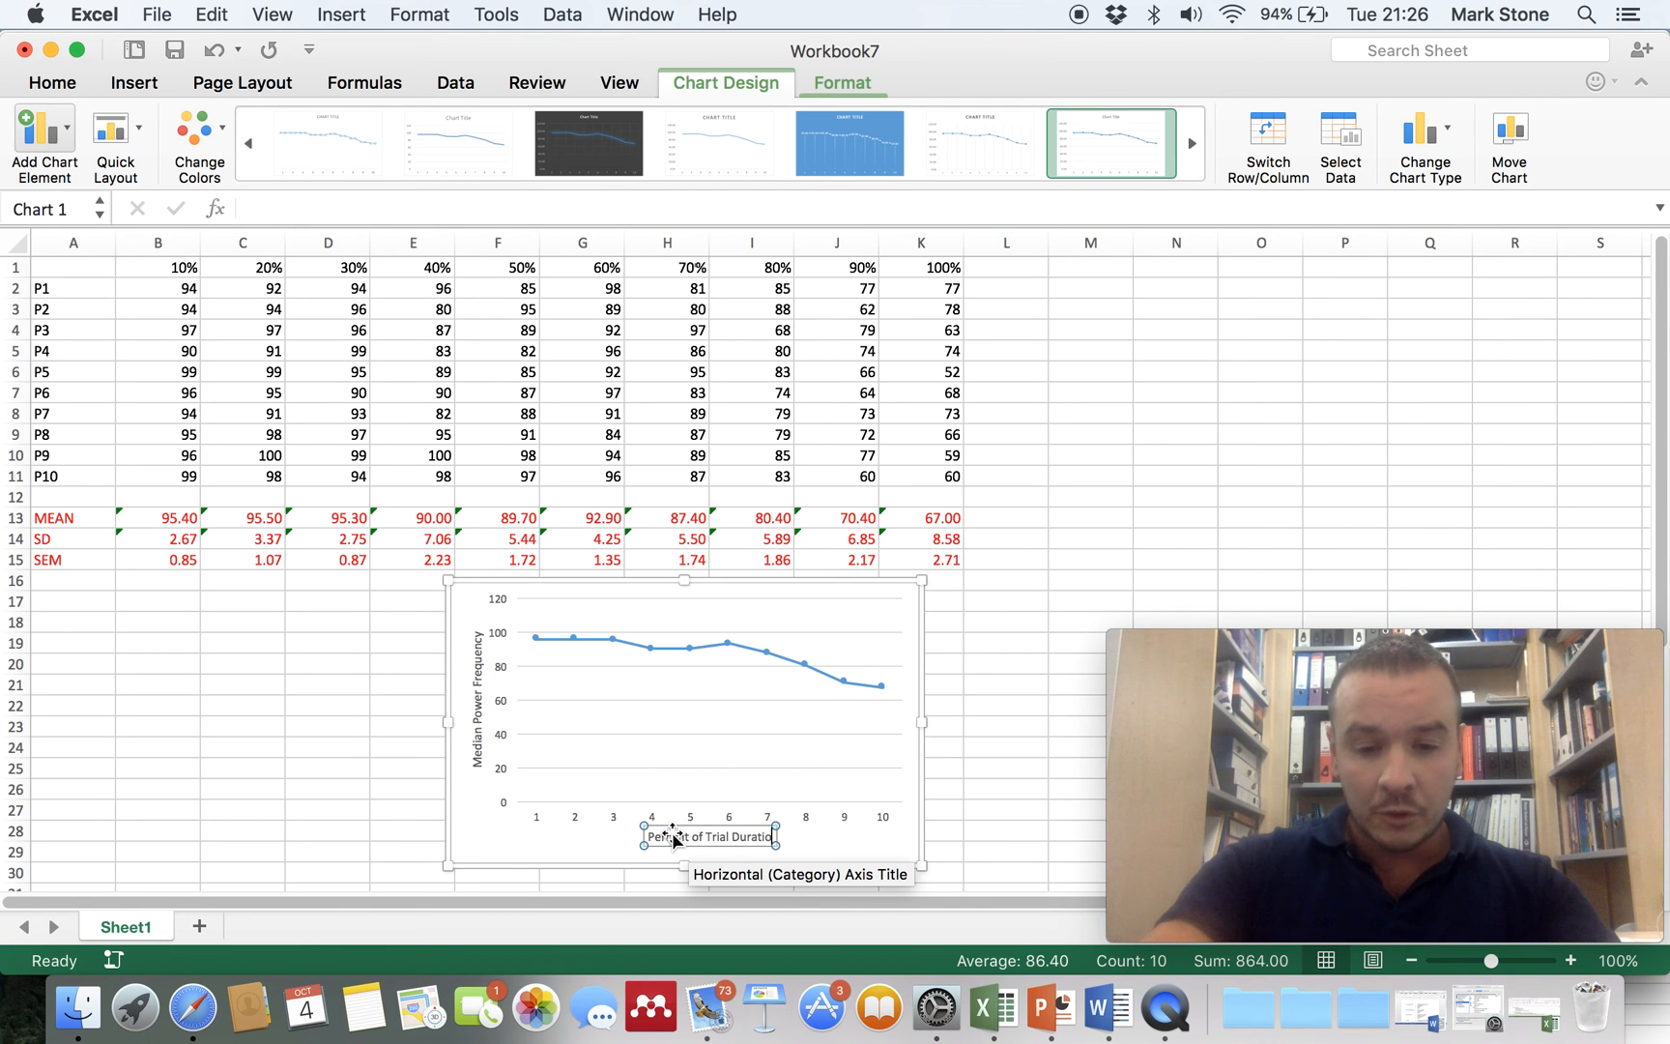
pyautogui.write(' (%)')
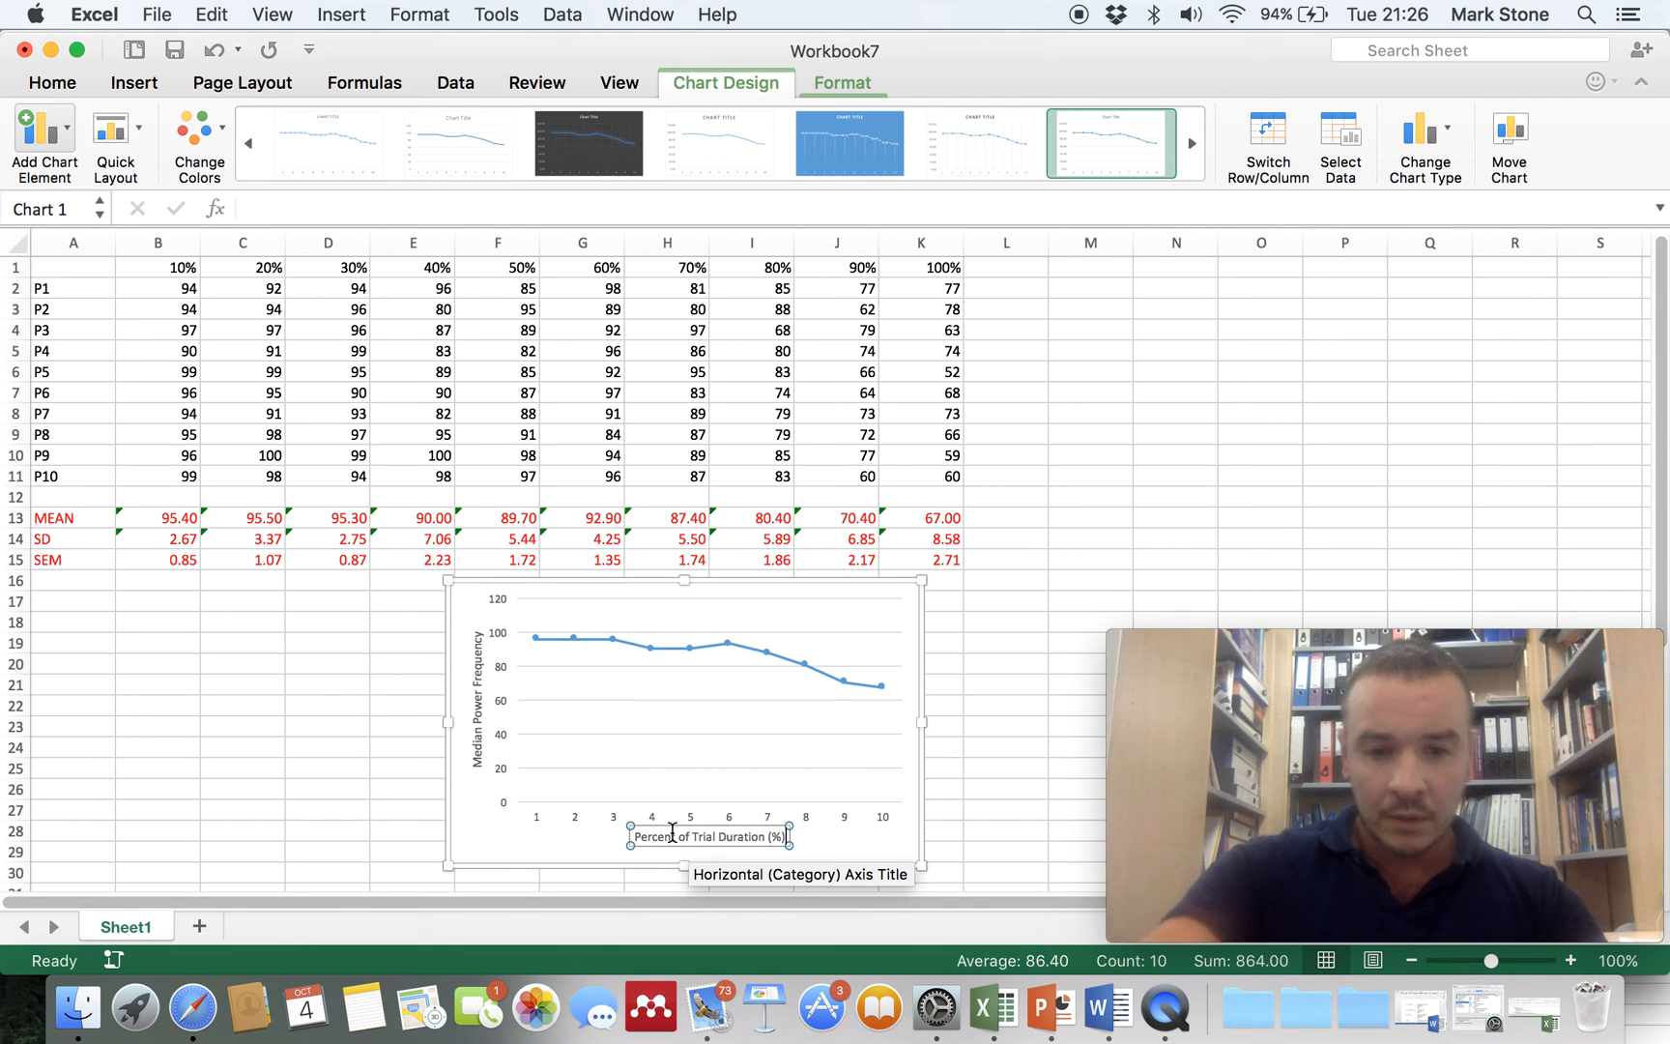
pyautogui.click(972, 746)
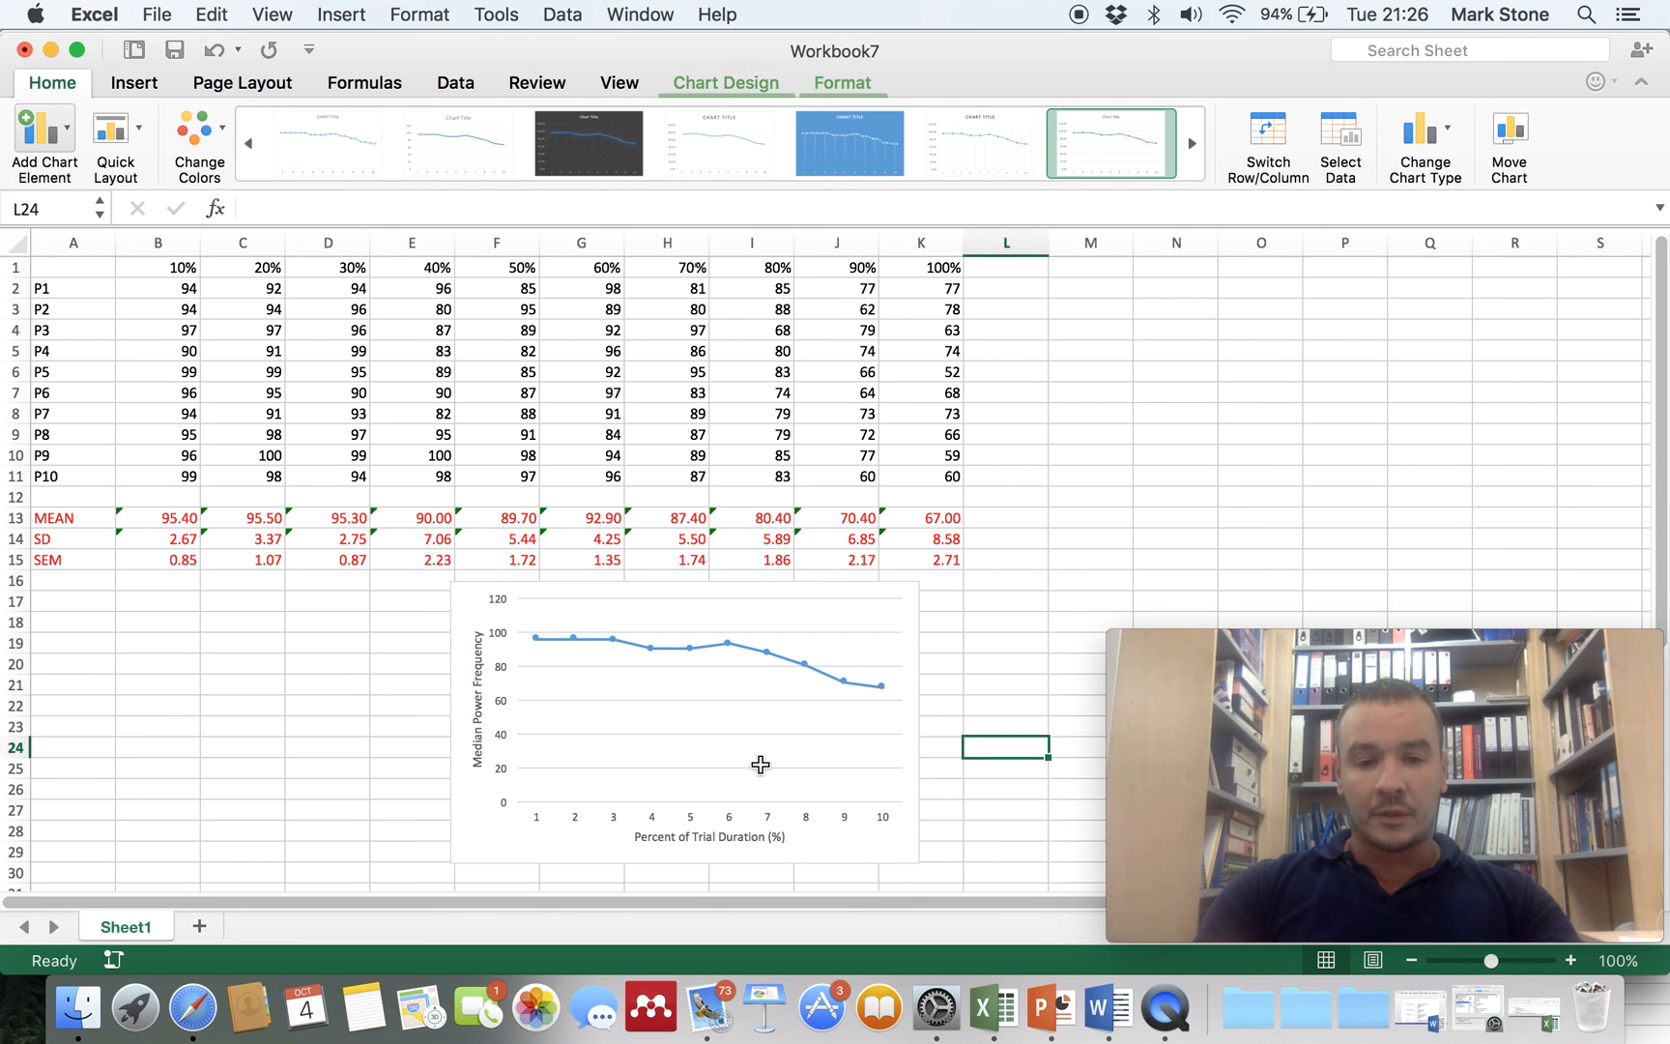
# - Open the data source settings for the chart's horizontal axis
pyautogui.click(806, 817)
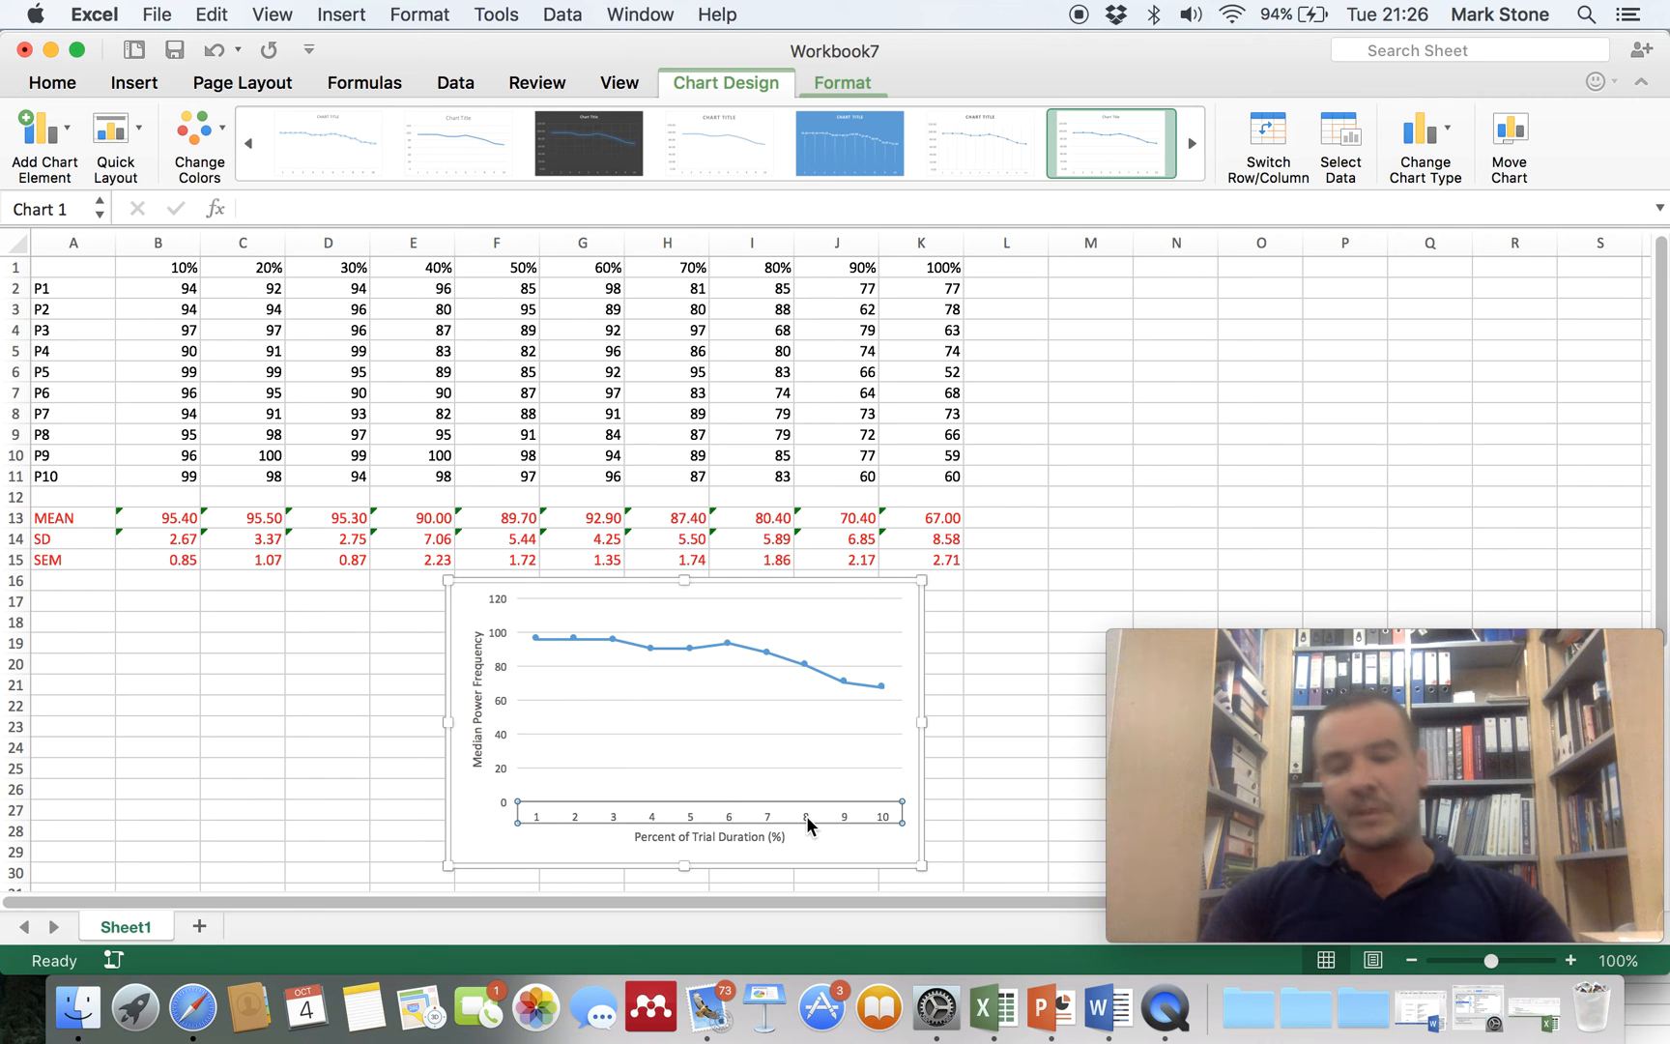
pyautogui.rightClick(806, 817)
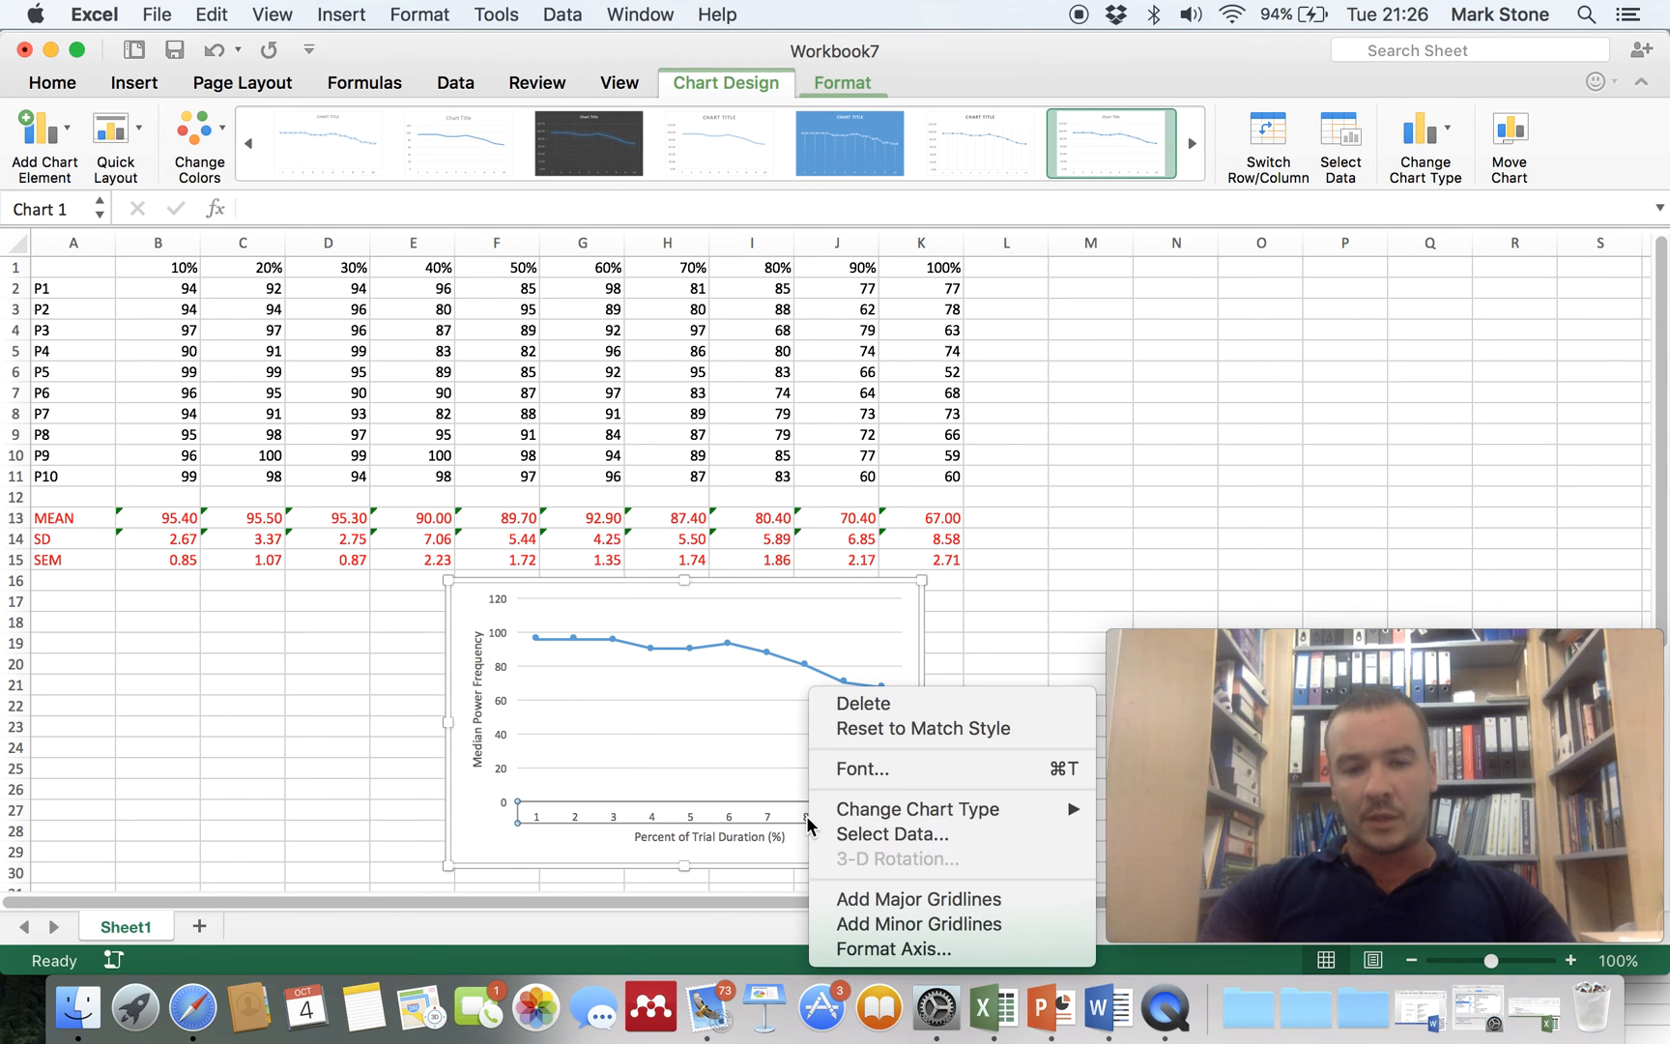
pyautogui.click(867, 834)
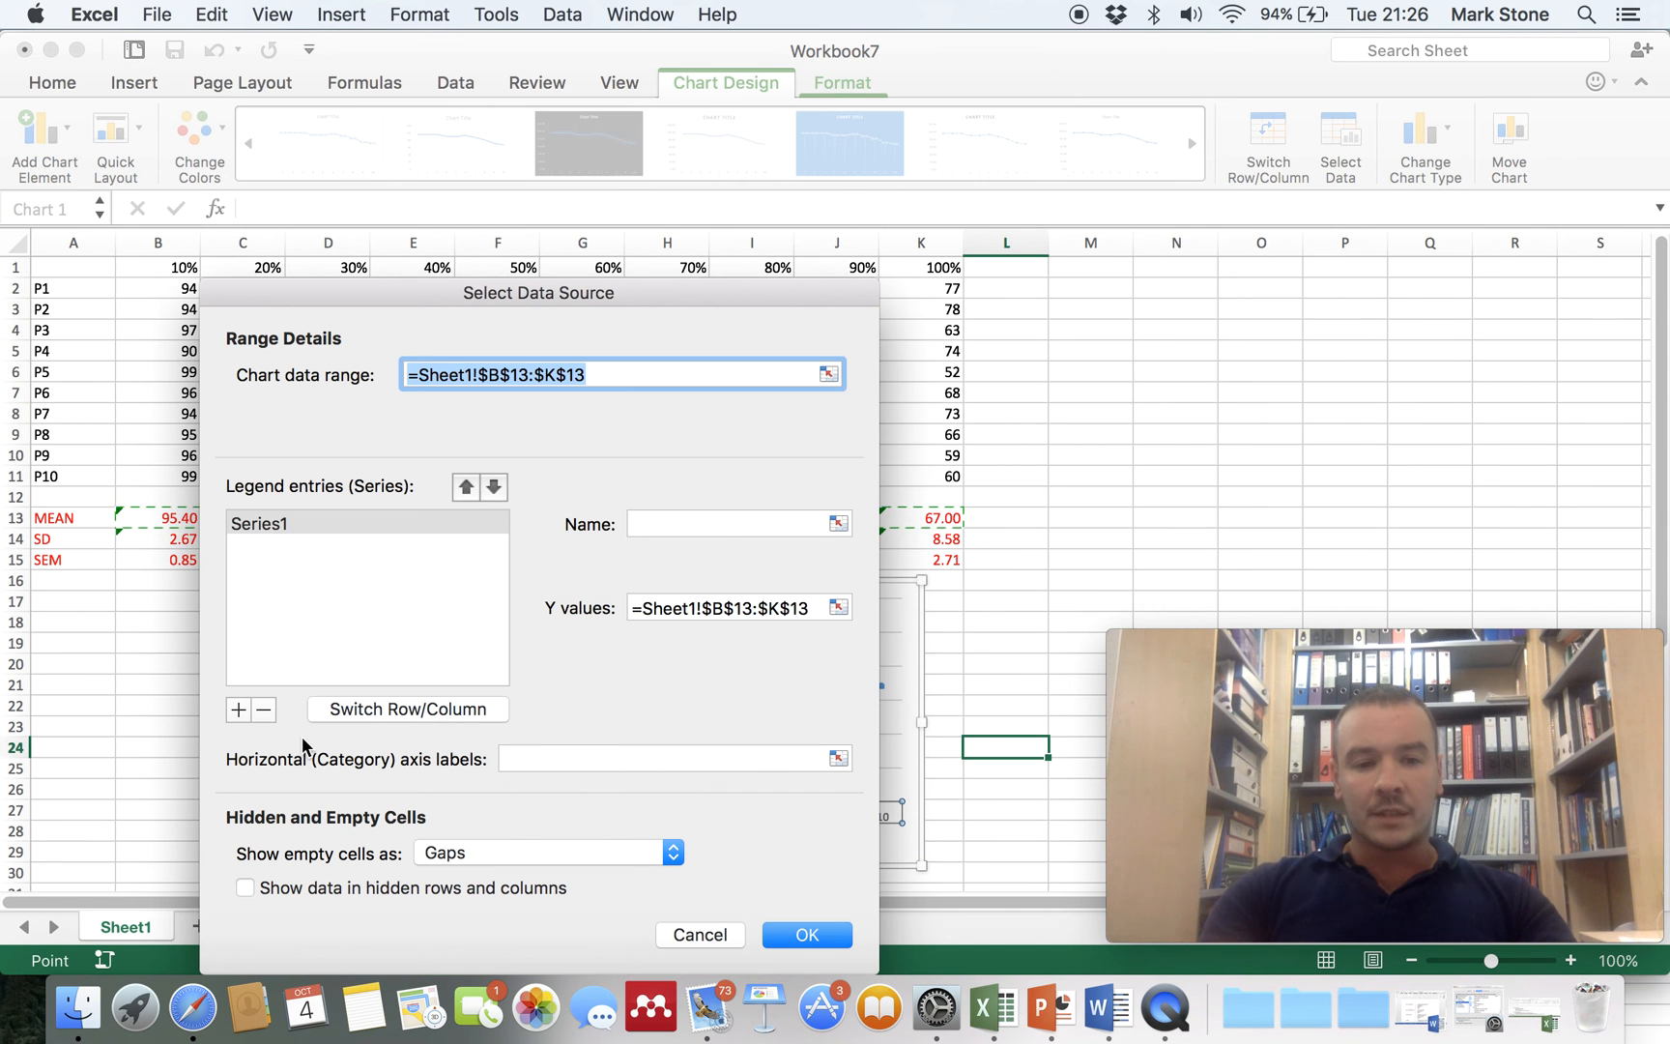
pyautogui.click(836, 758)
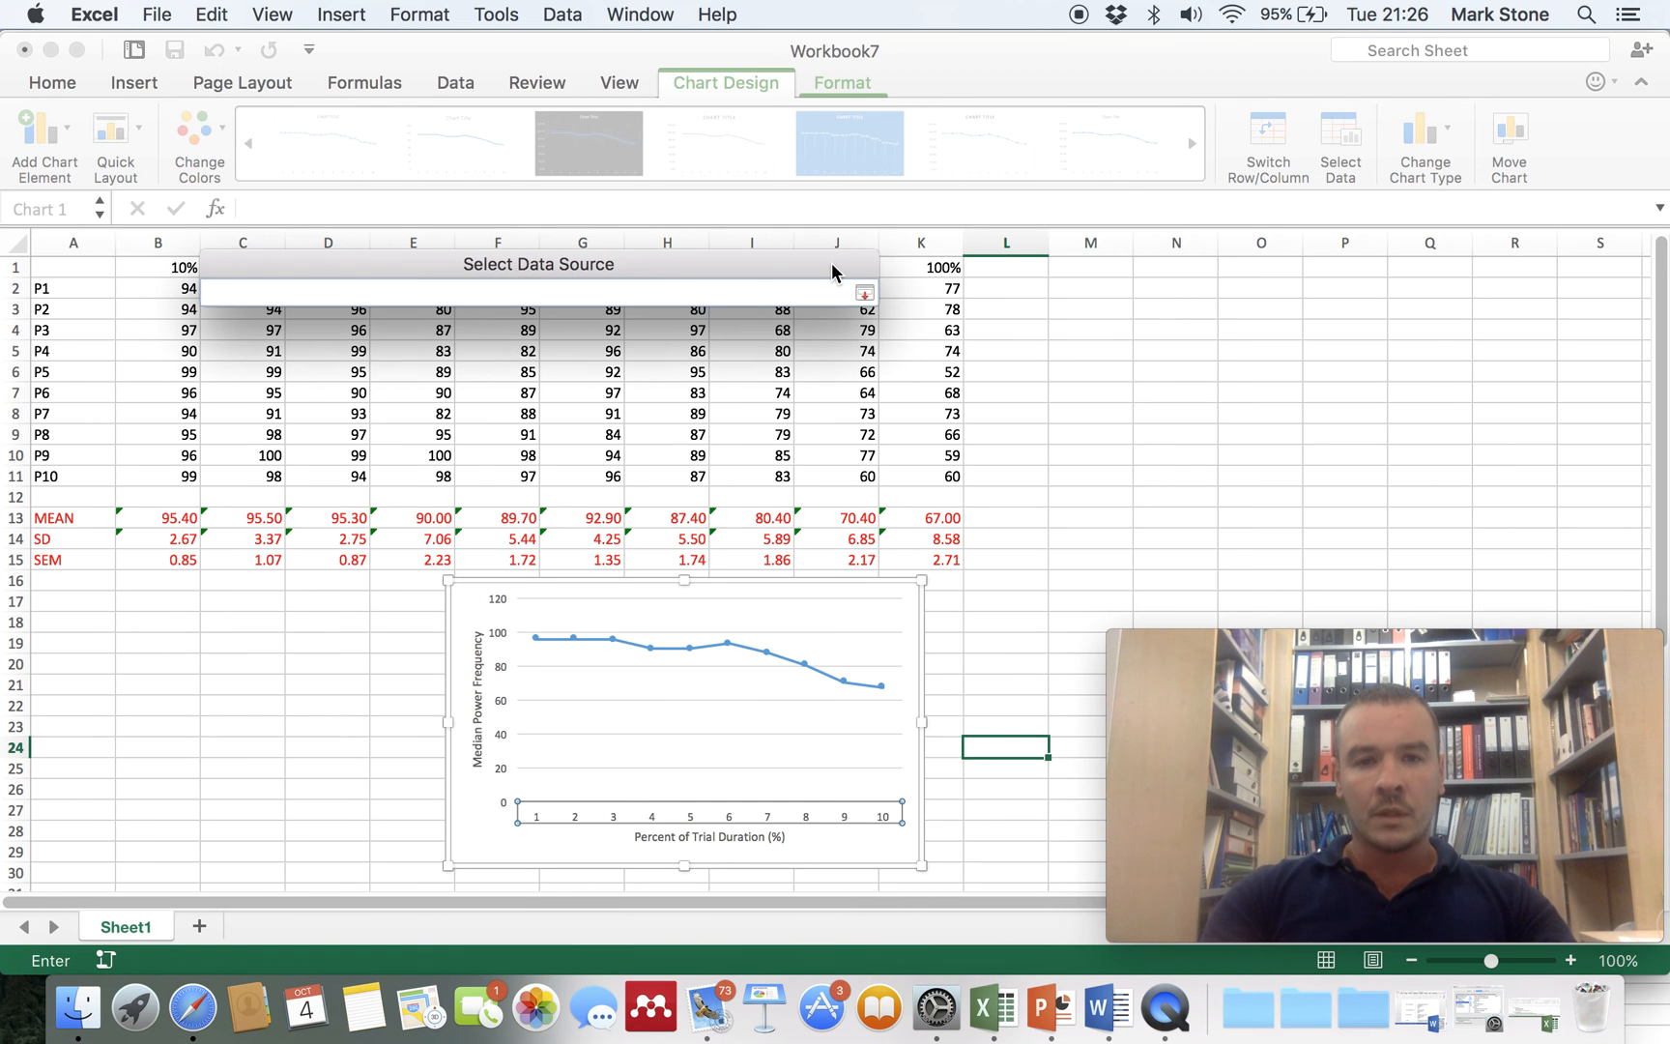
pyautogui.moveTo(827, 260); pyautogui.dragTo(902, 324)
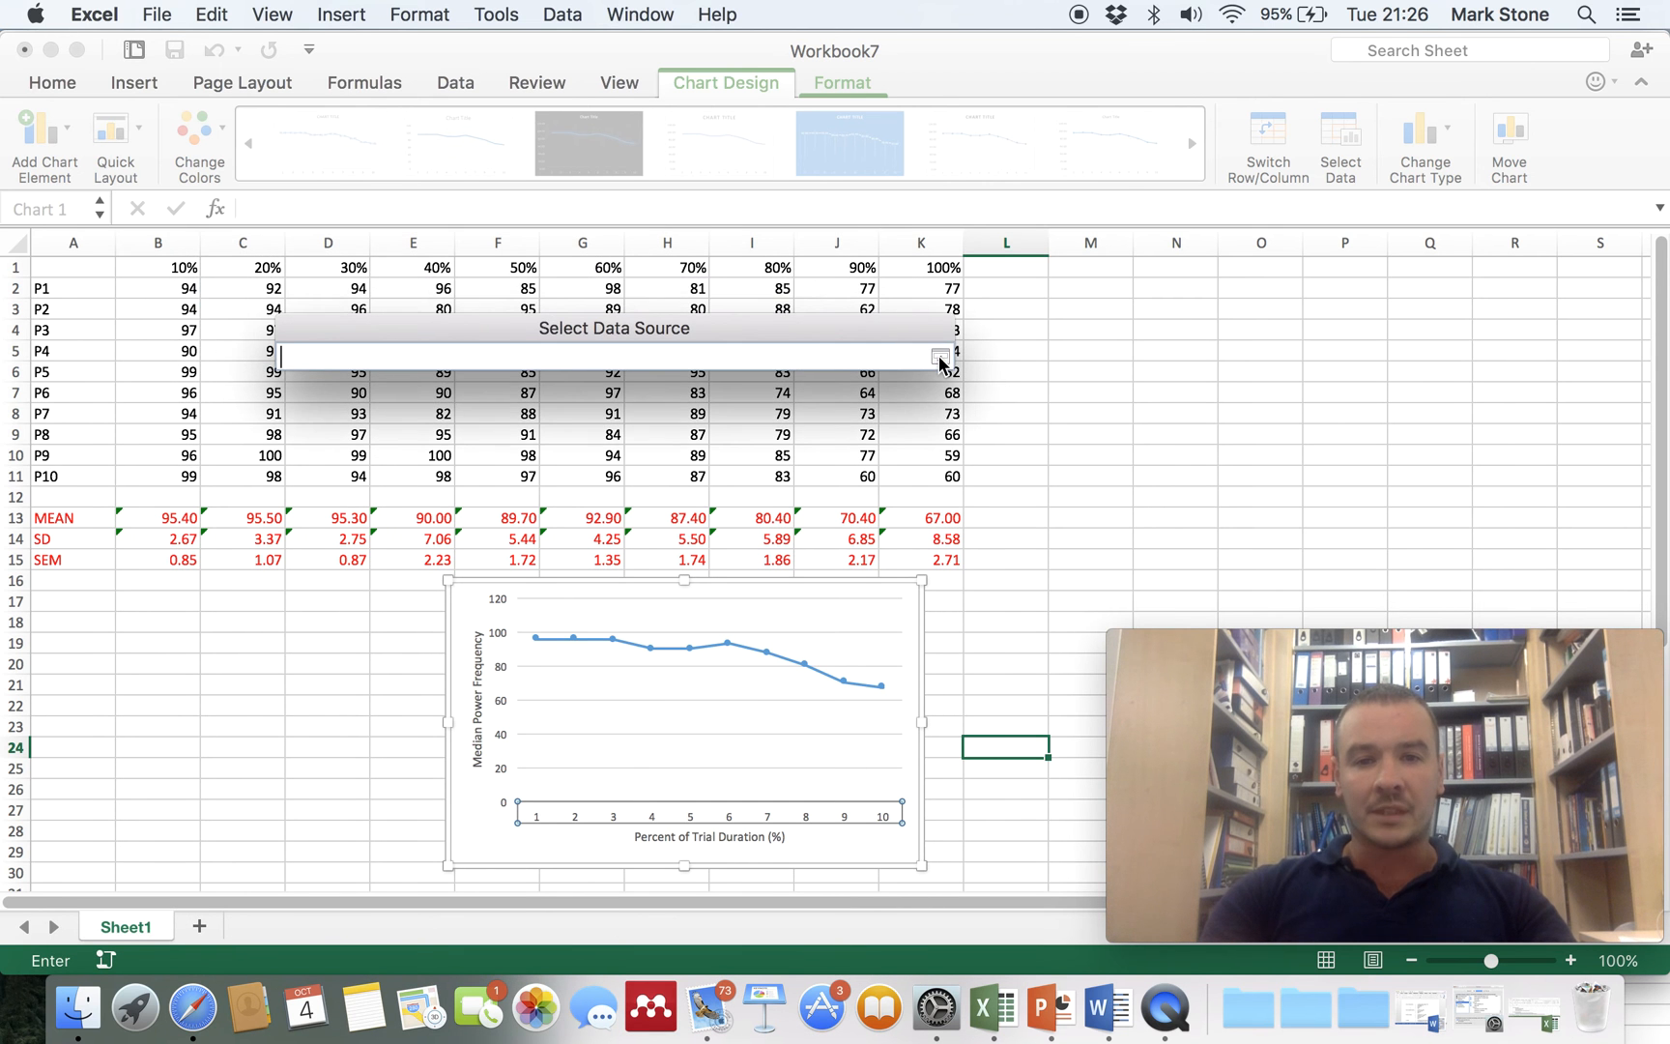
pyautogui.click(939, 358)
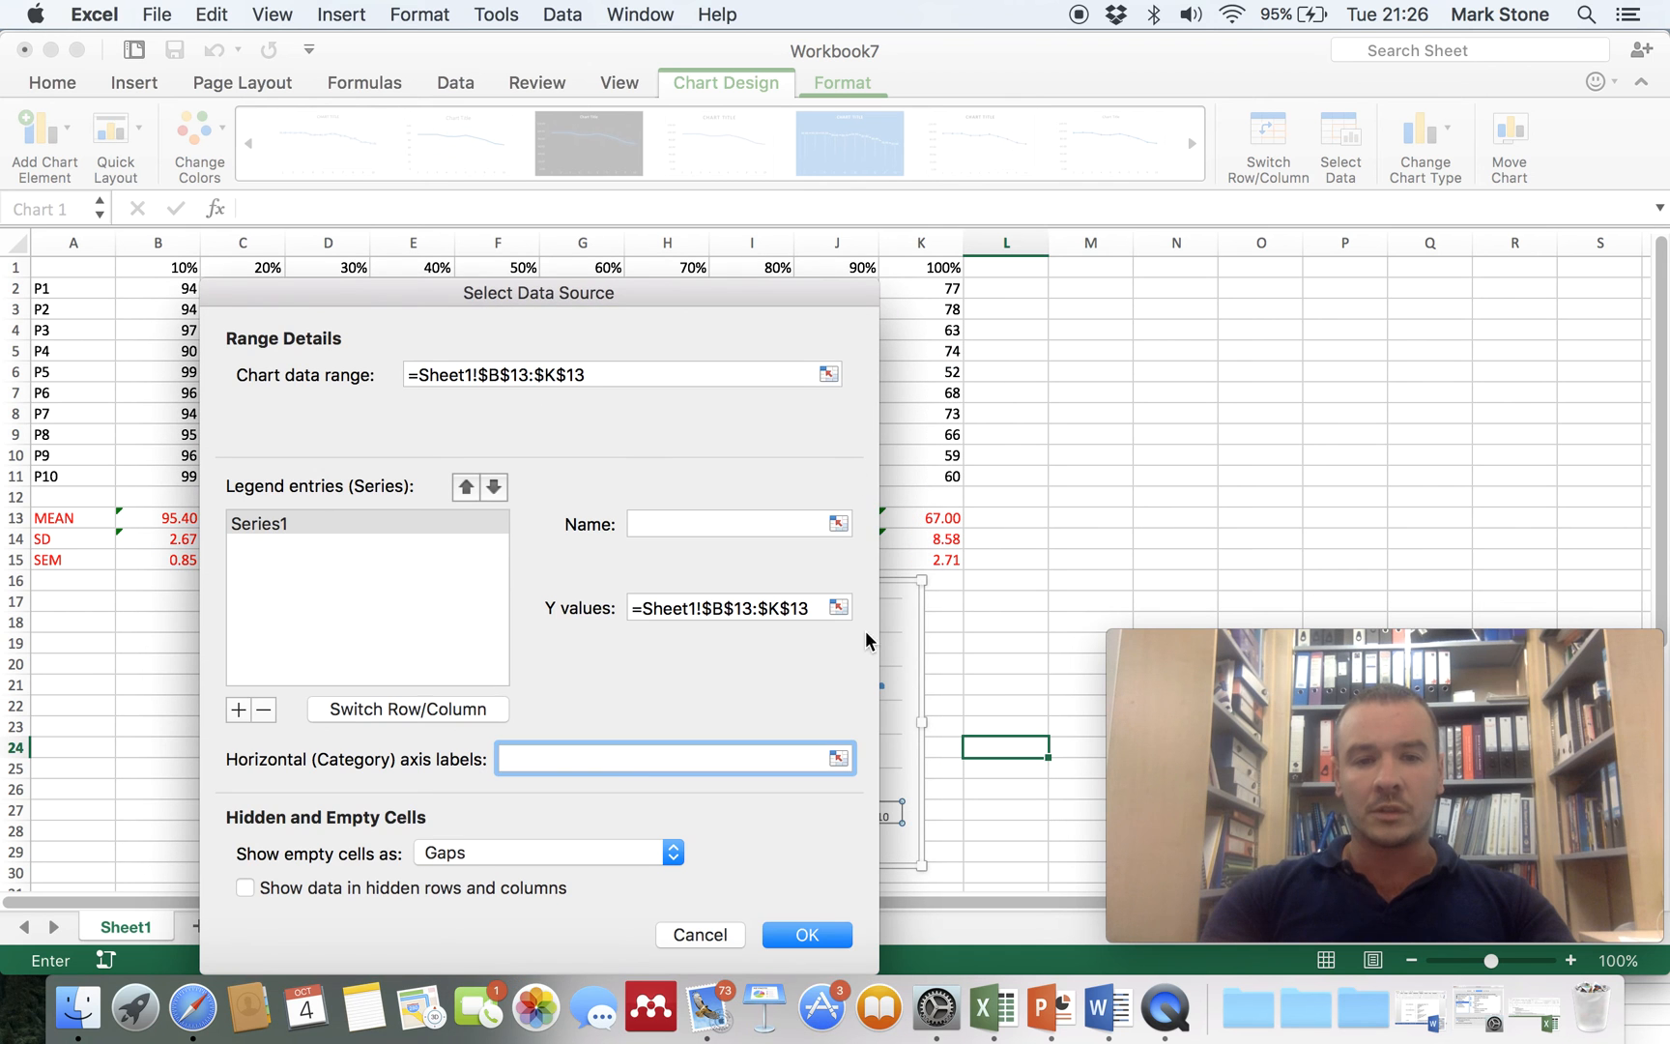
# - Set the horizontal category axis labels to the percentage headings in B1:K1 and apply the data source
pyautogui.click(837, 760)
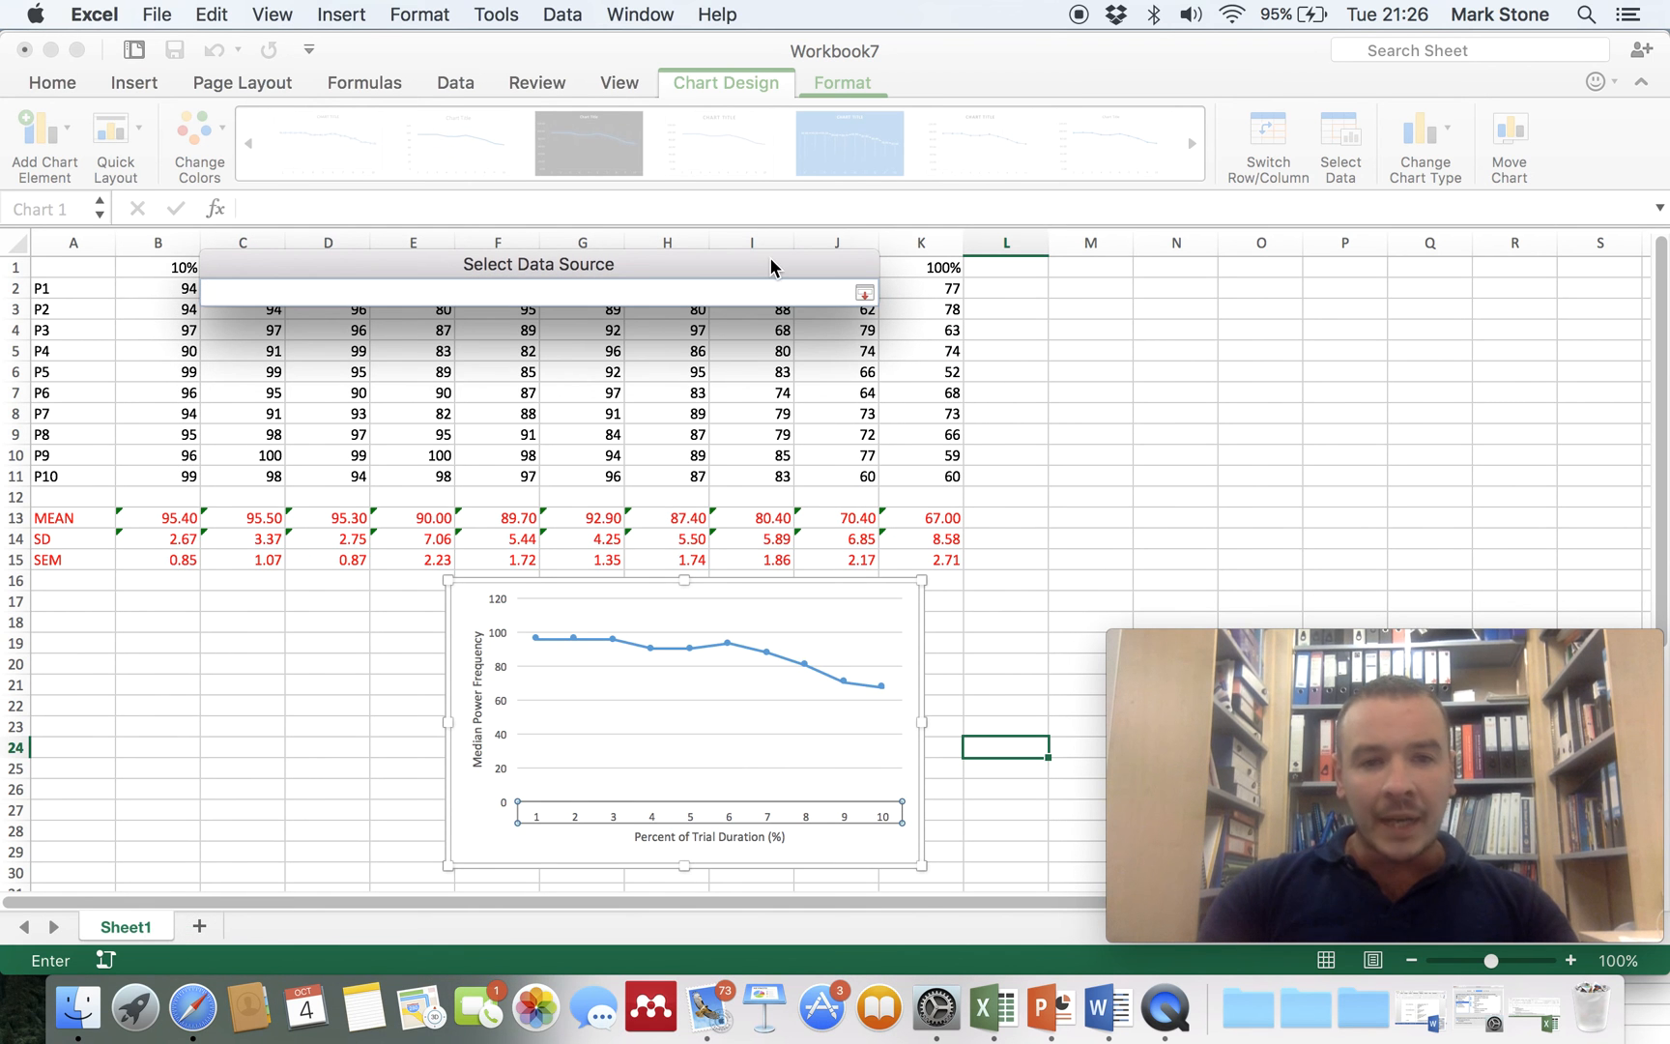
pyautogui.moveTo(744, 269); pyautogui.dragTo(786, 341)
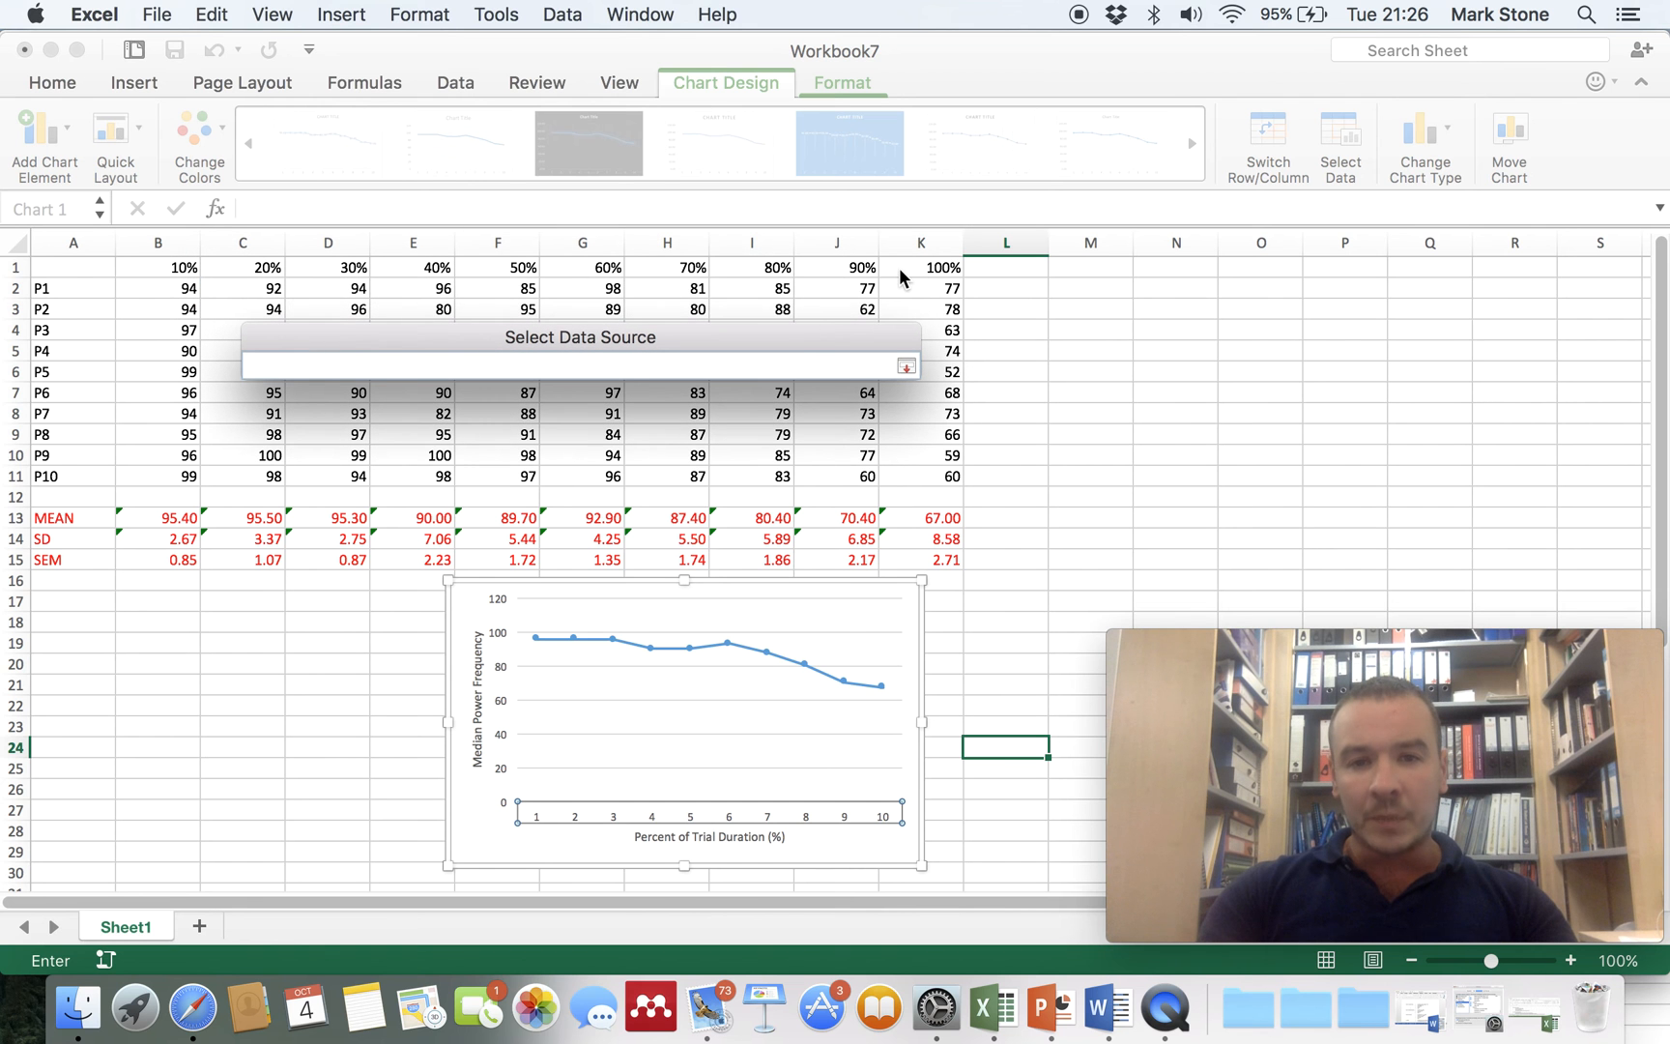
pyautogui.click(899, 267)
pyautogui.moveTo(836, 264); pyautogui.dragTo(166, 271)
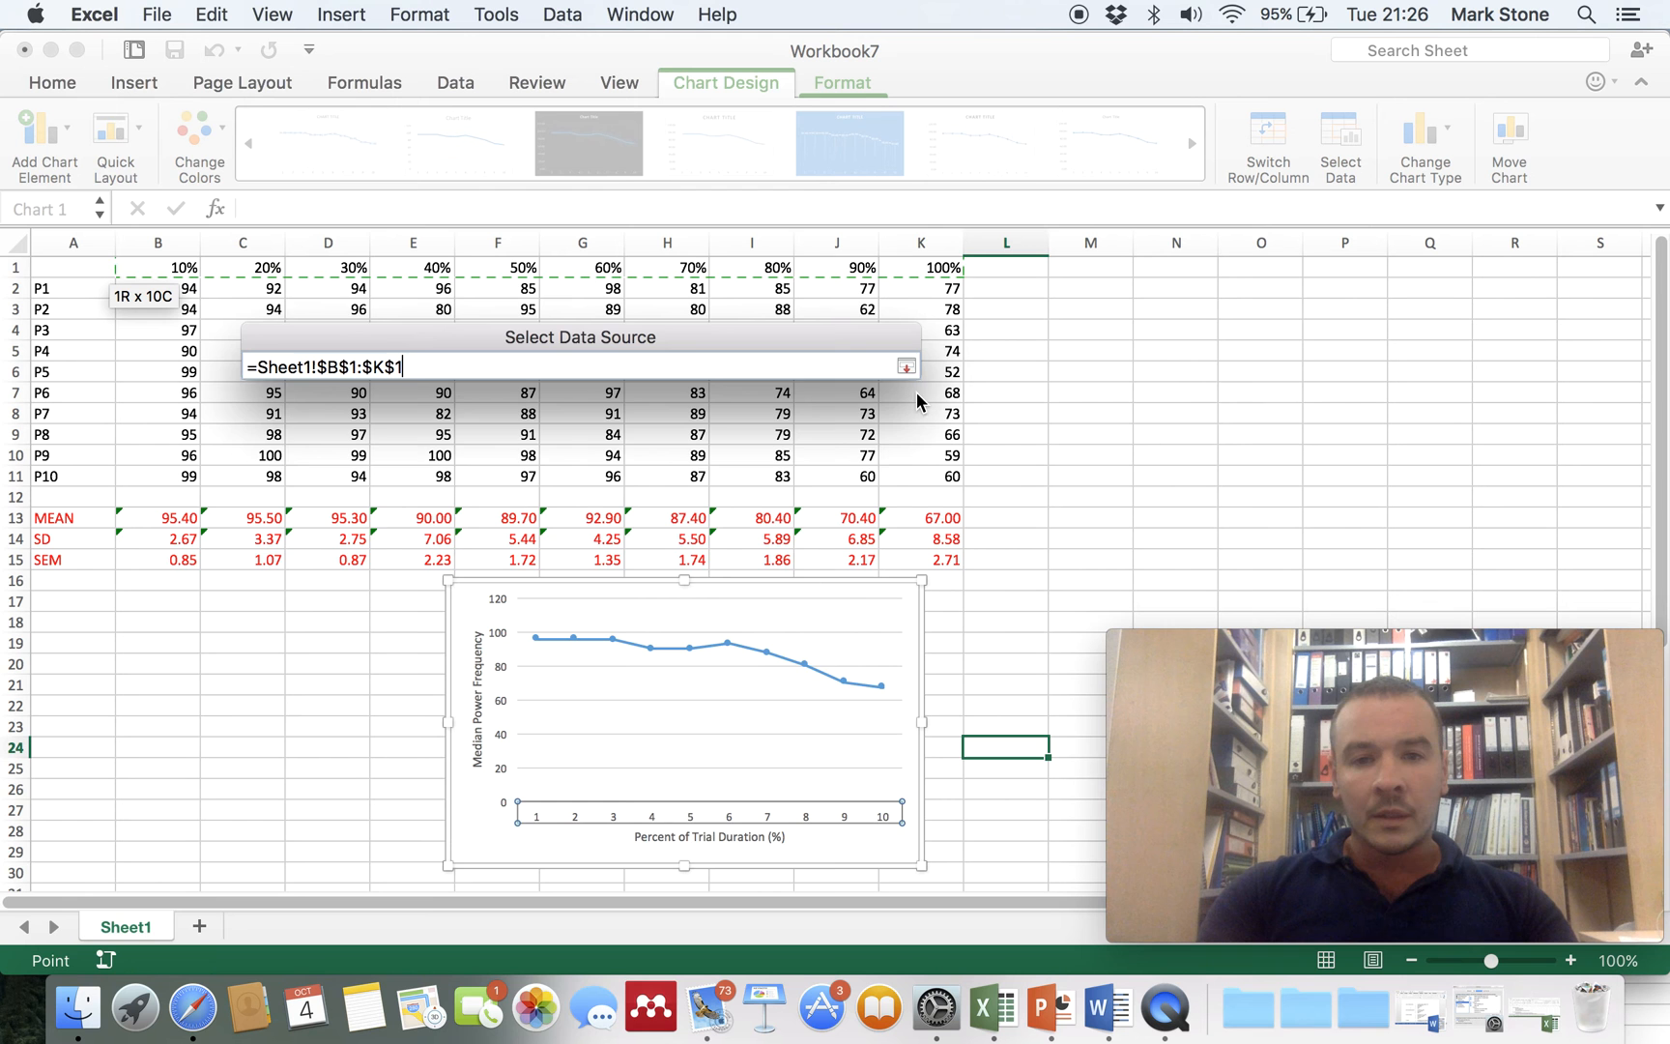
pyautogui.click(906, 367)
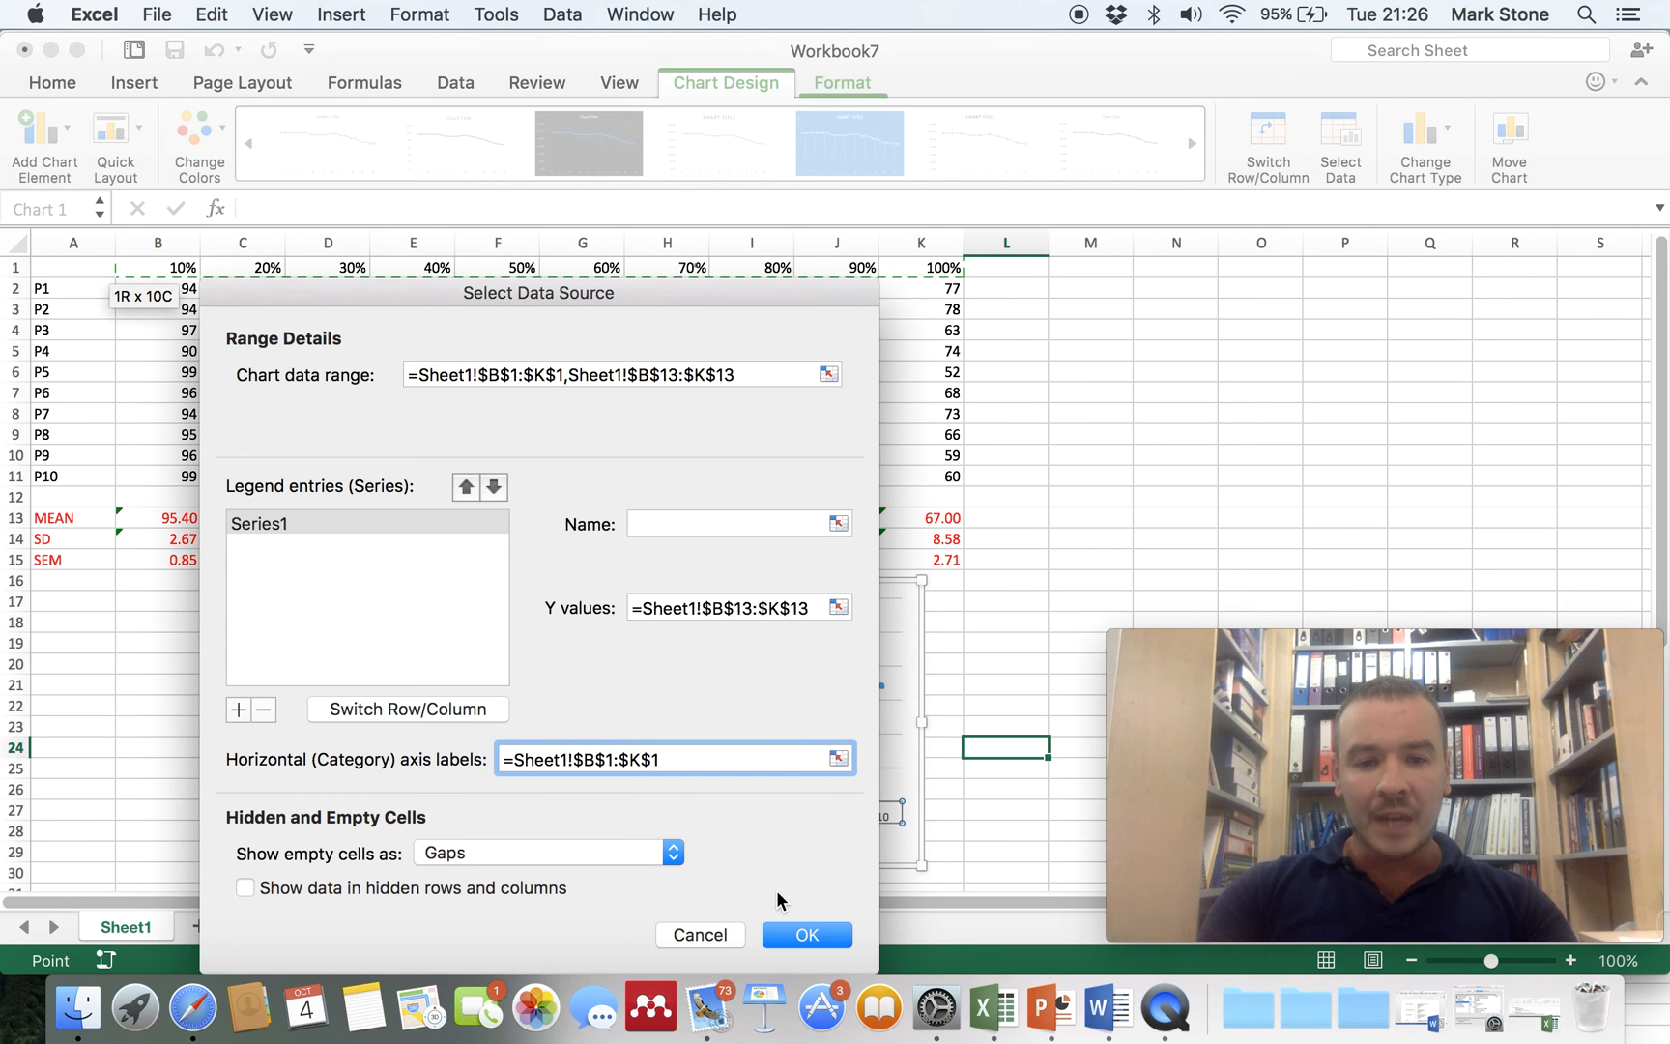
pyautogui.click(806, 933)
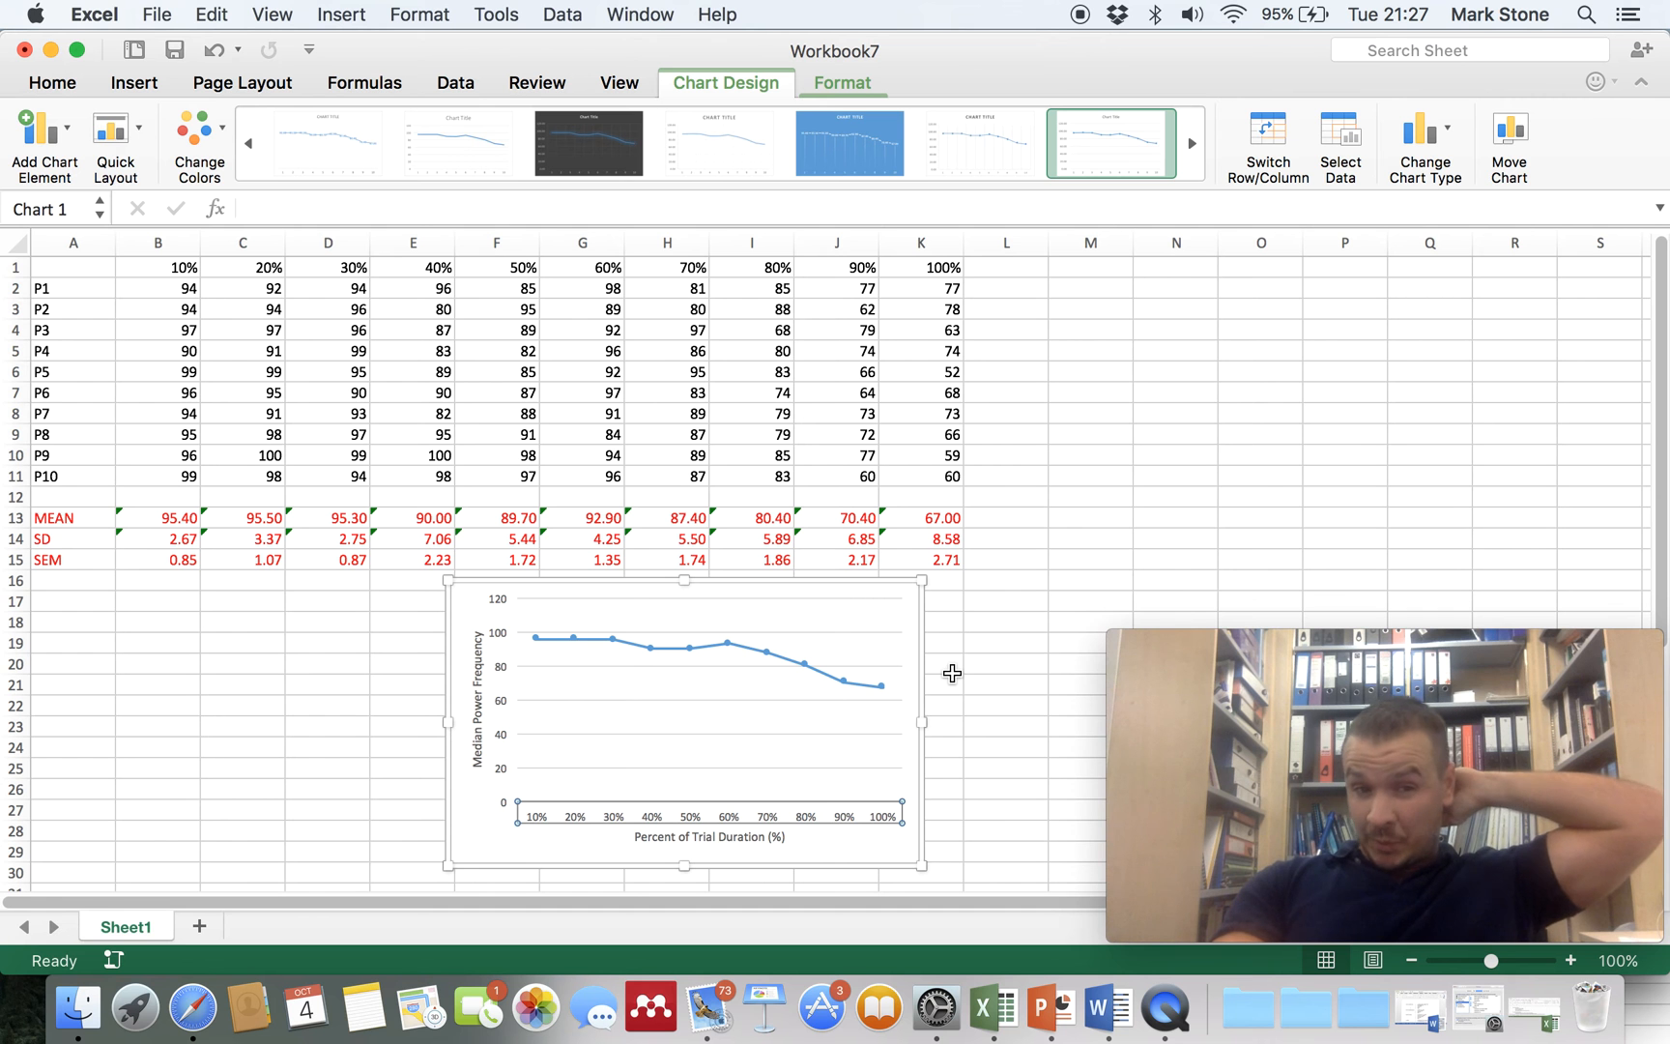
# - Add vertical error bars to the mean line series and set their error amount to custom
pyautogui.click(614, 640)
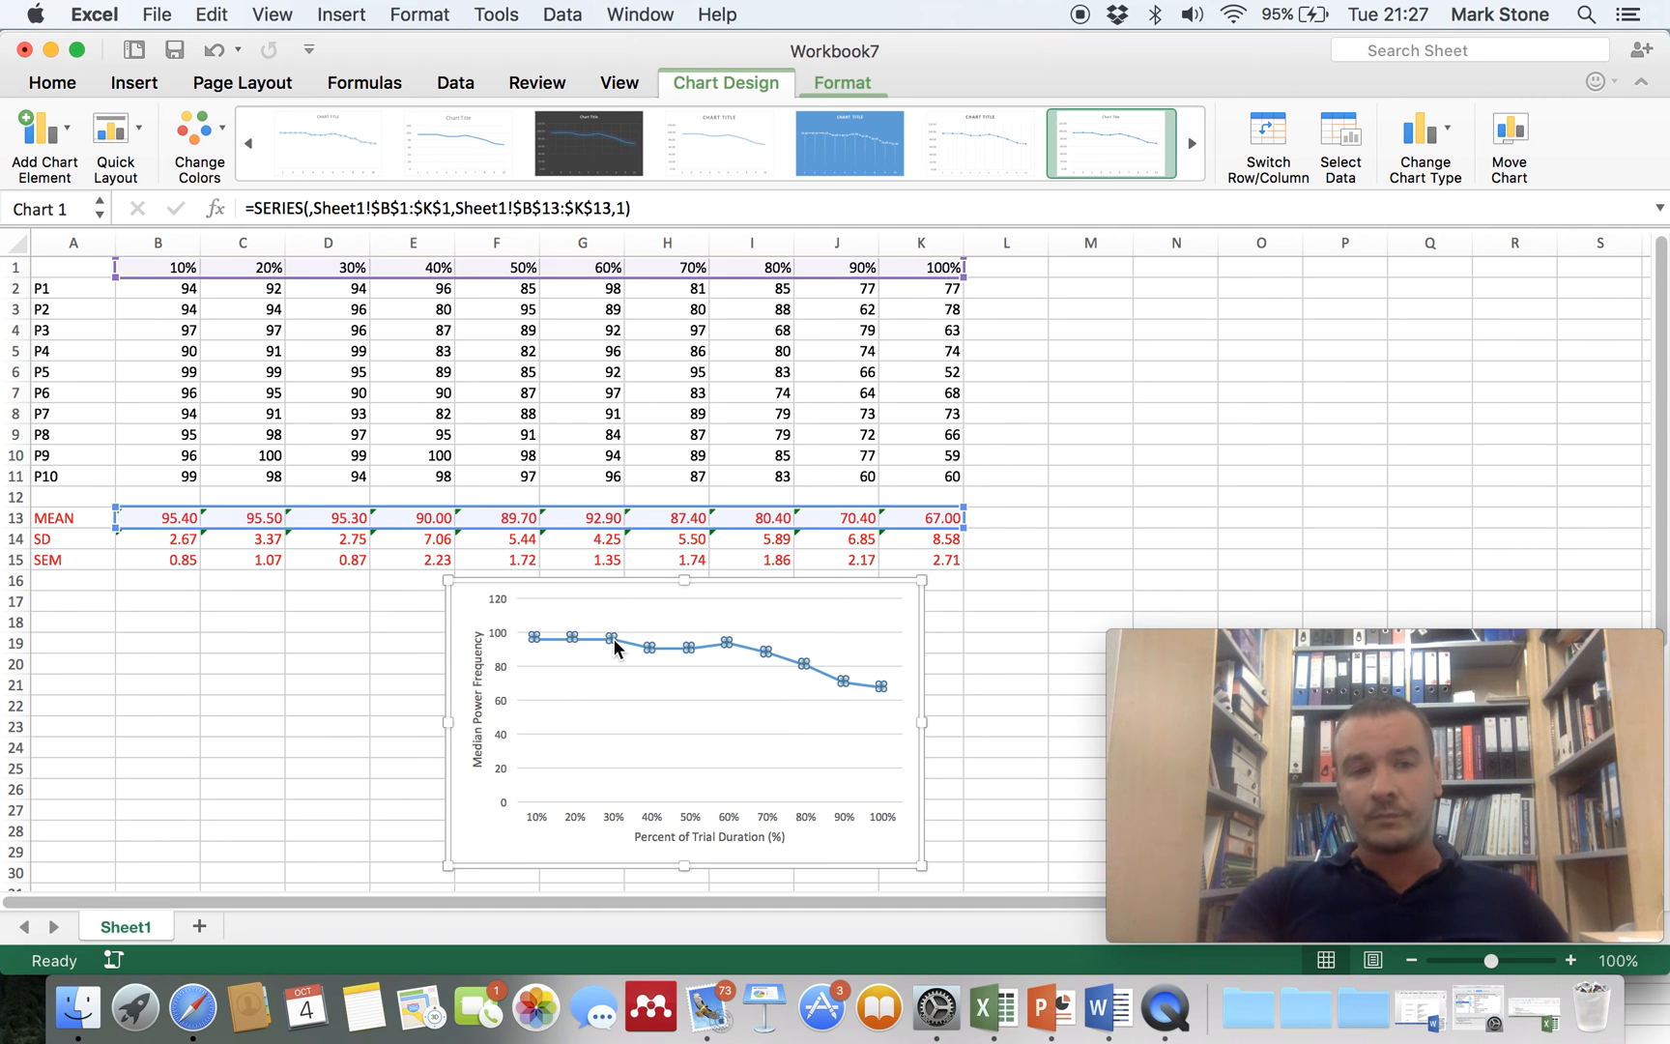
pyautogui.click(45, 134)
pyautogui.moveTo(138, 335)
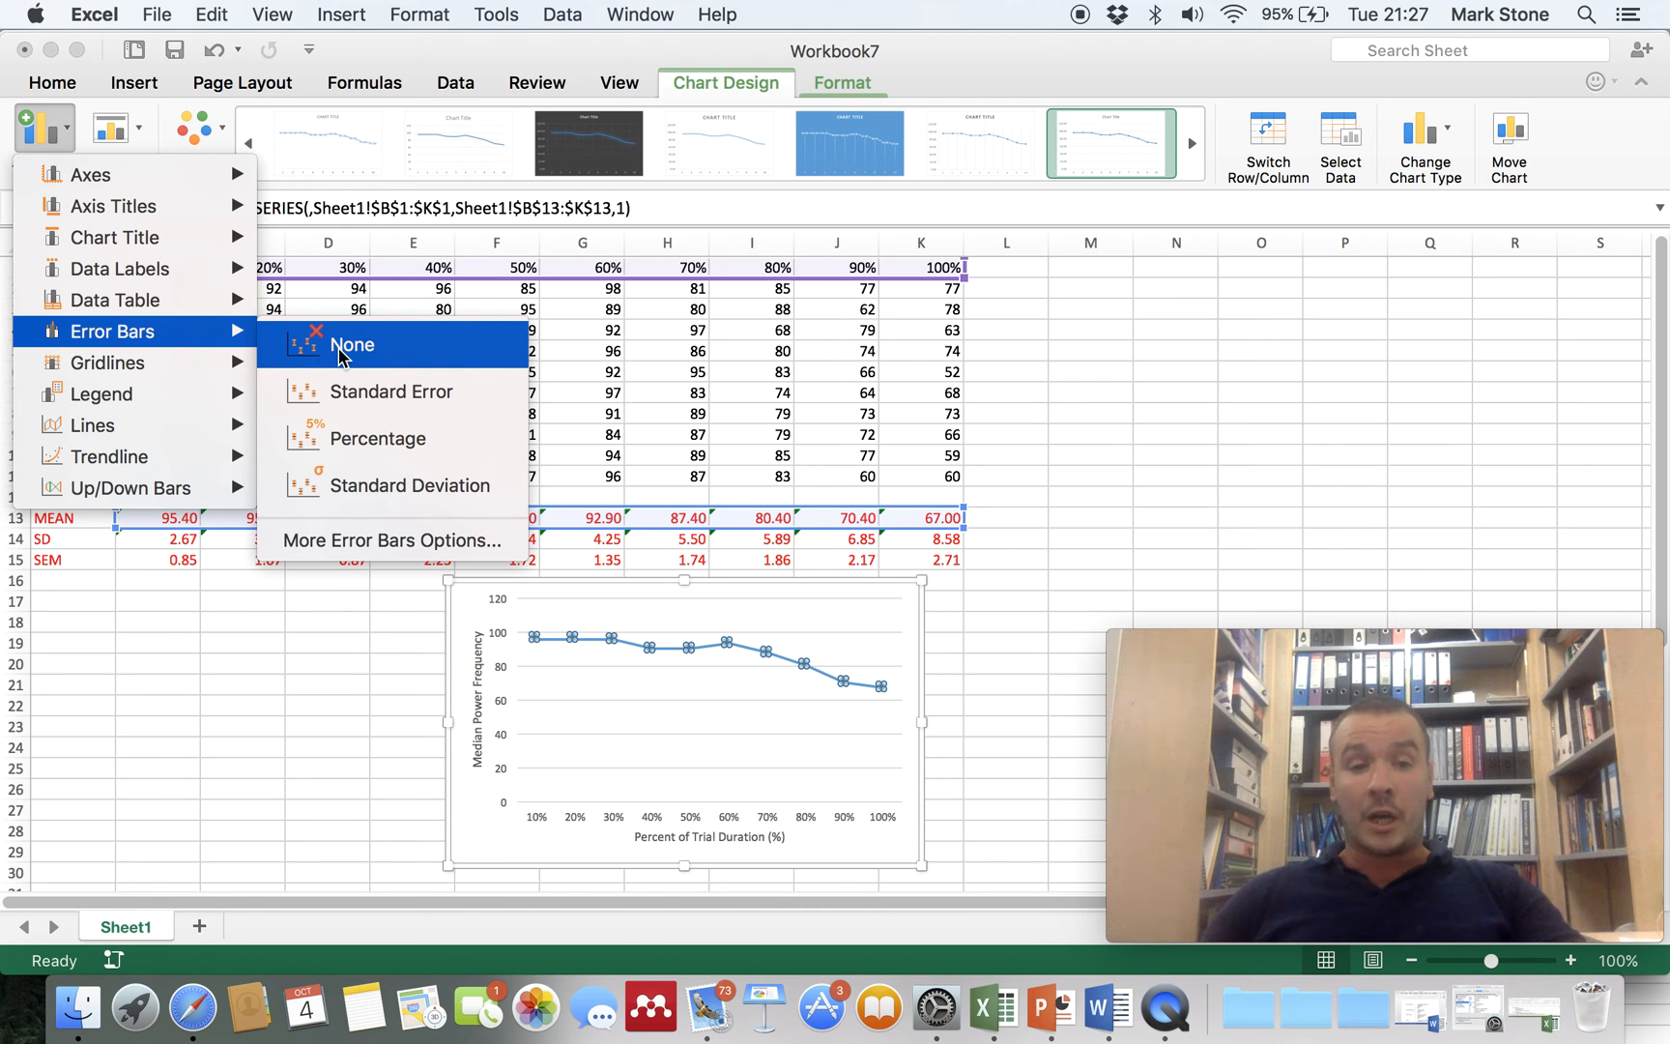
pyautogui.click(388, 549)
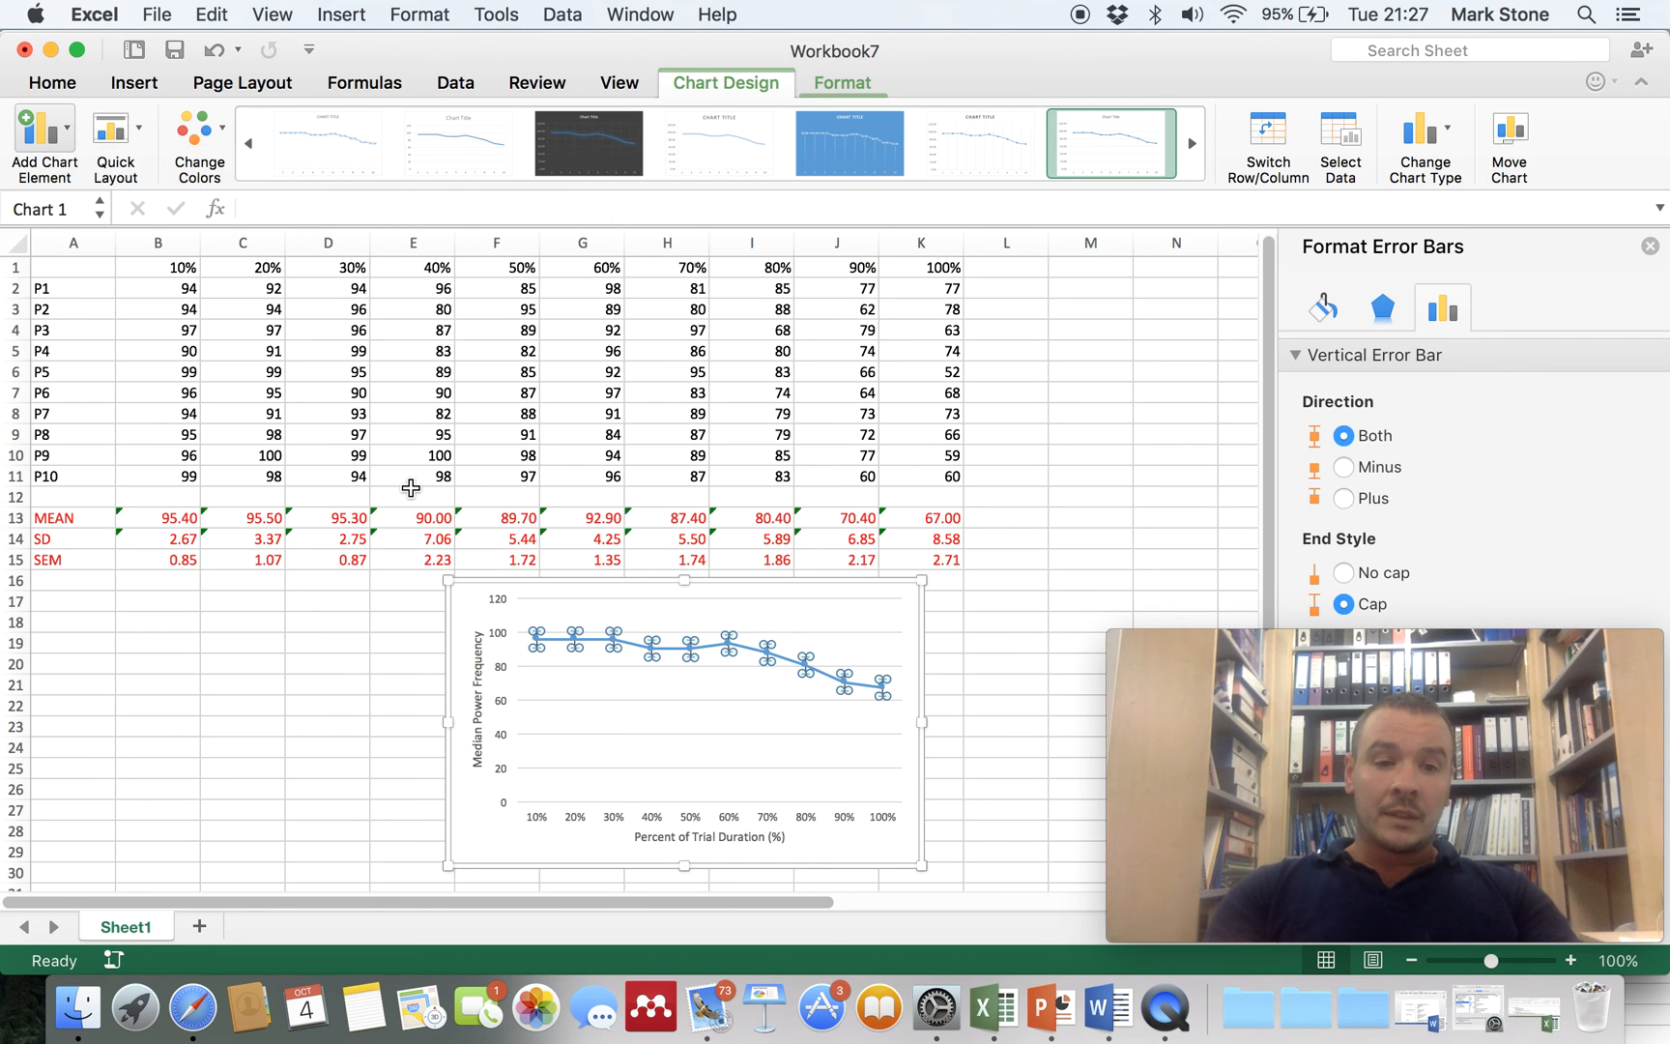
pyautogui.moveTo(1497, 270); pyautogui.dragTo(334, 201)
pyautogui.click(128, 774)
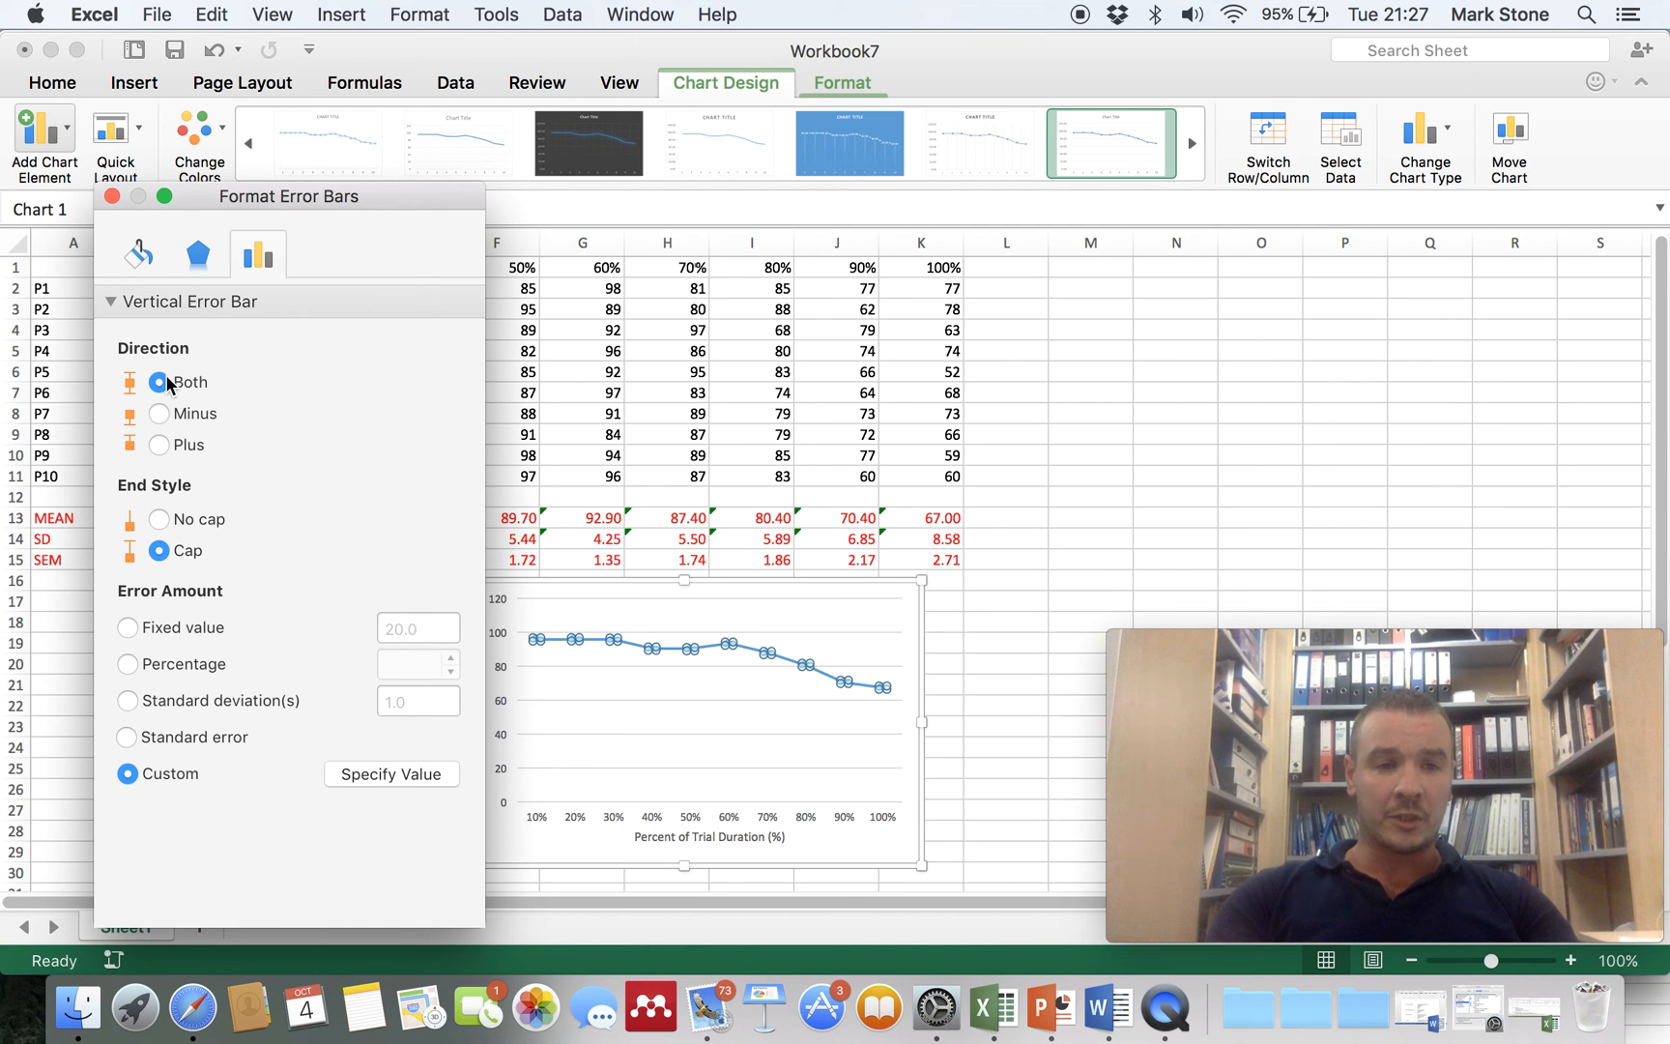
# - Specify the SD row, B14:K14, as the positive error value of the custom error bars
pyautogui.click(389, 774)
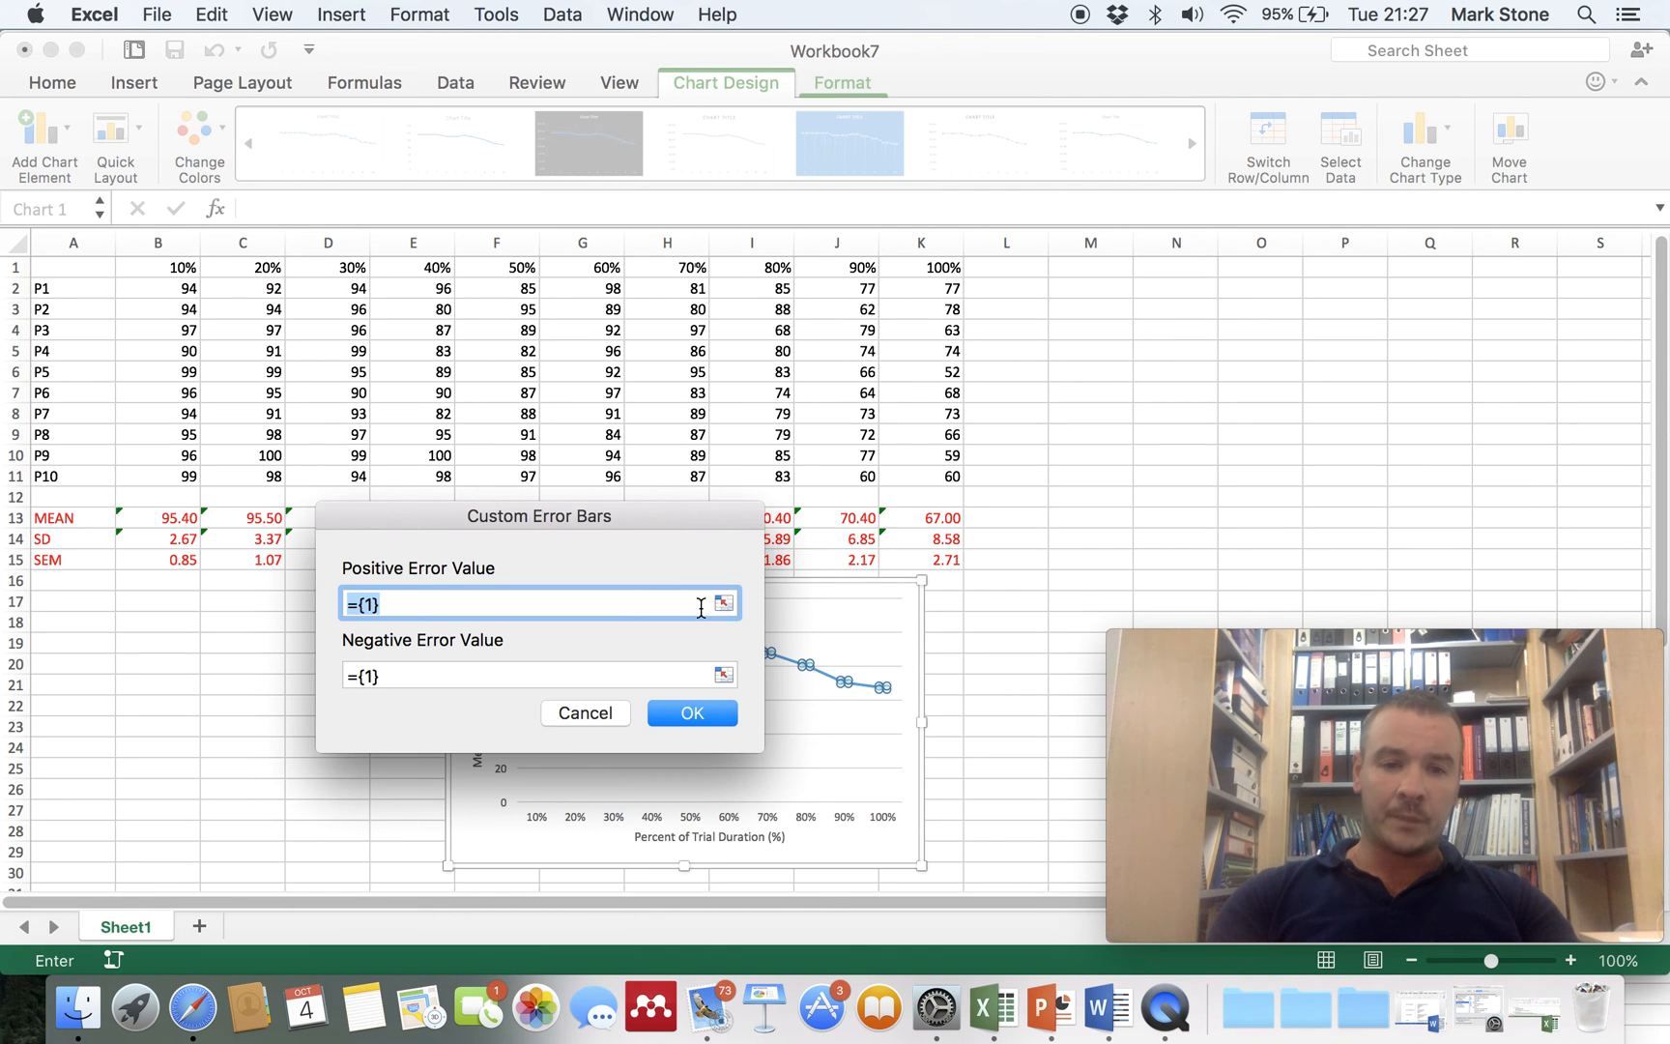
pyautogui.click(724, 605)
pyautogui.moveTo(740, 496); pyautogui.dragTo(1030, 367)
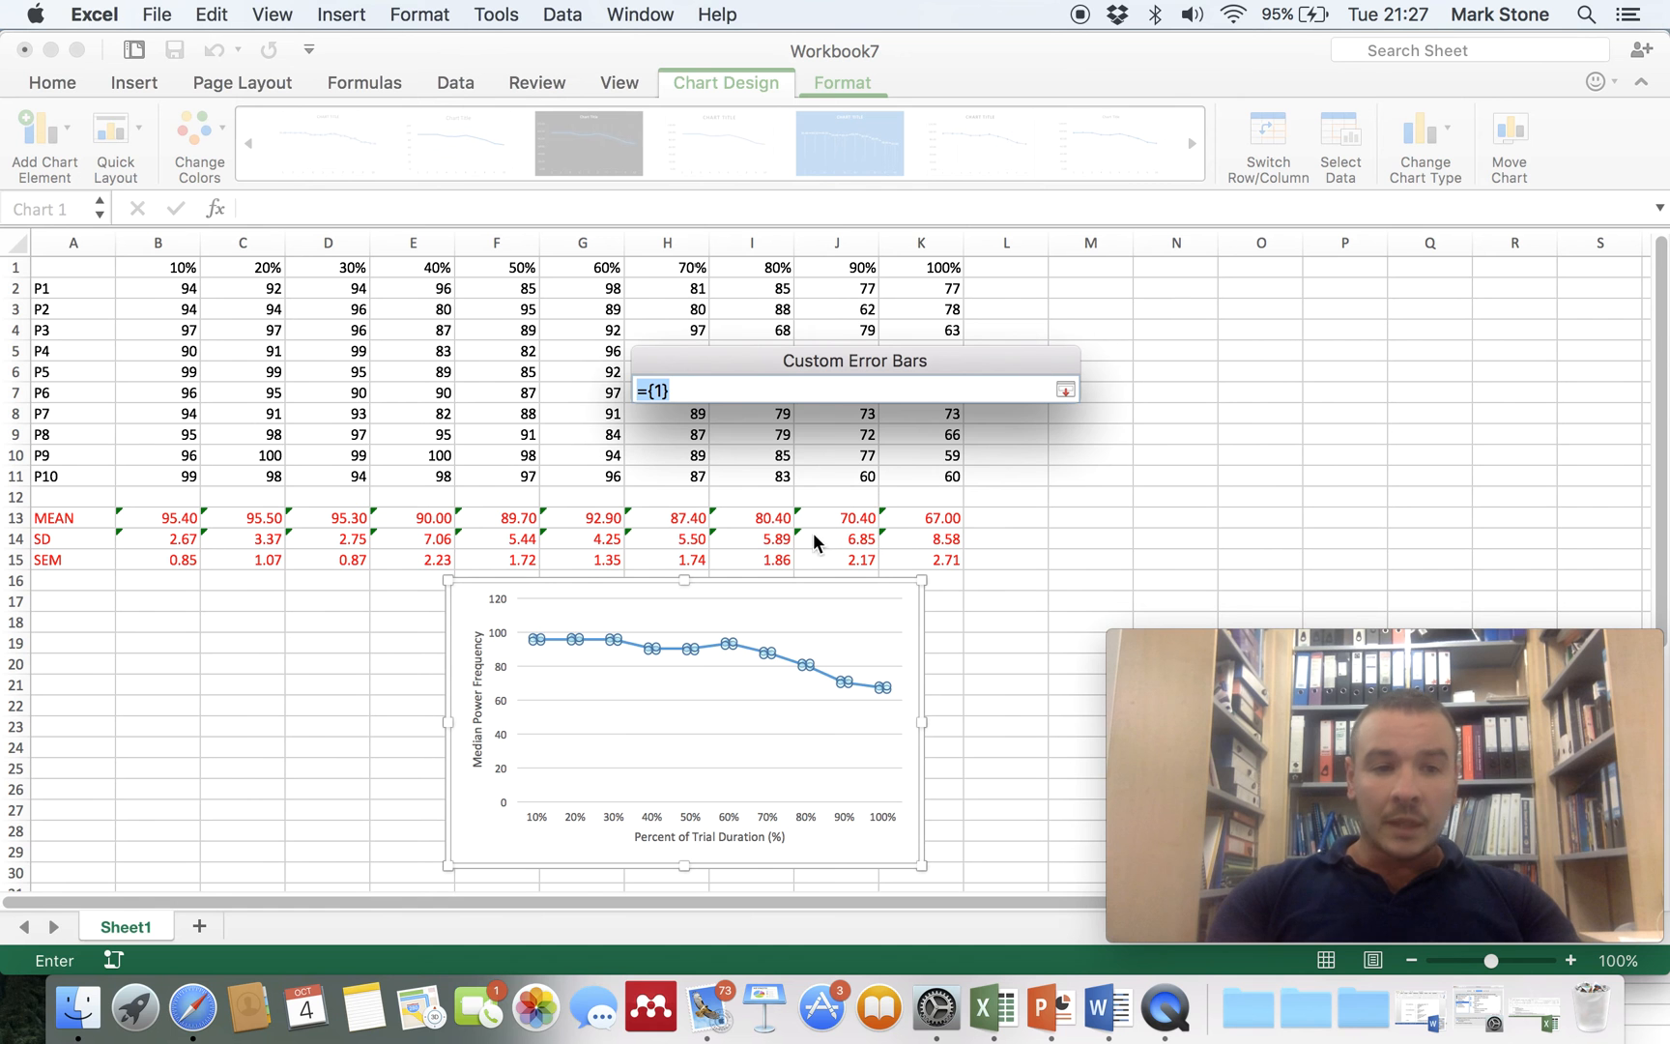
pyautogui.moveTo(914, 543); pyautogui.dragTo(175, 540)
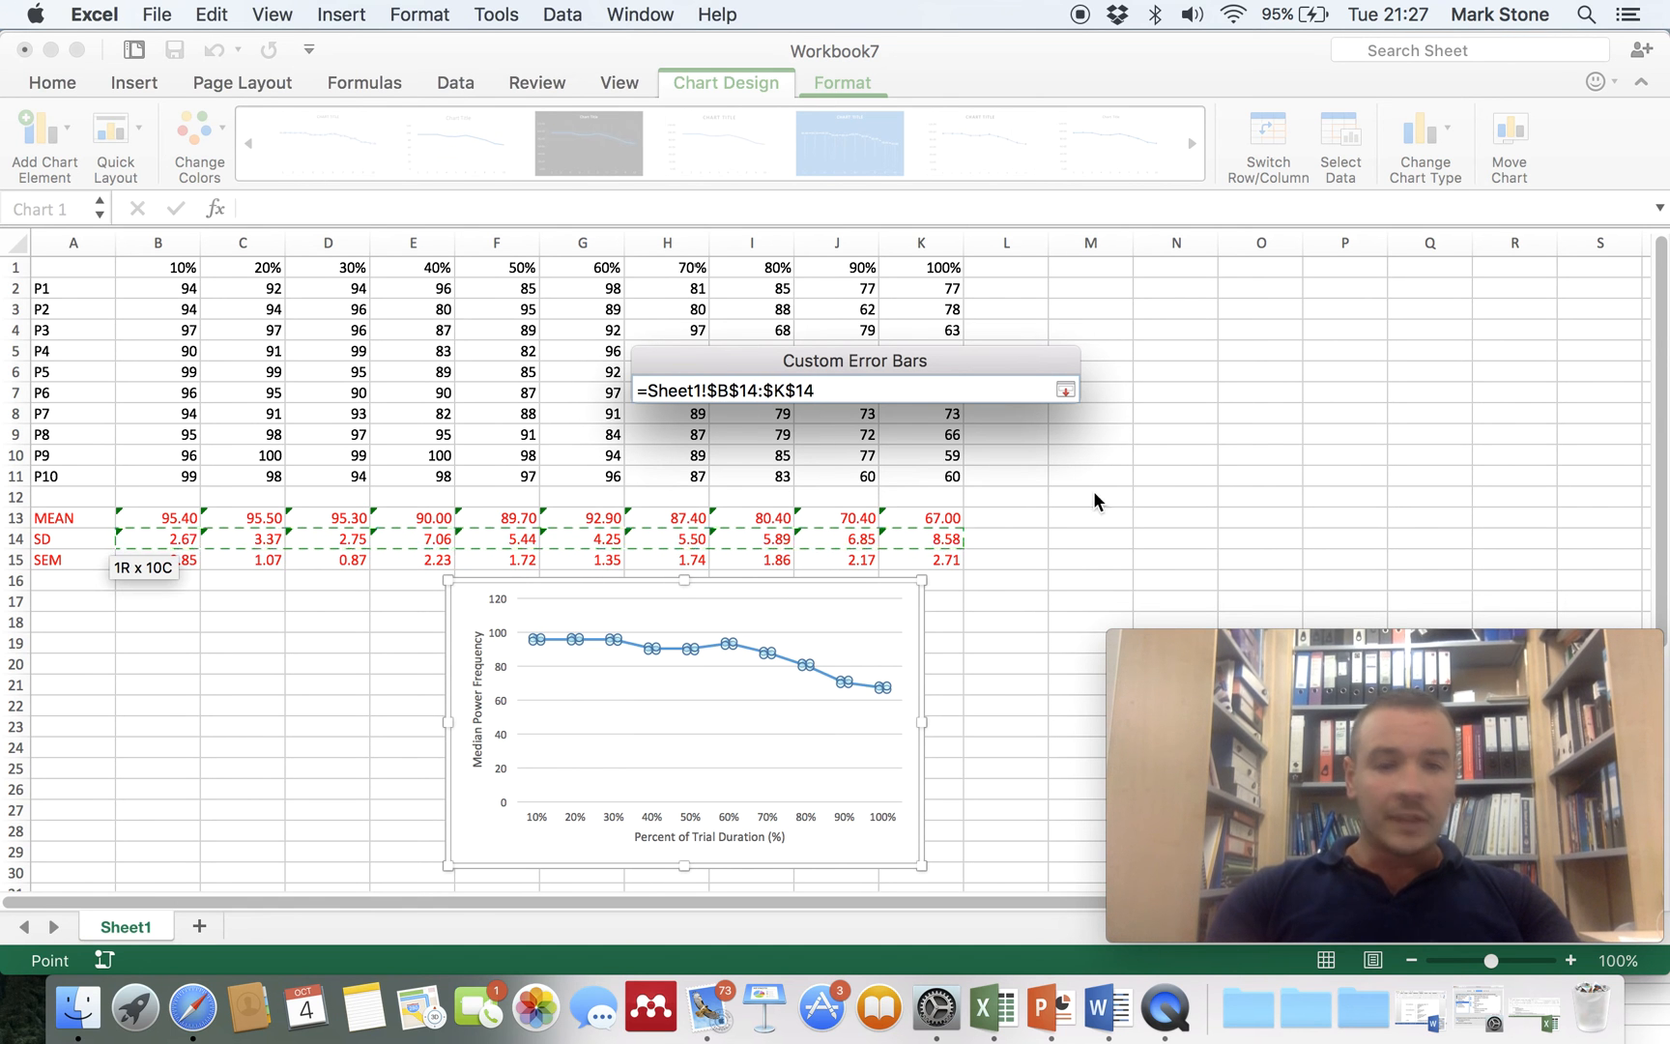
pyautogui.click(1065, 391)
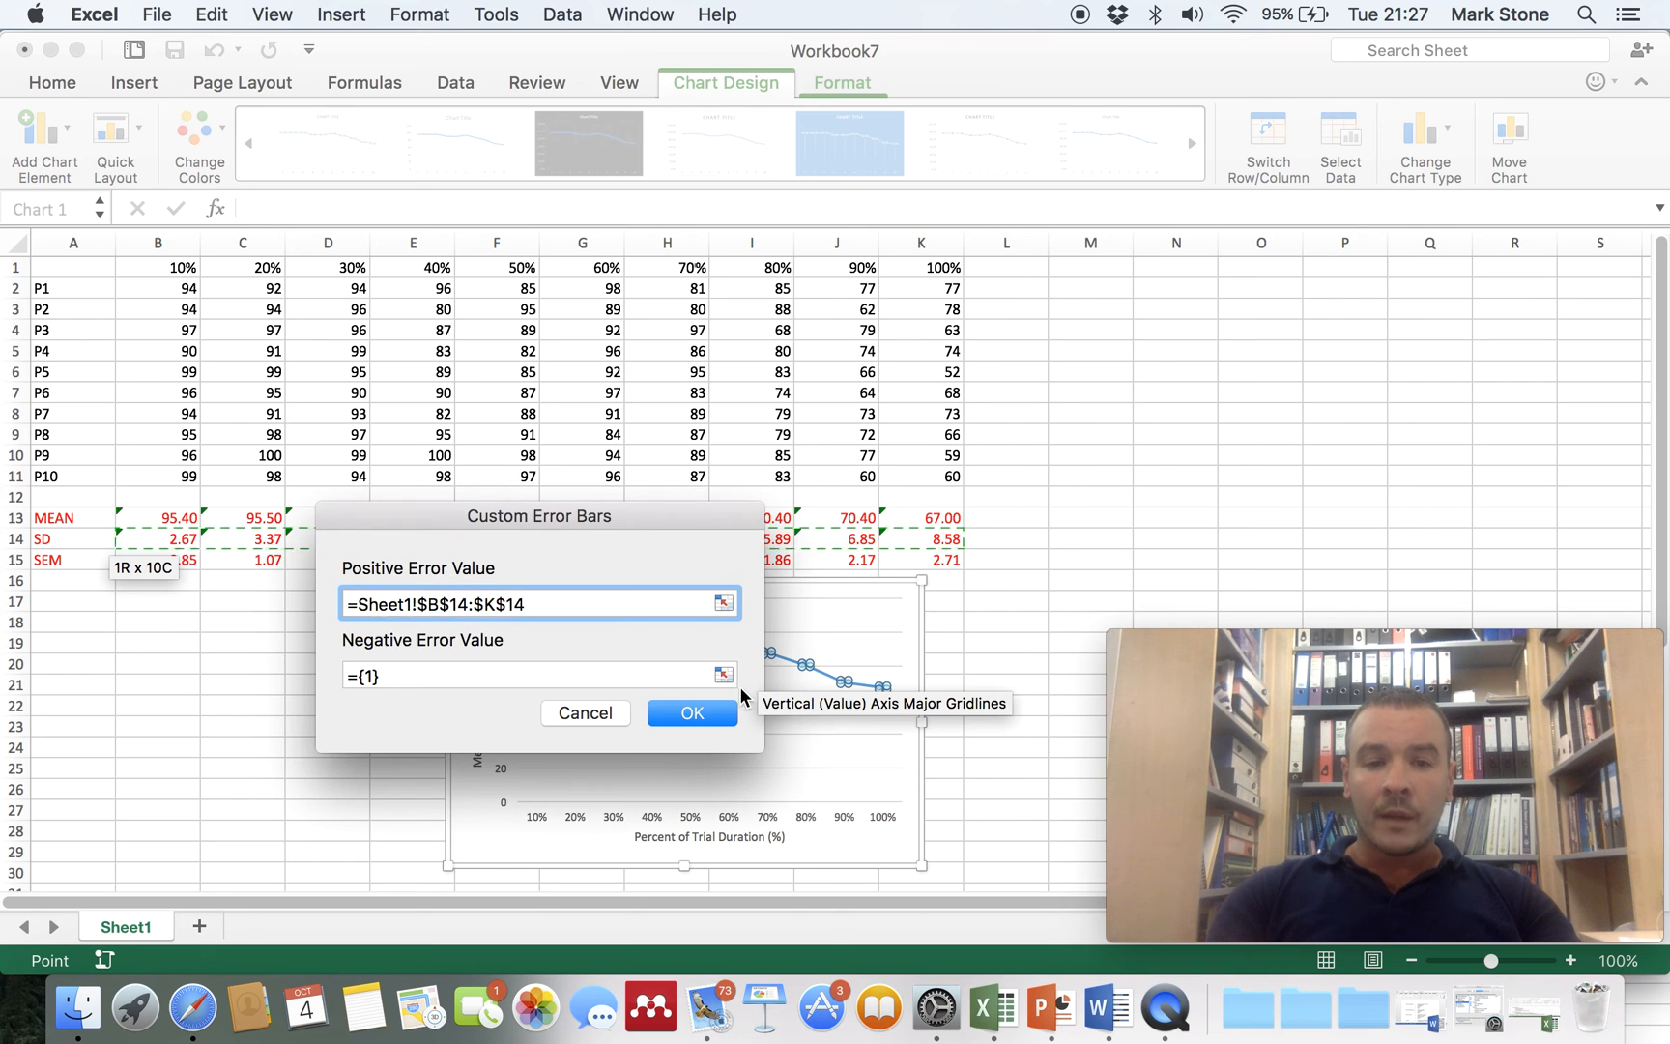
# - Set the negative error value to the SD row, B14:K14, and apply the custom error bars
pyautogui.click(724, 673)
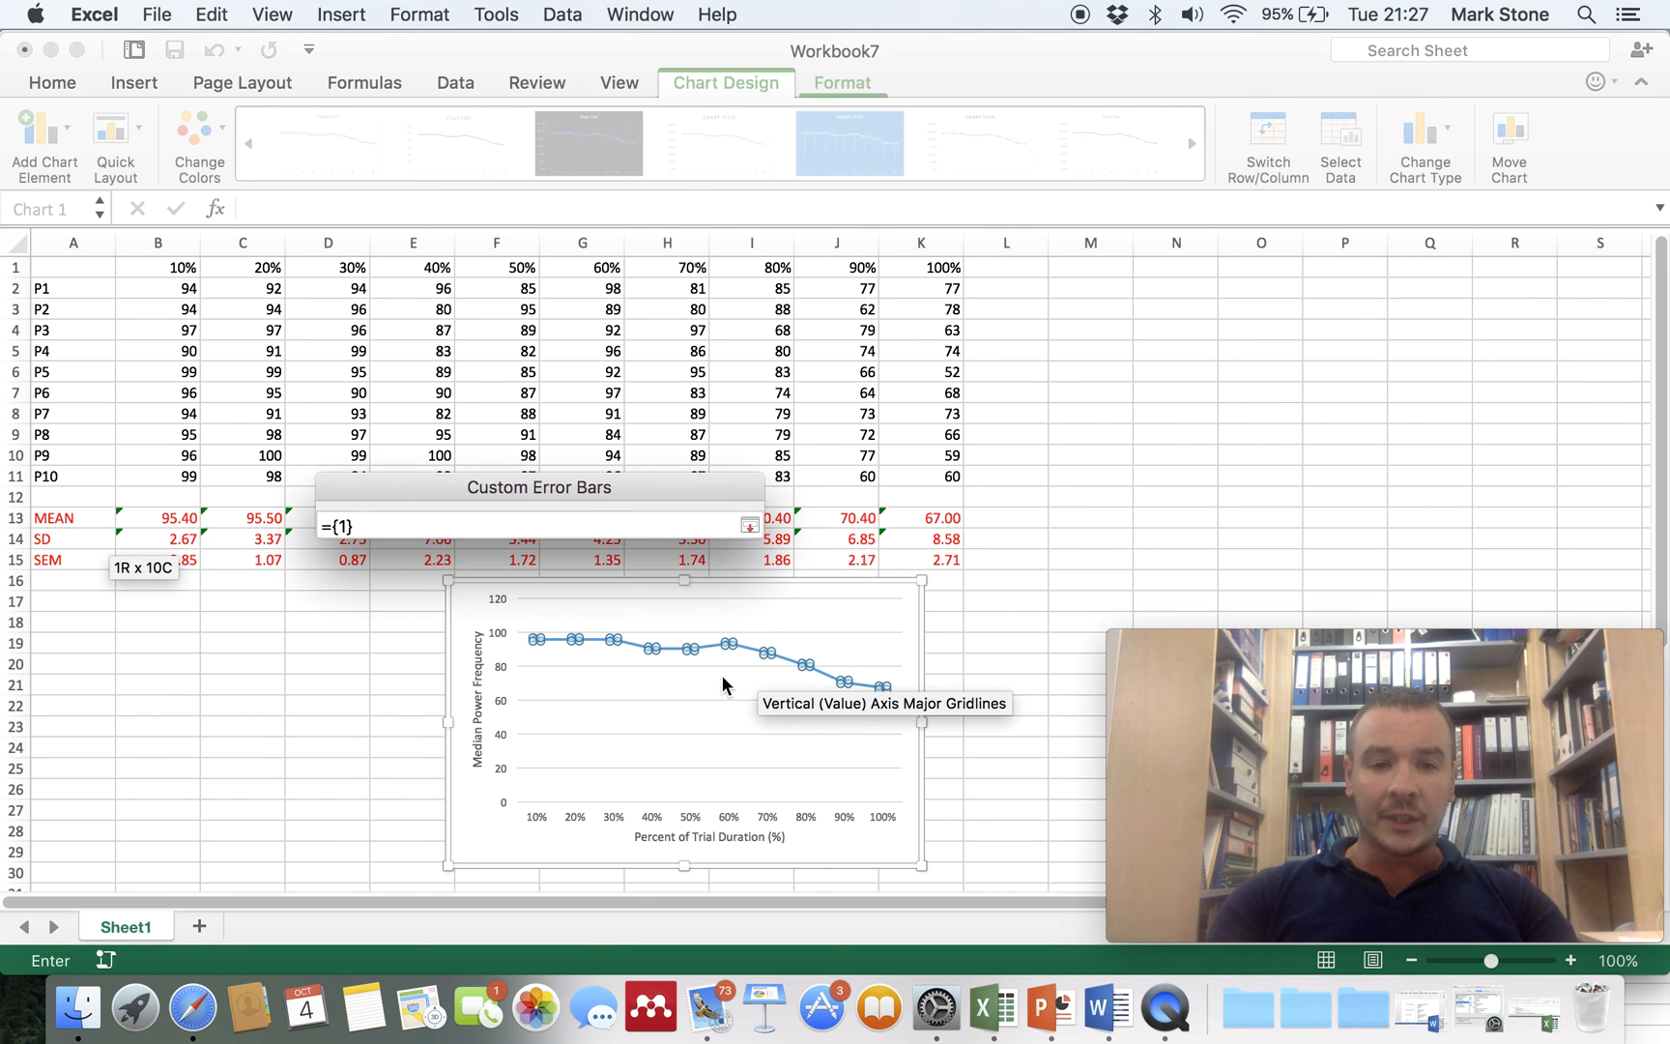
pyautogui.moveTo(919, 540); pyautogui.dragTo(177, 548)
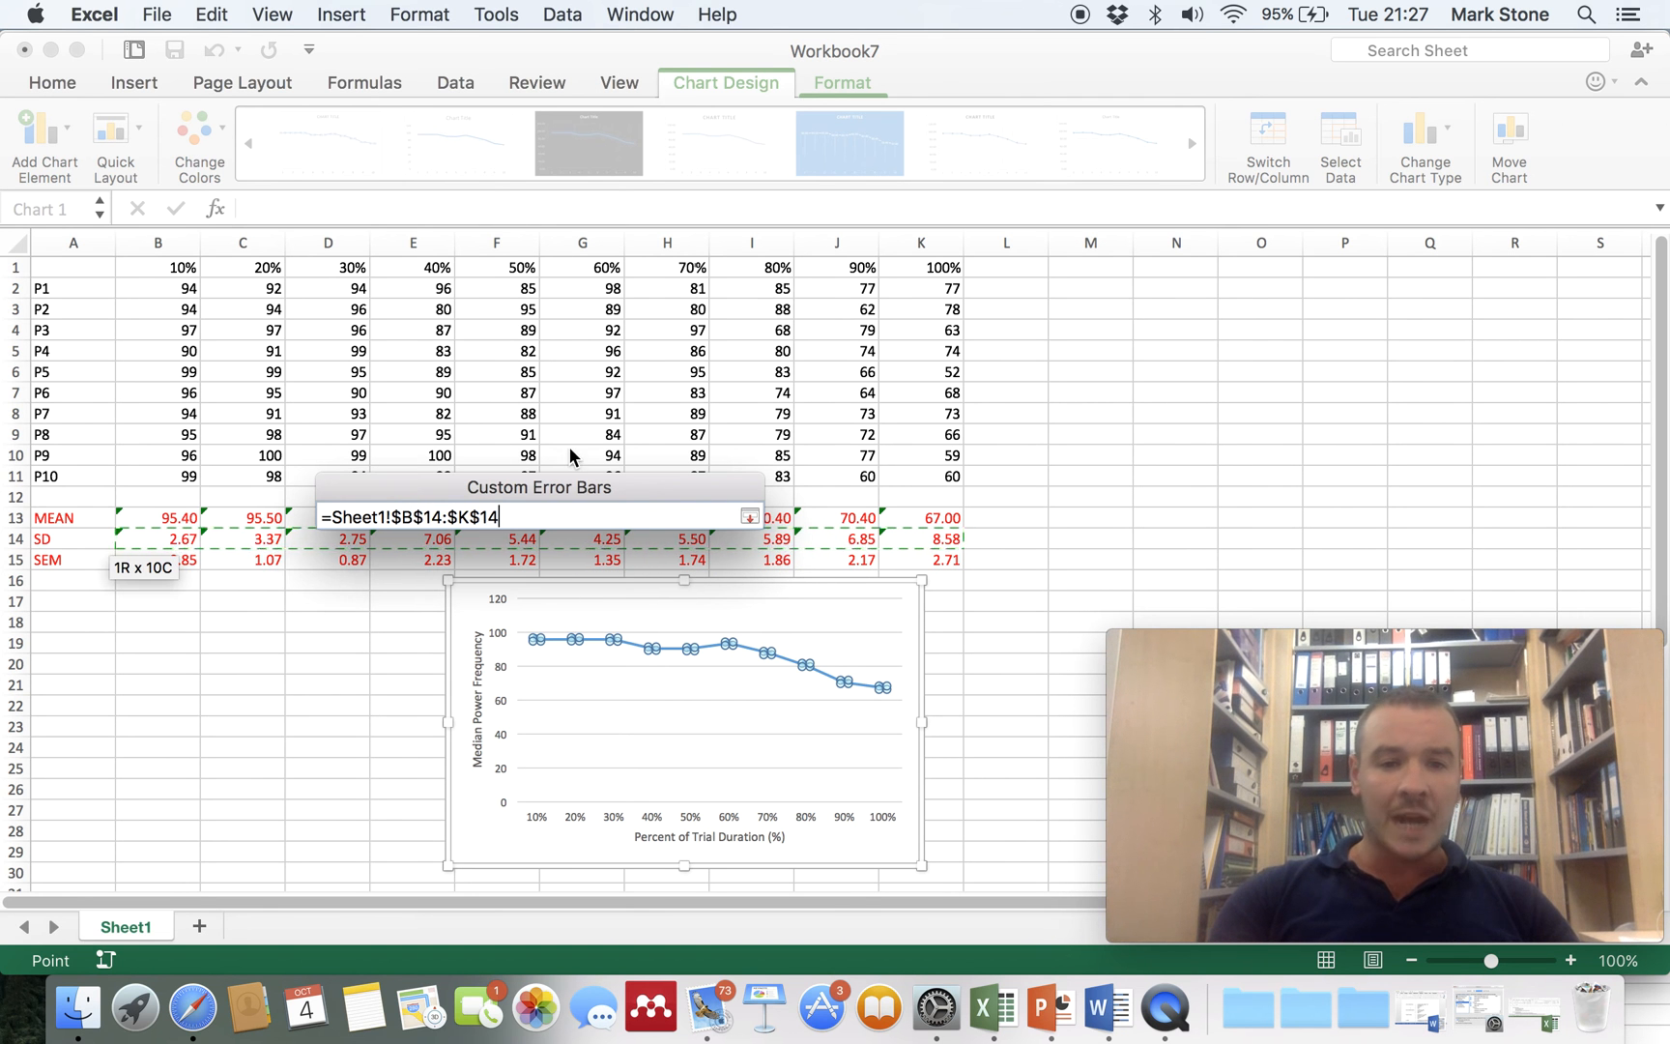
pyautogui.click(749, 517)
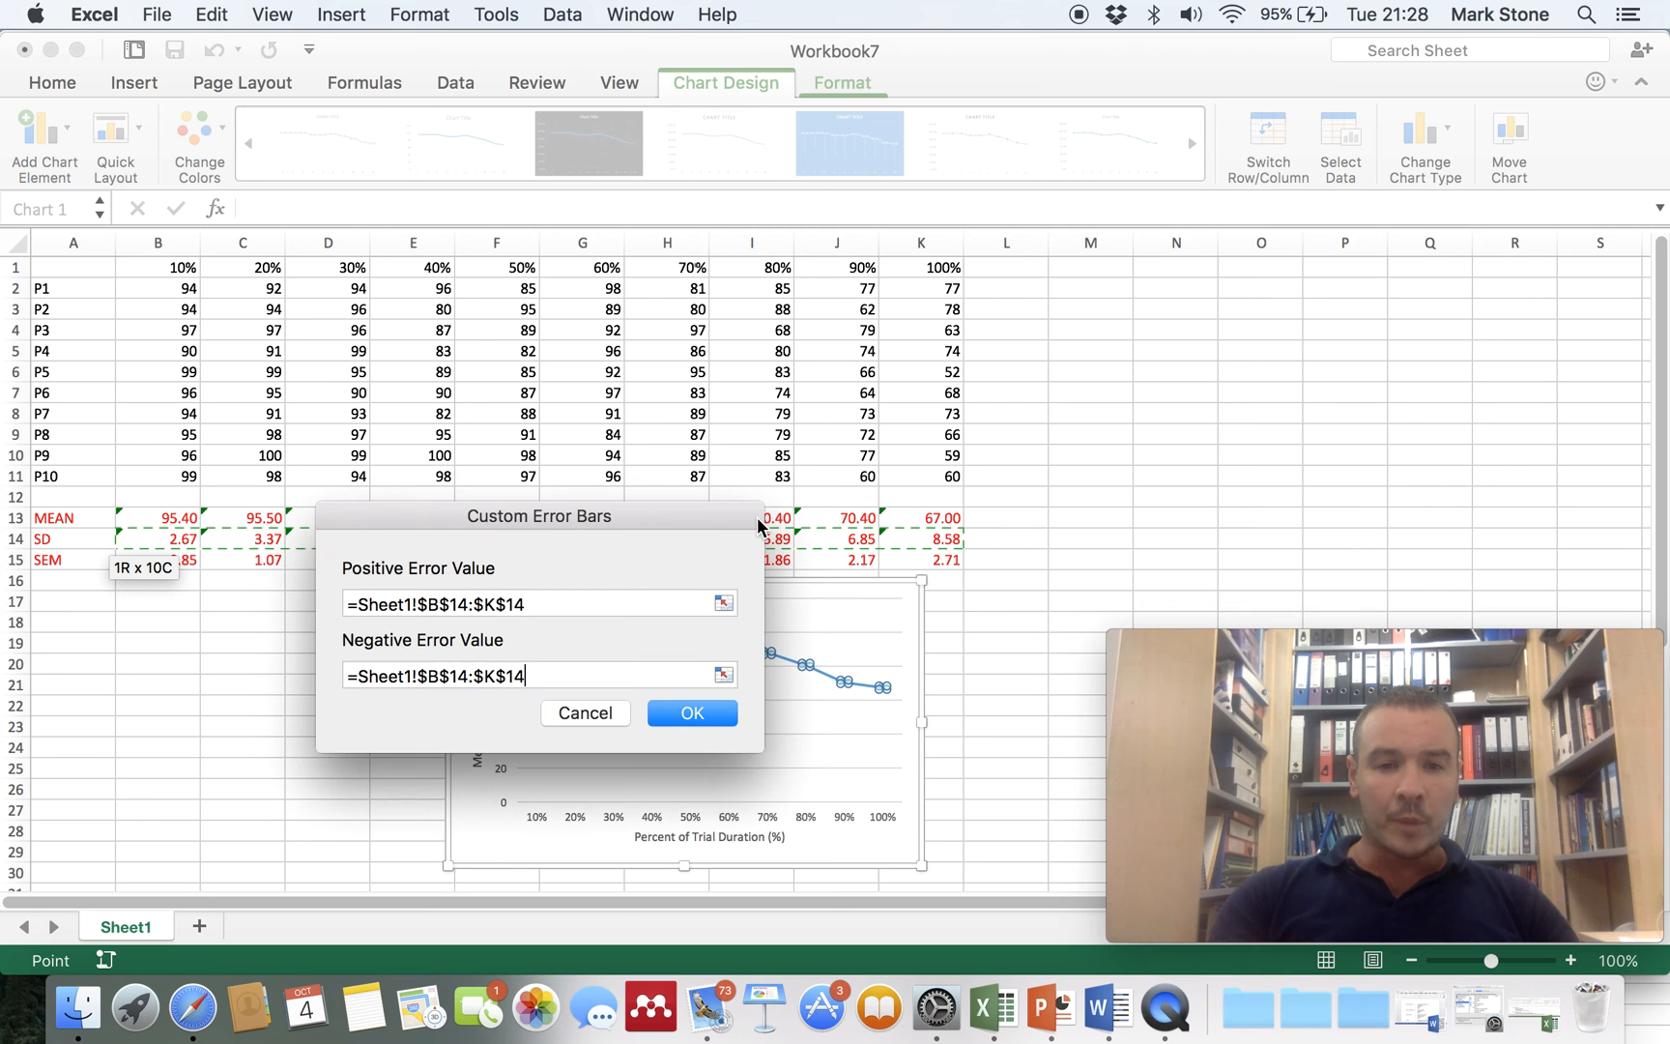
pyautogui.click(692, 713)
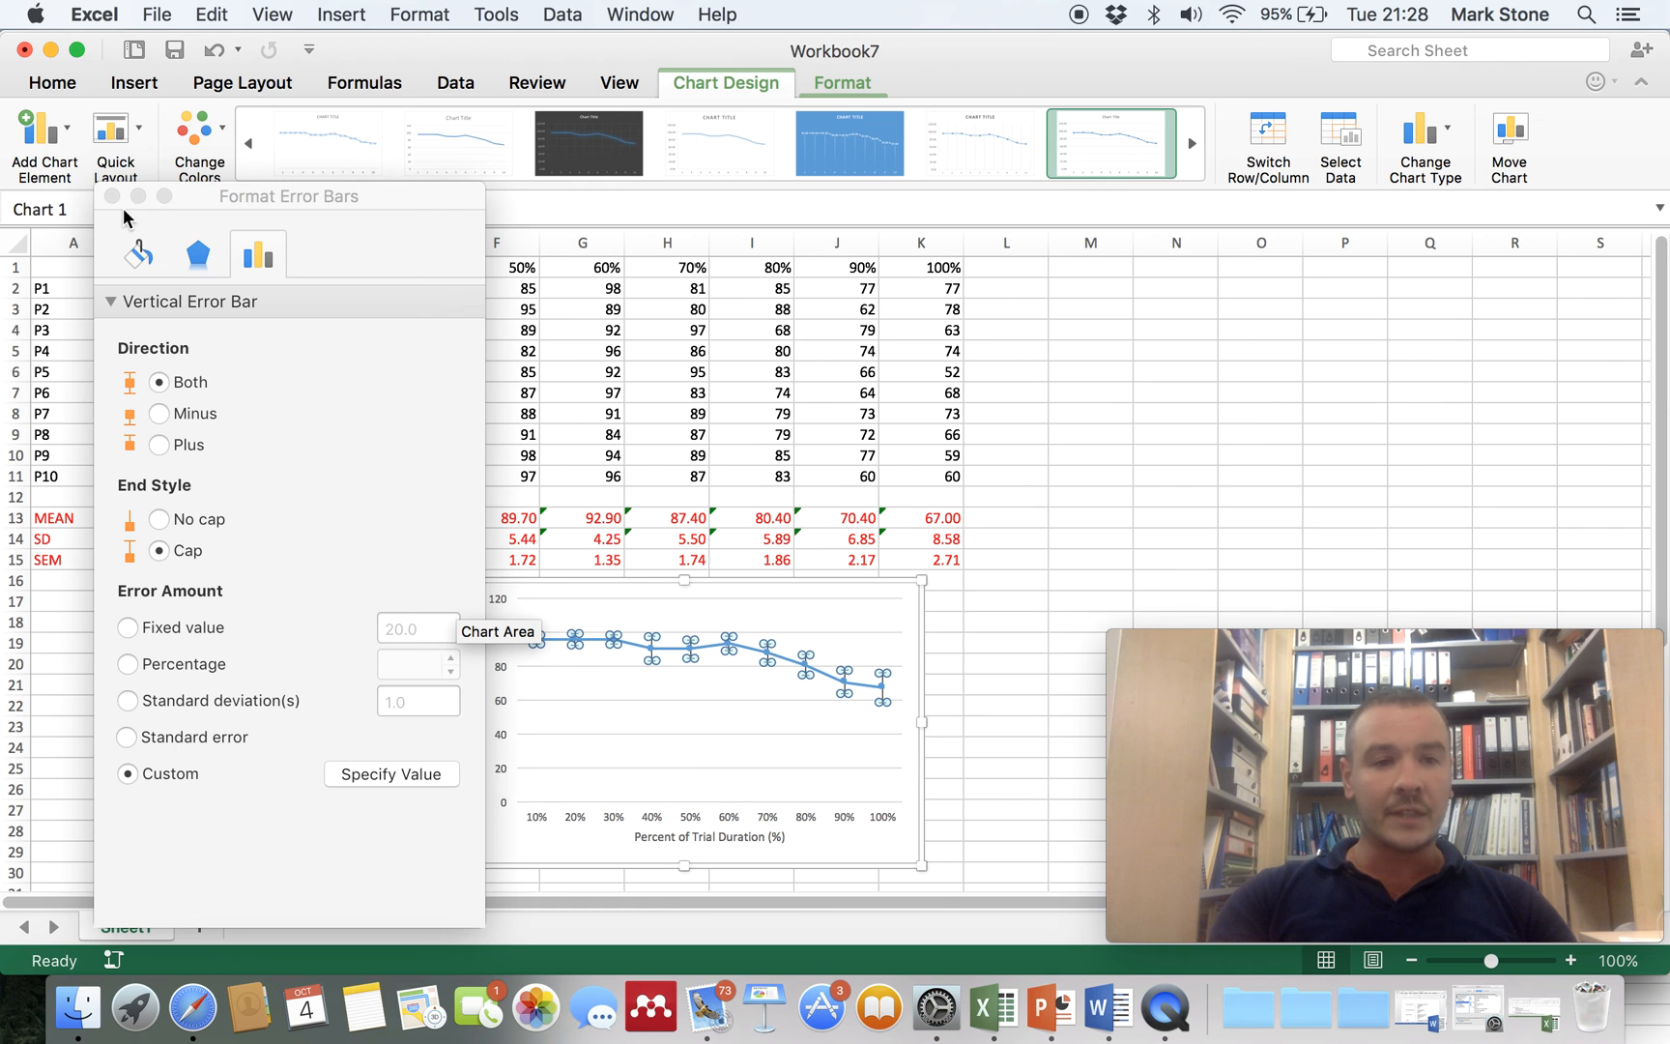
pyautogui.click(112, 196)
pyautogui.click(1086, 581)
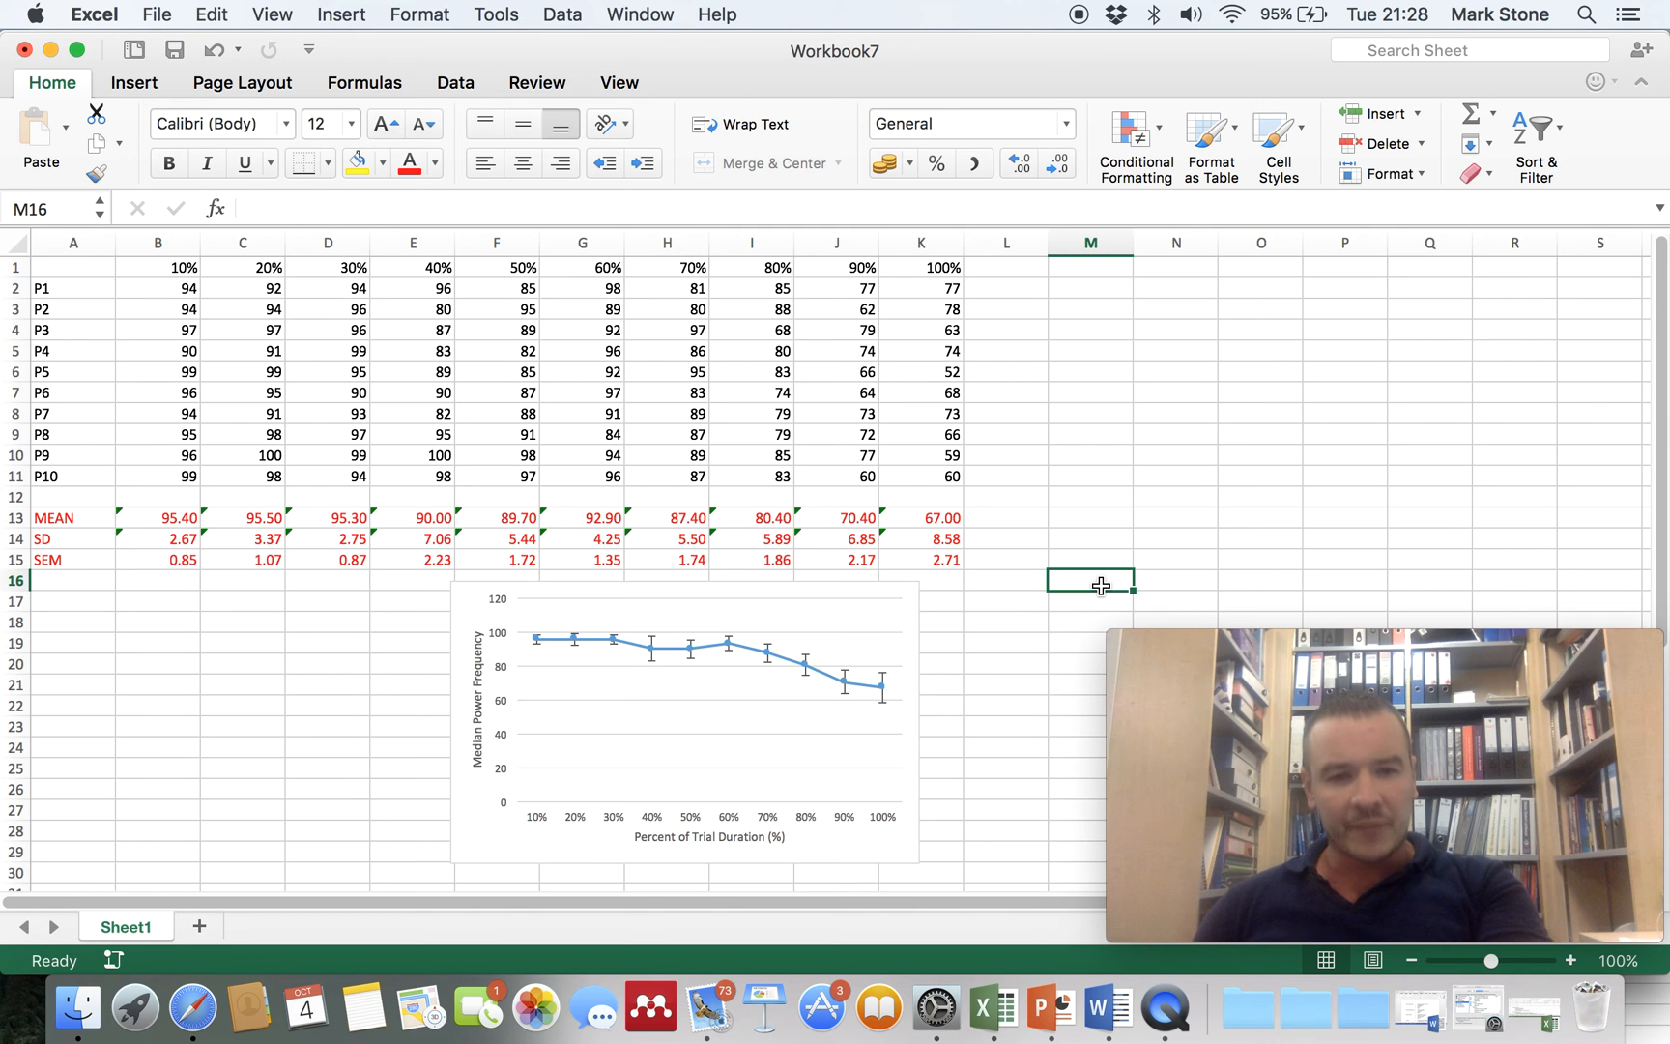
# - Set the chart's vertical axis bounds to a minimum of 50 and a maximum of 110
pyautogui.click(499, 705)
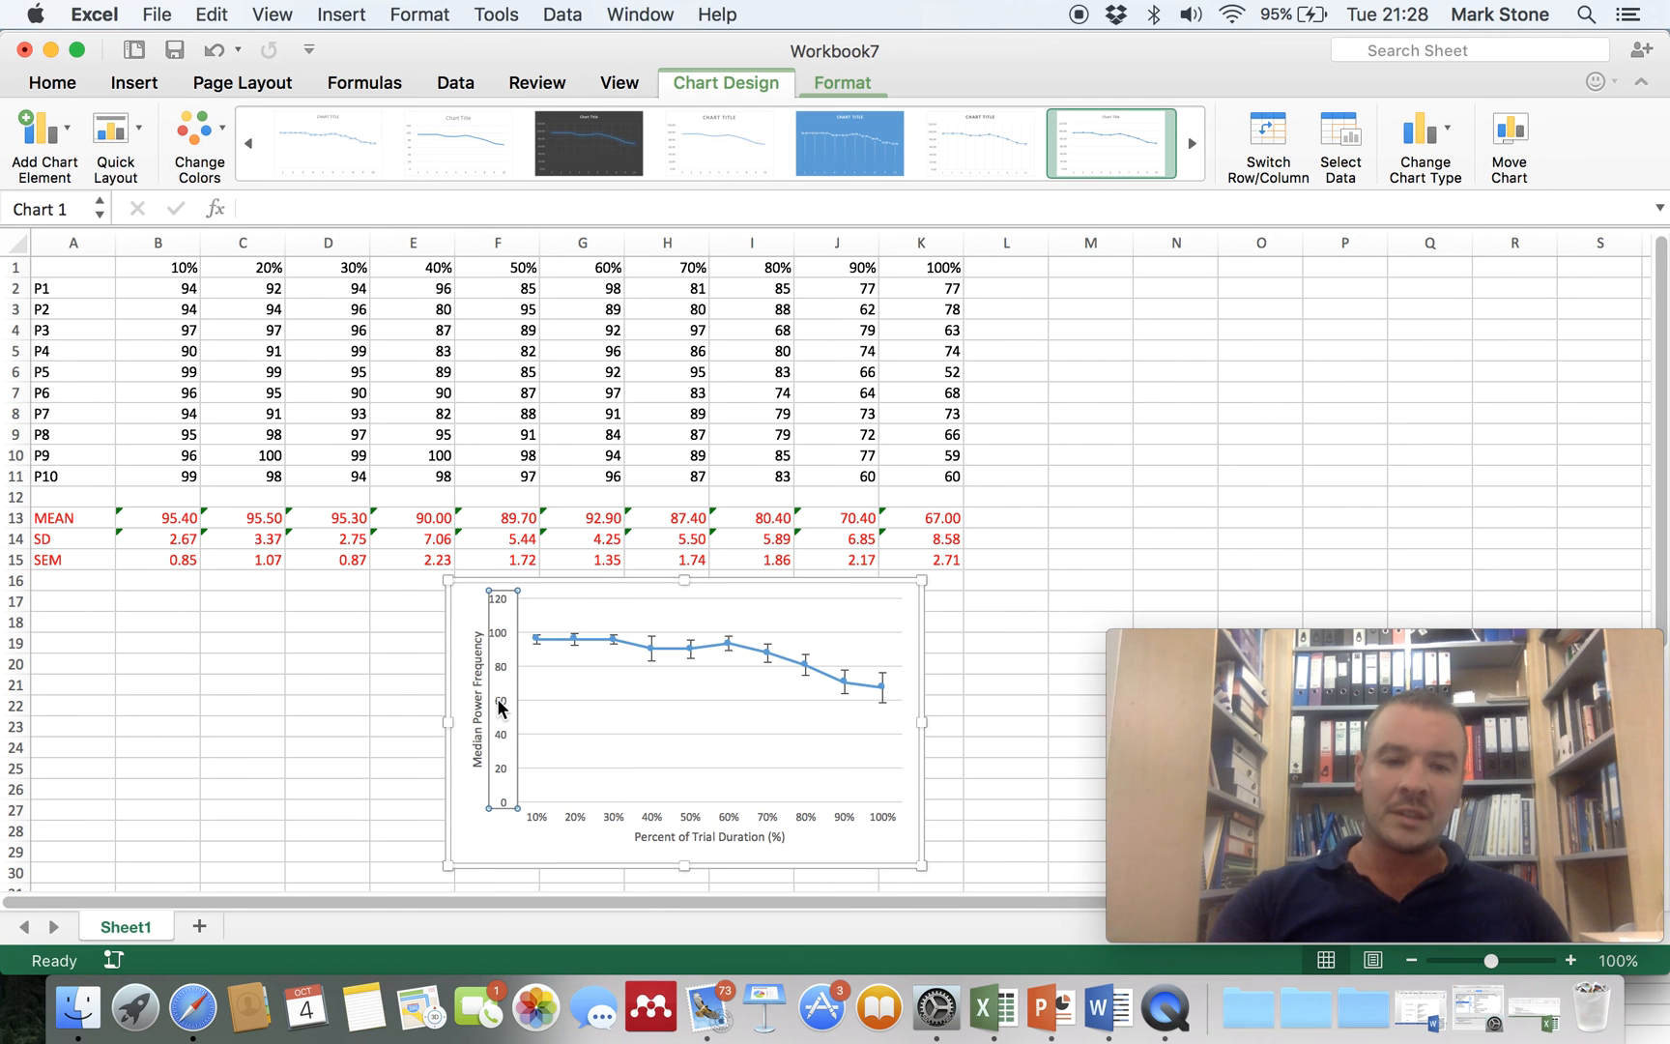
pyautogui.rightClick(500, 708)
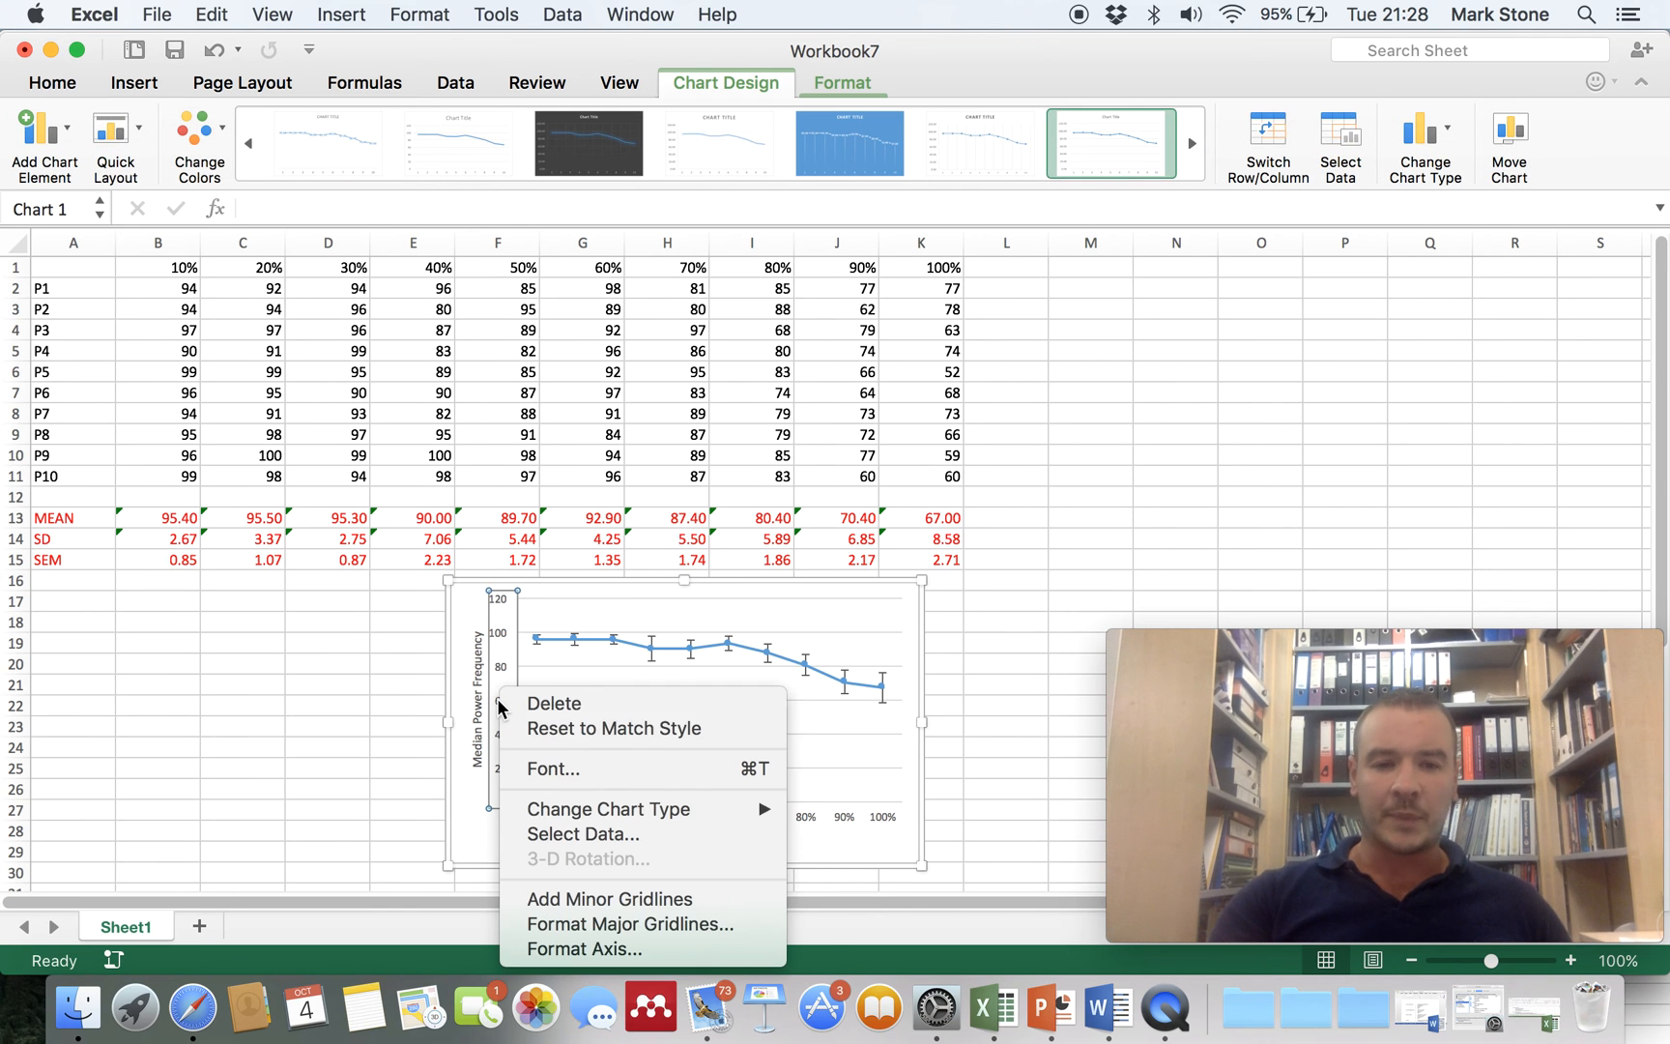
pyautogui.click(638, 949)
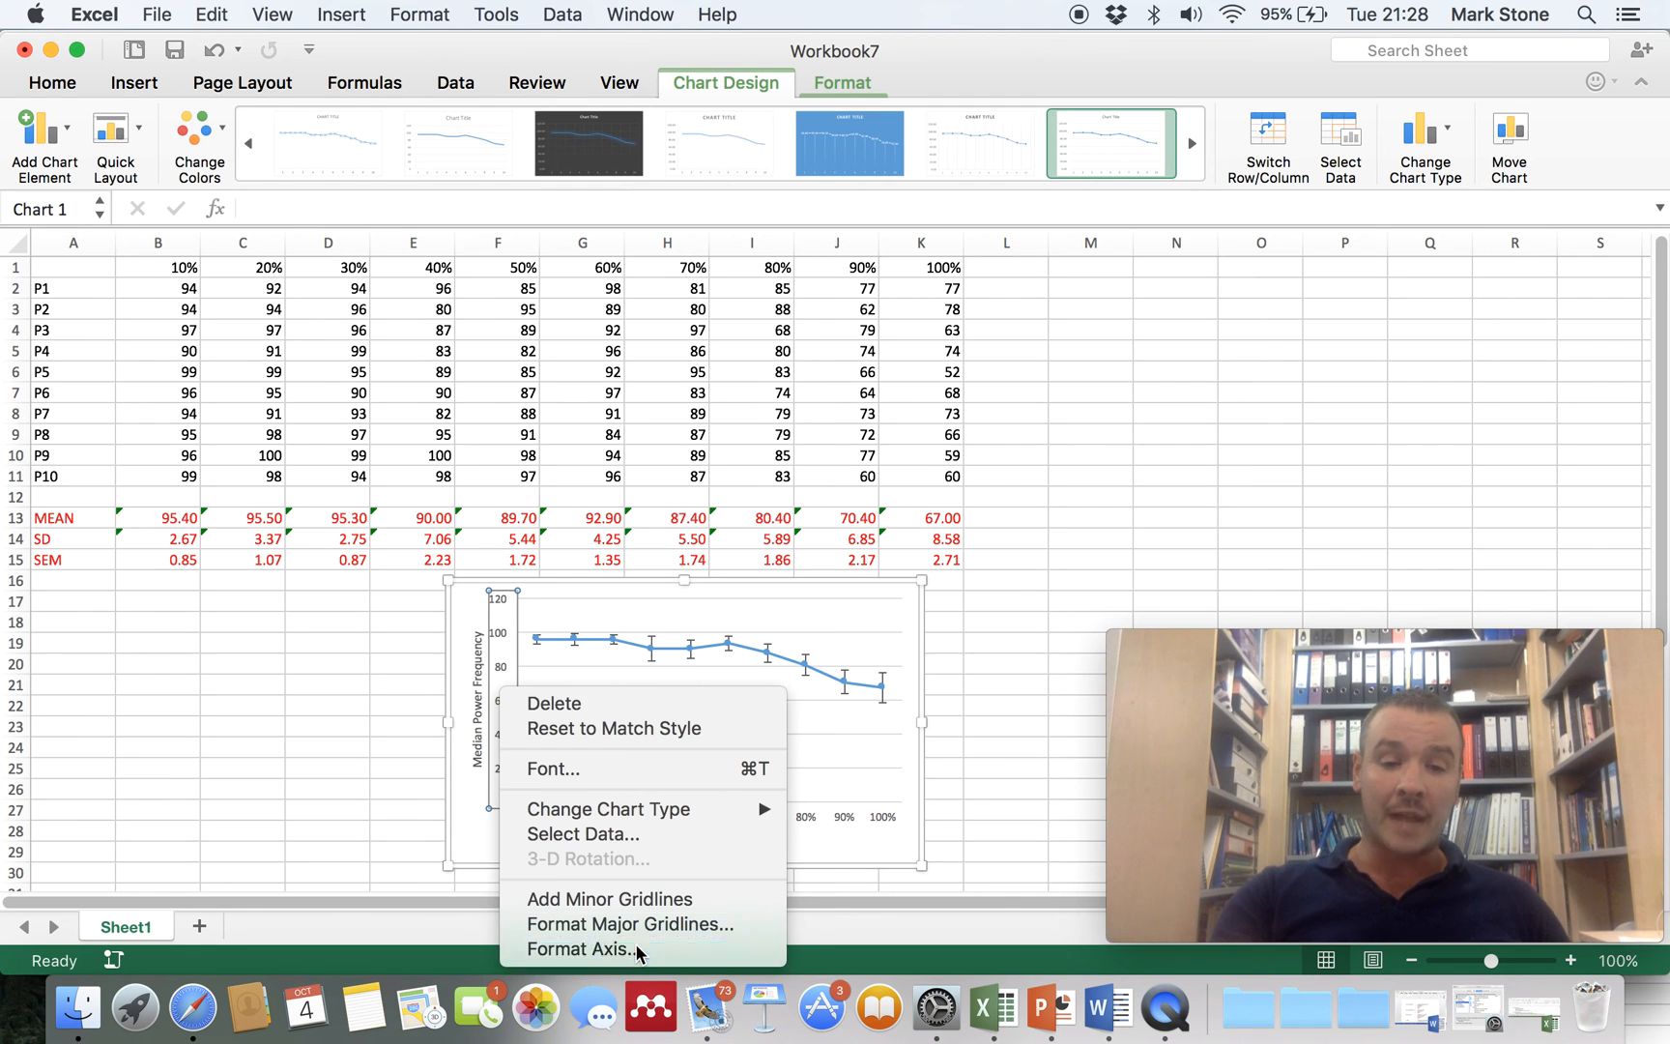
pyautogui.click(1525, 492)
pyautogui.press('BackSpace')
pyautogui.press('BackSpace')
pyautogui.press('BackSpace')
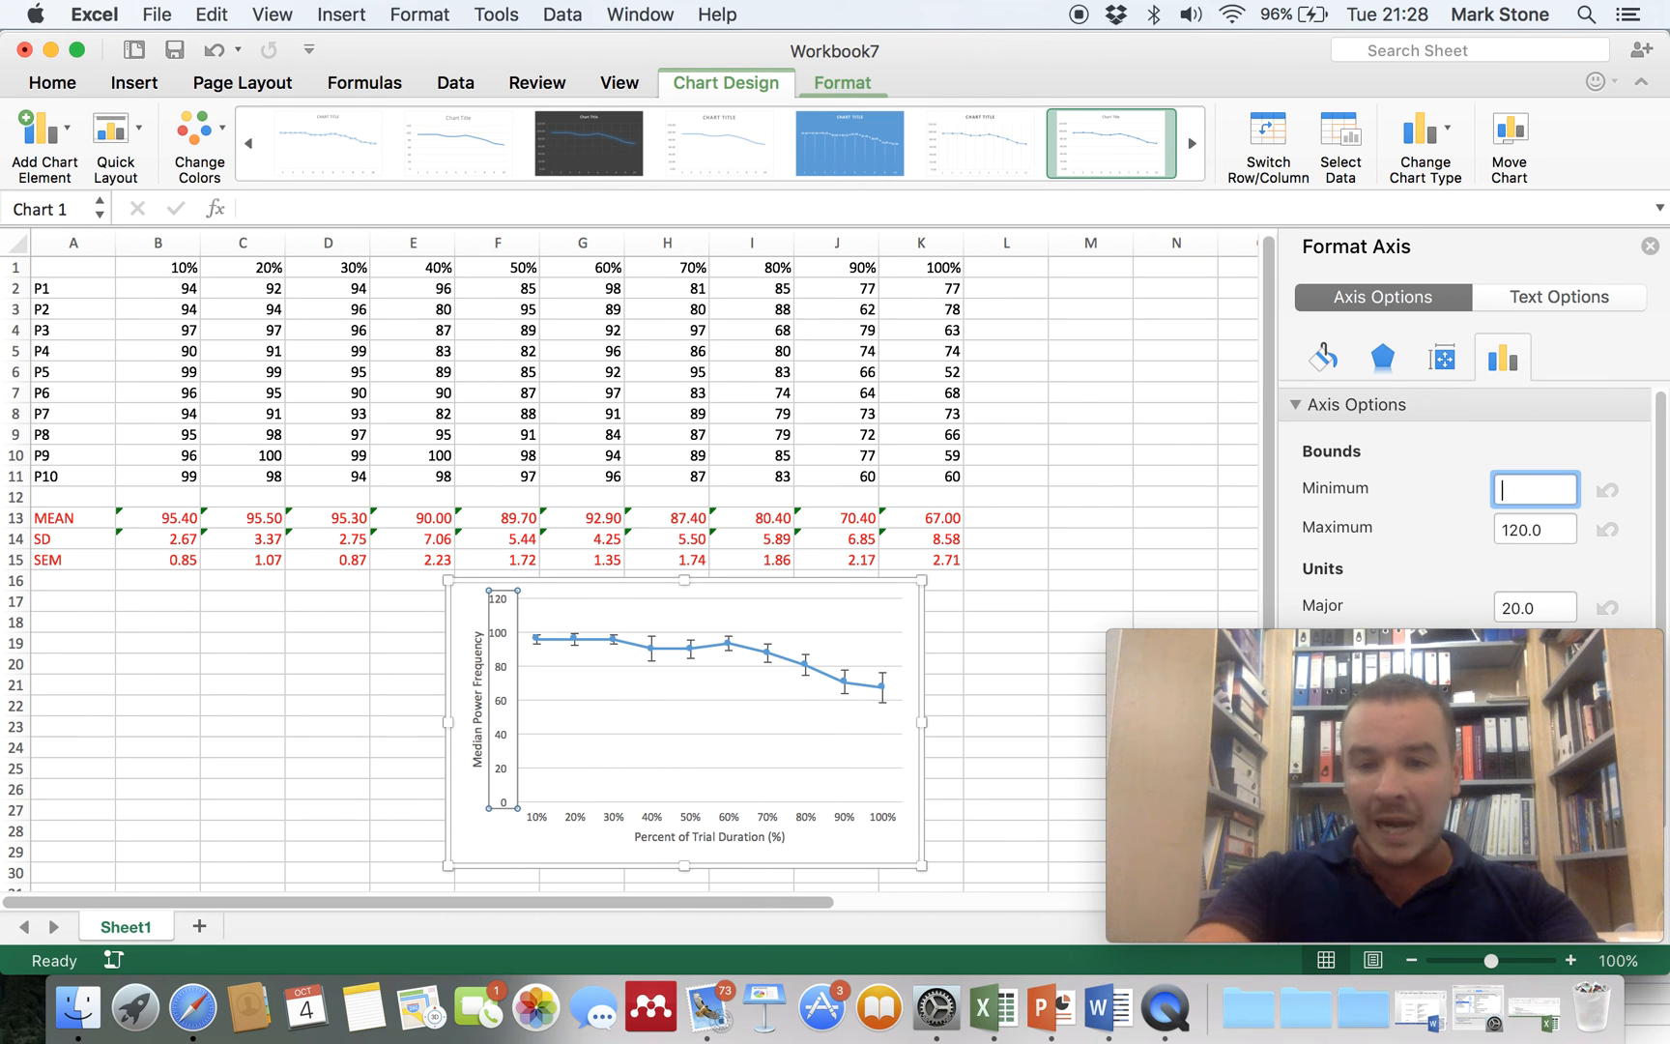
pyautogui.write('50')
pyautogui.press('Tab')
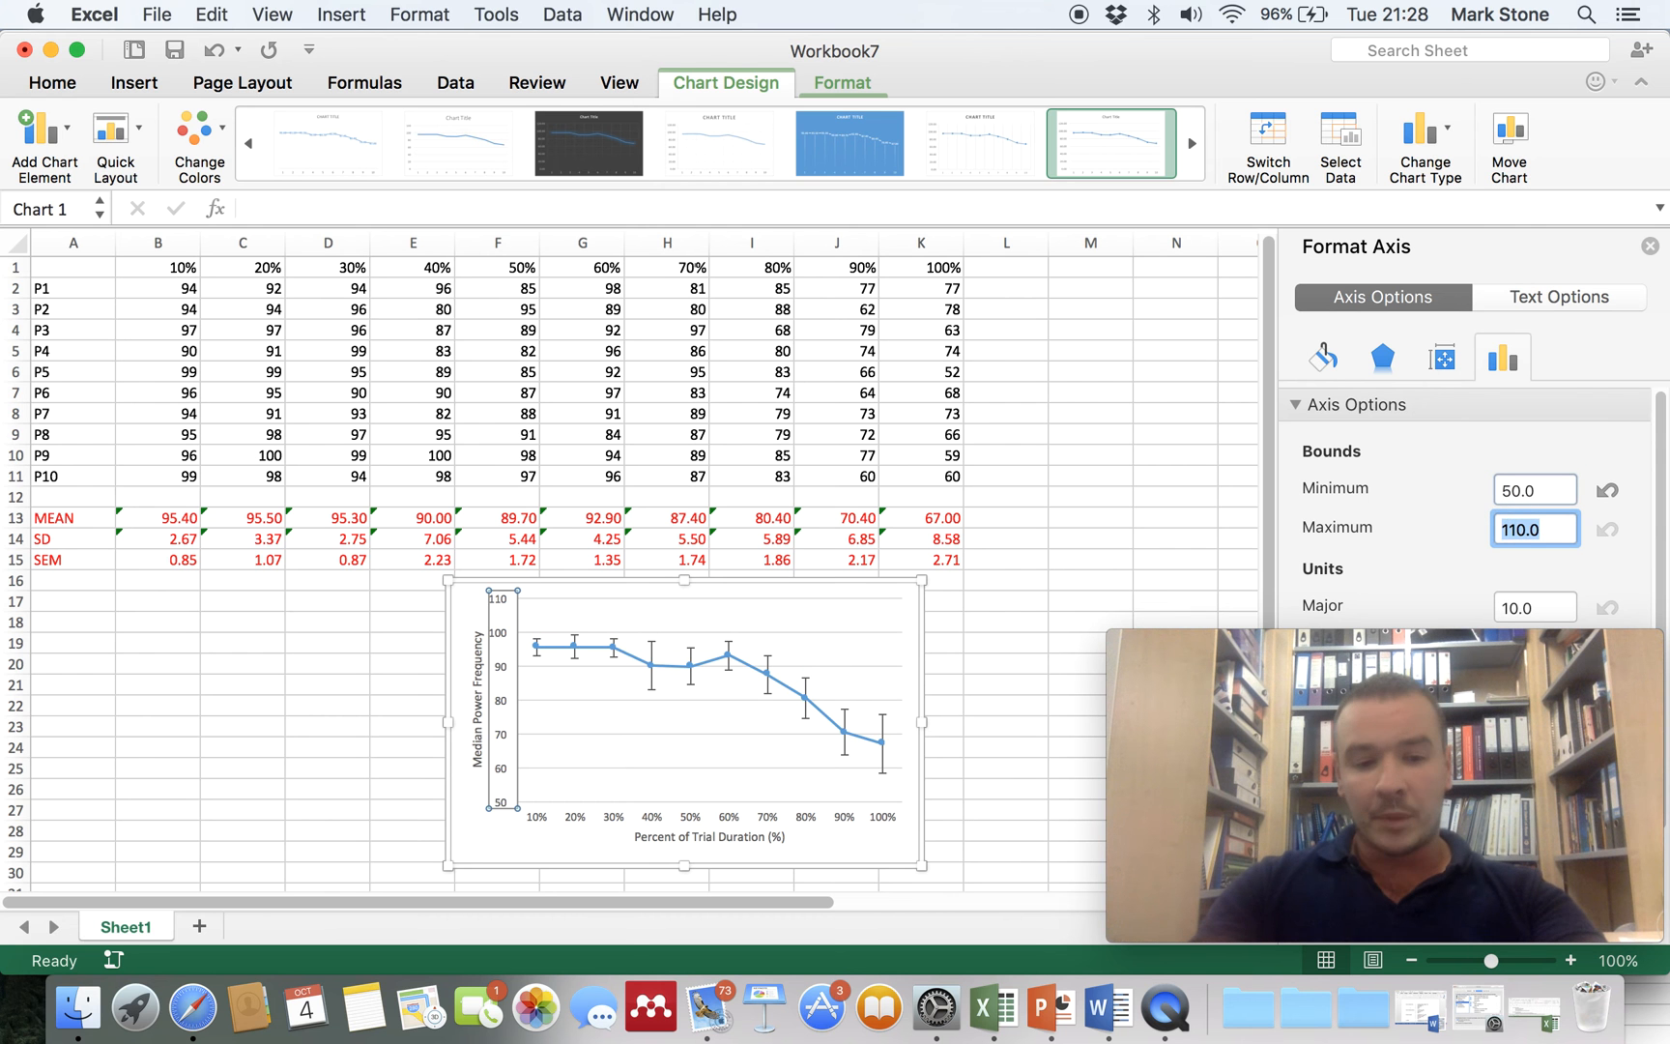
pyautogui.write('110')
pyautogui.press('Tab')
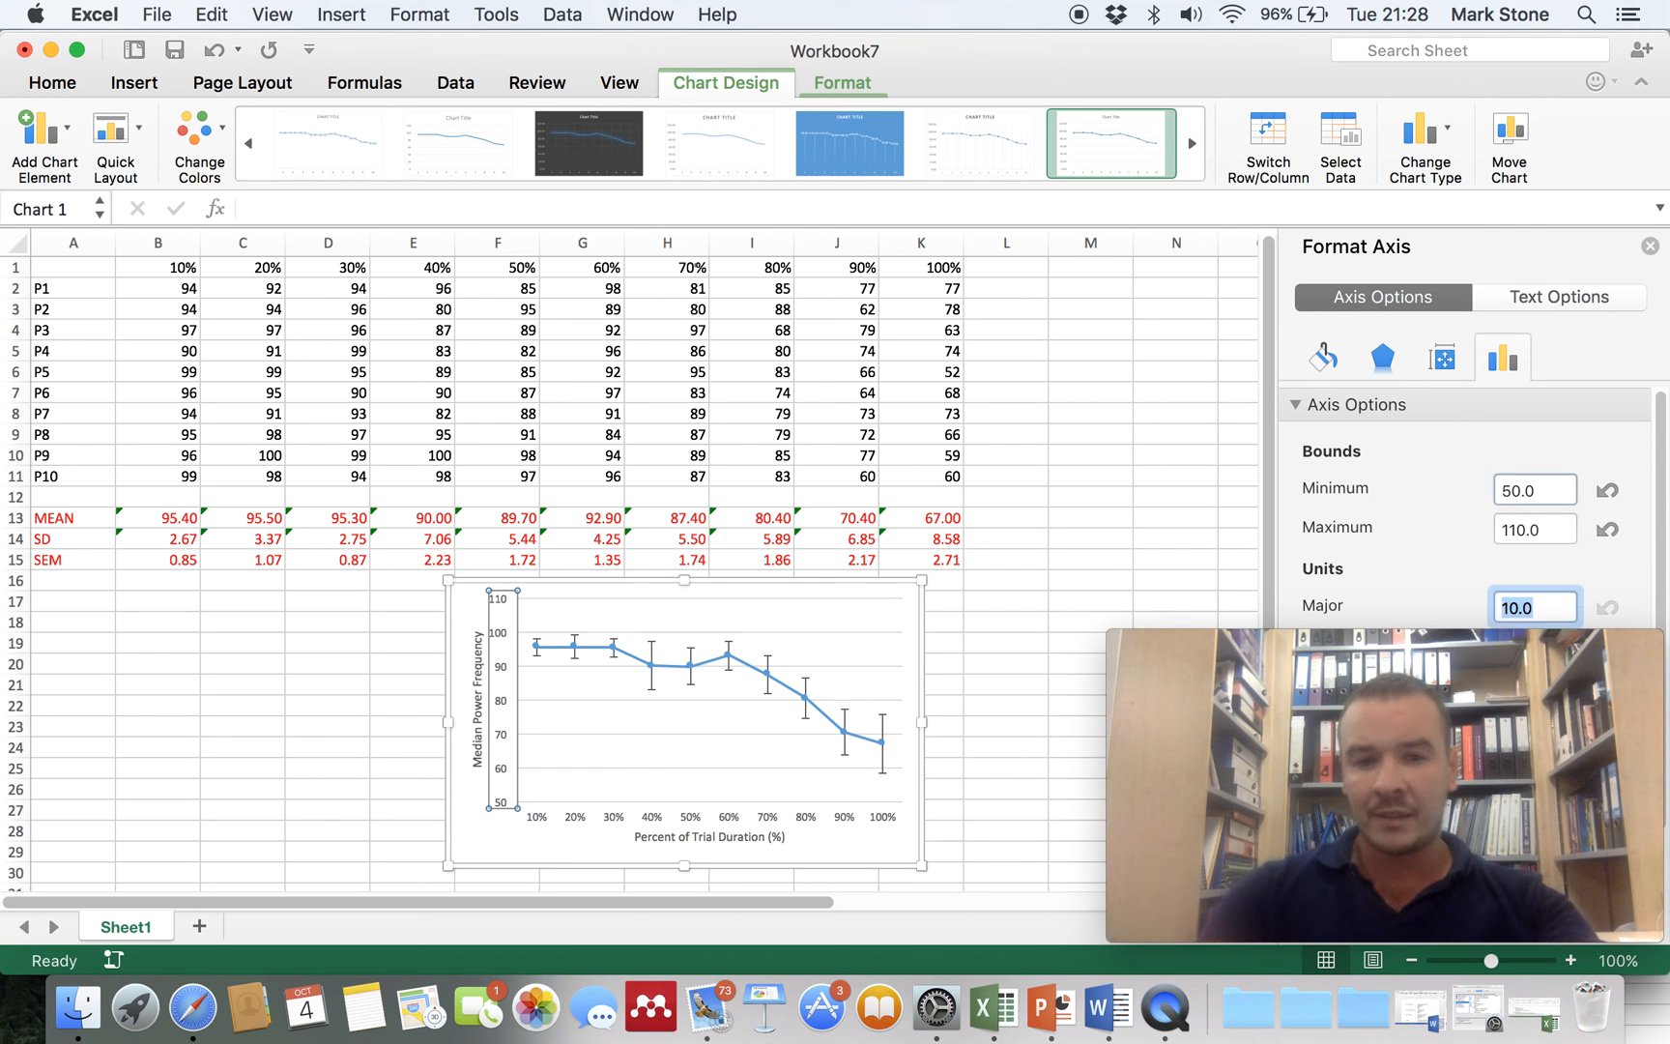
pyautogui.click(1146, 537)
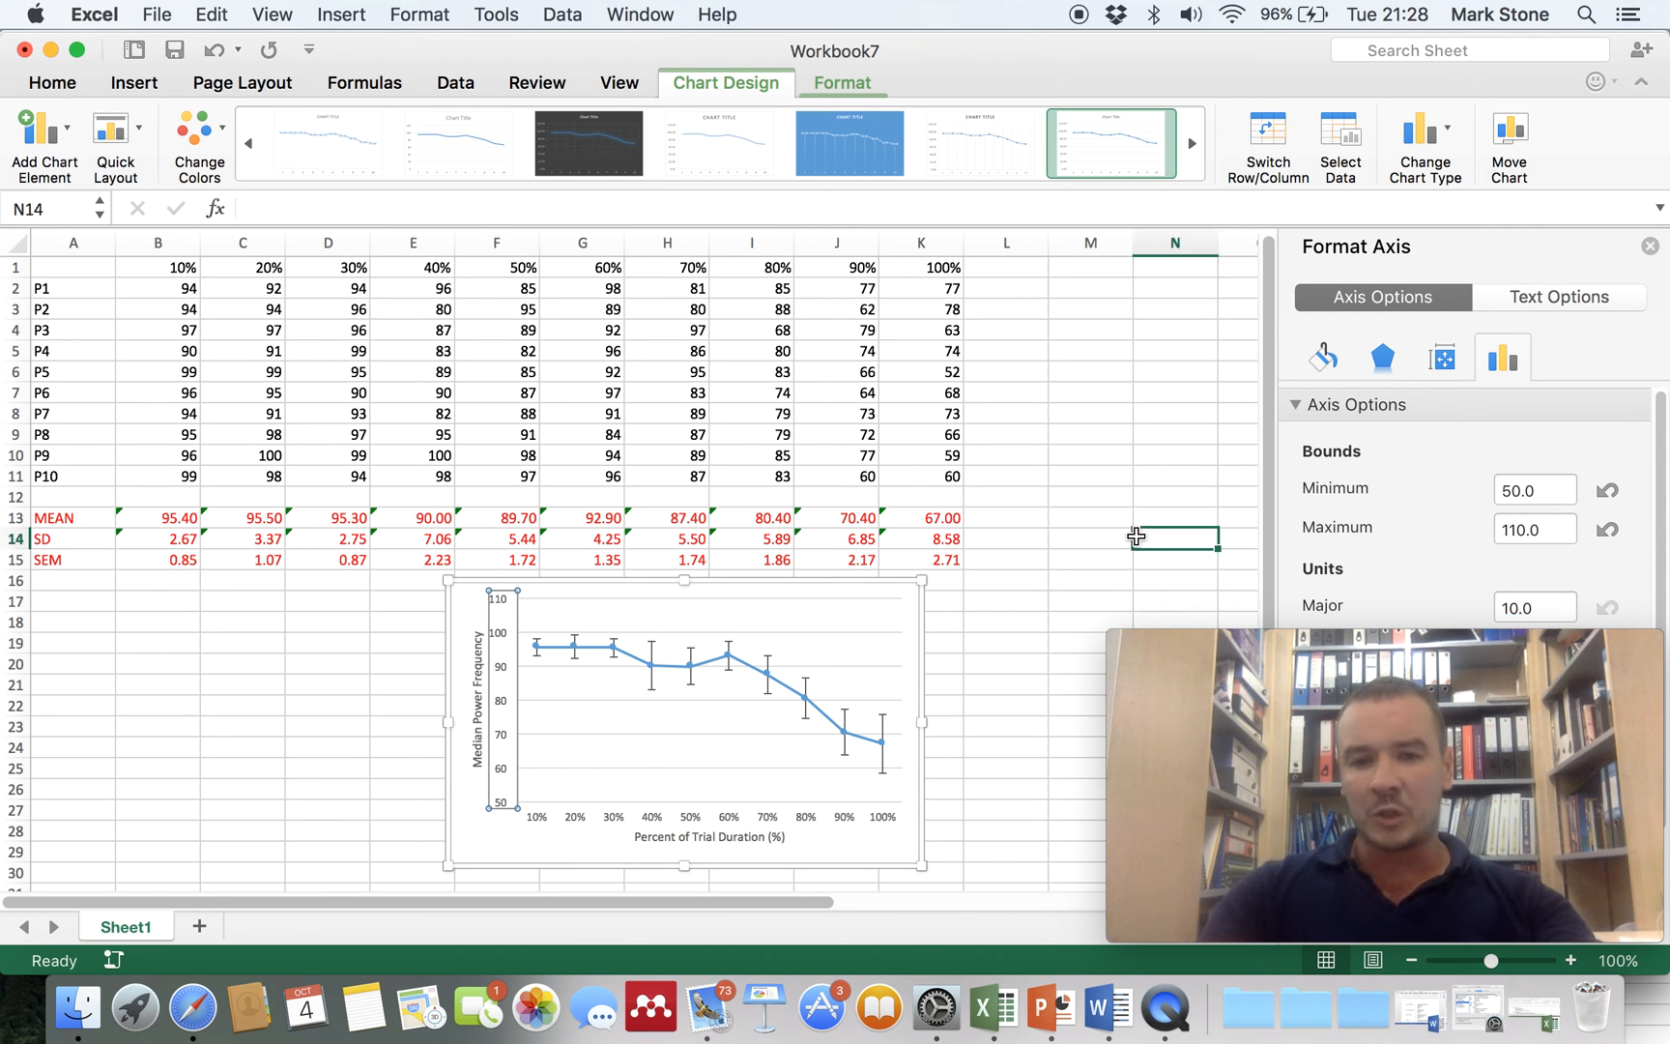
pyautogui.click(1649, 246)
# - Move the chart to the empty cells beside the data, across columns N to S
pyautogui.moveTo(745, 586); pyautogui.dragTo(1431, 276)
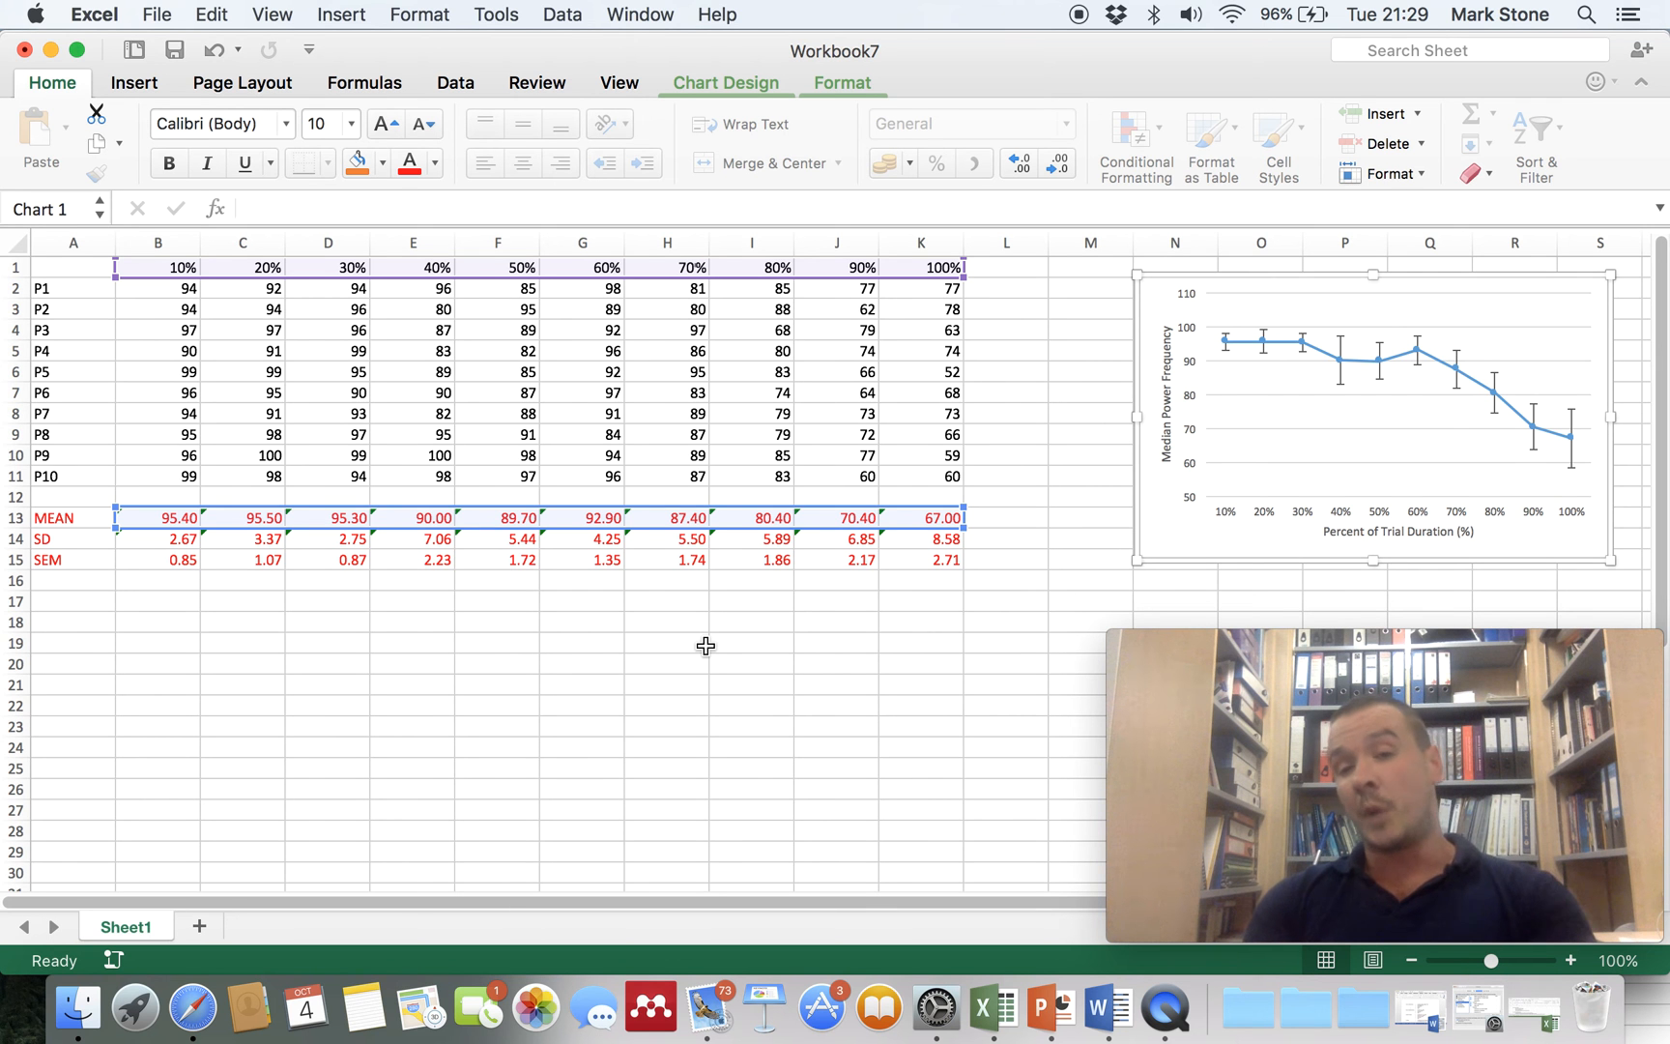
pyautogui.click(153, 601)
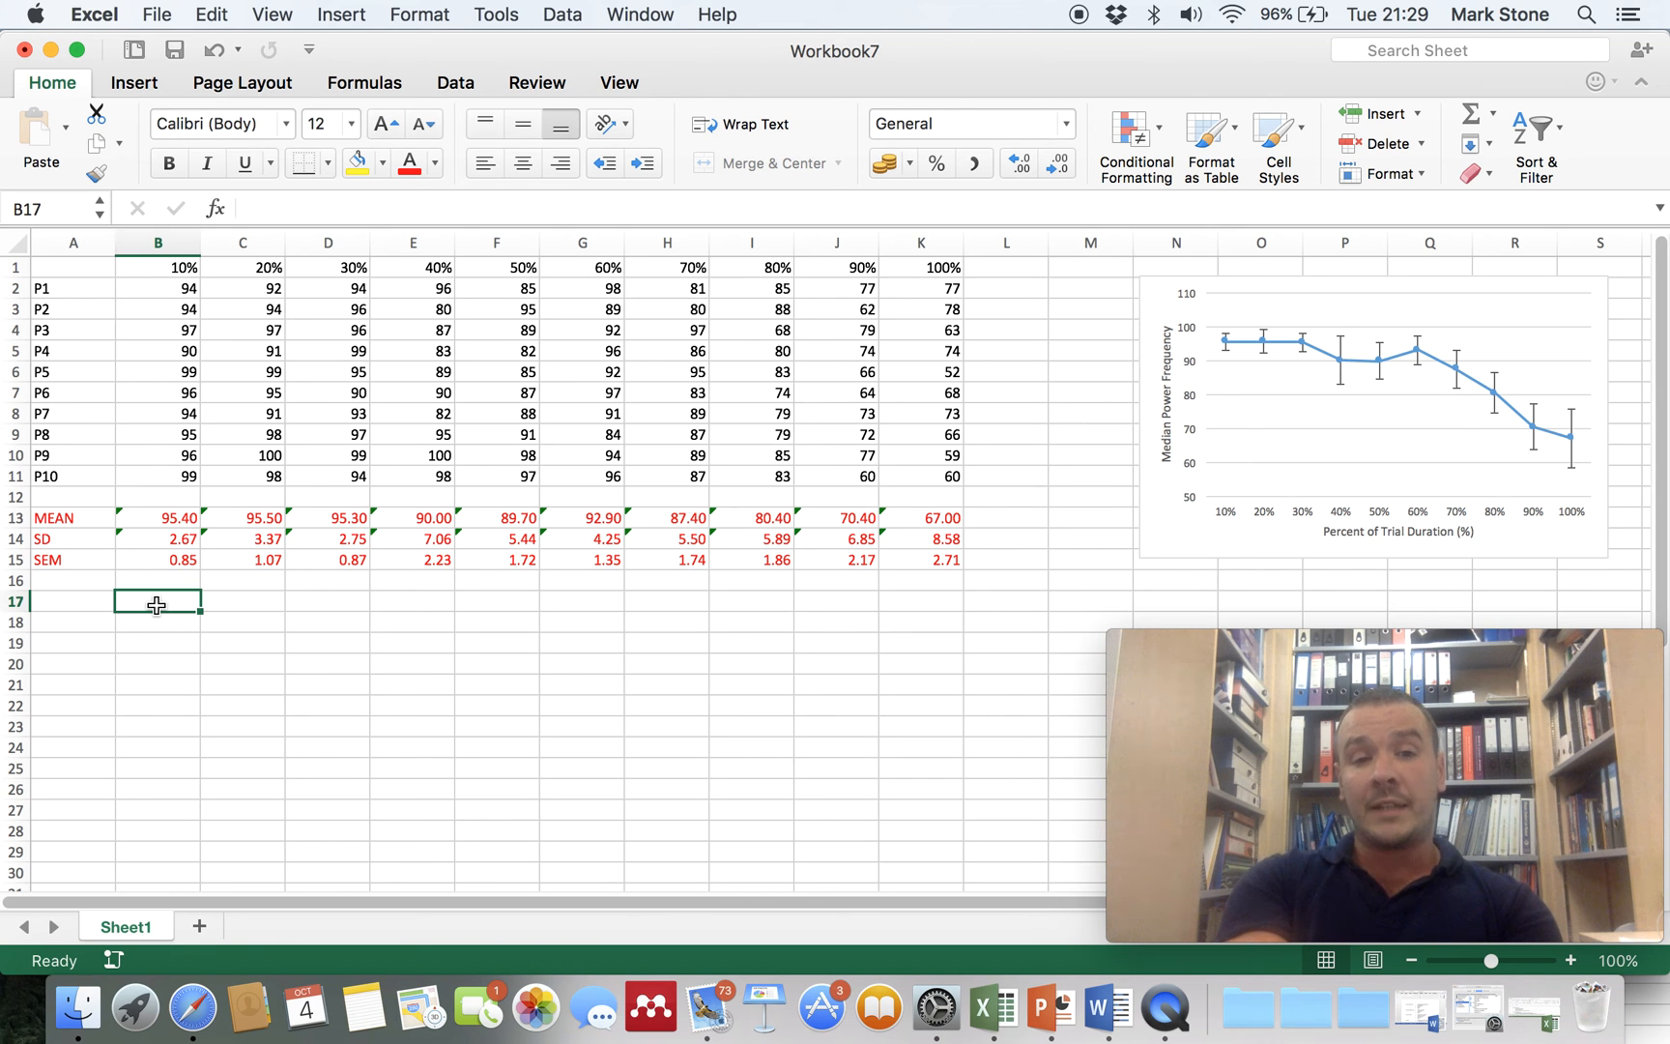
# - Start the Anova: Two-Factor Without Replication data analysis and move its dialog clear of the data
pyautogui.click(450, 84)
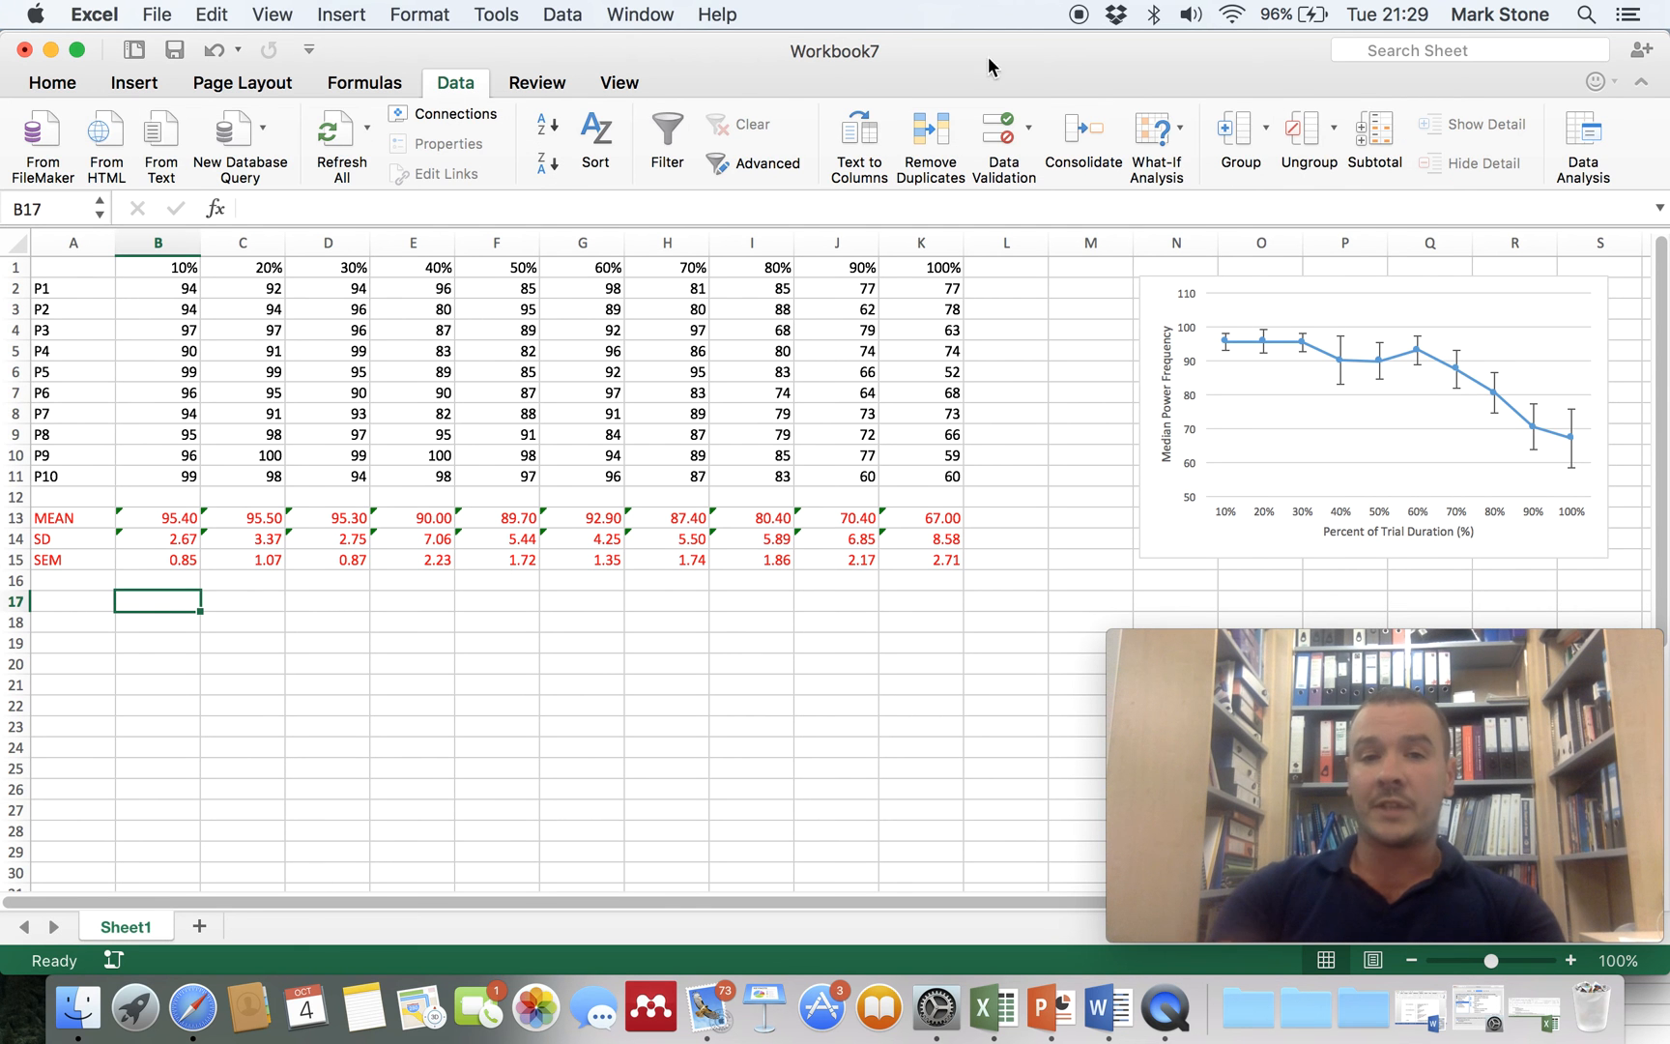
pyautogui.click(1585, 135)
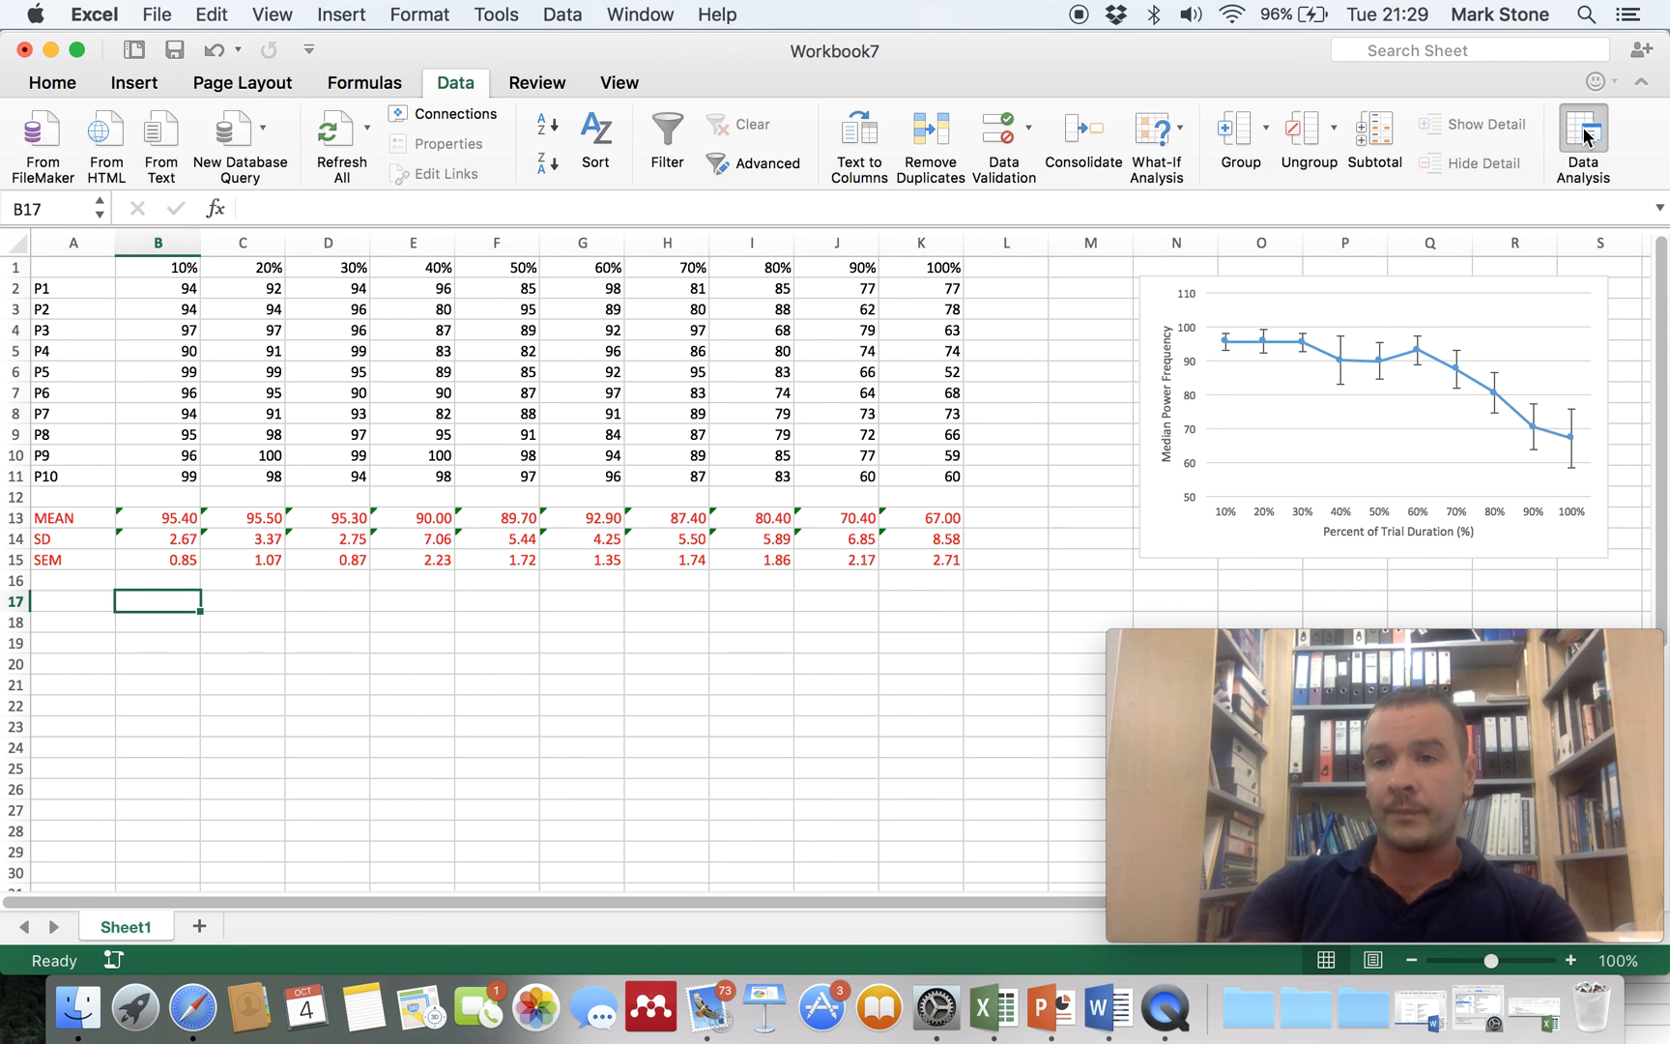
pyautogui.scroll(2, 468, 611)
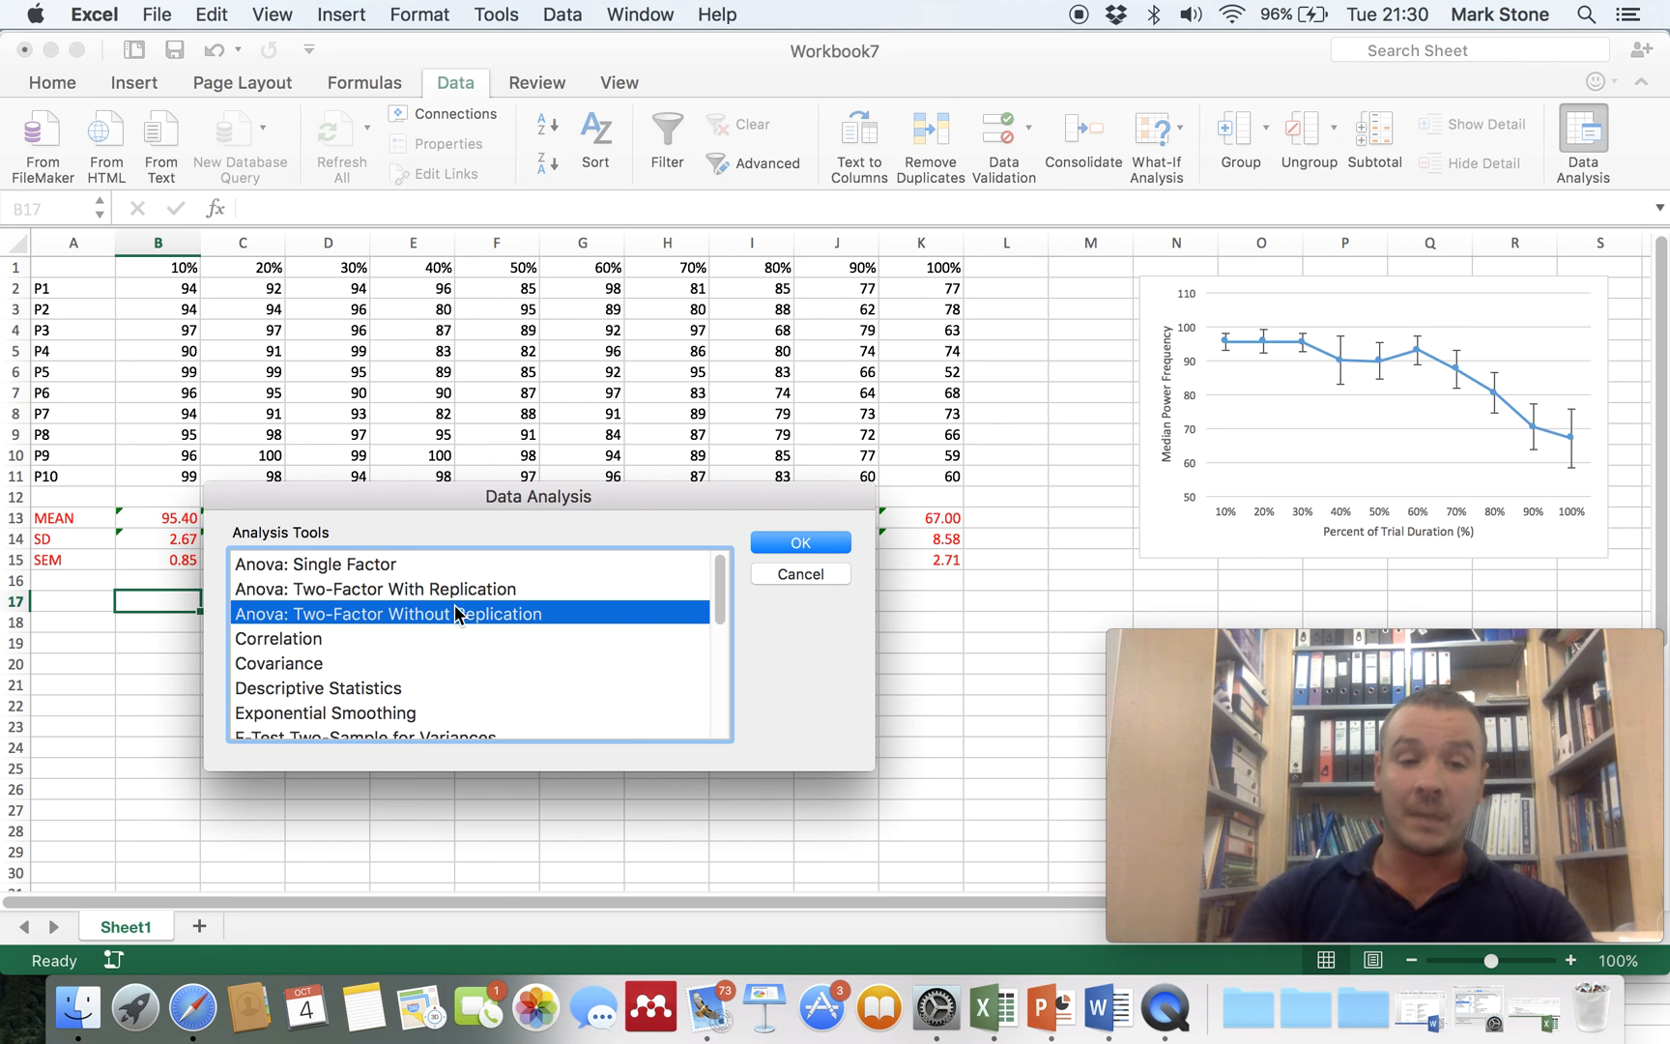
pyautogui.click(829, 543)
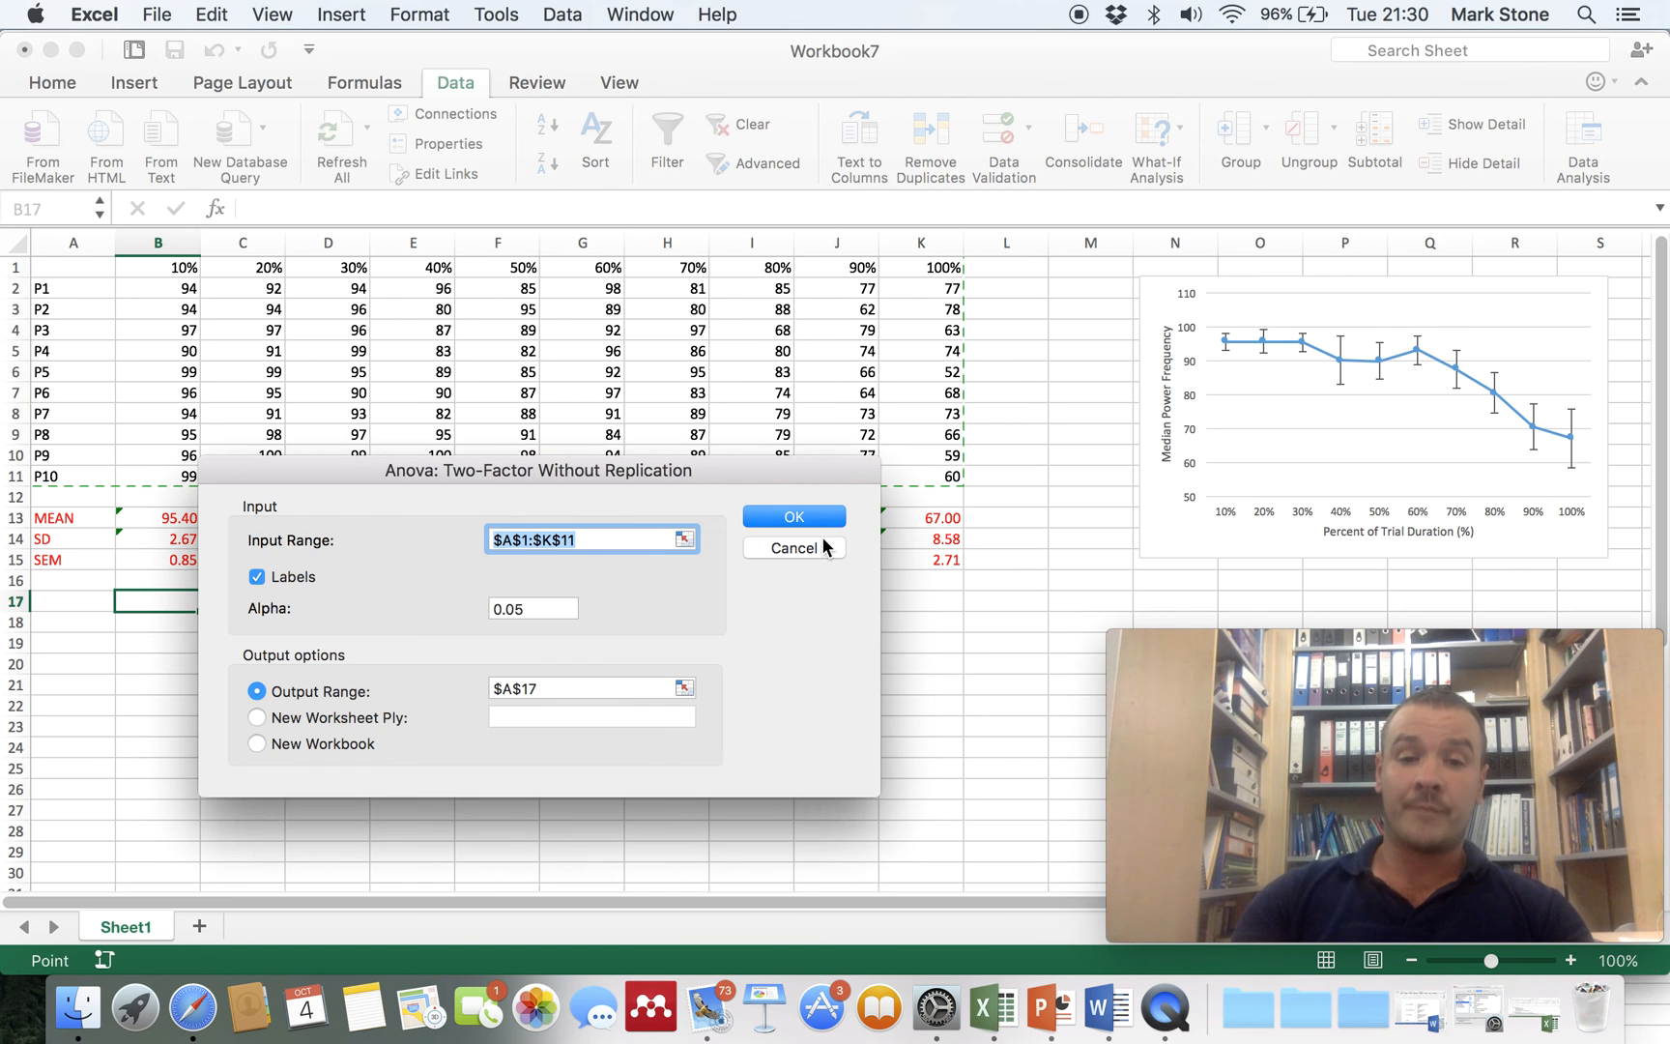
pyautogui.moveTo(612, 469); pyautogui.dragTo(784, 577)
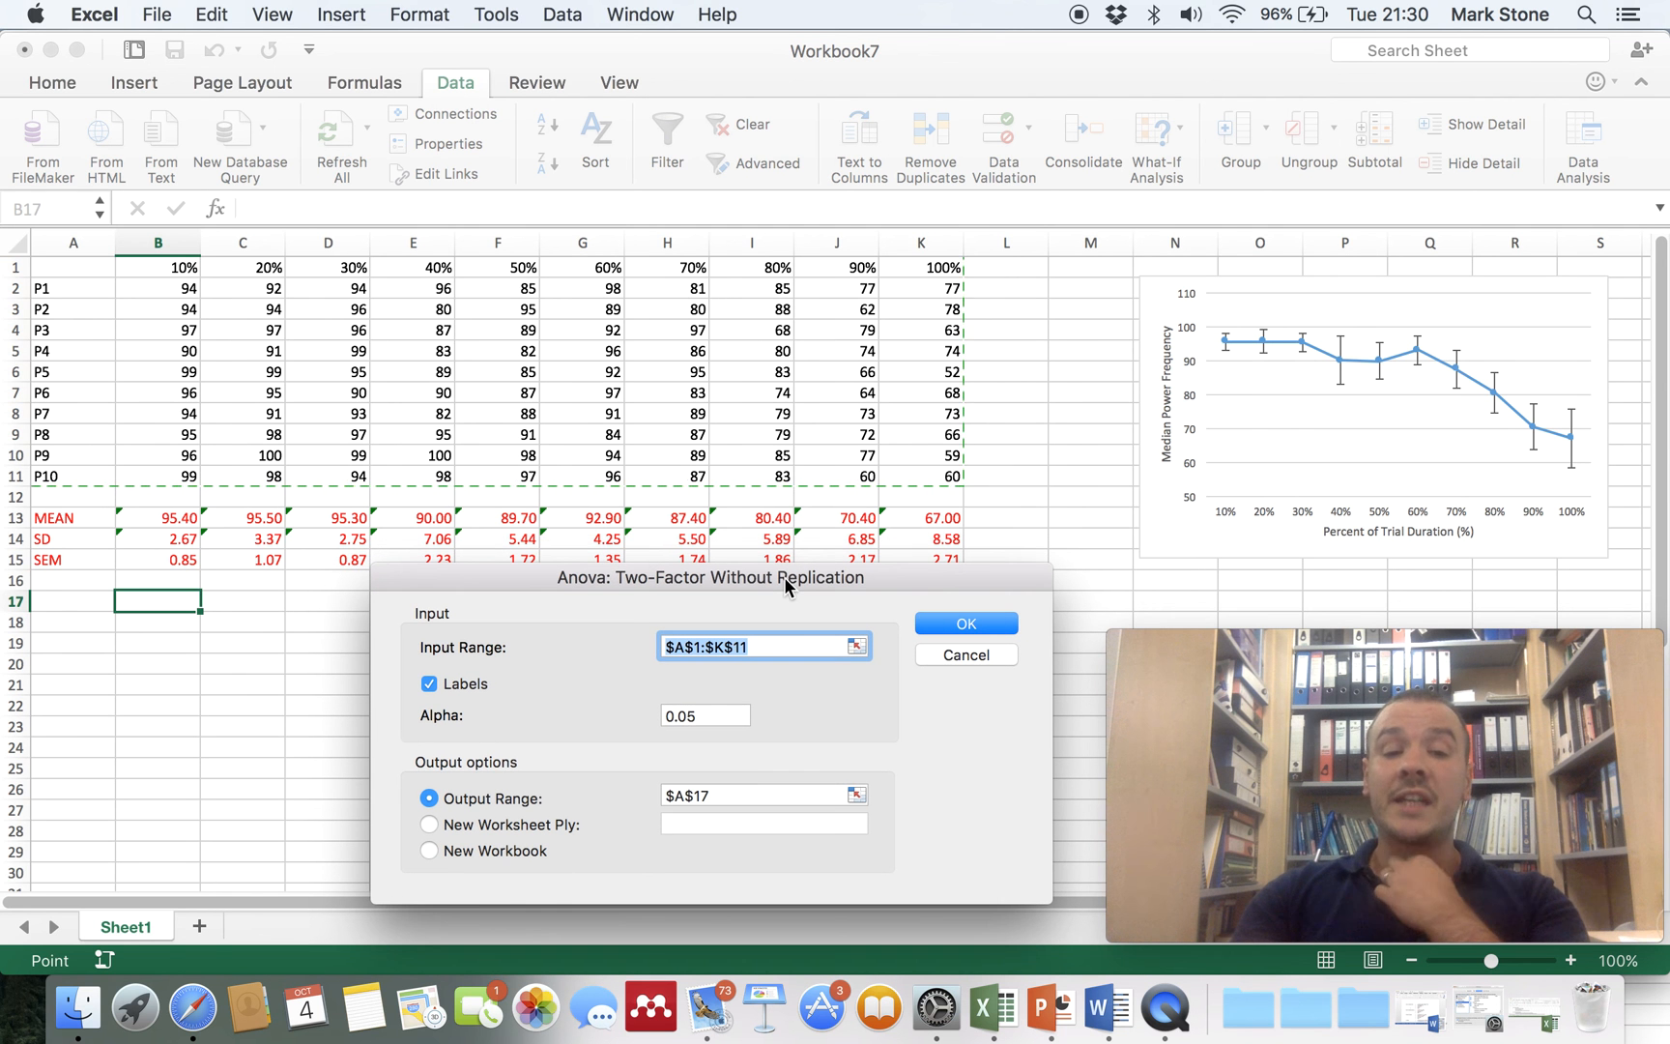
# - Set the ANOVA input range to A1:K11, including the participant and percentage labels
pyautogui.click(856, 646)
pyautogui.moveTo(79, 269); pyautogui.dragTo(959, 491)
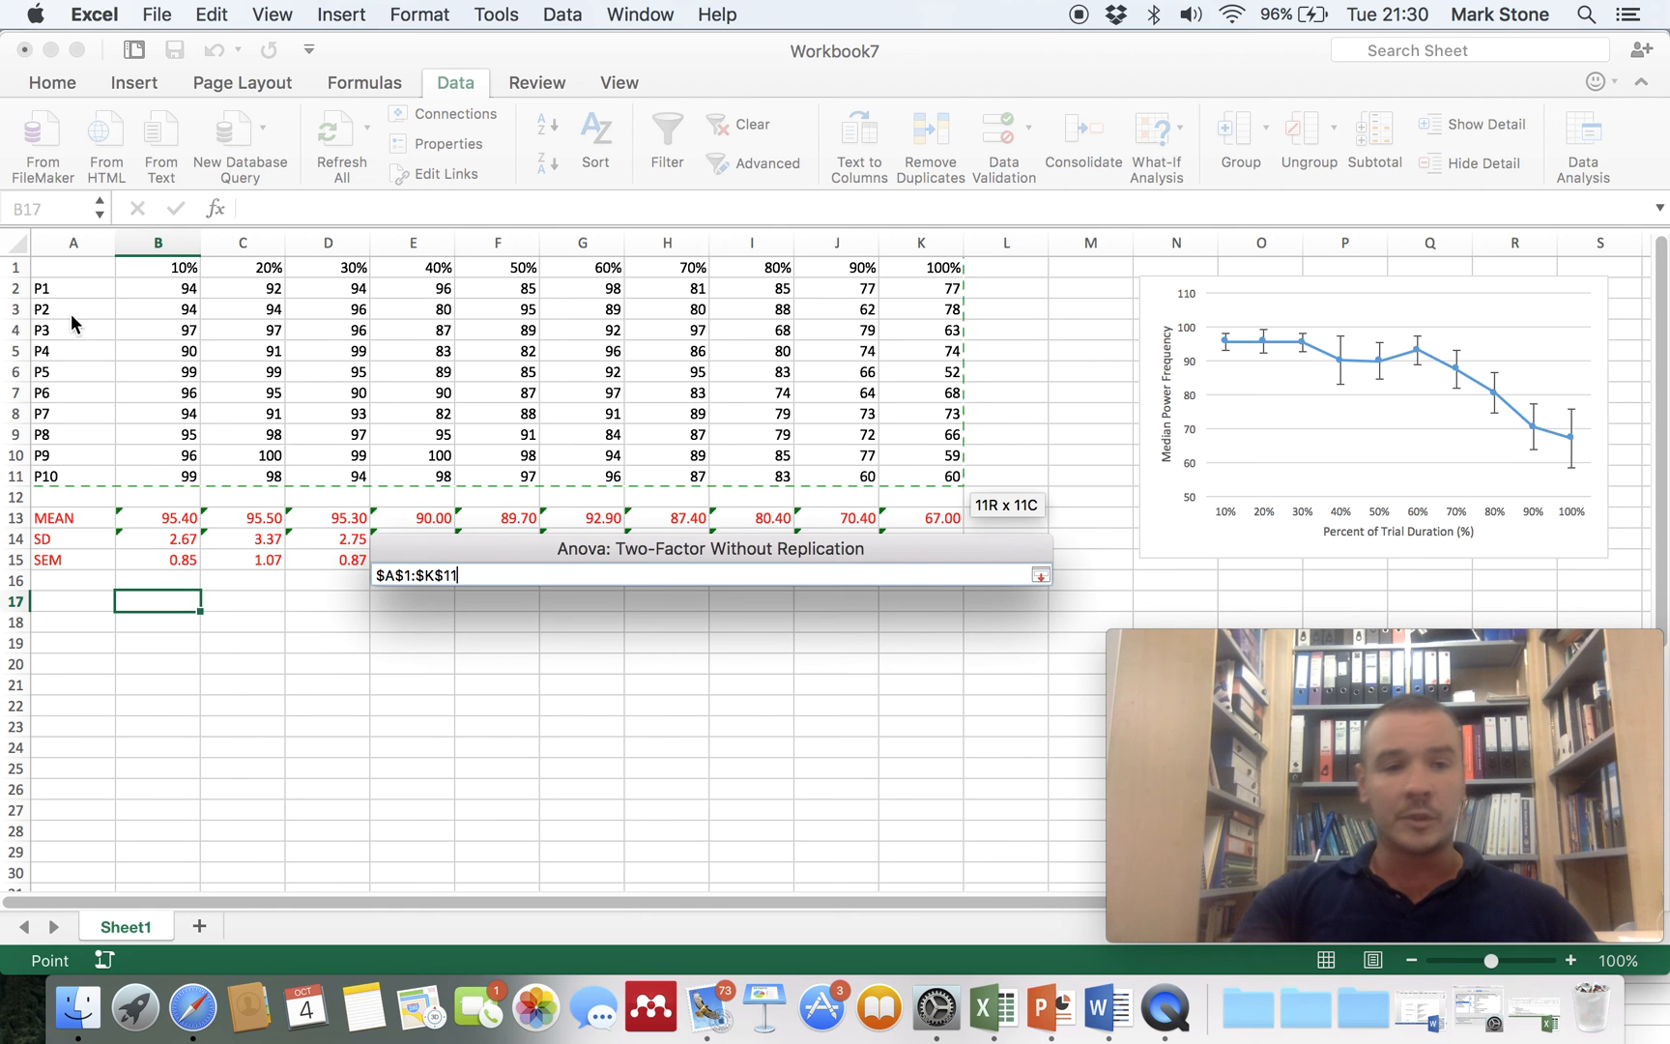
pyautogui.click(1041, 575)
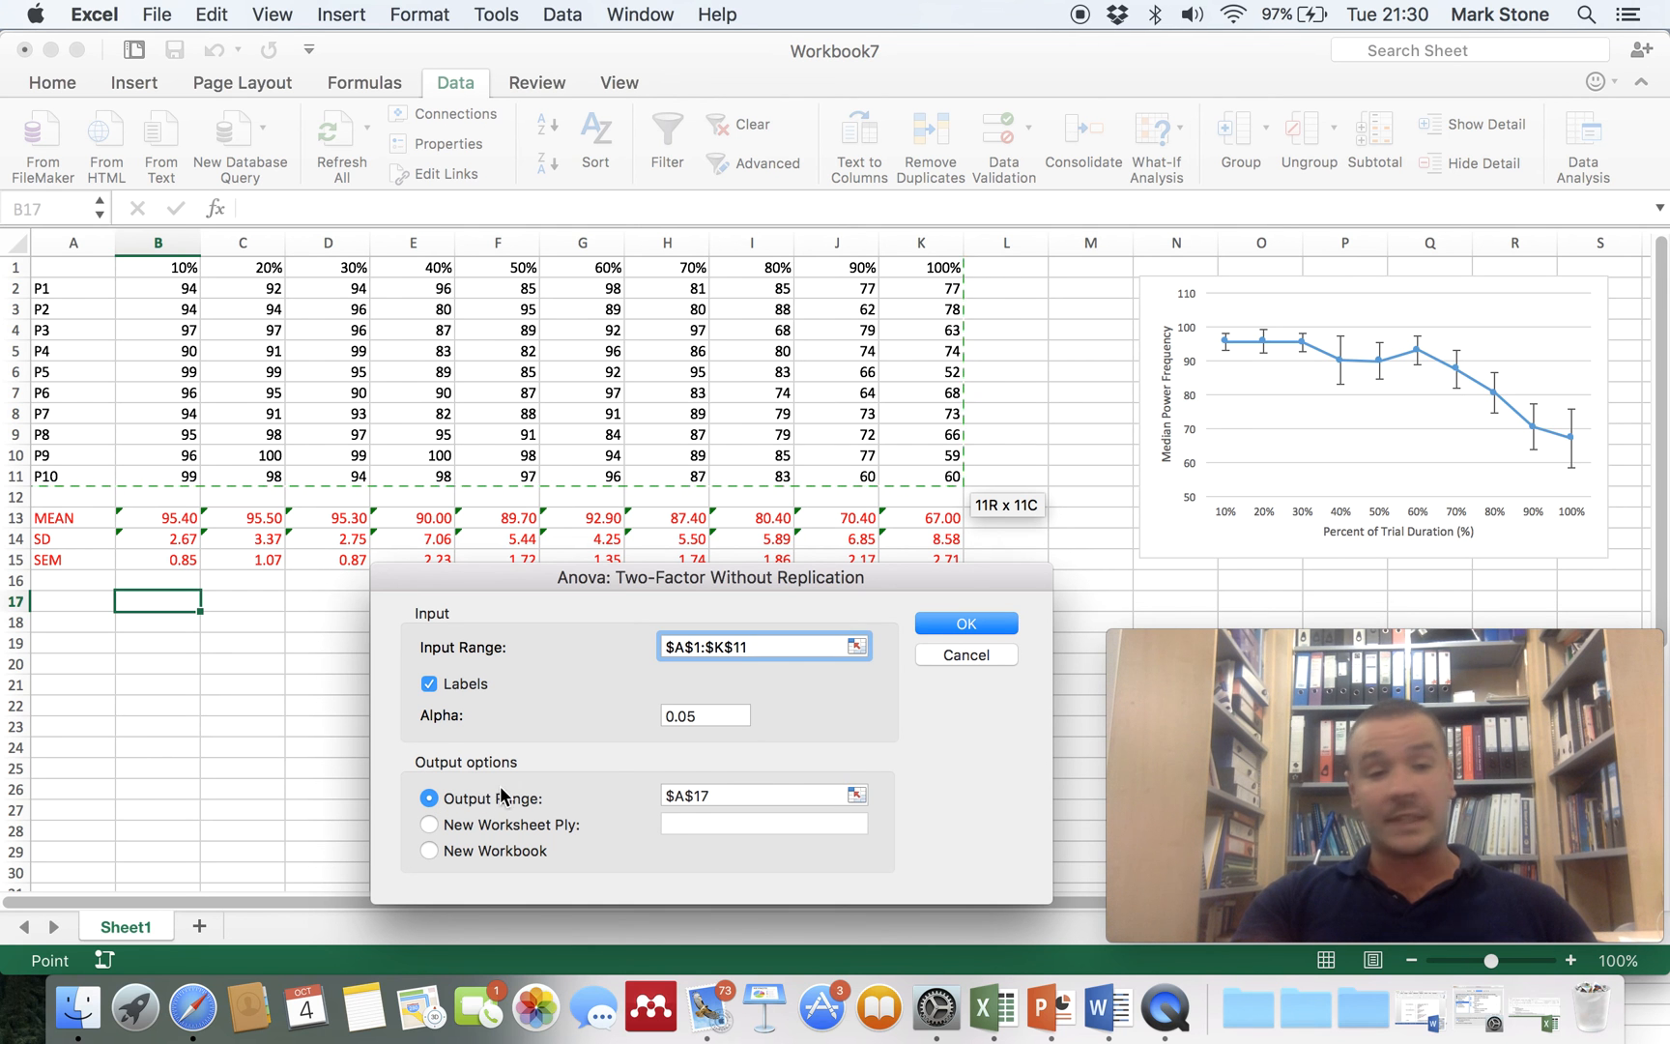
# - Set the ANOVA output range to A17 and run the analysis
pyautogui.click(857, 794)
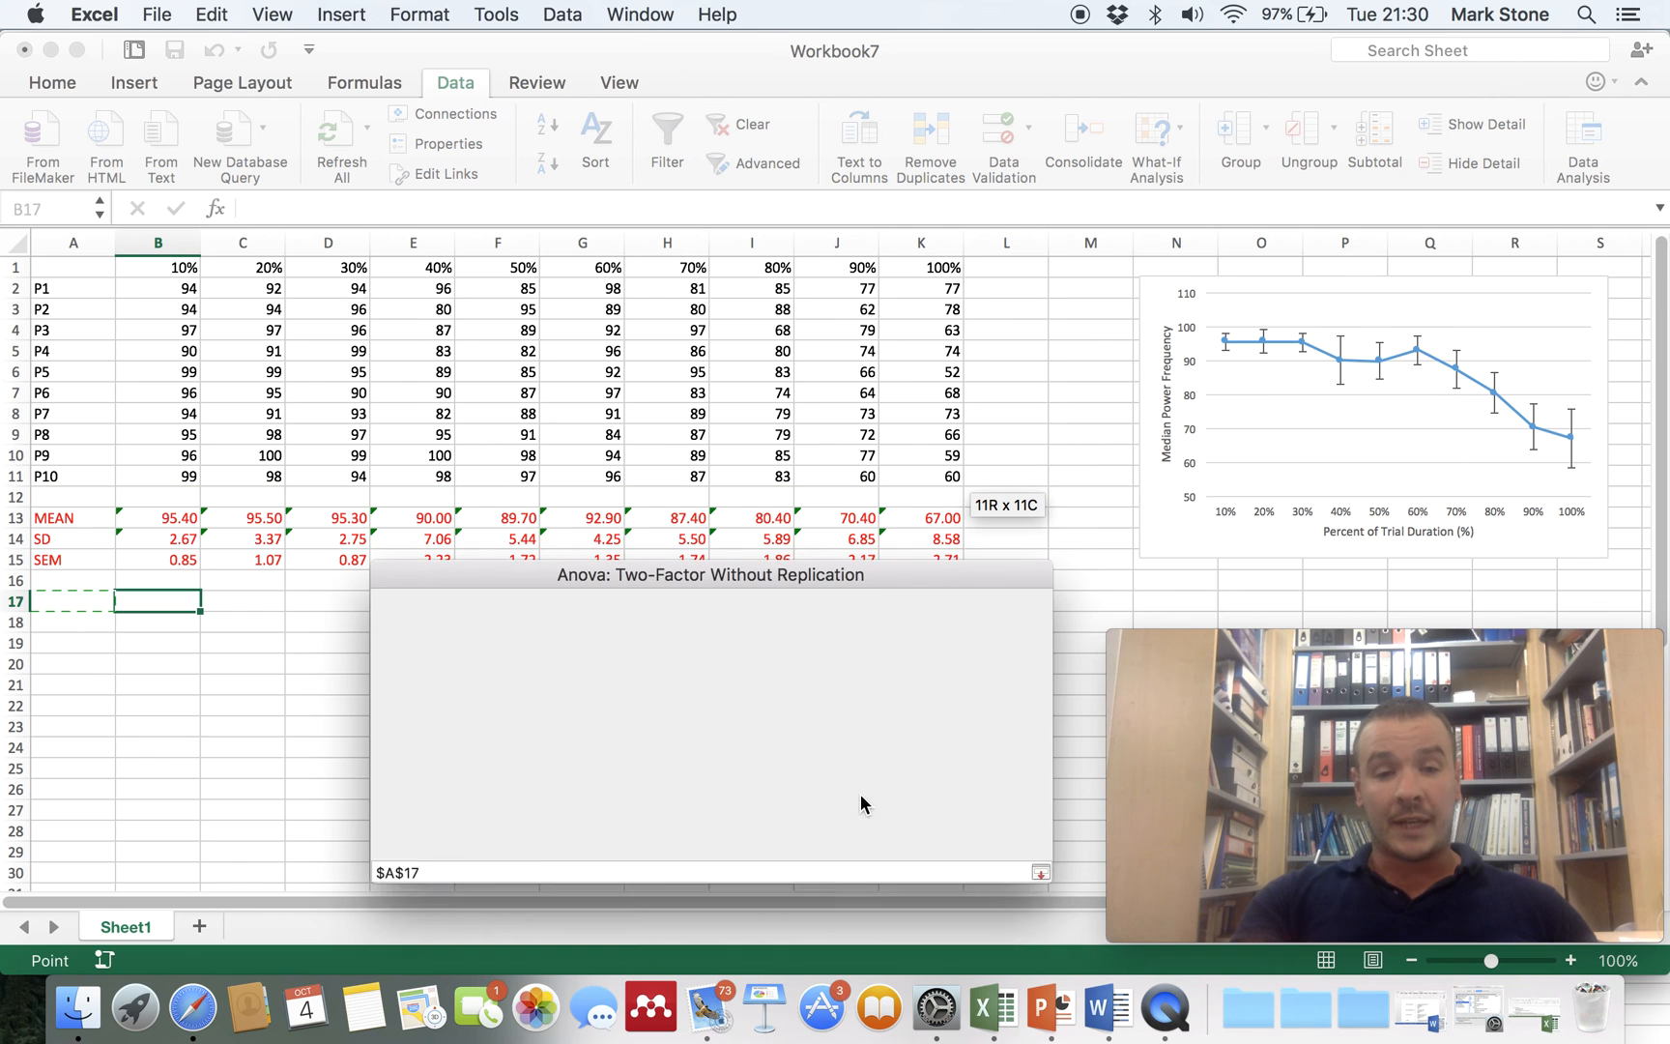
pyautogui.click(65, 600)
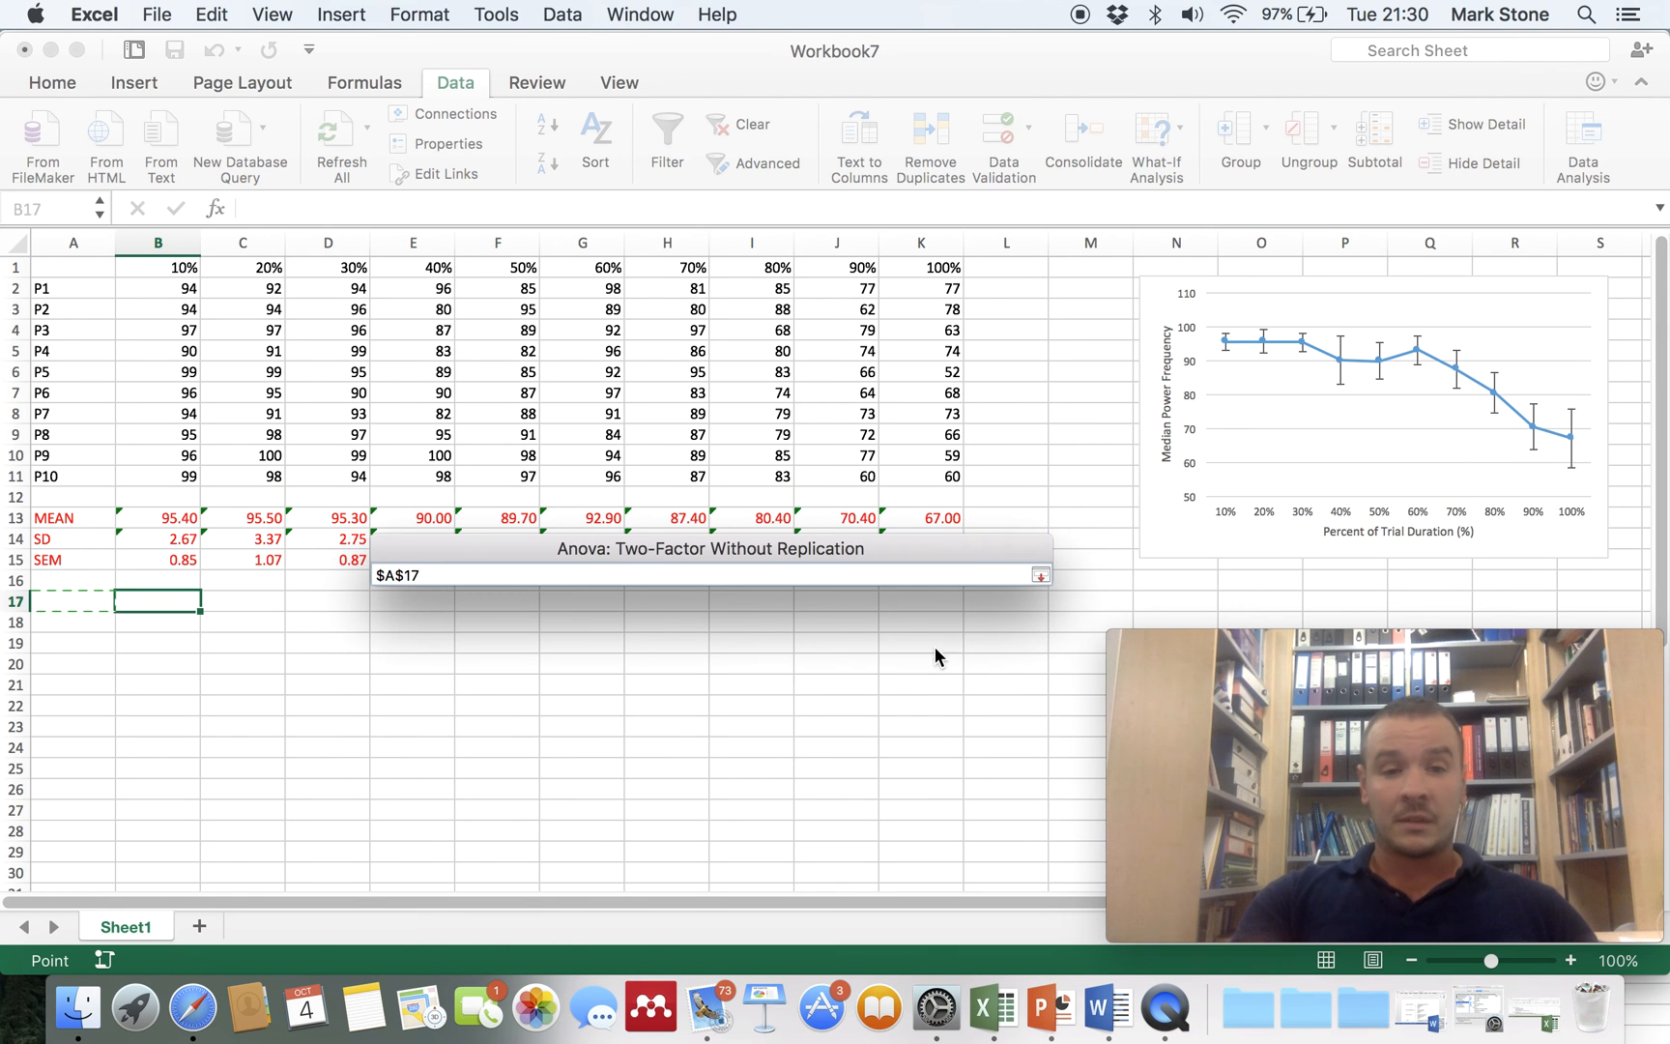
pyautogui.click(1041, 575)
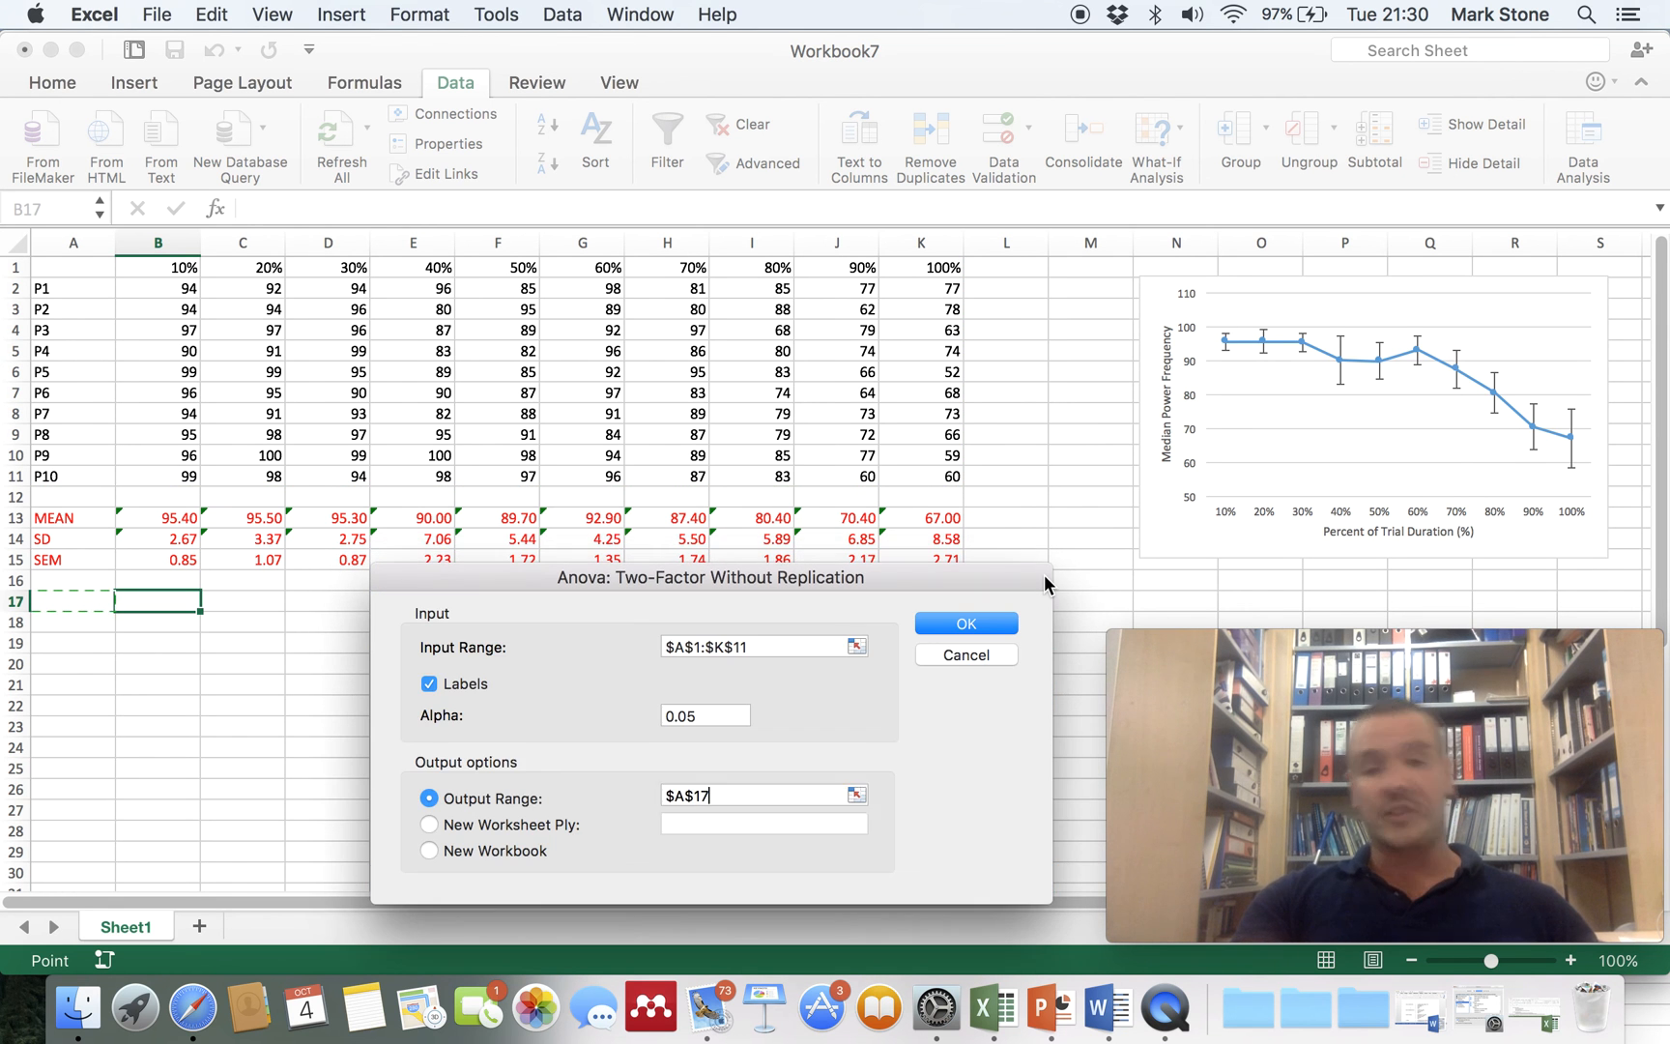
pyautogui.click(966, 623)
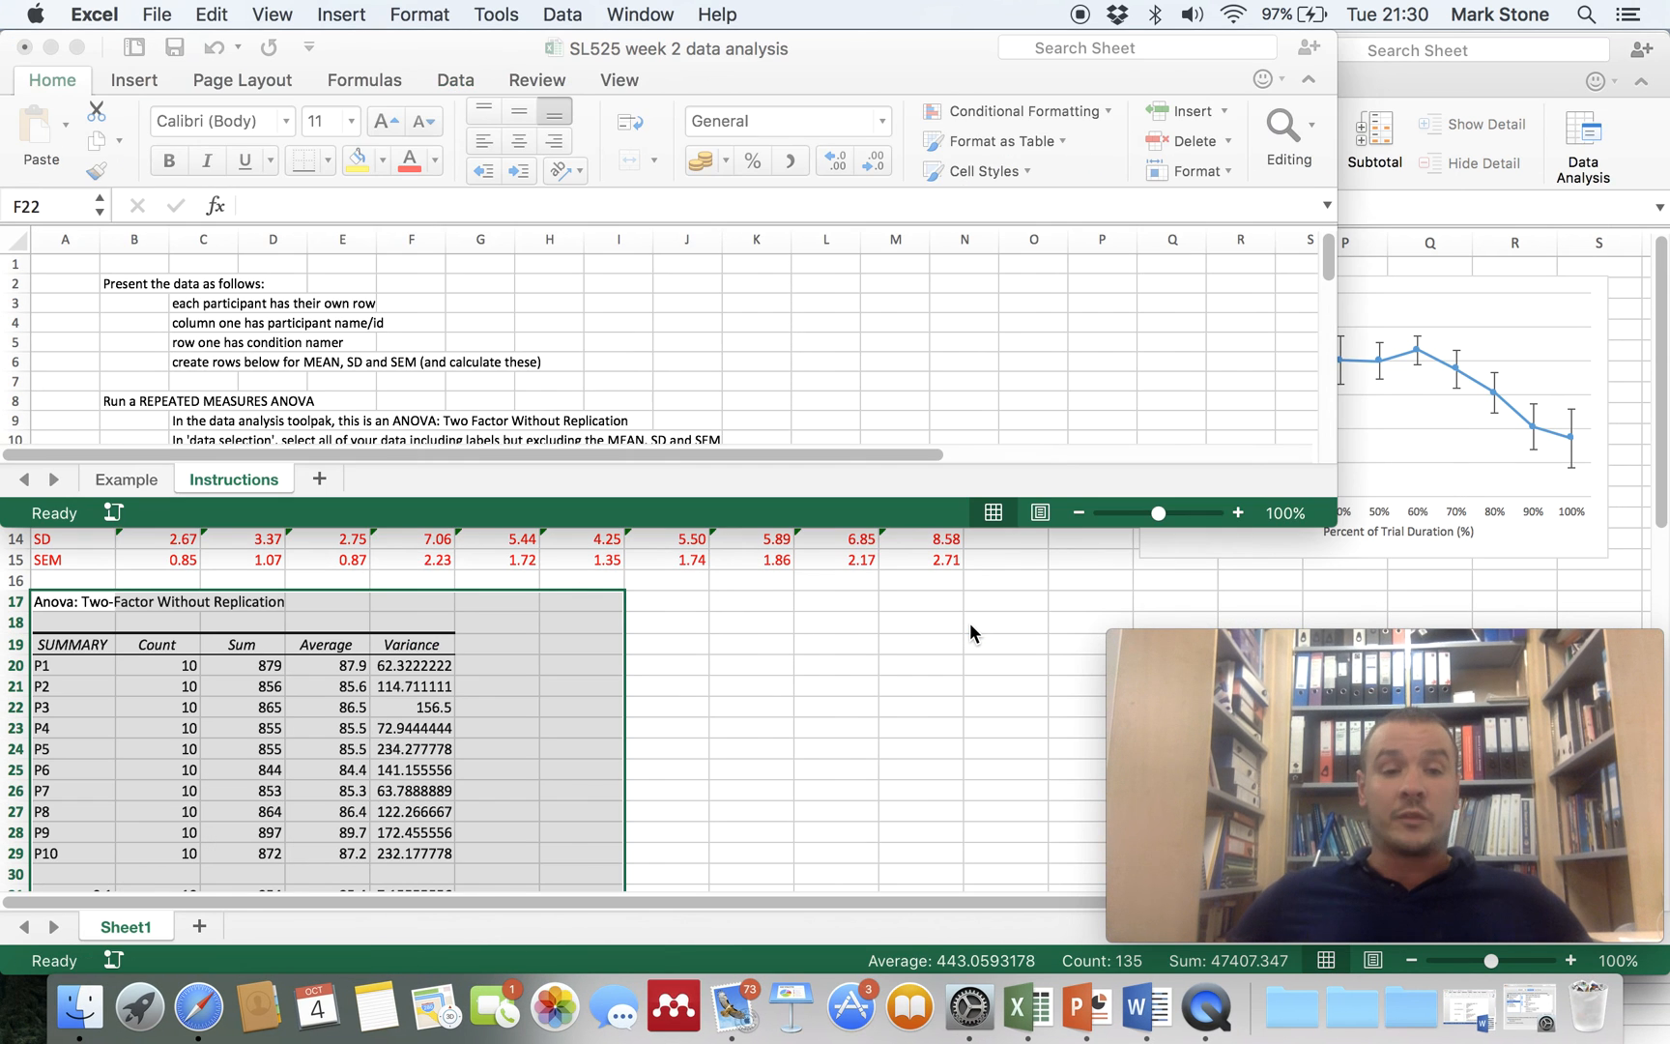
# - Minimise the SL525 week 2 data analysis workbook and view the ANOVA results table in Workbook7
pyautogui.click(50, 47)
pyautogui.scroll(-8, 797, 682)
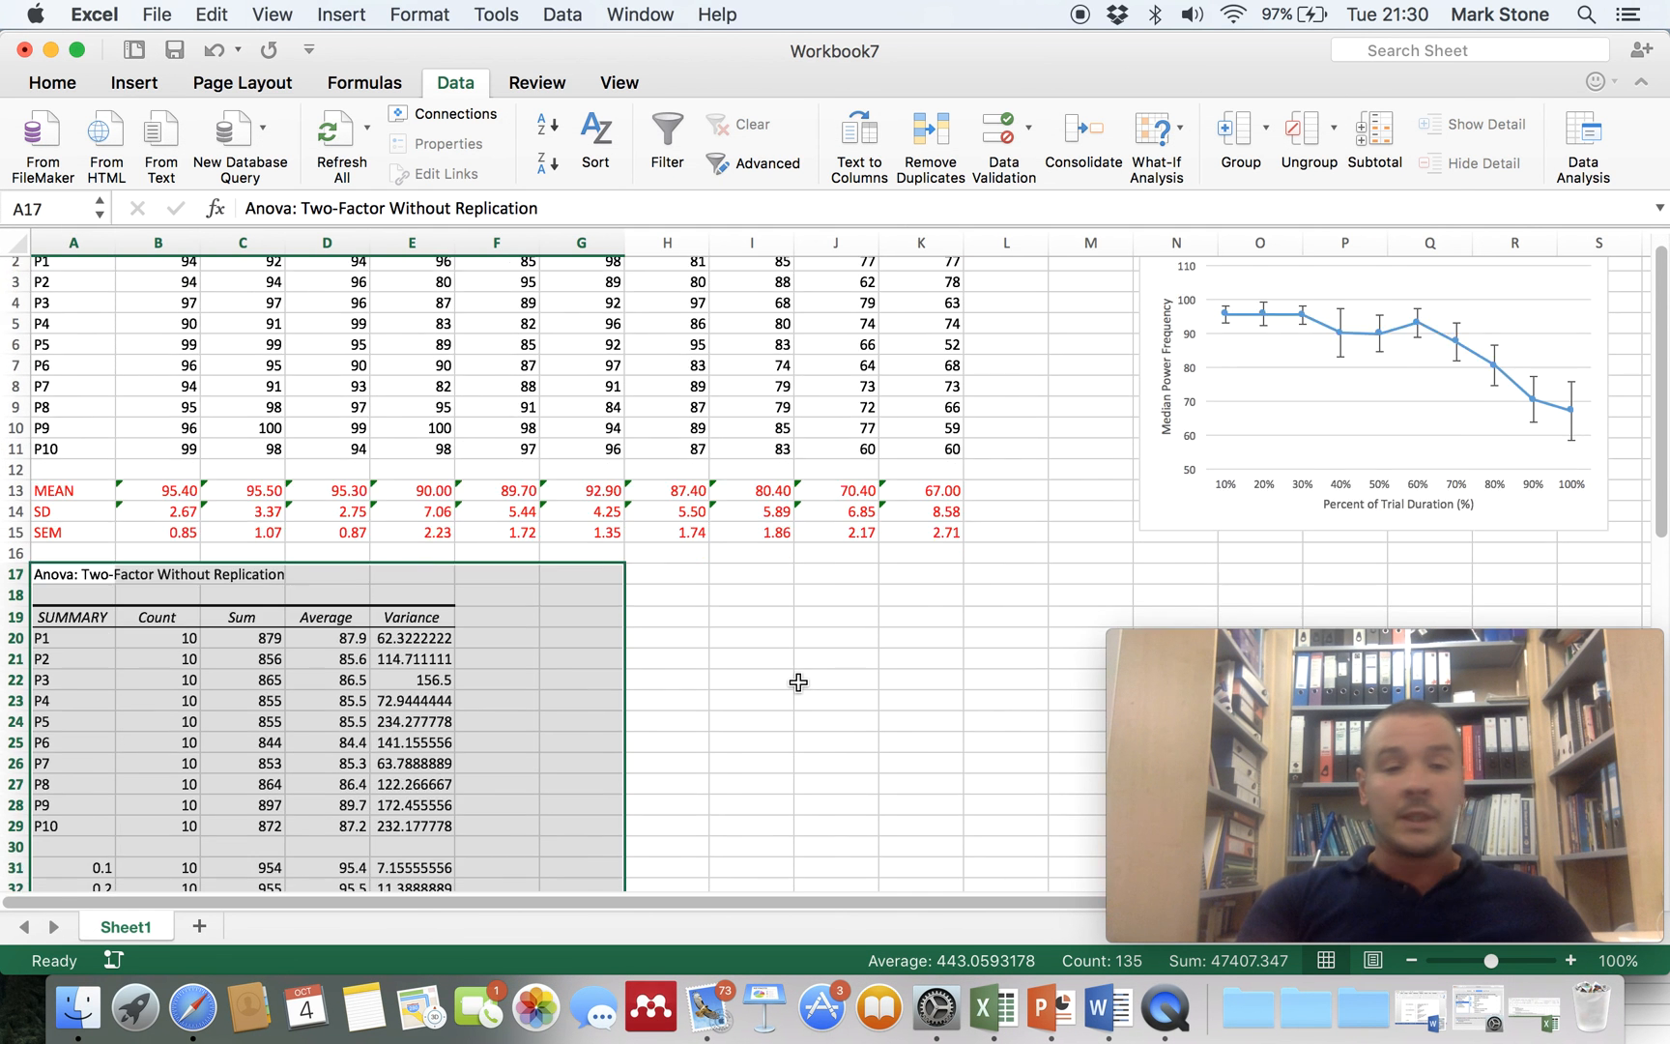
pyautogui.scroll(-5, 797, 682)
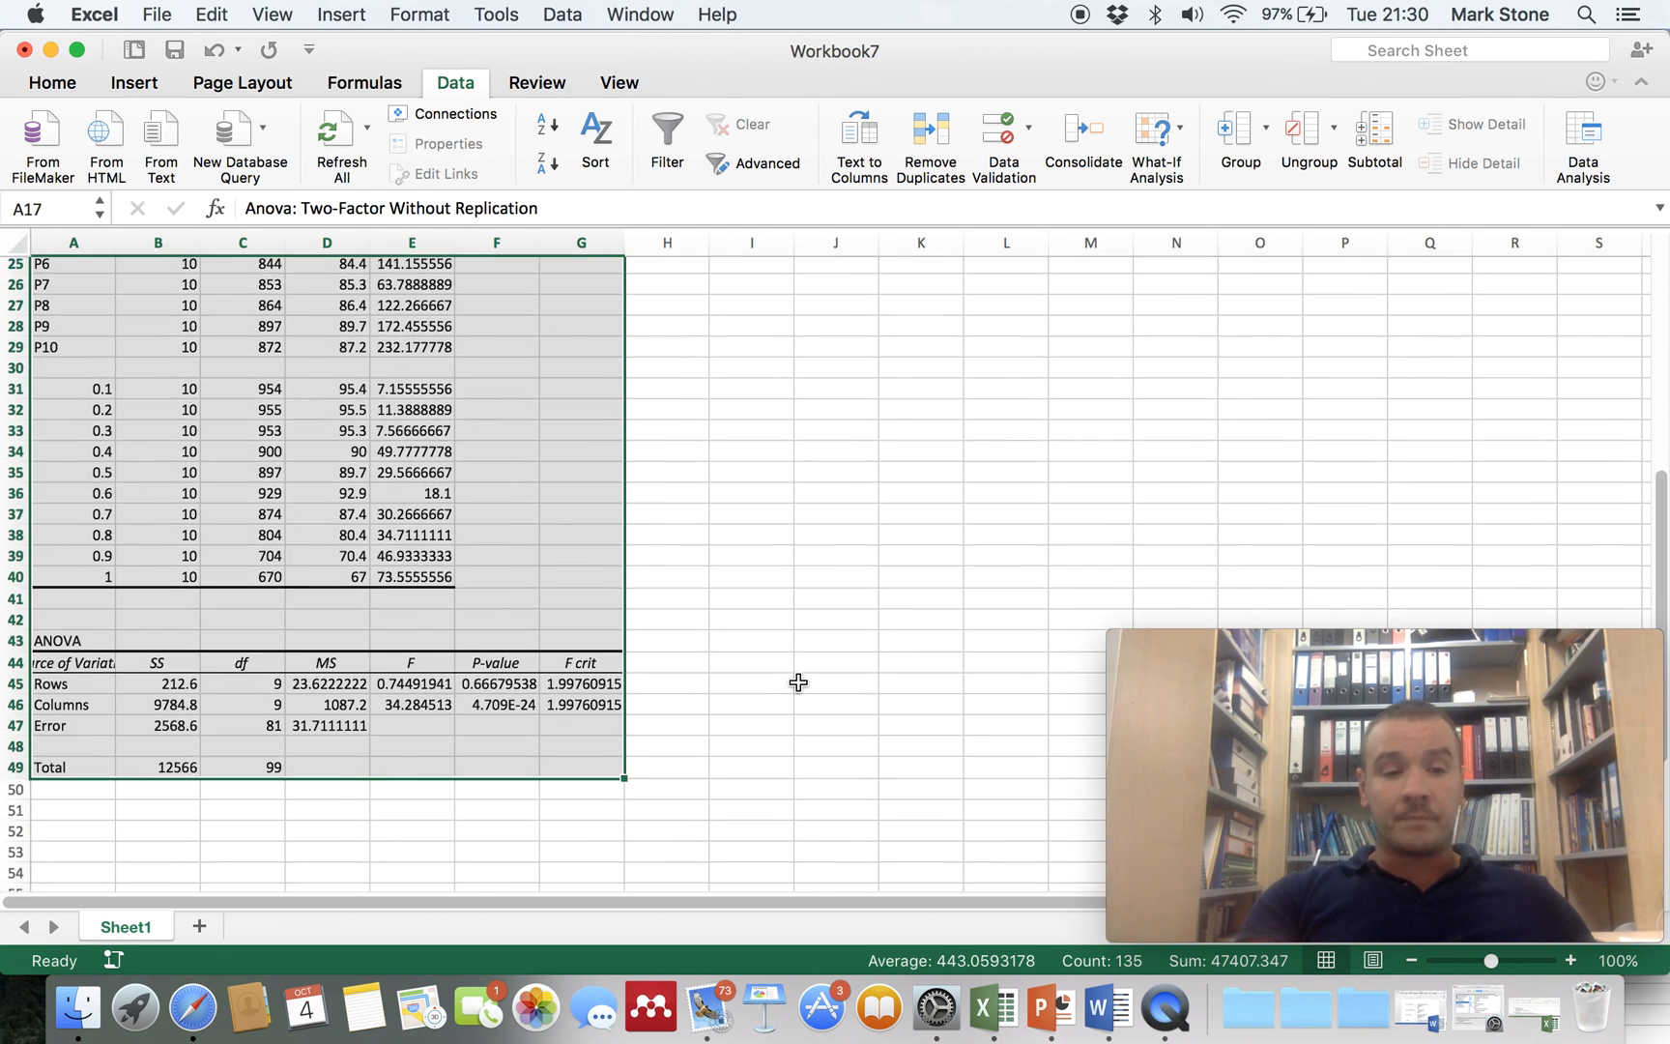
# - Review the ANOVA output by selecting the summary block A17:E40 and the ANOVA table A43:G49
pyautogui.scroll(9, 797, 683)
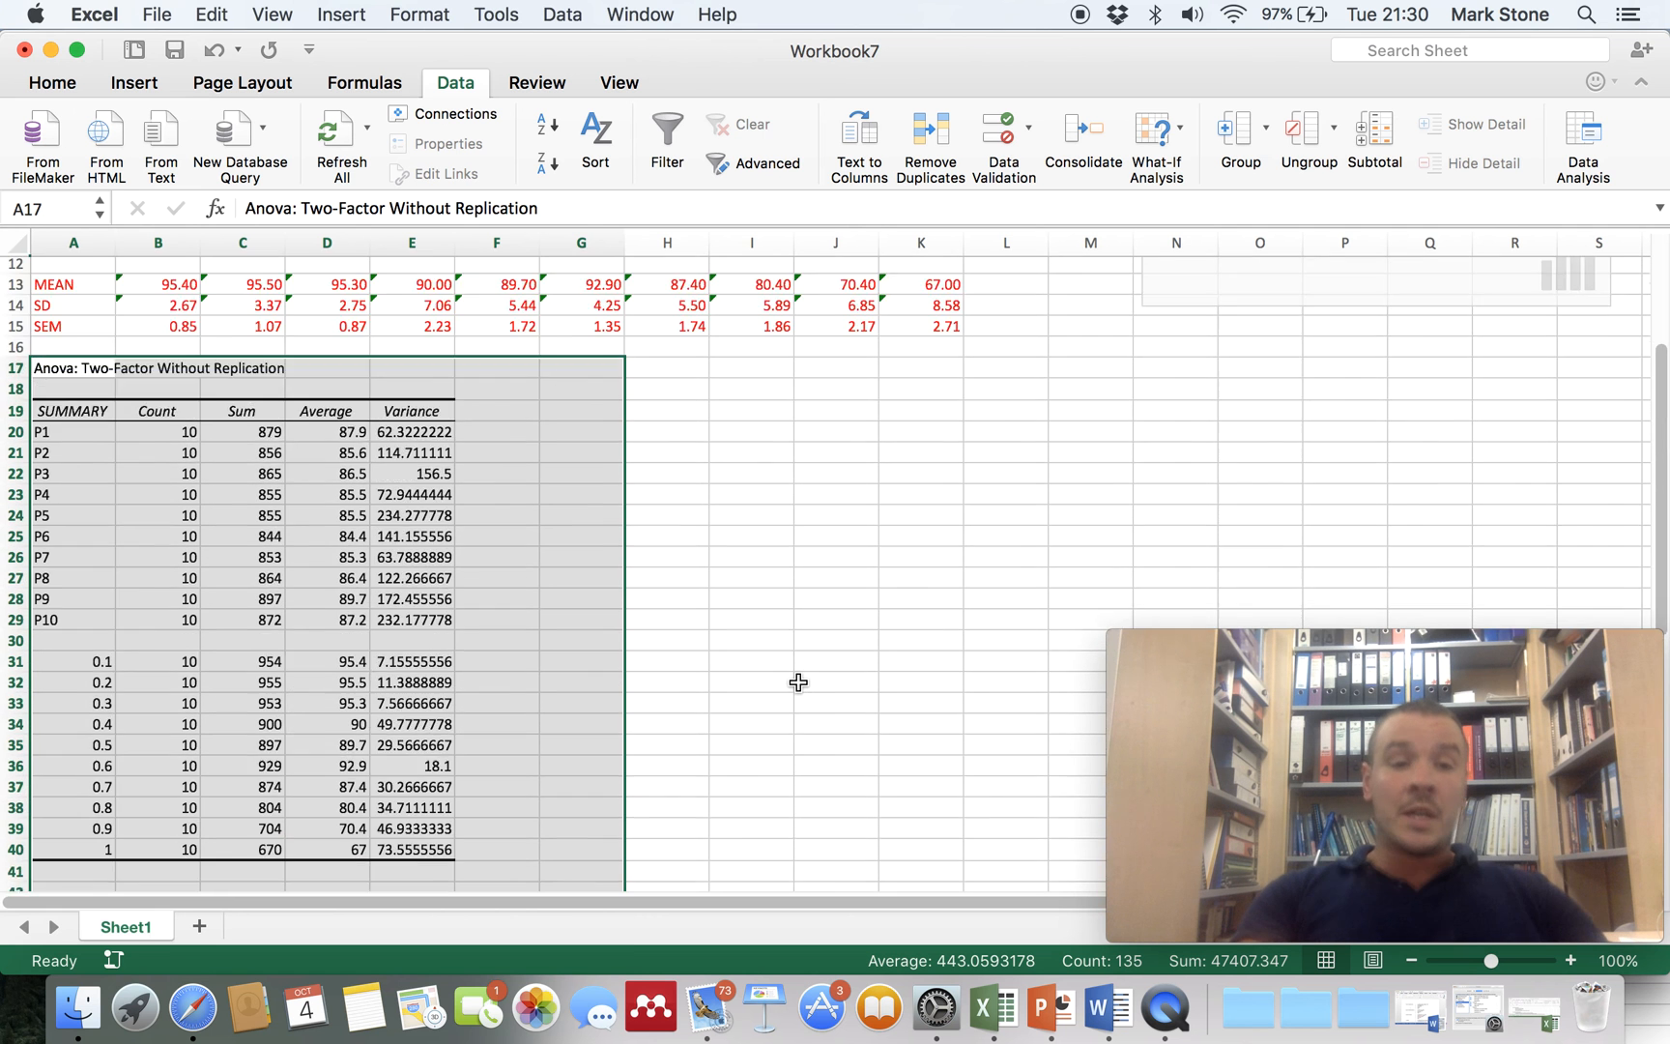
pyautogui.scroll(-3, 797, 682)
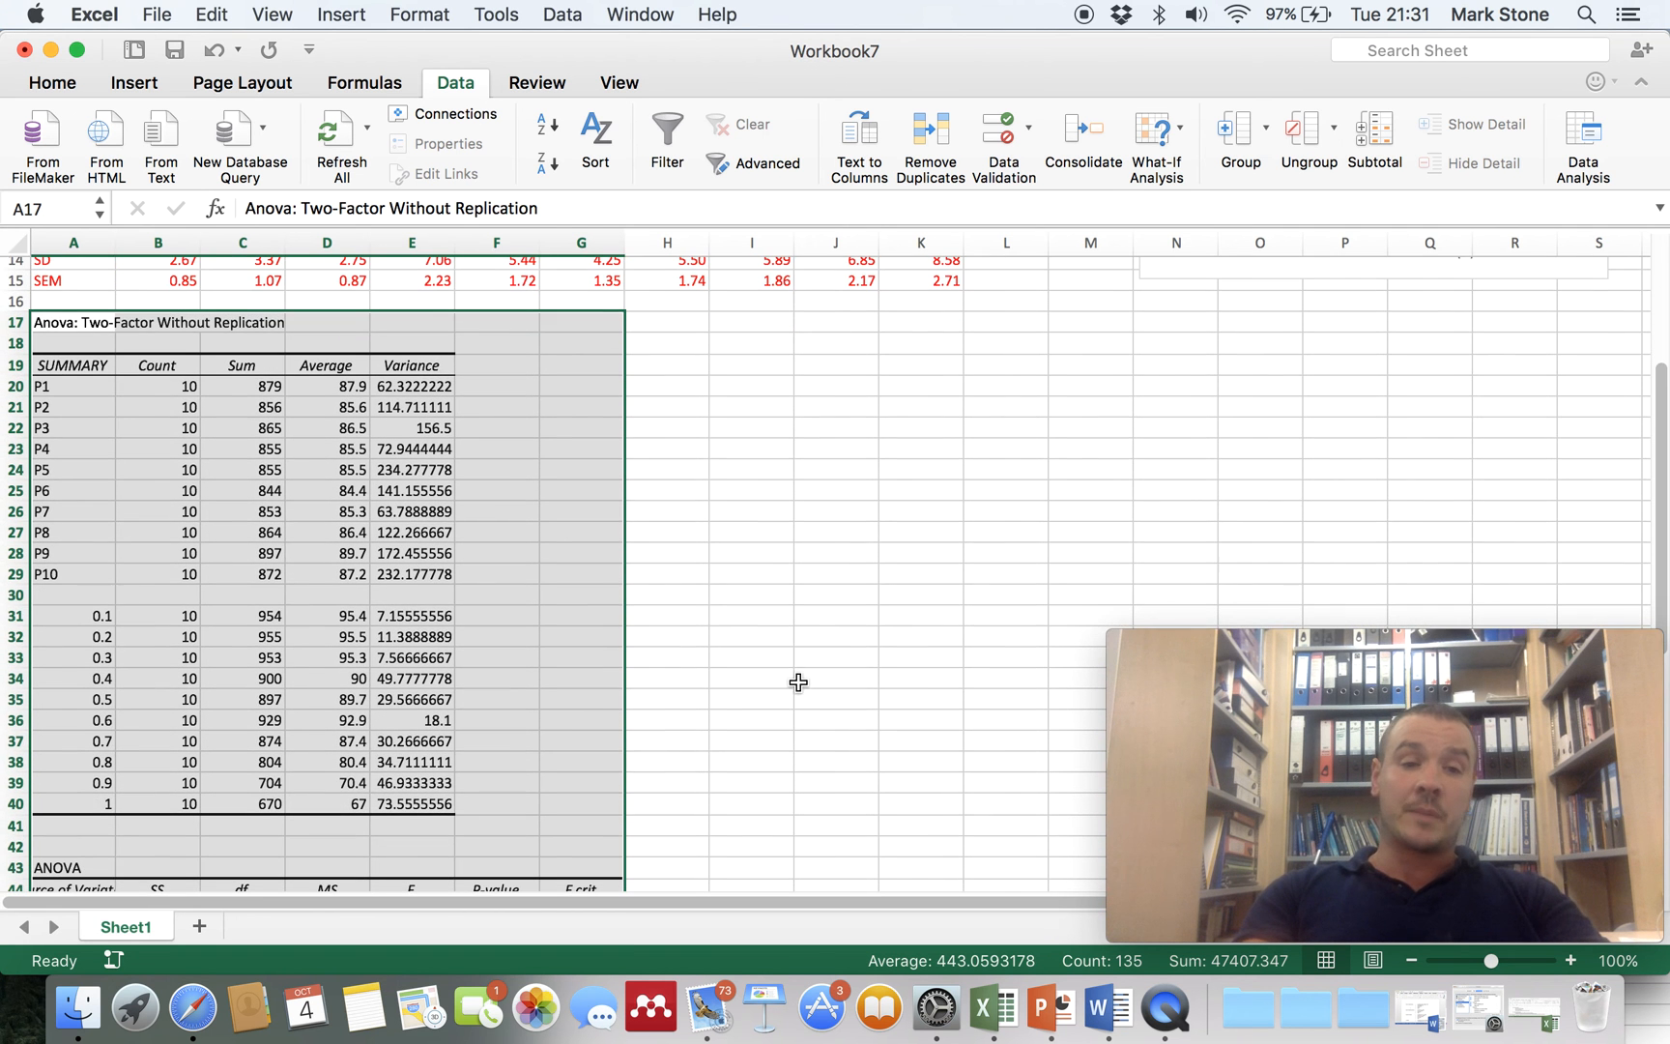
pyautogui.moveTo(67, 321); pyautogui.dragTo(410, 796)
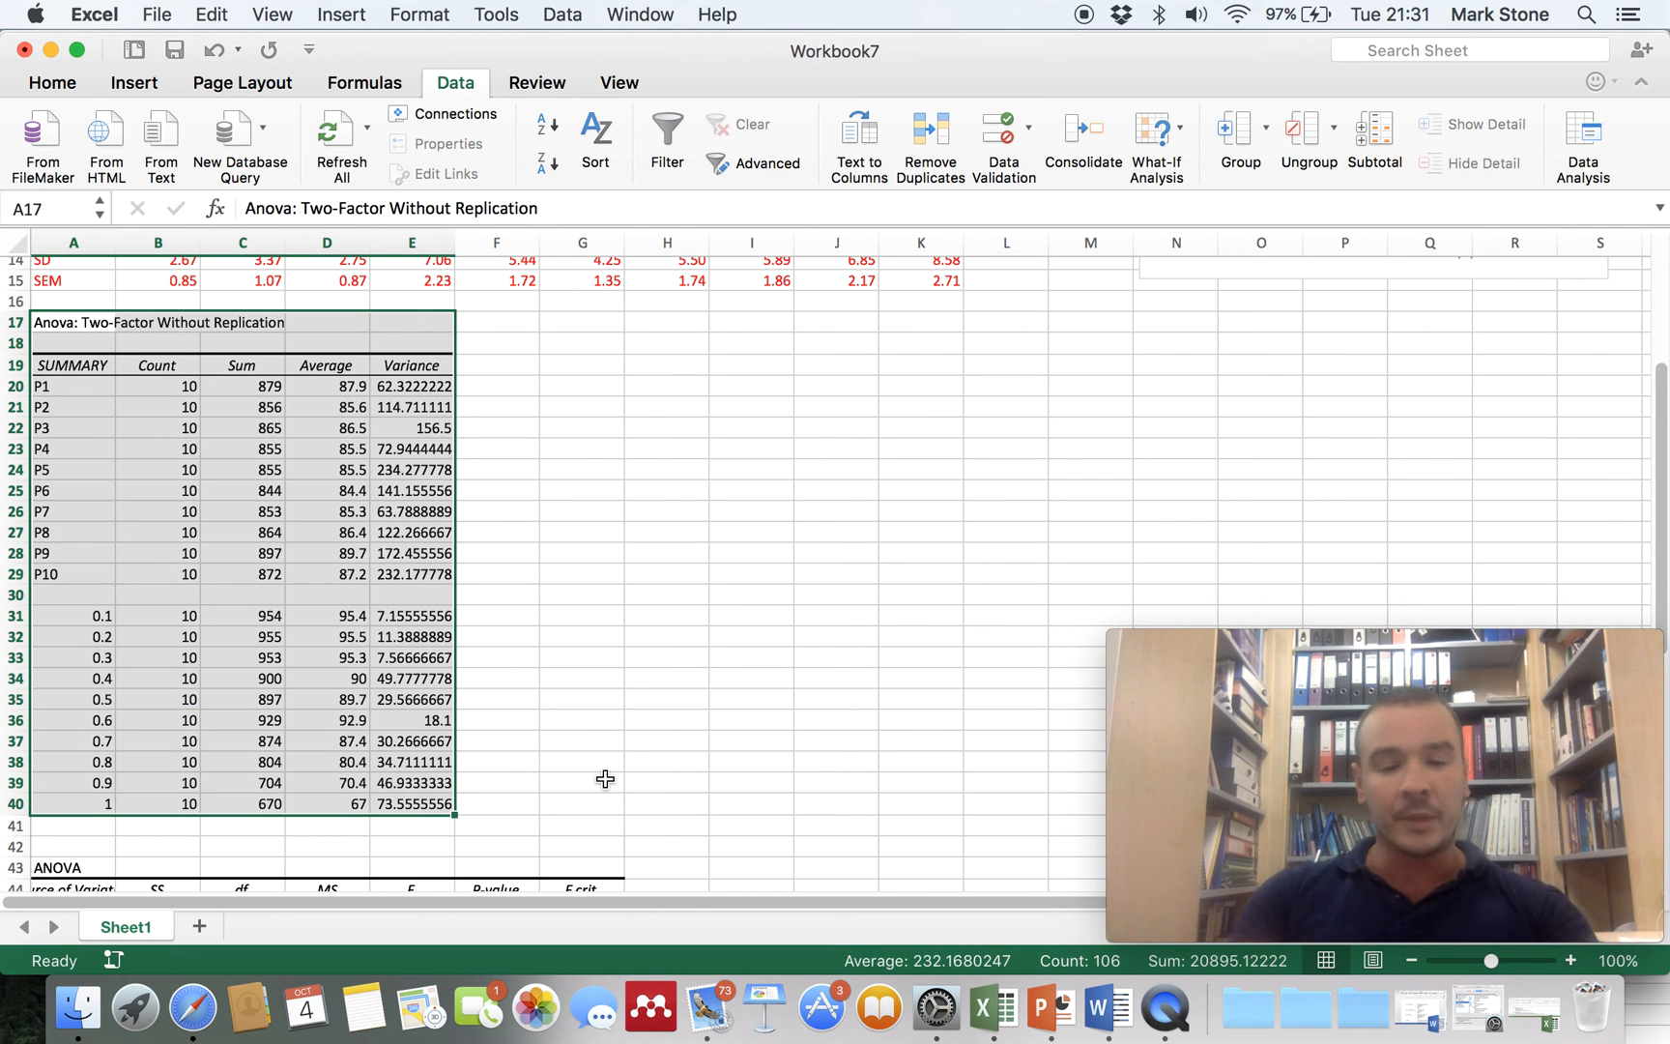
pyautogui.scroll(-5, 605, 778)
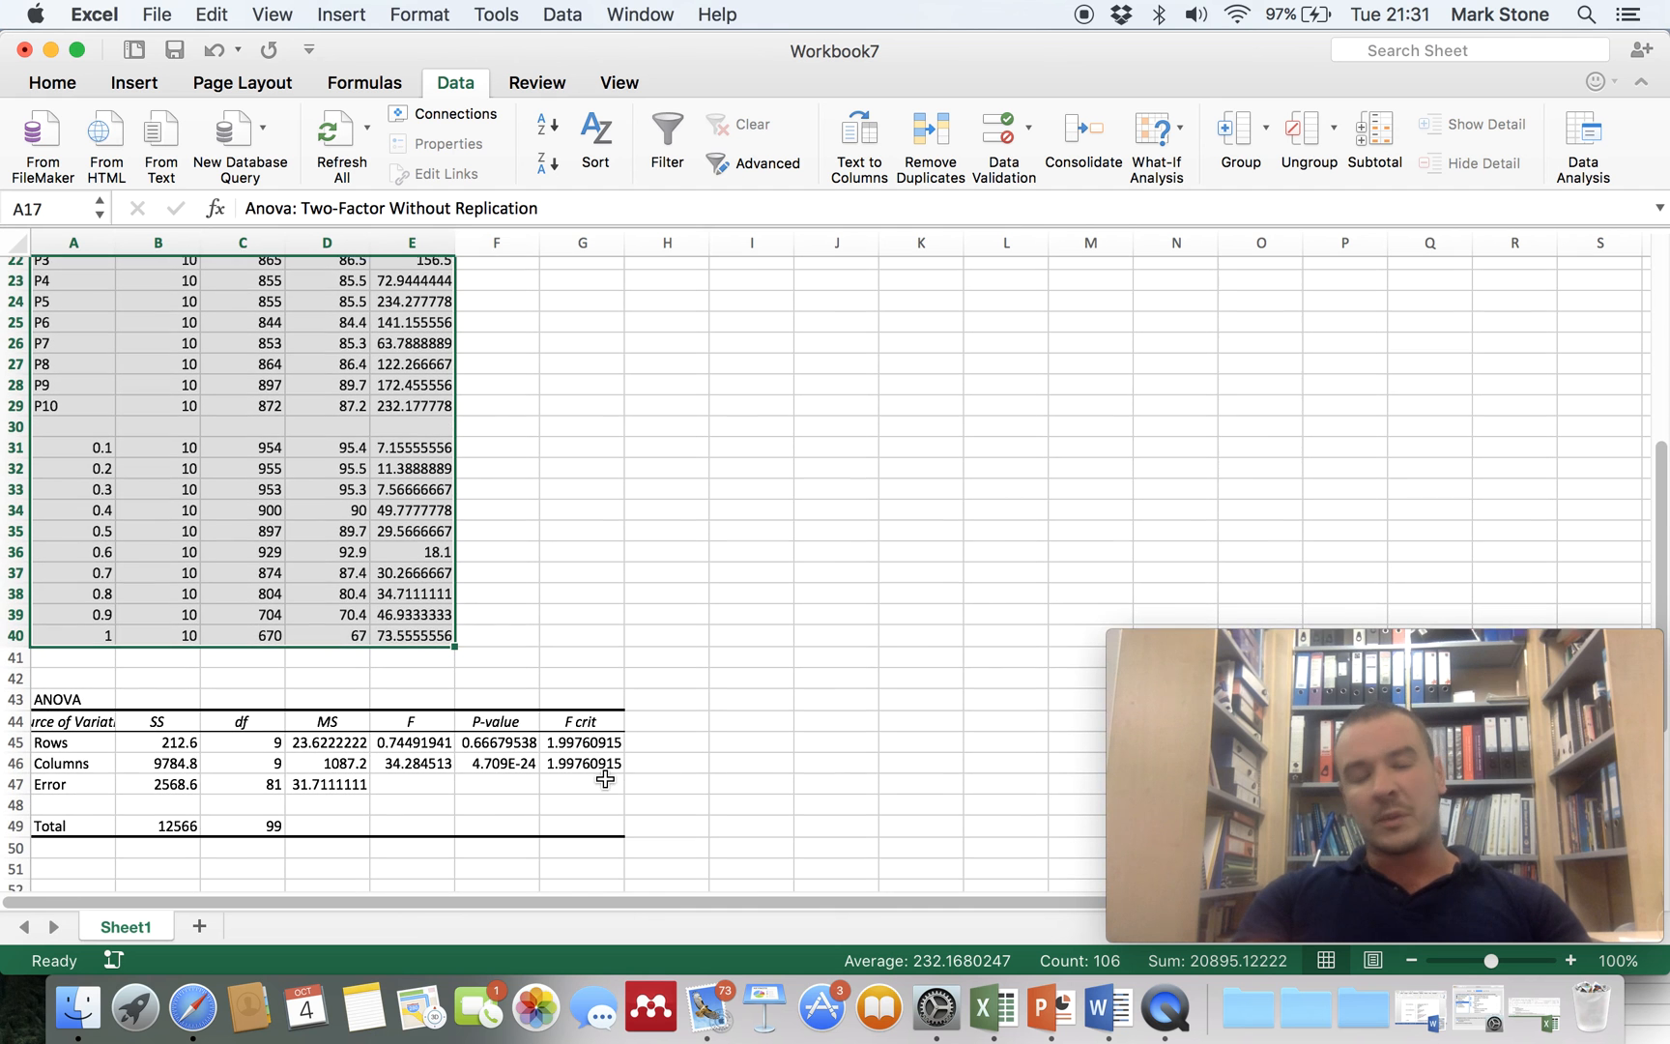
pyautogui.moveTo(66, 697); pyautogui.dragTo(586, 818)
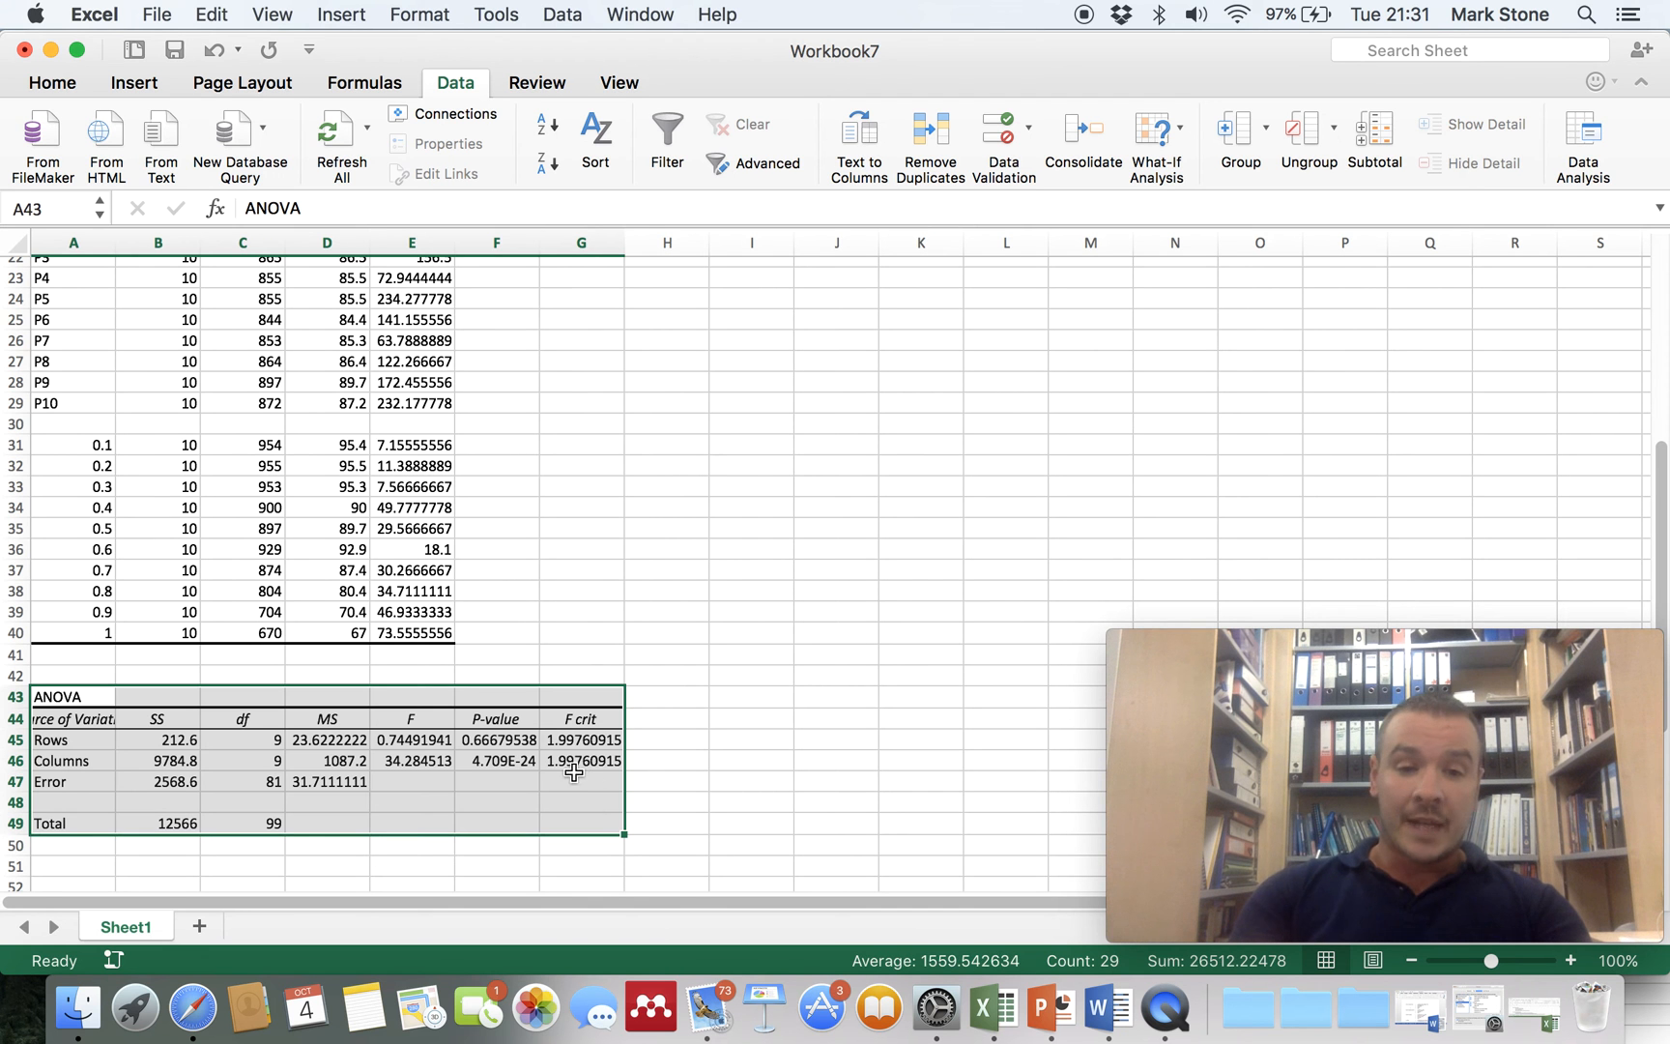
# - Highlight the Columns row A46:G46 and the Error degrees of freedom in C47 with yellow fill
pyautogui.click(585, 764)
pyautogui.moveTo(591, 768); pyautogui.dragTo(58, 763)
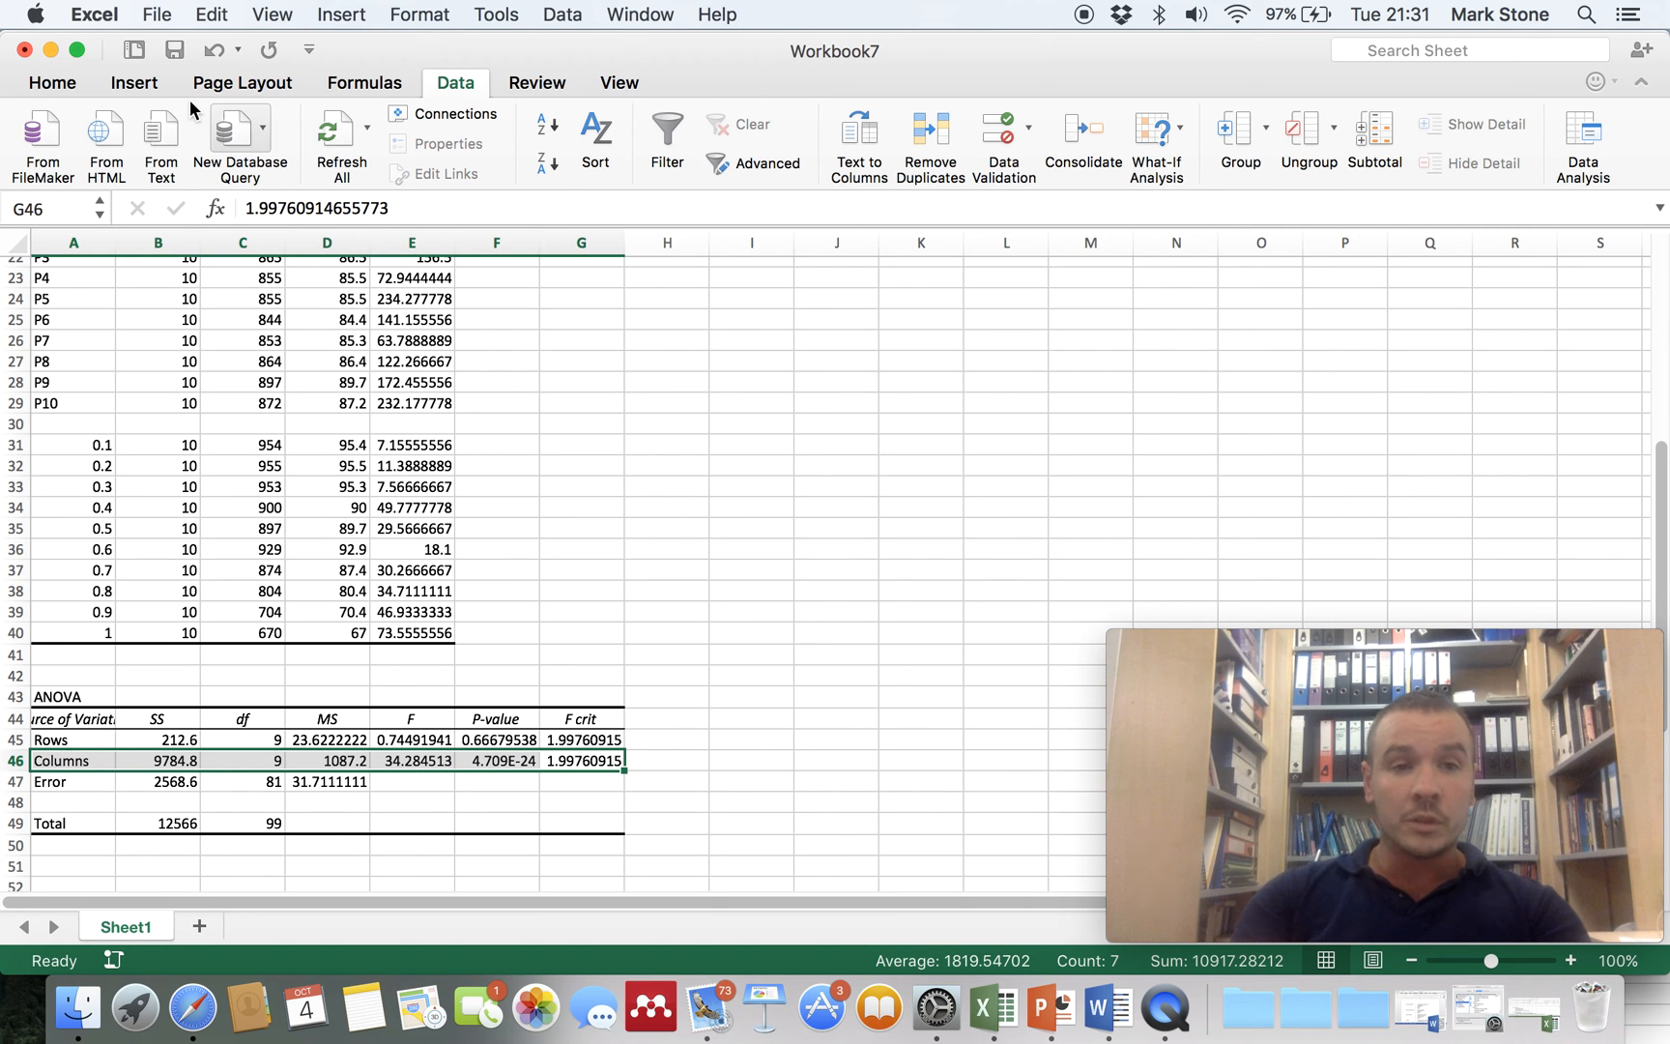
pyautogui.click(53, 85)
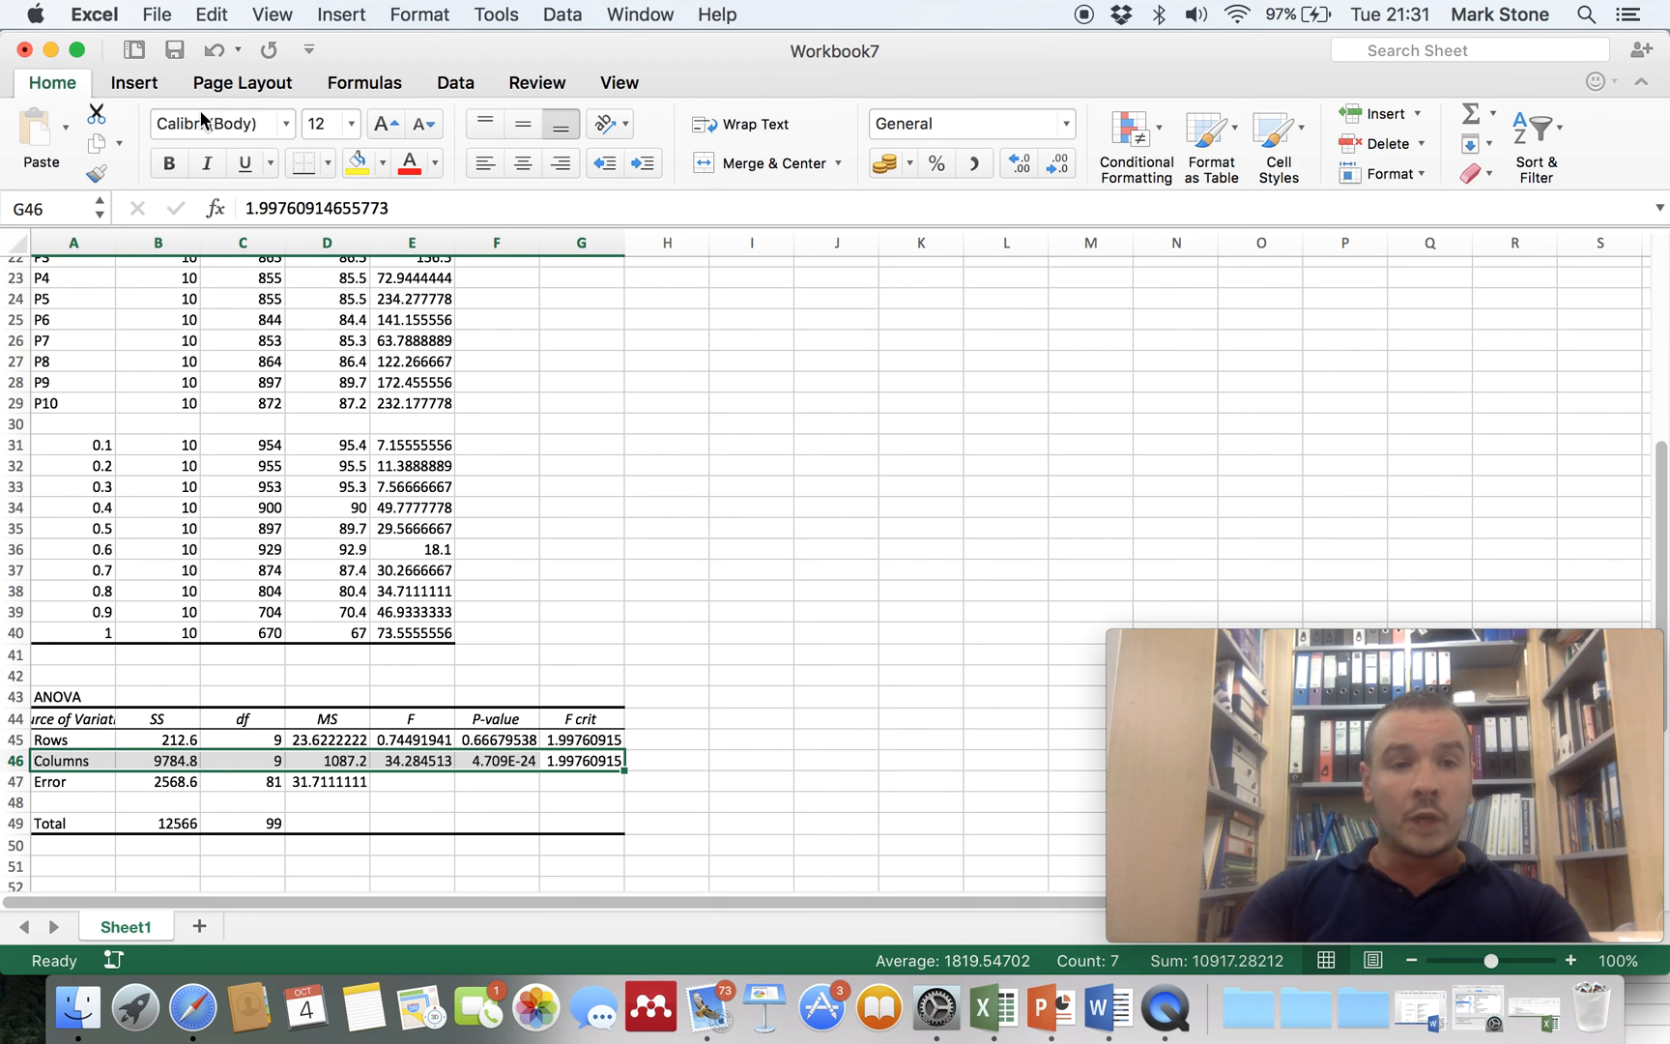
pyautogui.click(356, 169)
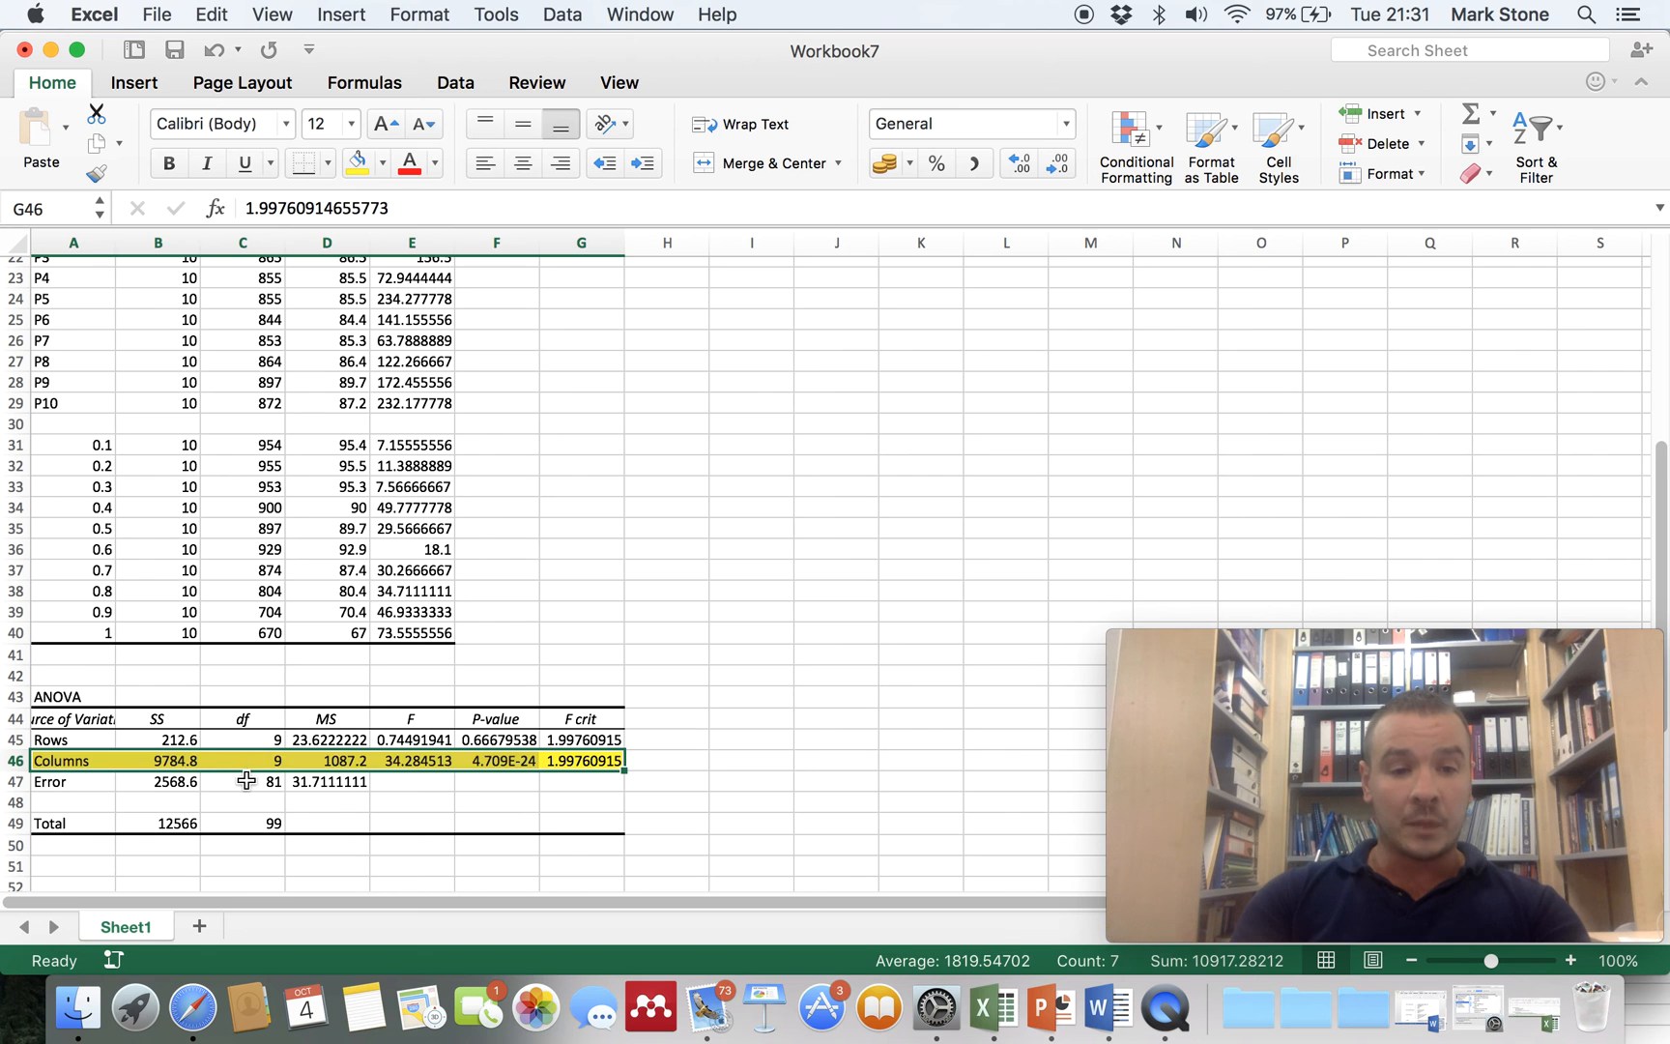
pyautogui.click(241, 778)
pyautogui.click(362, 167)
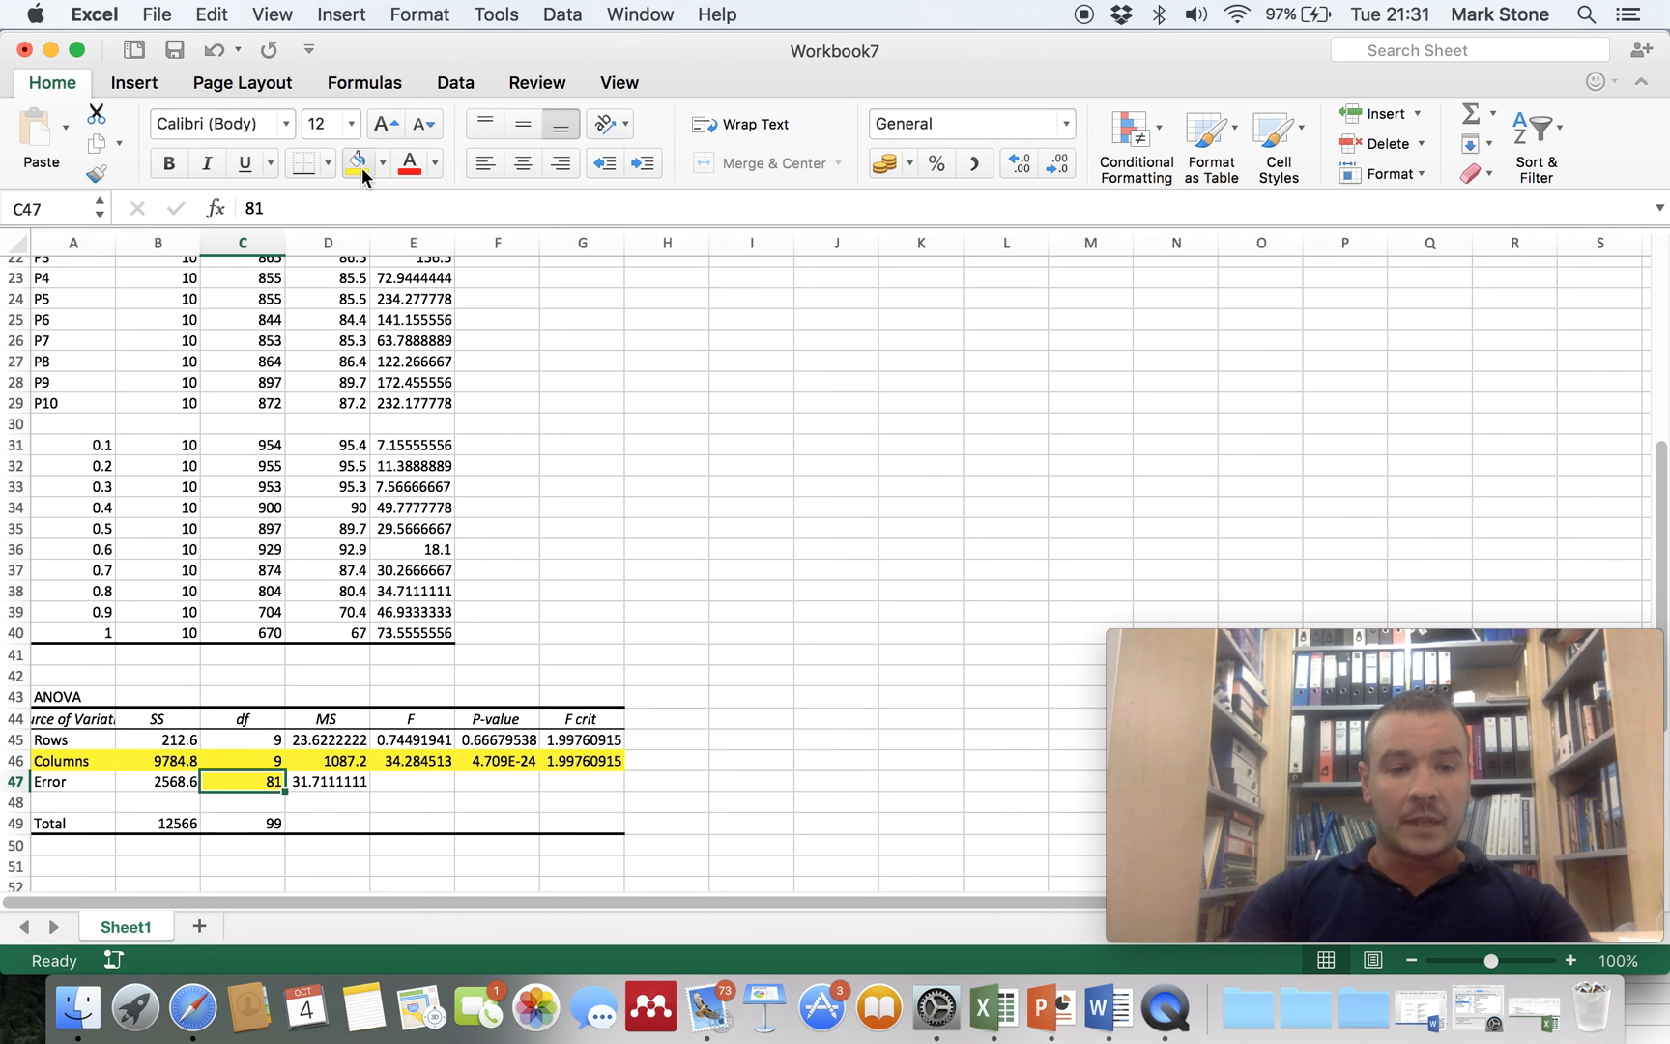
pyautogui.click(712, 755)
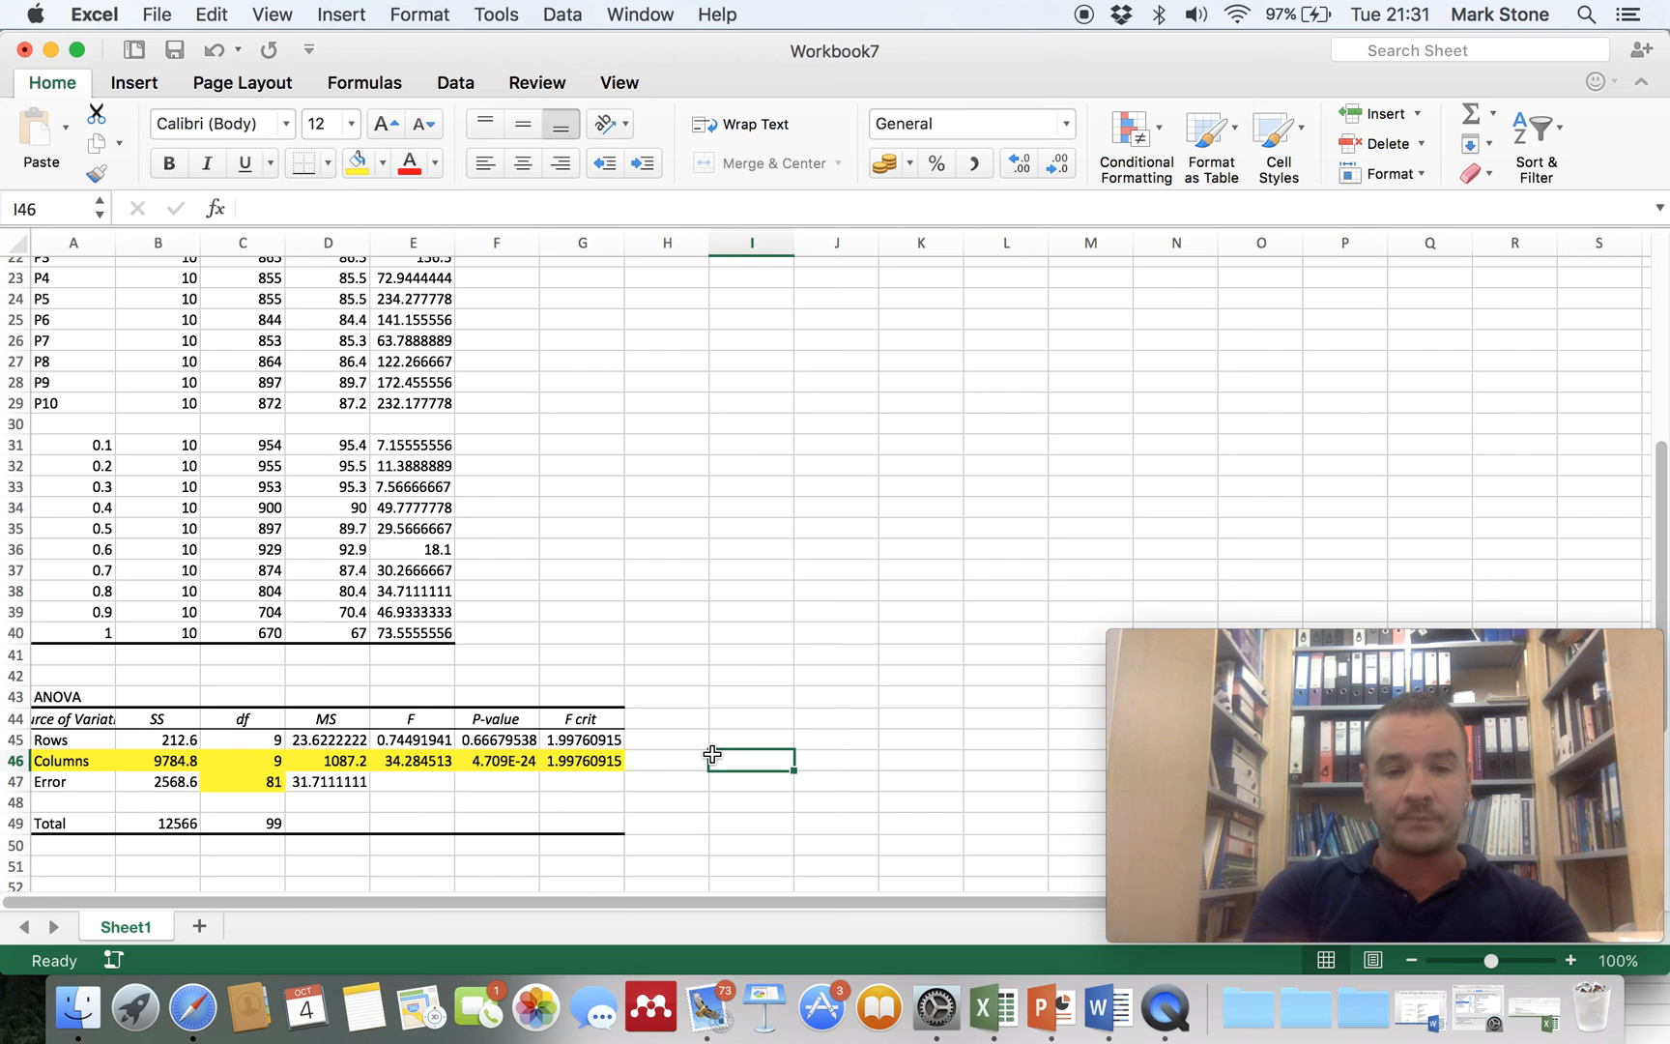
# - Choose the Number format for the Columns P-value in F46 and preview it with 30 decimal places
pyautogui.click(488, 763)
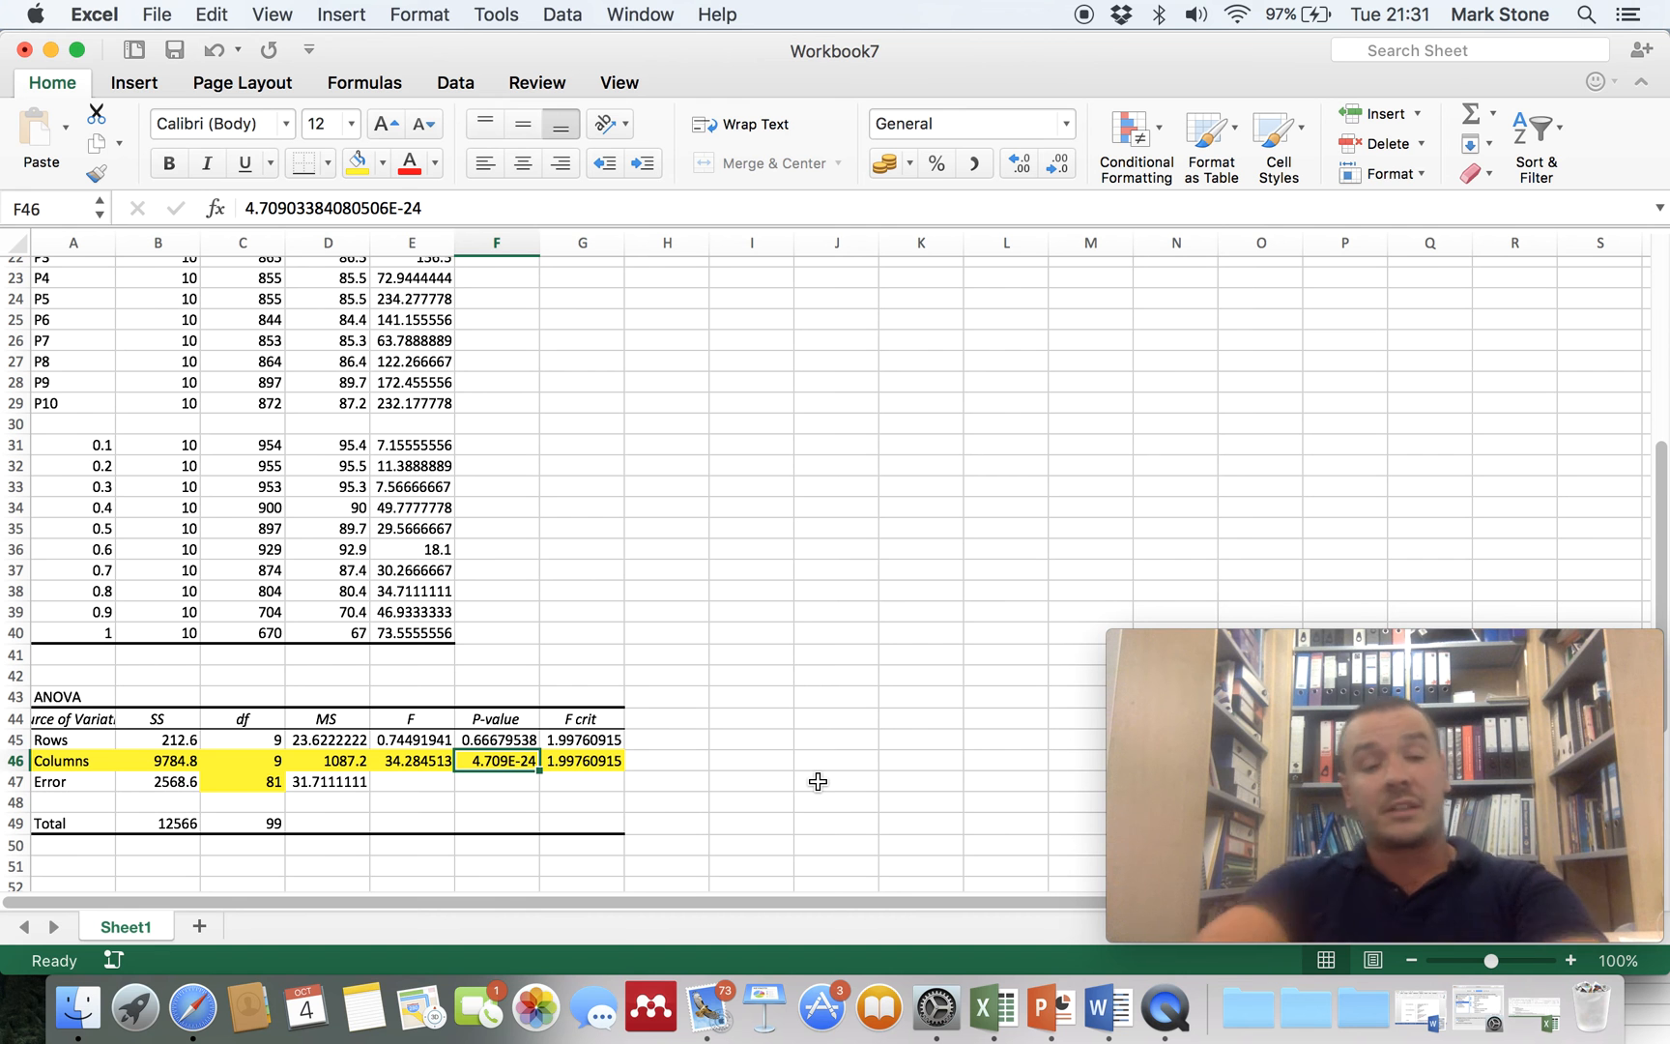
pyautogui.click(422, 15)
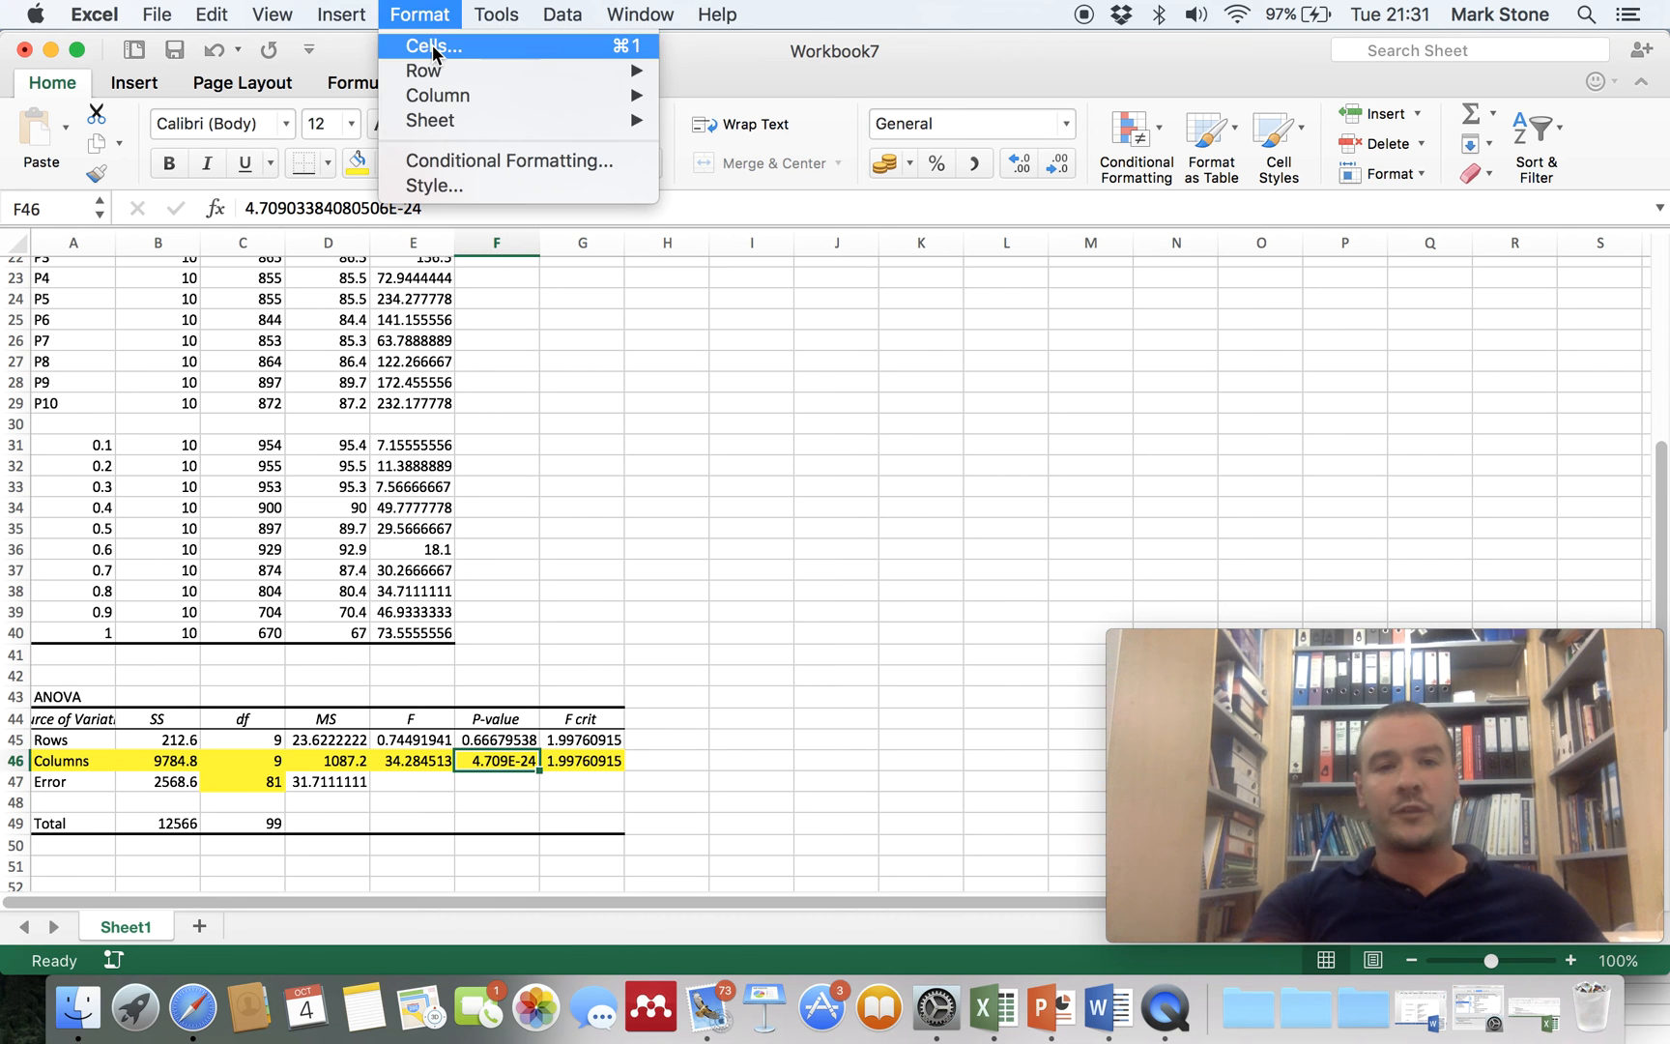
pyautogui.click(433, 49)
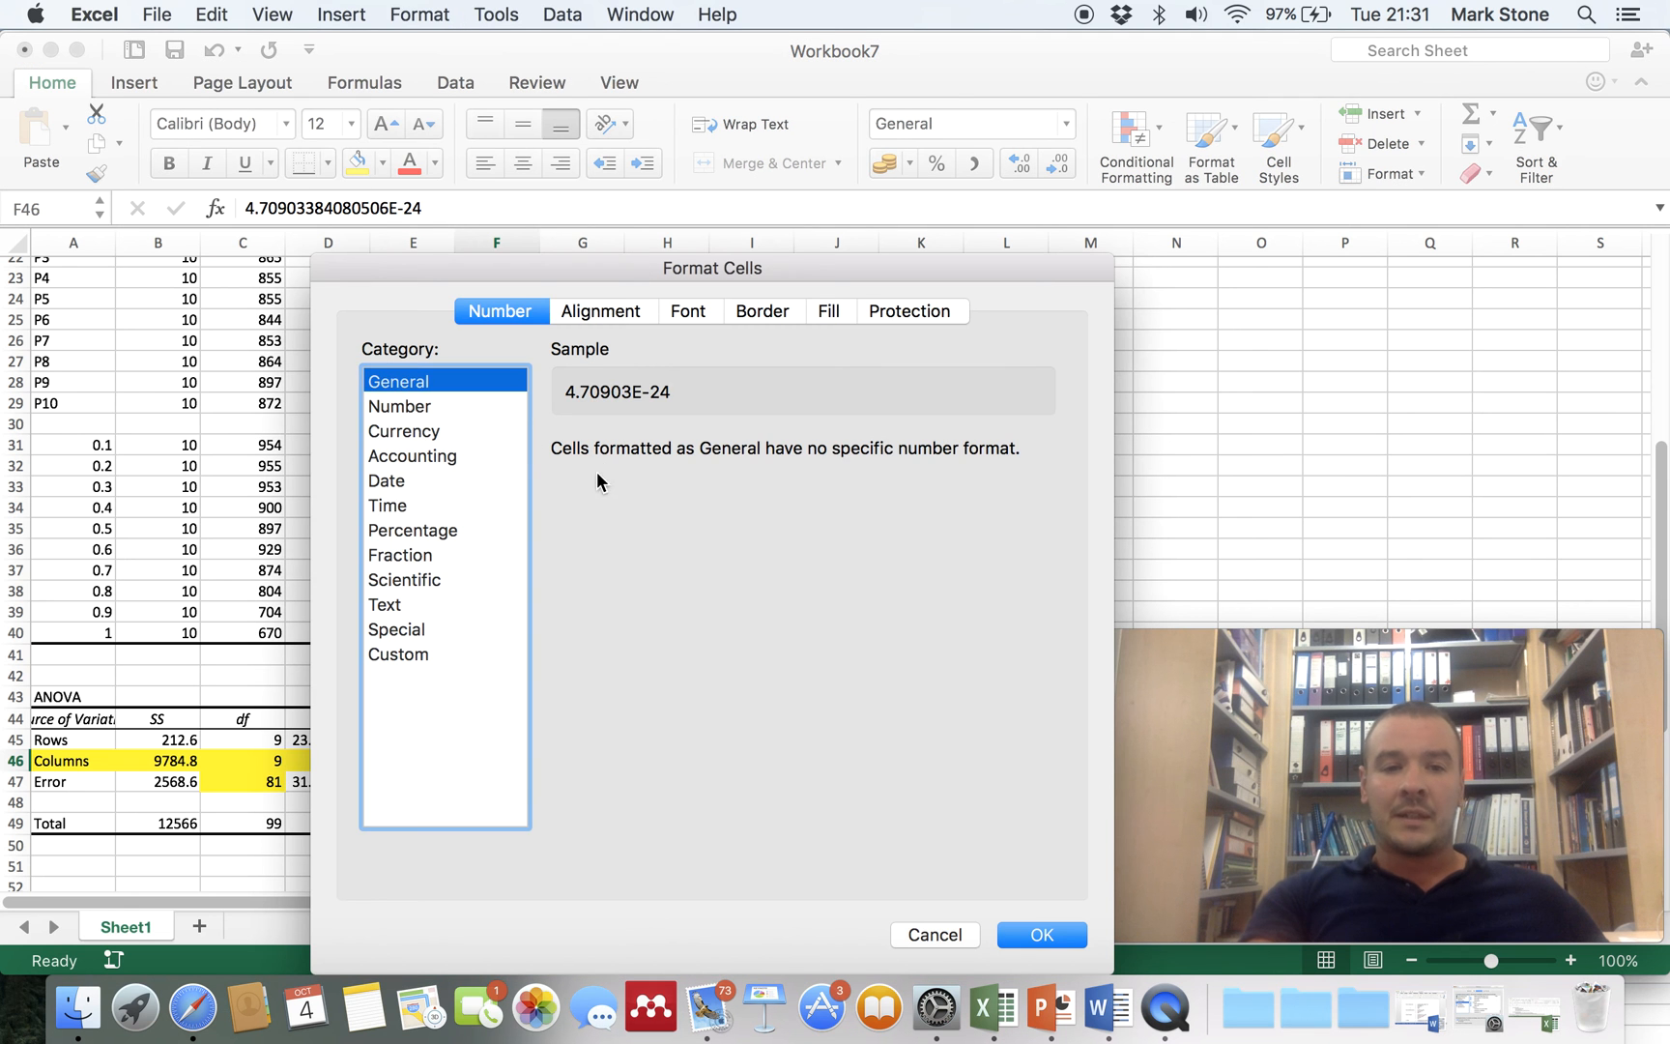
pyautogui.click(450, 409)
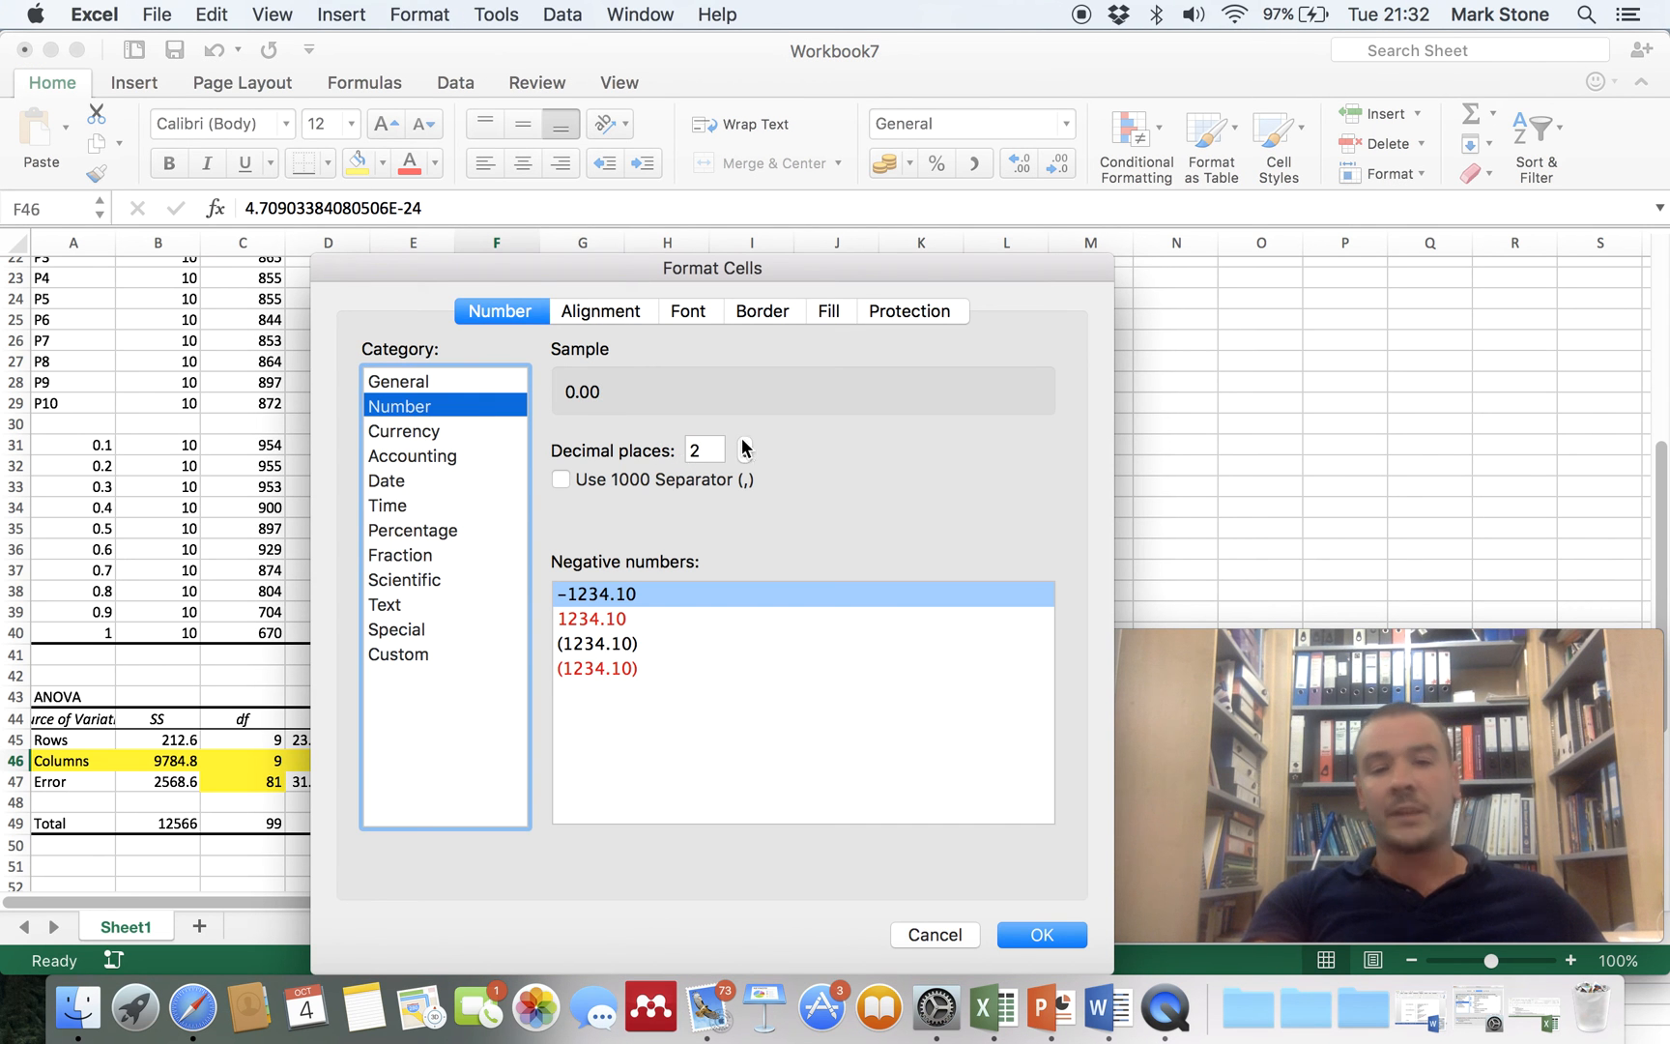
pyautogui.doubleClick(710, 451)
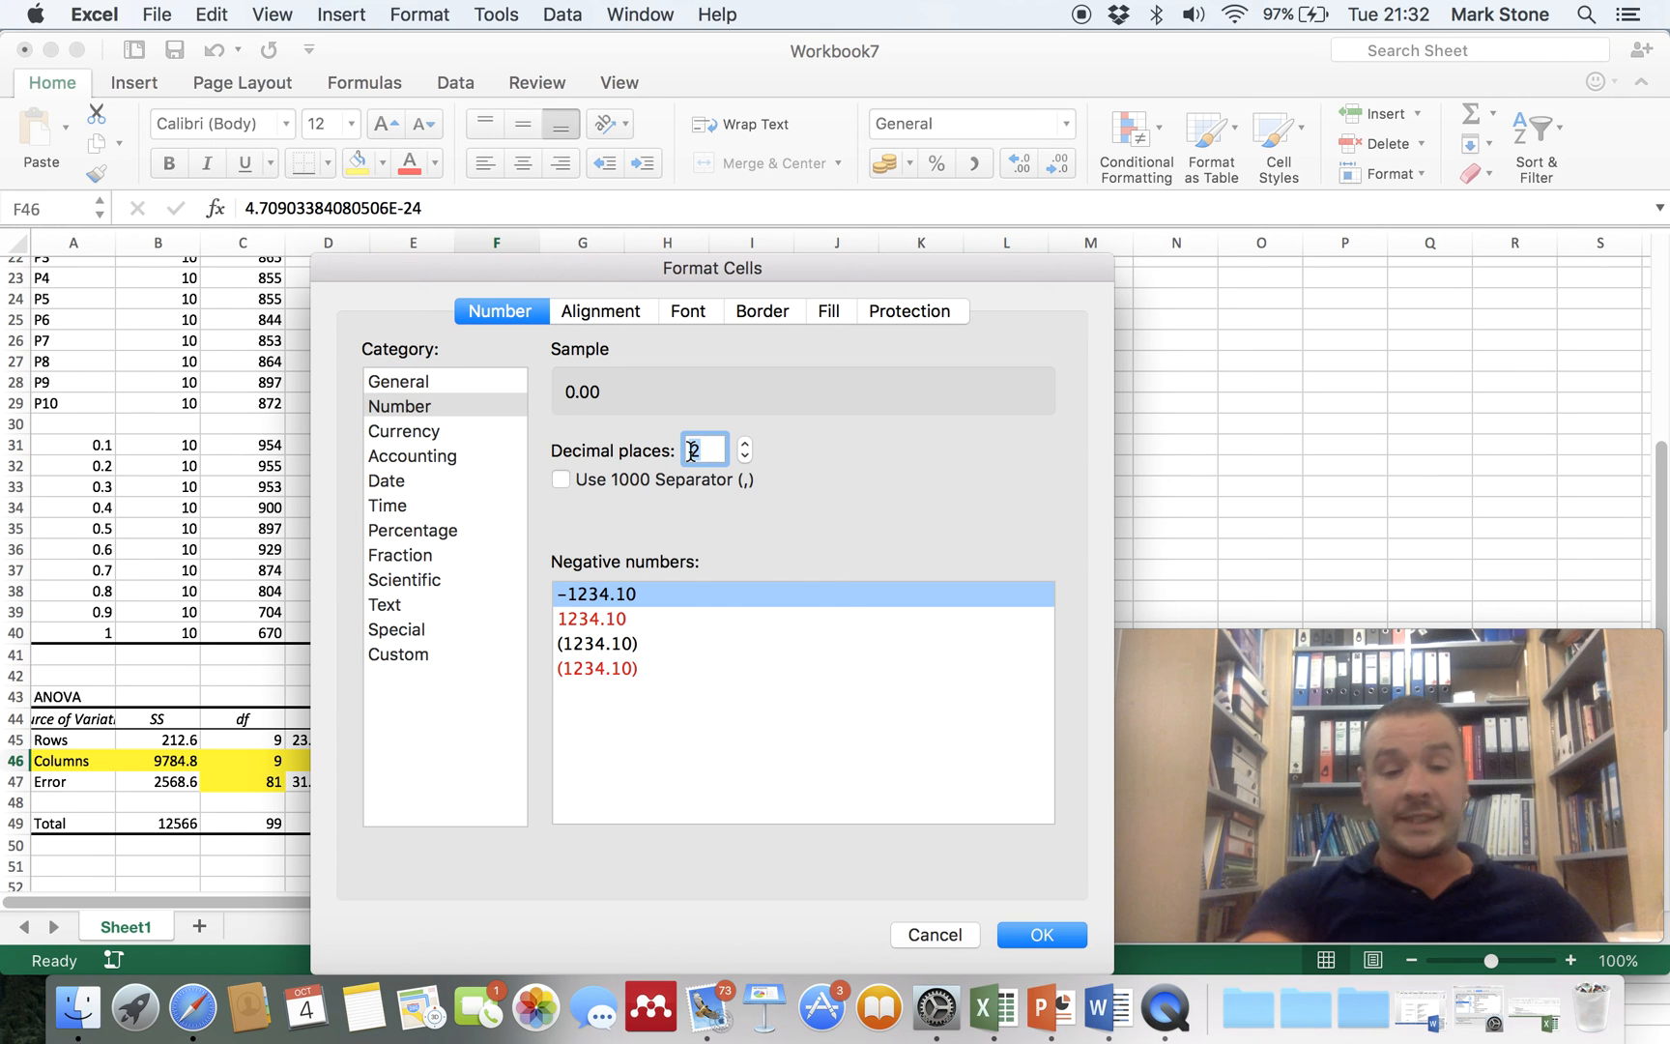
pyautogui.write('30')
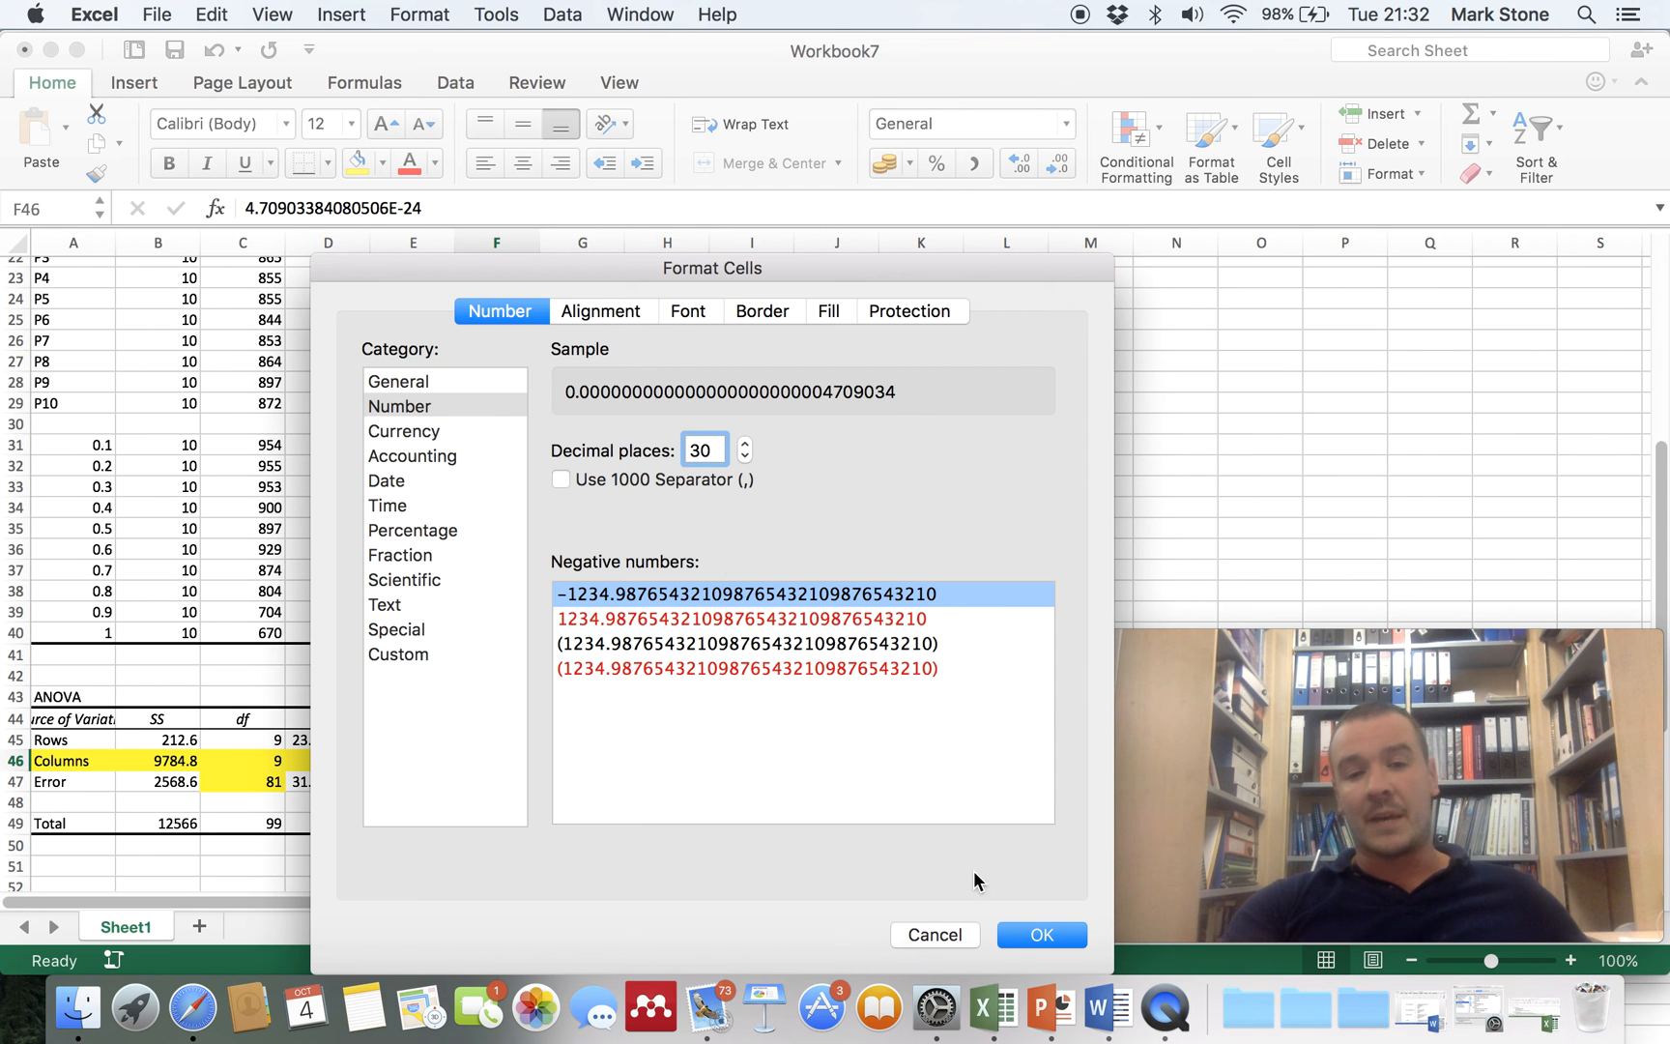
# - Set the Columns P-value's decimal places to 3 and apply the number format
pyautogui.press('BackSpace')
pyautogui.press('BackSpace')
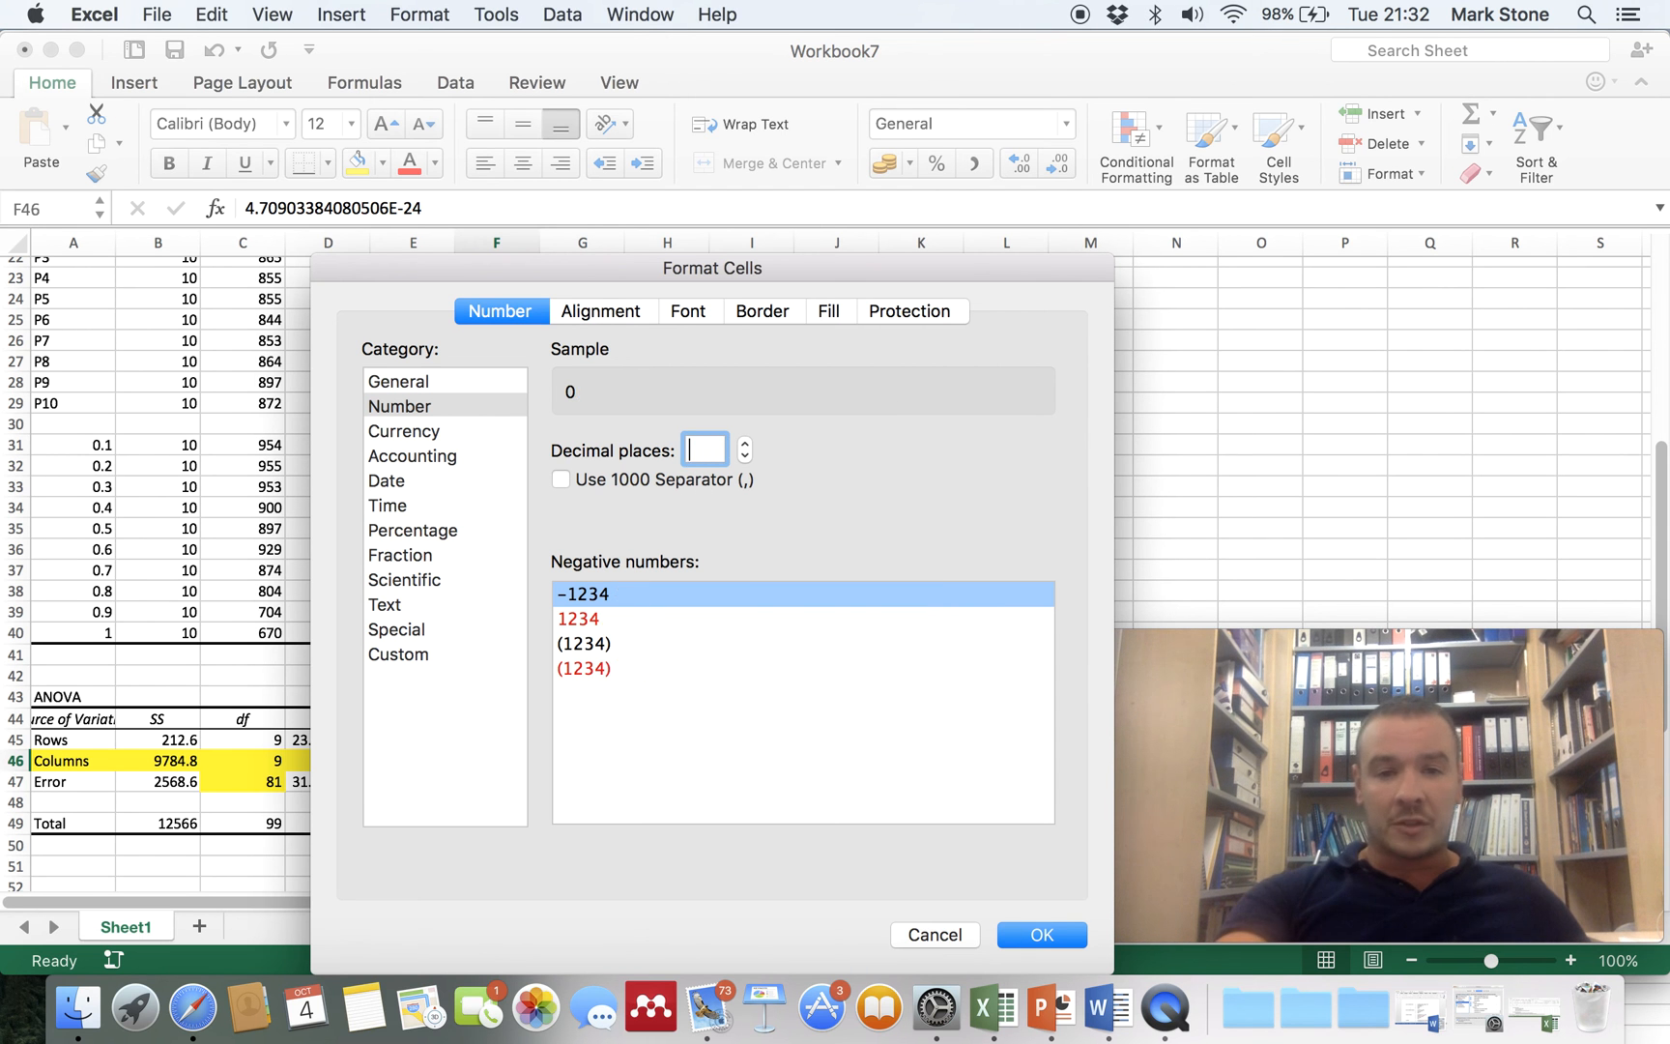
pyautogui.write('3')
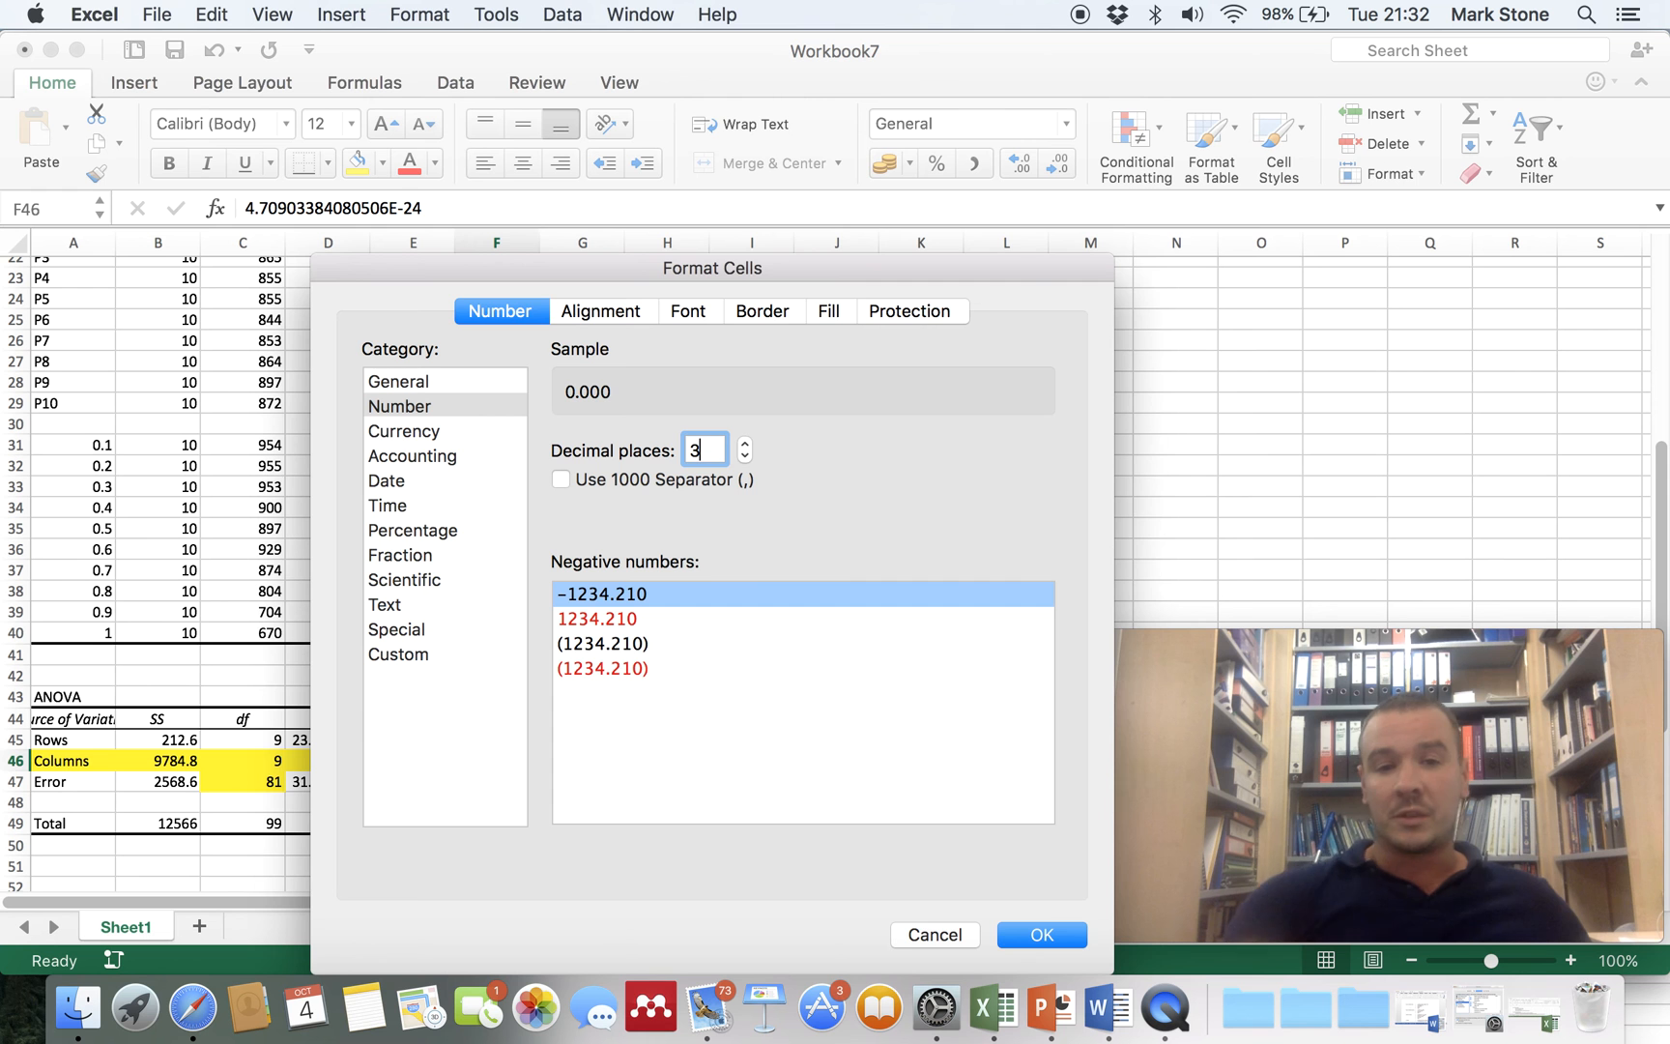
pyautogui.click(1030, 934)
pyautogui.click(720, 749)
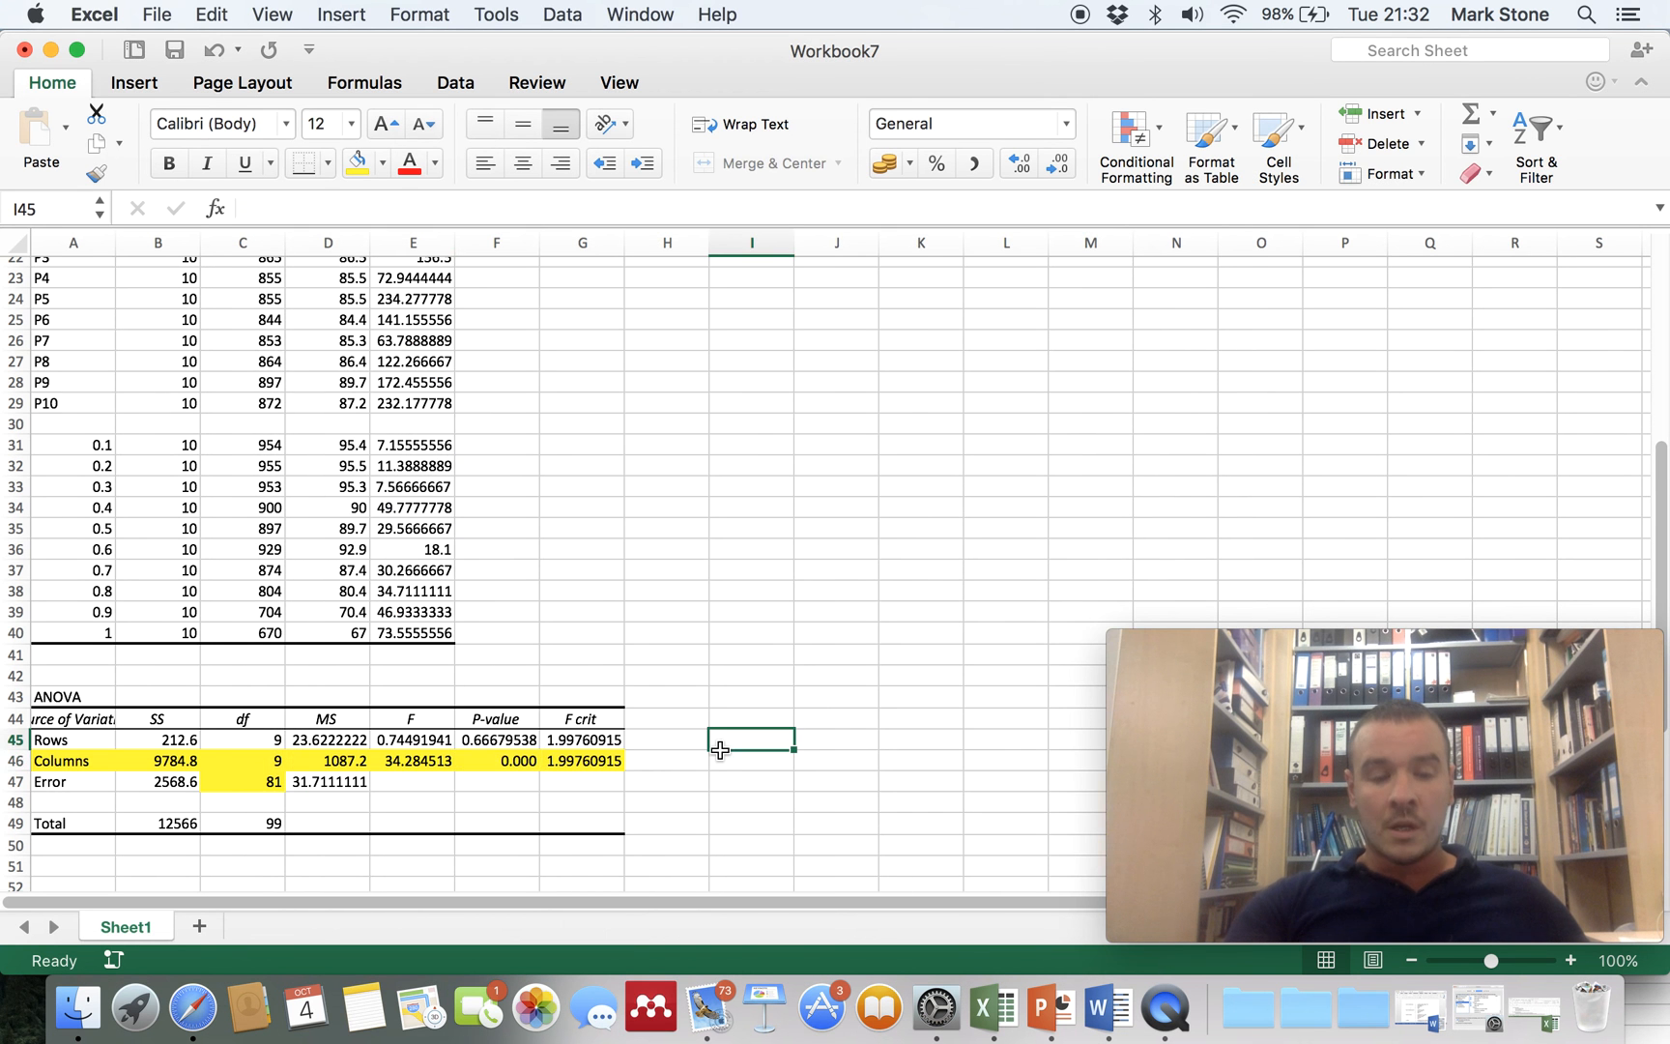
# - Begin a results sentence in A51 with "There was a significant main effect of time for"
pyautogui.scroll(-2, 720, 749)
pyautogui.scroll(-5, 720, 750)
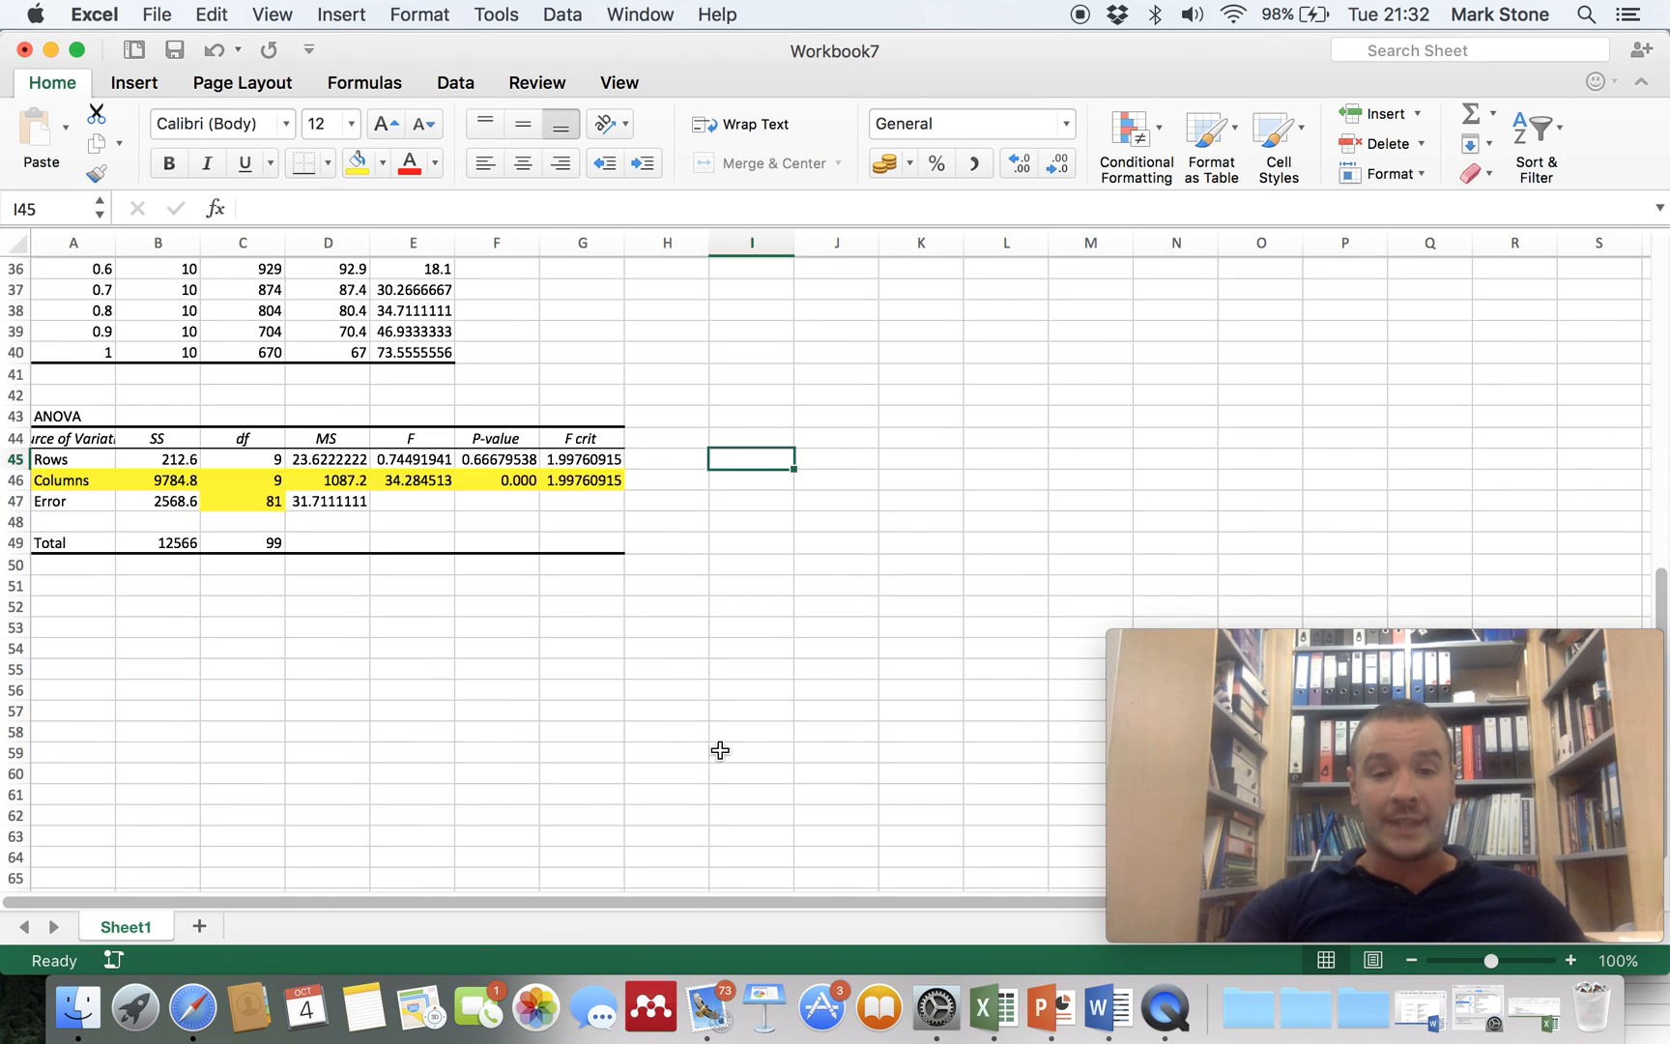
pyautogui.click(85, 557)
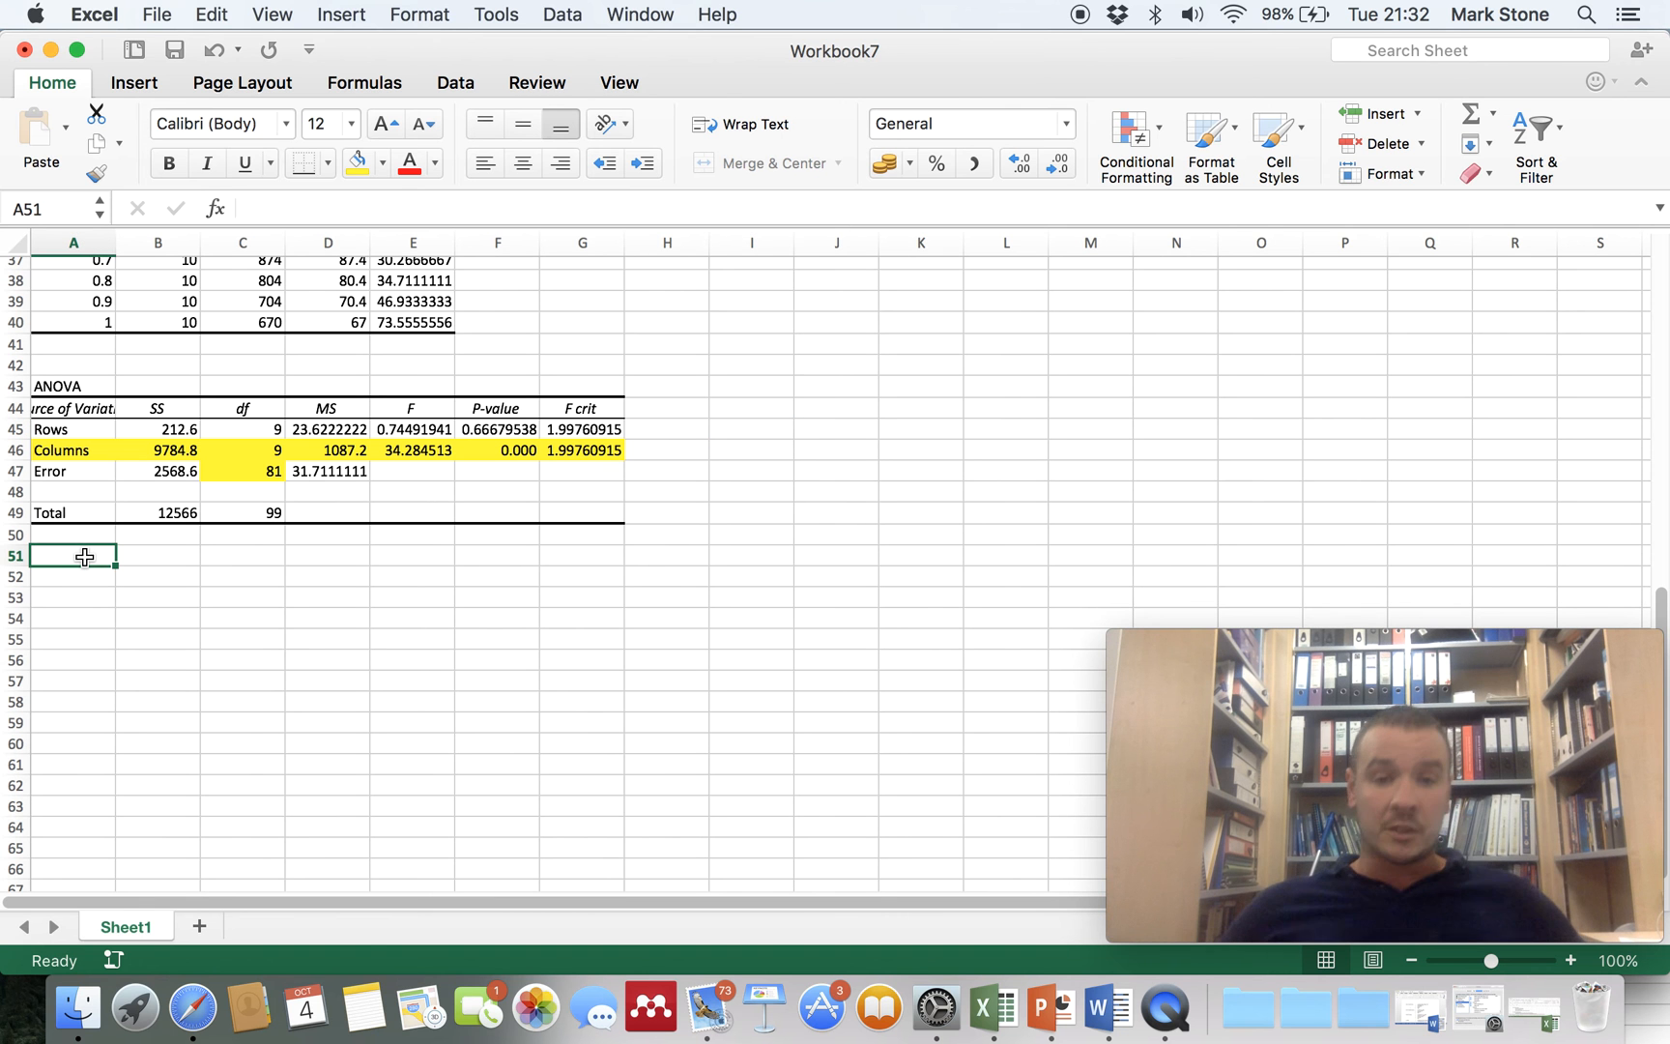
pyautogui.write('There was a significant')
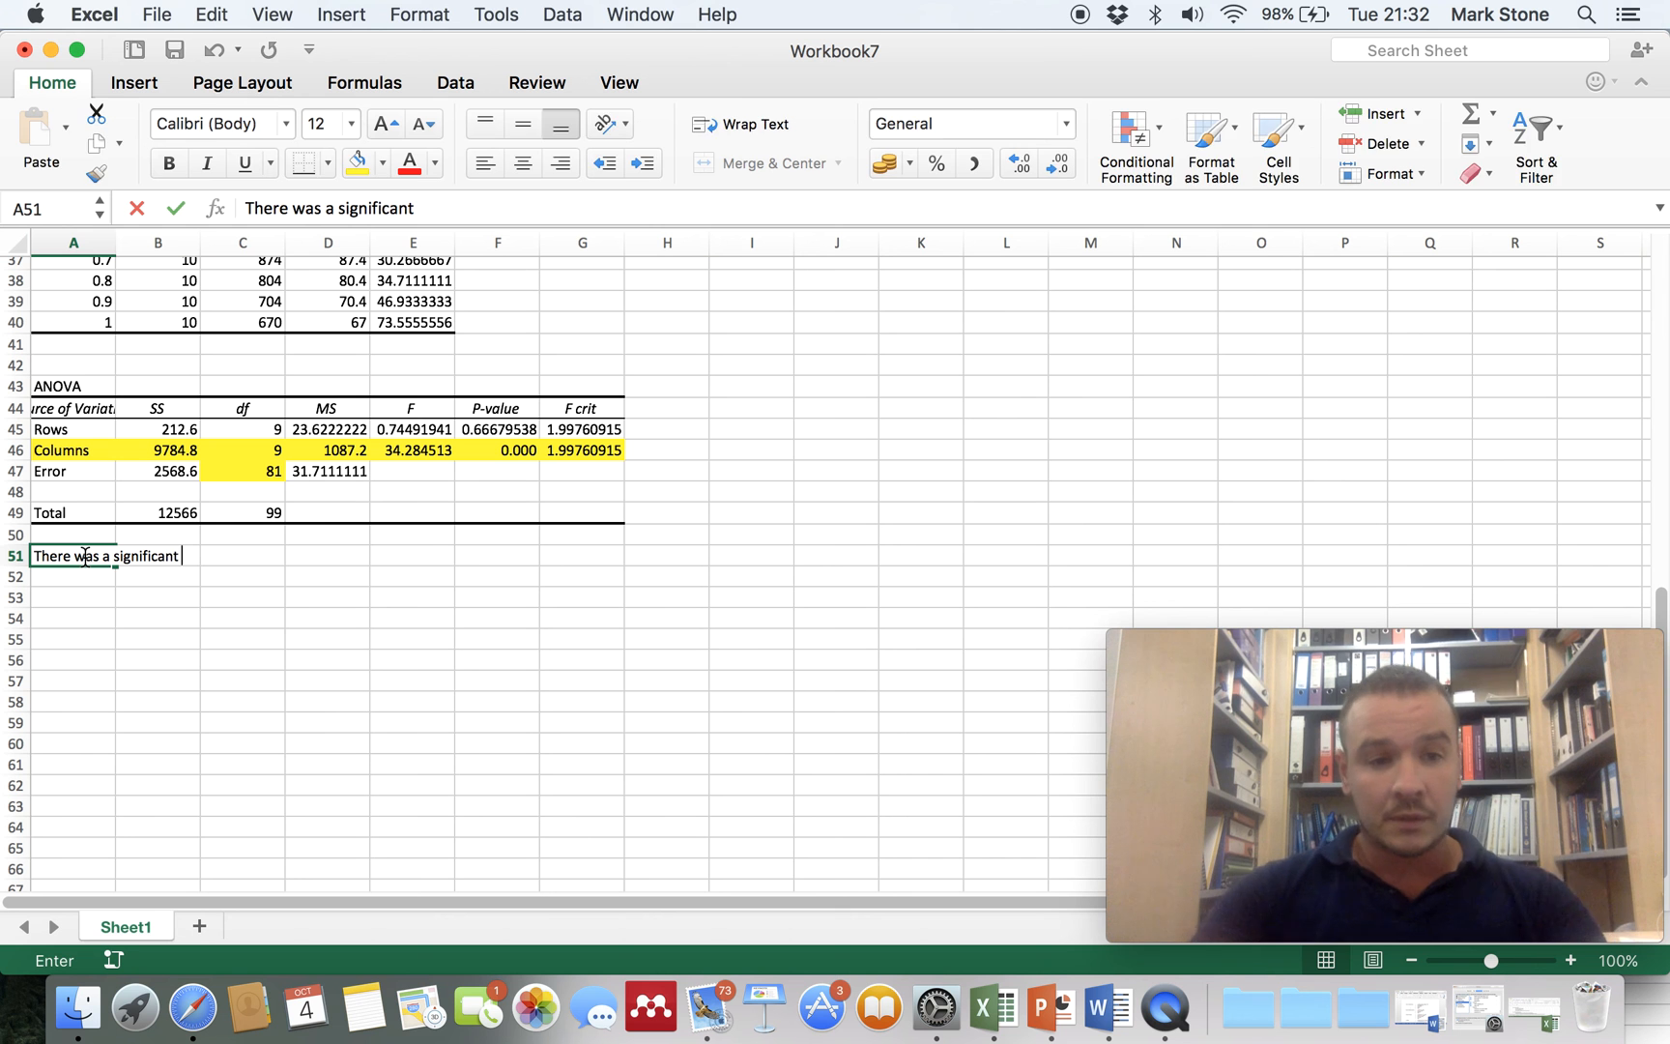
pyautogui.write(' main effect for ')
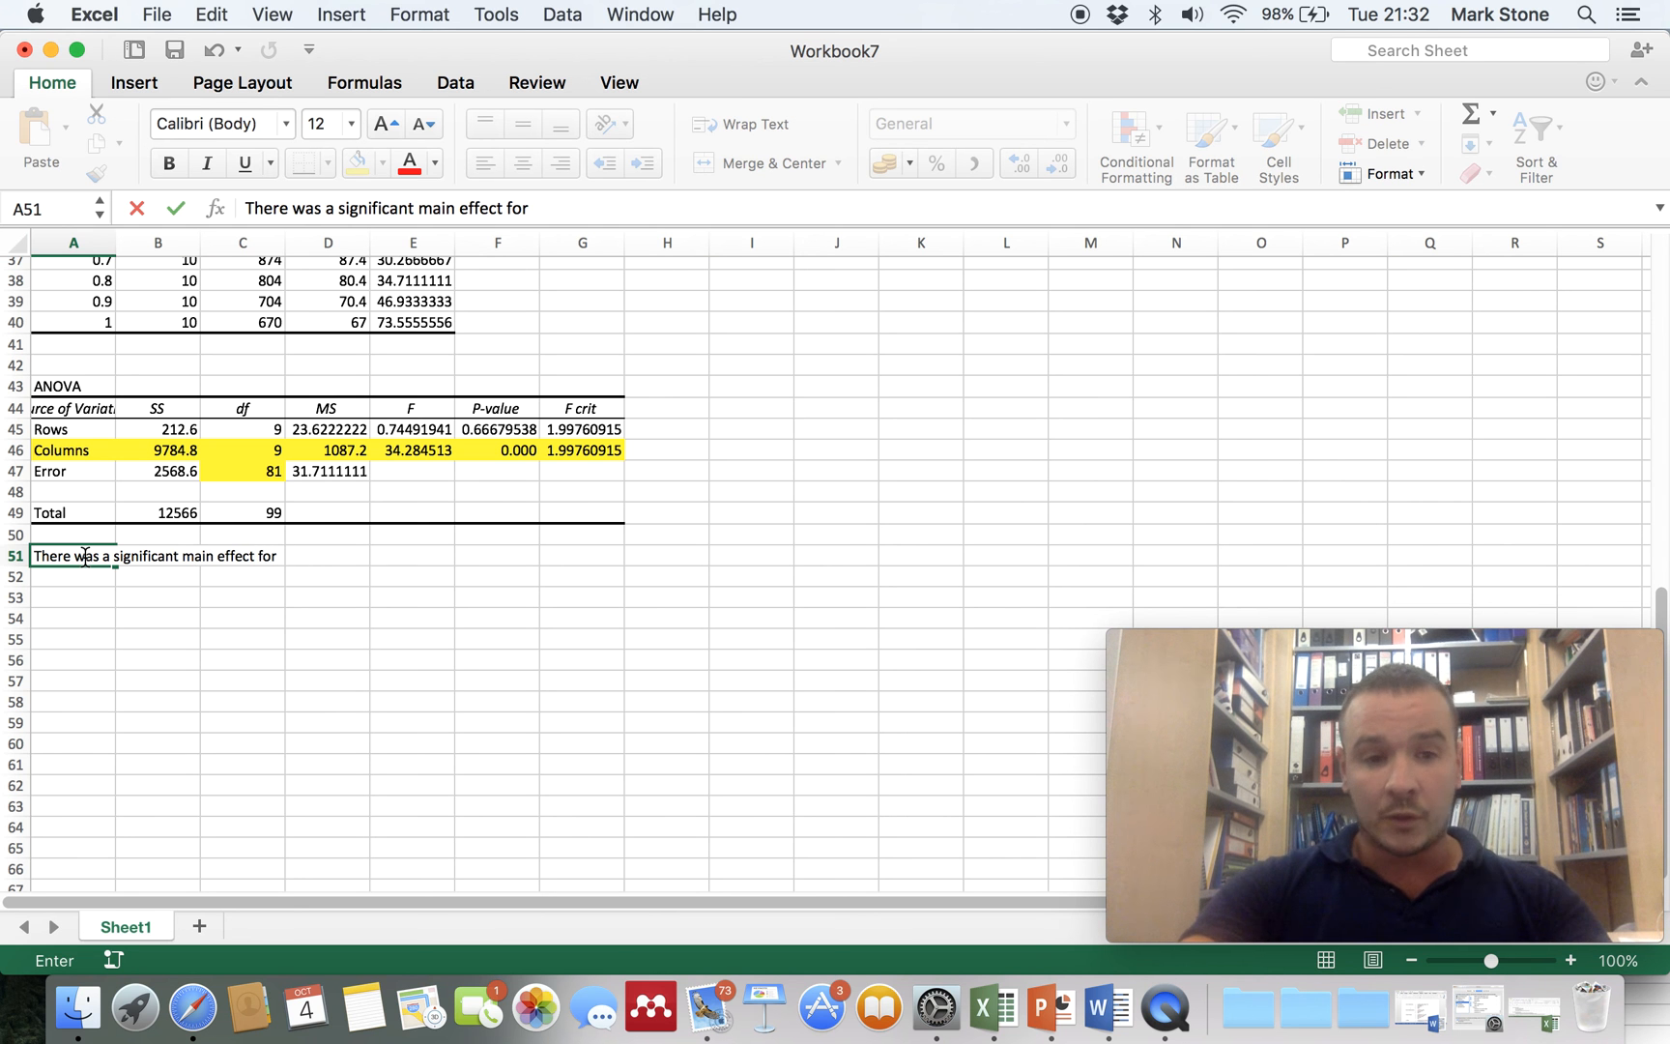
pyautogui.press('BackSpace')
pyautogui.press('BackSpace')
pyautogui.press('BackSpace')
pyautogui.press('BackSpace')
pyautogui.write('of time for')
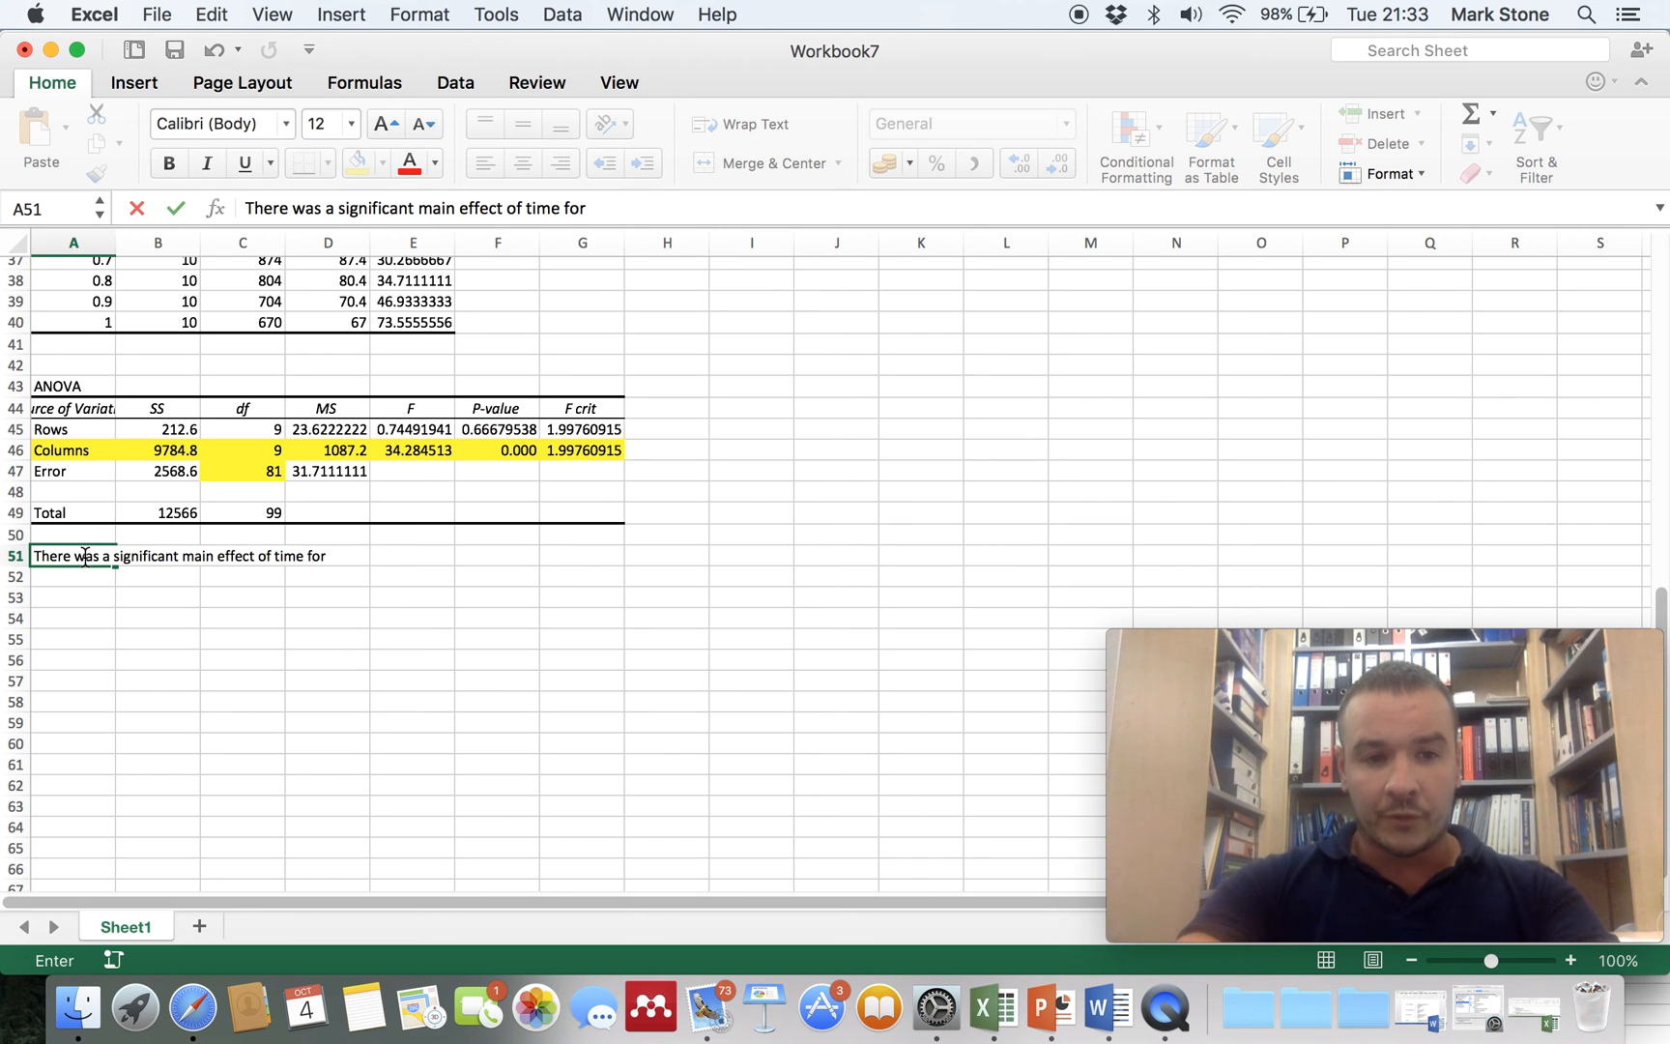
# - Complete the sentence in A51 with "median power frequency (F9, 81 = 34.28, p <0.001)"
pyautogui.write(' median power frequency (F')
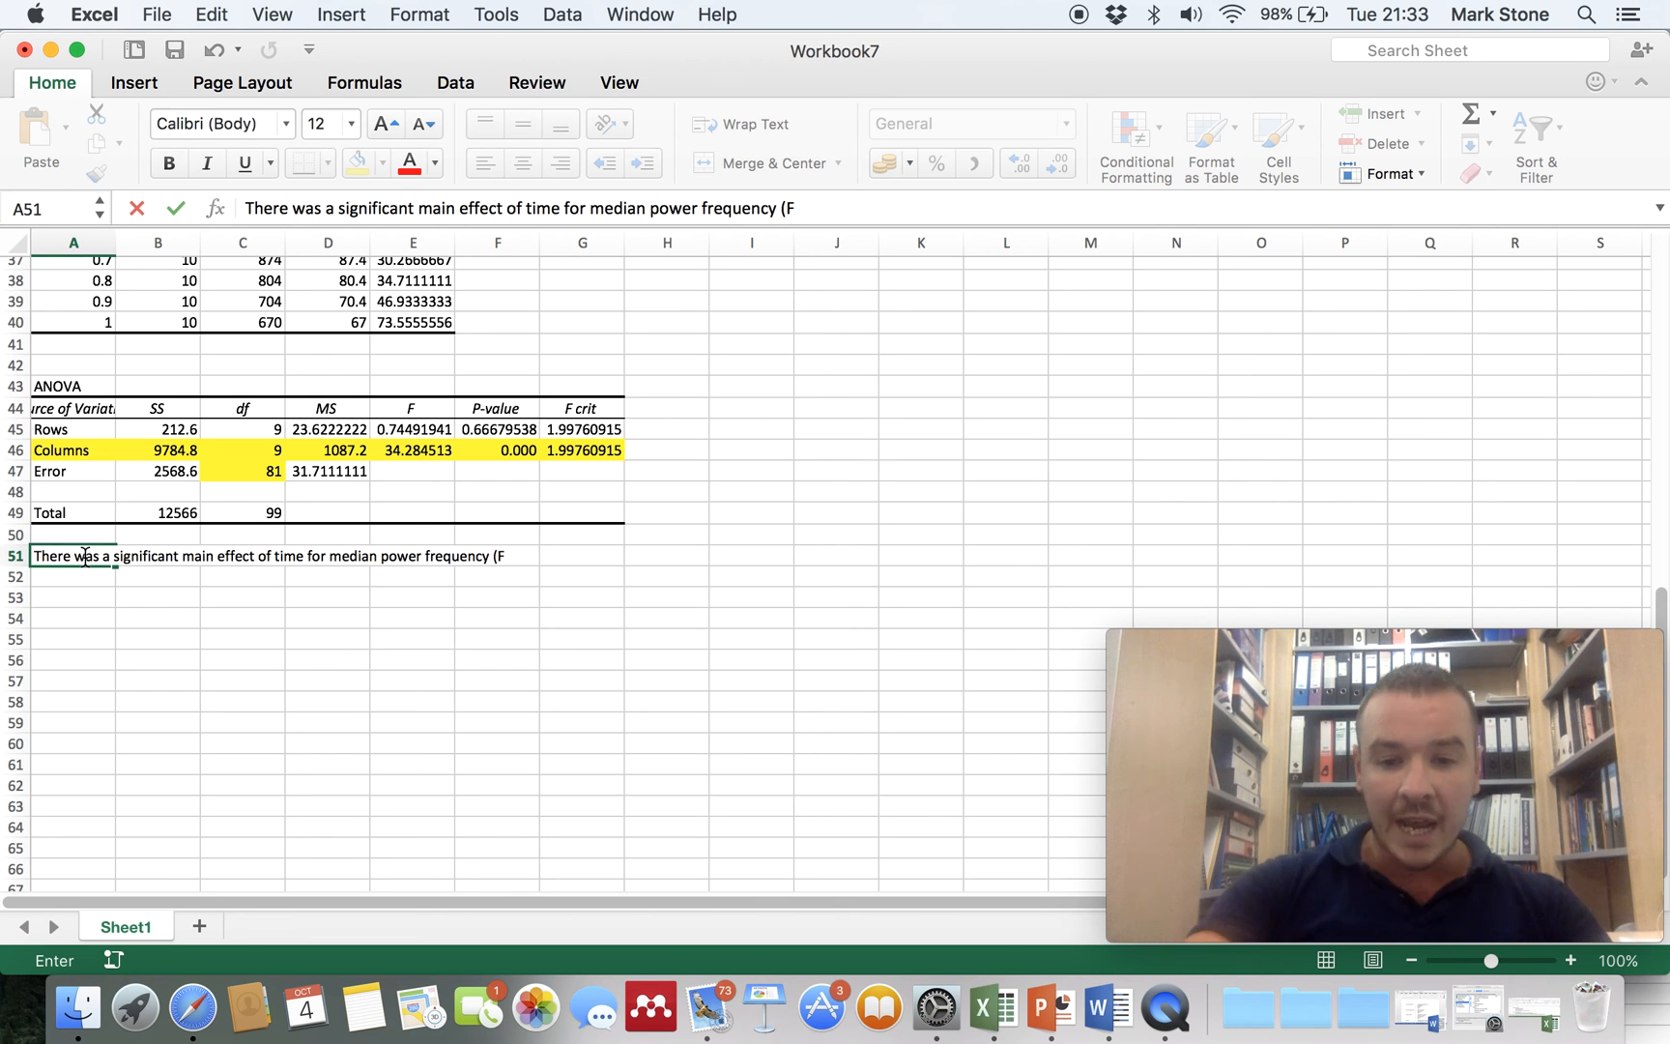
pyautogui.write('9, 8')
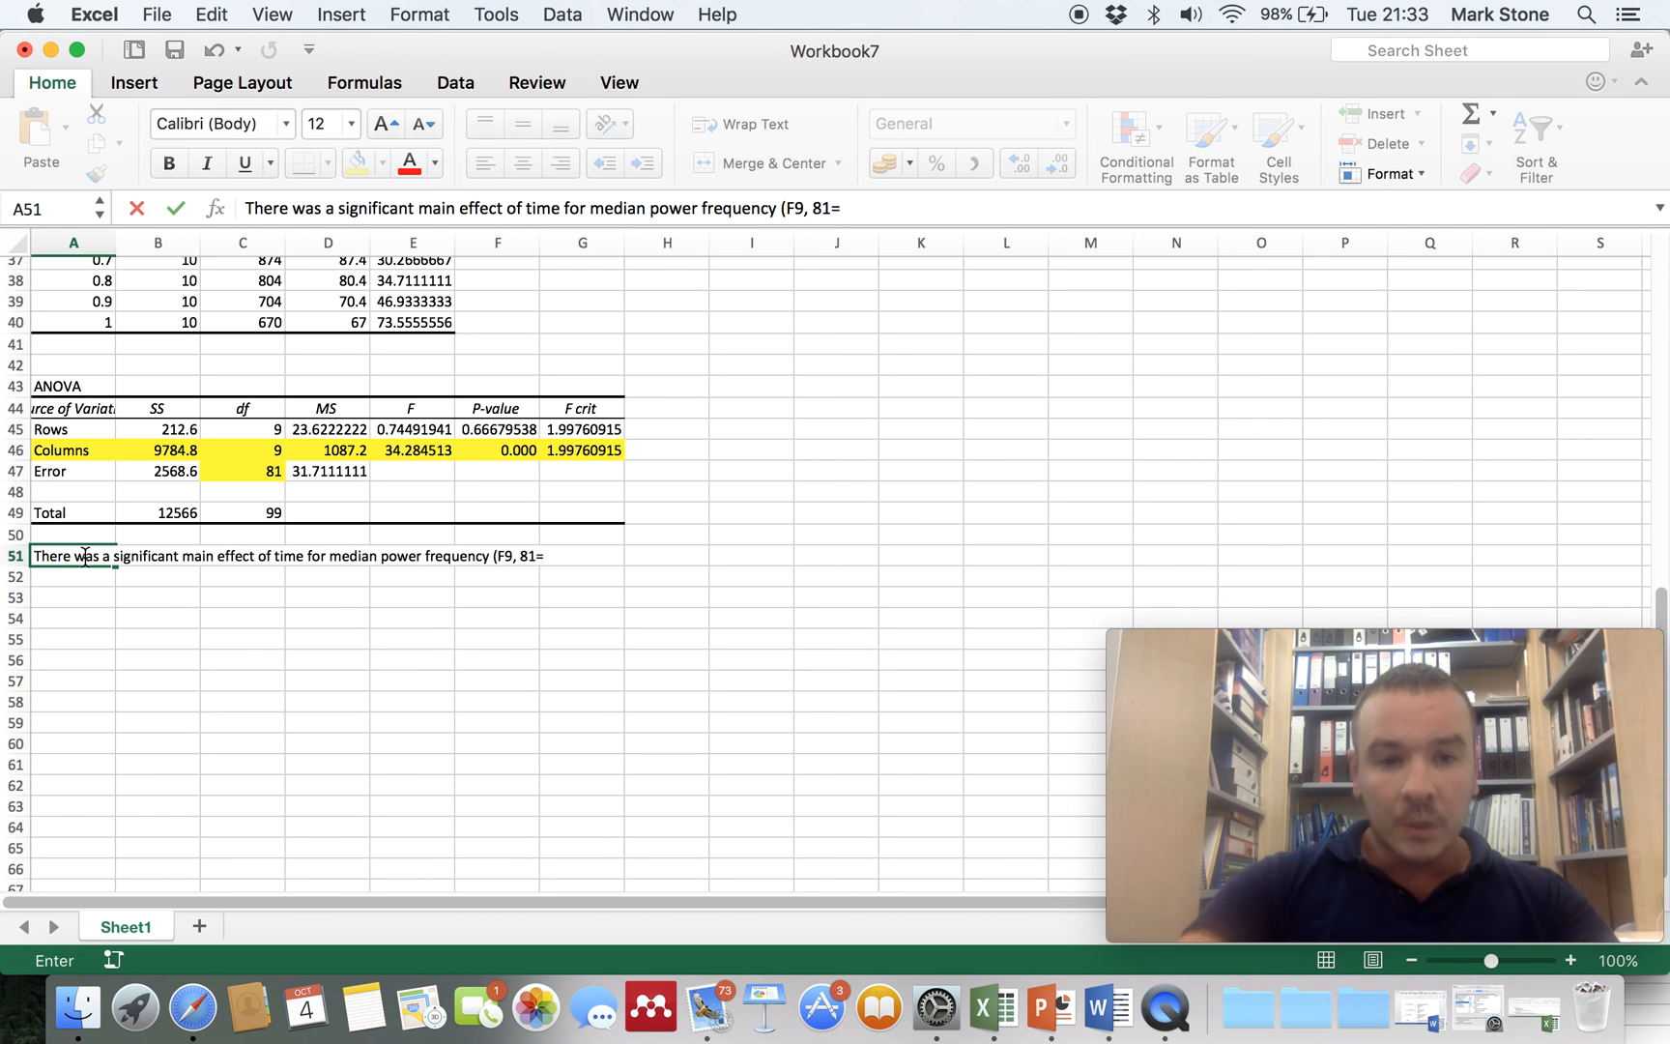
pyautogui.write('1=')
pyautogui.press('BackSpace')
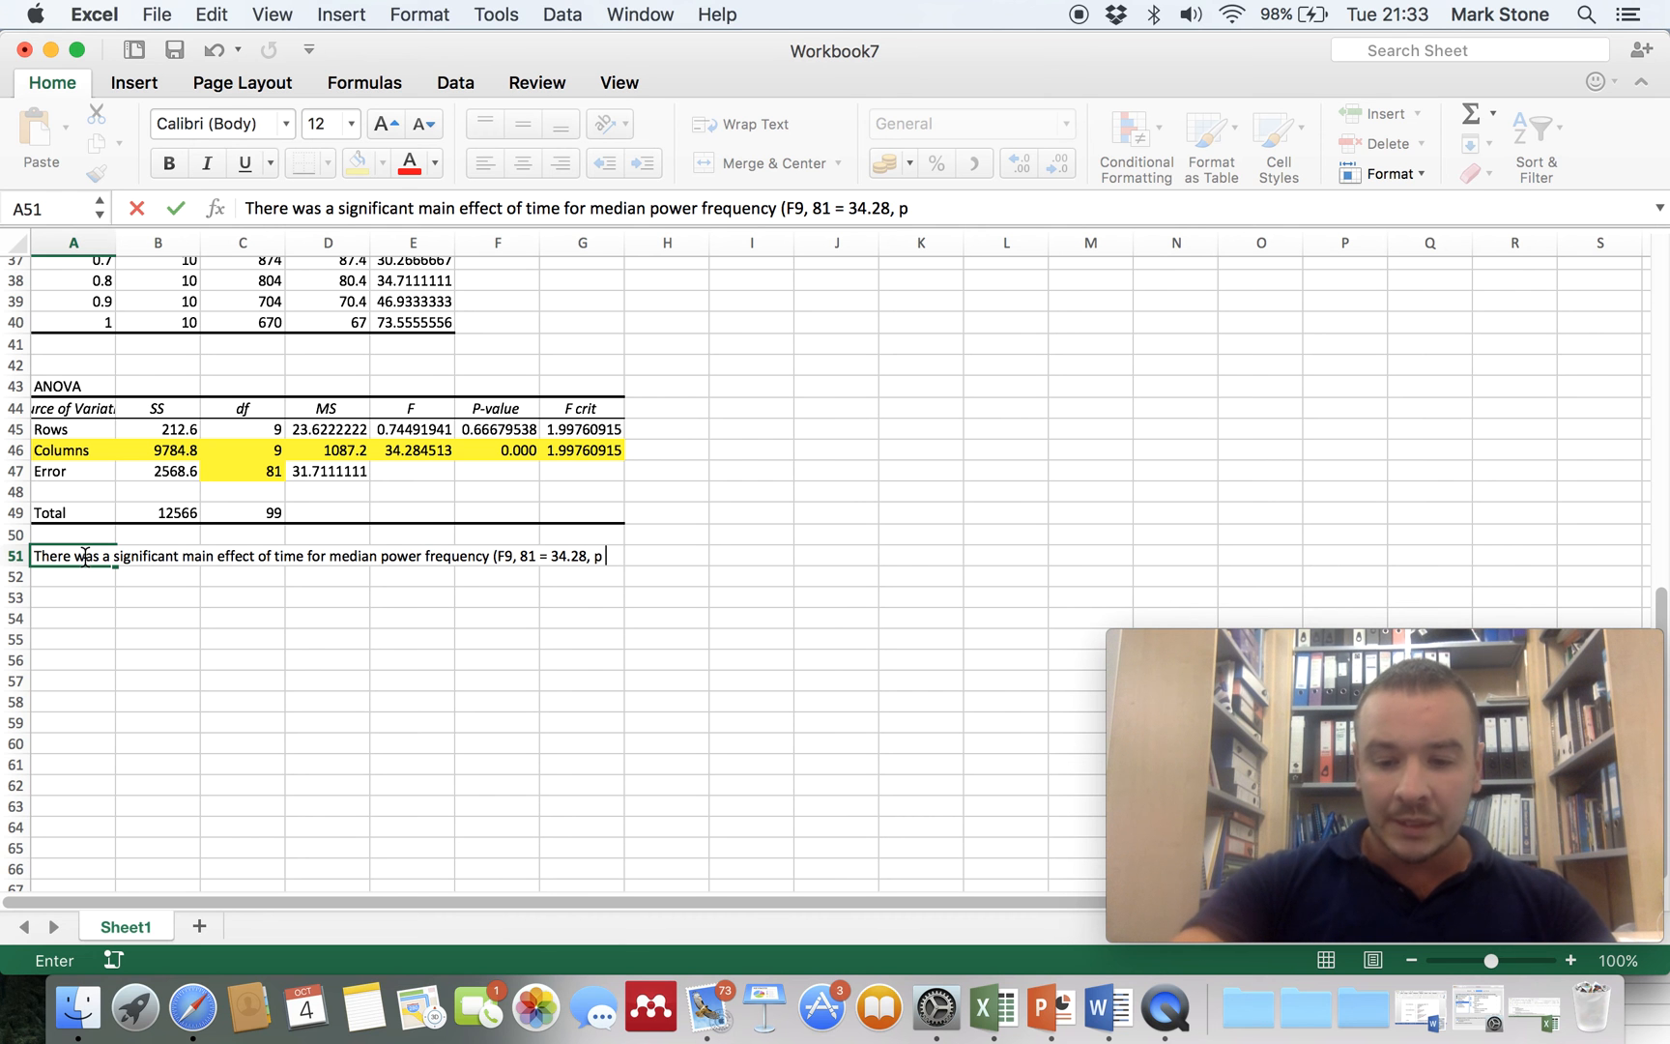
pyautogui.write('0.001)')
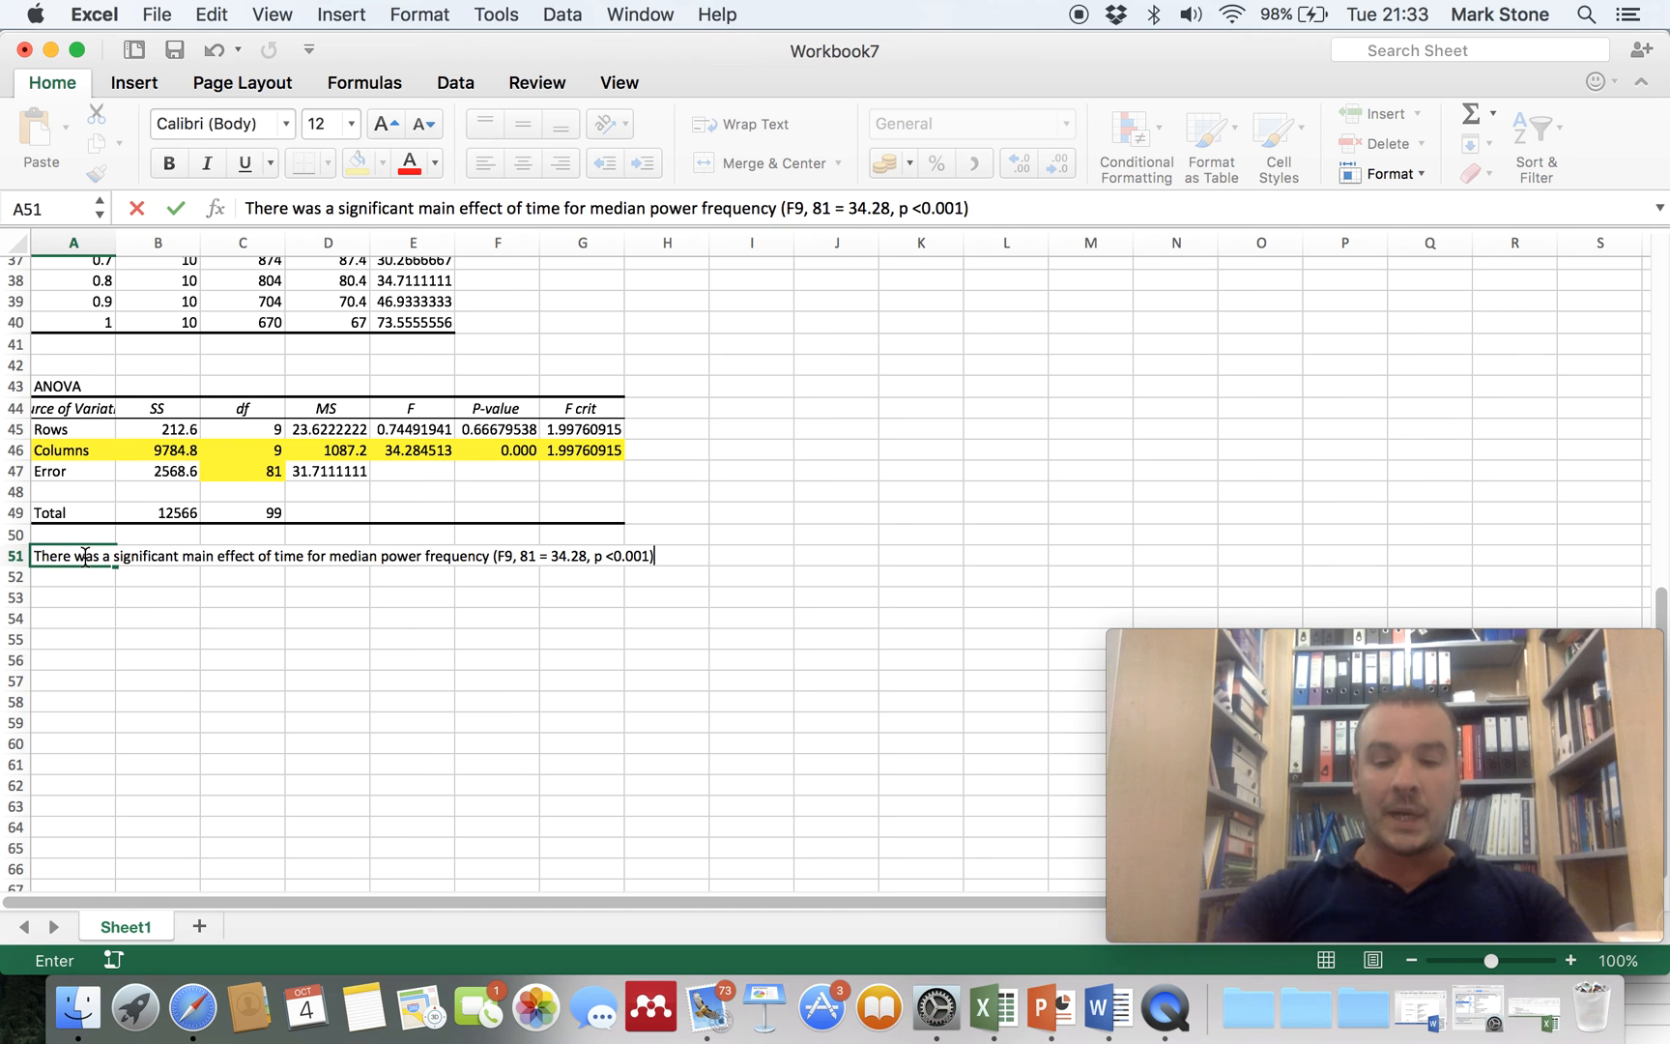
pyautogui.press('Return')
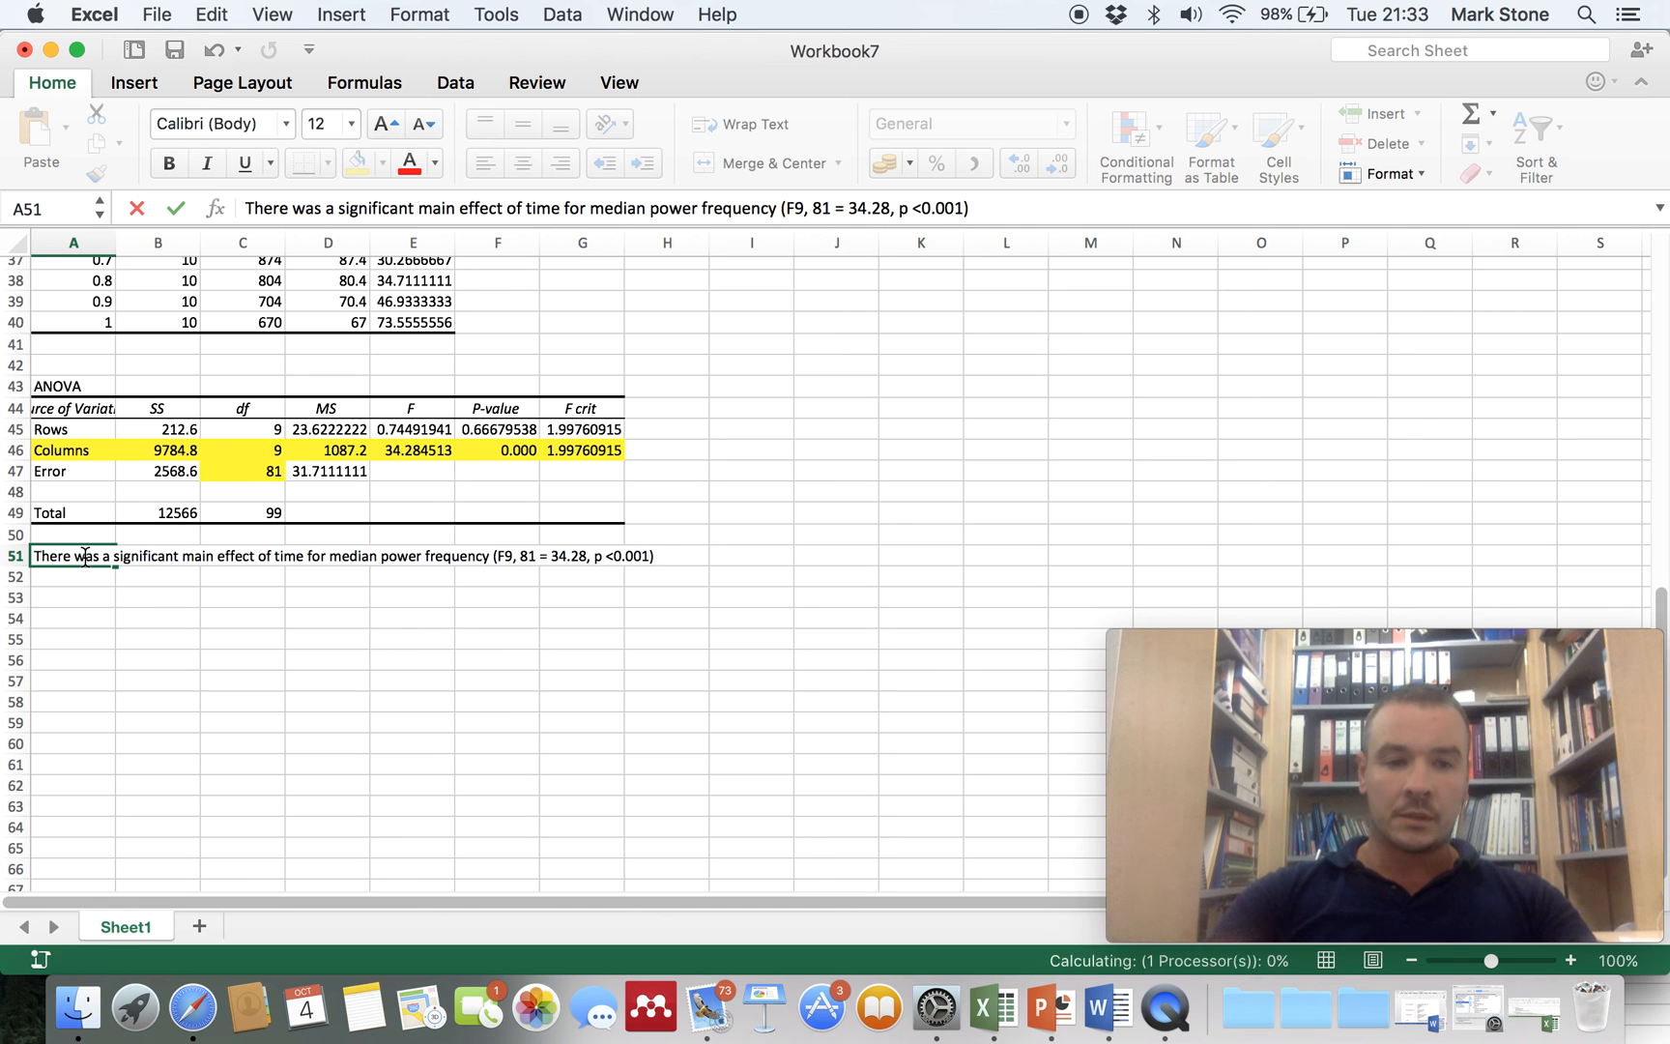
# - Format the degrees of freedom "9, 81" after the F in the A51 sentence as subscript
pyautogui.click(91, 595)
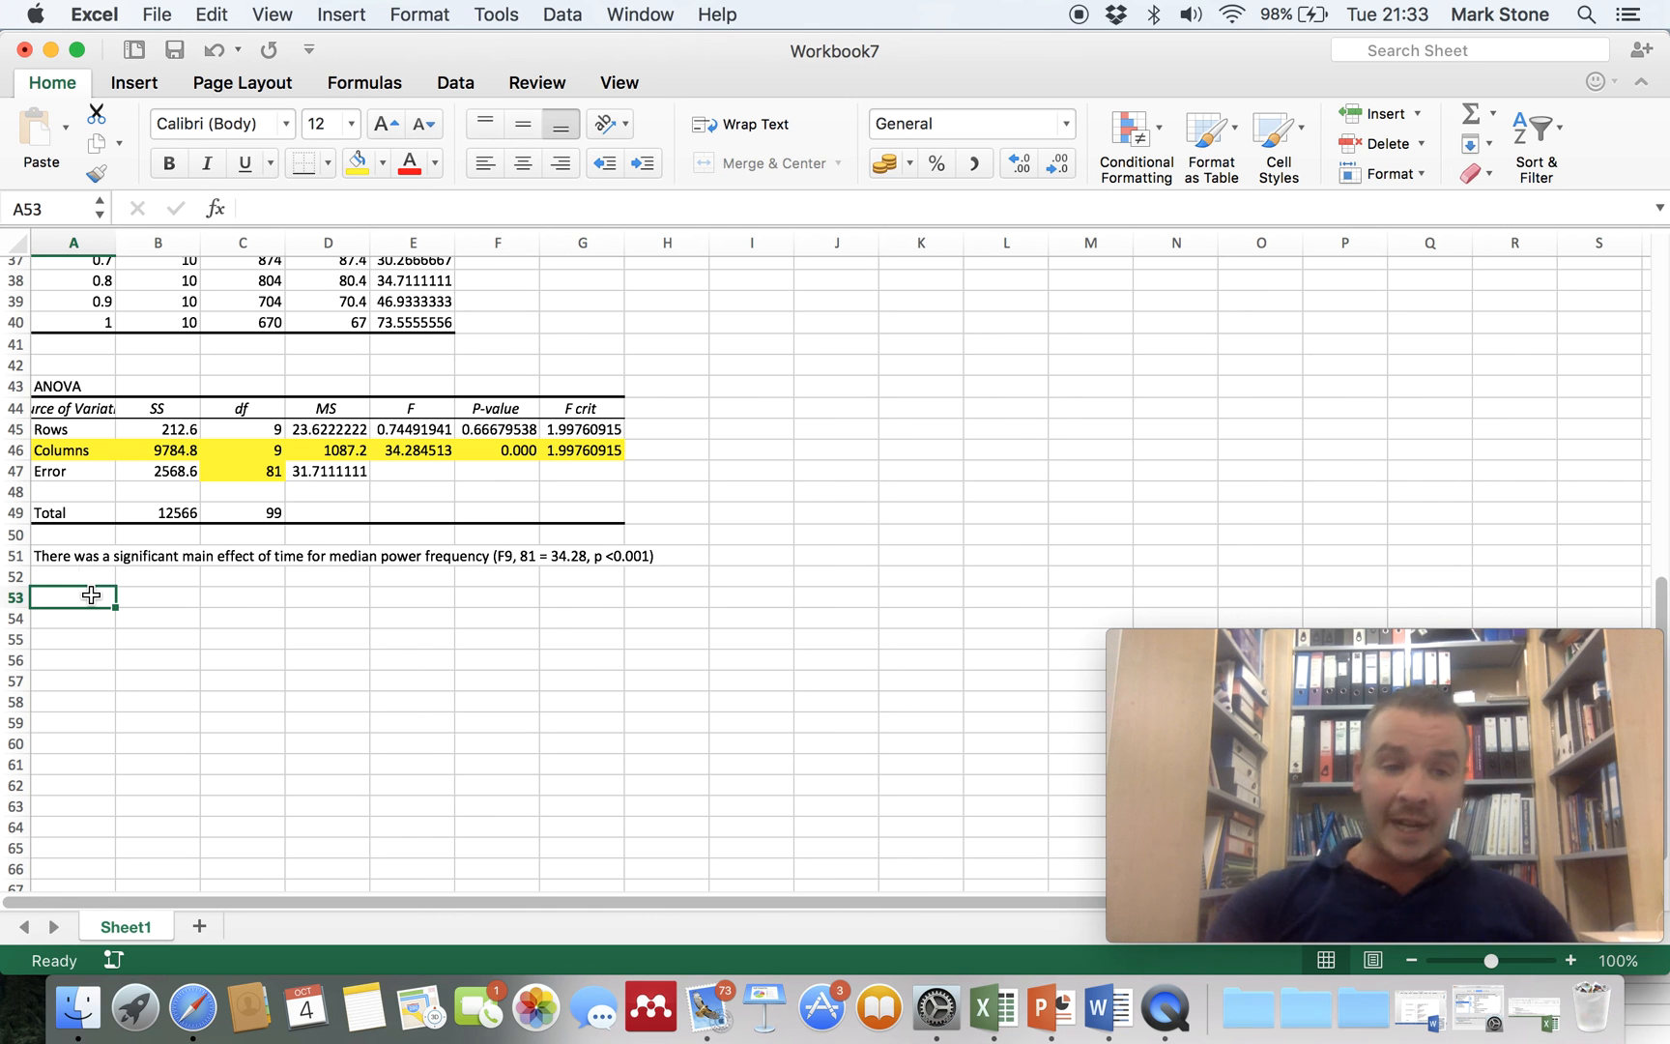
pyautogui.click(58, 558)
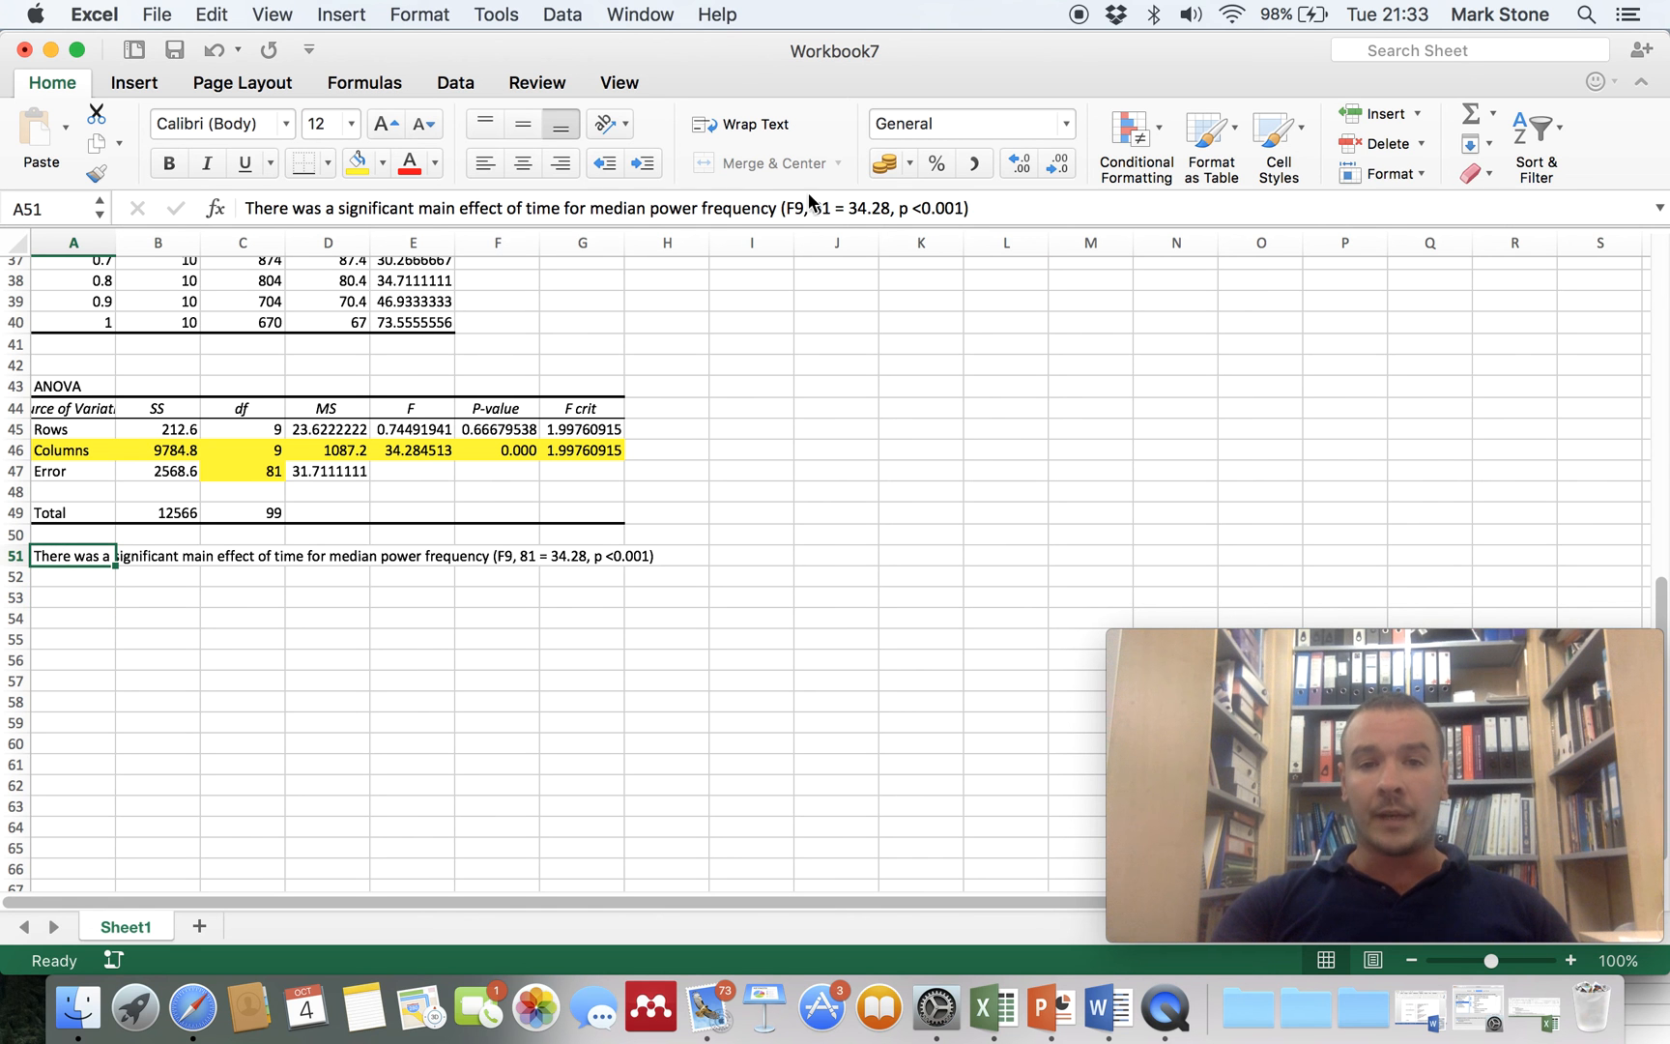
pyautogui.moveTo(834, 207); pyautogui.dragTo(793, 207)
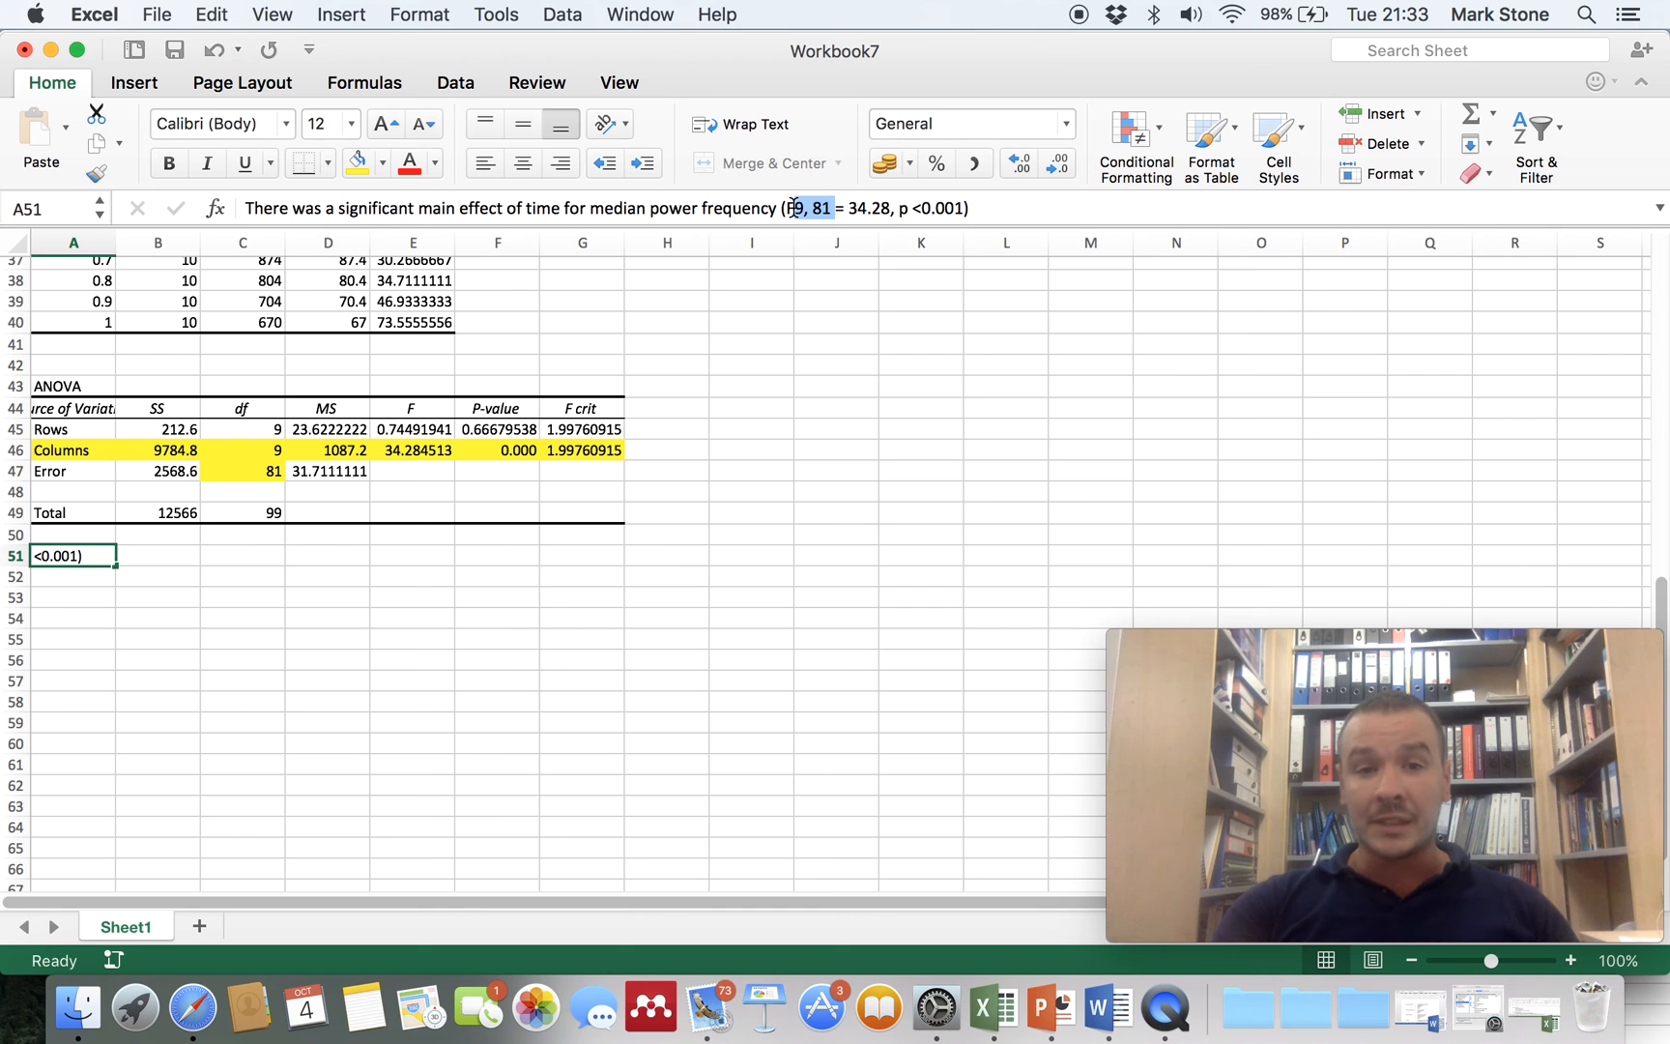
pyautogui.click(423, 15)
pyautogui.click(433, 48)
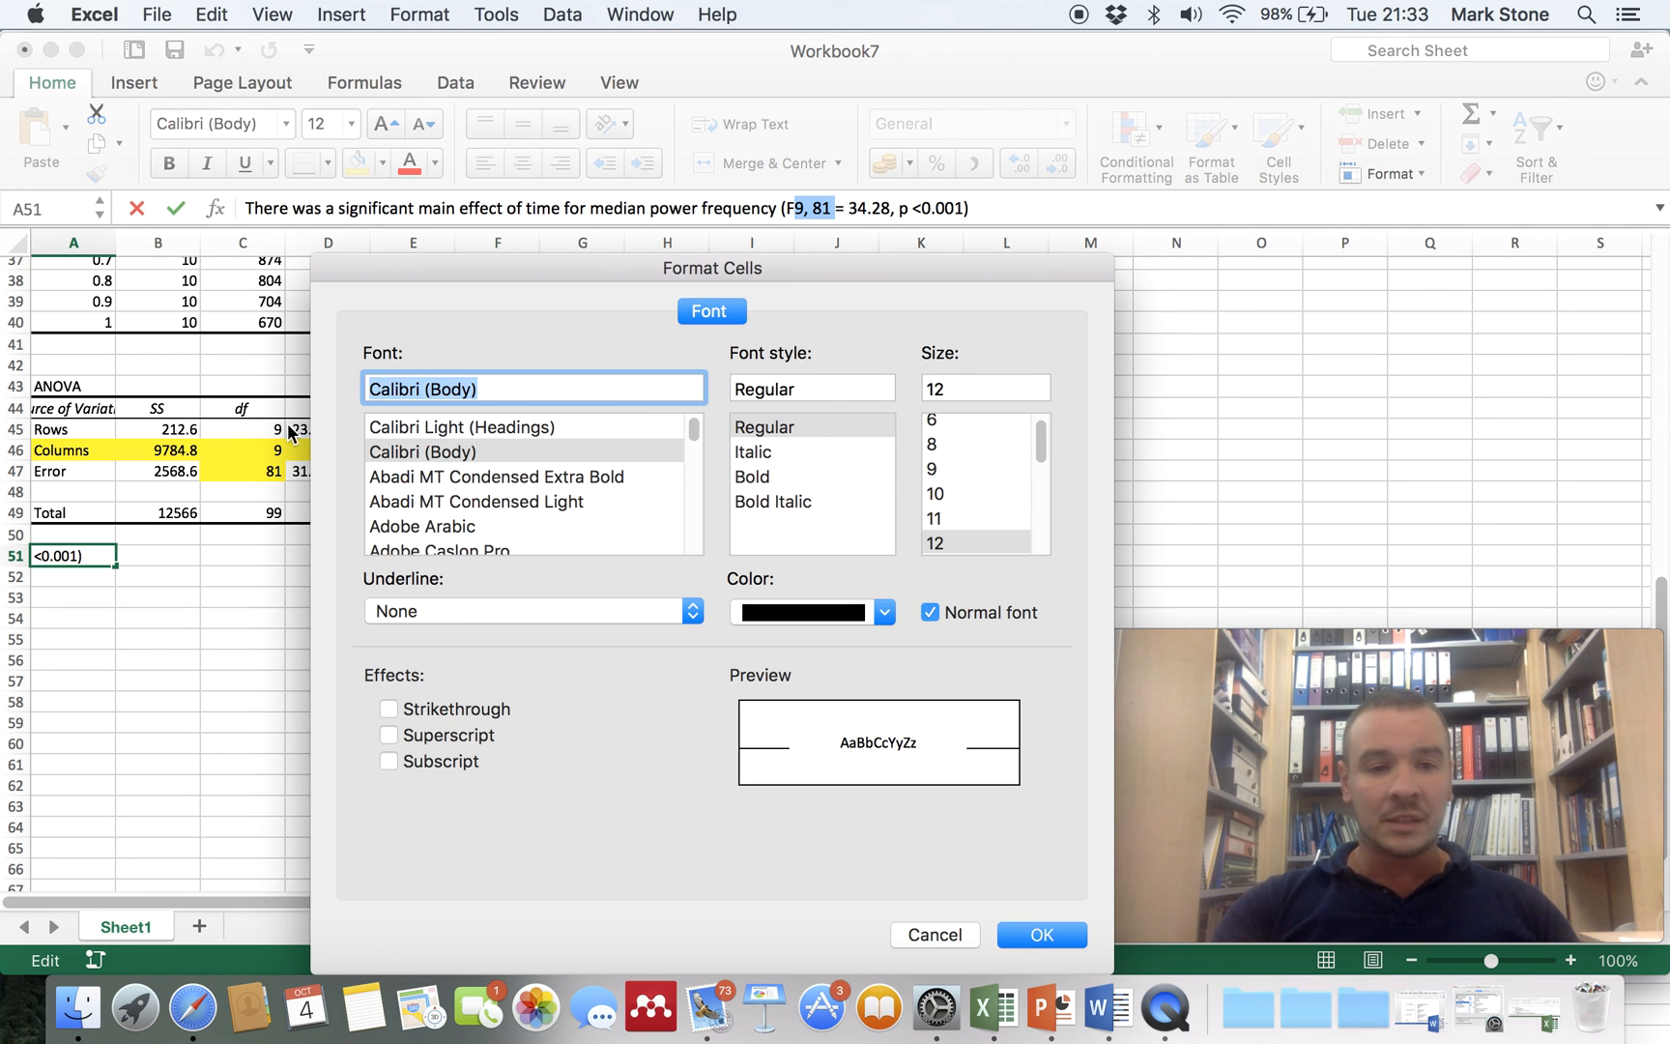
pyautogui.click(396, 759)
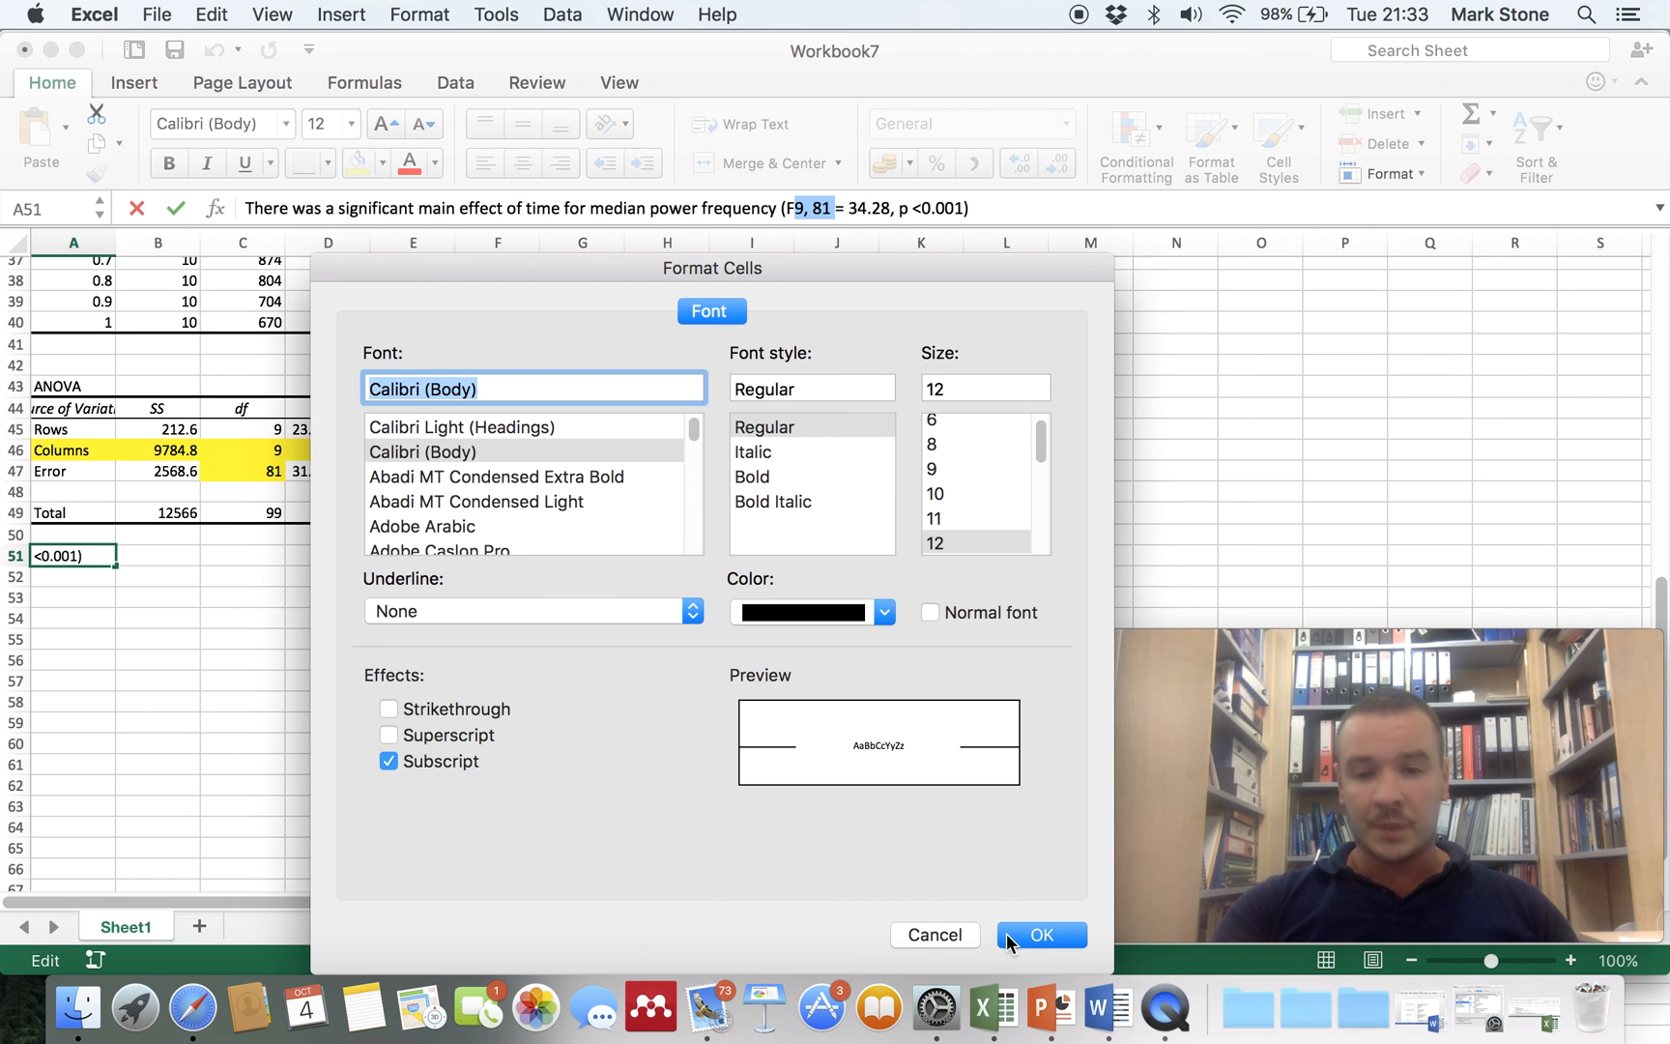
pyautogui.click(1035, 937)
pyautogui.click(532, 661)
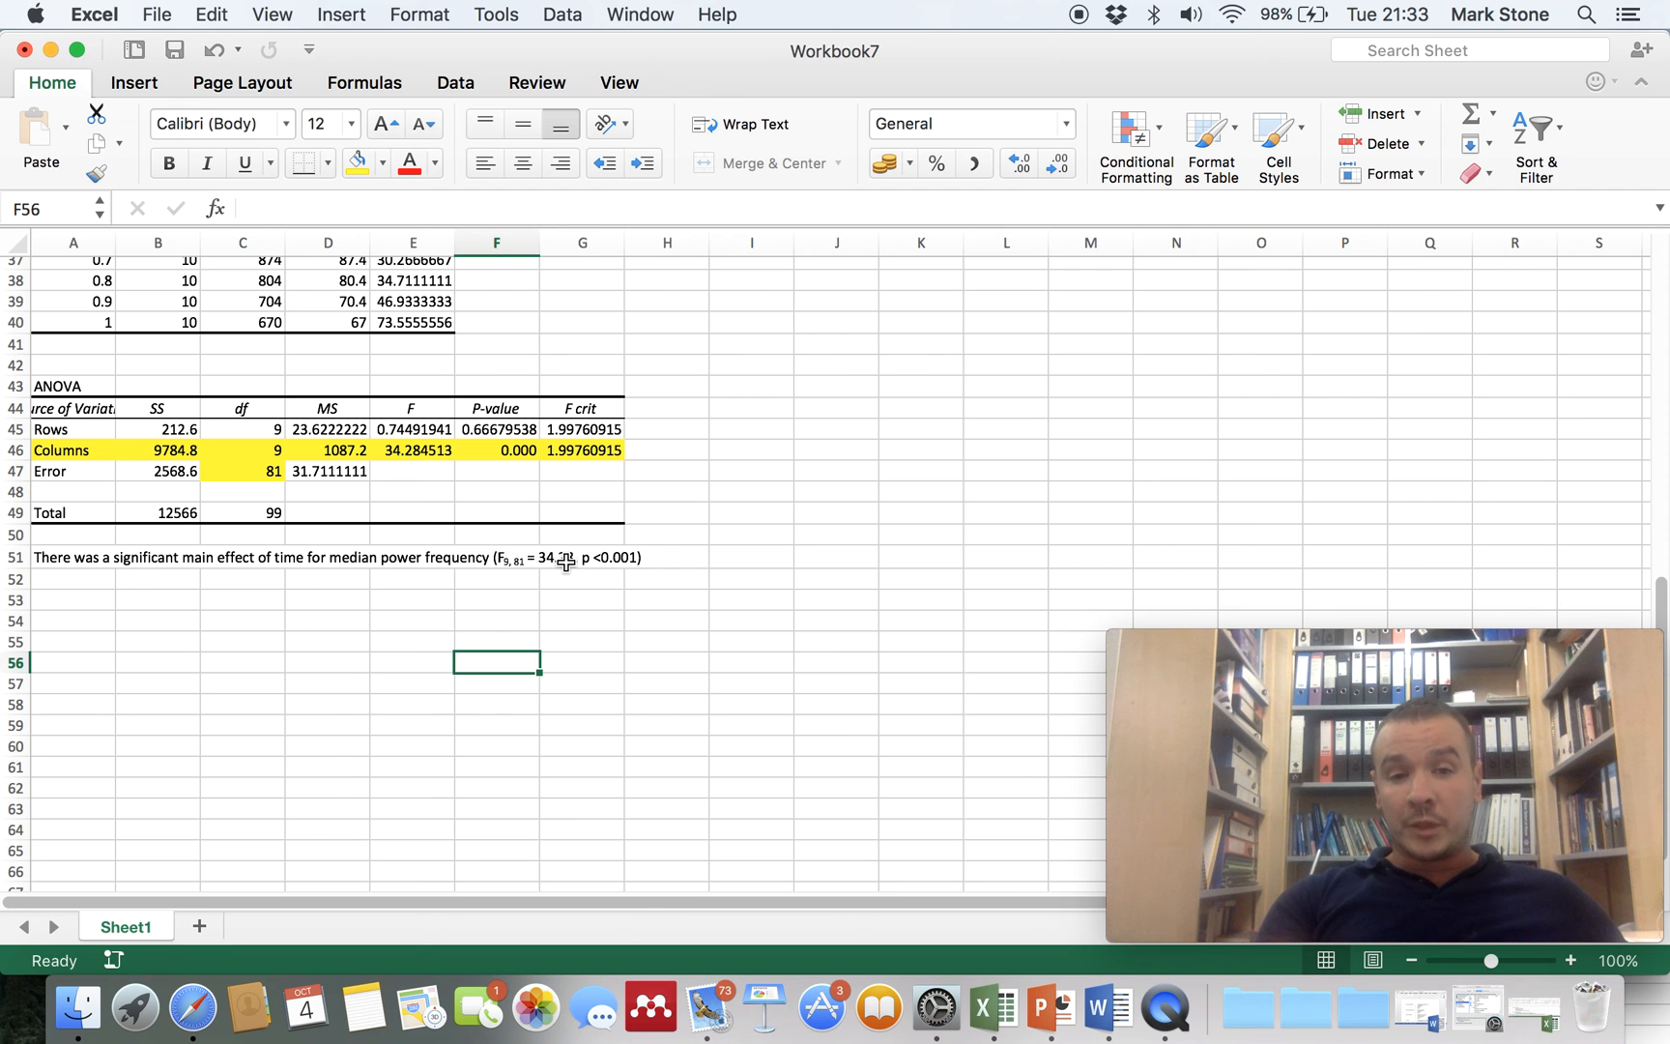
# - Check the F value and P-value of the ANOVA table's Columns row against the results sentence
pyautogui.click(413, 449)
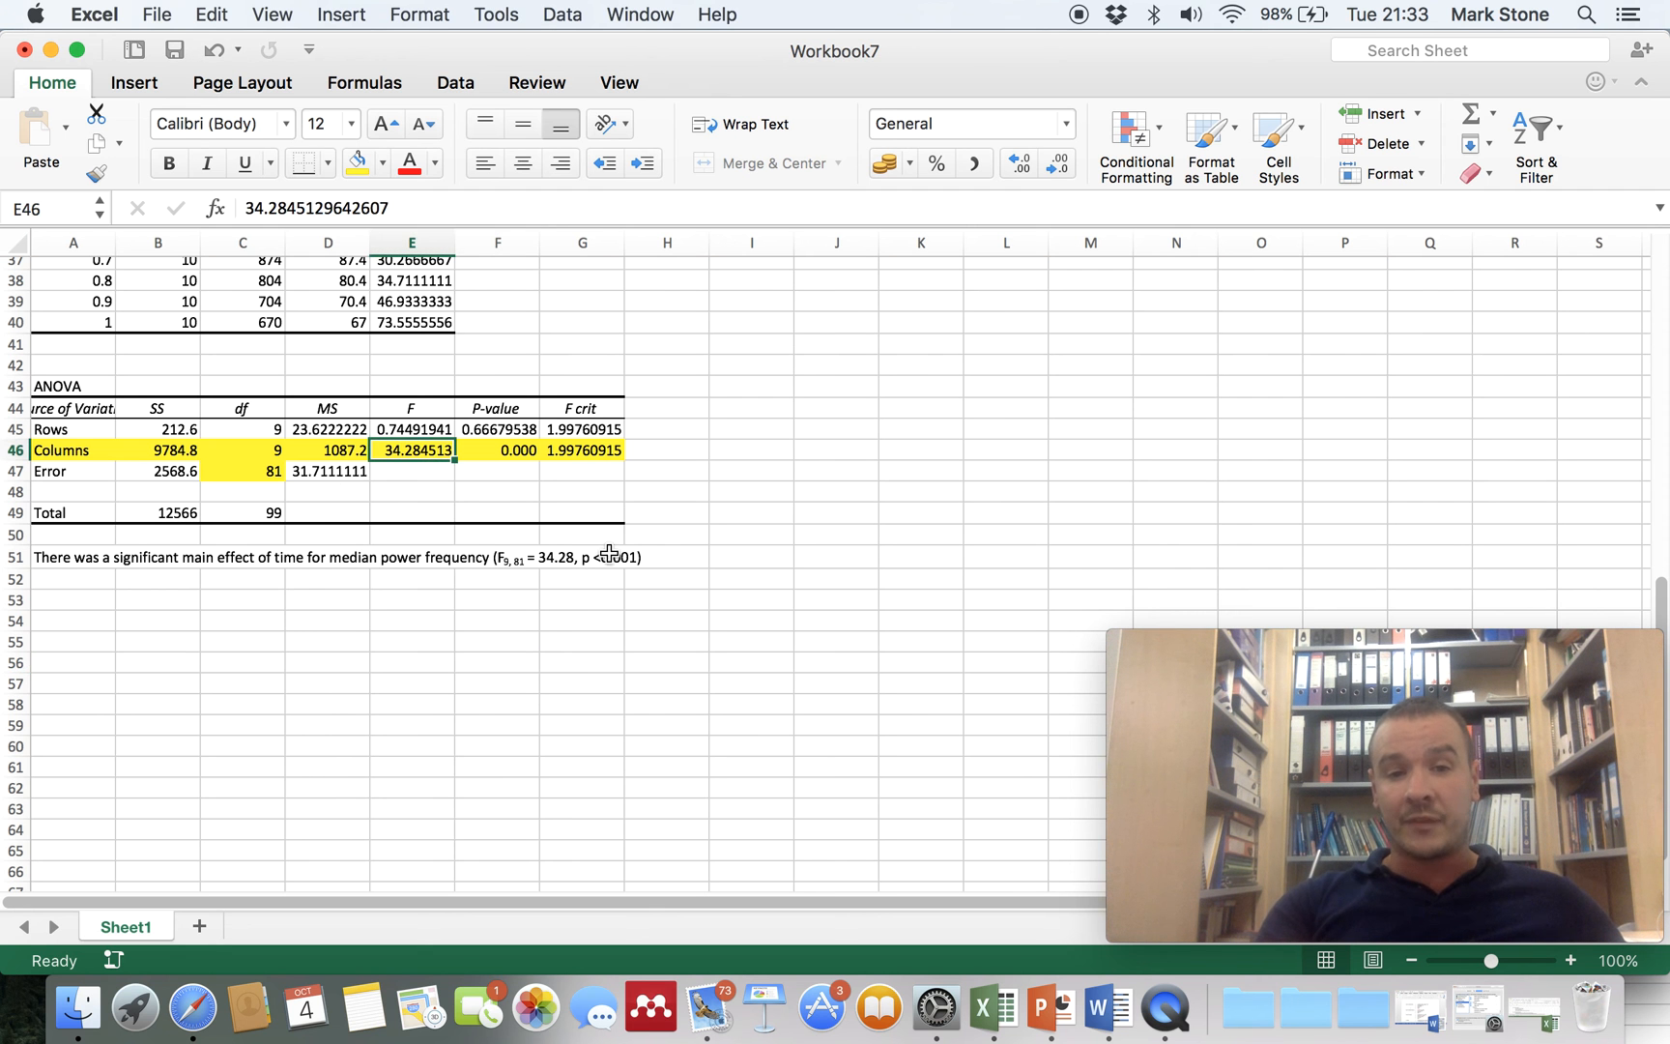
pyautogui.click(499, 450)
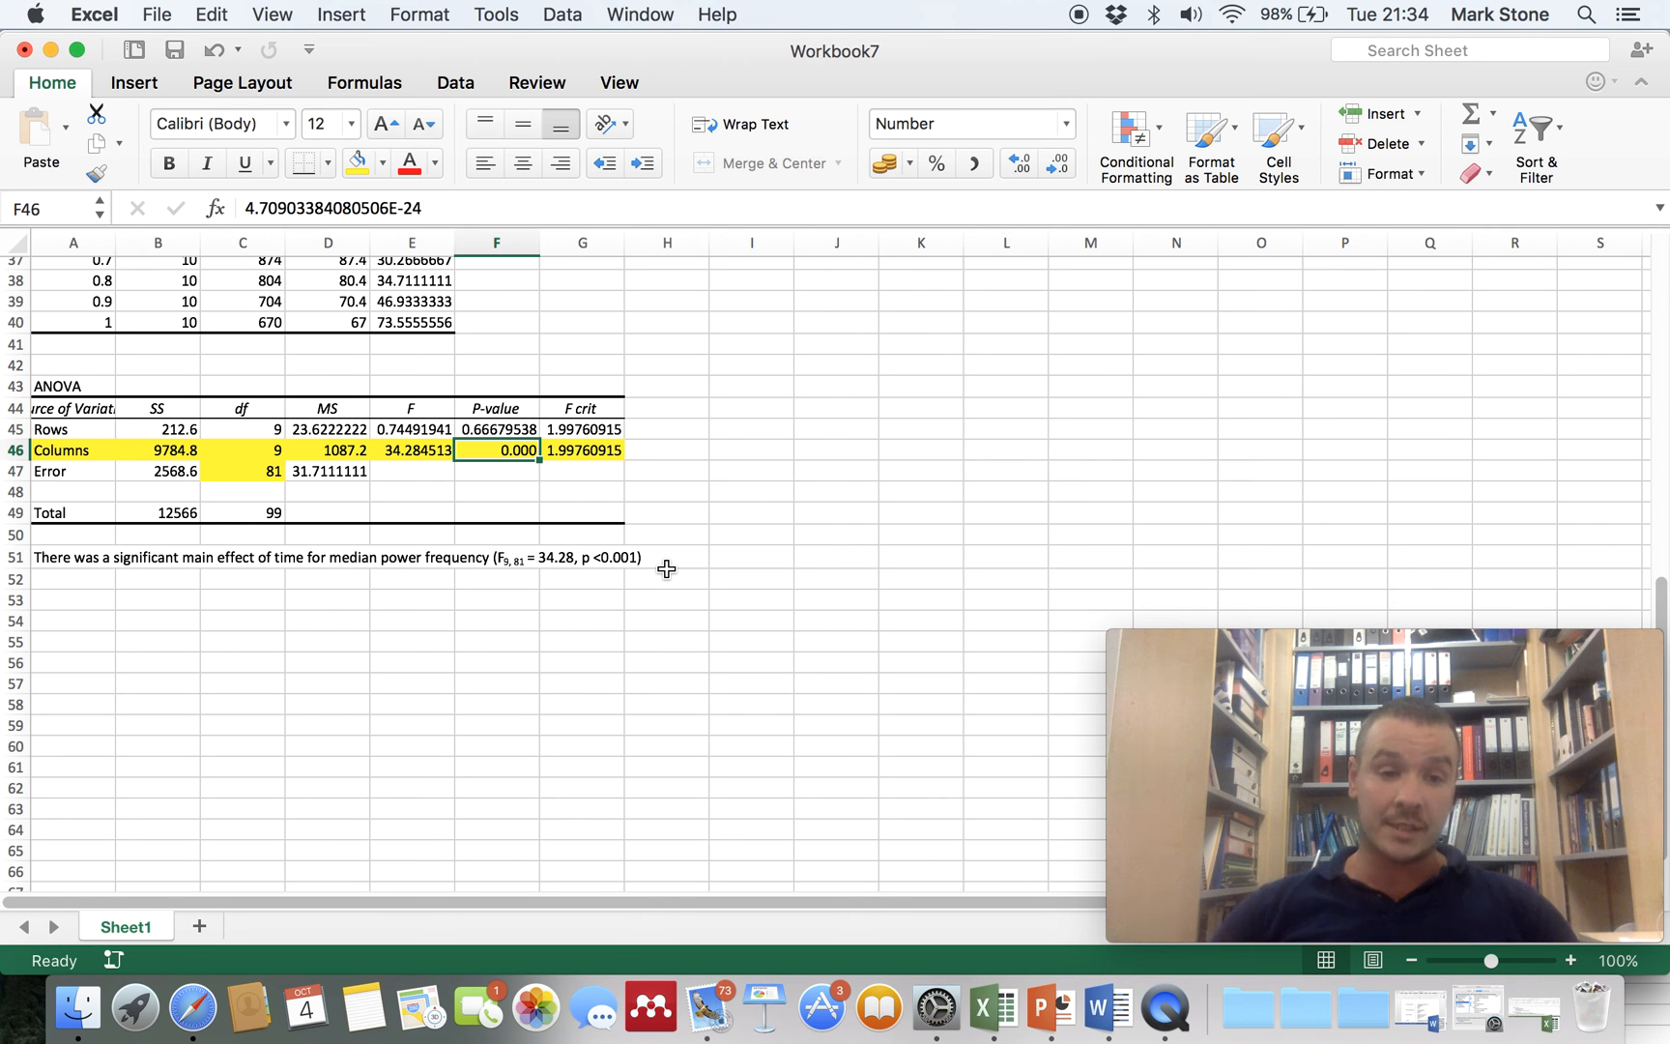
# - Starting in B54, enter the comparison headings 20%-10%, 30%-10%, 40%-10% and 50%-10% across row 54
pyautogui.click(78, 599)
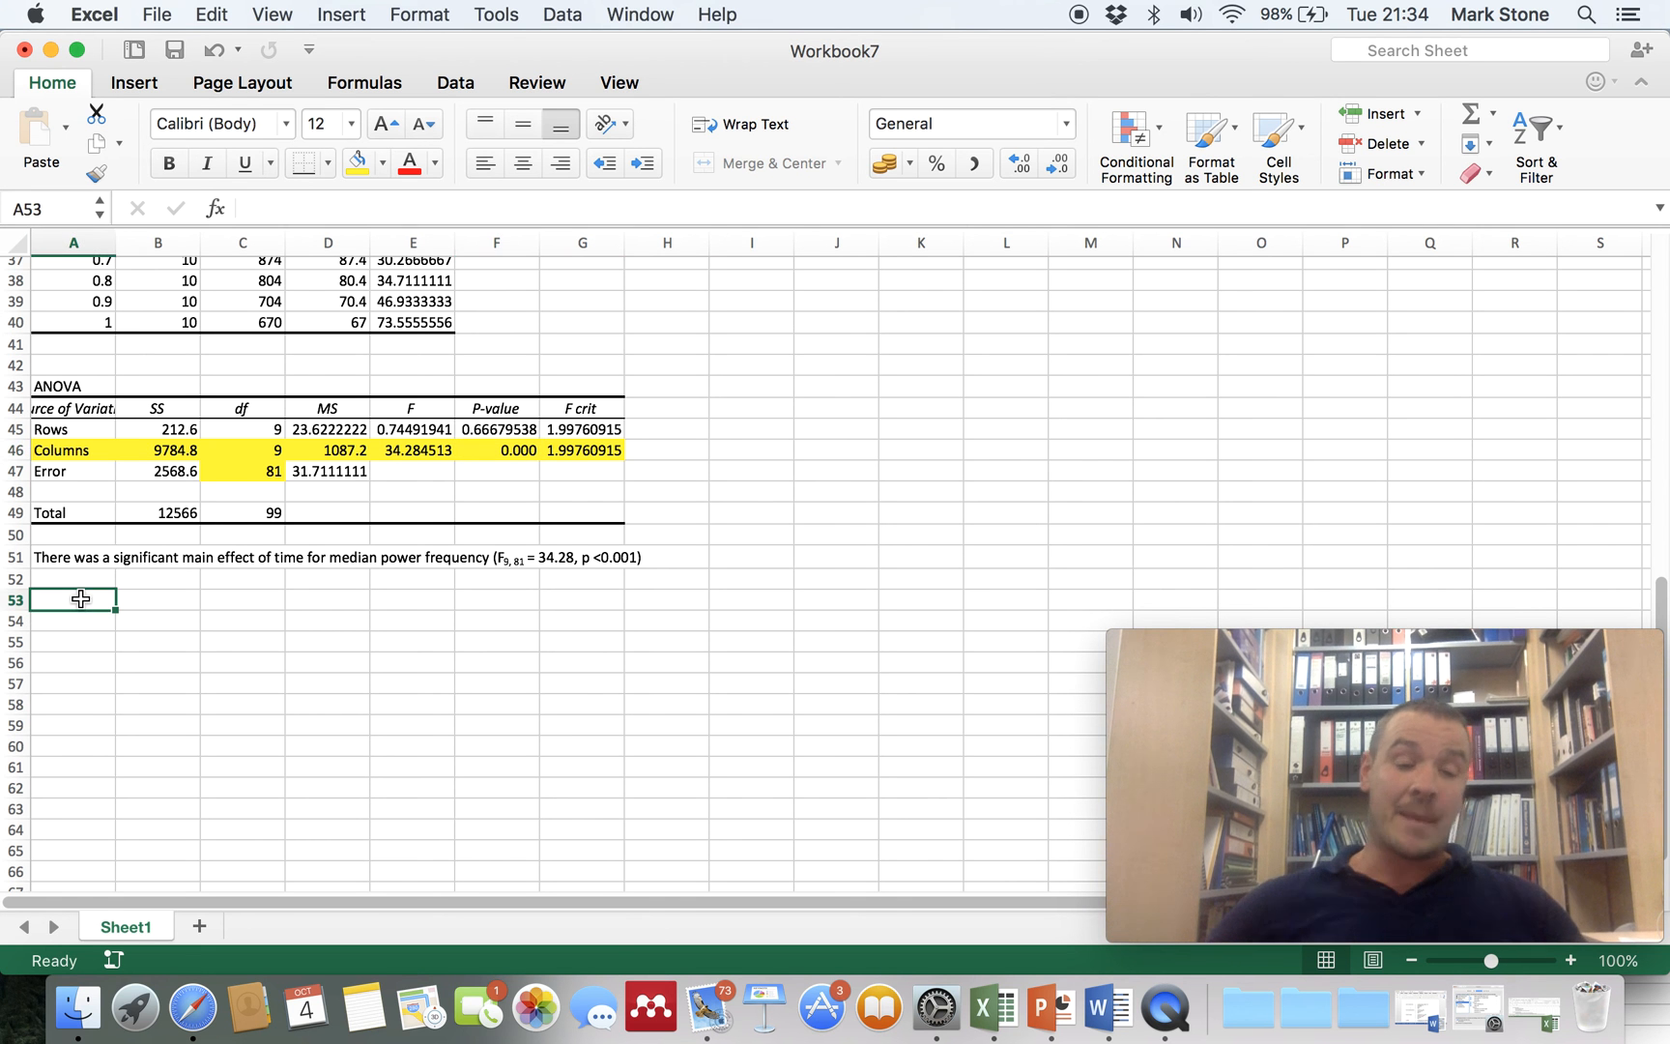
pyautogui.press('Right')
pyautogui.press('Down')
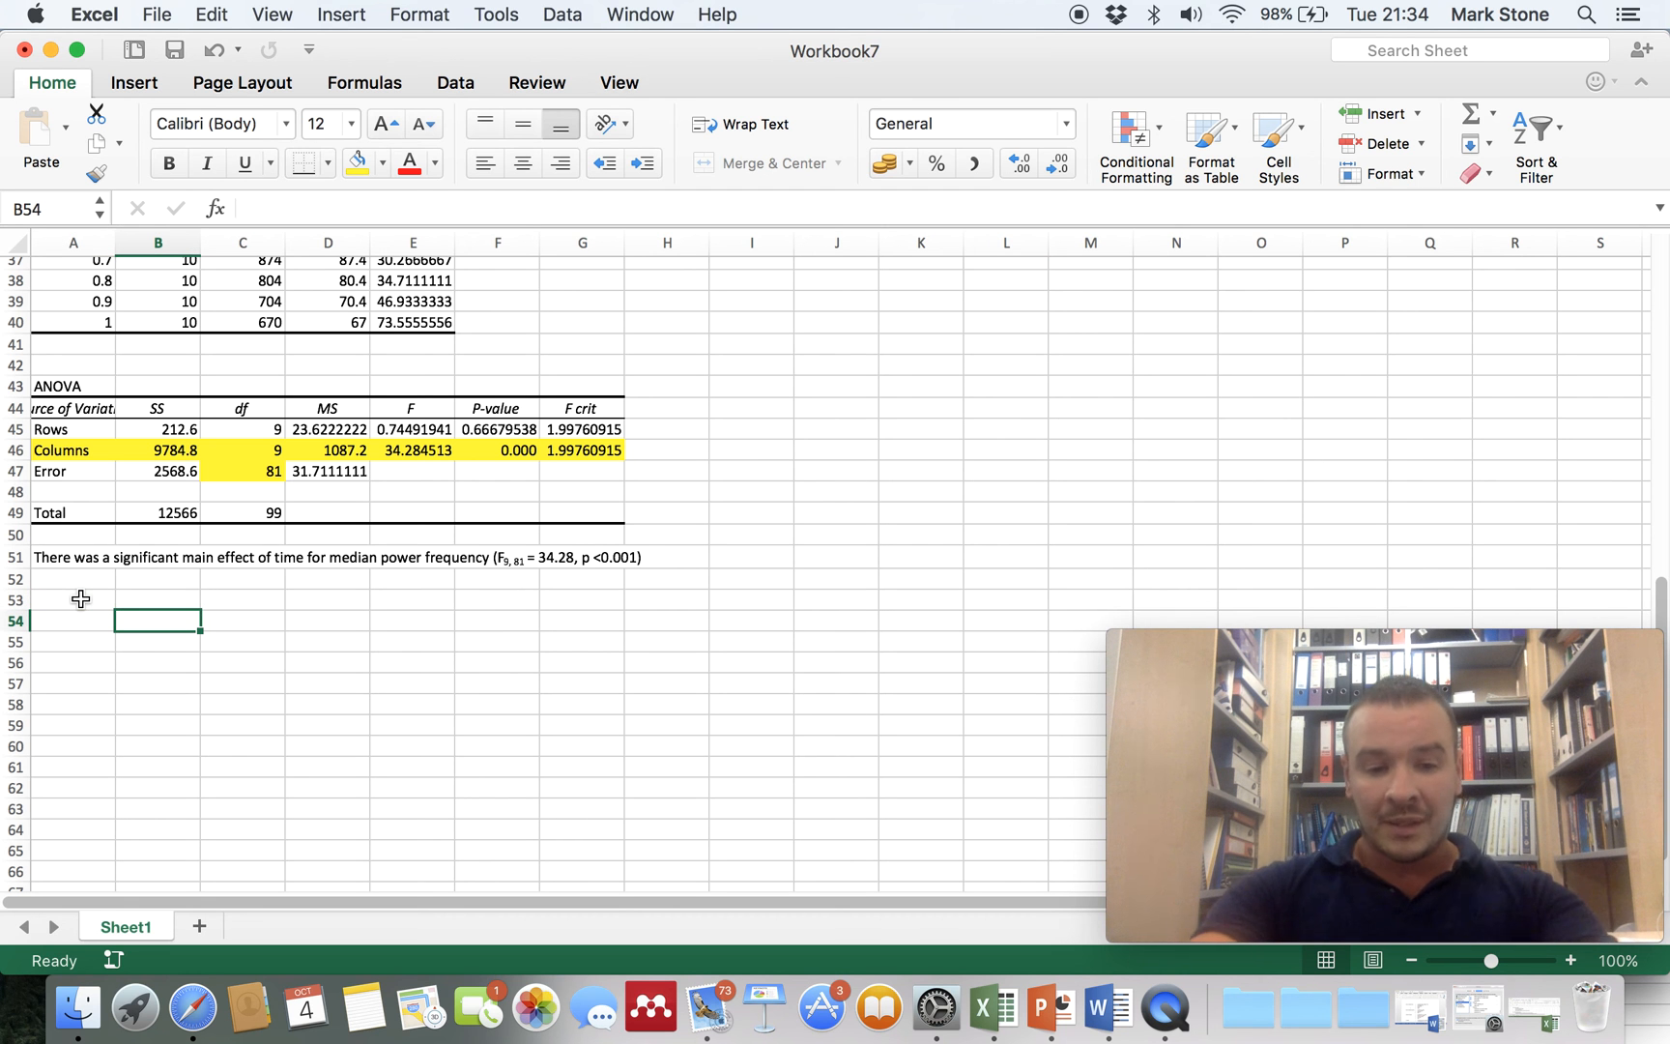
pyautogui.write('20%')
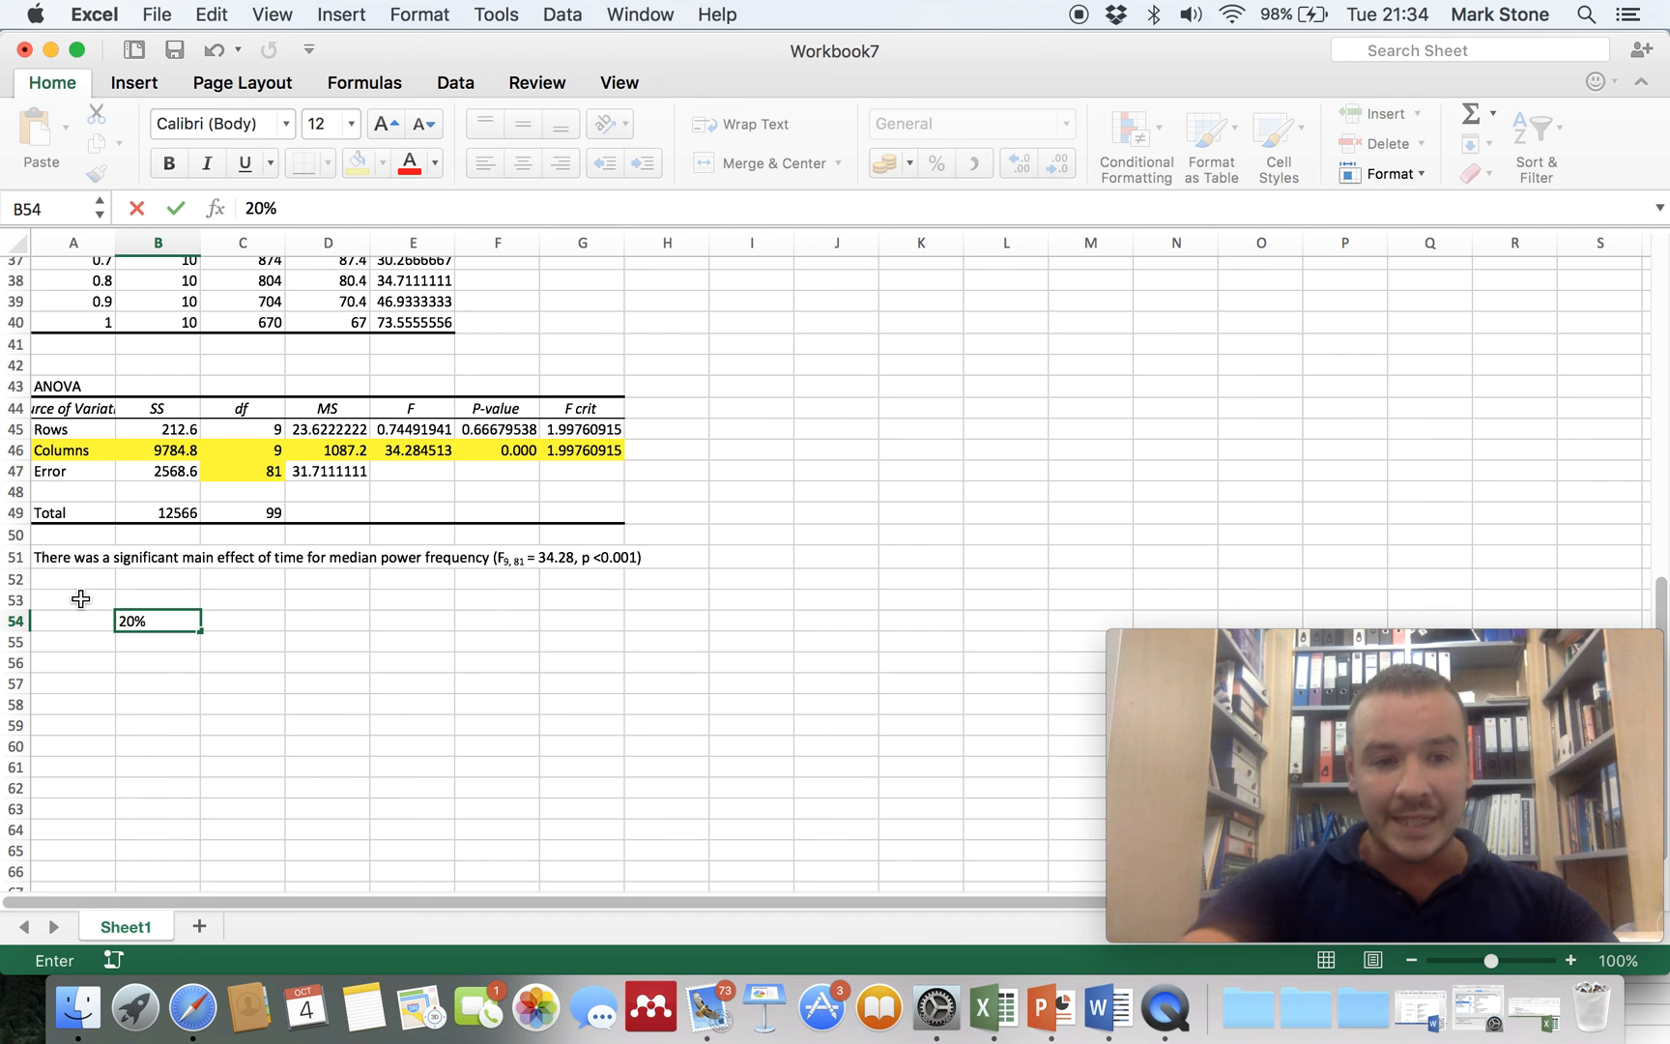
pyautogui.write('-10%')
pyautogui.press('Tab')
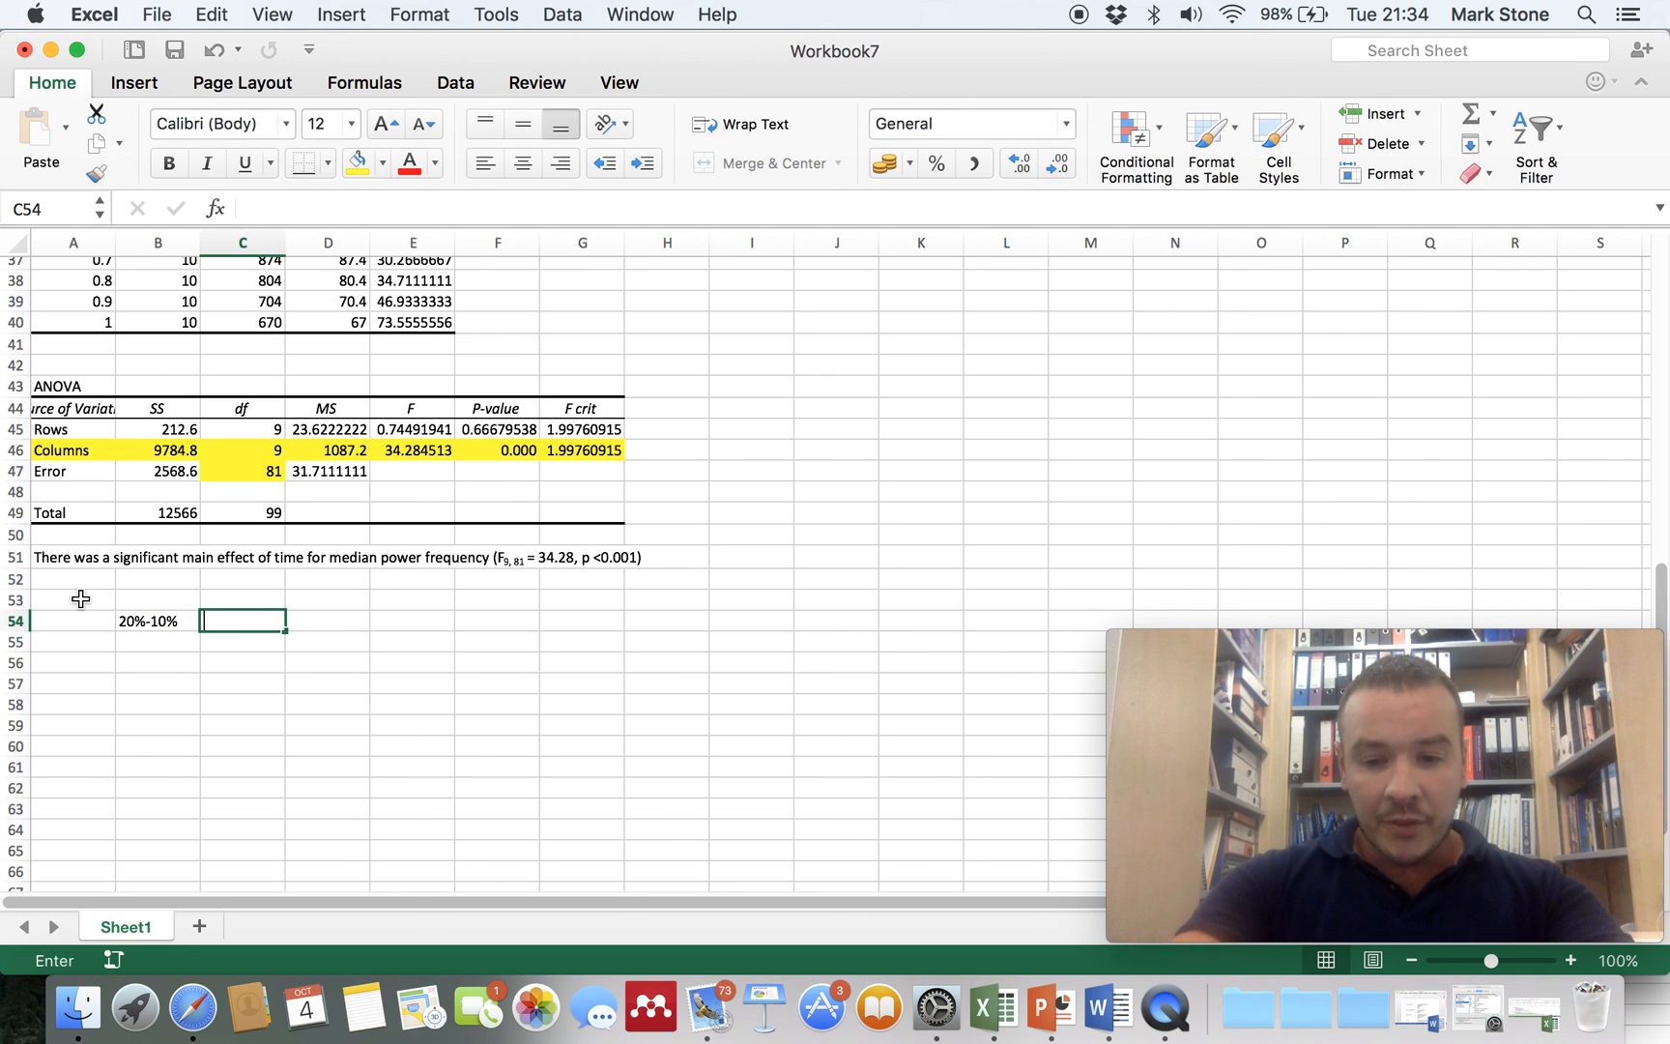
pyautogui.write('30%-10%')
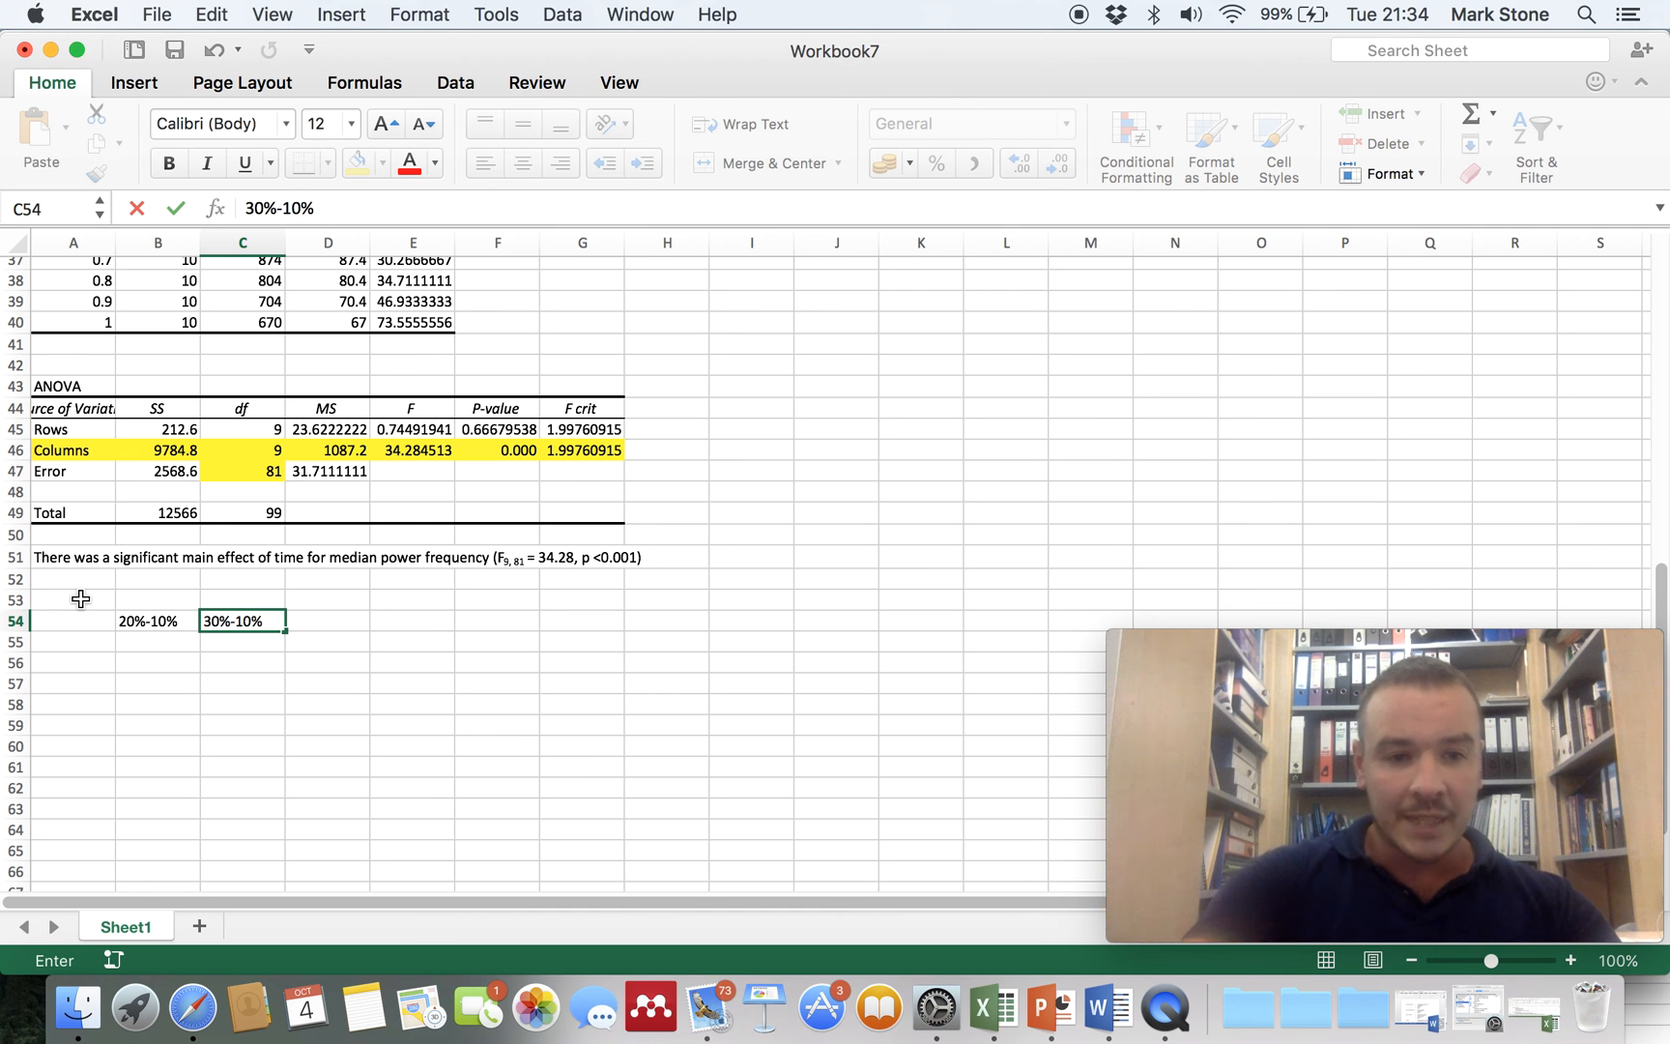
pyautogui.press('Tab')
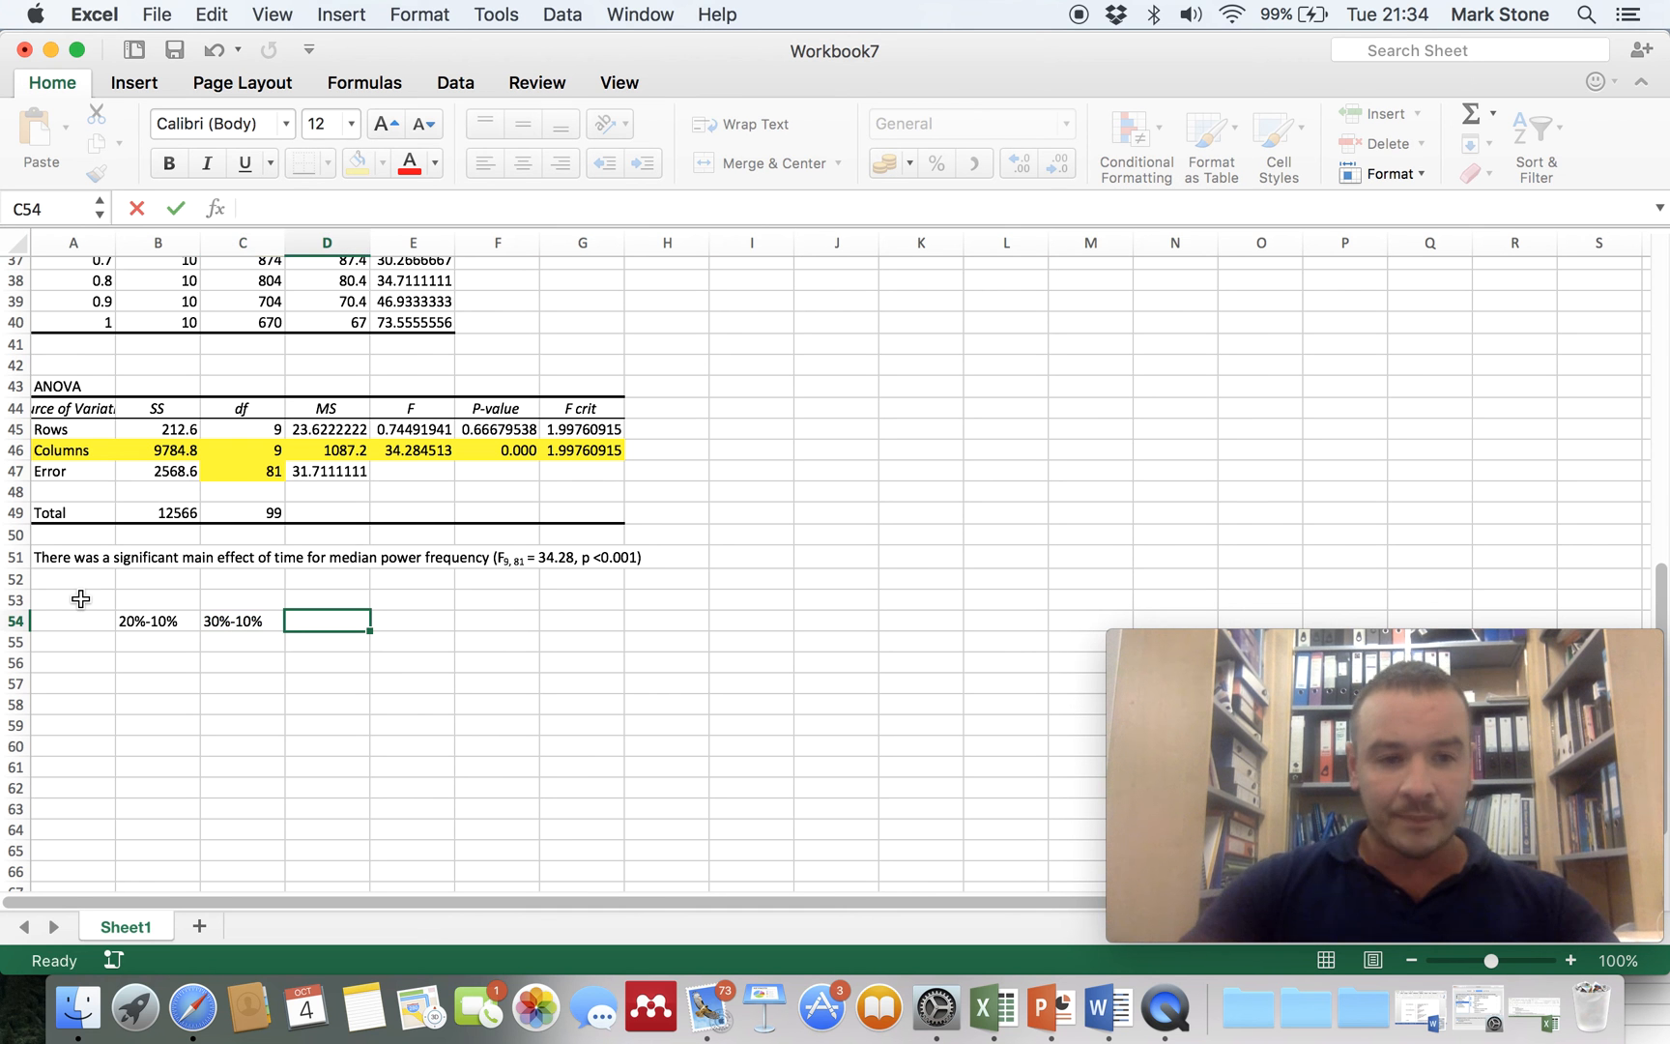
pyautogui.write('40%-10')
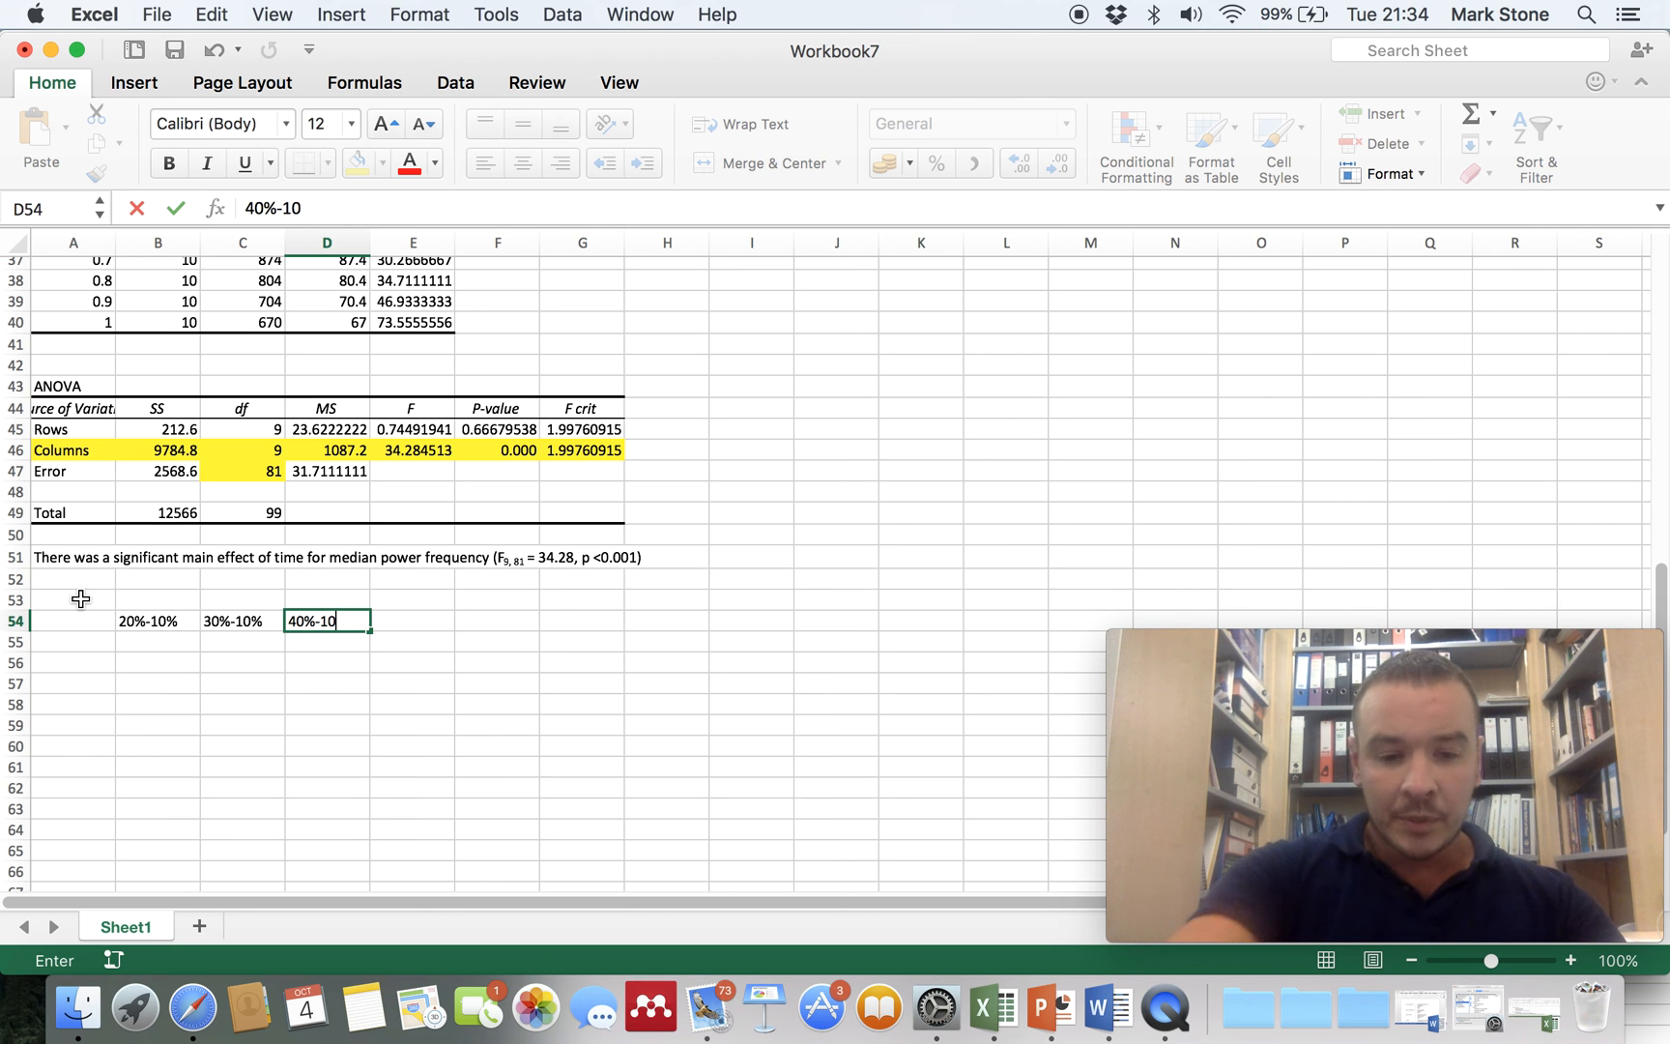
pyautogui.write('%')
pyautogui.press('Tab')
pyautogui.write('50')
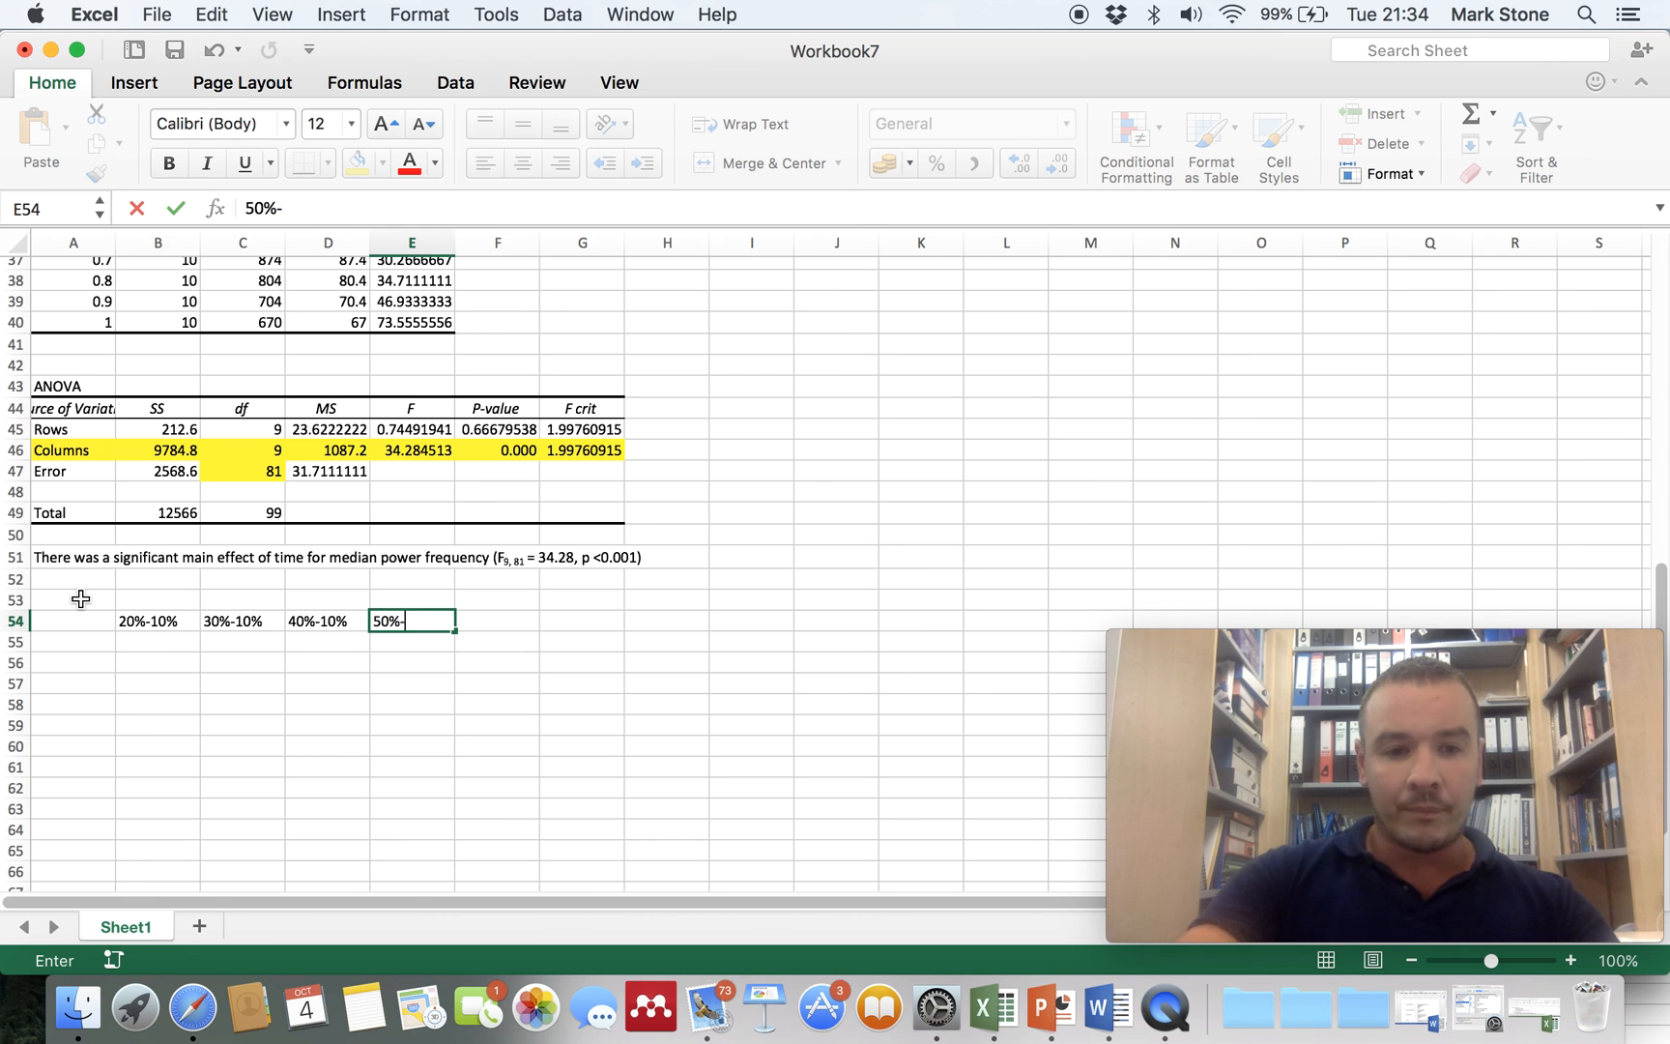
pyautogui.write('%-10%')
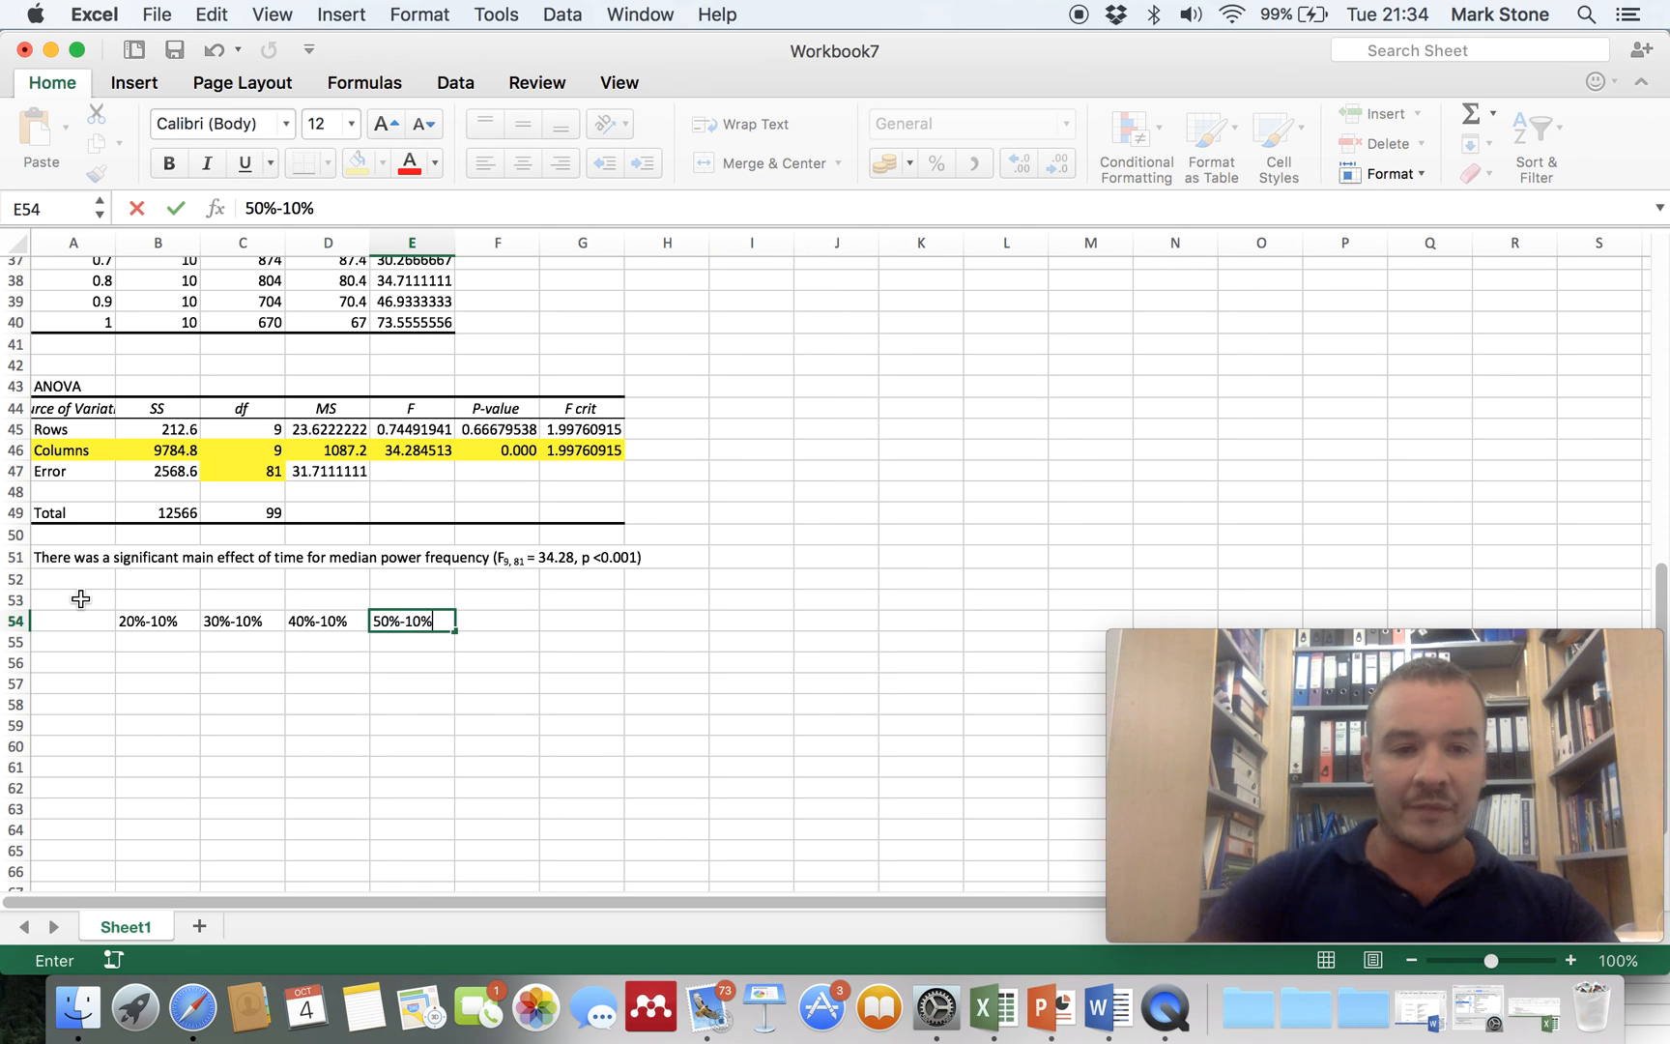
pyautogui.press('Tab')
# - Continue the headings in F54 to J54 with 60%-10%, 70%-10%, 80%-10%, 90%-10% and 100%-10%
pyautogui.write('60%')
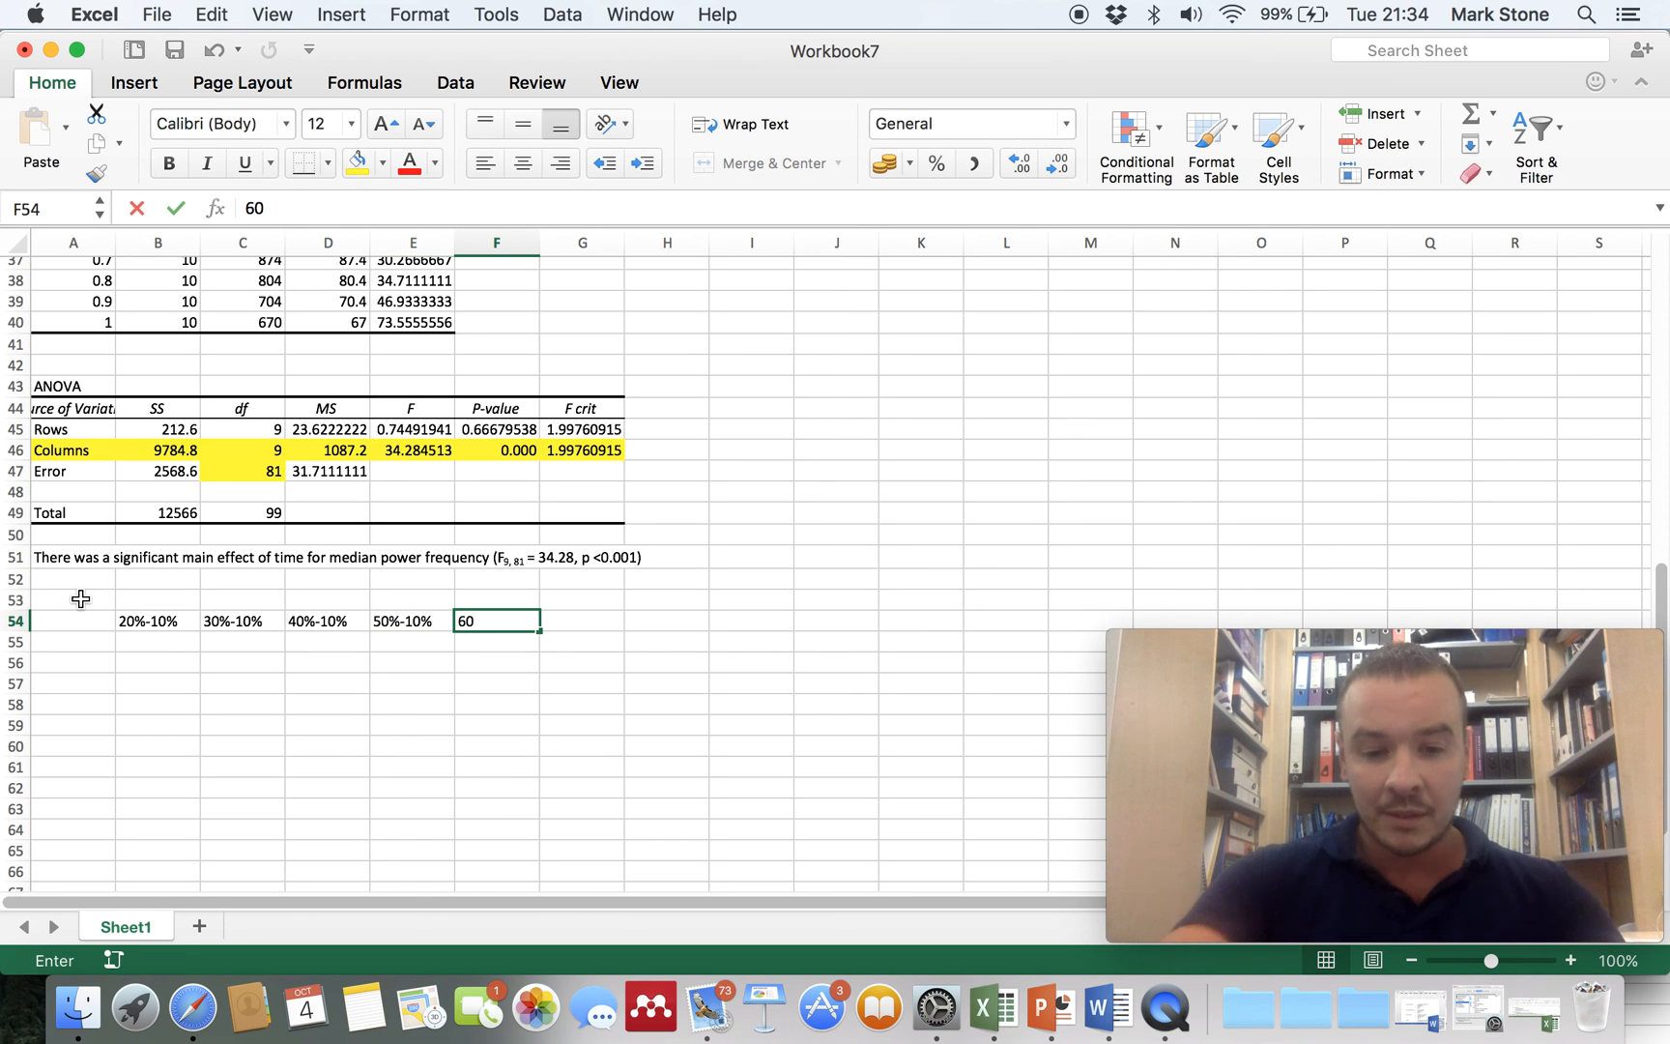
pyautogui.press('Tab')
pyautogui.write('70')
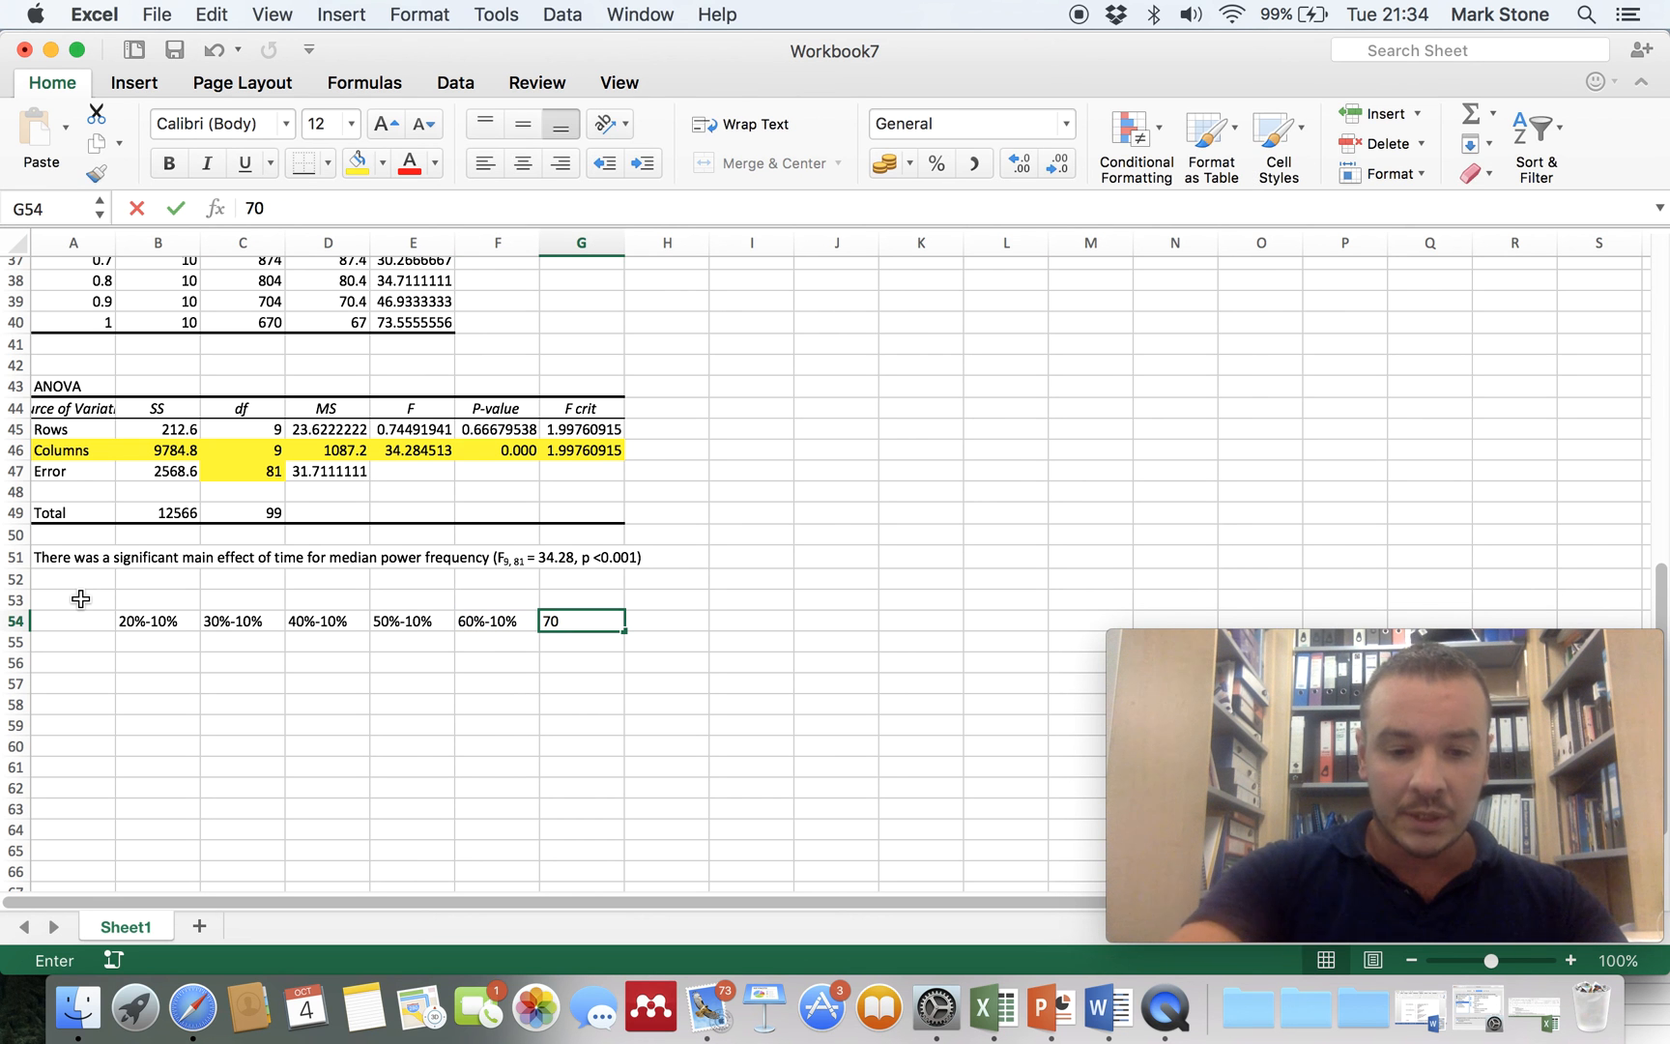
pyautogui.write('%-10%')
pyautogui.press('Tab')
pyautogui.write('80')
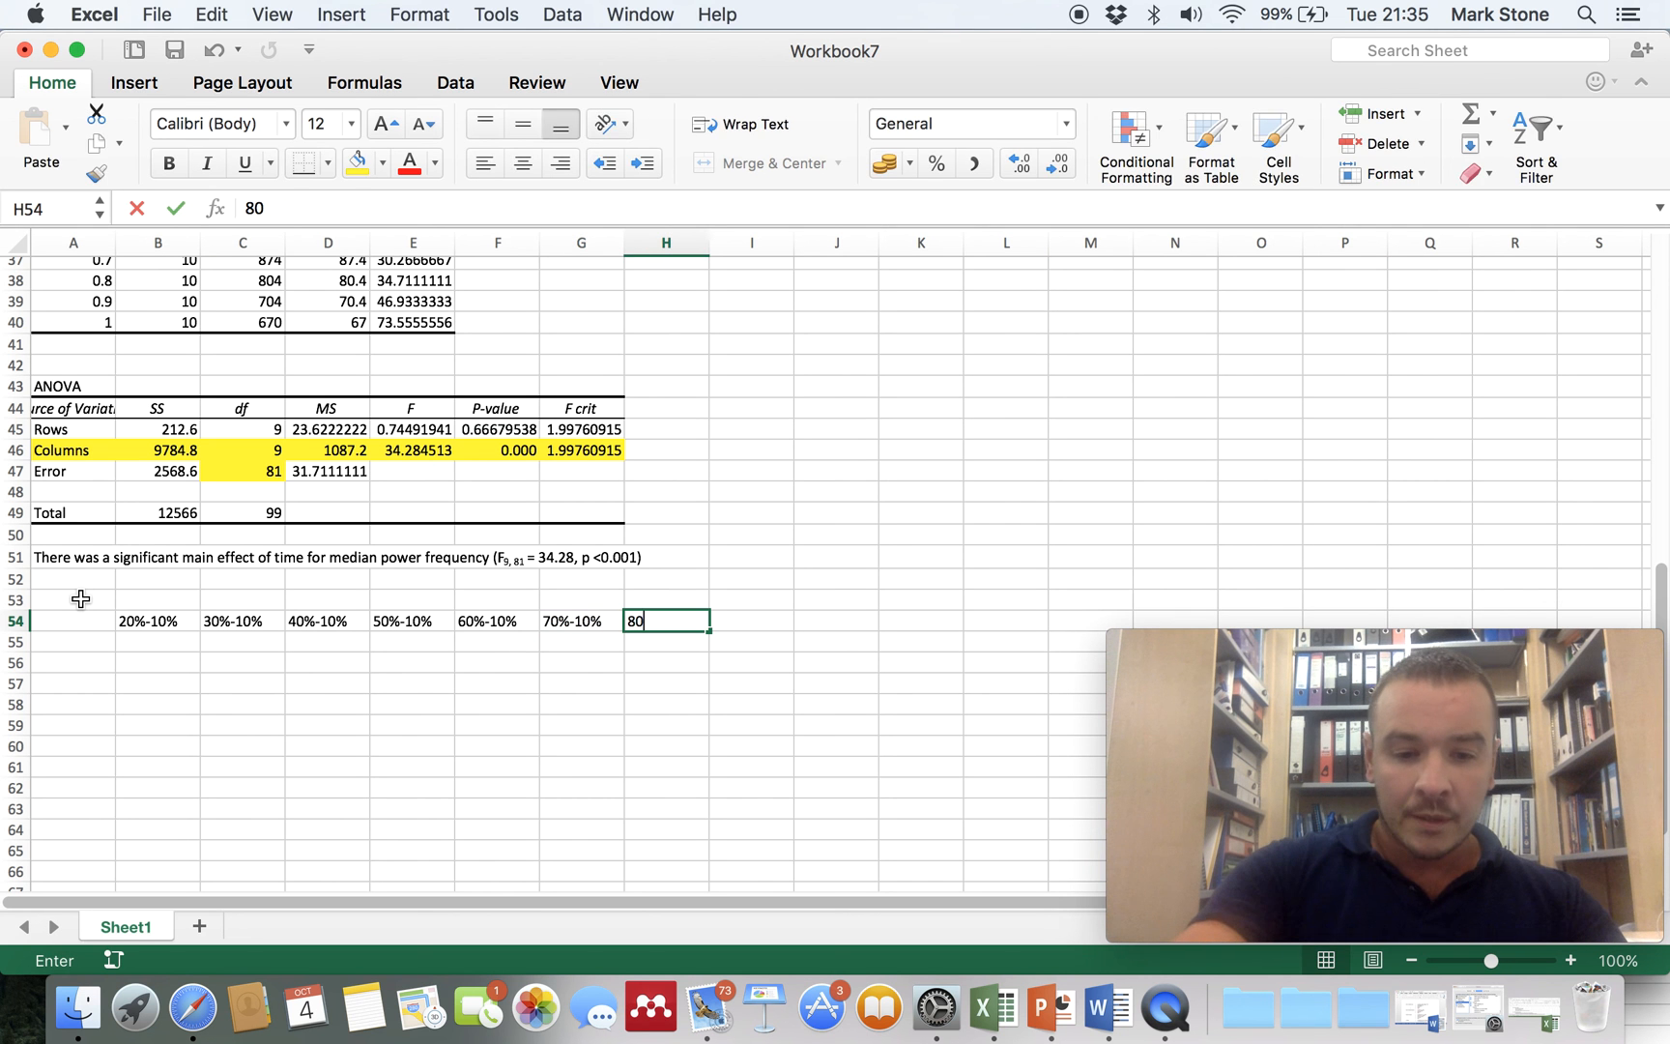
pyautogui.write('%-10%')
pyautogui.press('Tab')
pyautogui.write('90')
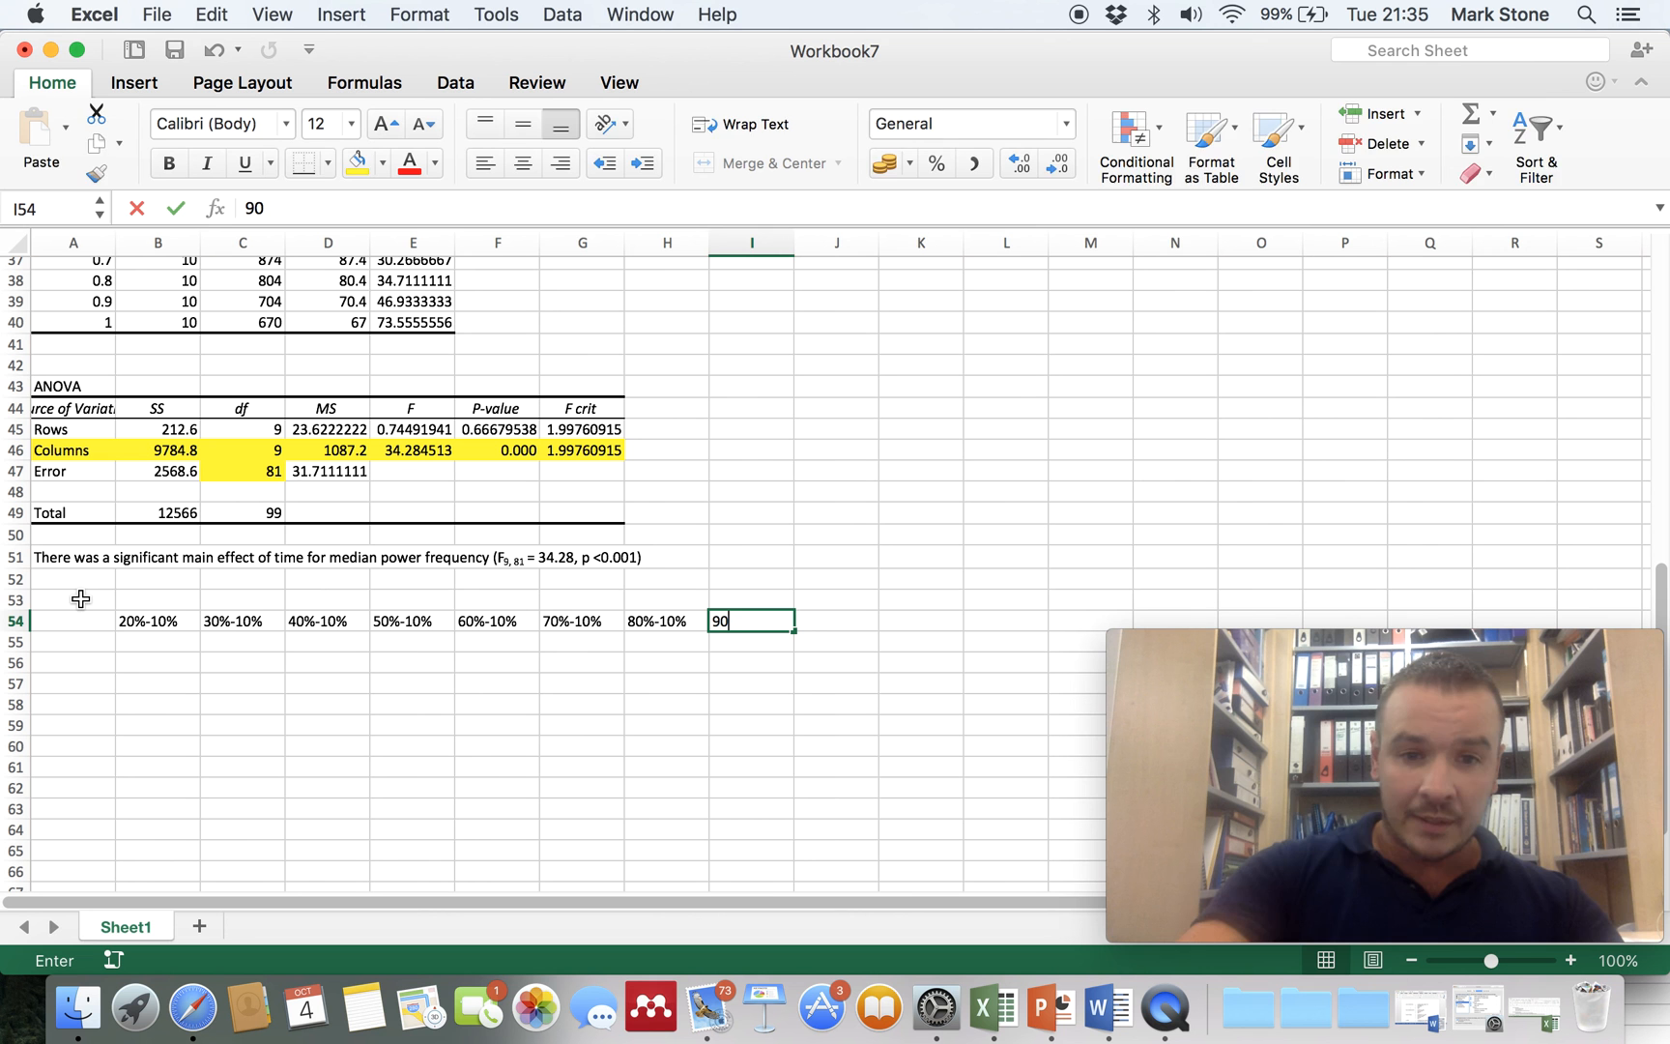
pyautogui.write('%-10%')
pyautogui.press('Tab')
pyautogui.write('1')
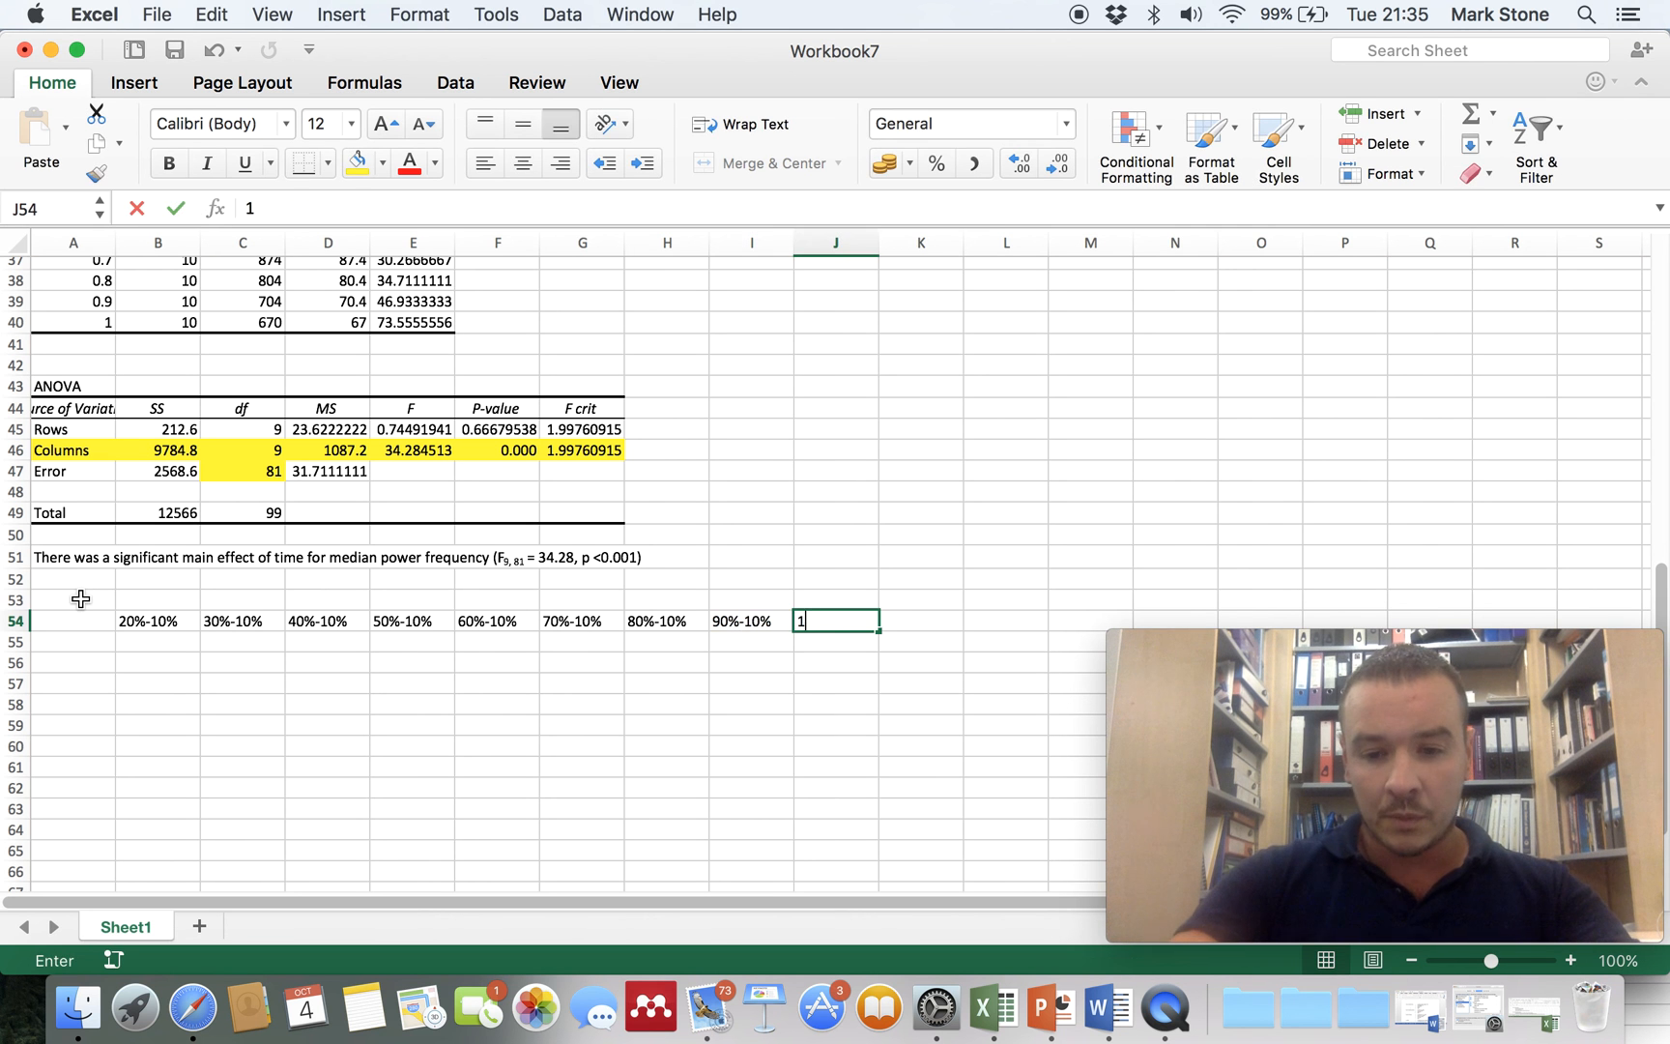
pyautogui.write('00%-10%')
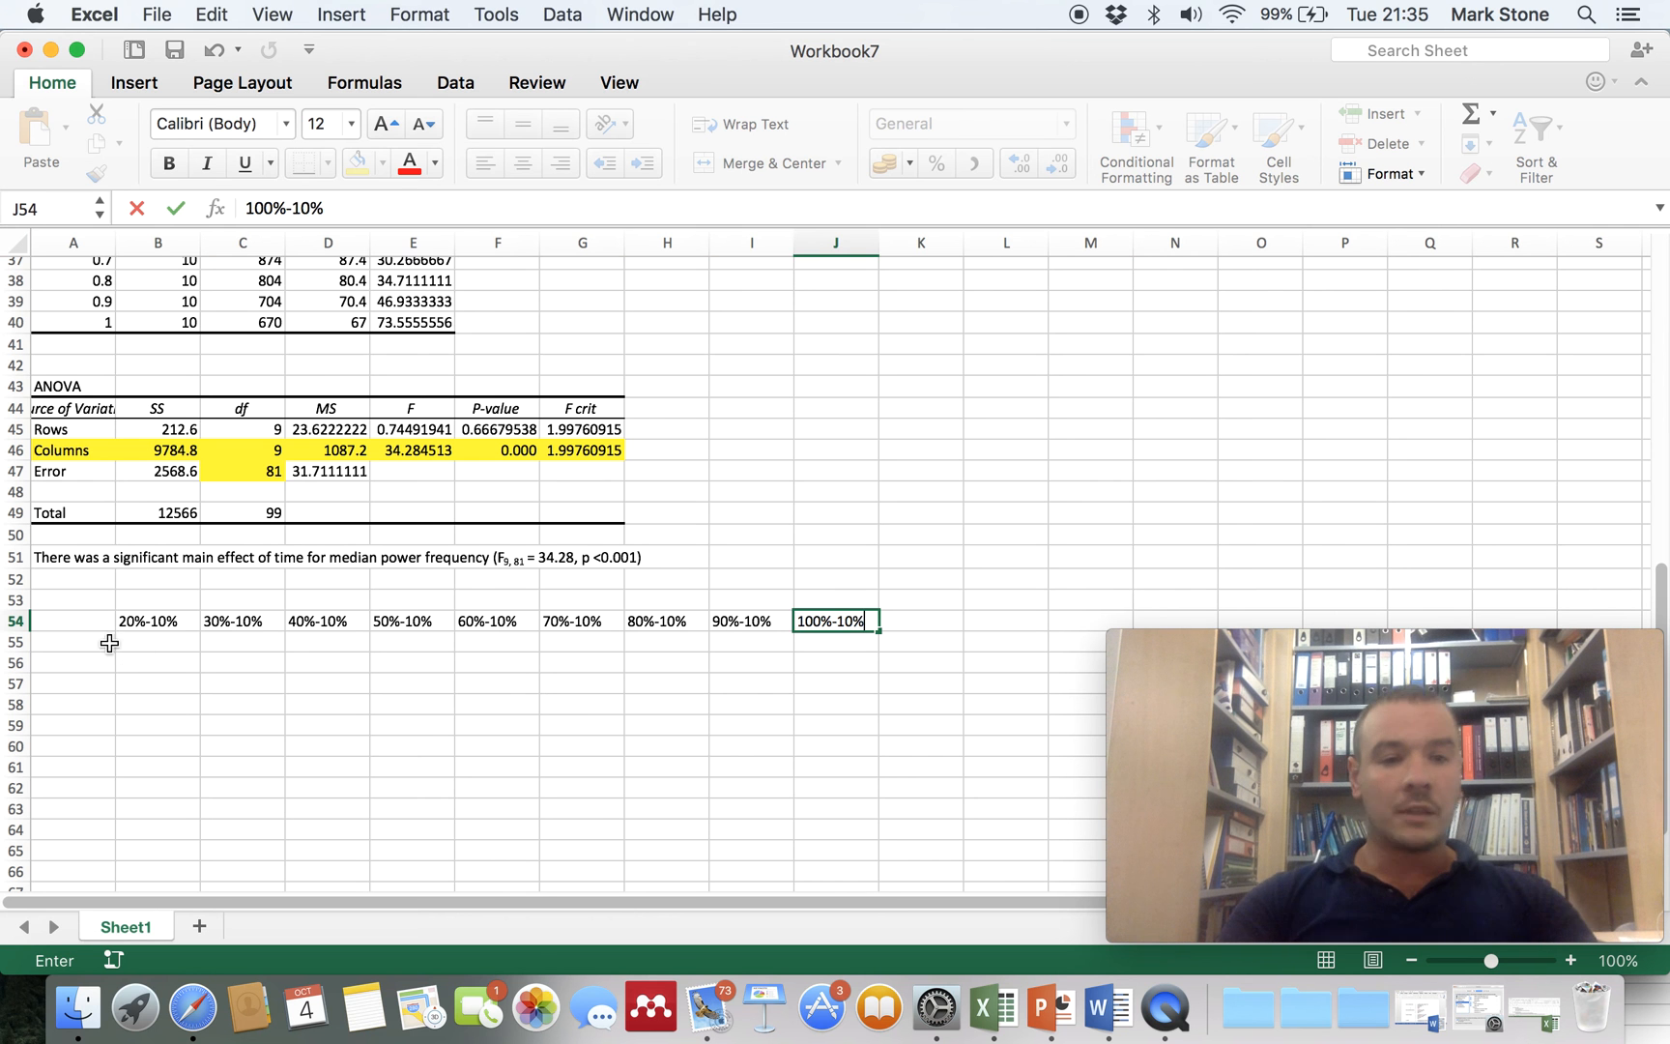
# - Label the rows A55 to A64 with the participants P1 to P10, filling the series down from P1 and P2
pyautogui.click(82, 642)
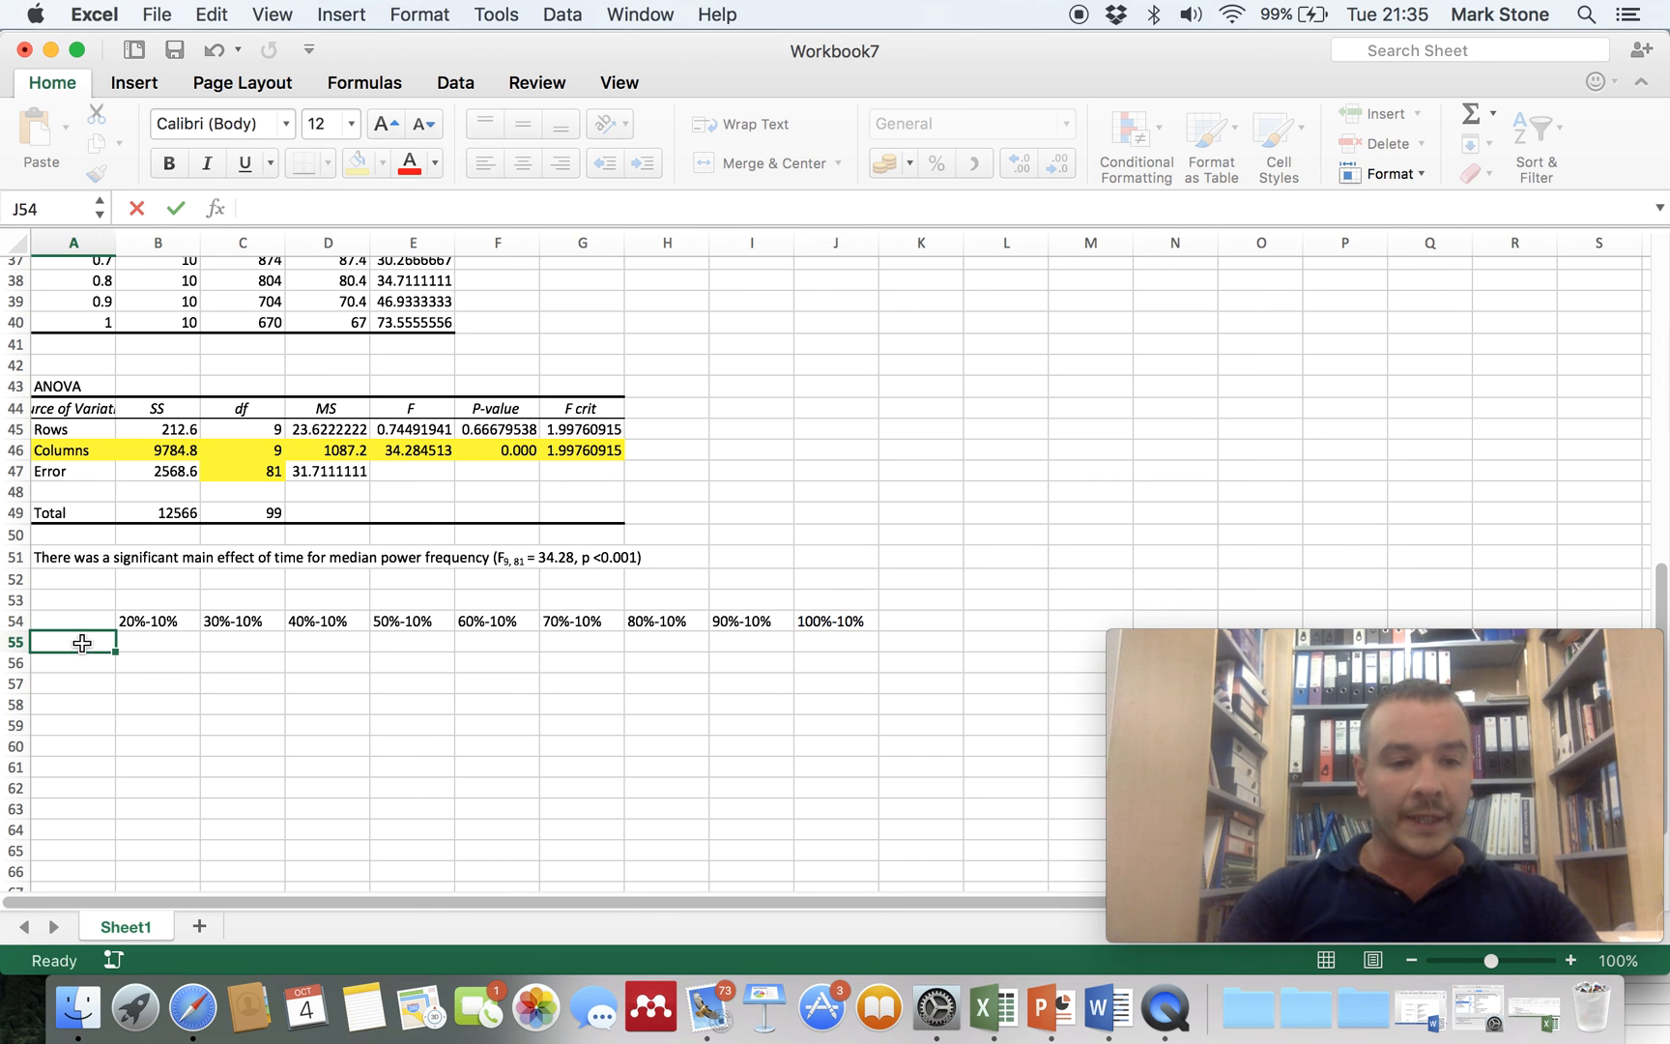
pyautogui.write('P1')
pyautogui.press('Return')
pyautogui.write('P2')
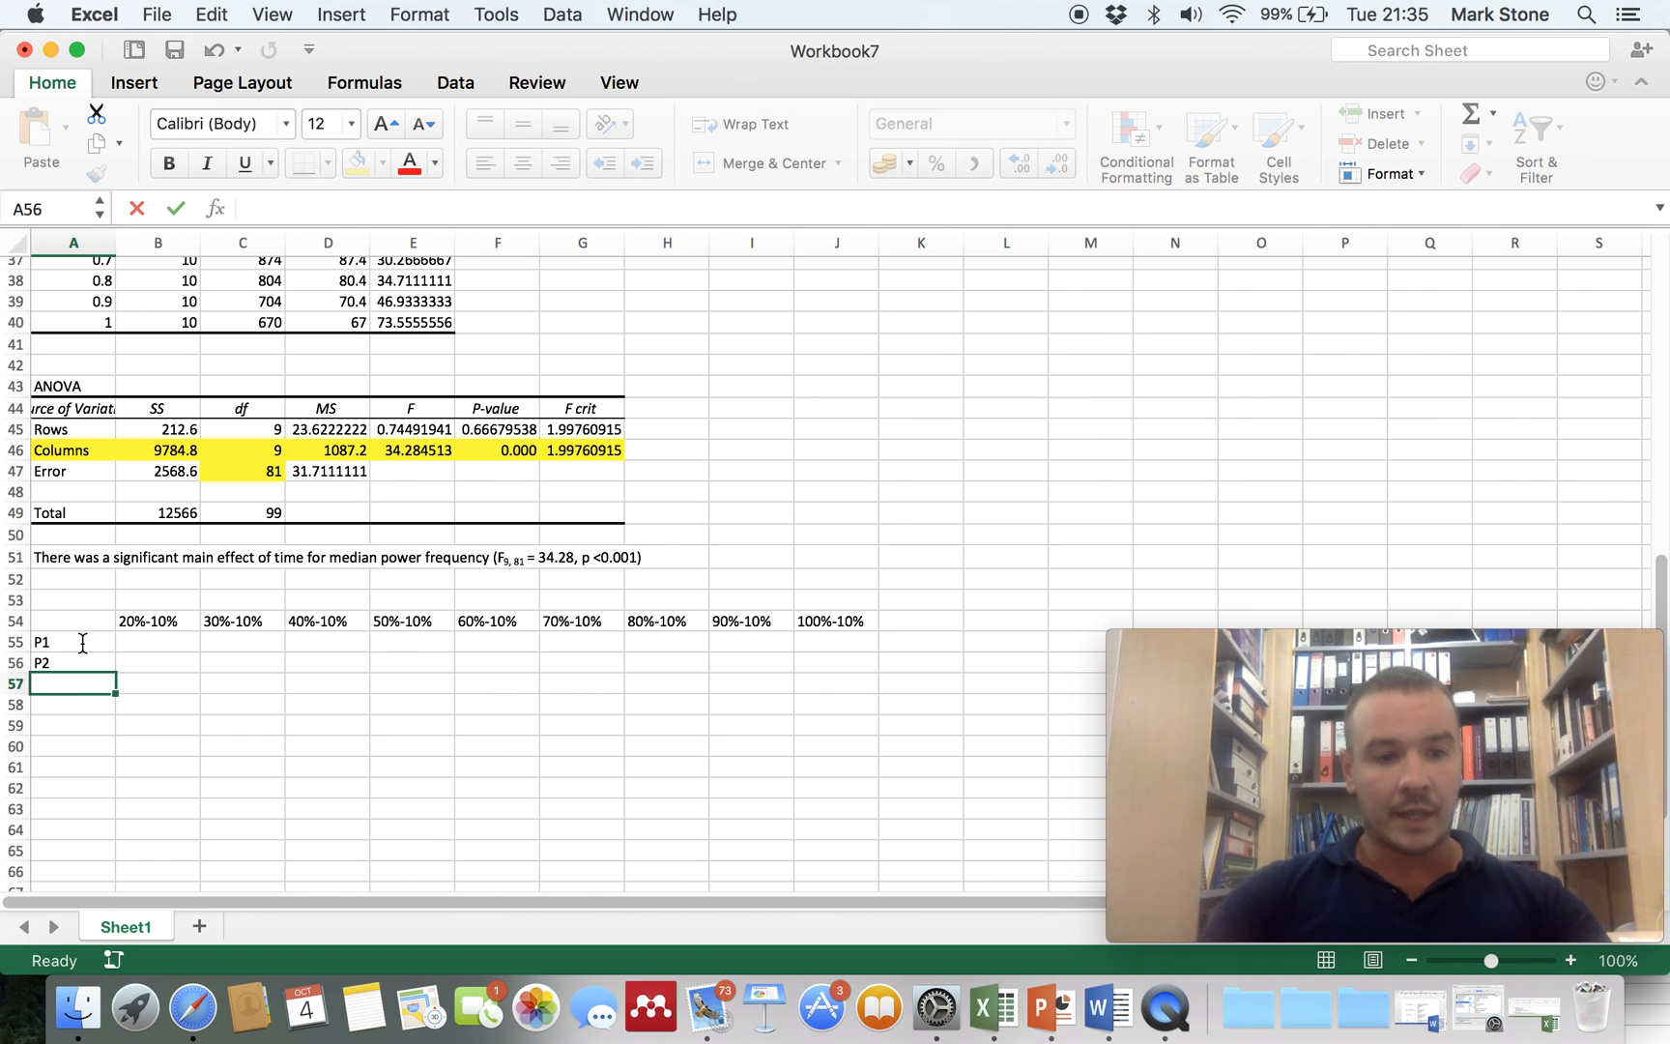
pyautogui.press('Return')
pyautogui.moveTo(60, 642); pyautogui.dragTo(118, 833)
# - Calculate P1's 20%-10% difference in B55 with =C2-B2 and fill the formula down to P10 in B64
pyautogui.click(170, 648)
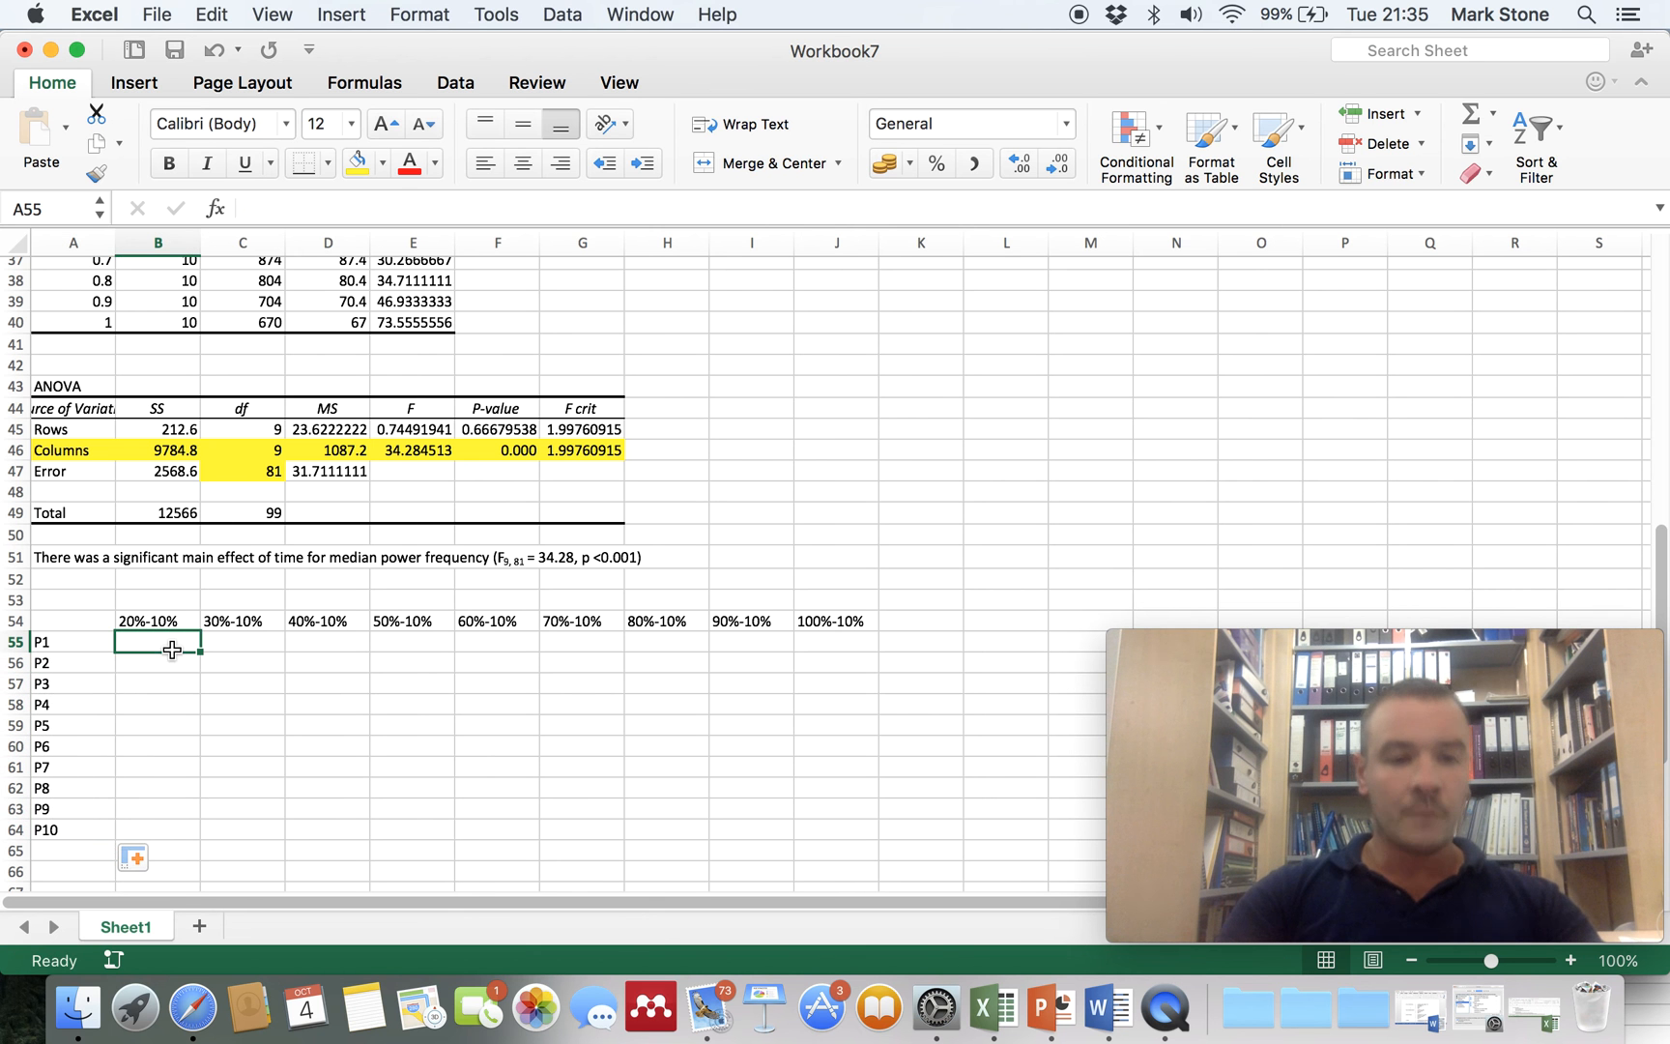
pyautogui.write('=')
pyautogui.scroll(10, 334, 458)
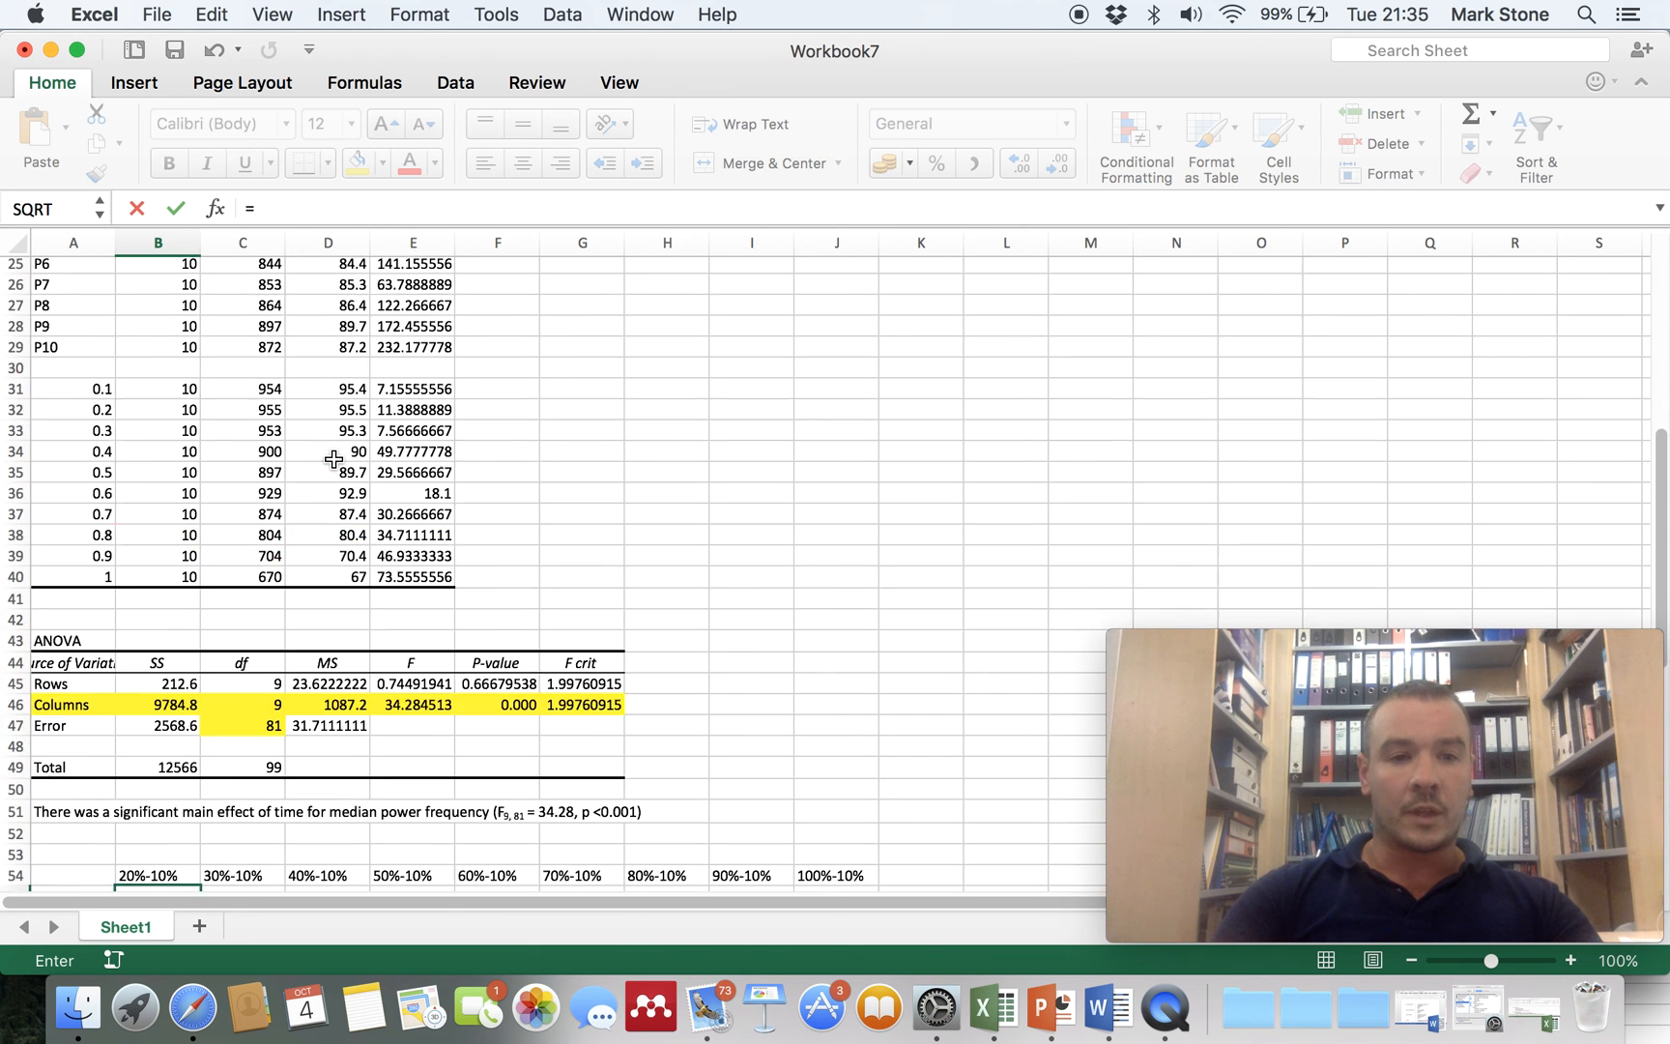
pyautogui.scroll(3, 333, 458)
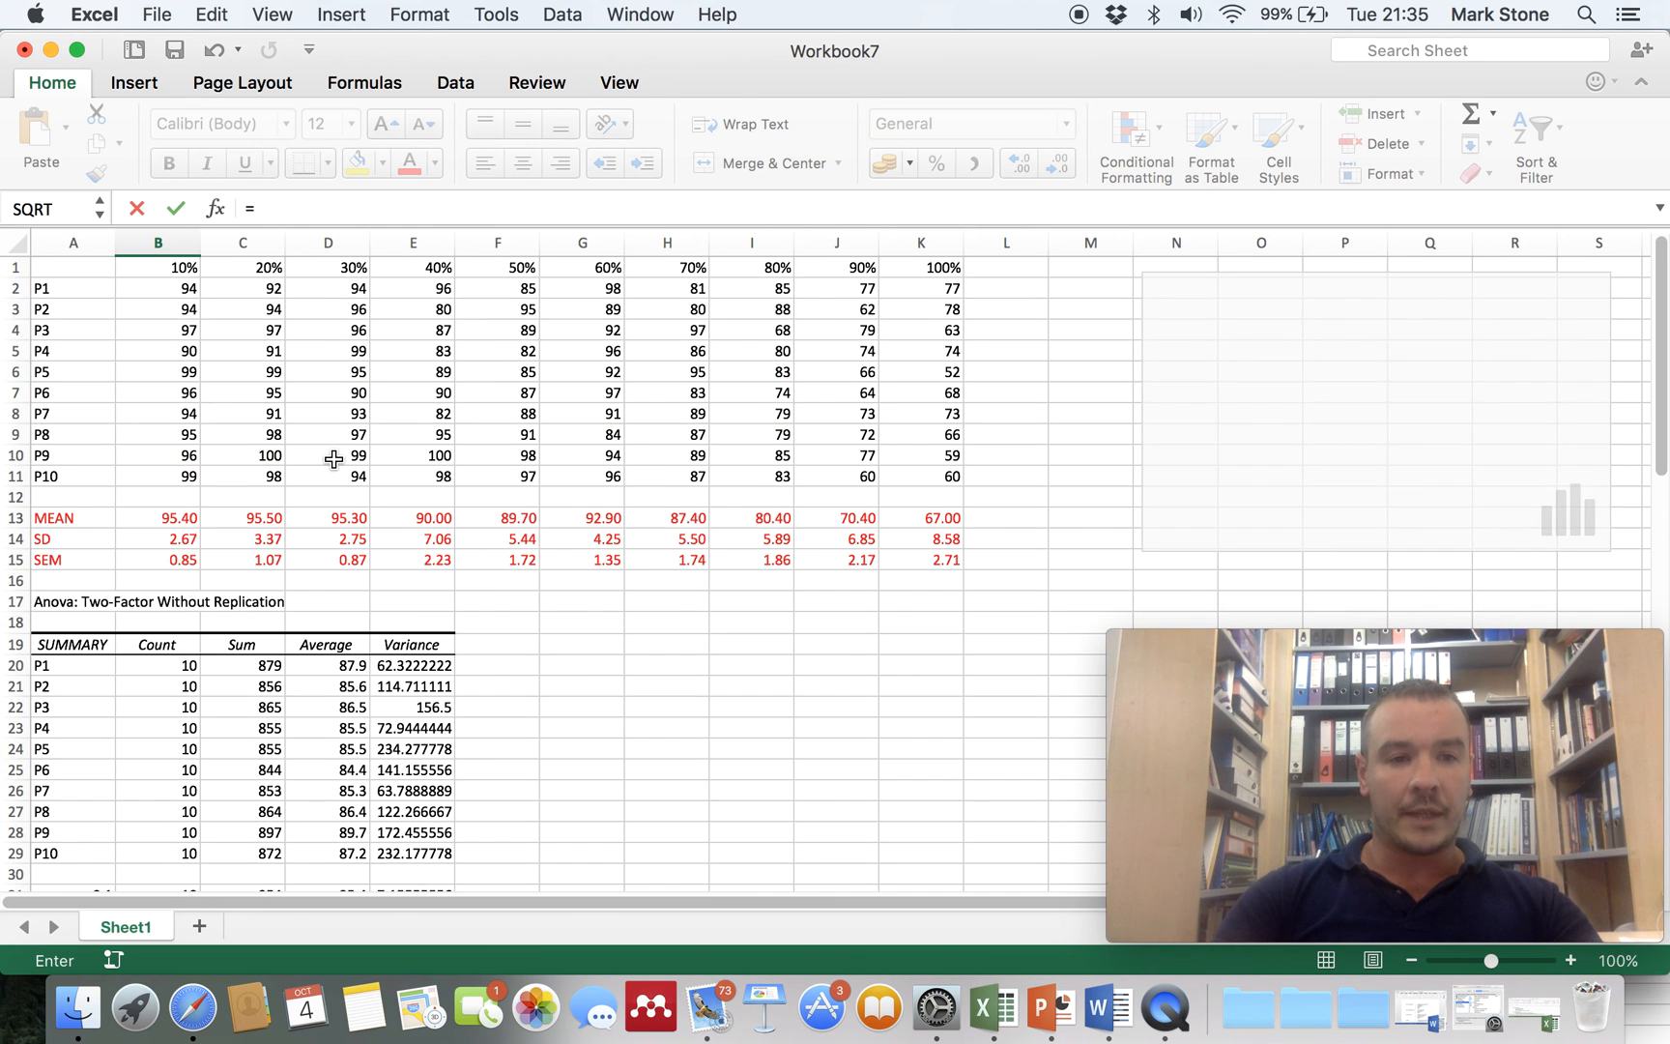
pyautogui.click(248, 294)
pyautogui.write('-')
pyautogui.click(172, 292)
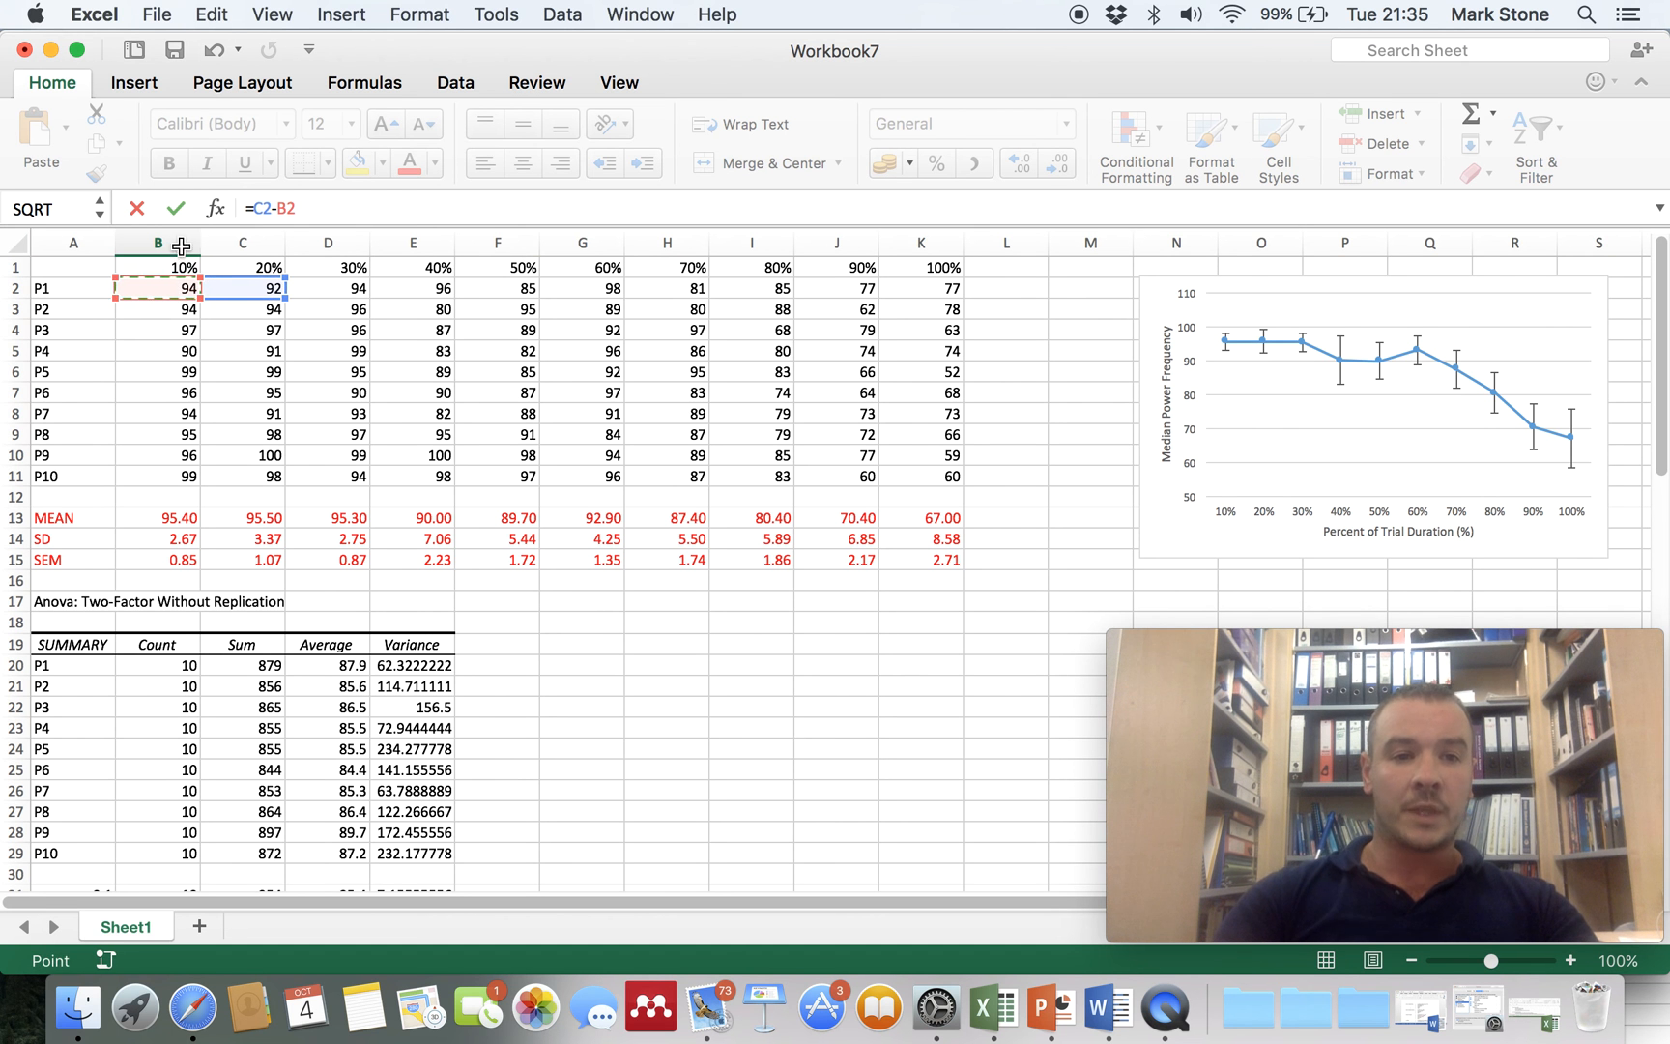
pyautogui.click(182, 207)
pyautogui.scroll(-5, 417, 664)
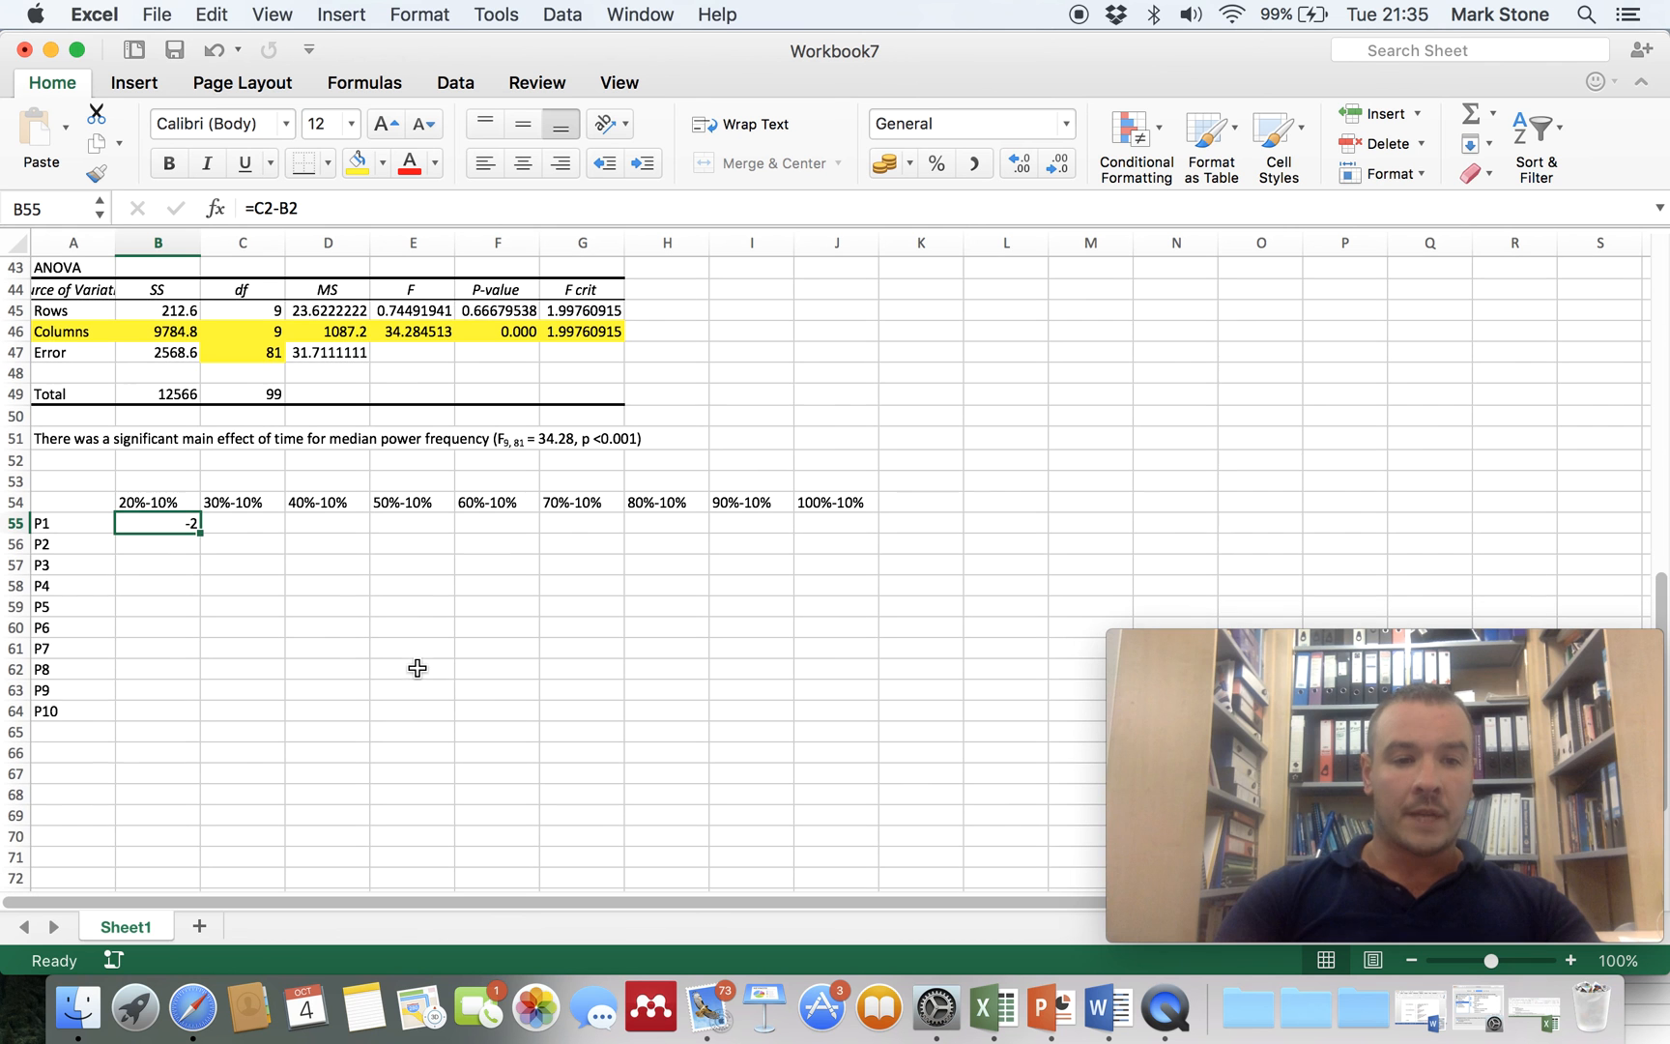
pyautogui.moveTo(198, 533); pyautogui.dragTo(191, 720)
# - Examine the filled difference formulas in the 20%-10% column from P10 up to P1
pyautogui.click(173, 710)
pyautogui.press('Up')
pyautogui.press('Up')
pyautogui.press('Up')
pyautogui.press('Up')
pyautogui.press('Up')
pyautogui.press('Up')
pyautogui.press('Up')
pyautogui.press('Up')
pyautogui.press('Up')
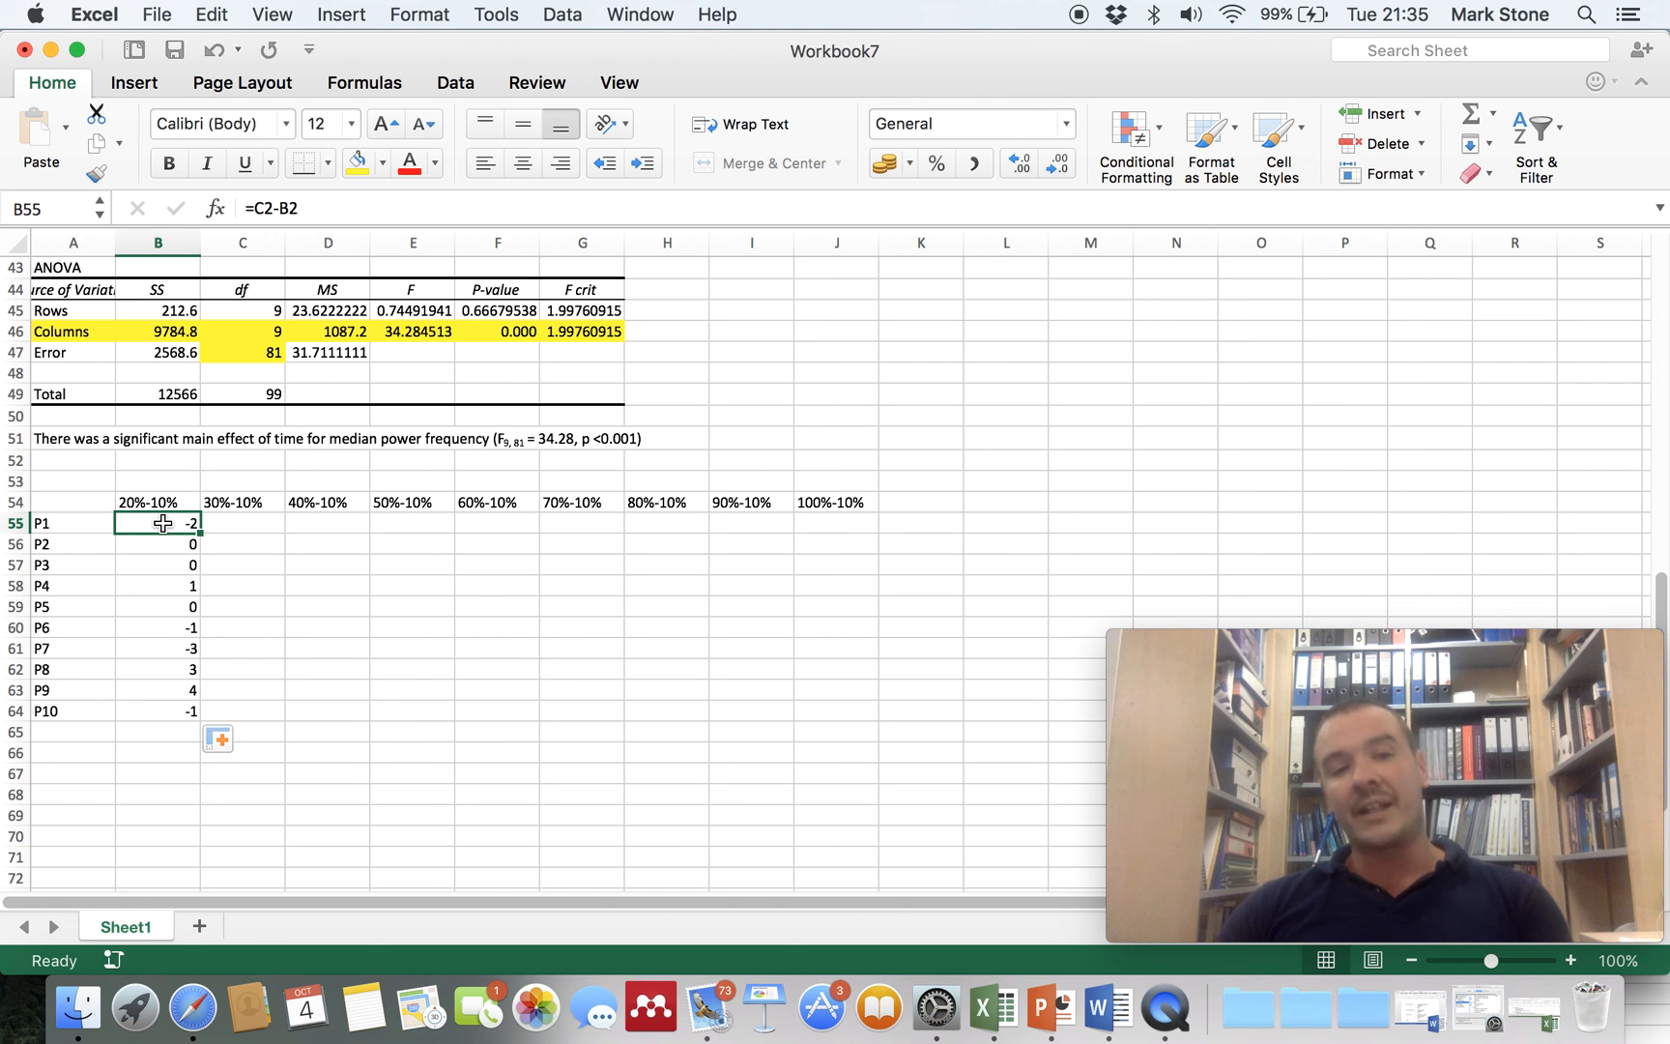
# - Make the 10% reference absolute in the 20%-10% formulas for P1 to P6, B55 to B60, using $B$2 to $B$7
pyautogui.click(286, 207)
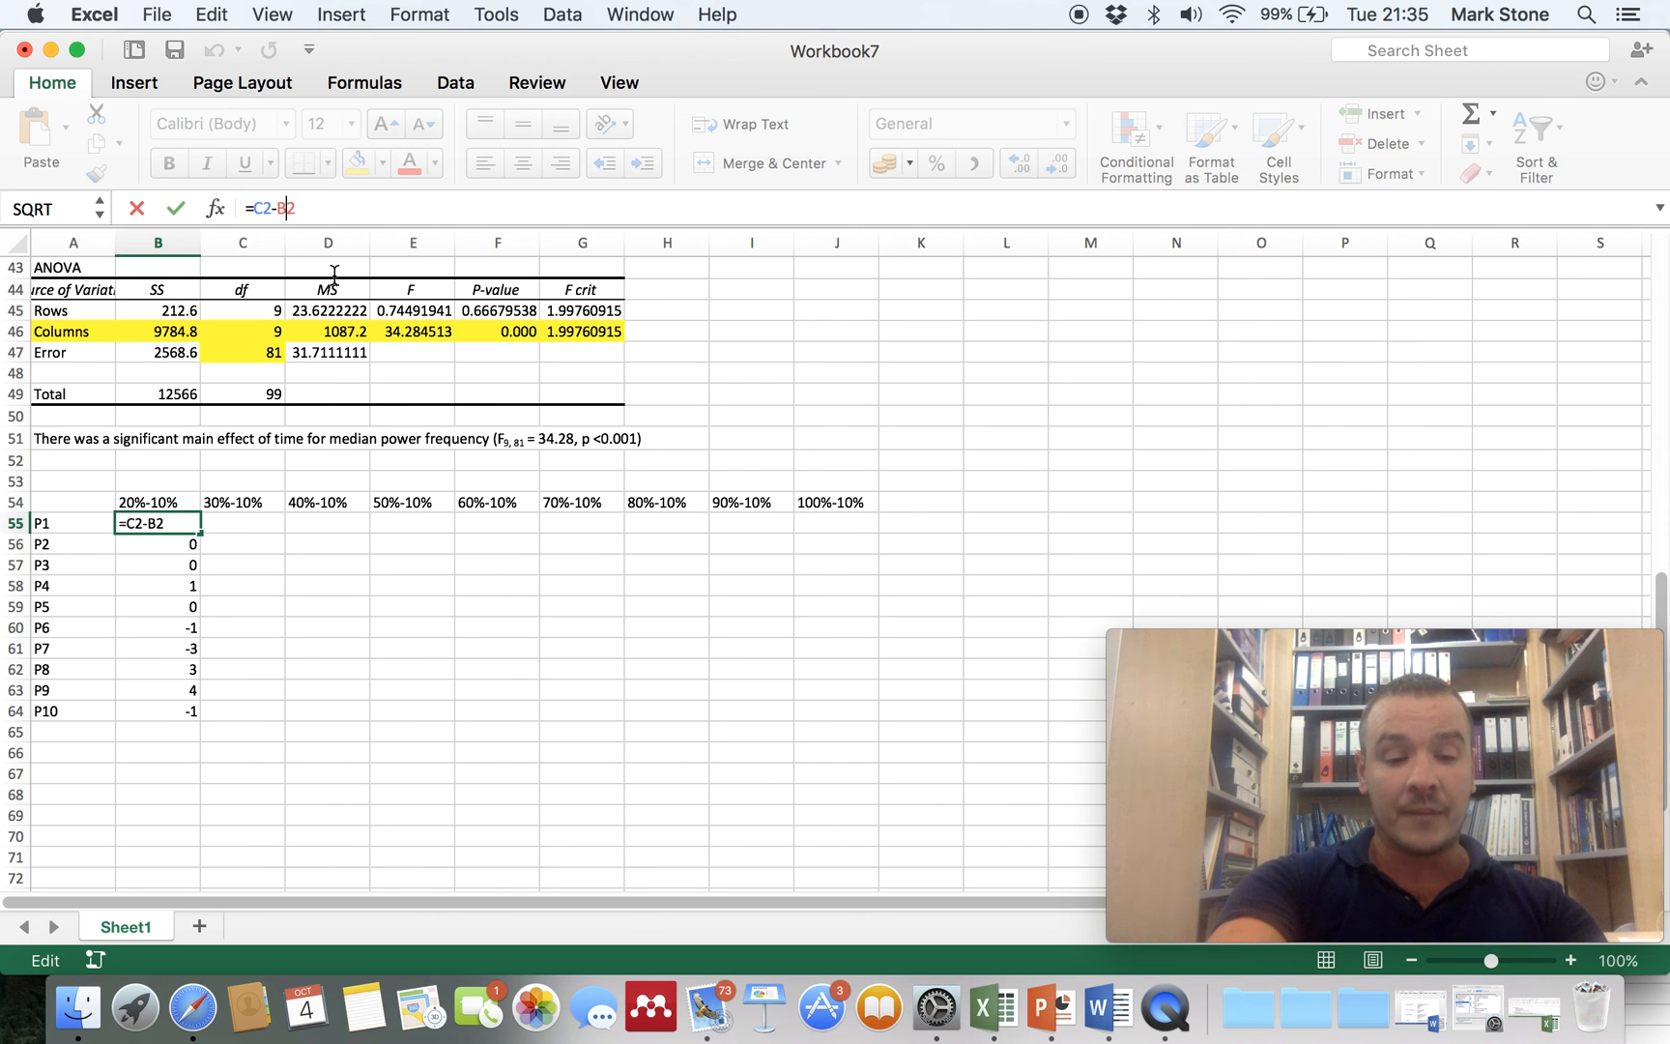
pyautogui.press('Return')
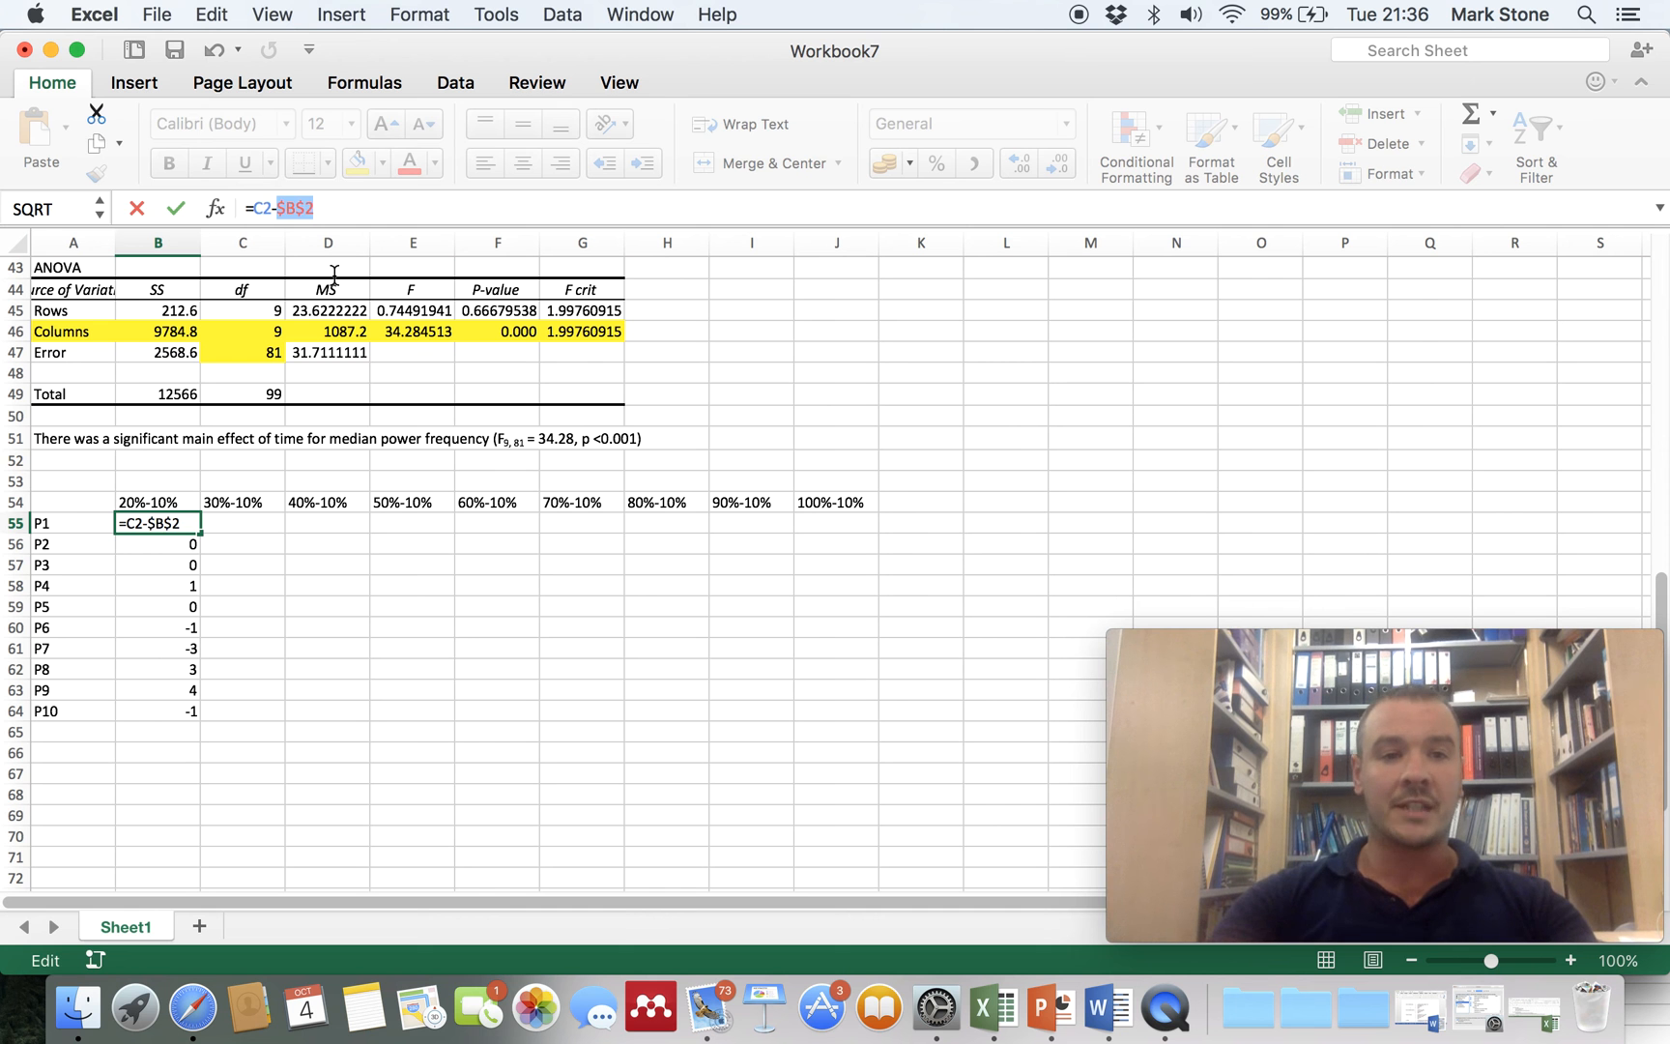
pyautogui.click(292, 208)
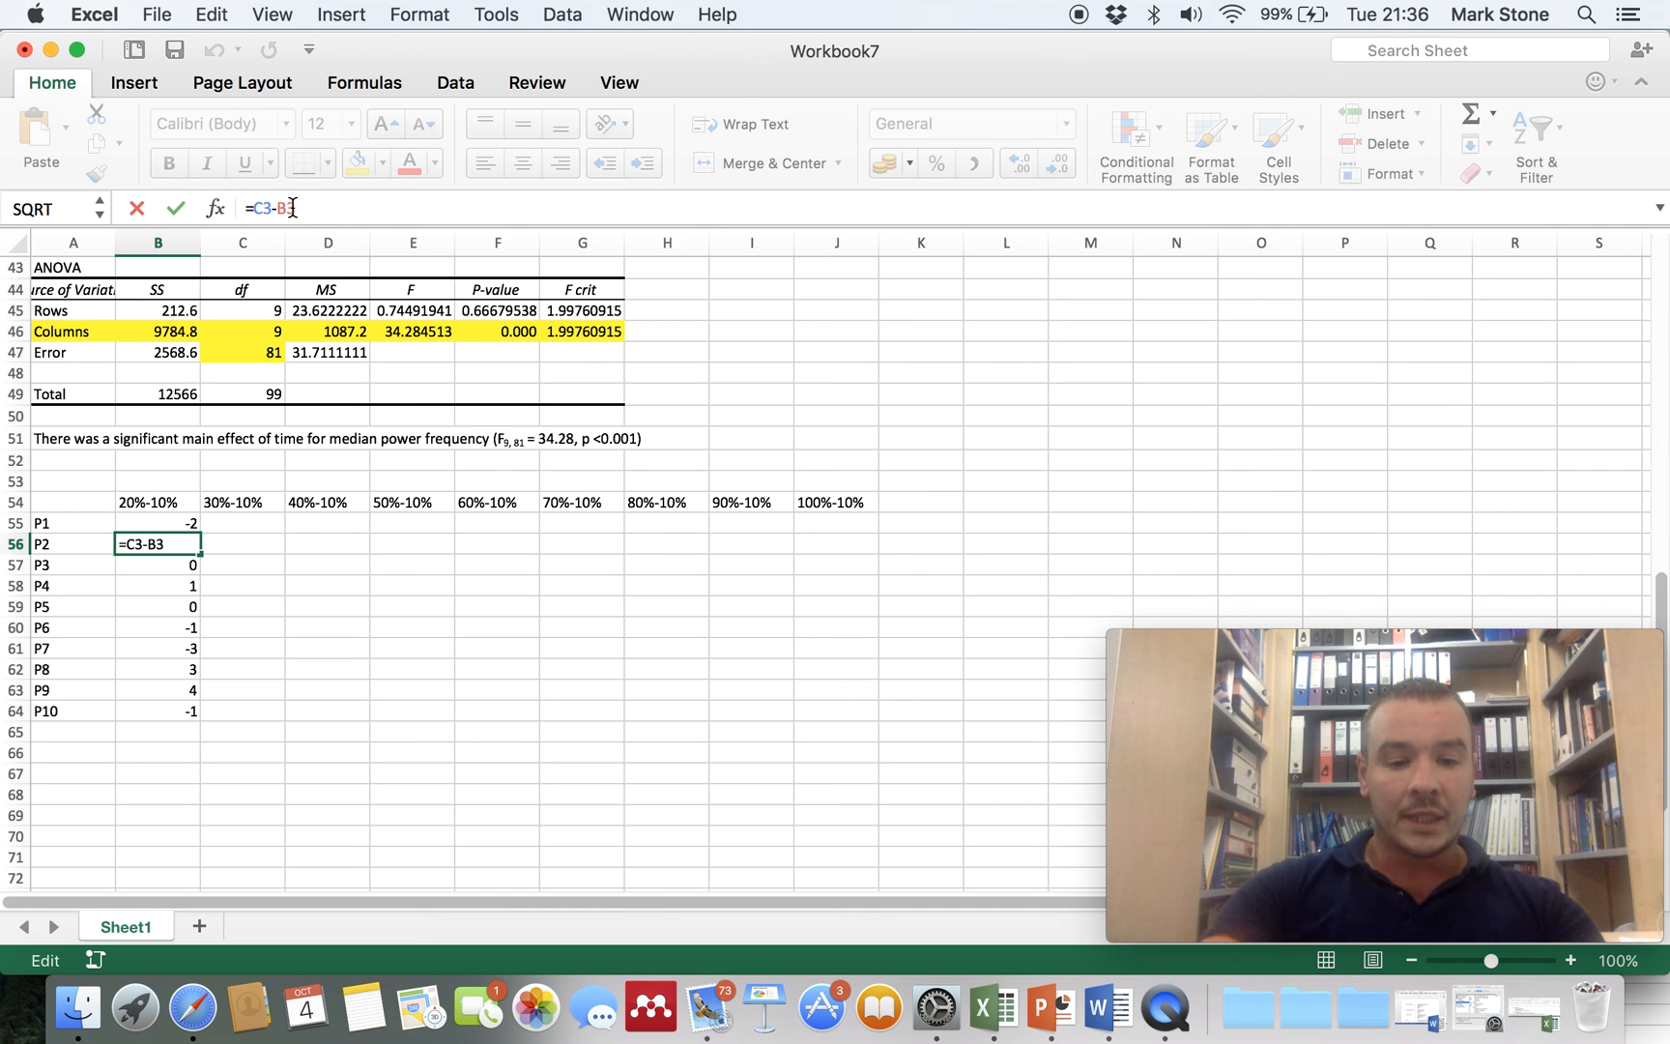
pyautogui.press('Return')
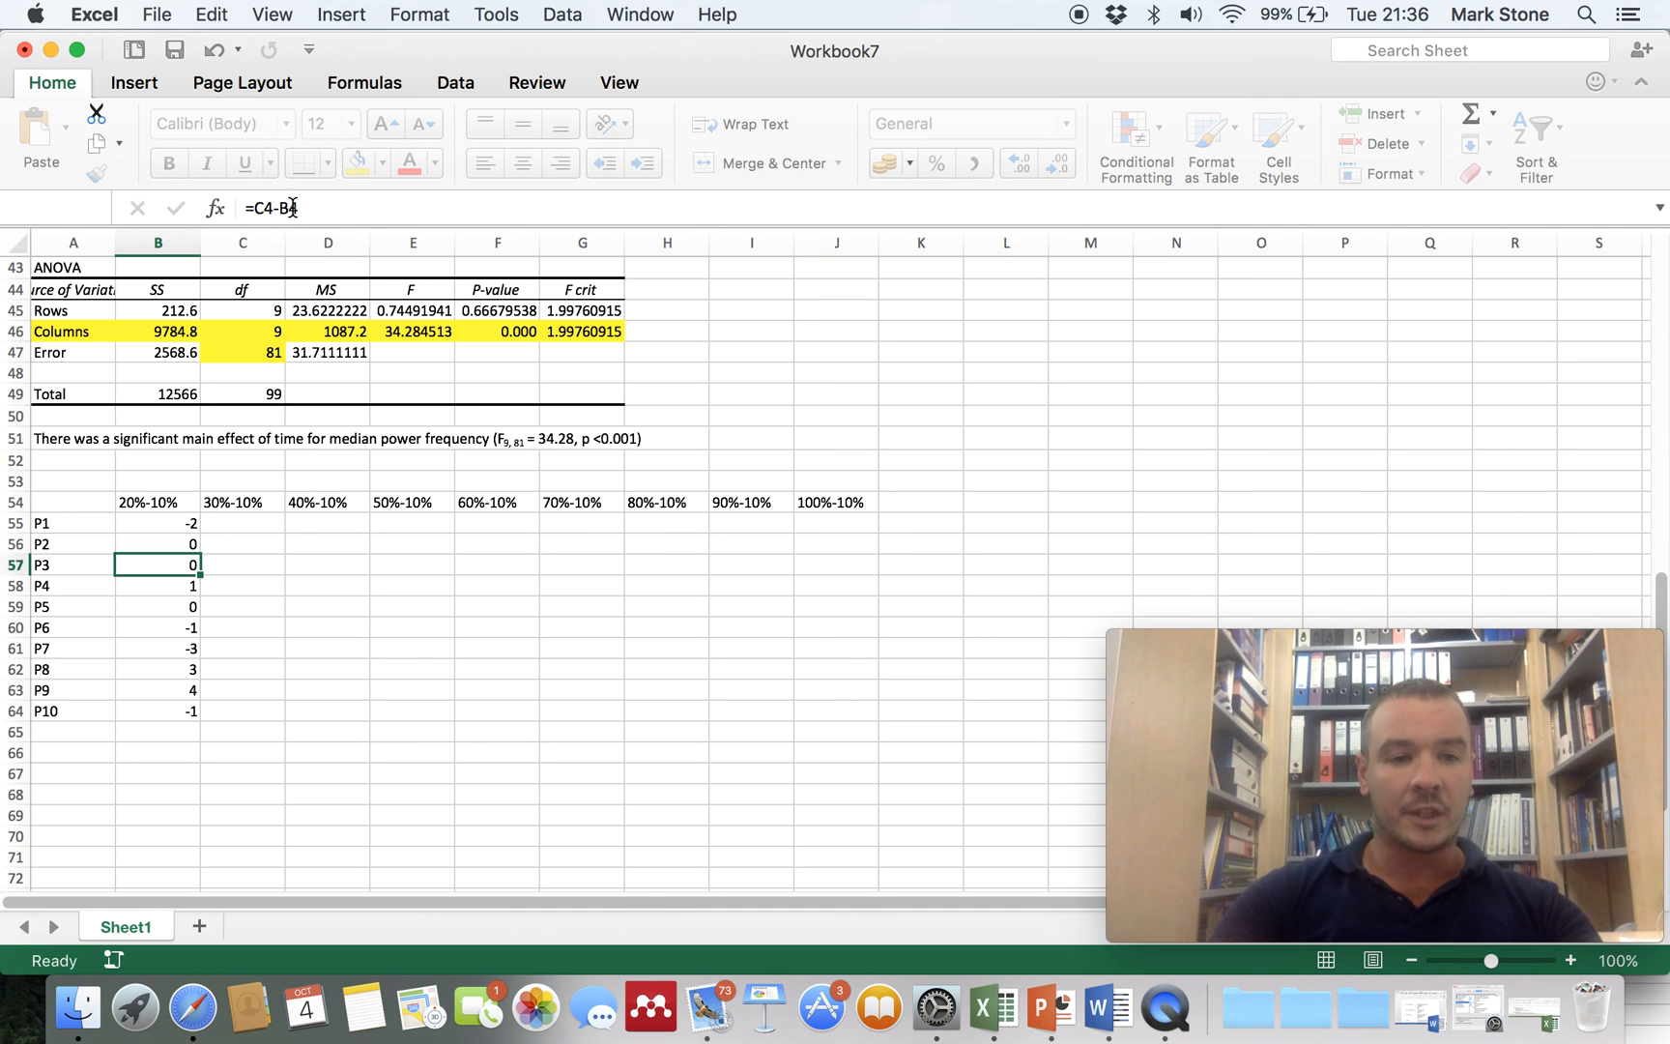
pyautogui.click(290, 208)
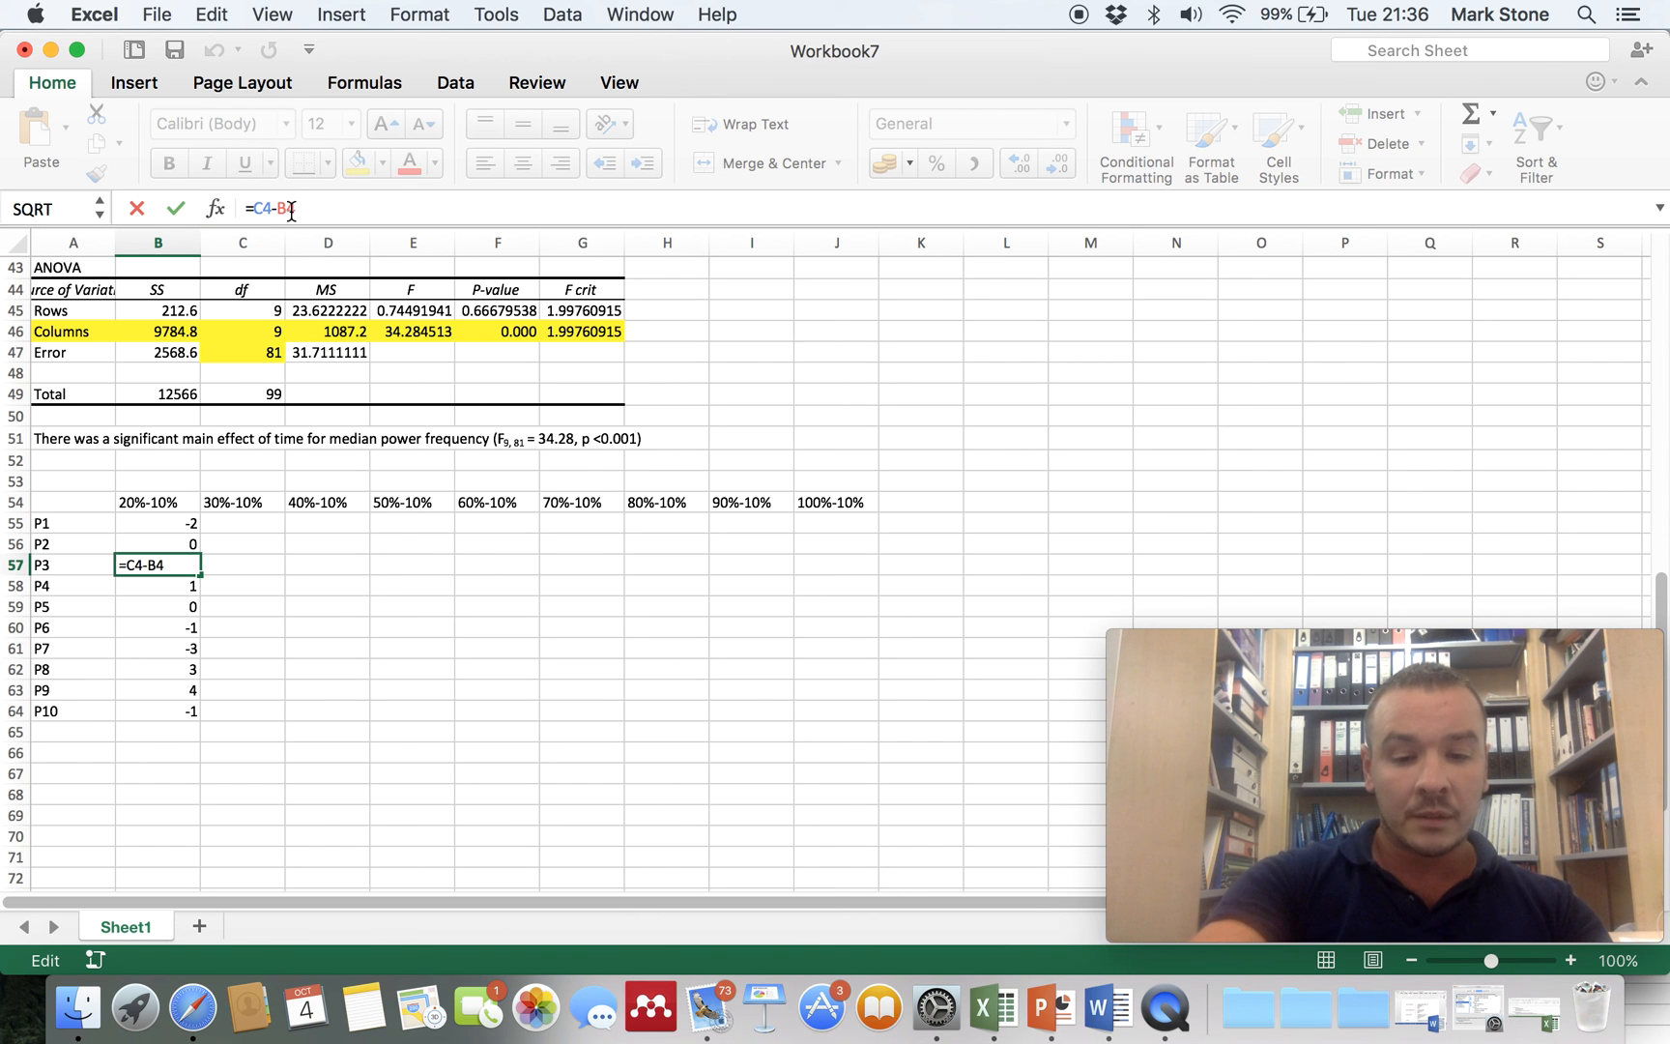
pyautogui.press('Return')
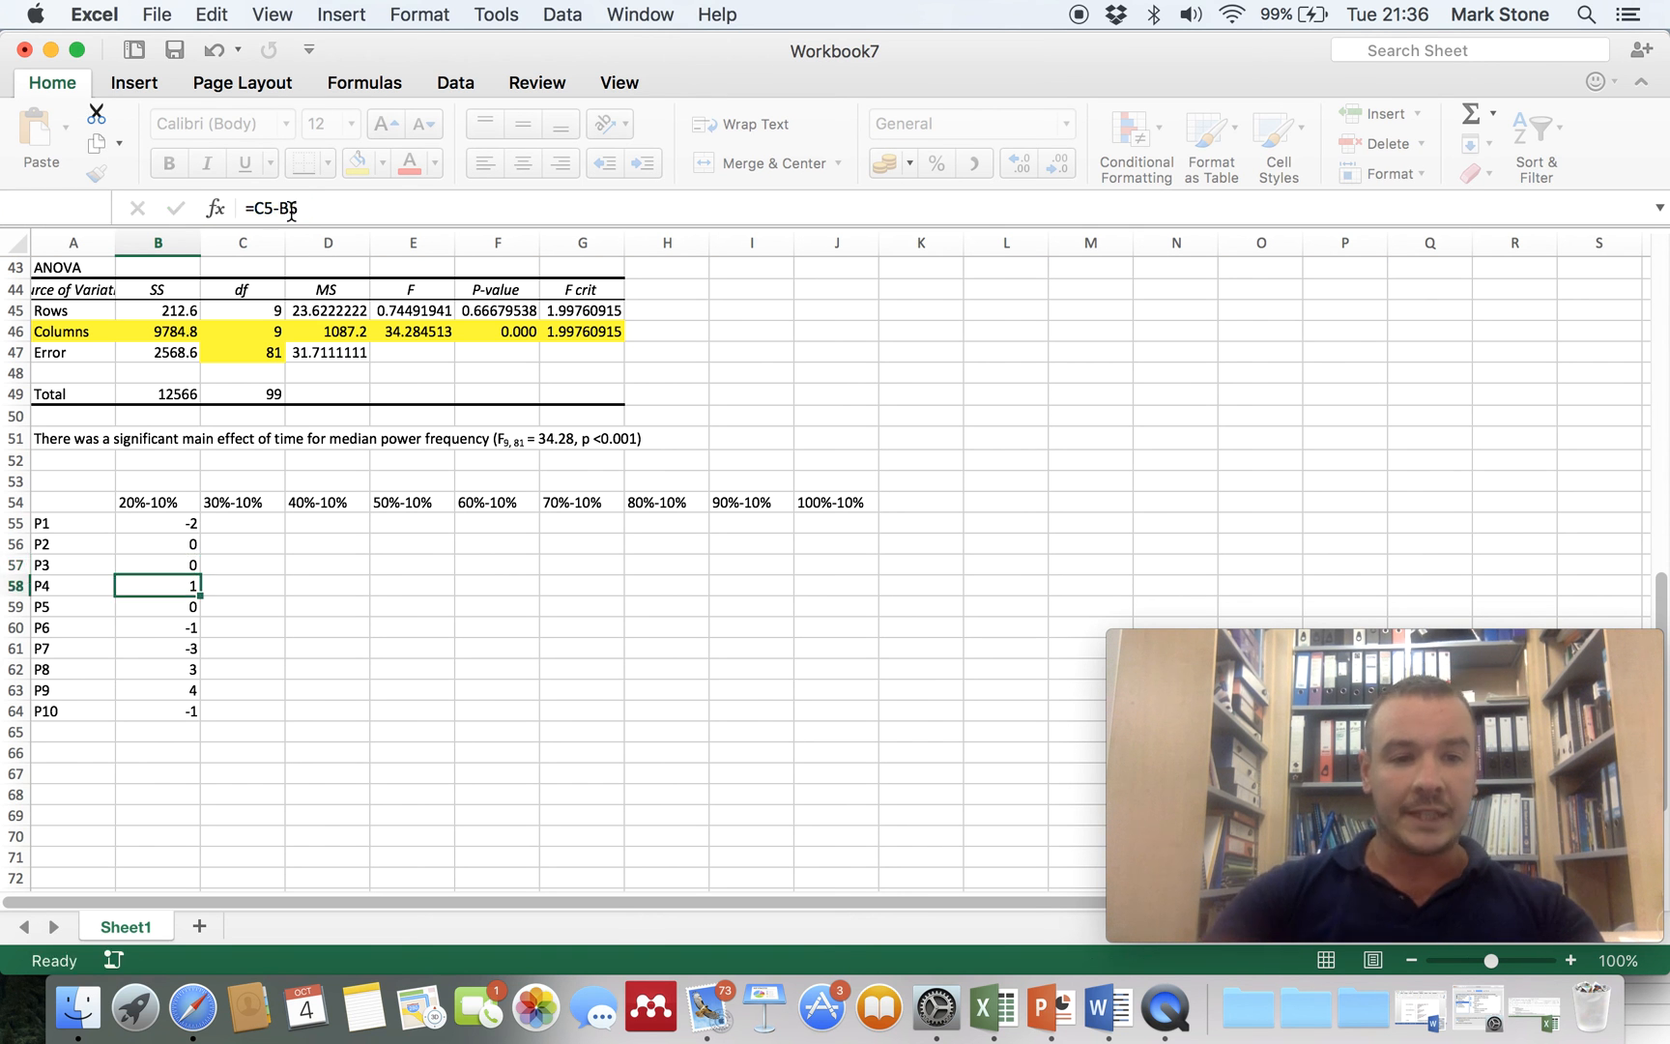
pyautogui.click(290, 207)
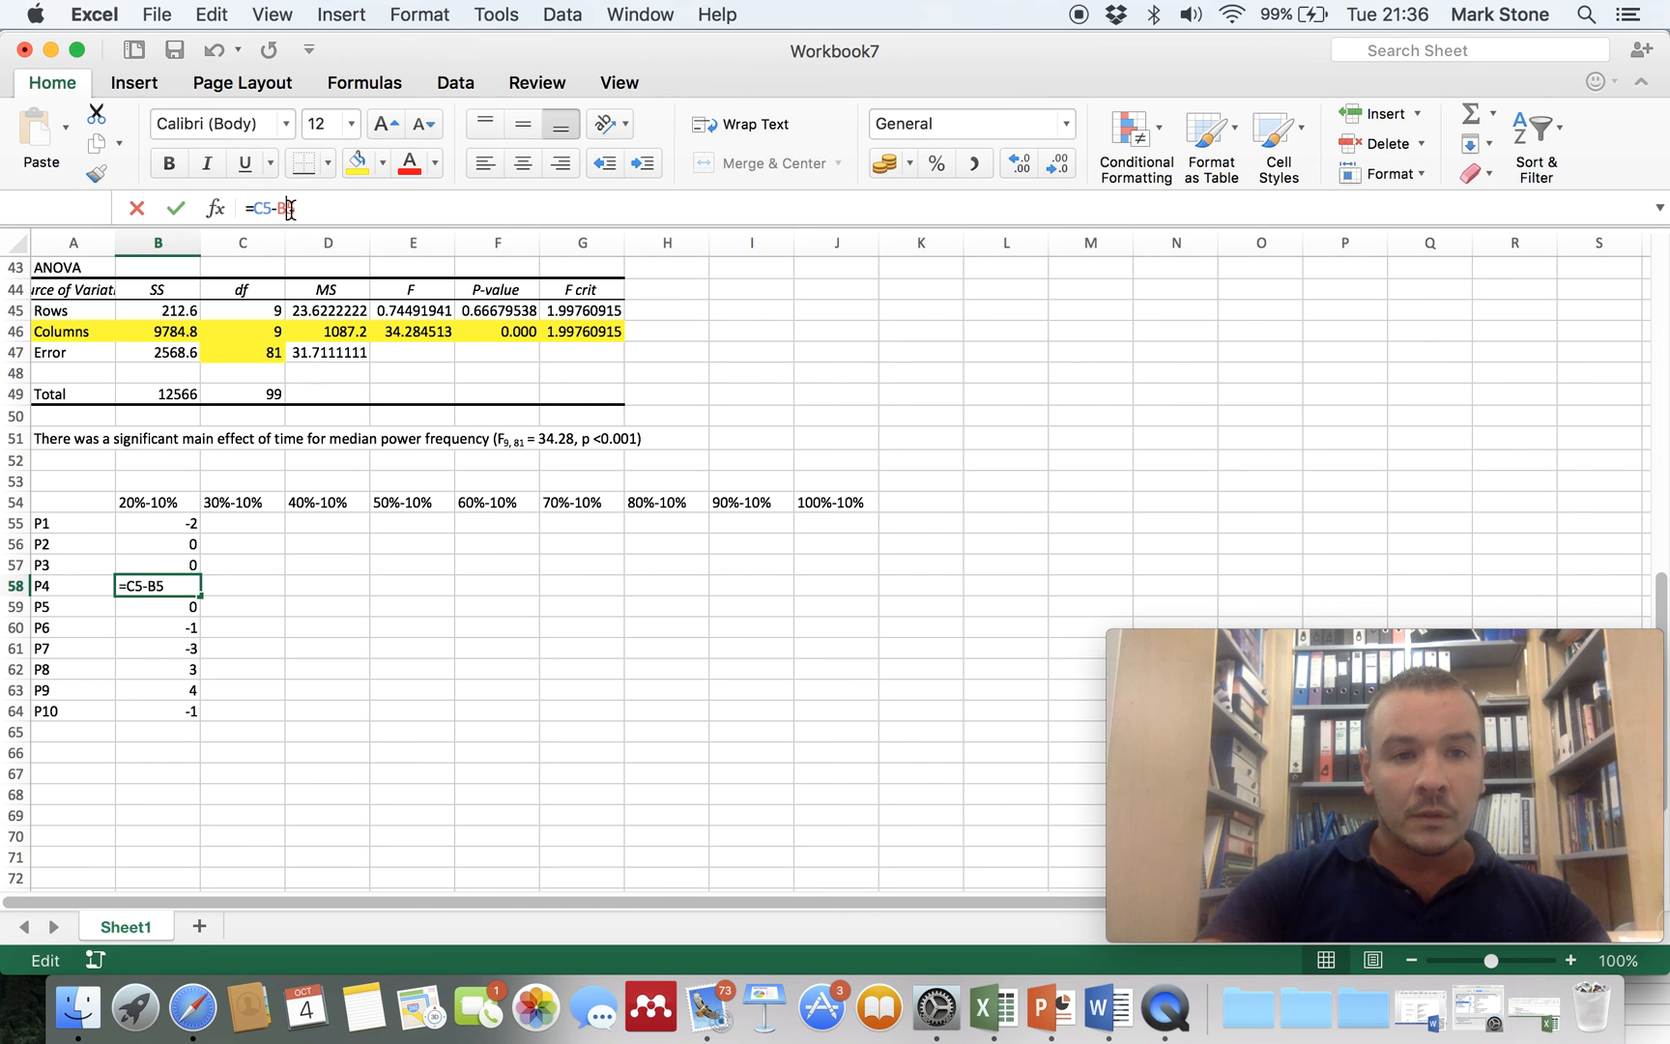
pyautogui.press('Return')
pyautogui.click(290, 208)
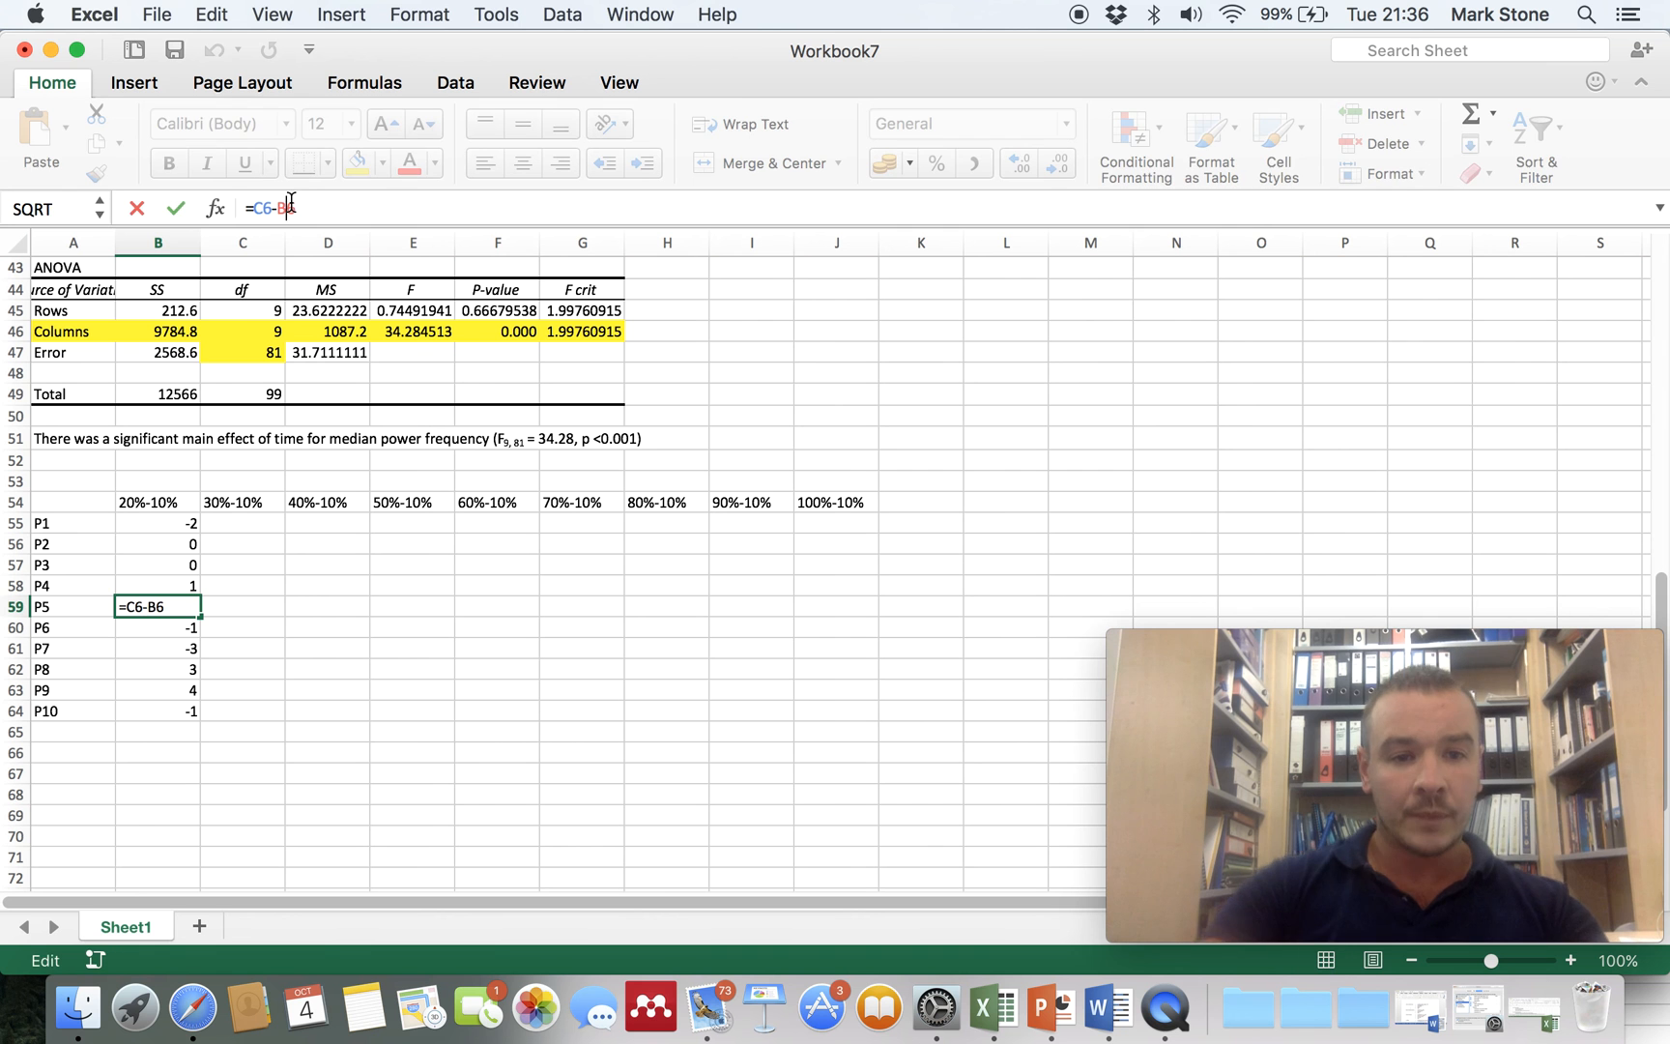
pyautogui.press('Return')
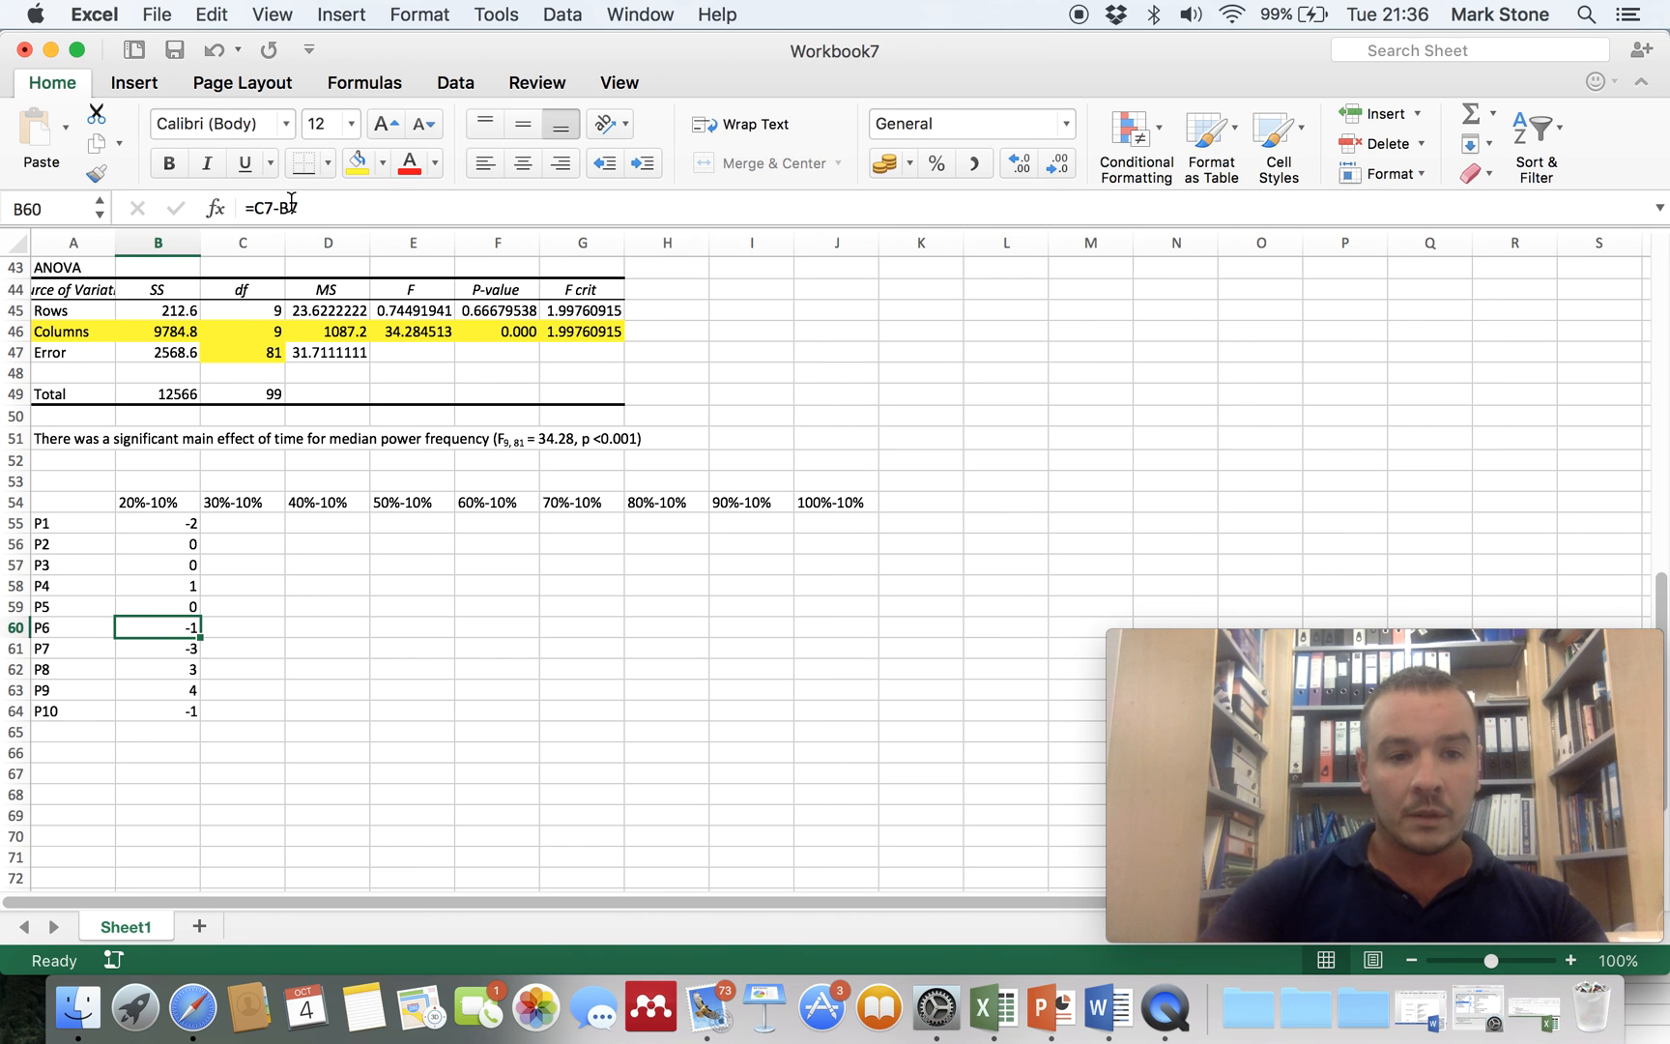
pyautogui.click(290, 207)
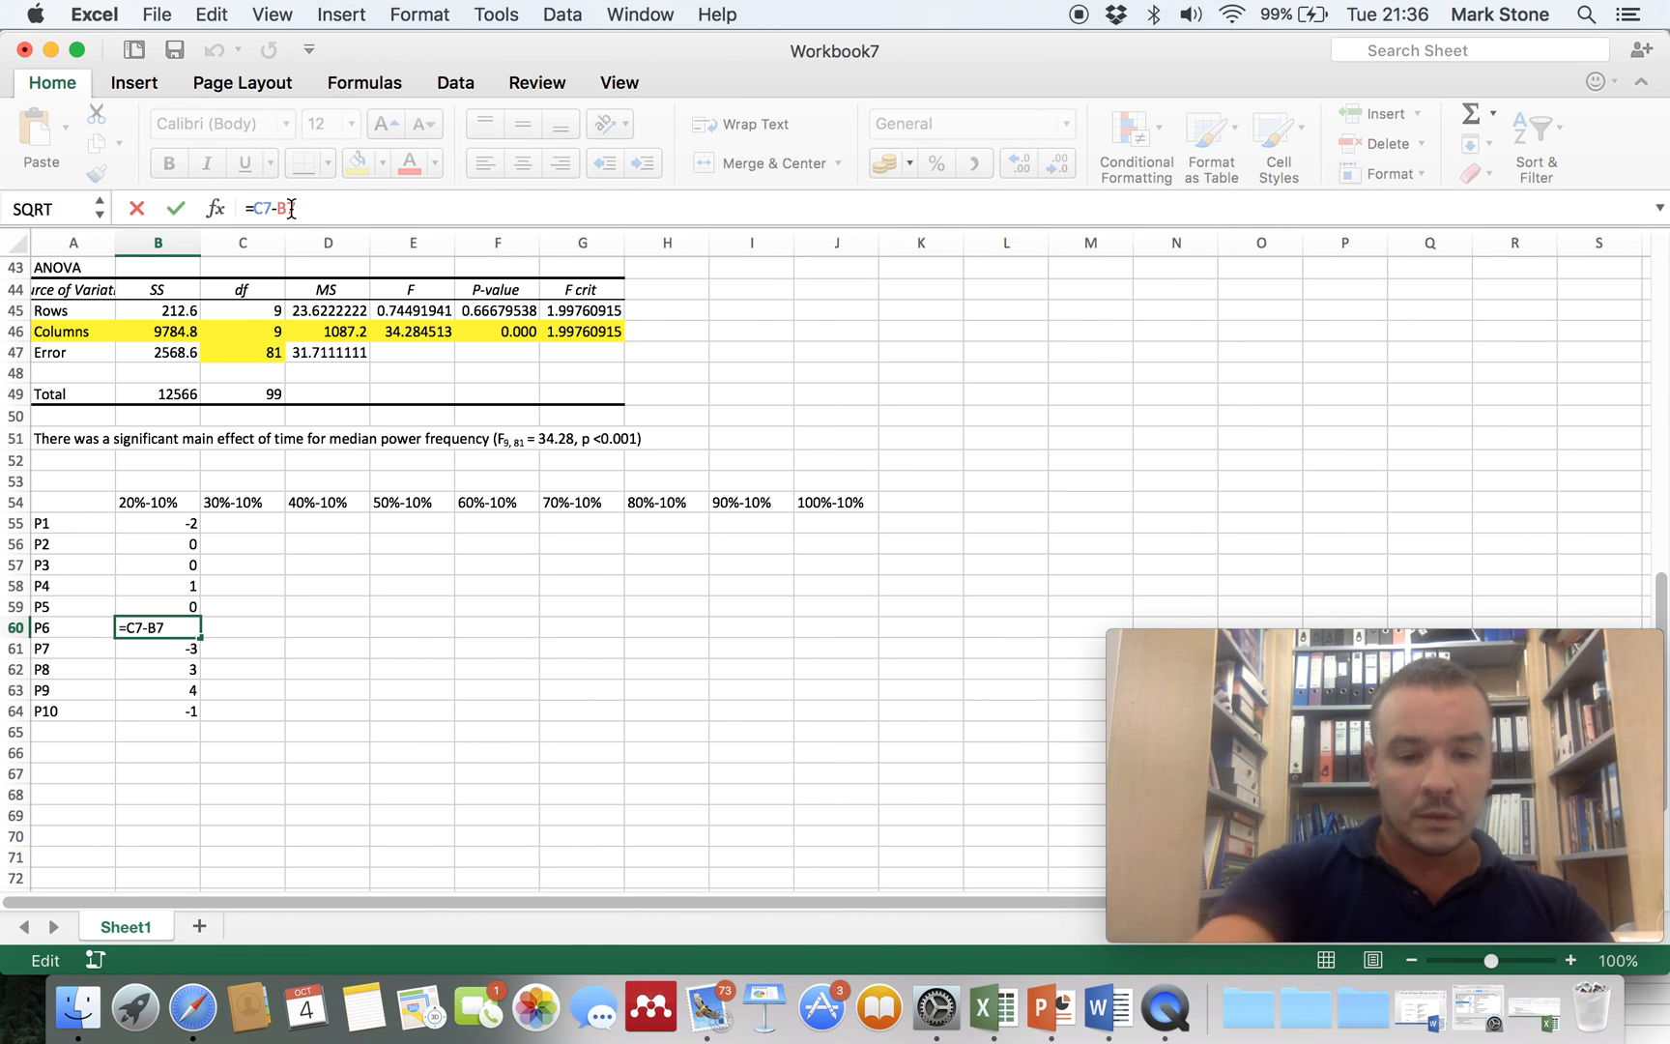
pyautogui.press('Return')
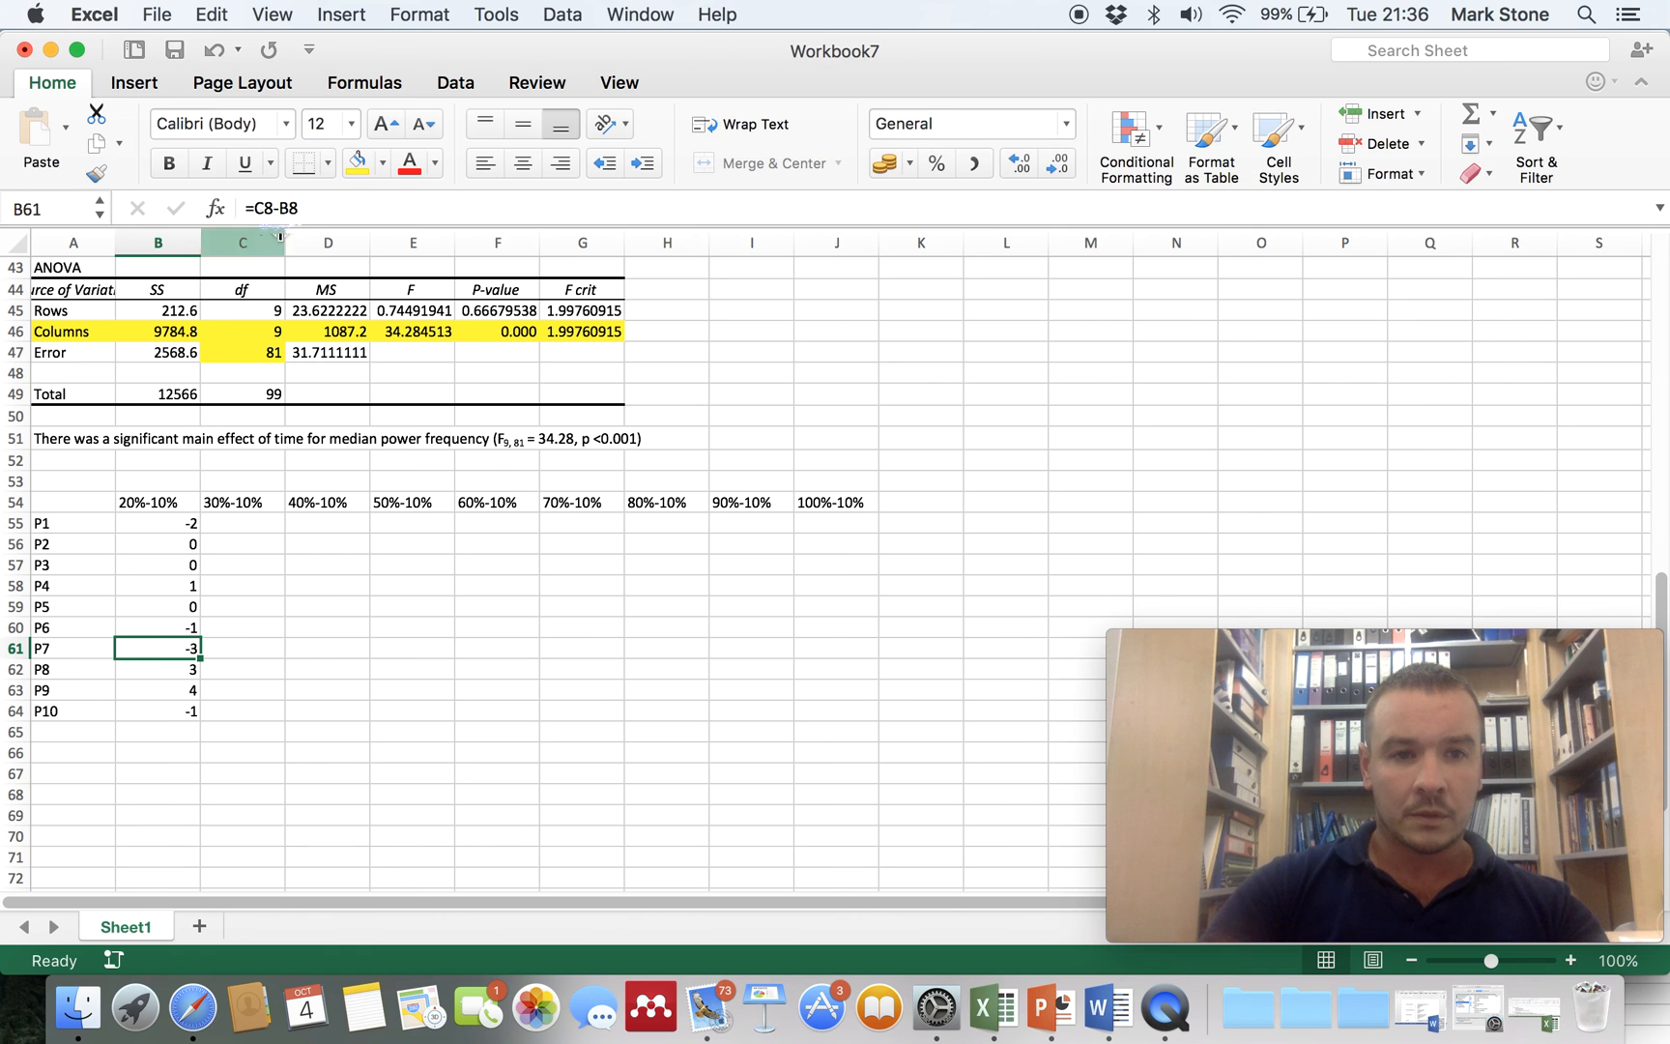
# - Make the 10% reference absolute in the 20%-10% formulas for P7 to P10, B61 to B64, using $B$8 to $B$11
pyautogui.click(291, 208)
pyautogui.press('Return')
pyautogui.click(287, 207)
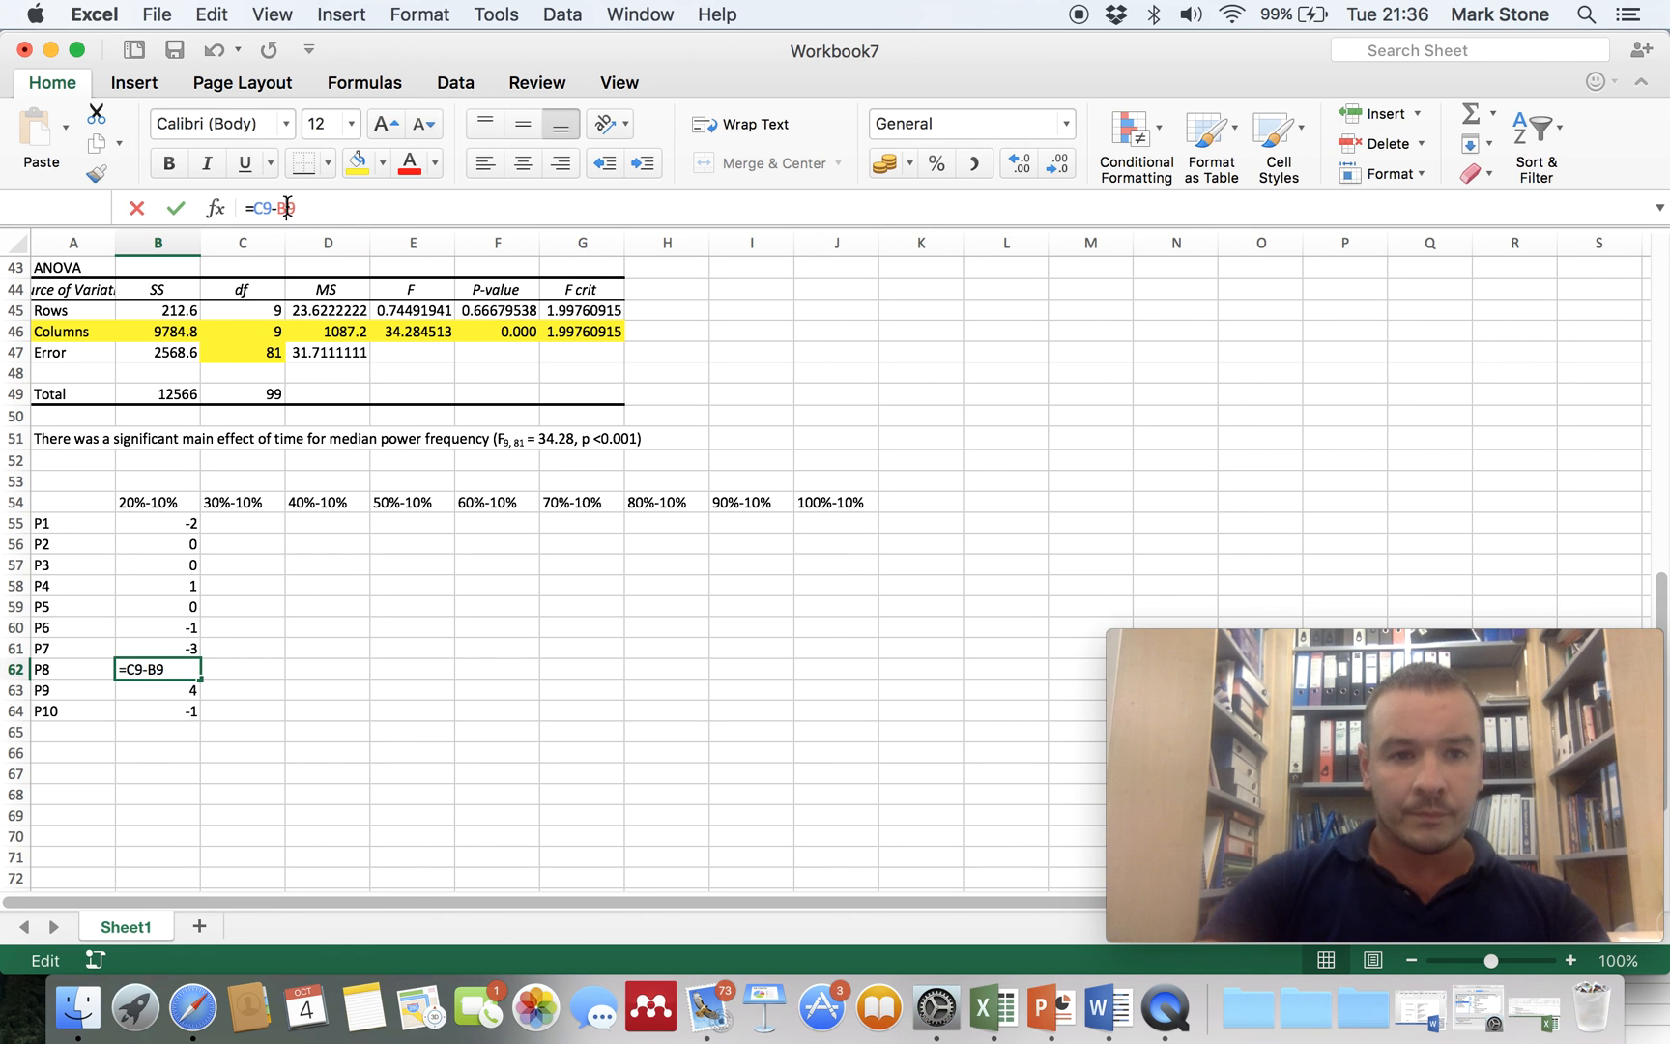
pyautogui.press('super+t')
pyautogui.press('Return')
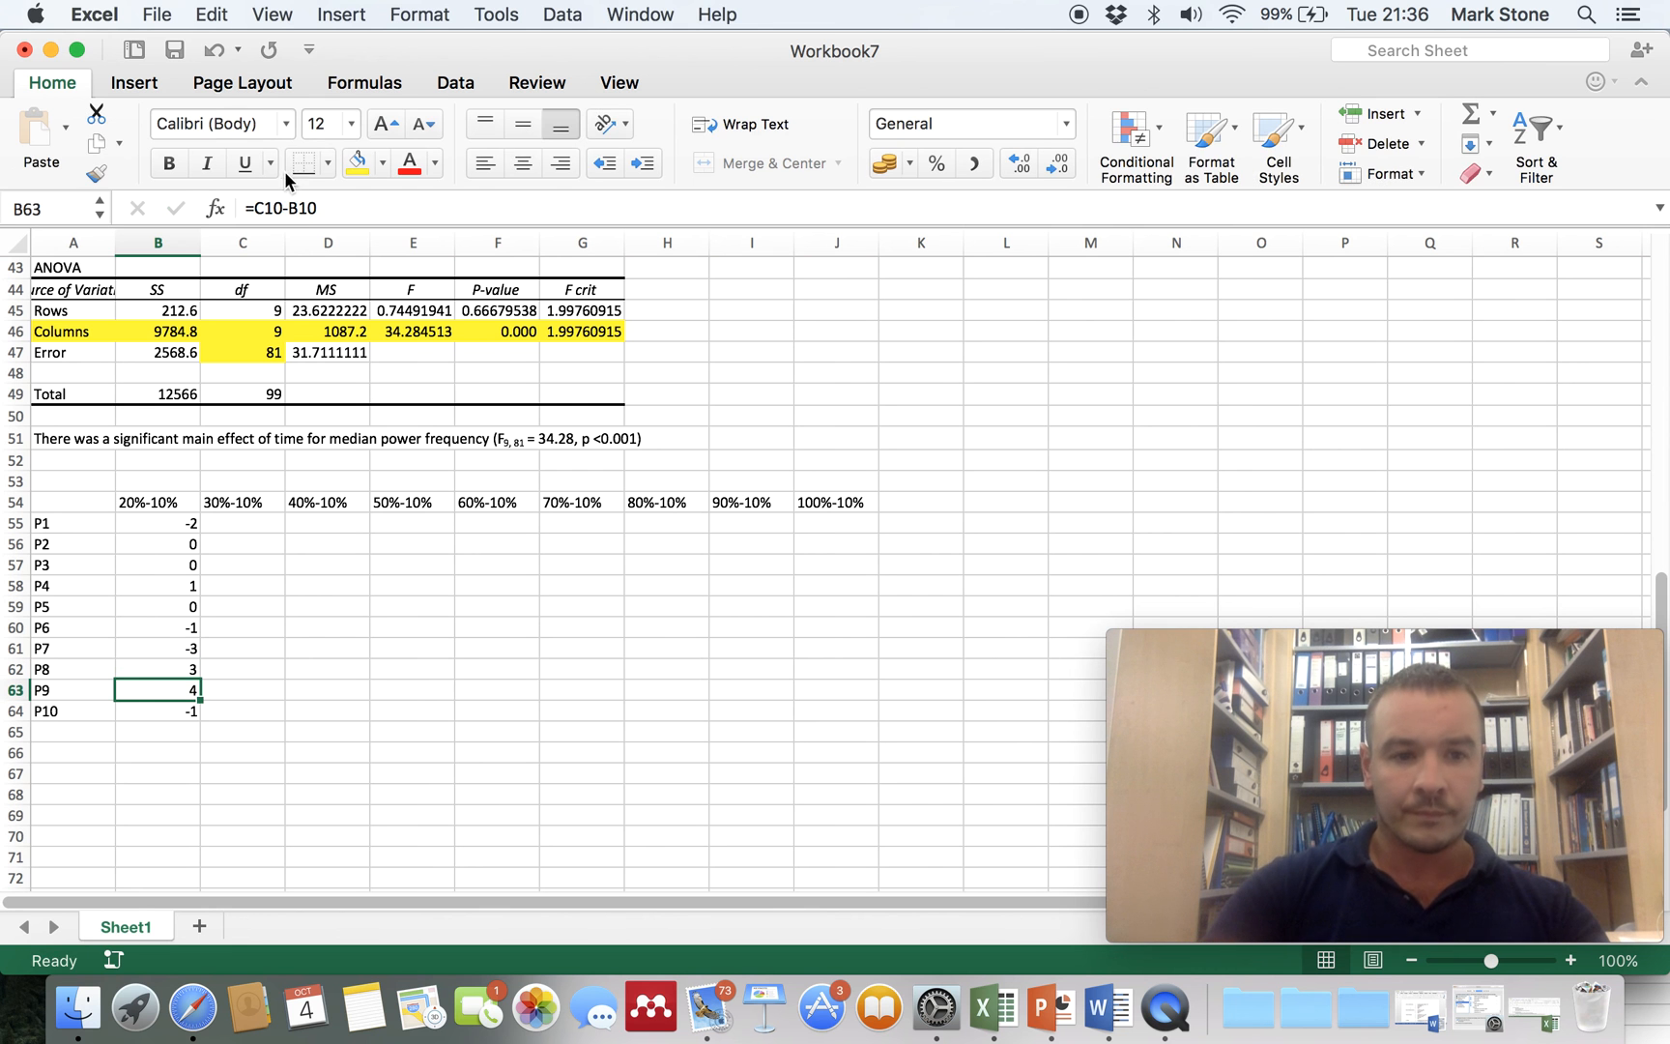
pyautogui.click(302, 207)
pyautogui.press('super+t')
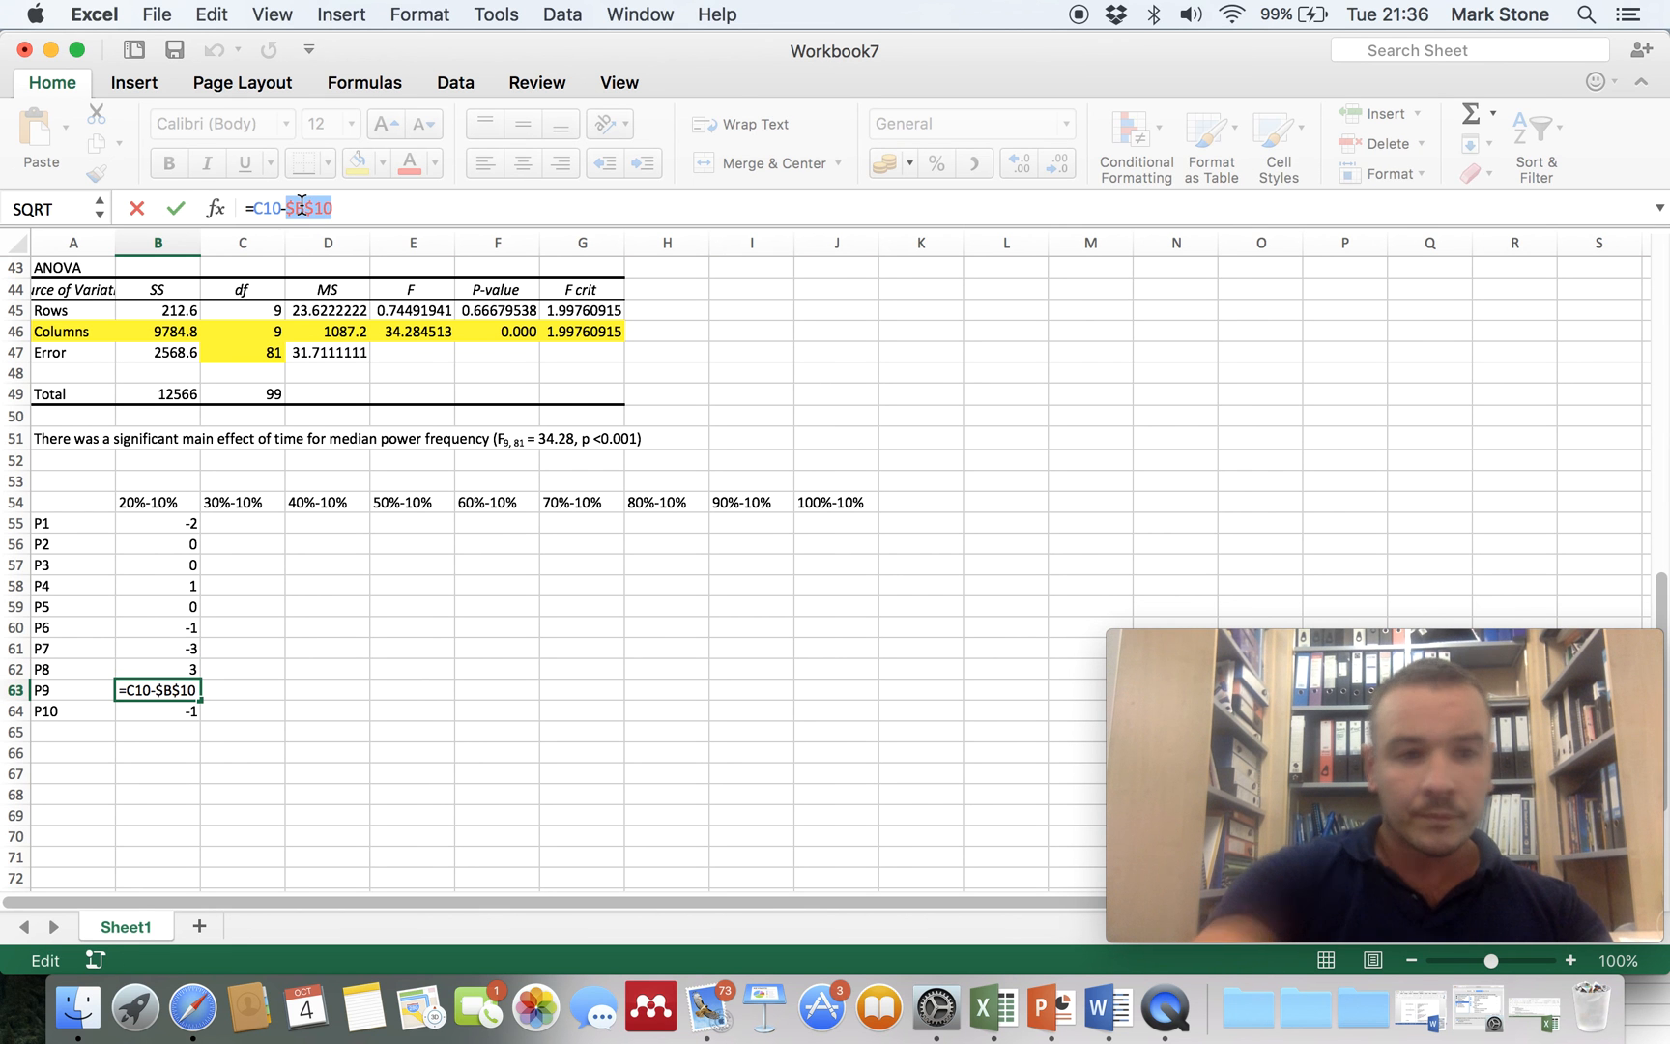
pyautogui.press('Return')
pyautogui.click(305, 207)
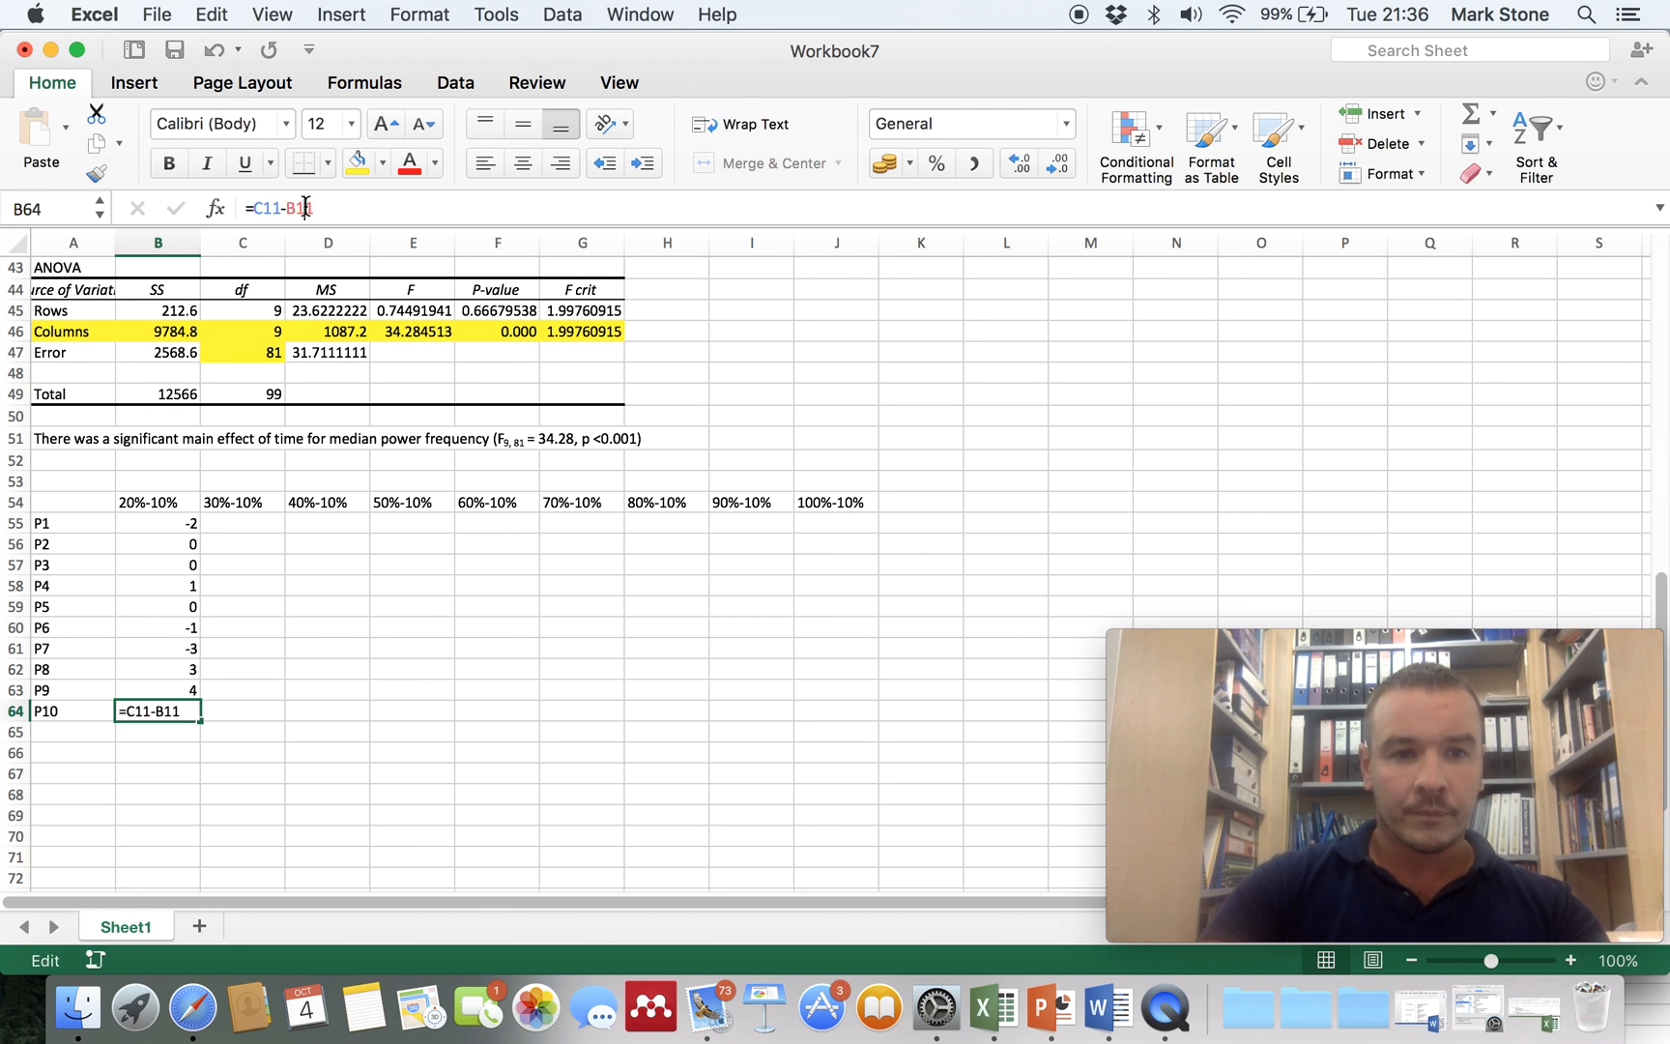
pyautogui.press('super+t')
pyautogui.press('Return')
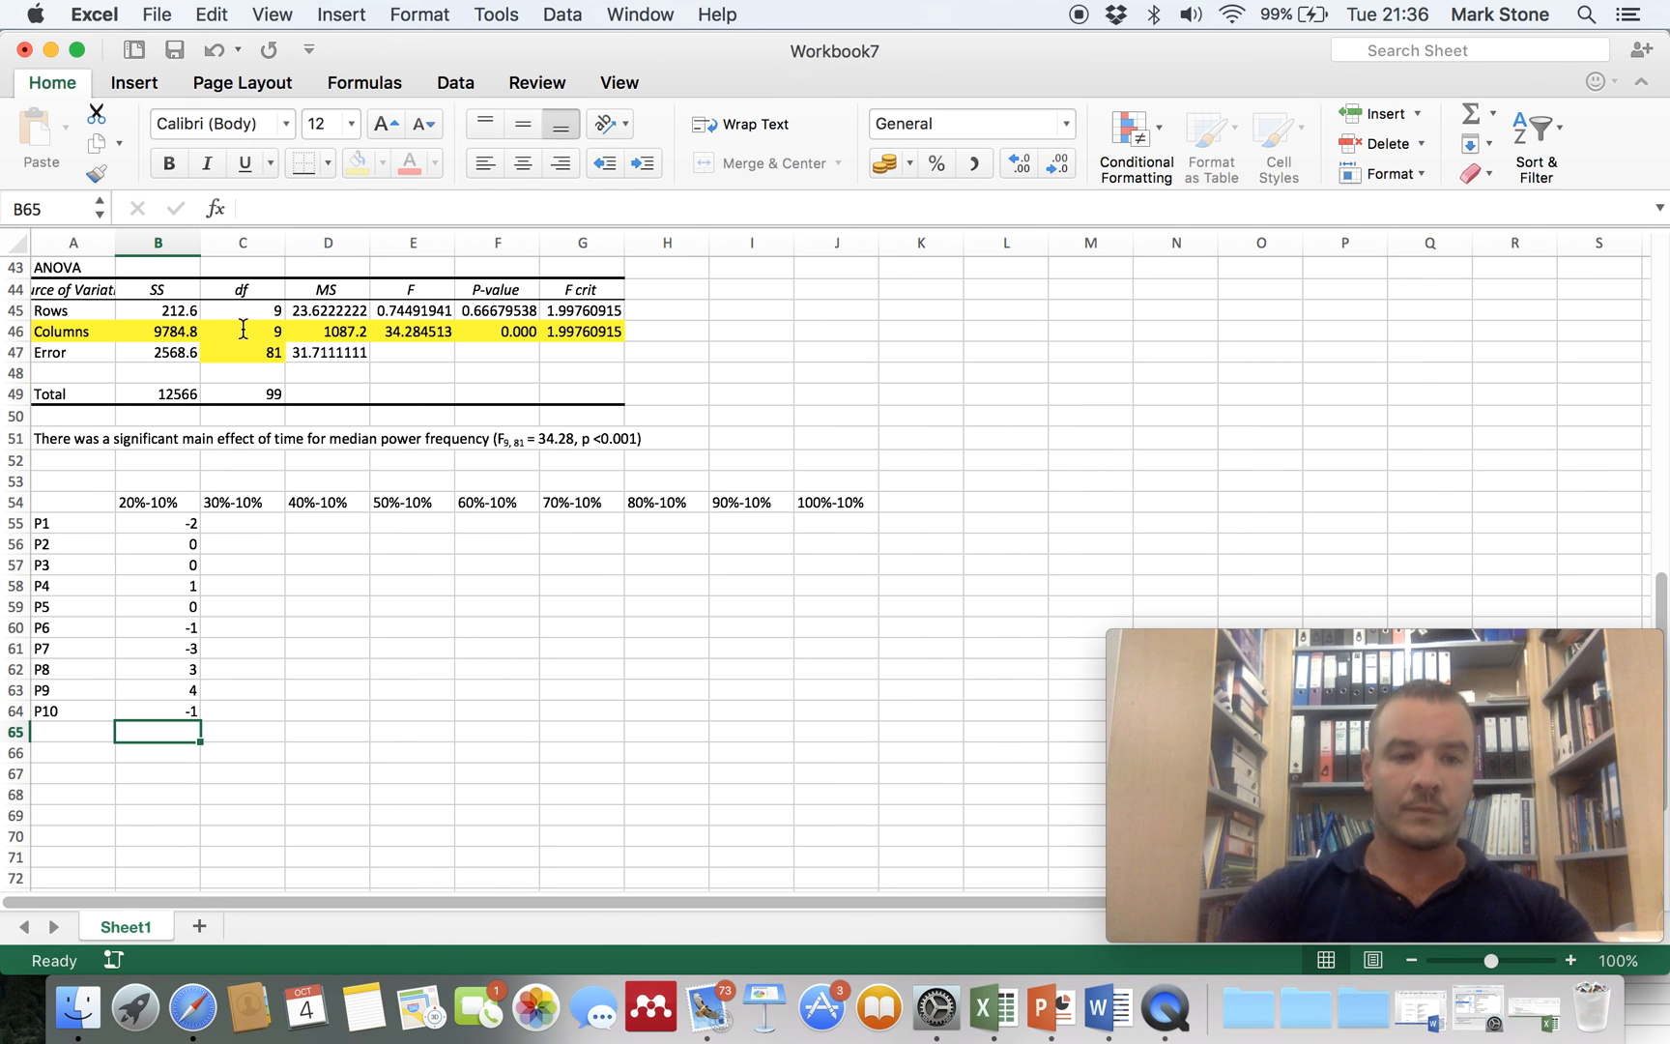
# - Fill the difference formulas in B55:B64 across to the 100%-10% column J and inspect P1's formulas in J55 and I55
pyautogui.moveTo(172, 518); pyautogui.dragTo(869, 688)
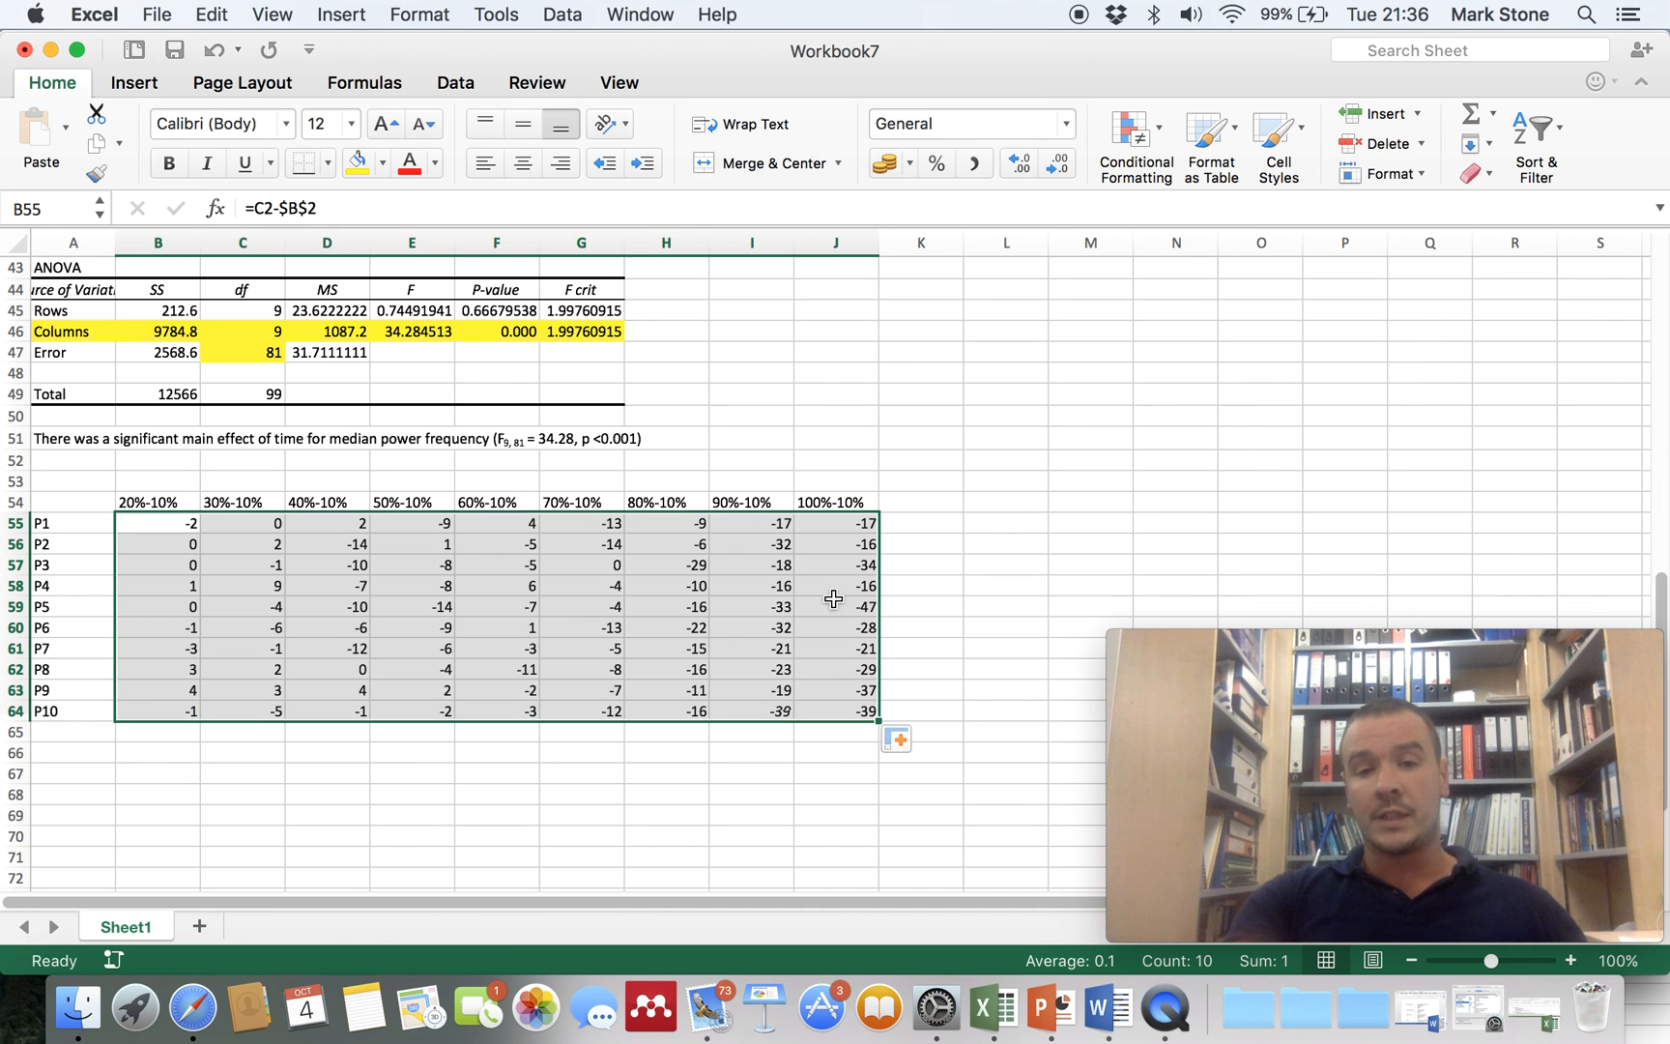
pyautogui.click(833, 524)
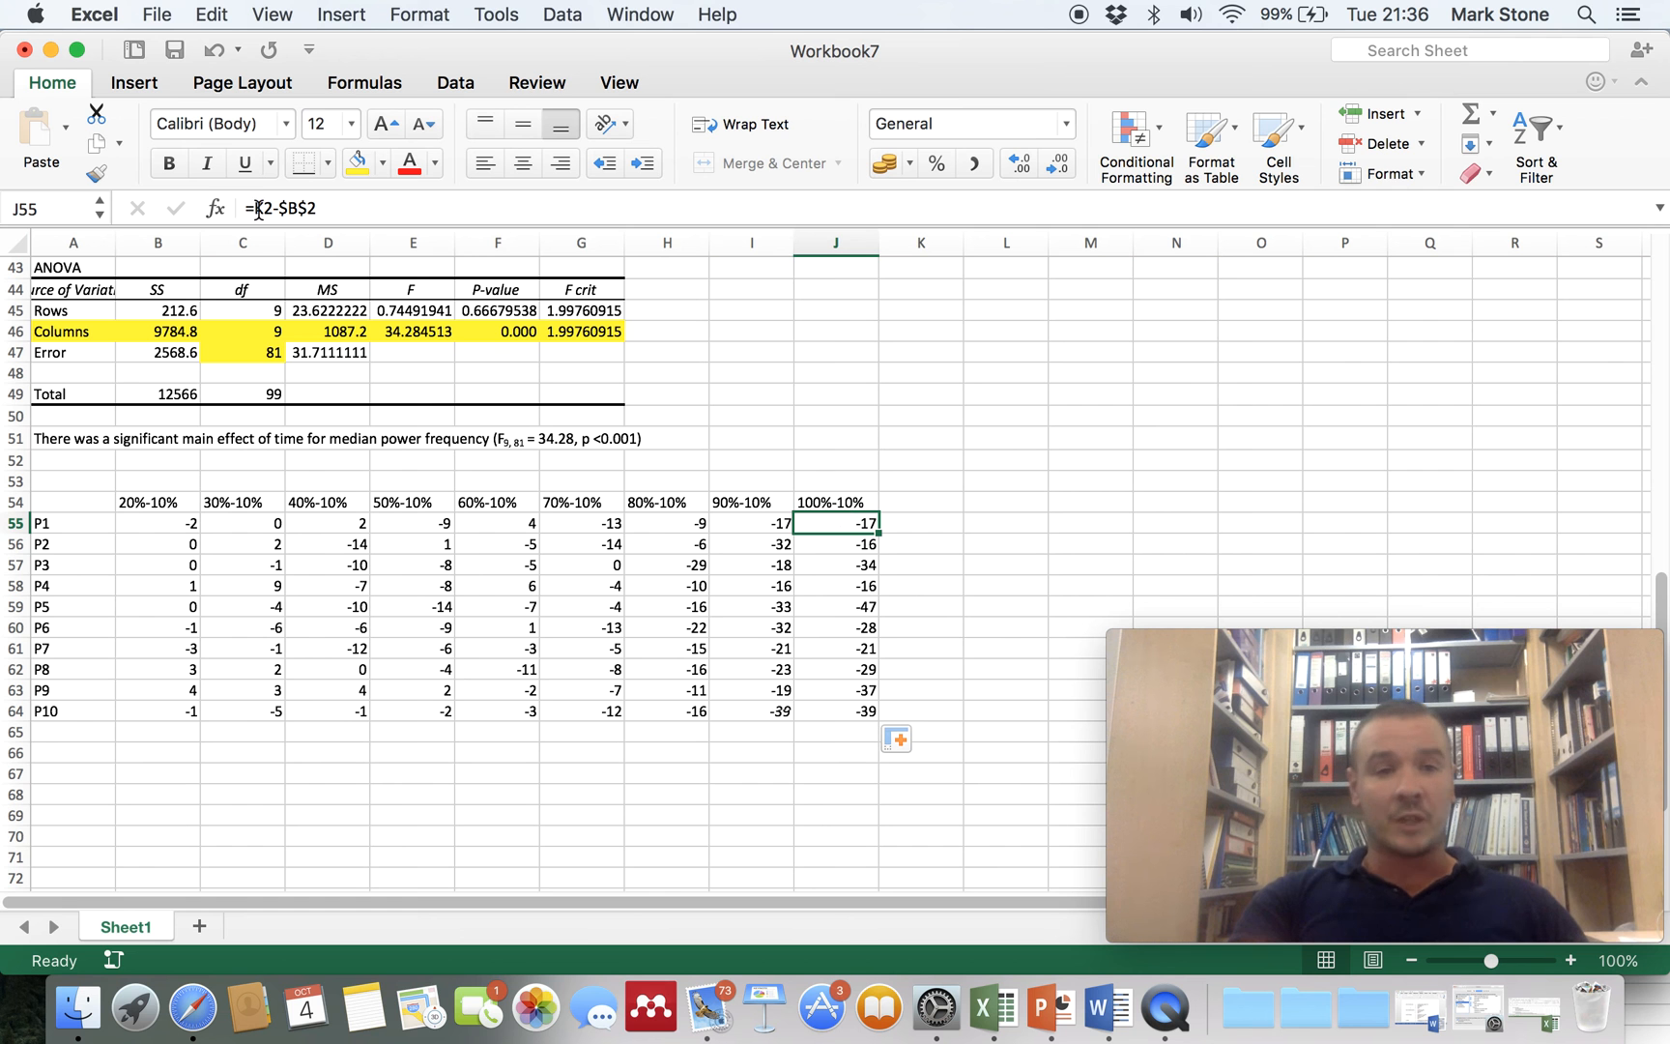
pyautogui.click(770, 525)
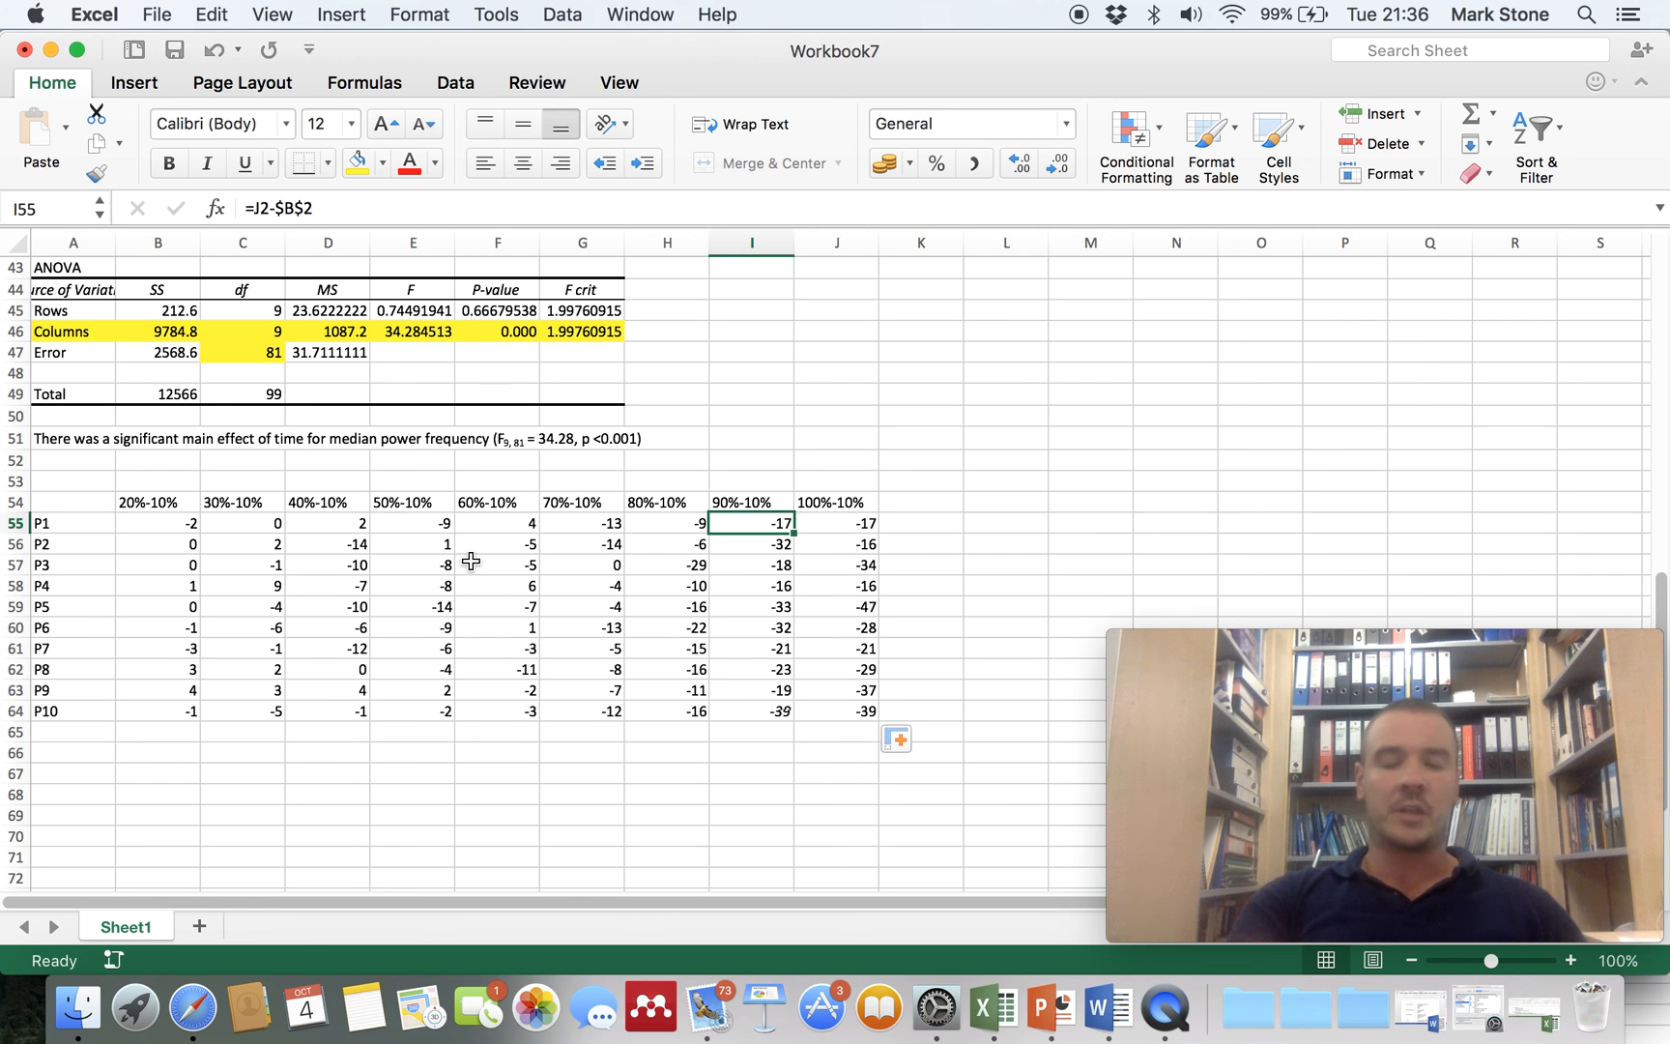
# - Copy the MEAN and SD rows A13:K14 and paste them below the difference table at A66
pyautogui.scroll(10, 426, 477)
pyautogui.scroll(3, 426, 477)
pyautogui.moveTo(73, 517); pyautogui.dragTo(915, 537)
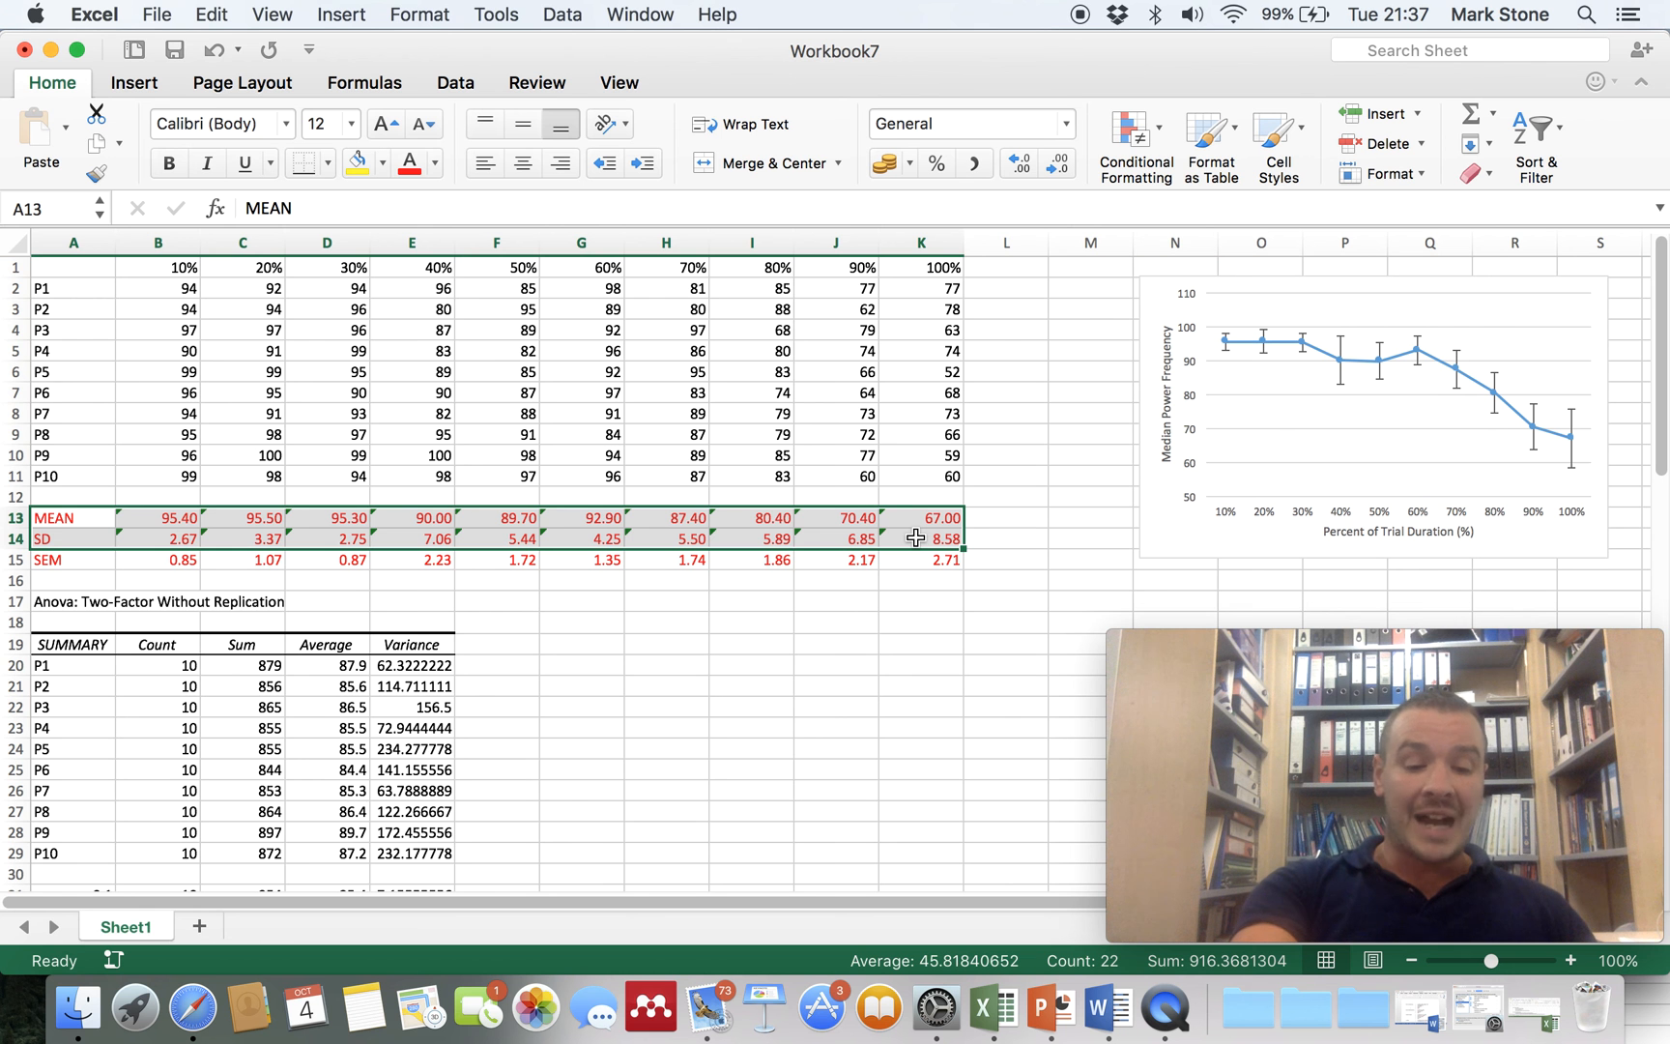
pyautogui.press('super+c')
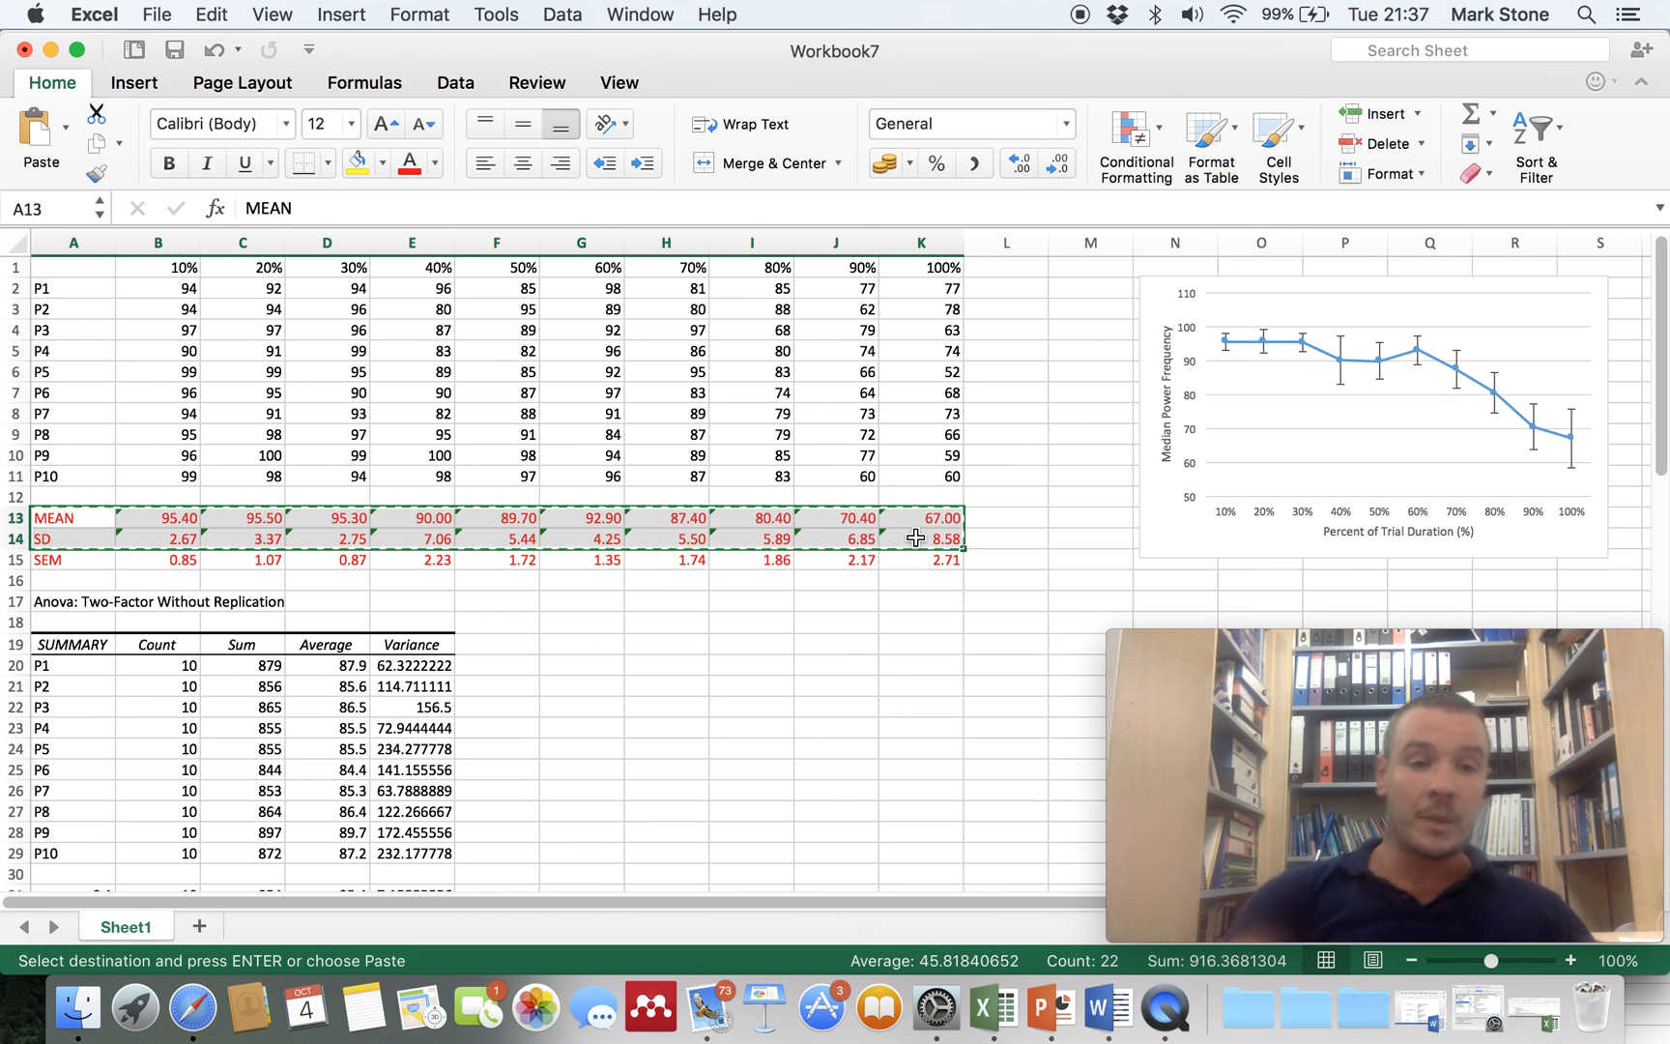
pyautogui.scroll(-10, 738, 615)
pyautogui.scroll(-8, 737, 617)
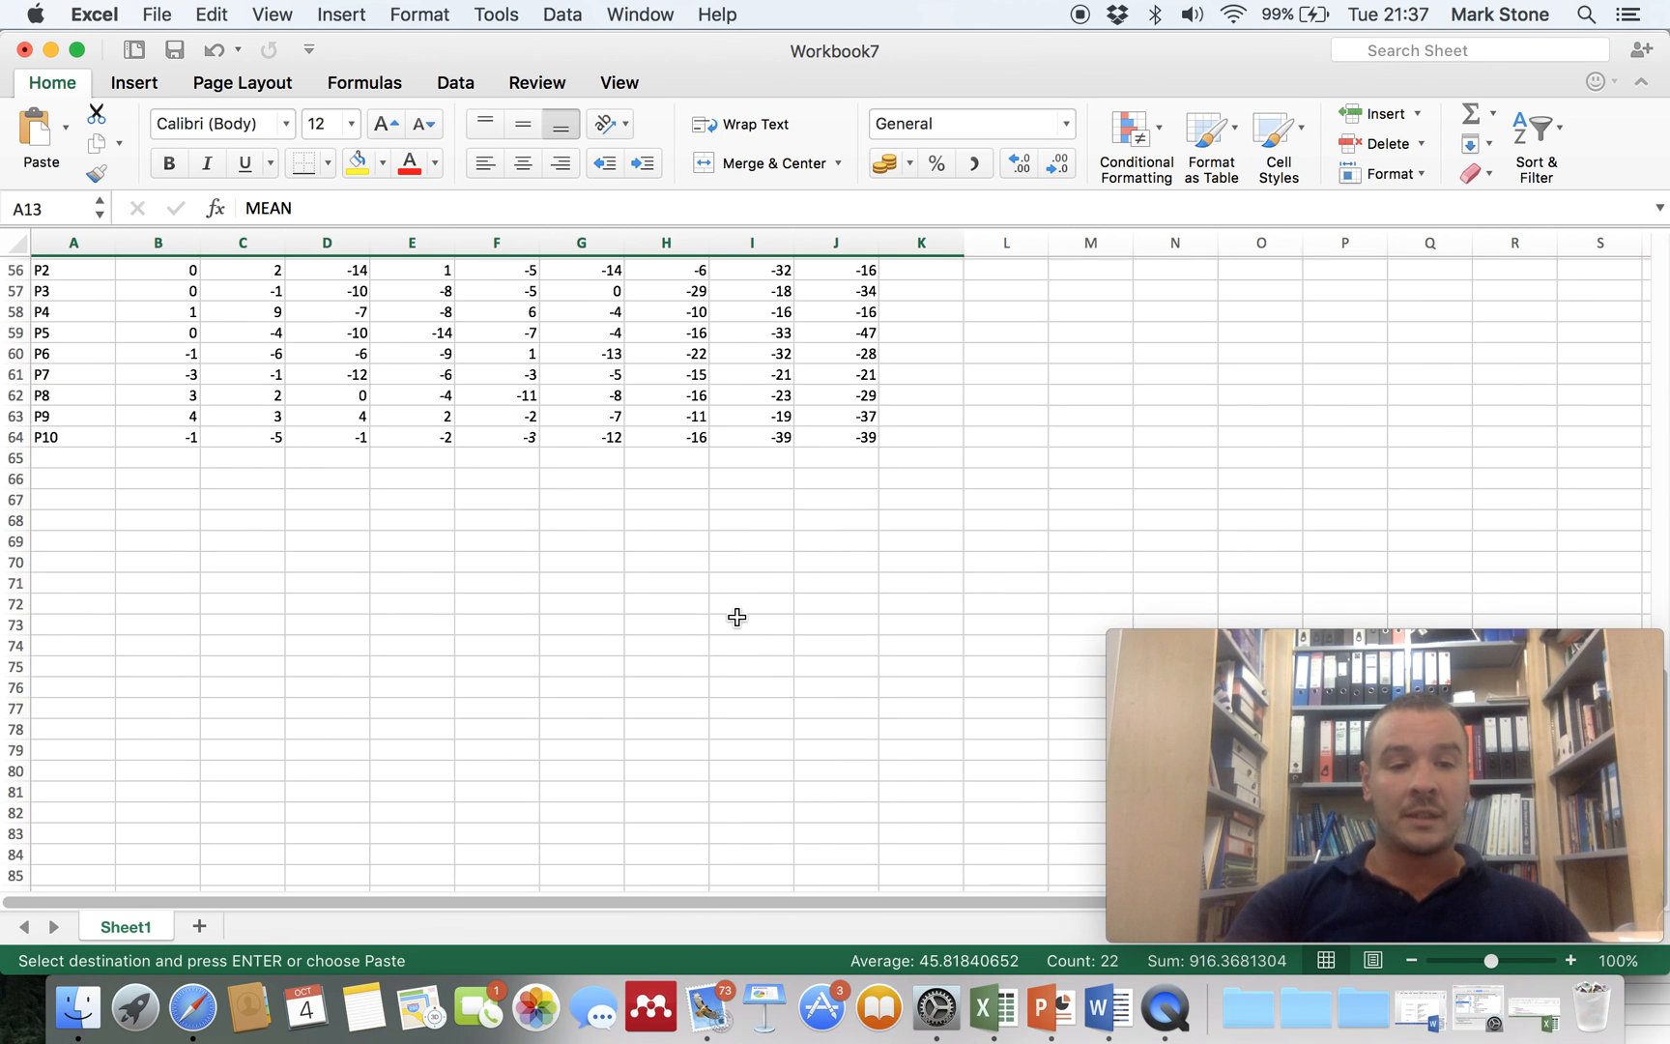
pyautogui.click(64, 457)
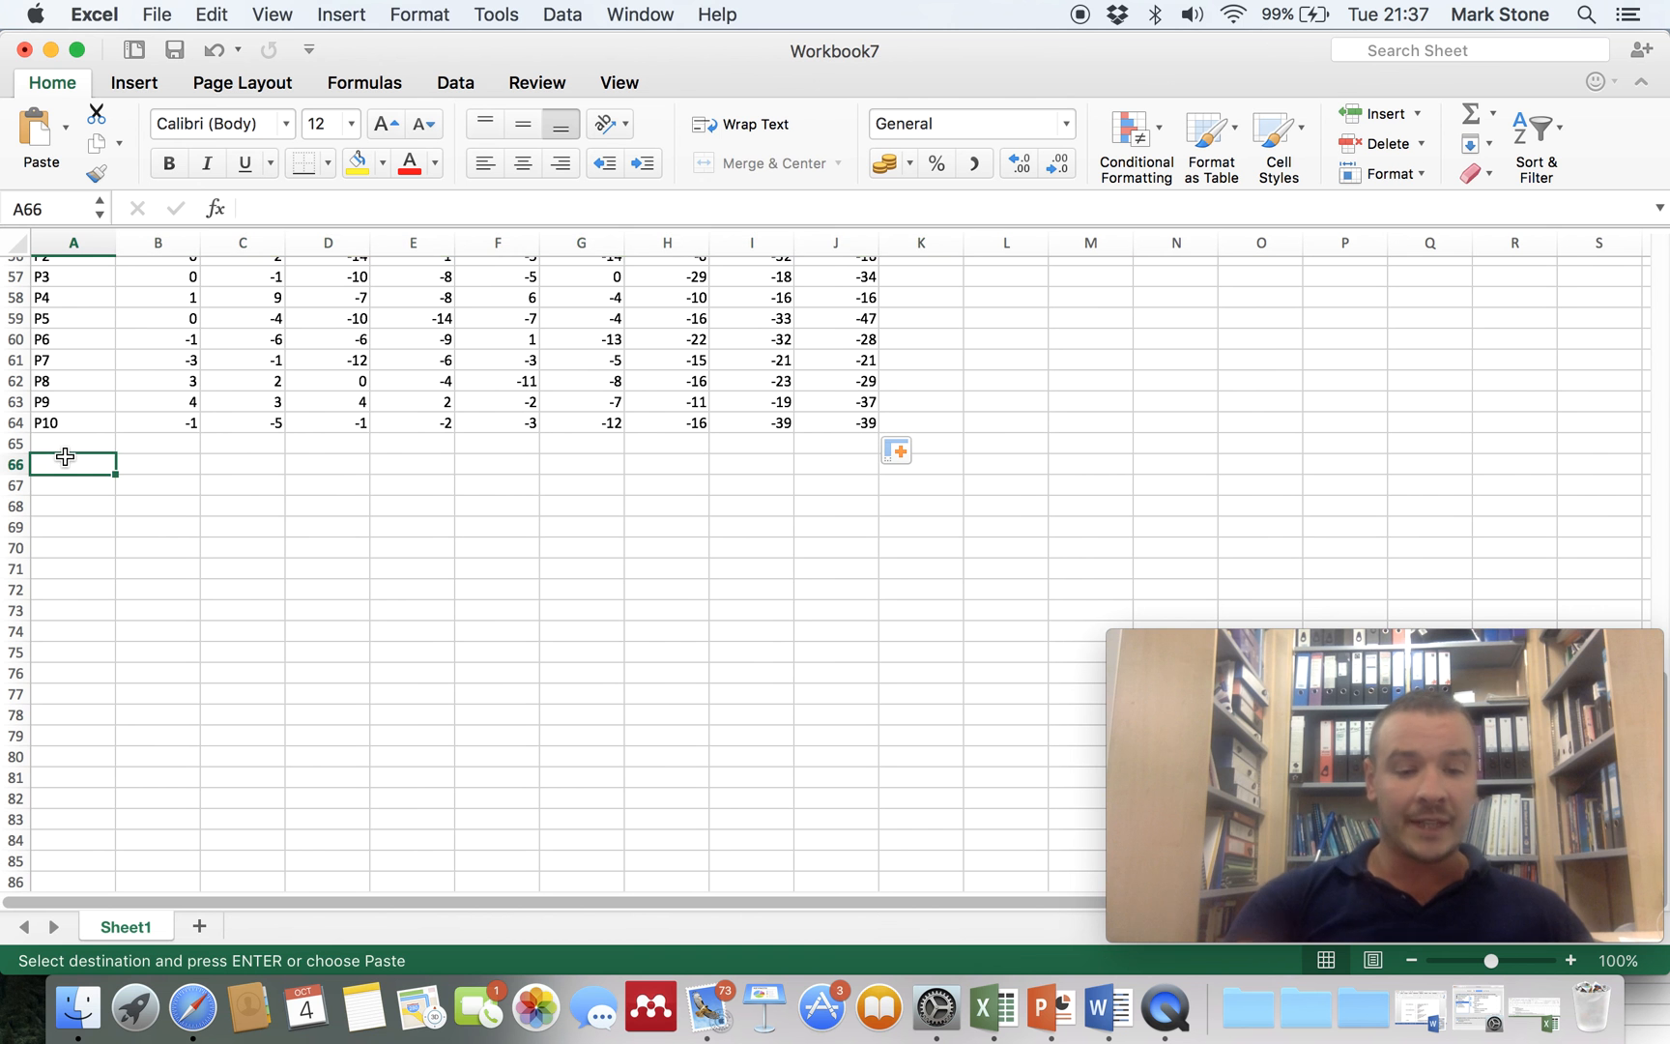
pyautogui.press('super+v')
# - Compare the blank rows 12 and 65 above the two MEAN rows and examine the pasted formulas in B66 and B67
pyautogui.scroll(14, 79, 433)
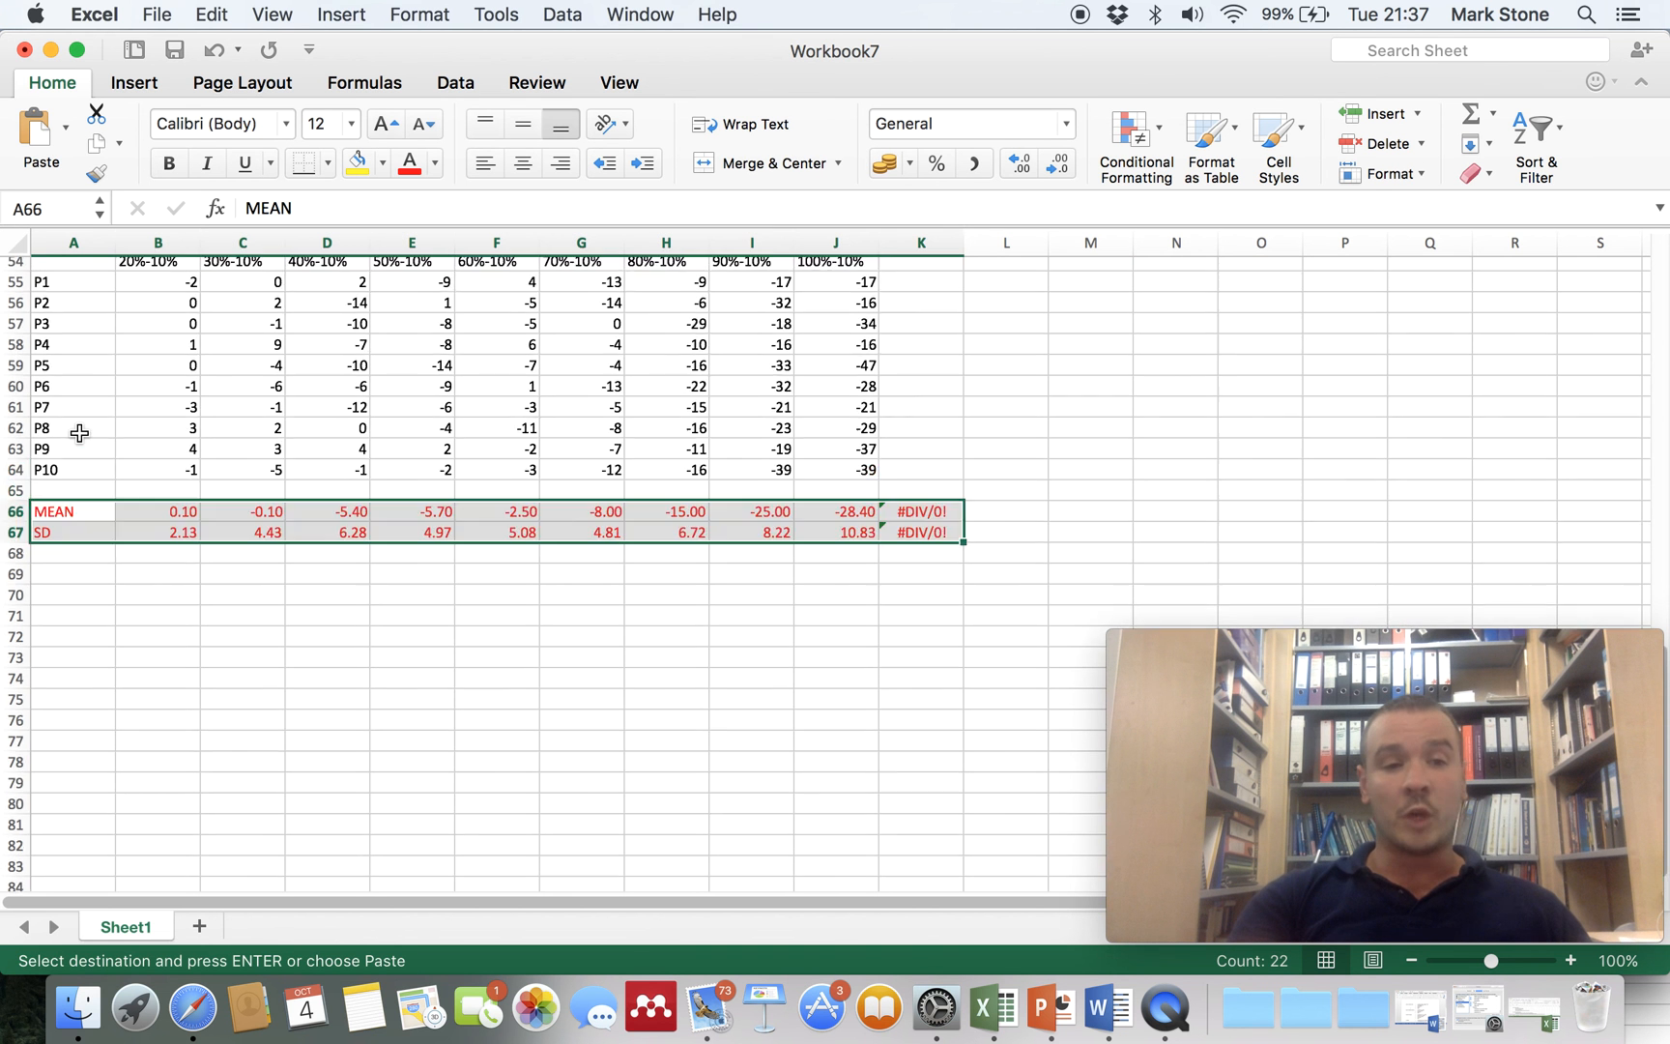
pyautogui.scroll(3, 79, 433)
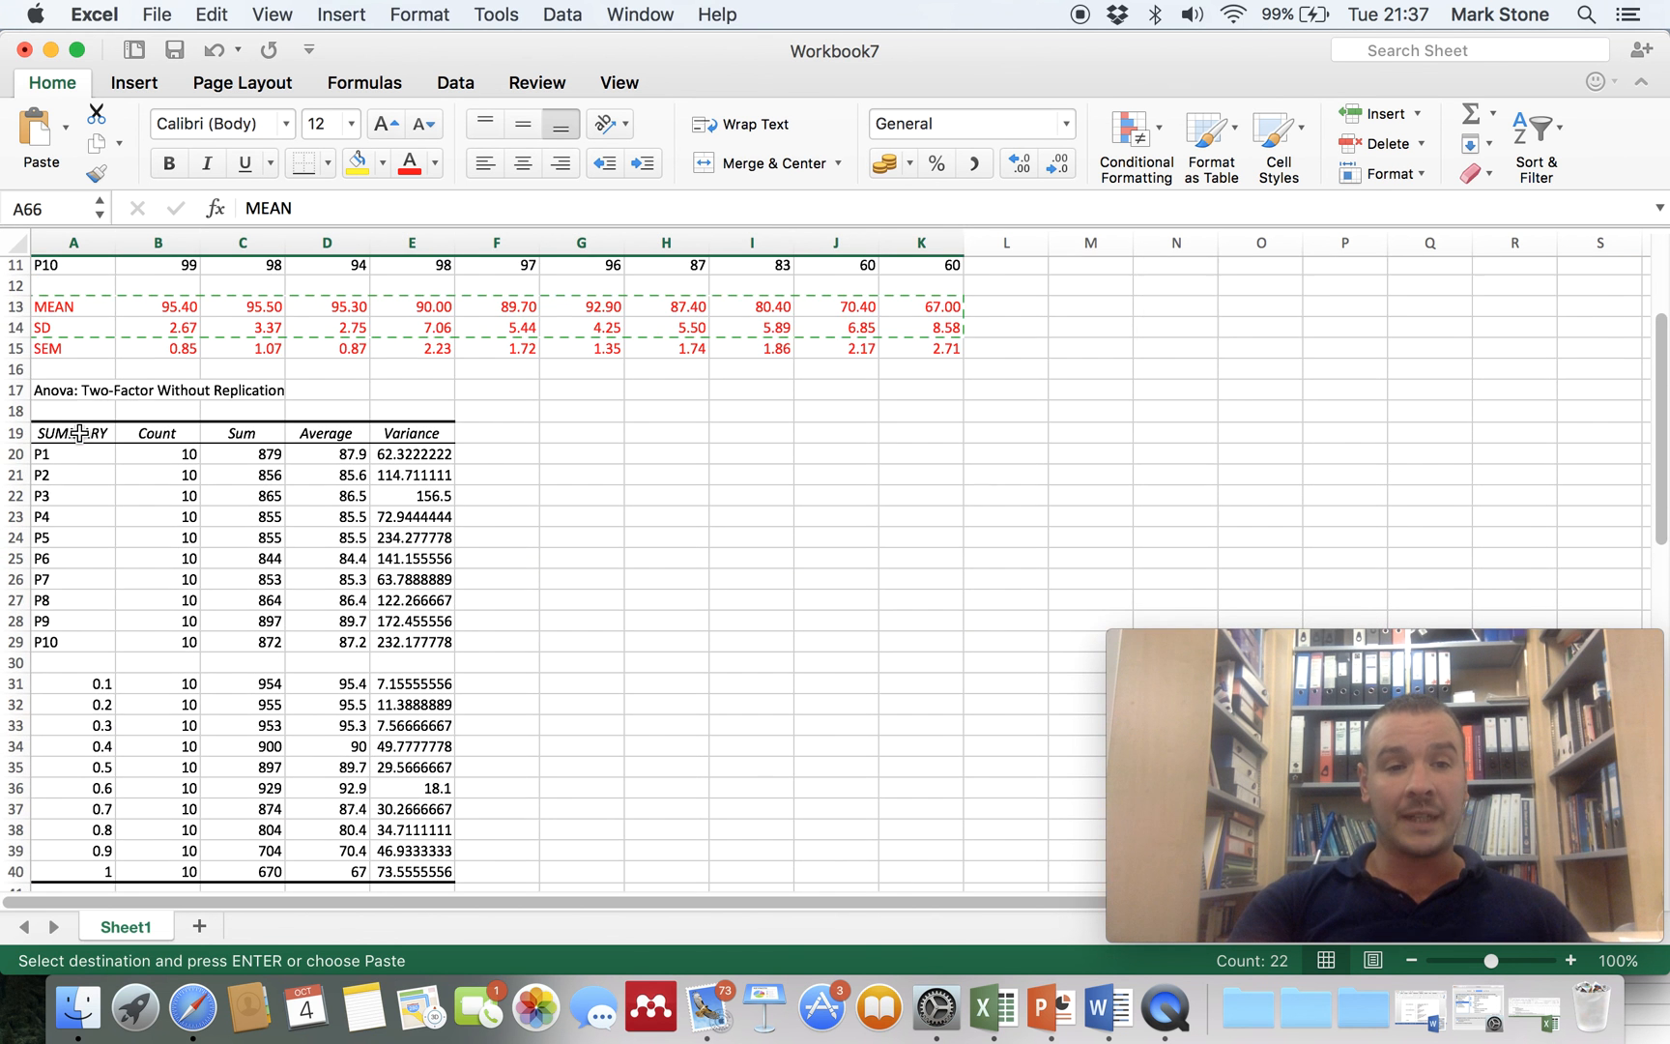
pyautogui.click(16, 285)
pyautogui.scroll(-16, 245, 440)
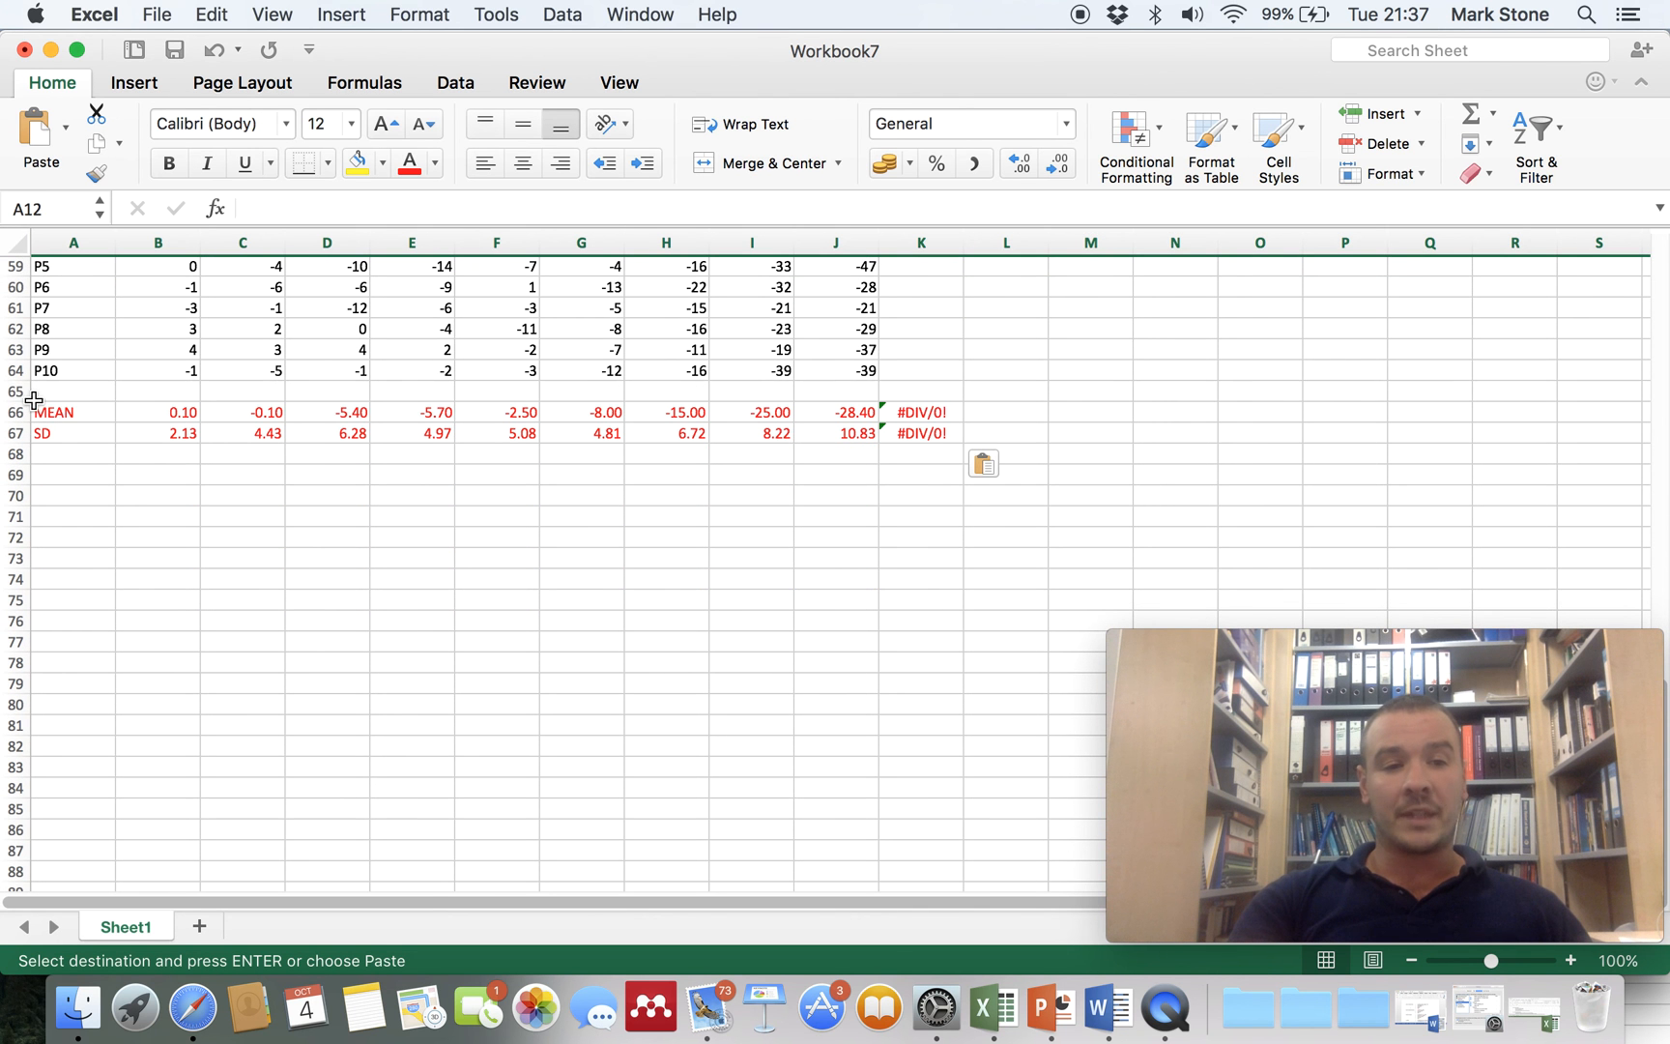
pyautogui.click(16, 392)
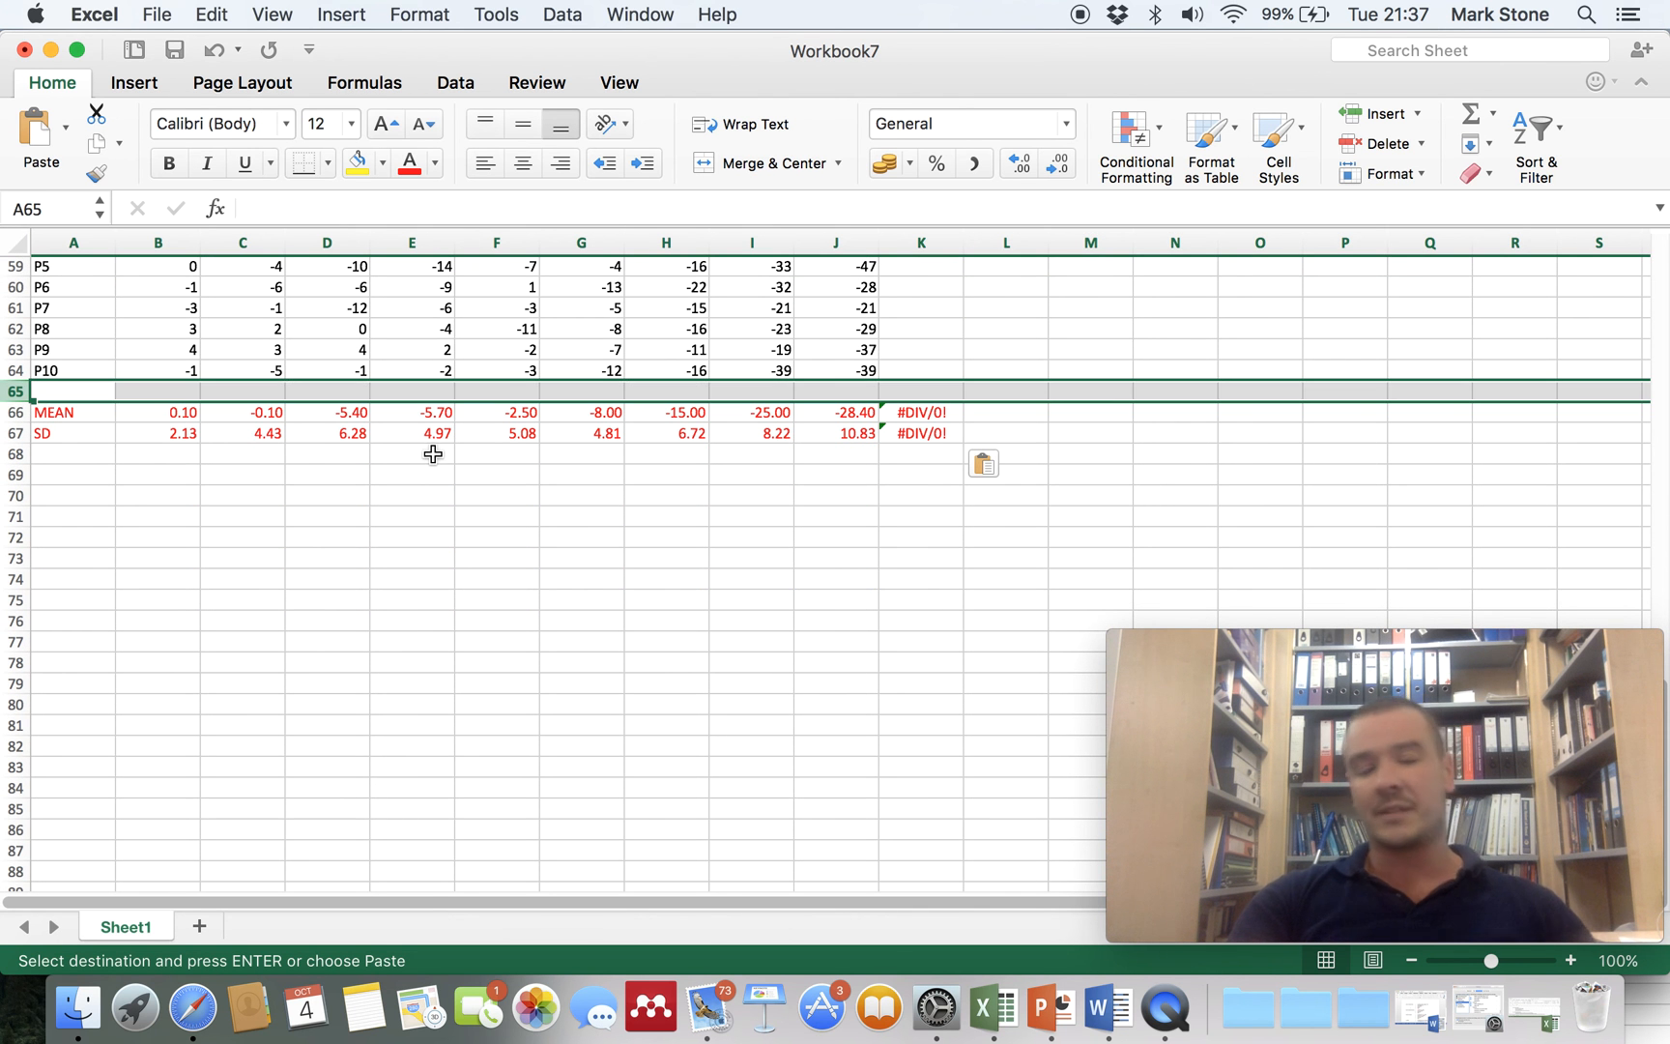
pyautogui.scroll(3, 450, 514)
pyautogui.click(183, 600)
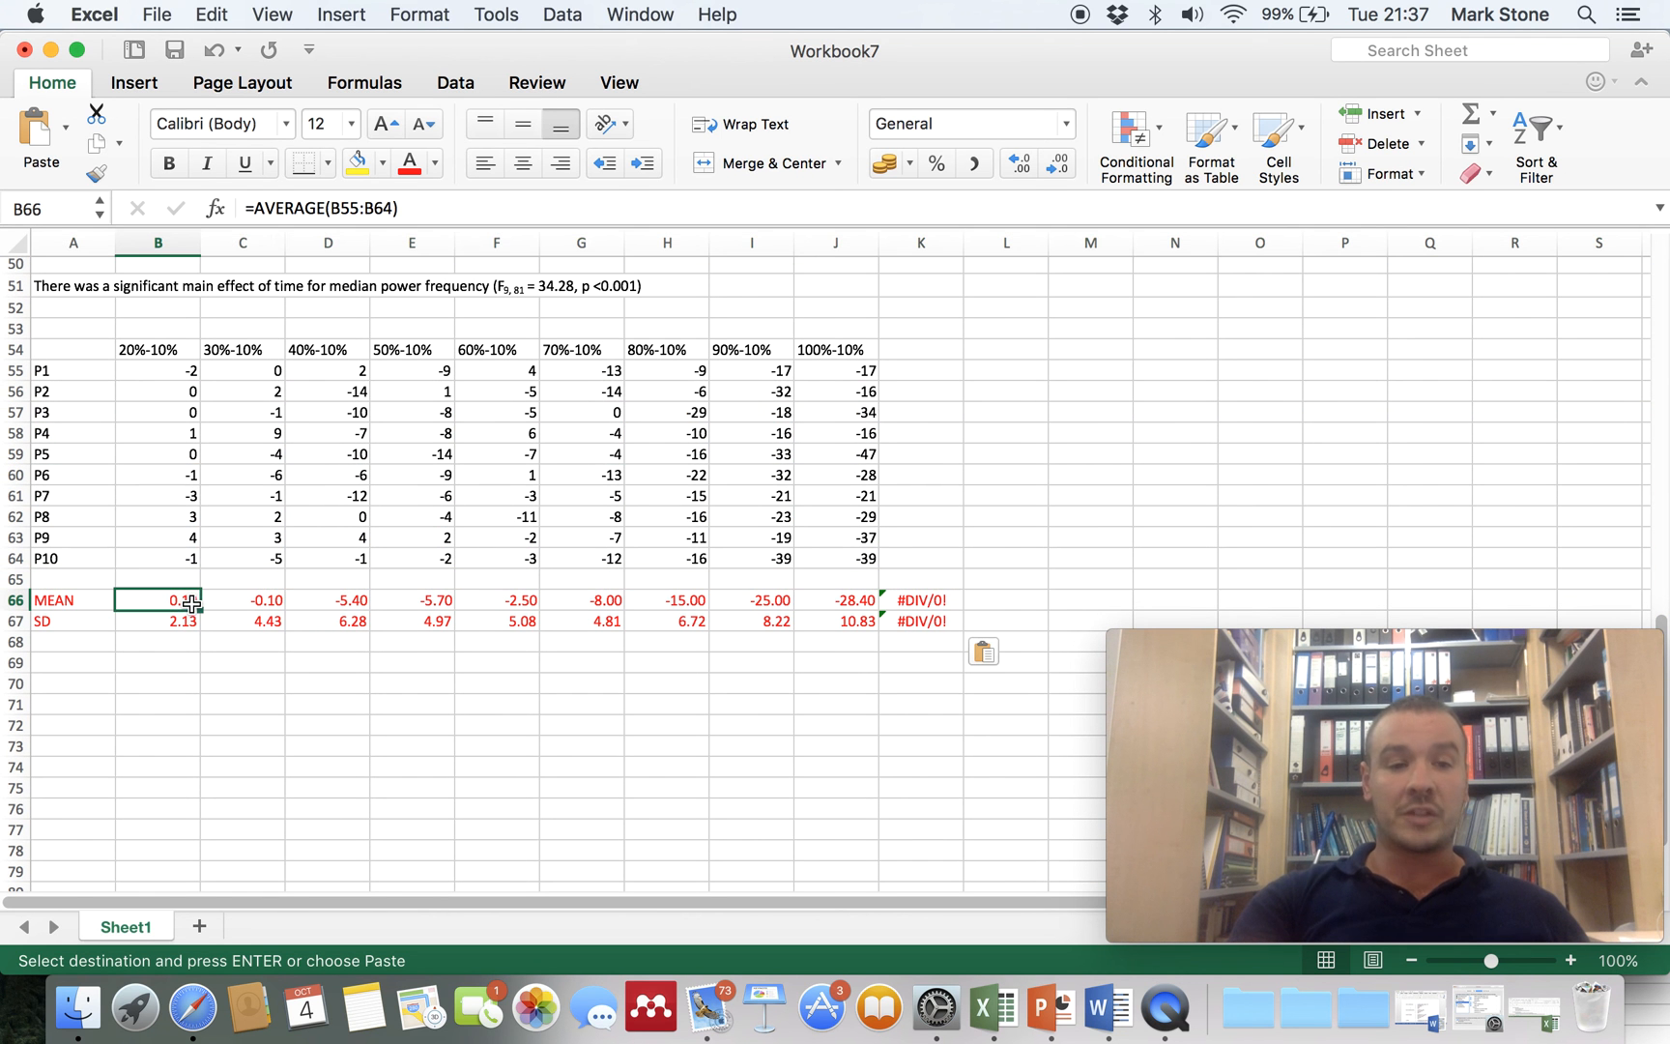
pyautogui.click(312, 208)
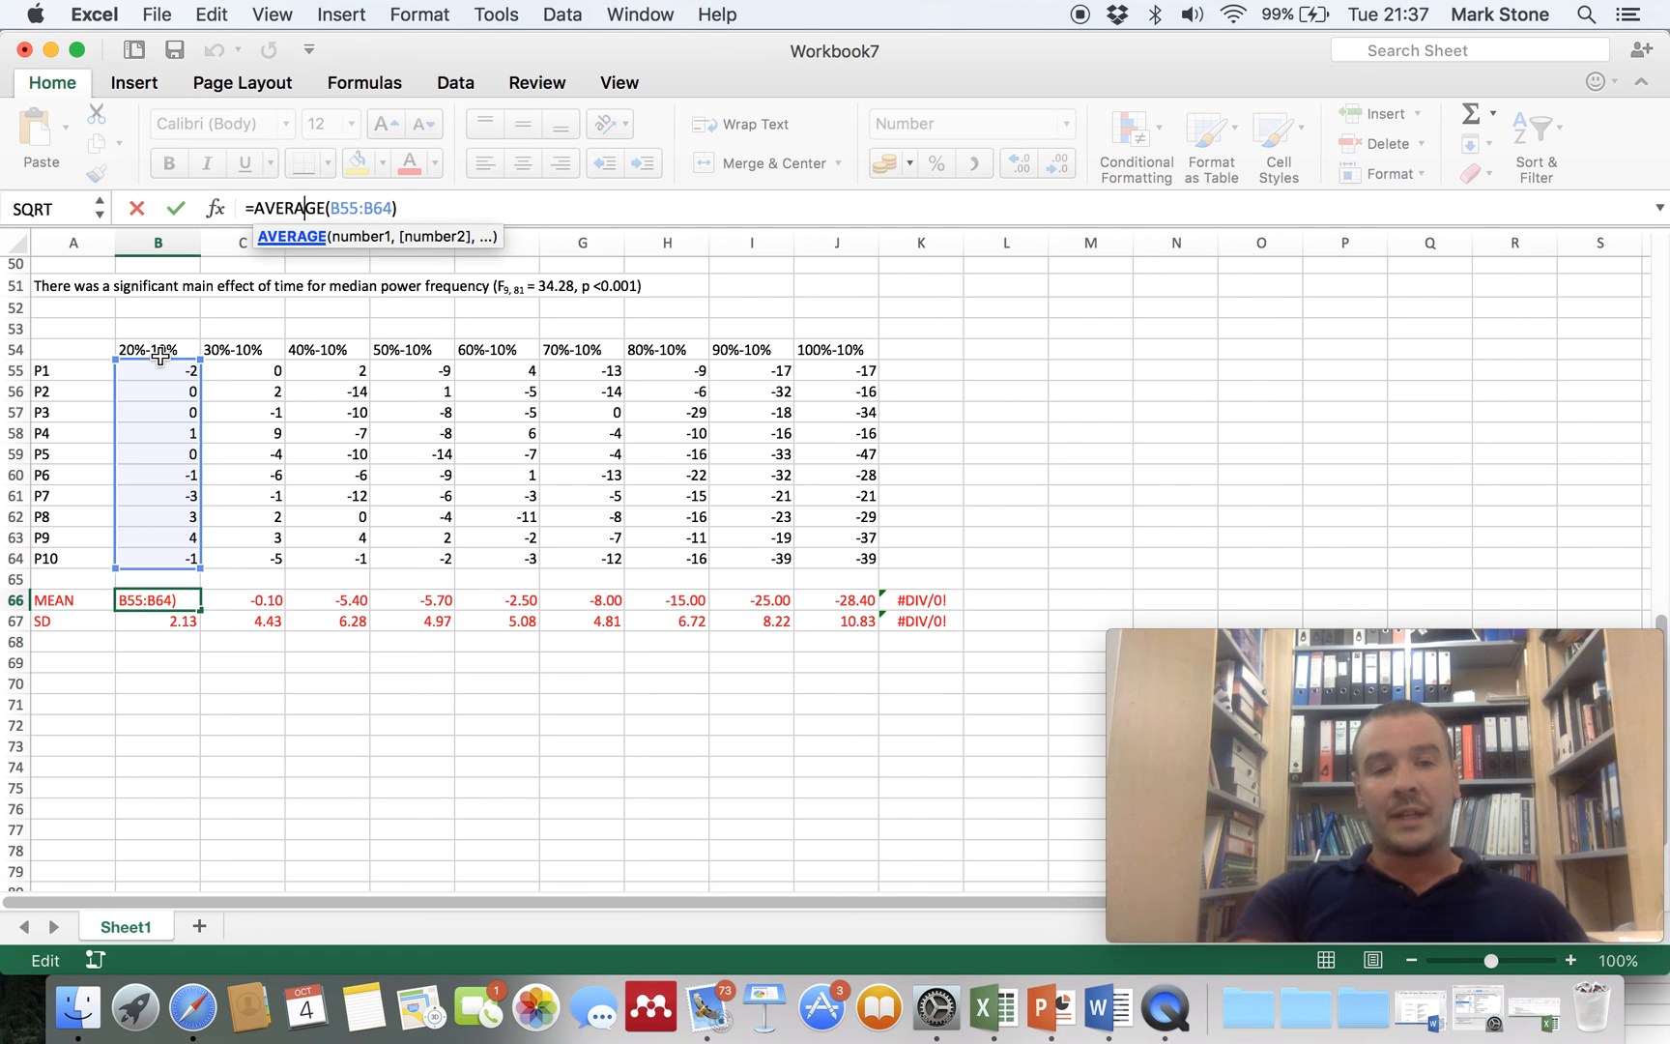
pyautogui.click(175, 207)
pyautogui.click(182, 620)
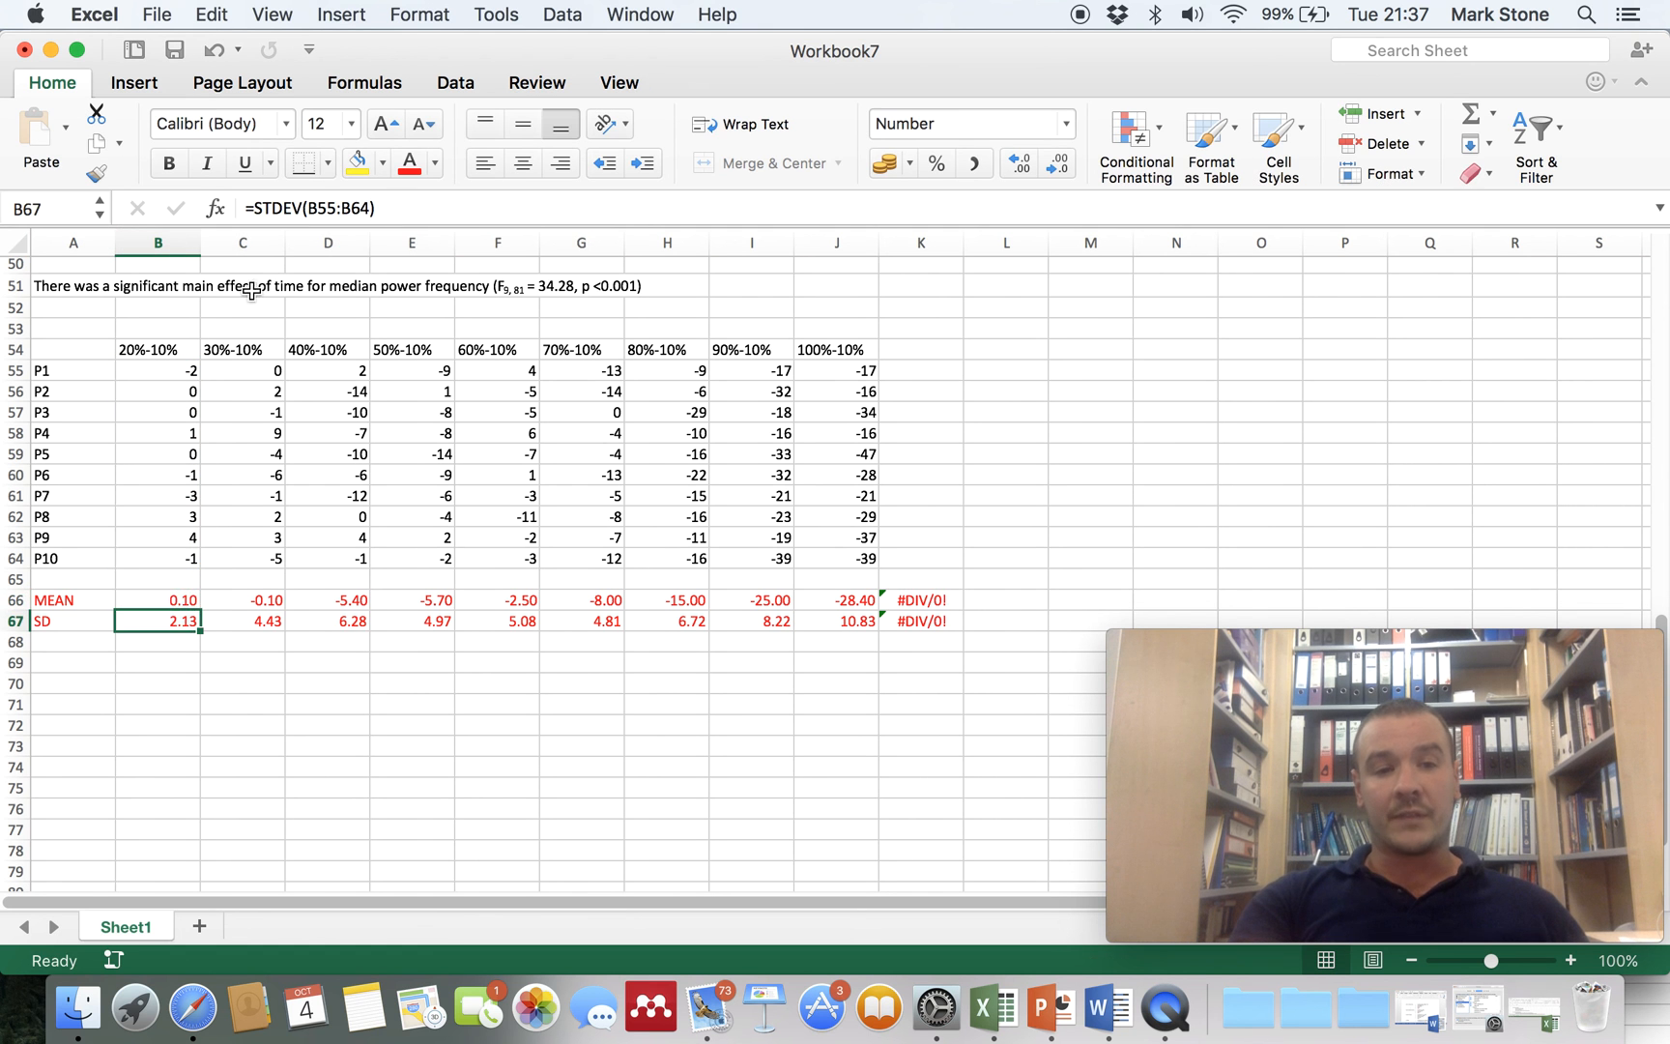
pyautogui.click(319, 208)
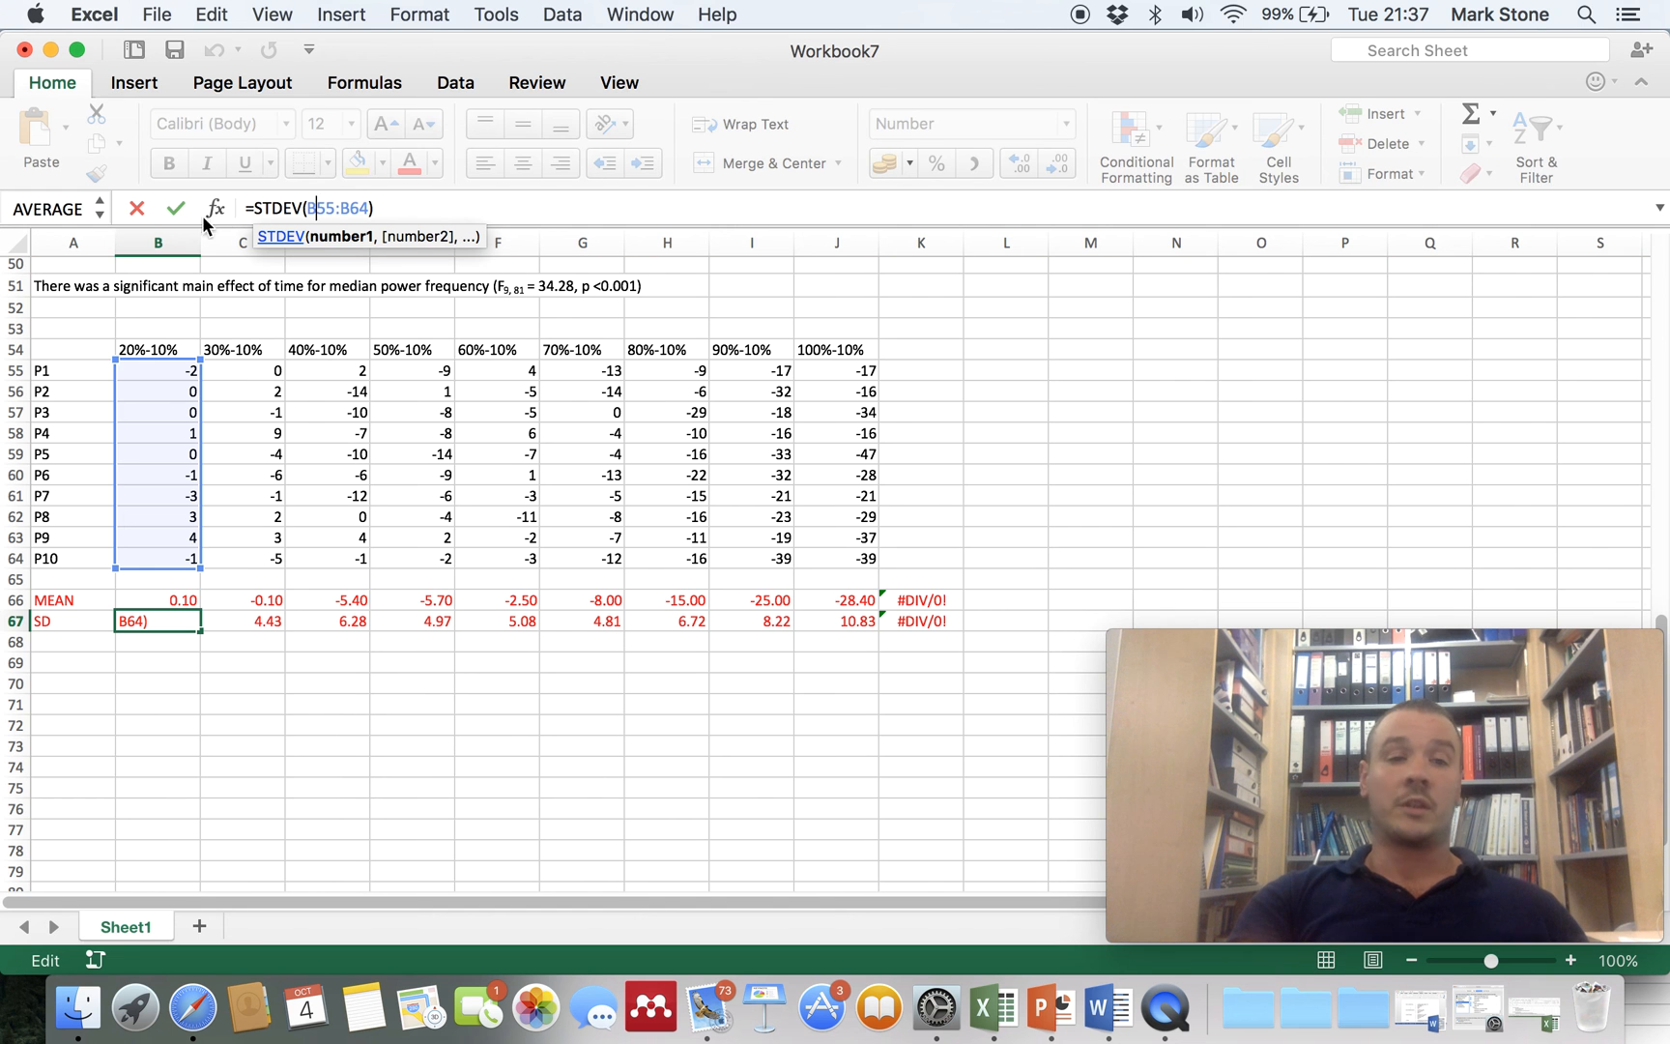
pyautogui.click(175, 208)
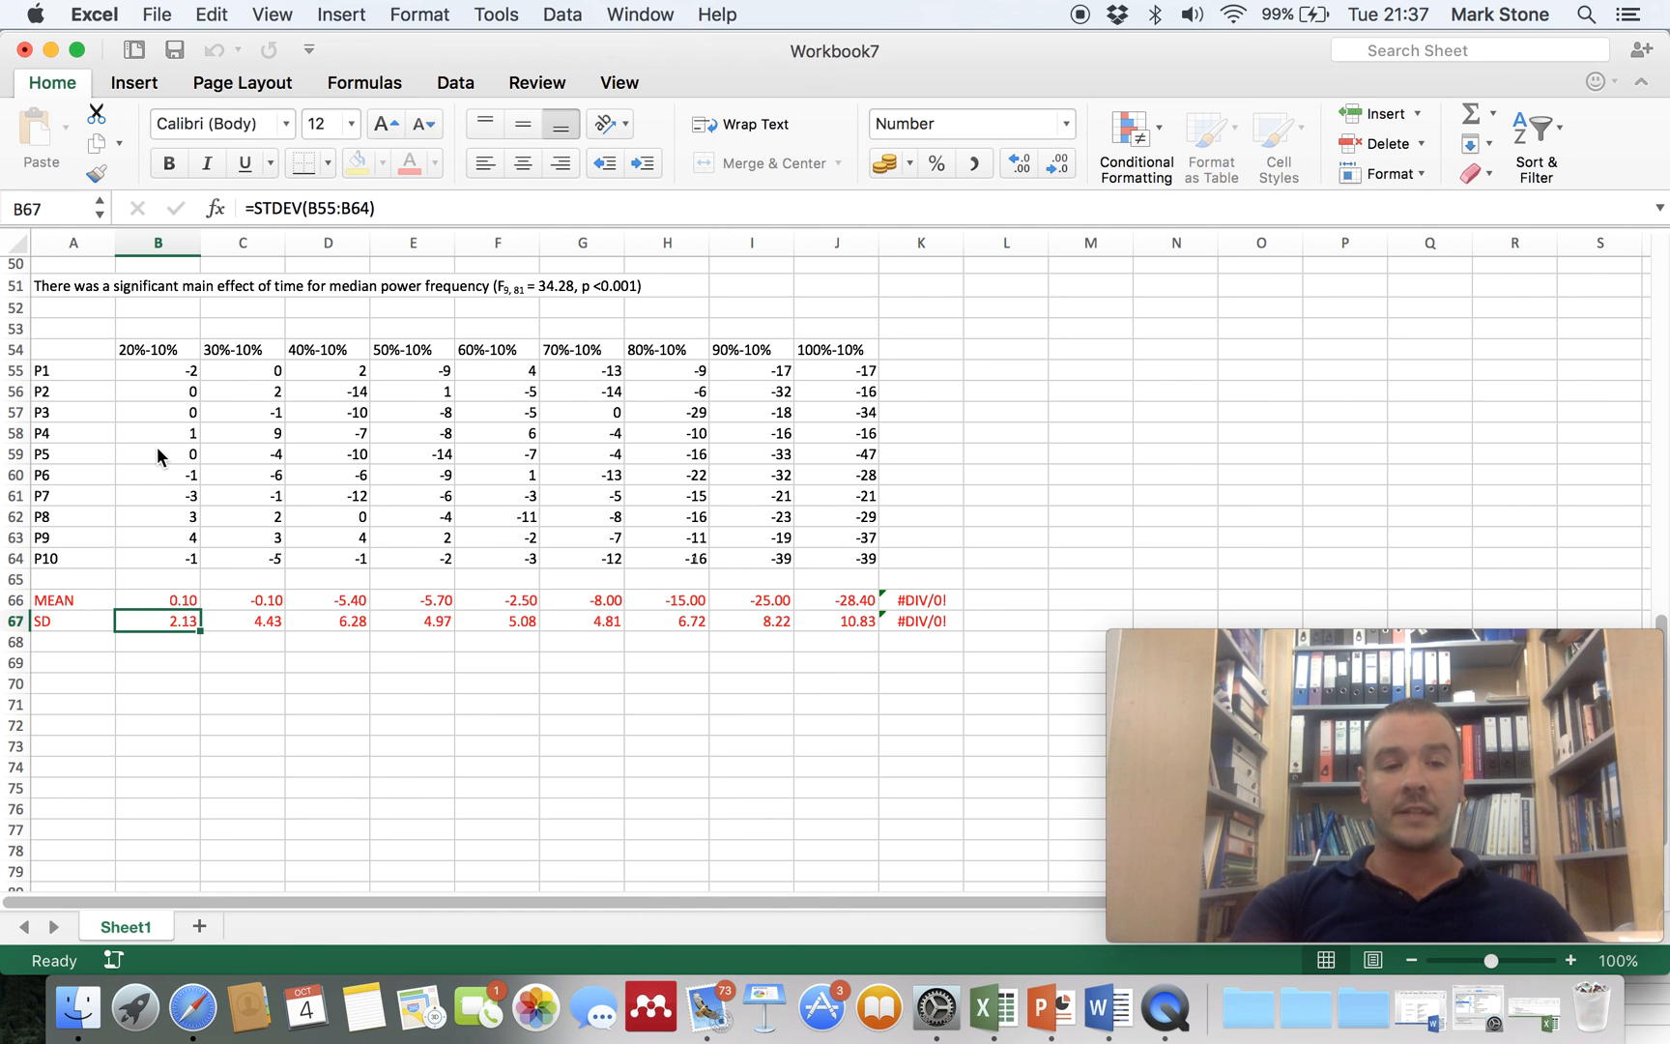
# - Rename the MEAN and SD labels below the difference table, in A66 and A67, as MEANdiff and SDdiff
pyautogui.click(79, 599)
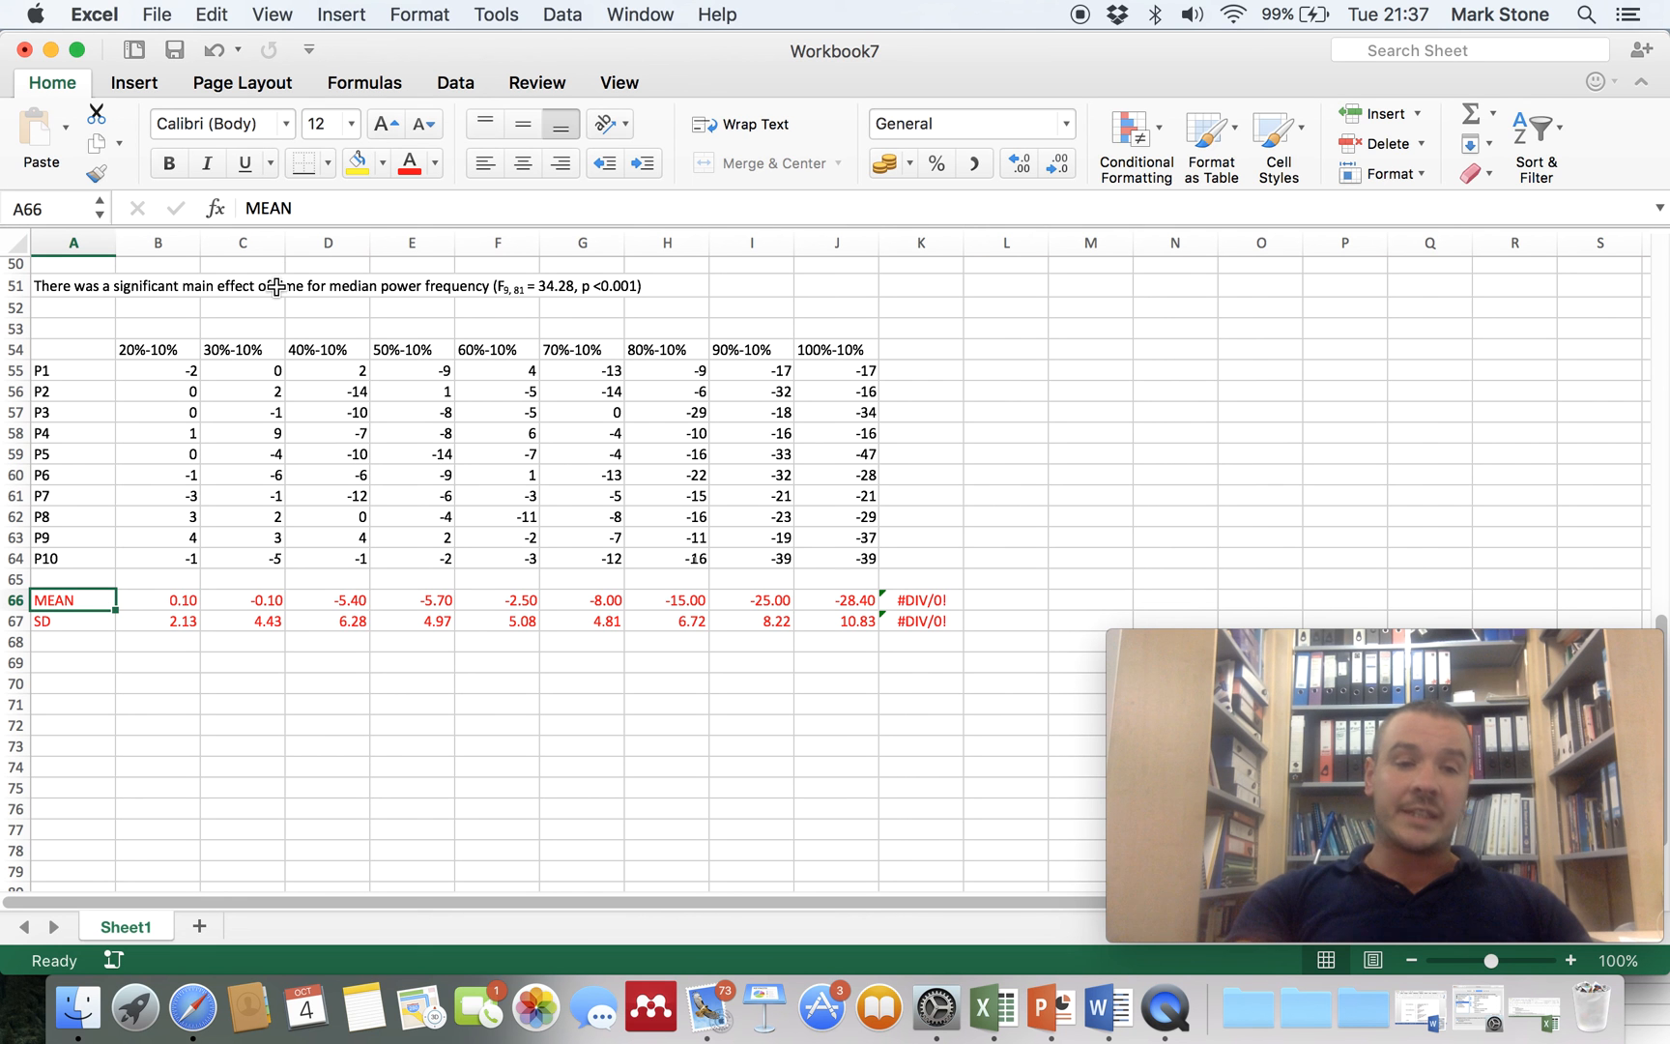
pyautogui.click(319, 208)
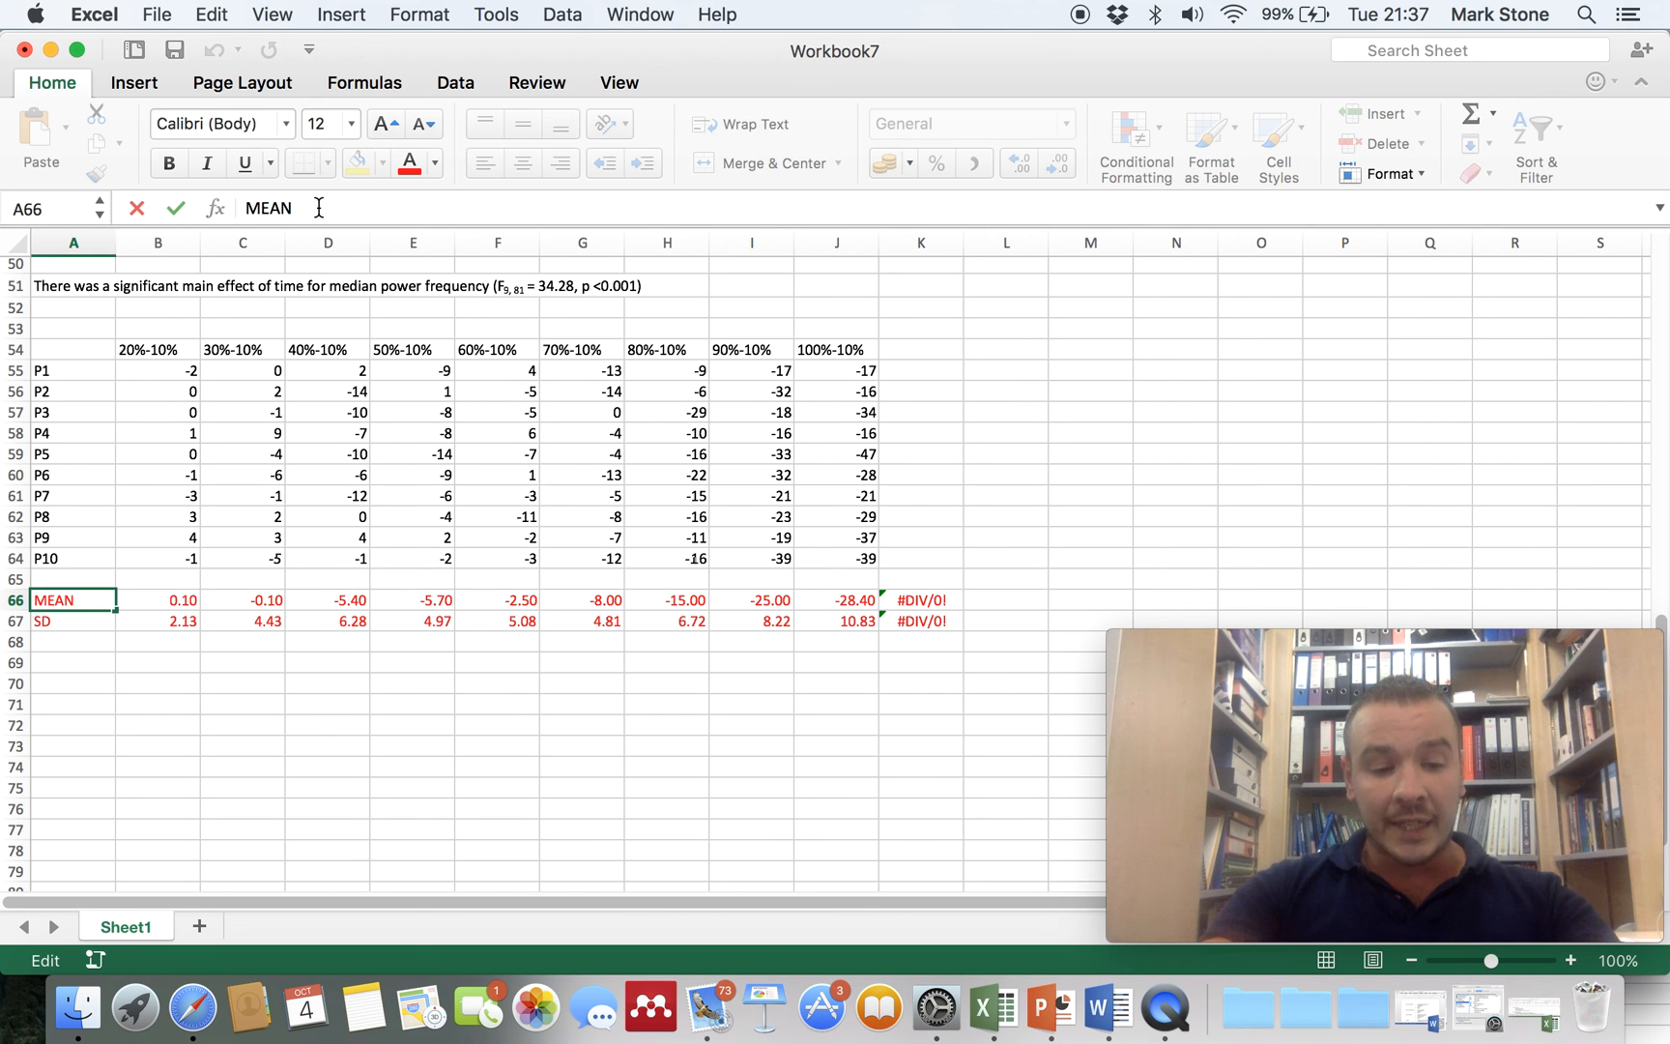
pyautogui.write('diff')
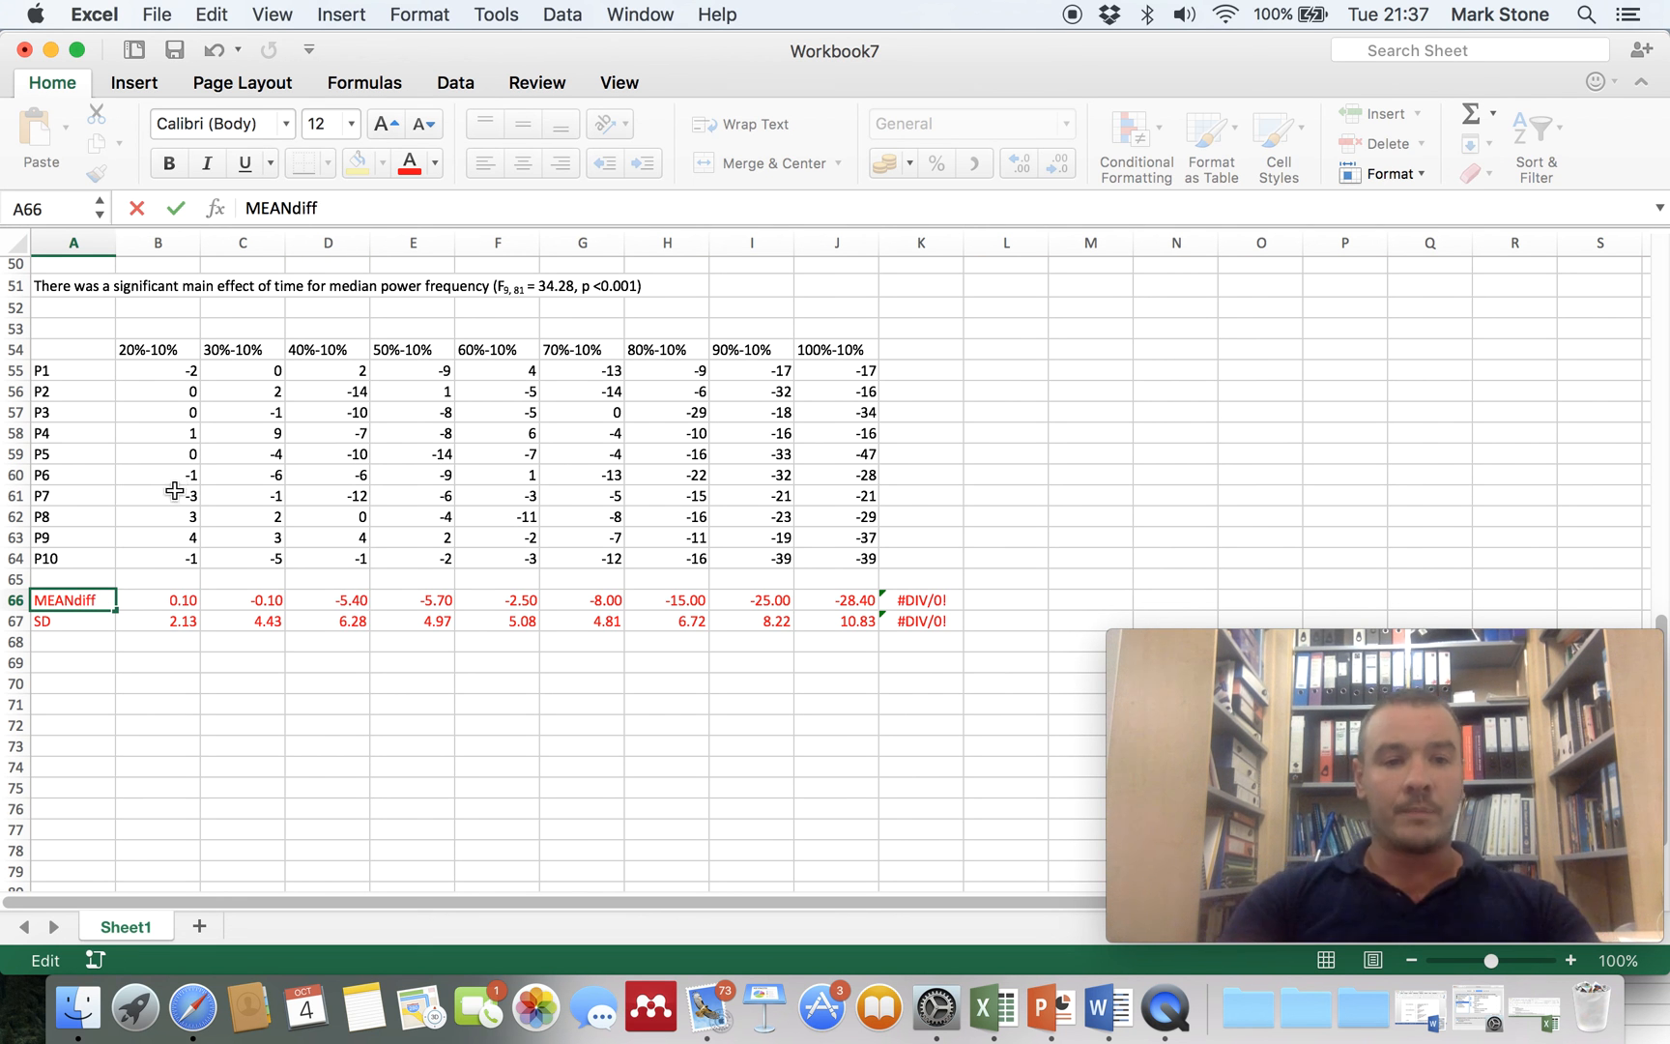
pyautogui.click(74, 623)
pyautogui.click(341, 213)
pyautogui.write('ddiff')
pyautogui.click(182, 206)
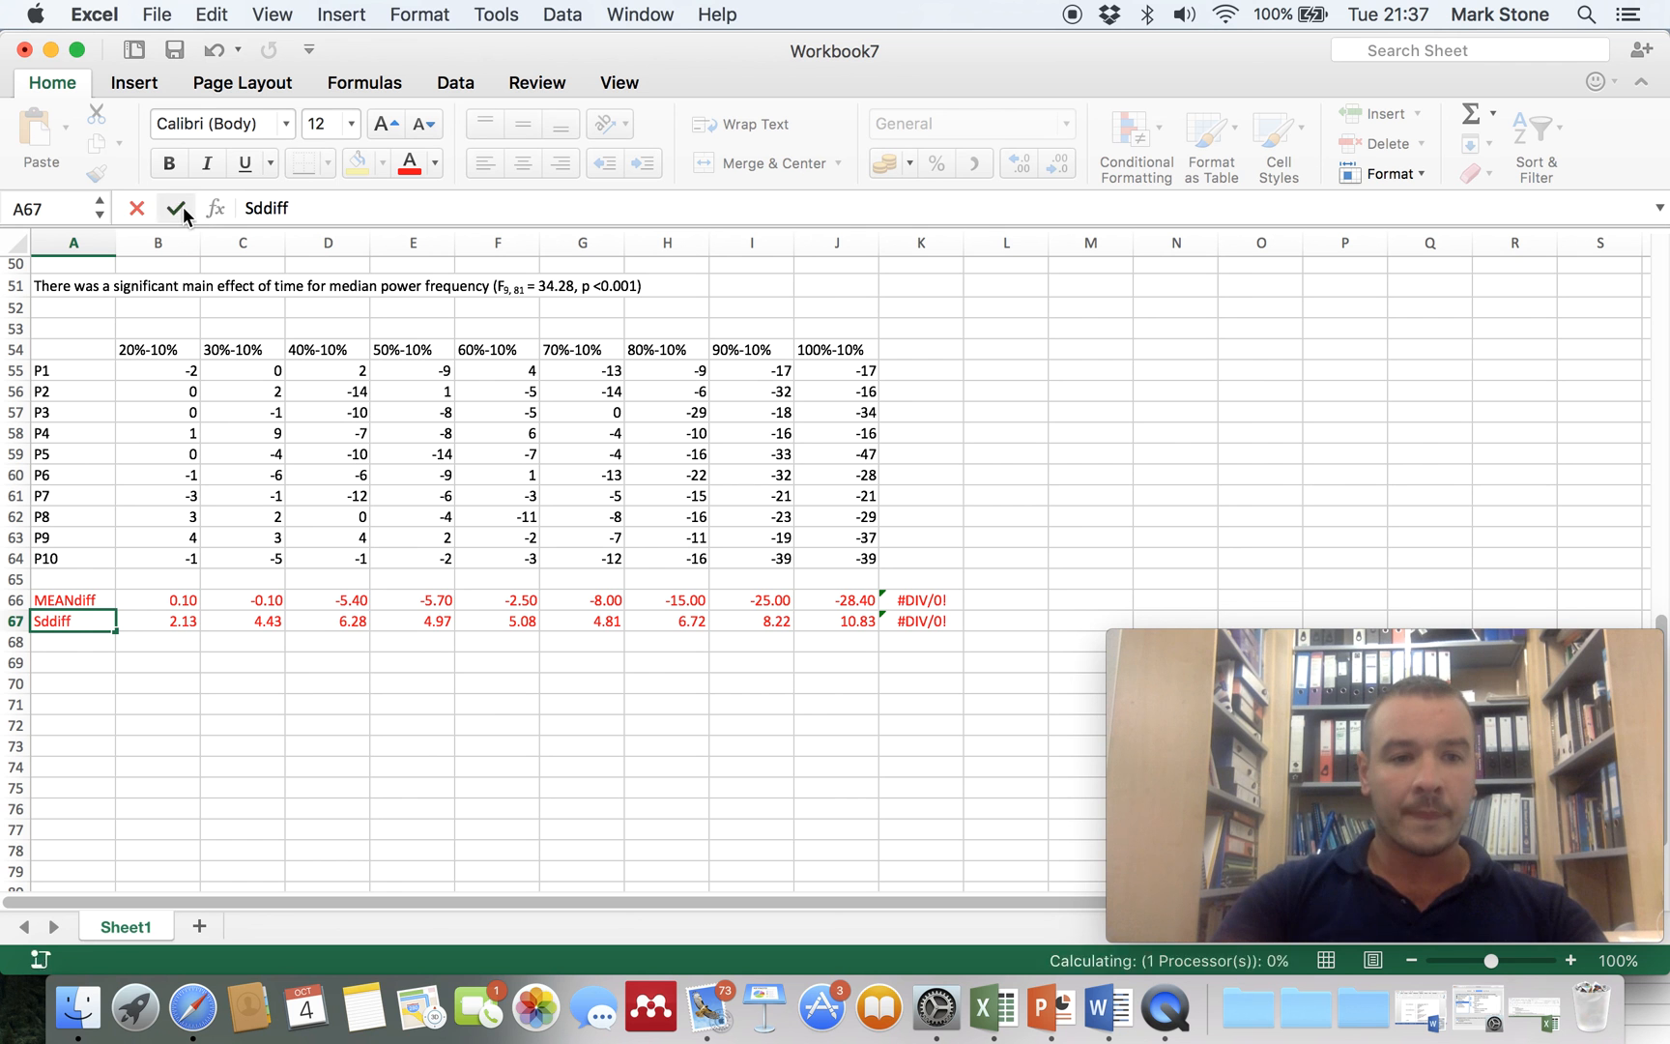
pyautogui.click(262, 207)
pyautogui.press('BackSpace')
pyautogui.write('D')
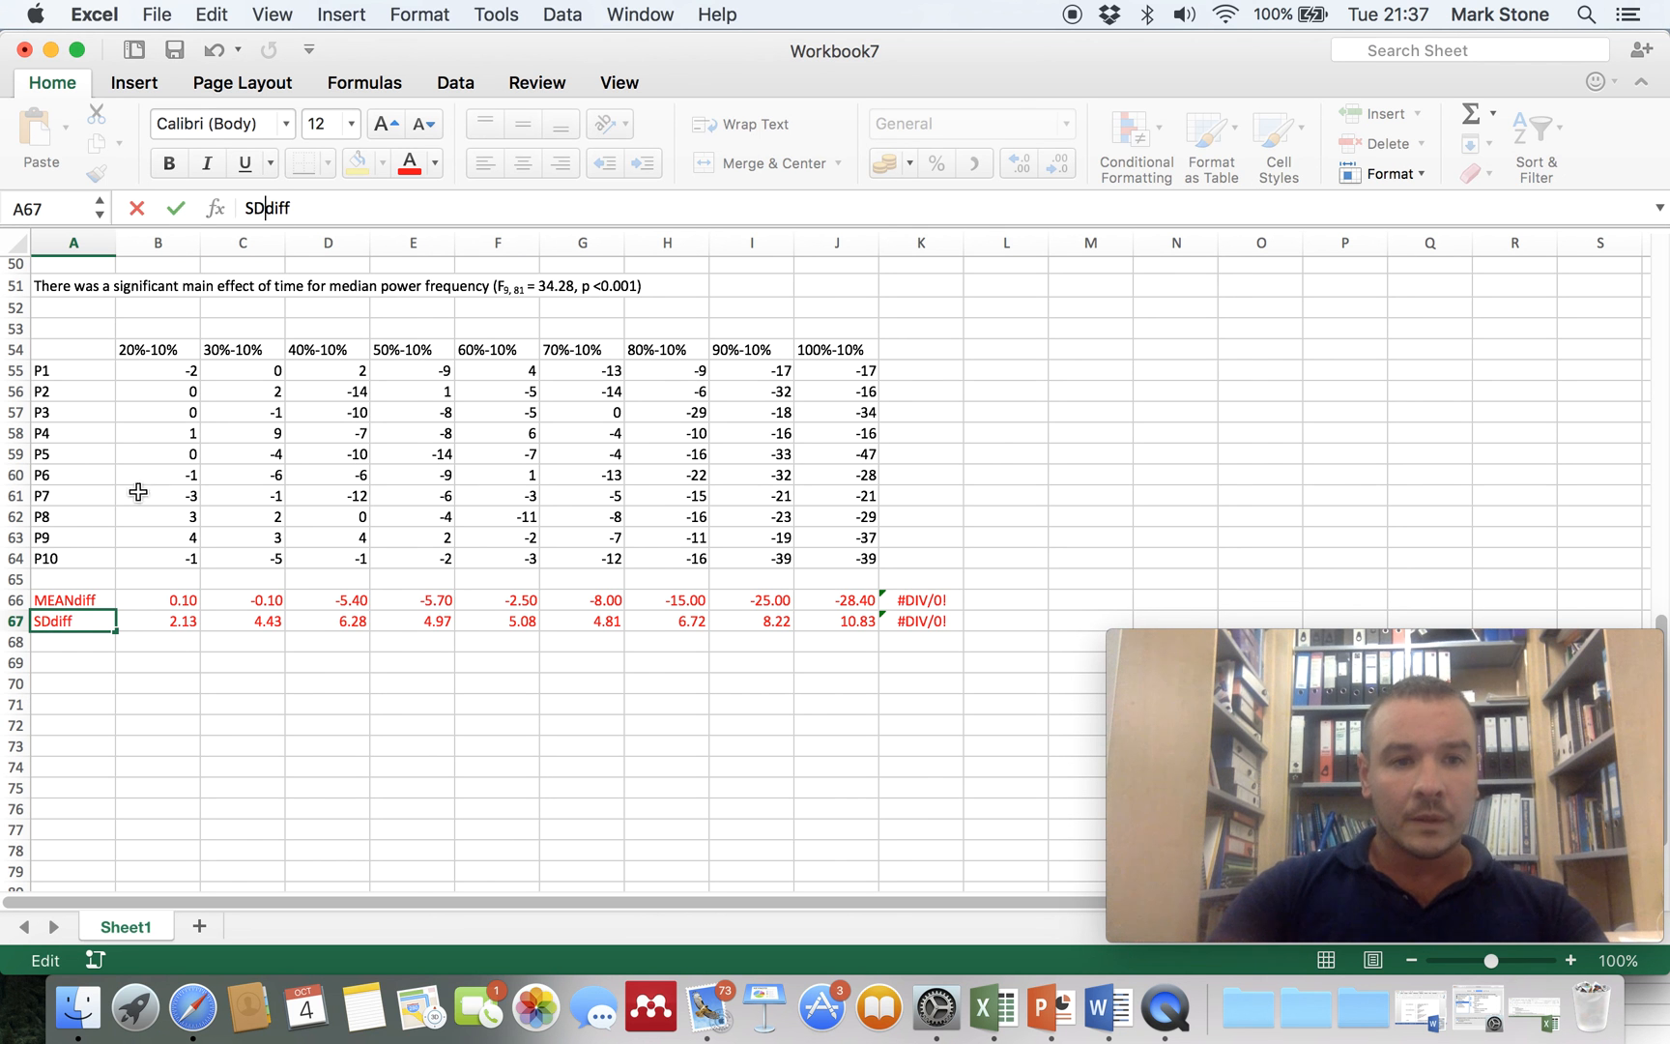
# - Enter the row label SEMdiff in A68, beneath the SDdiff label
pyautogui.click(75, 641)
pyautogui.write('S')
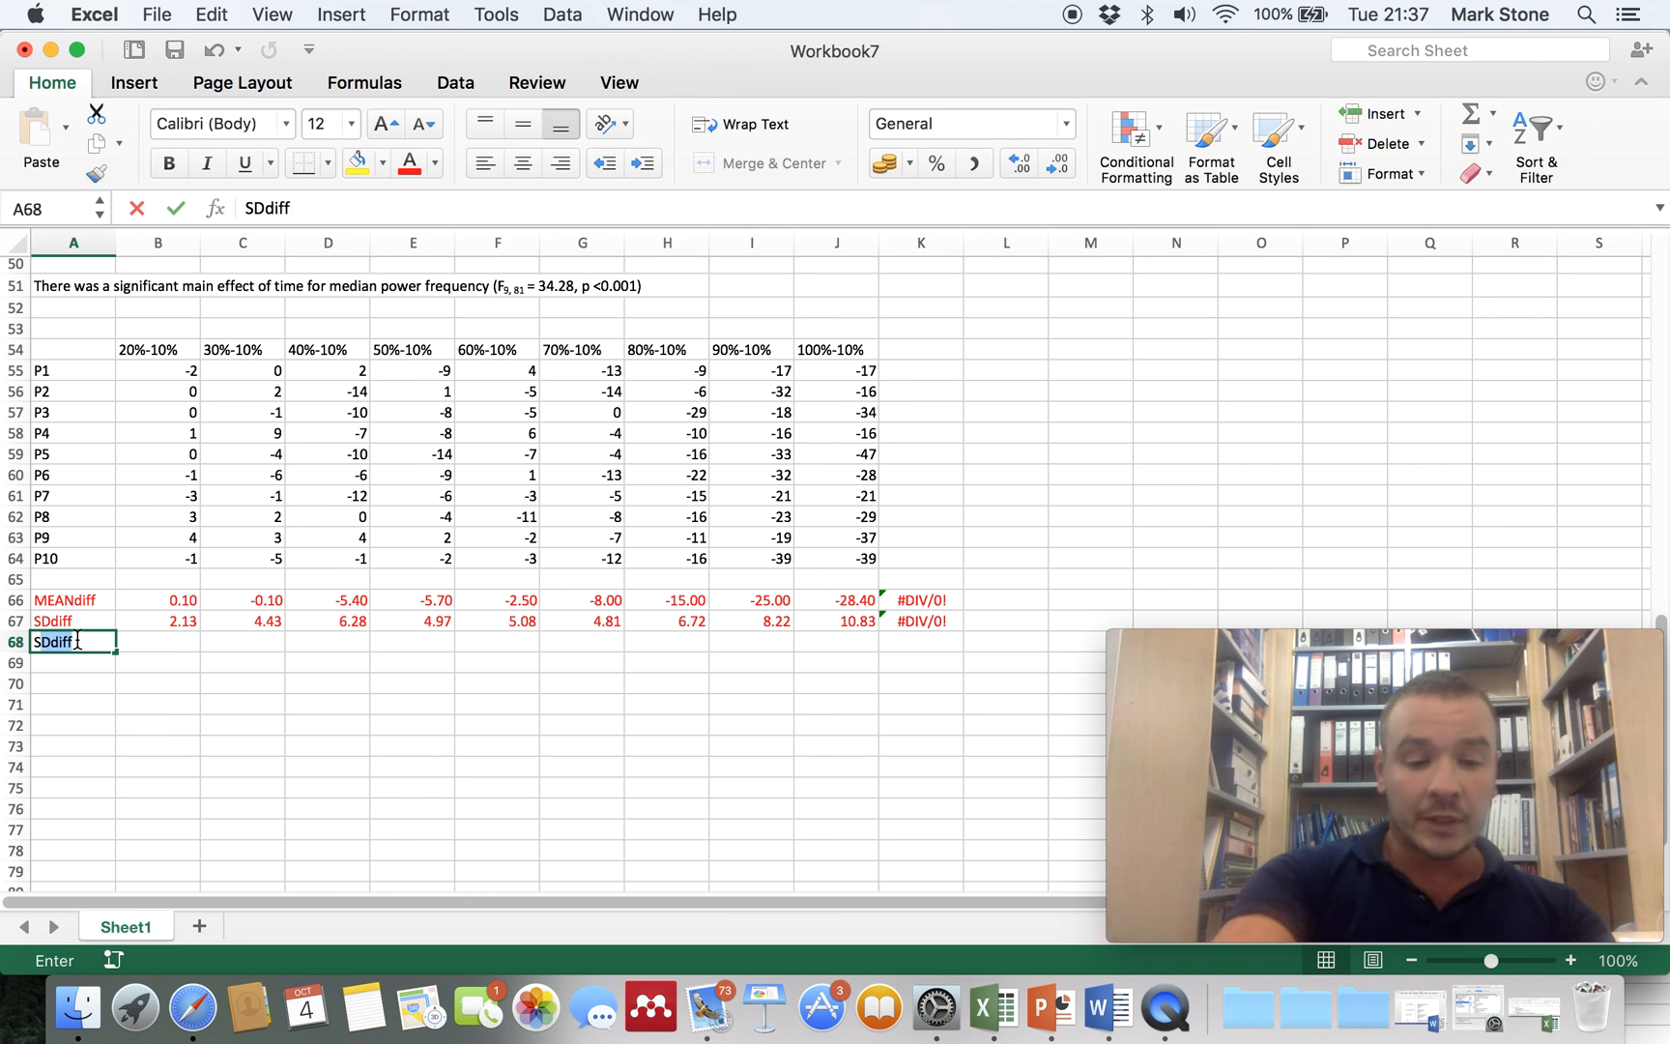
pyautogui.write('EMD')
pyautogui.press('BackSpace')
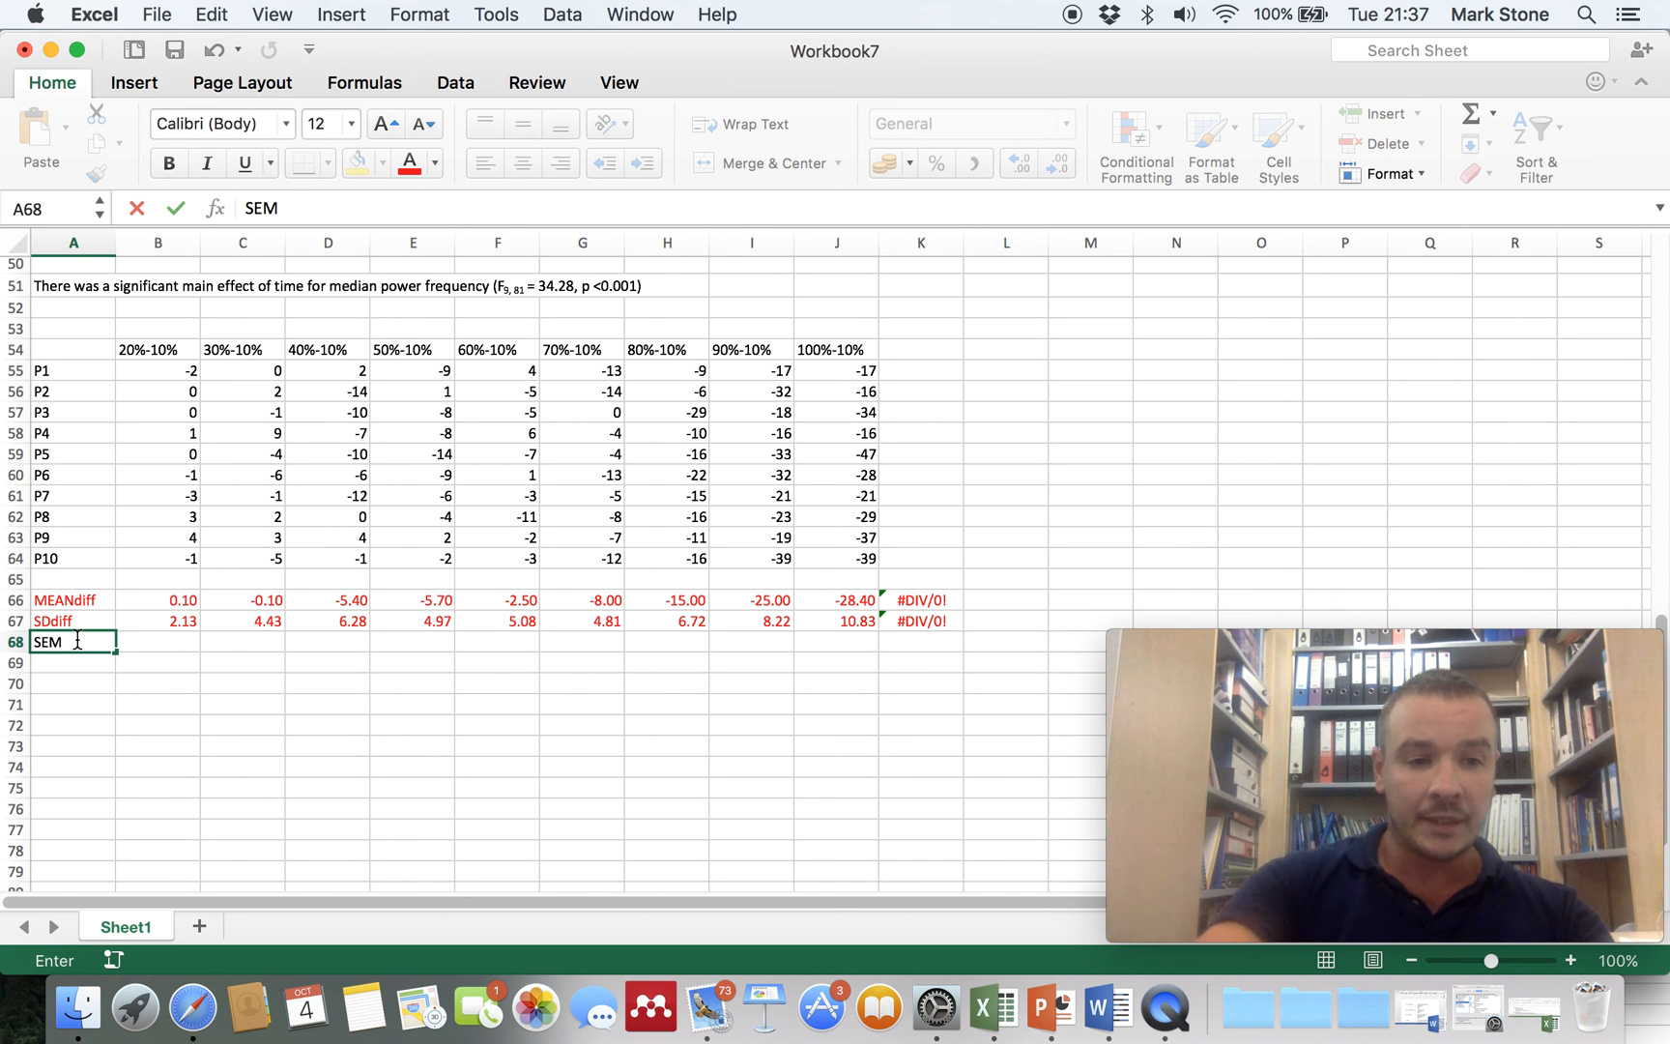
pyautogui.write('diff')
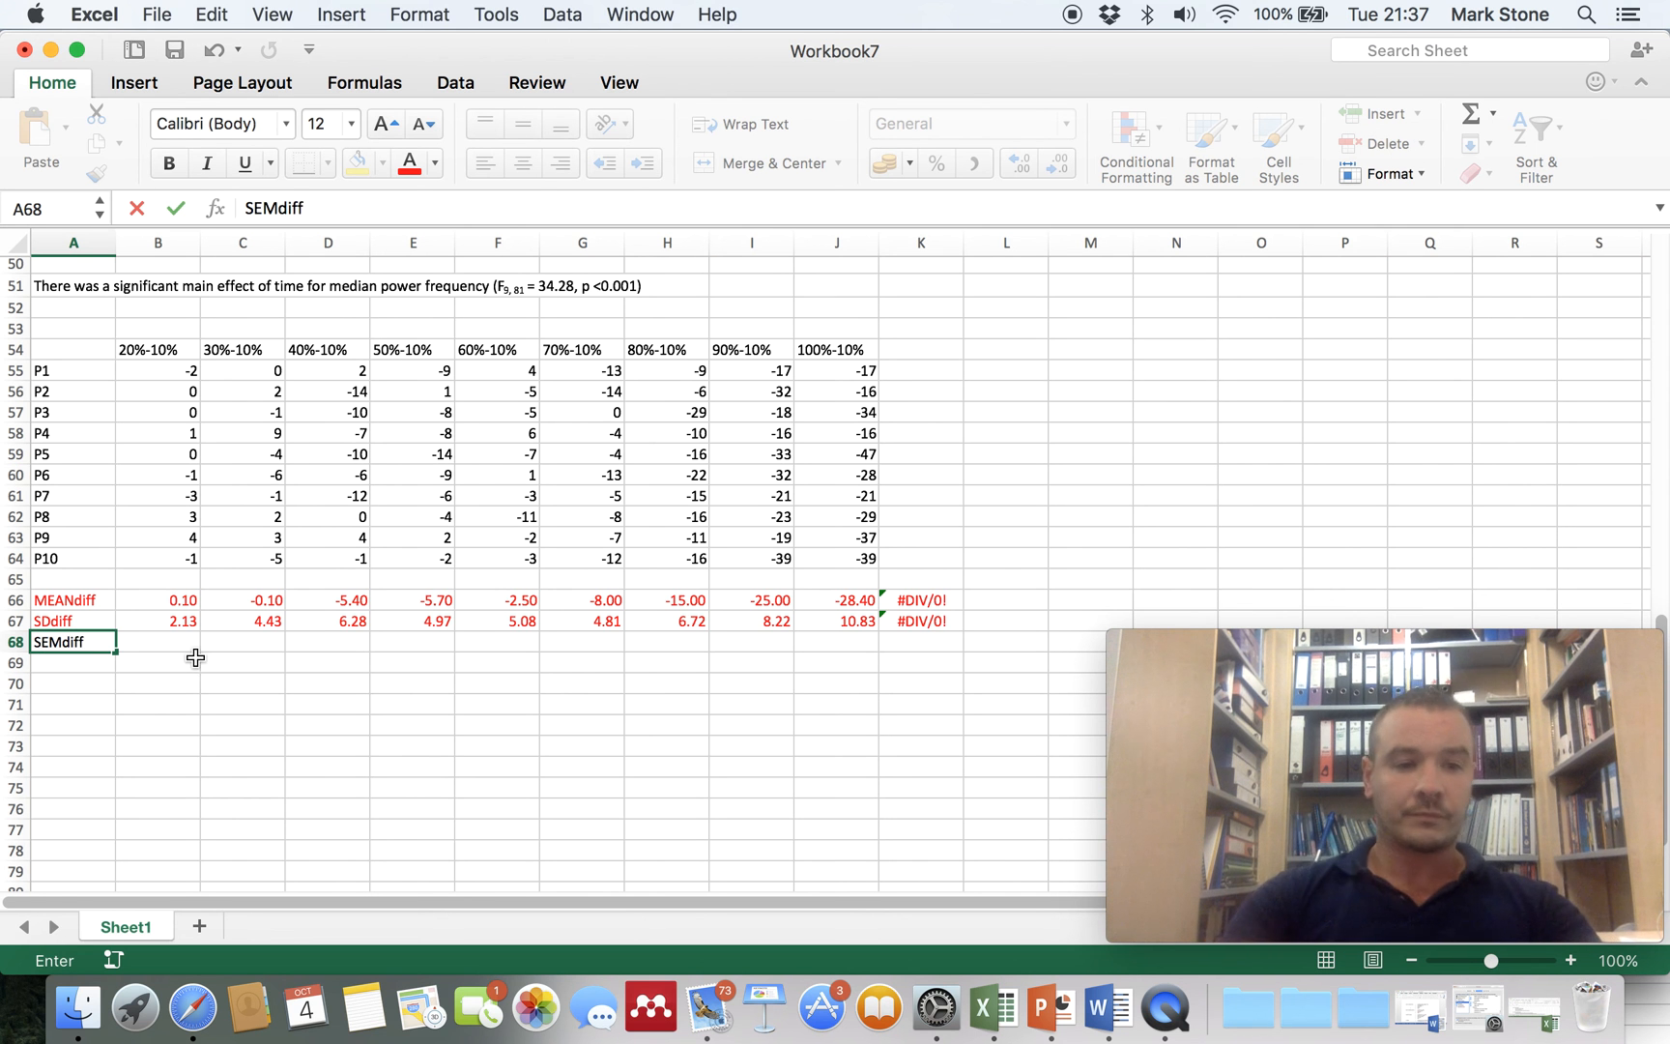
pyautogui.click(189, 660)
# - Enter =SQRT(B15+C15) in B68 to calculate the 20%-10% SEMdiff from the SEM row
pyautogui.click(132, 638)
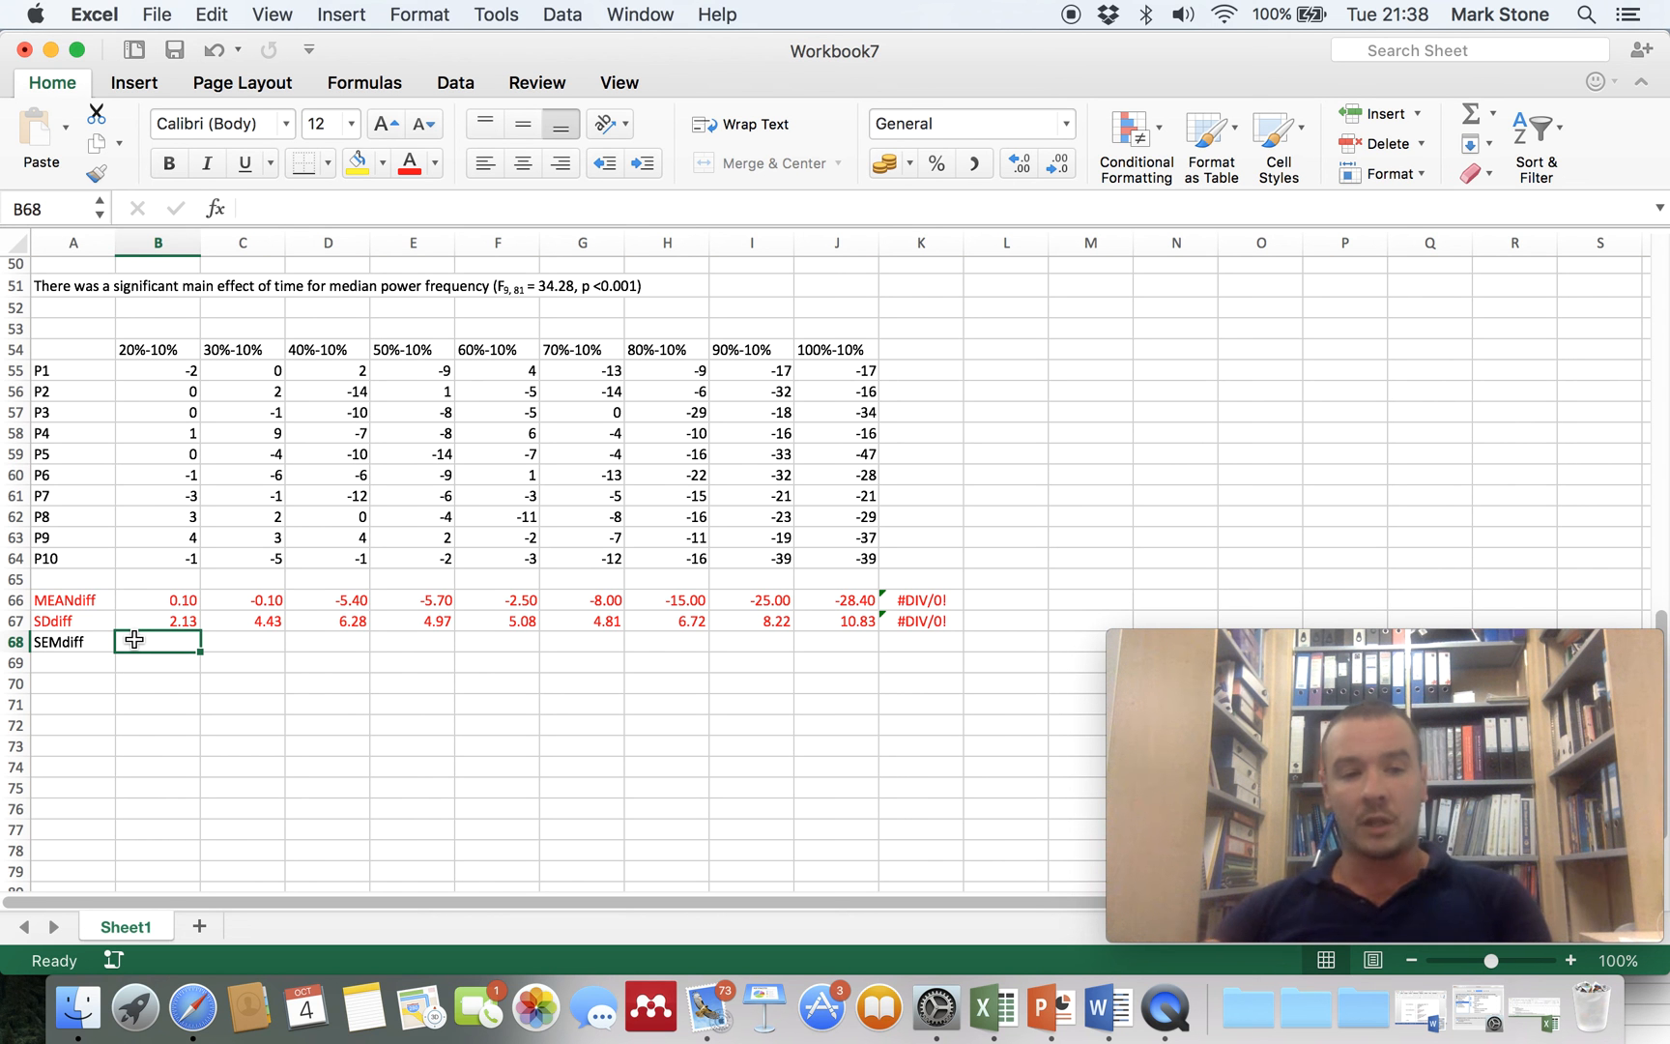
pyautogui.write('=')
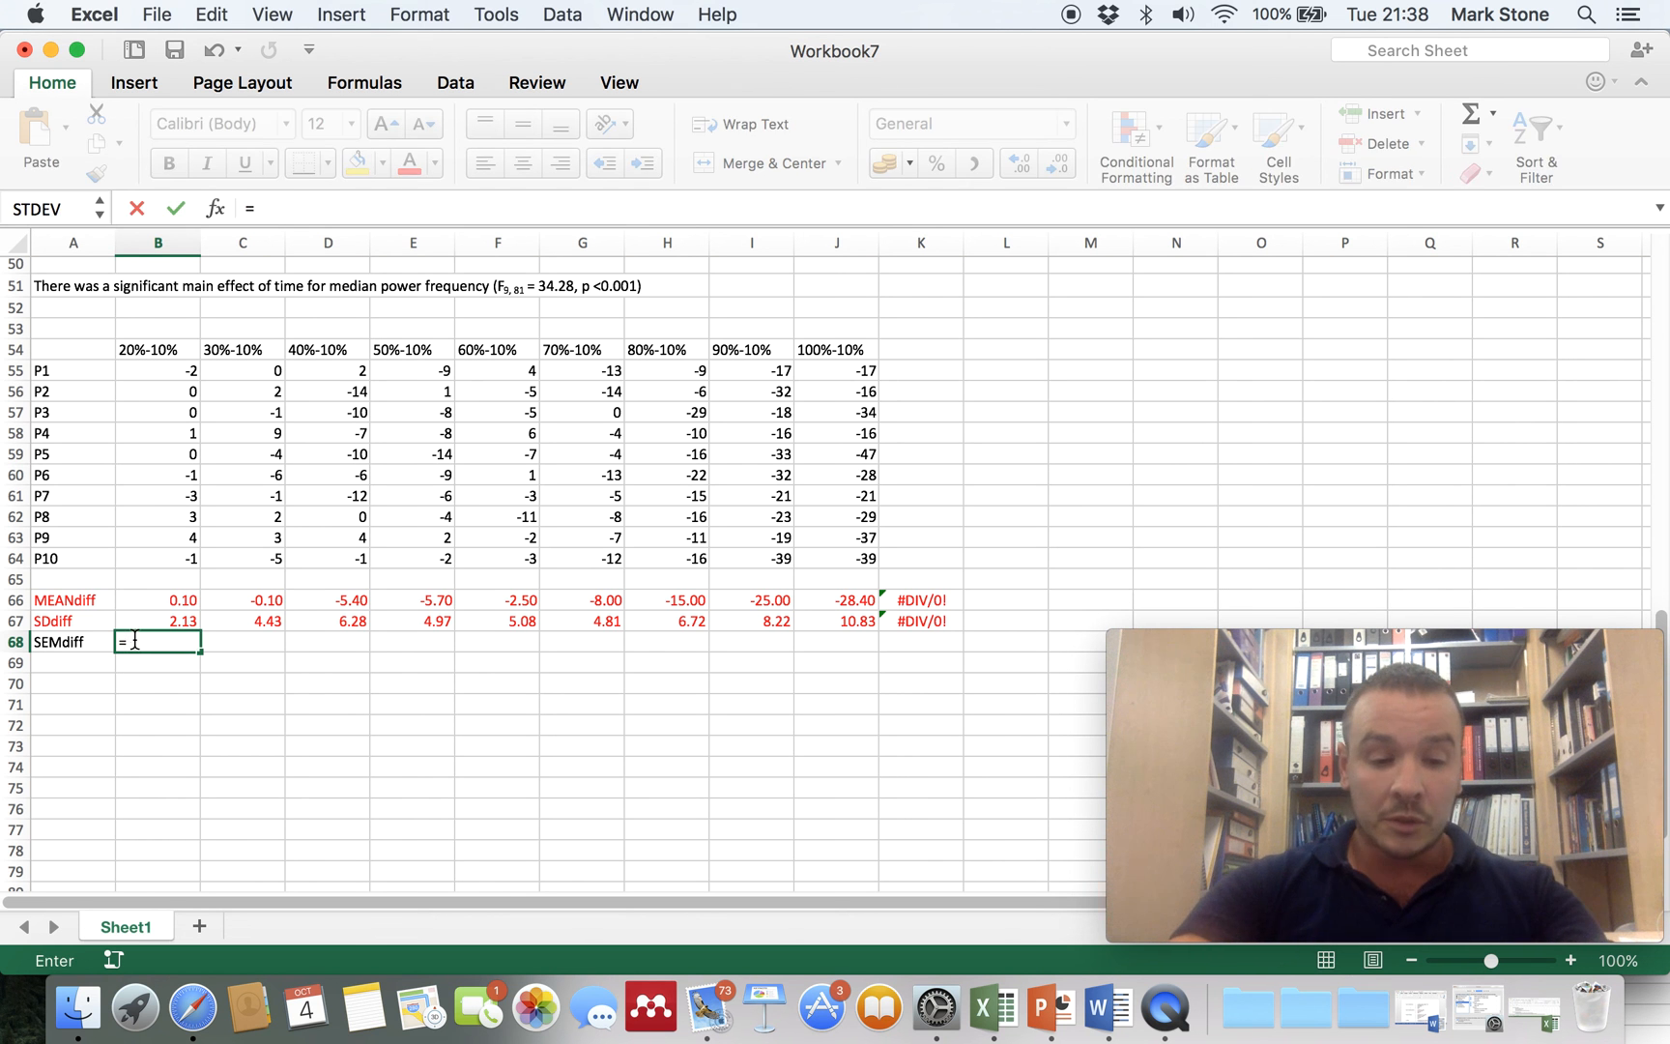
pyautogui.write('sqrt(')
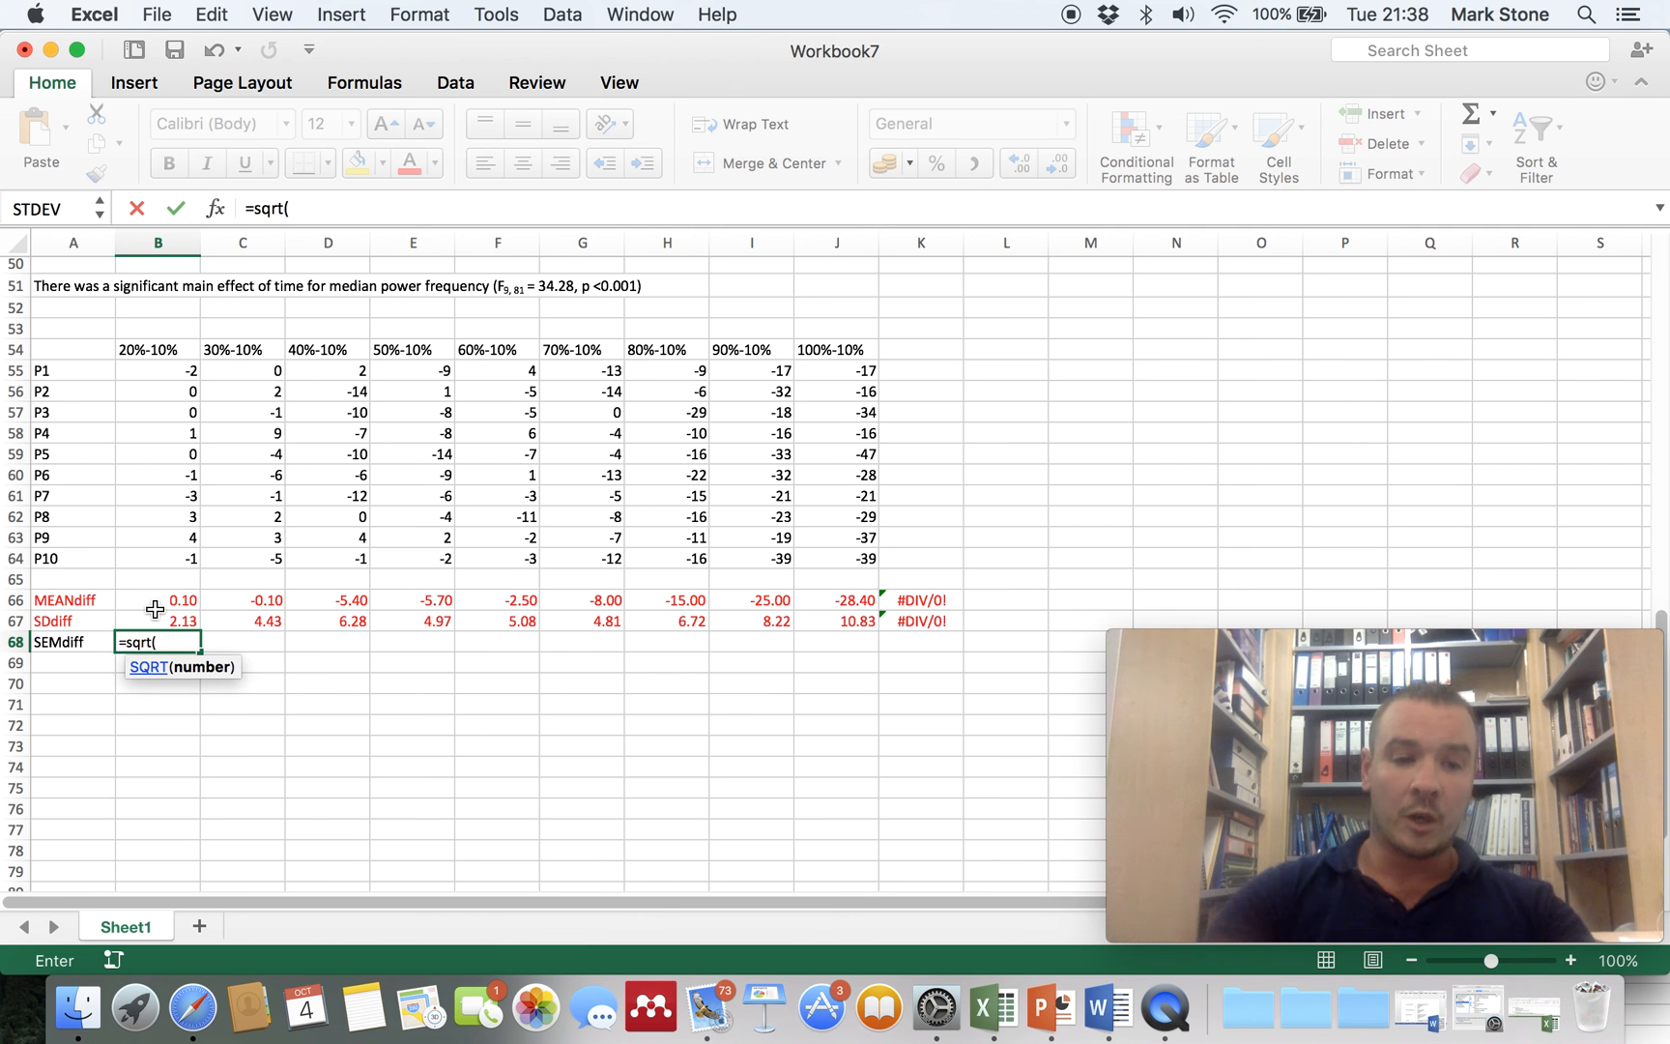
pyautogui.scroll(2, 230, 563)
pyautogui.scroll(15, 230, 564)
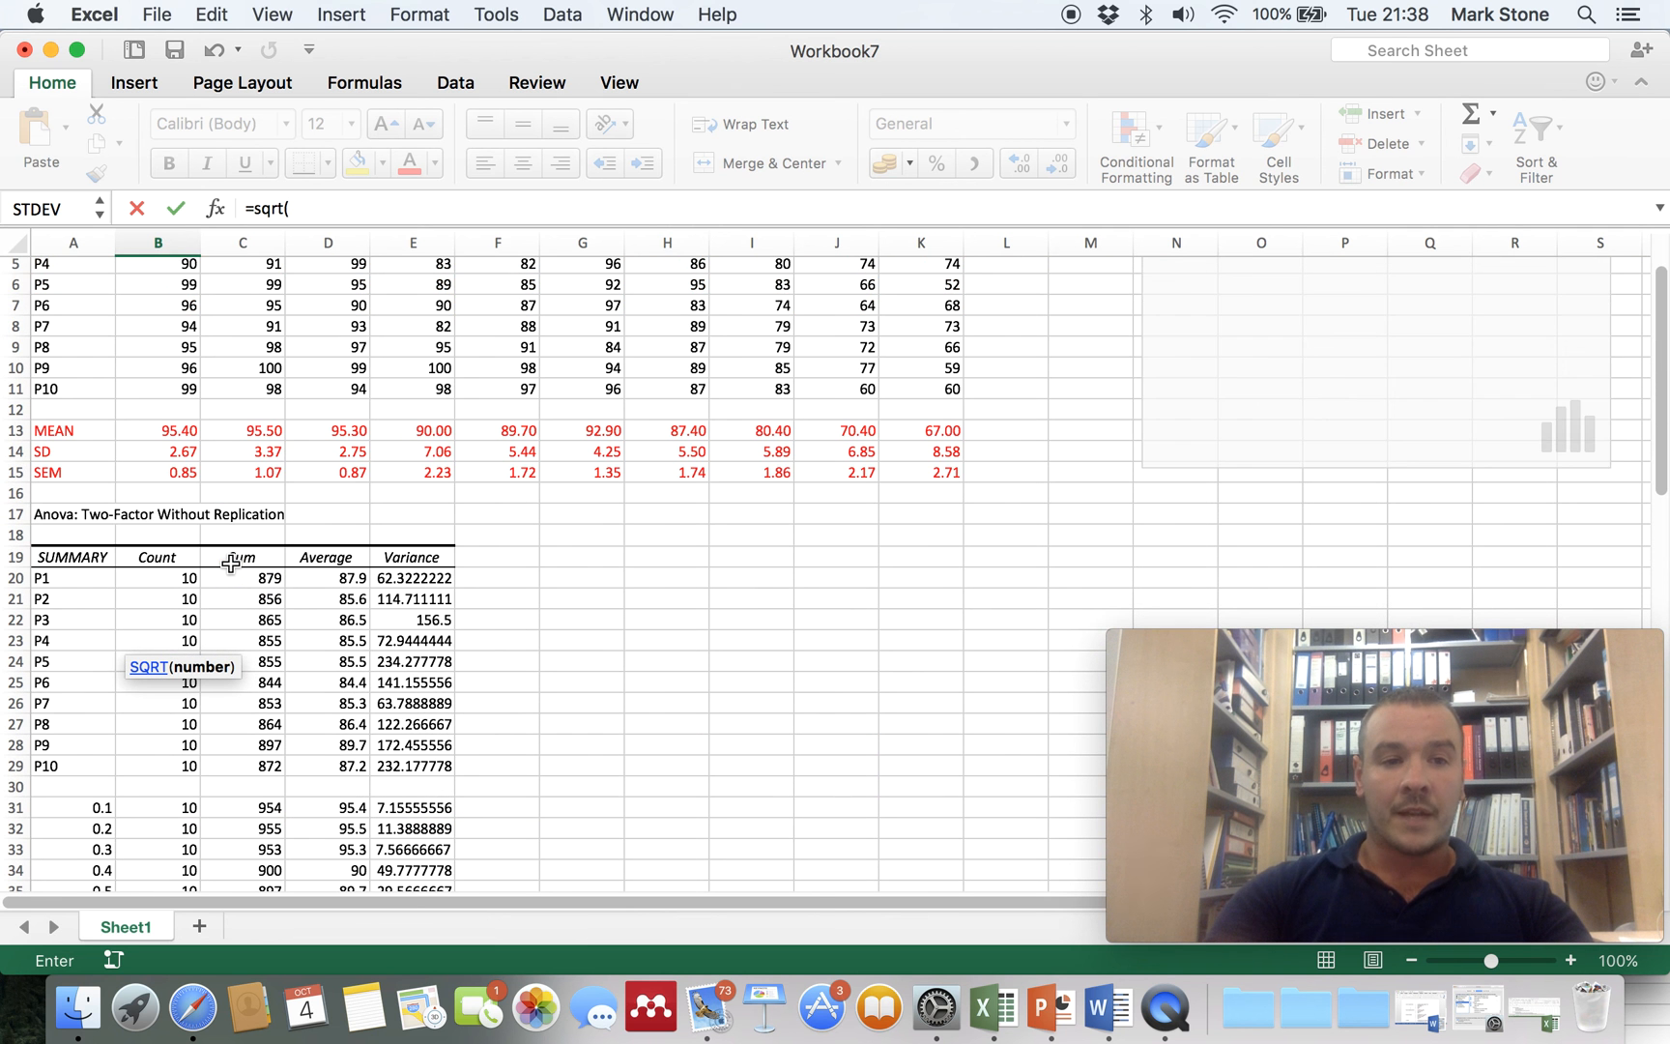
pyautogui.click(173, 468)
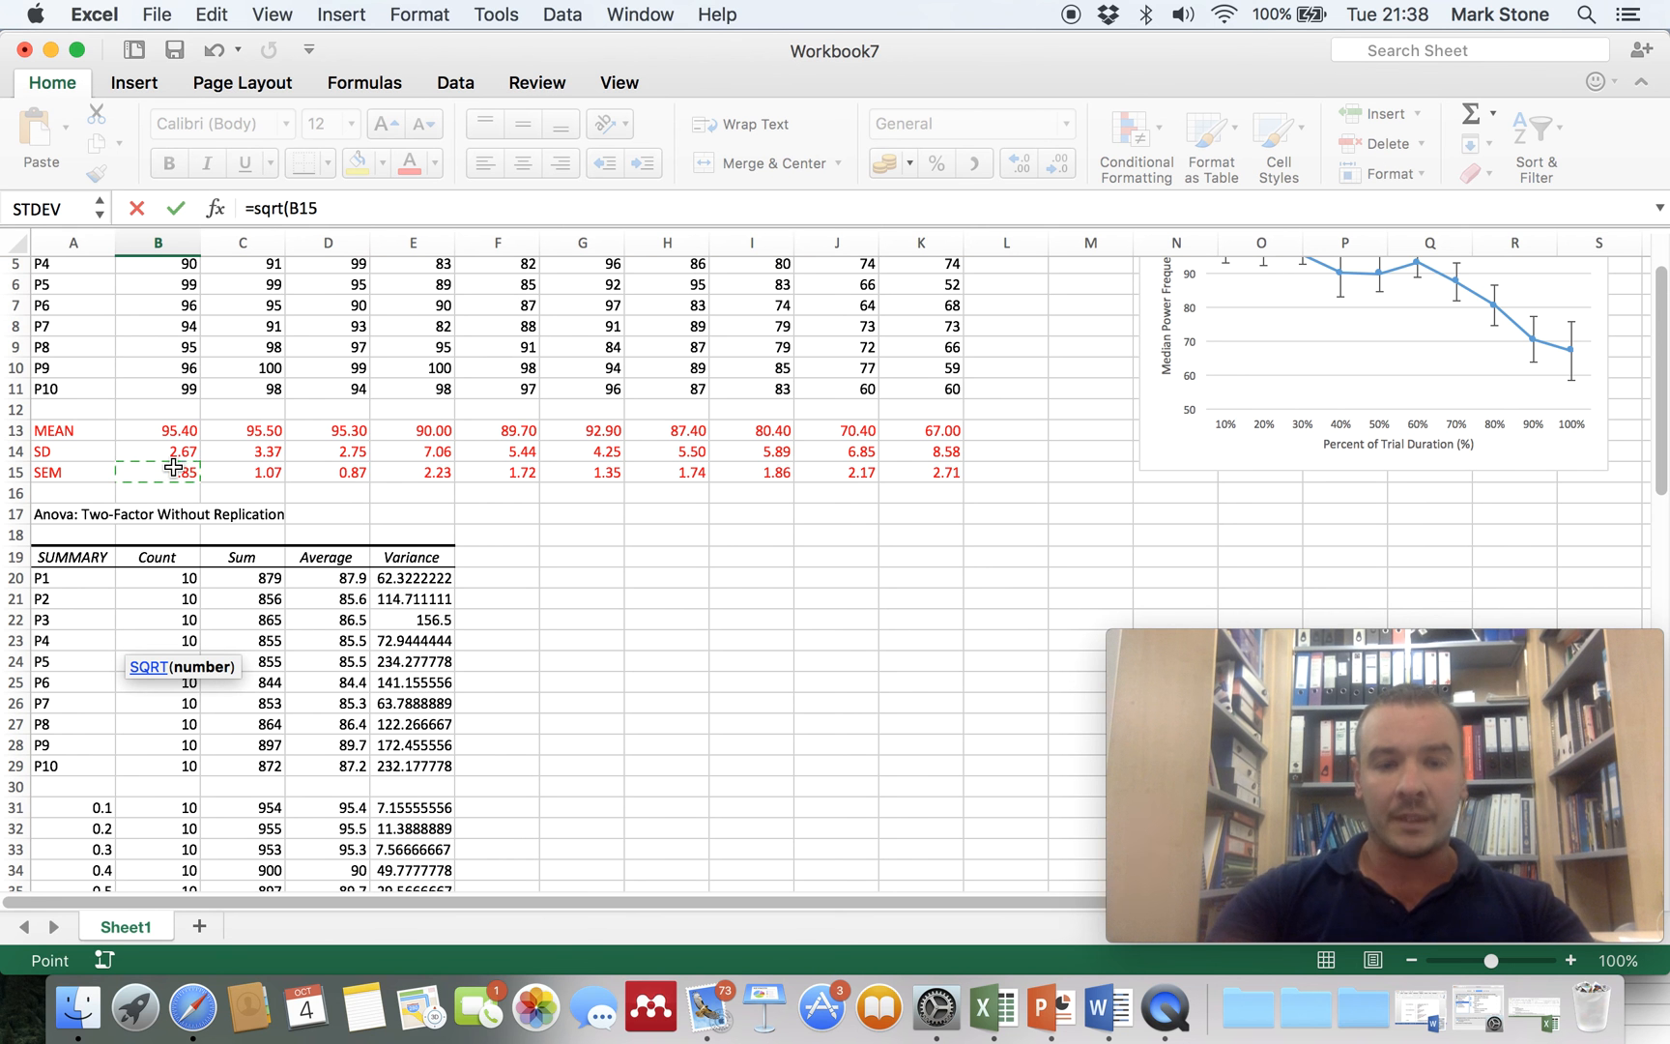
pyautogui.write('+')
pyautogui.scroll(3, 242, 464)
pyautogui.scroll(-2, 249, 458)
pyautogui.click(256, 495)
pyautogui.write(')')
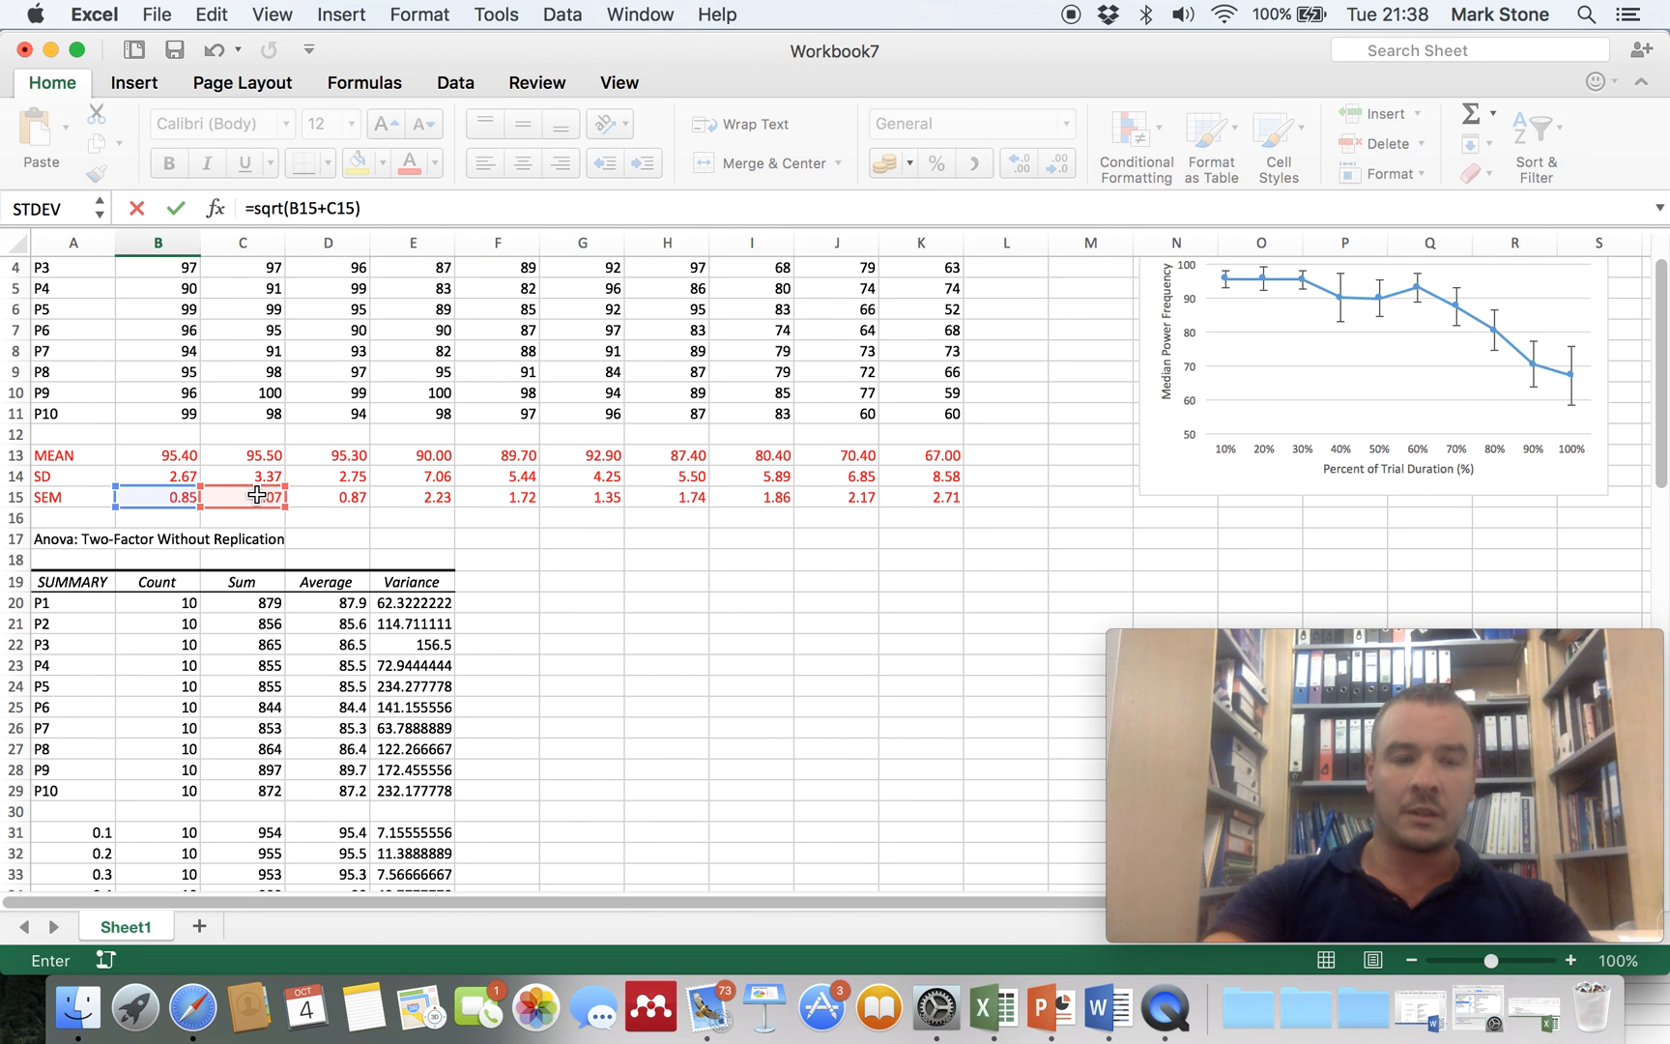
pyautogui.press('Return')
# - Make the 10% reference in B68 absolute as $B$15 and fill the SEMdiff formula across to J68
pyautogui.scroll(-3, 433, 674)
pyautogui.click(150, 713)
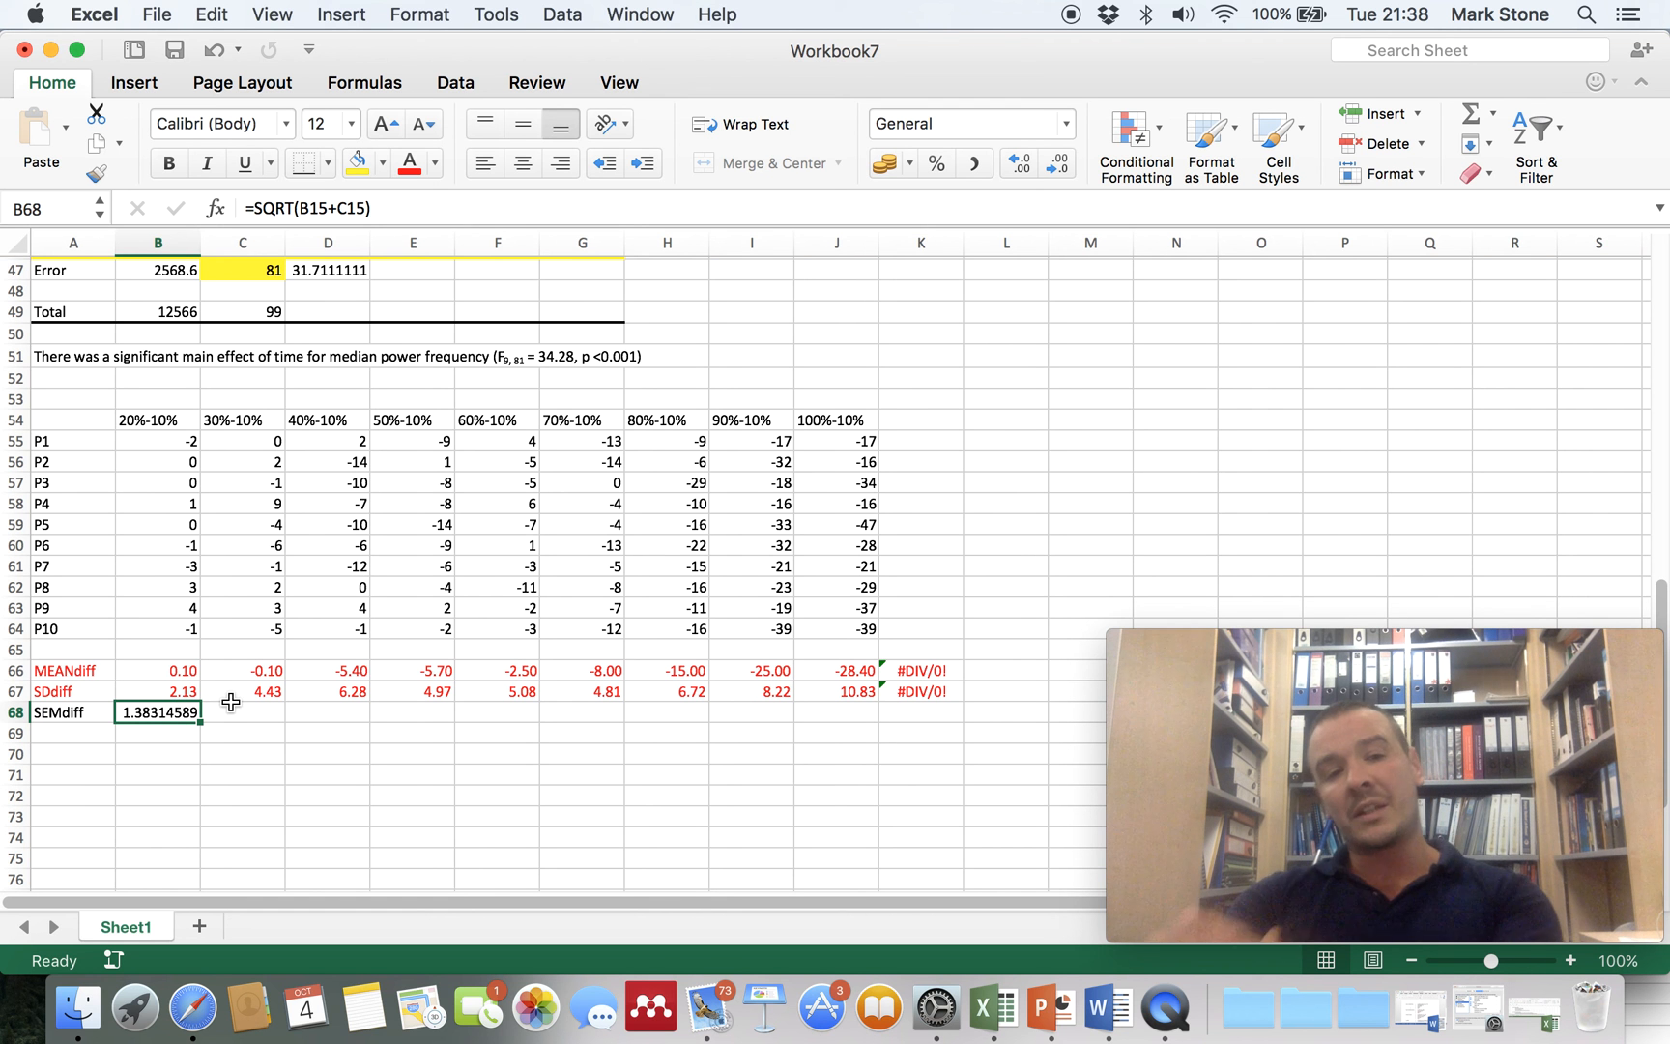
pyautogui.click(319, 206)
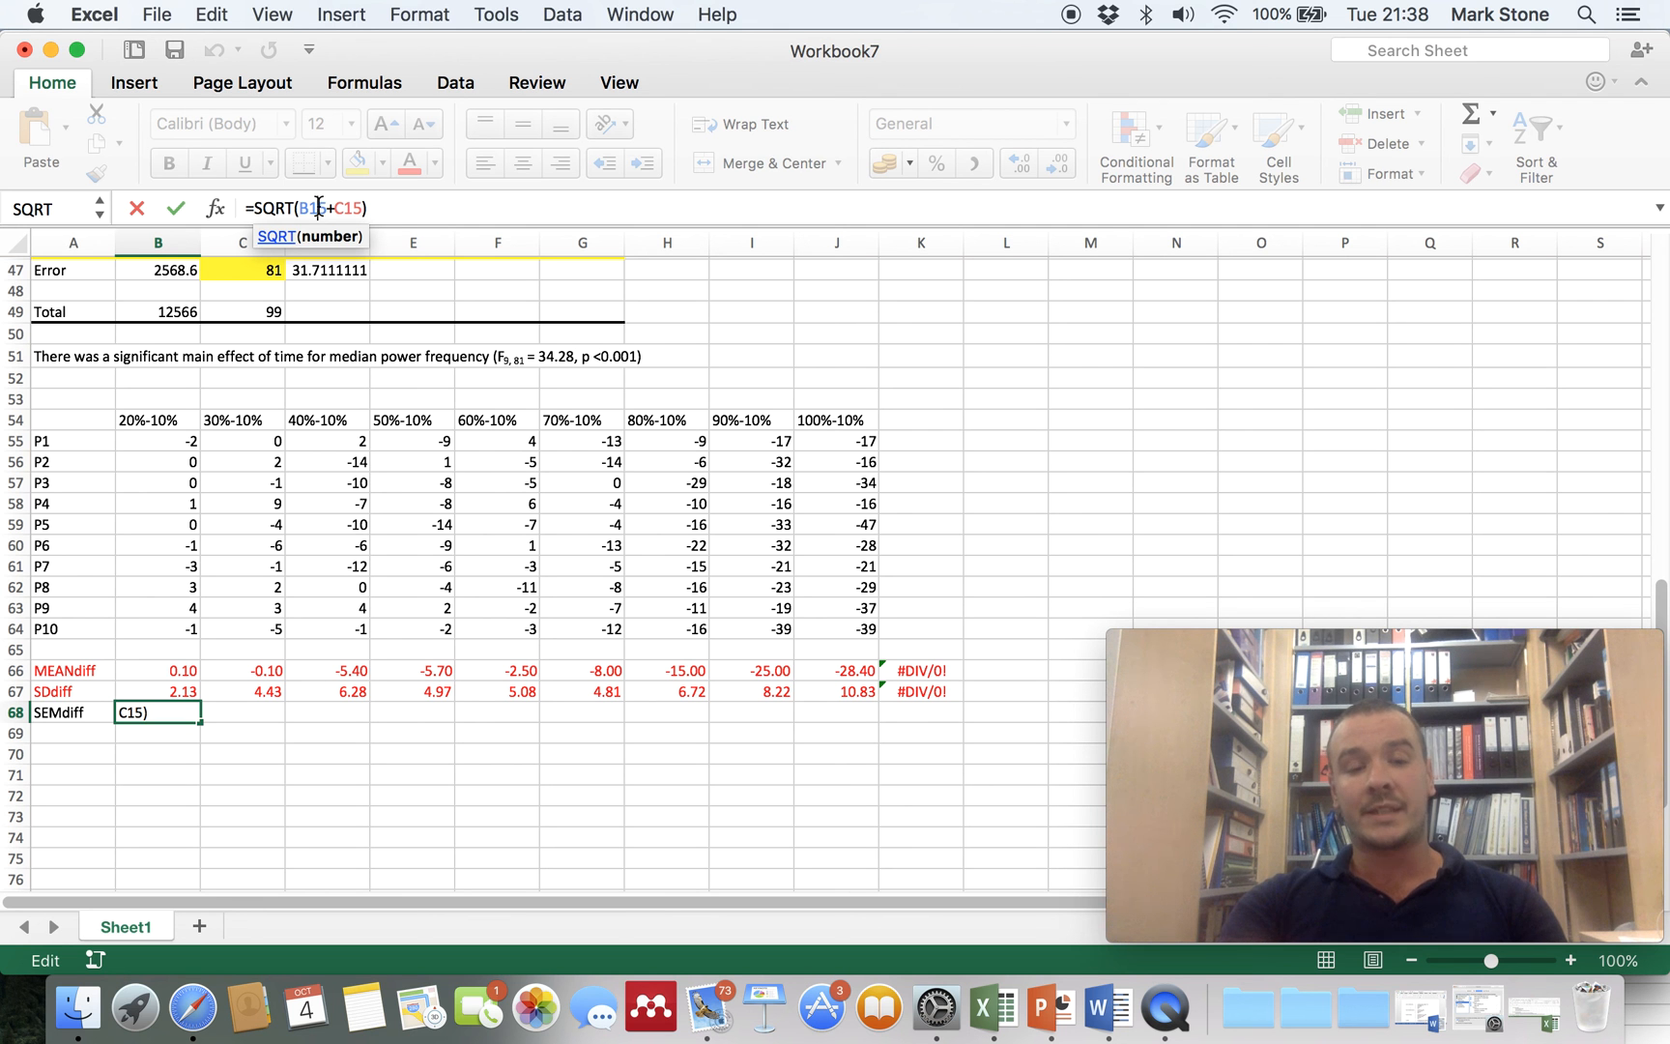
pyautogui.press('F4')
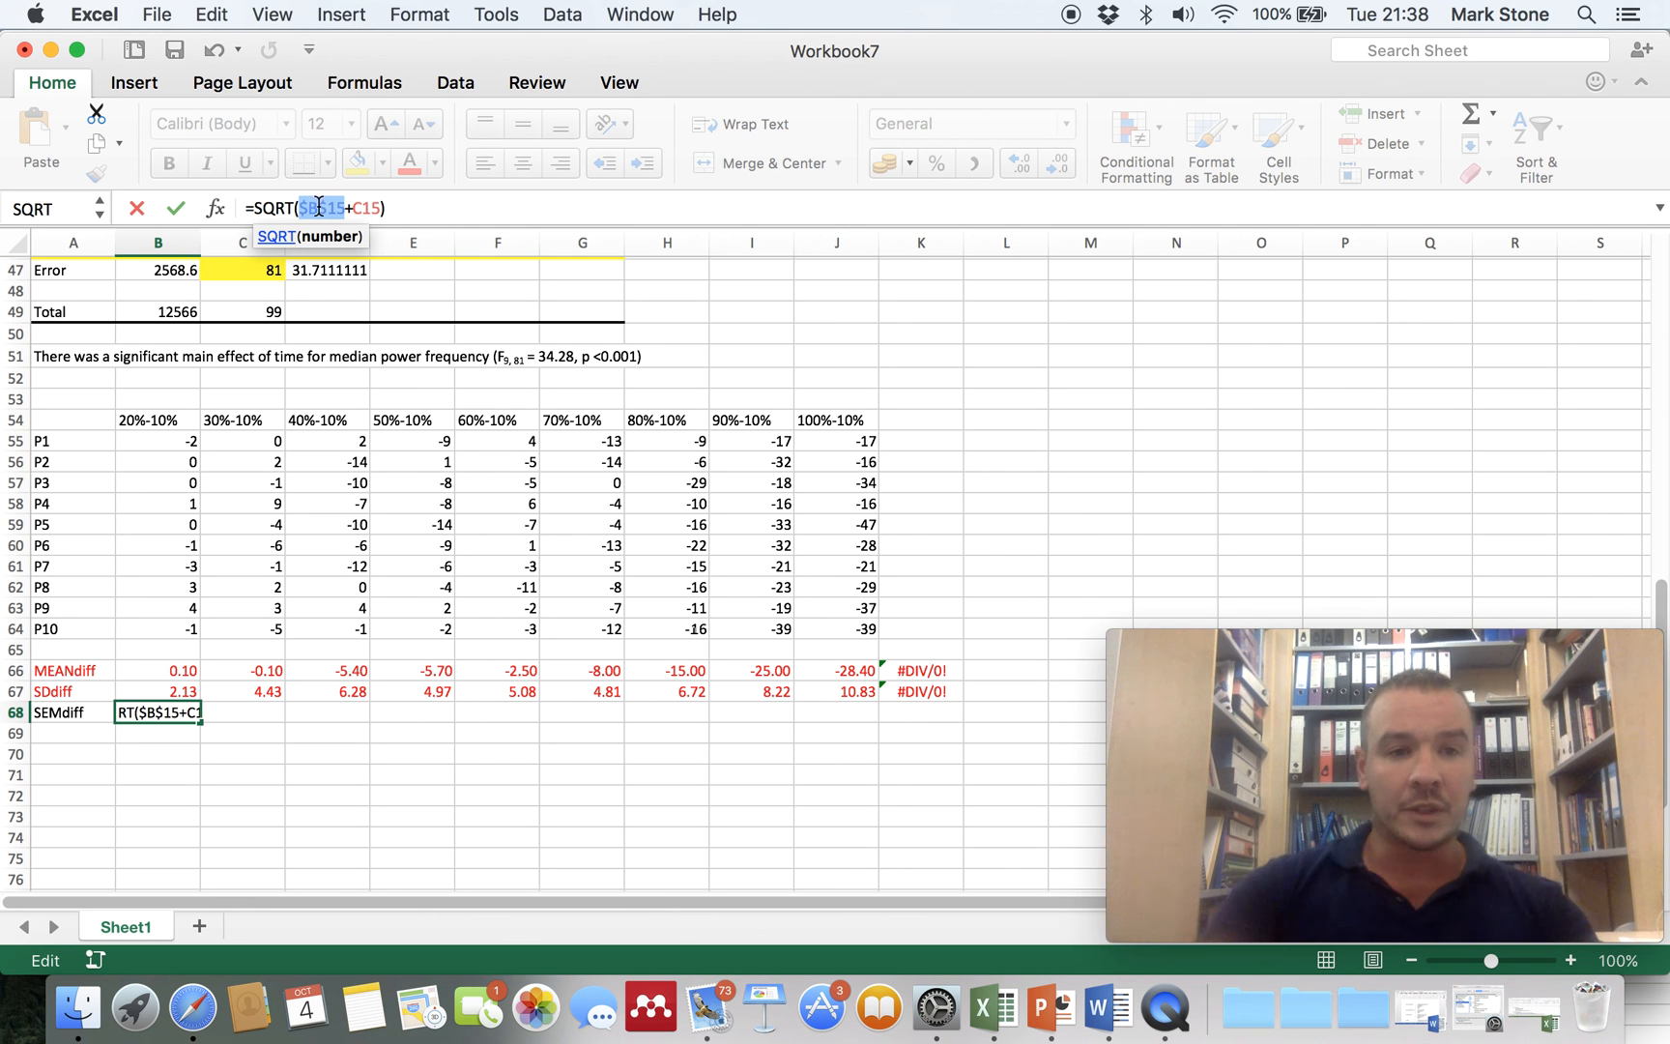
pyautogui.click(176, 208)
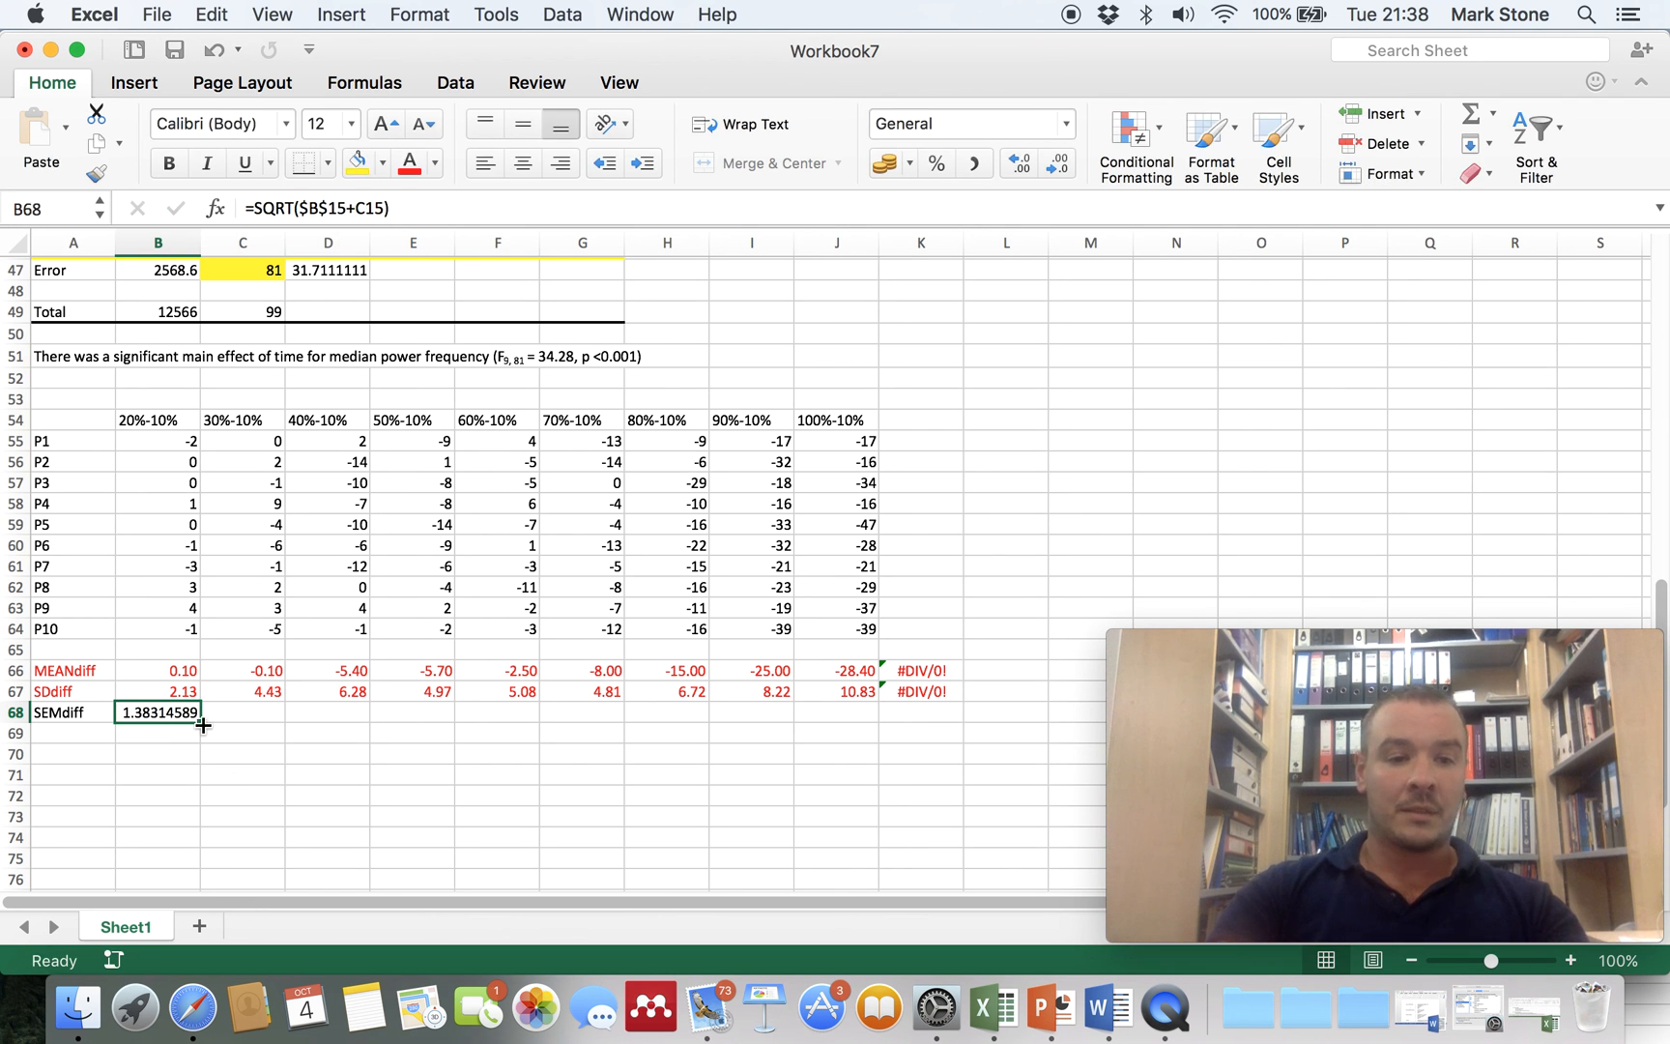
pyautogui.moveTo(201, 721); pyautogui.dragTo(885, 738)
# - Clear the contents of the division-error cells K66:K67 beside the MEANdiff and SDdiff rows
pyautogui.moveTo(921, 669); pyautogui.dragTo(920, 693)
pyautogui.rightClick(920, 694)
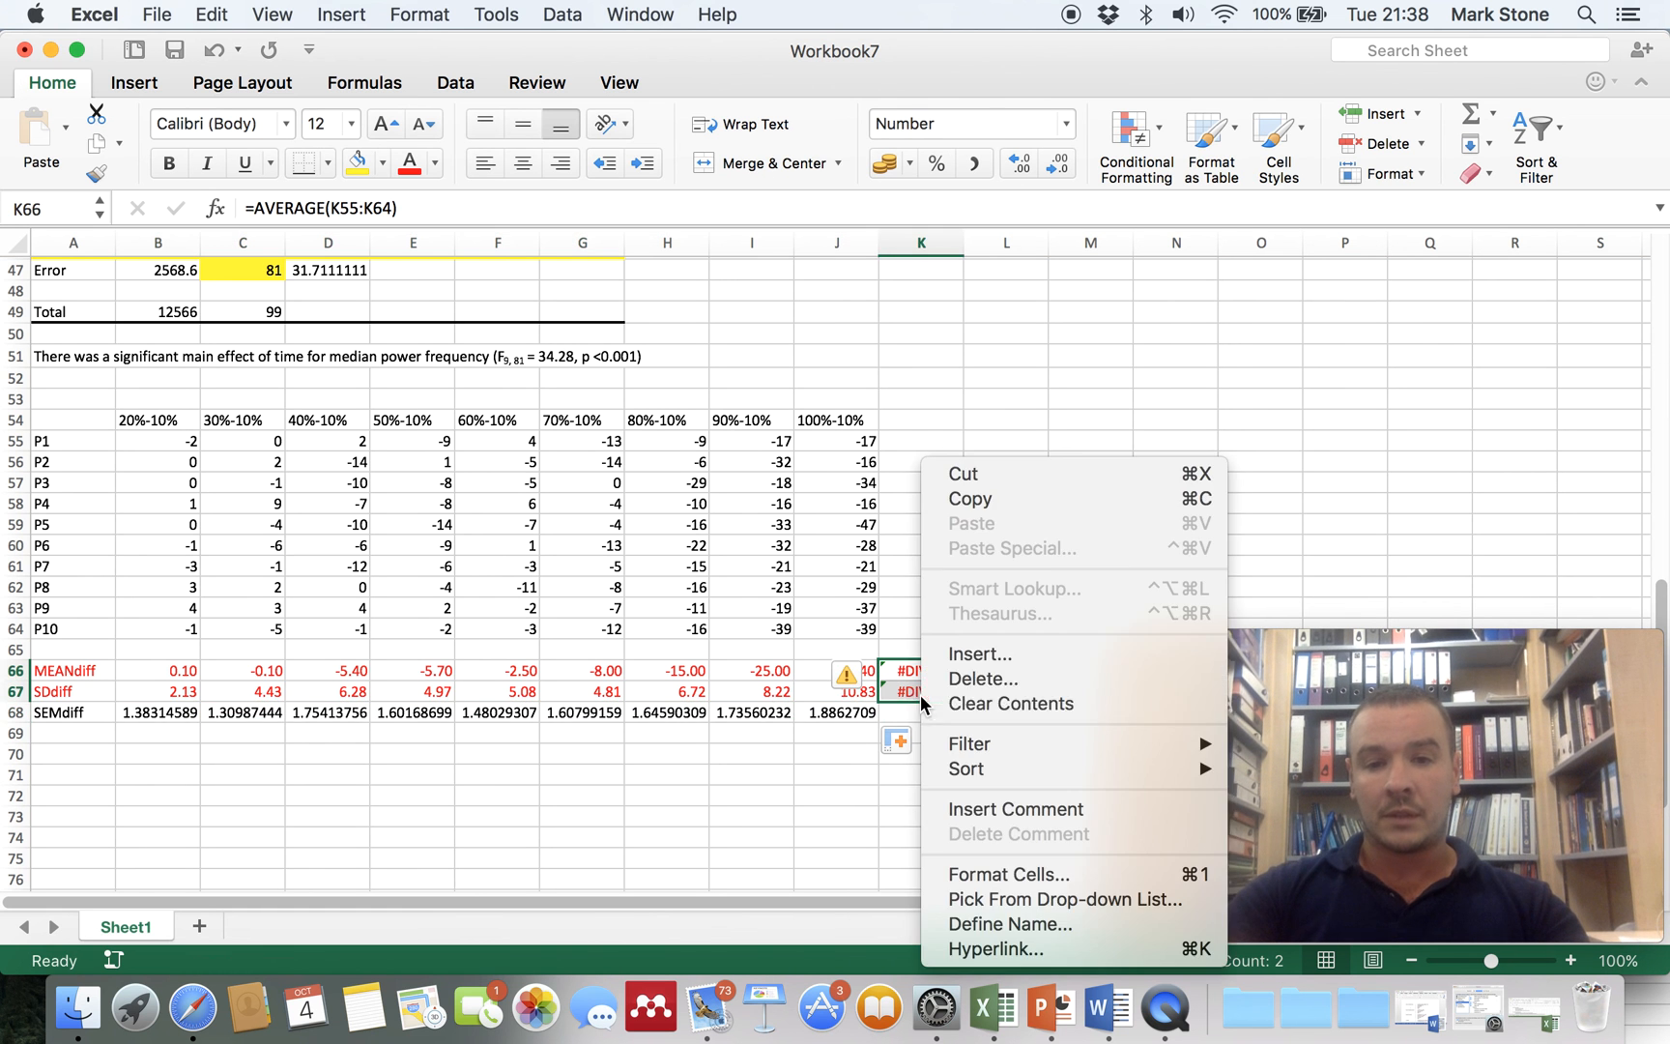
pyautogui.click(978, 703)
pyautogui.click(846, 754)
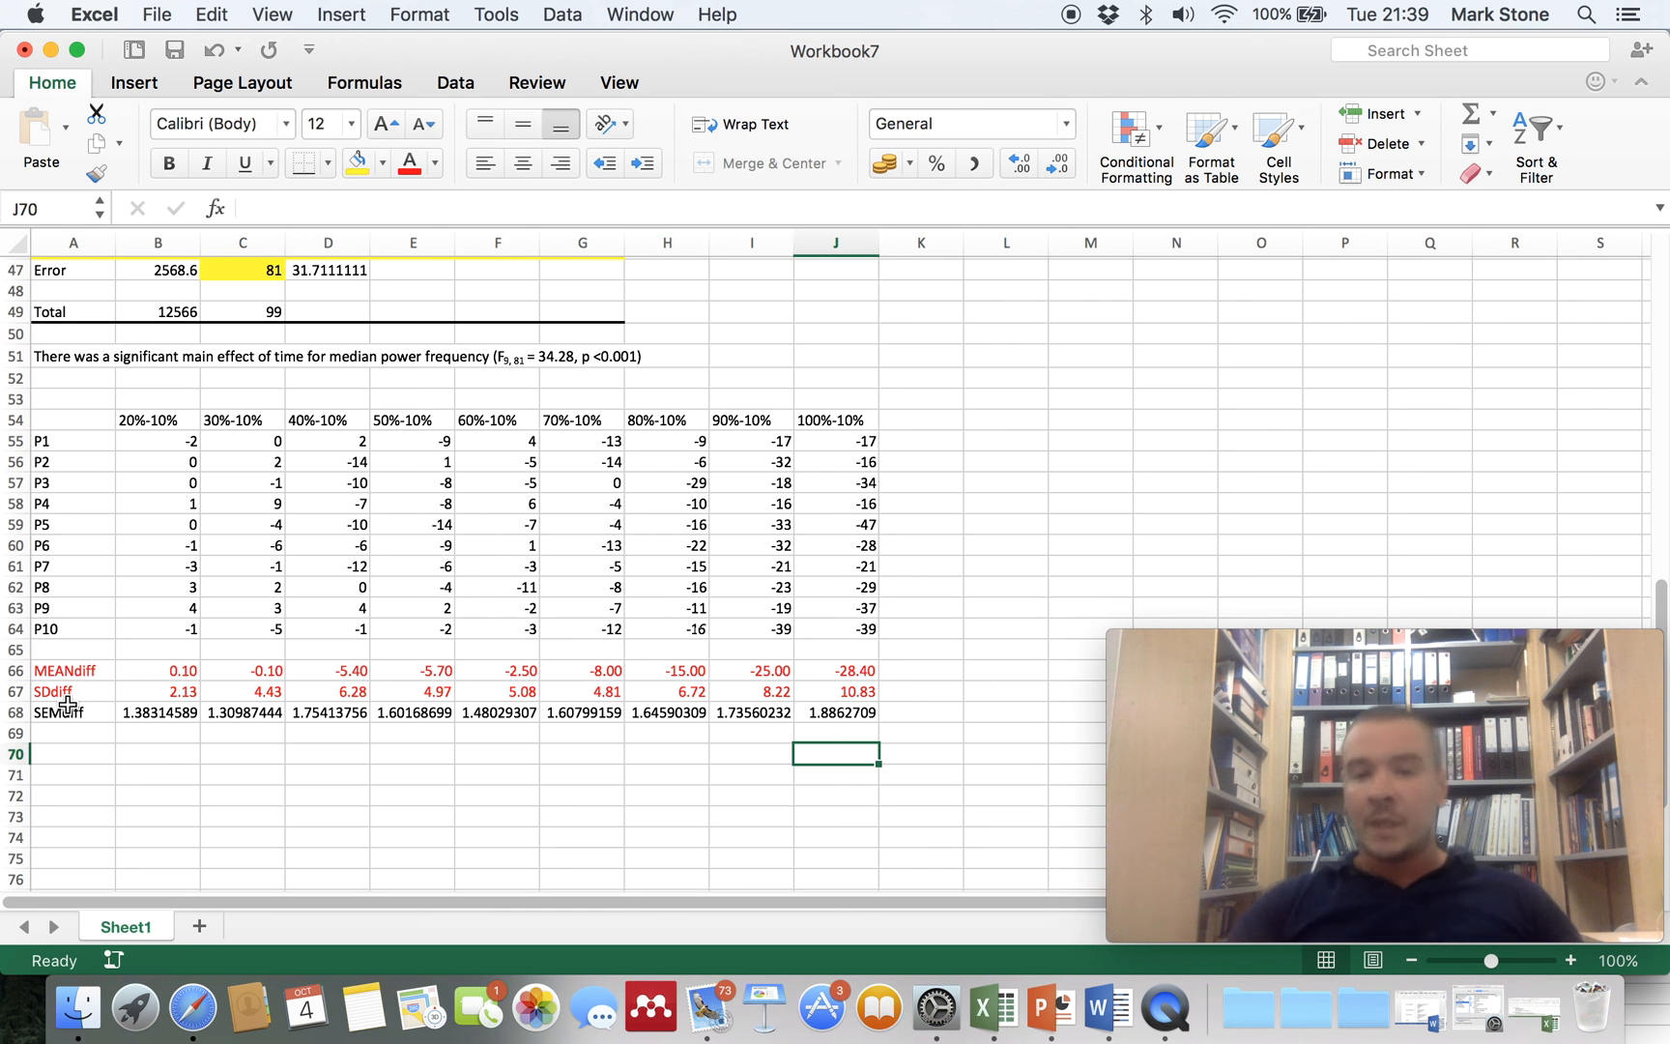
# - Enter the label alpha in M54 with the value 0.05 in N54
pyautogui.click(1093, 419)
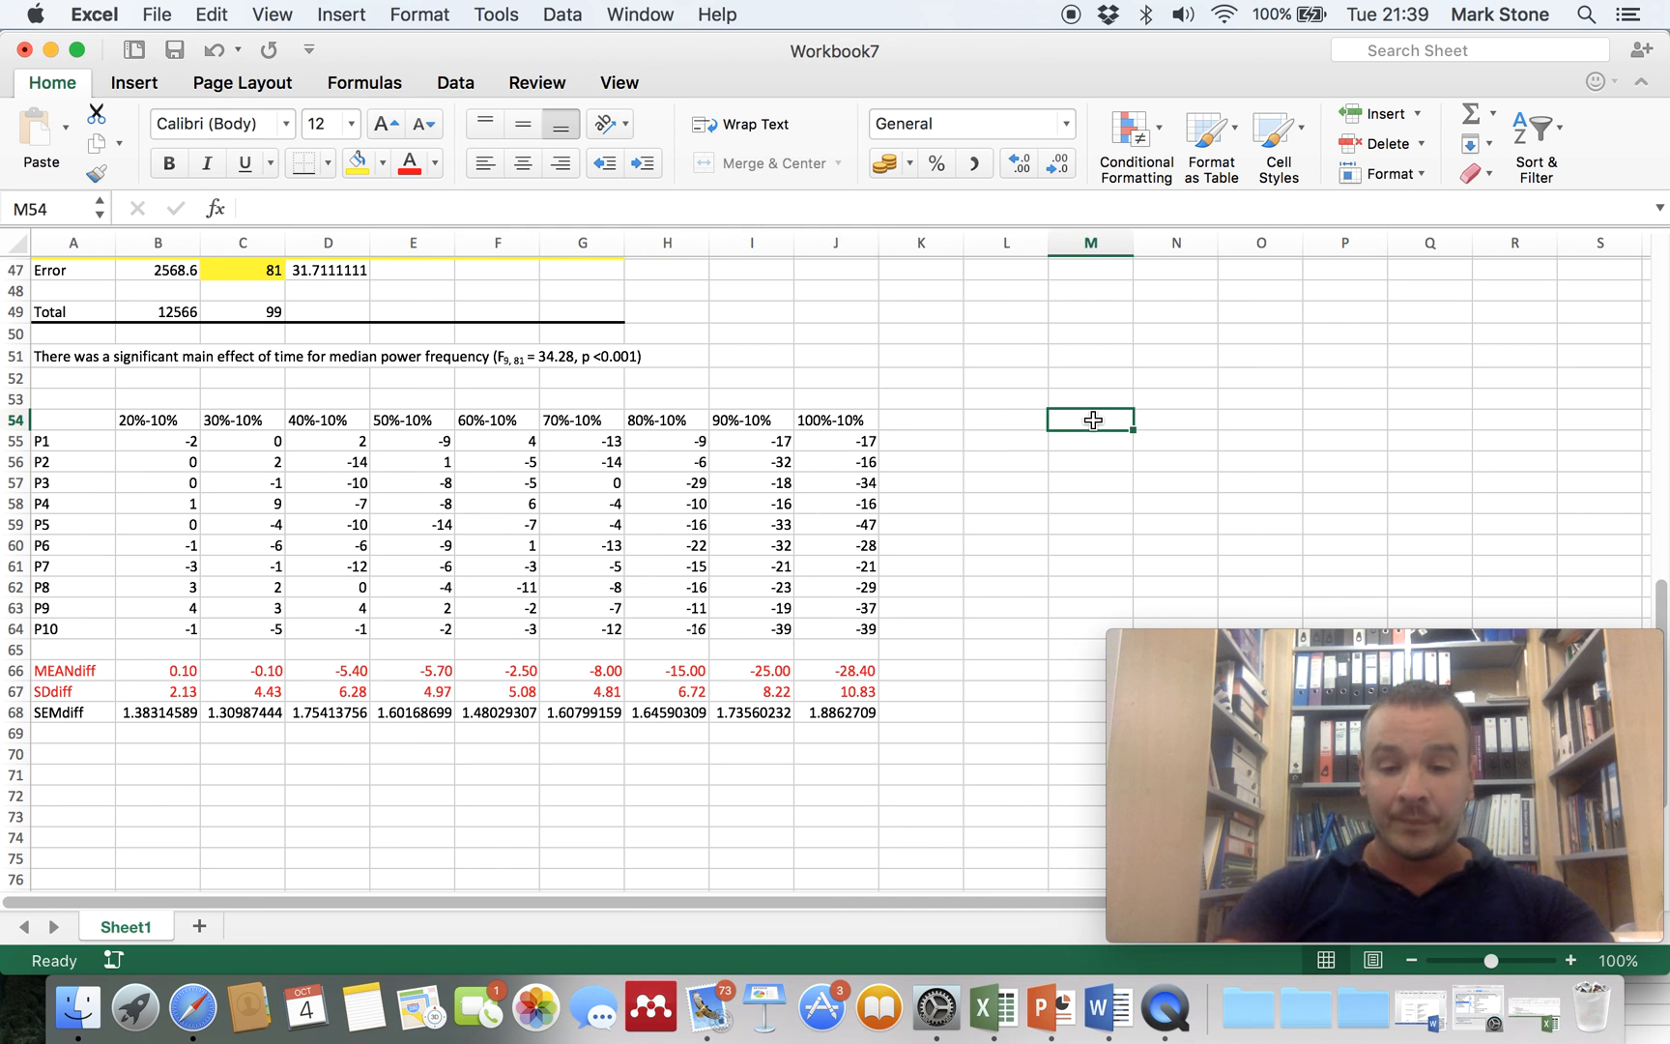
pyautogui.write('alpha')
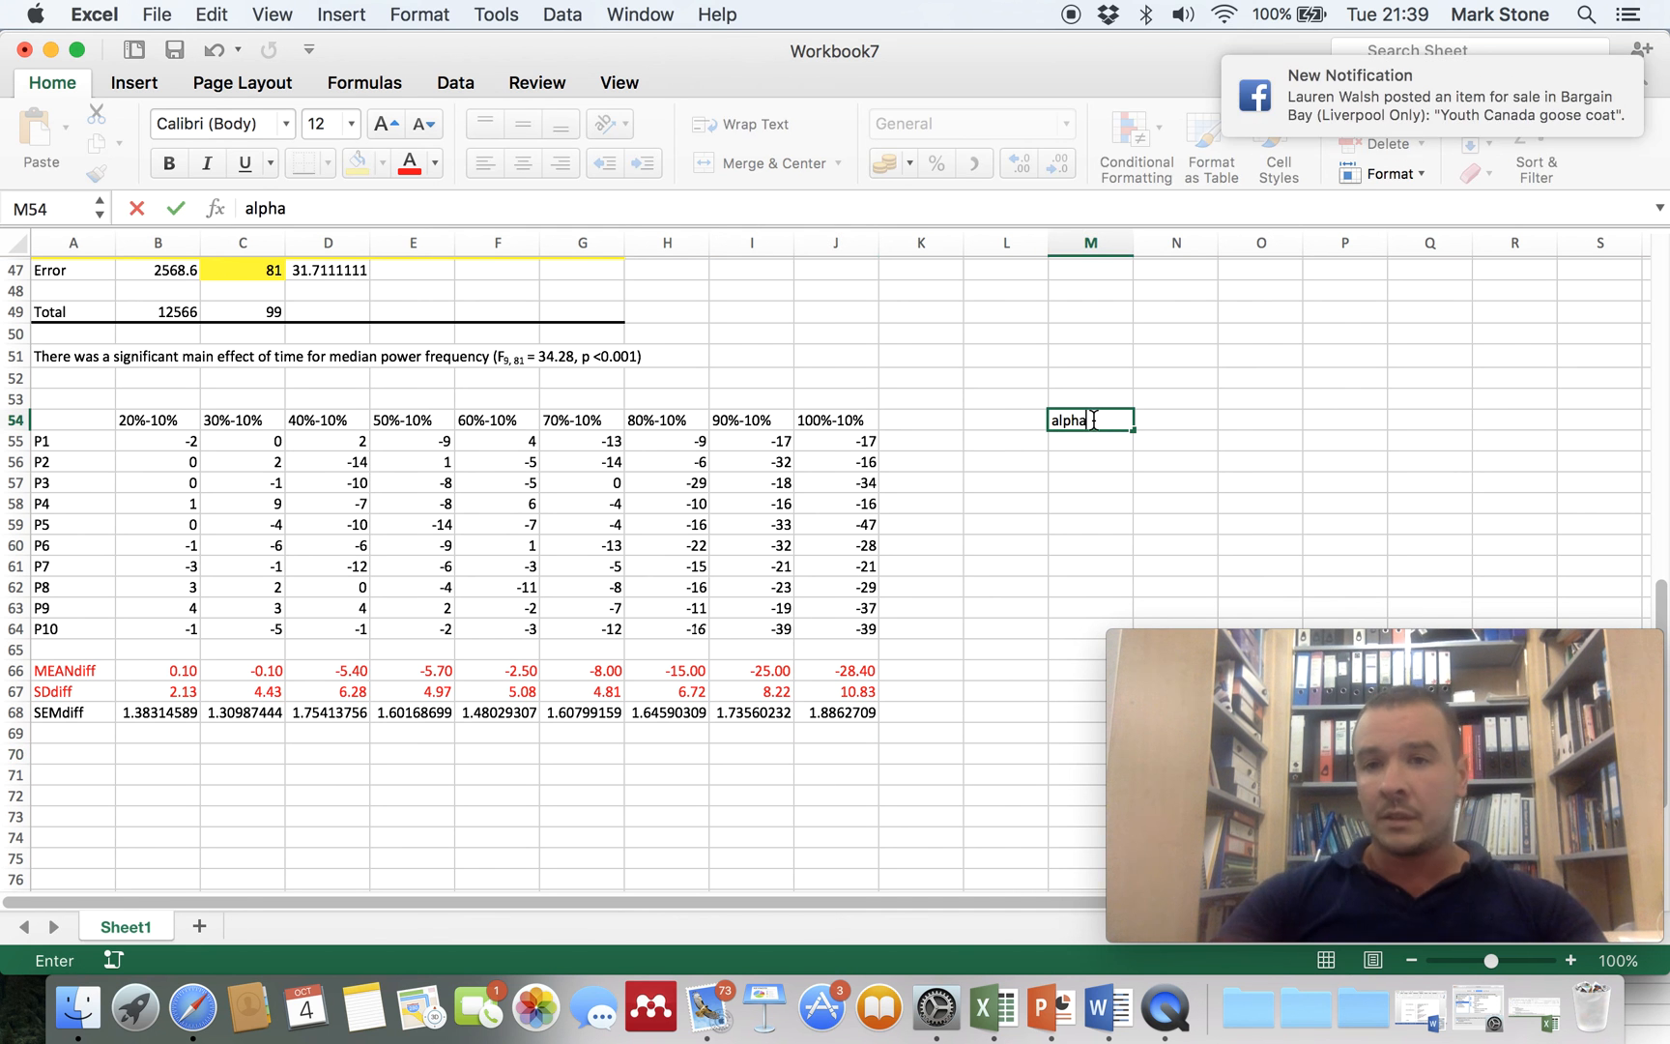
pyautogui.press('Tab')
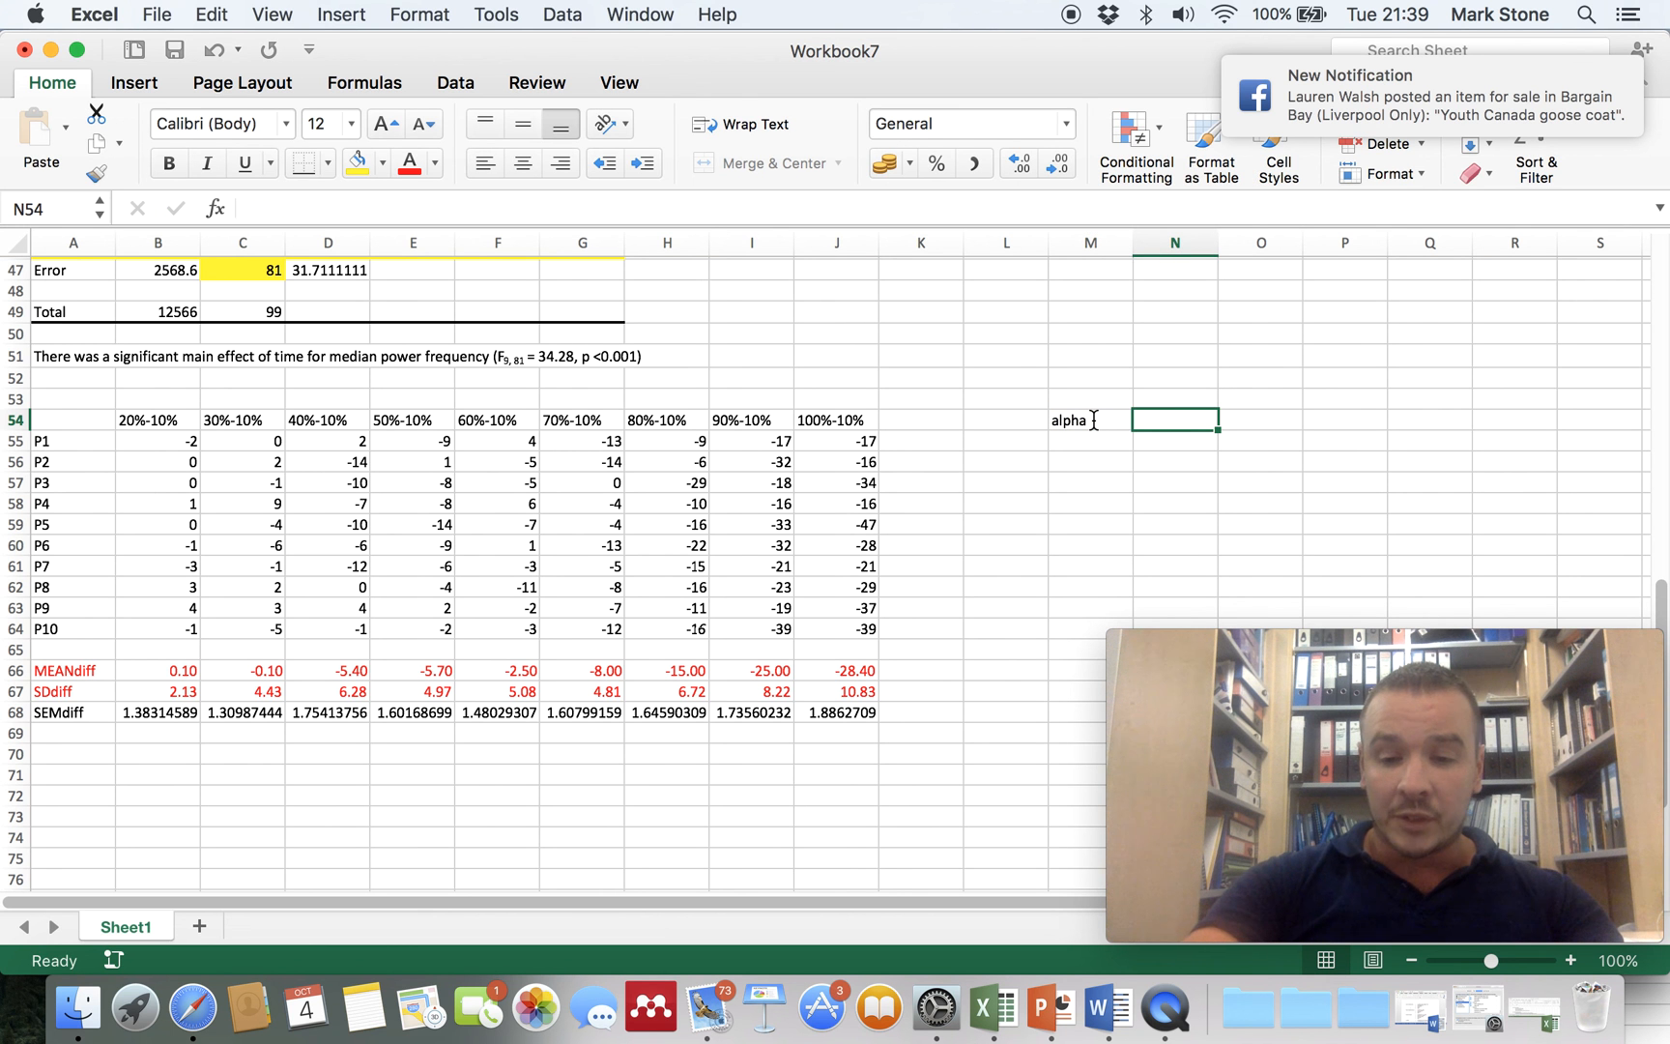
pyautogui.write('0.0')
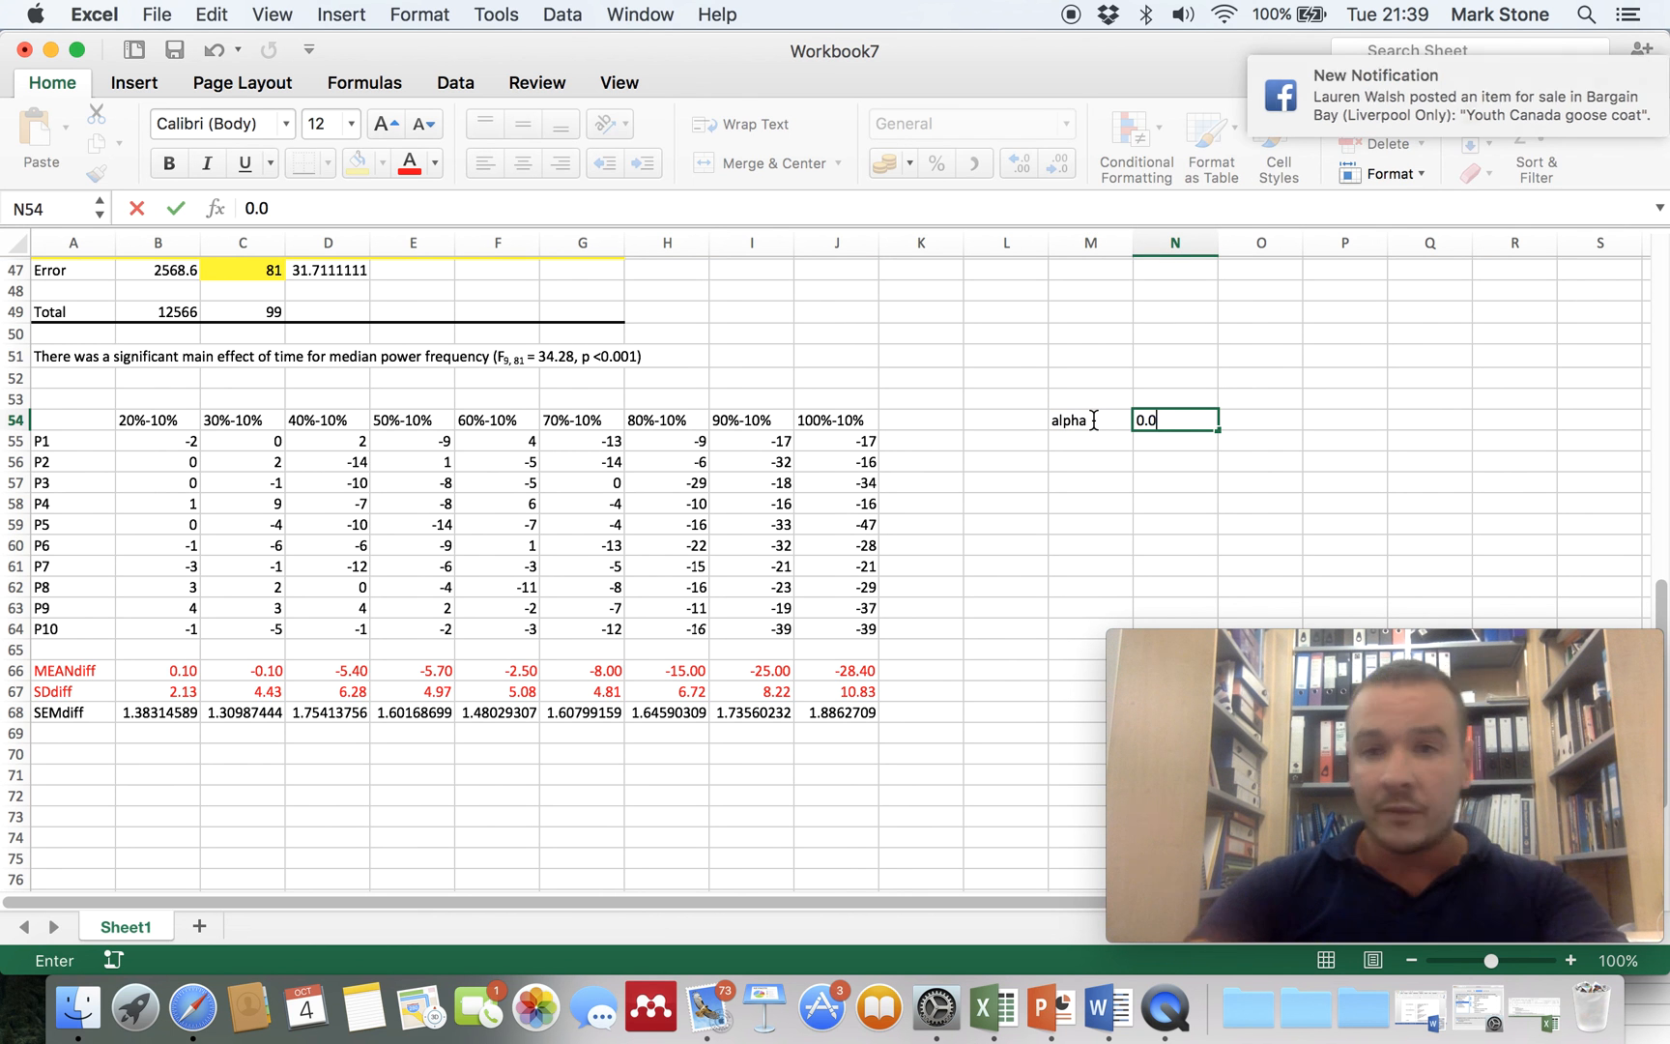
pyautogui.write('5')
pyautogui.press('Return')
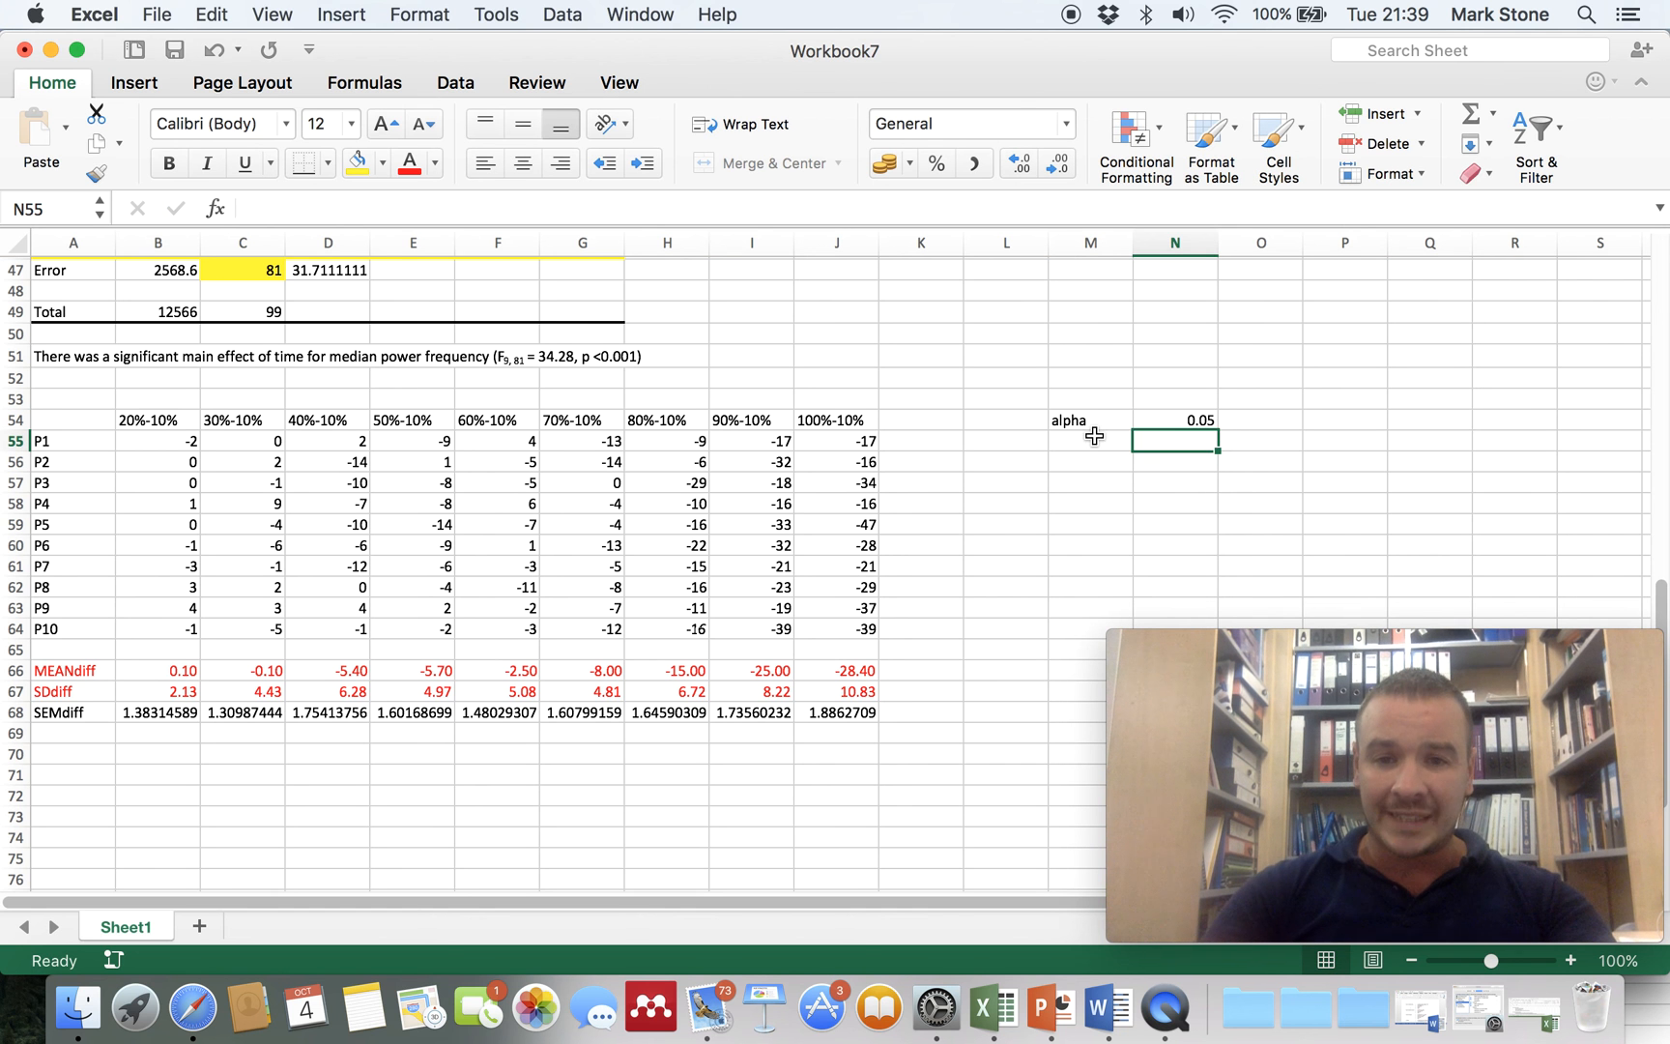
# - Label M55 as corrected alpha and calculate it in N55 by dividing the alpha in N54 by 9
pyautogui.click(1094, 436)
pyautogui.write('correc')
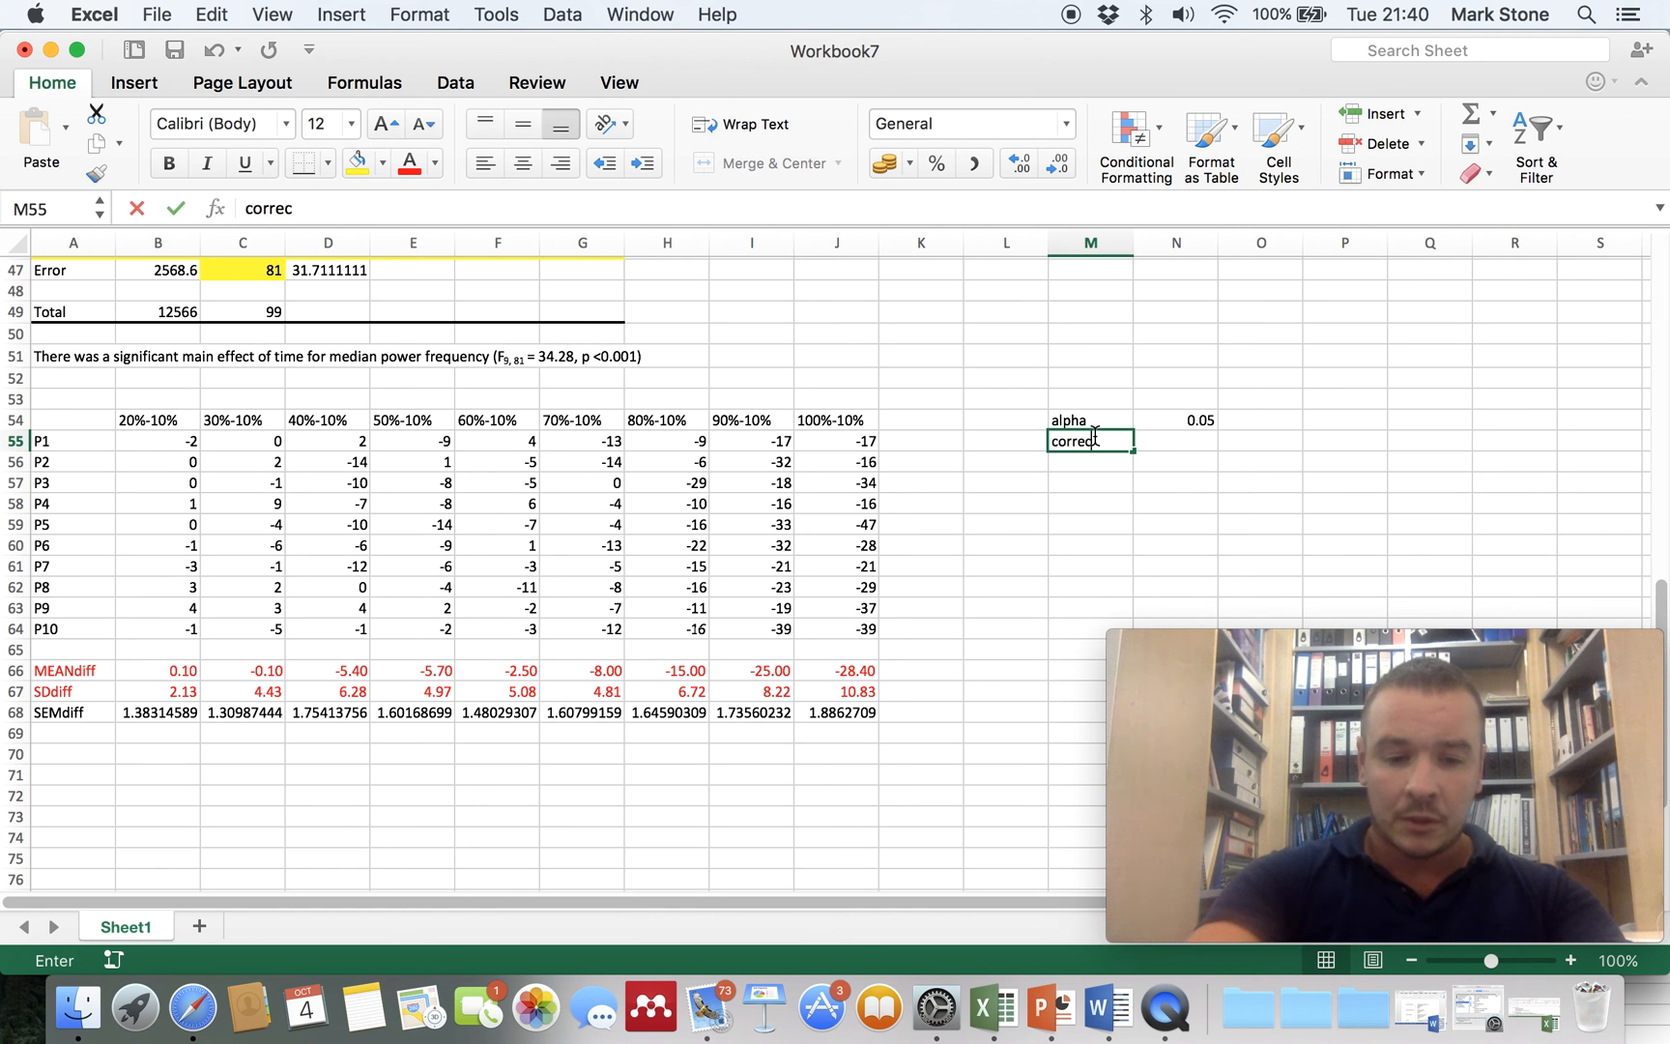
pyautogui.write('ted alpha')
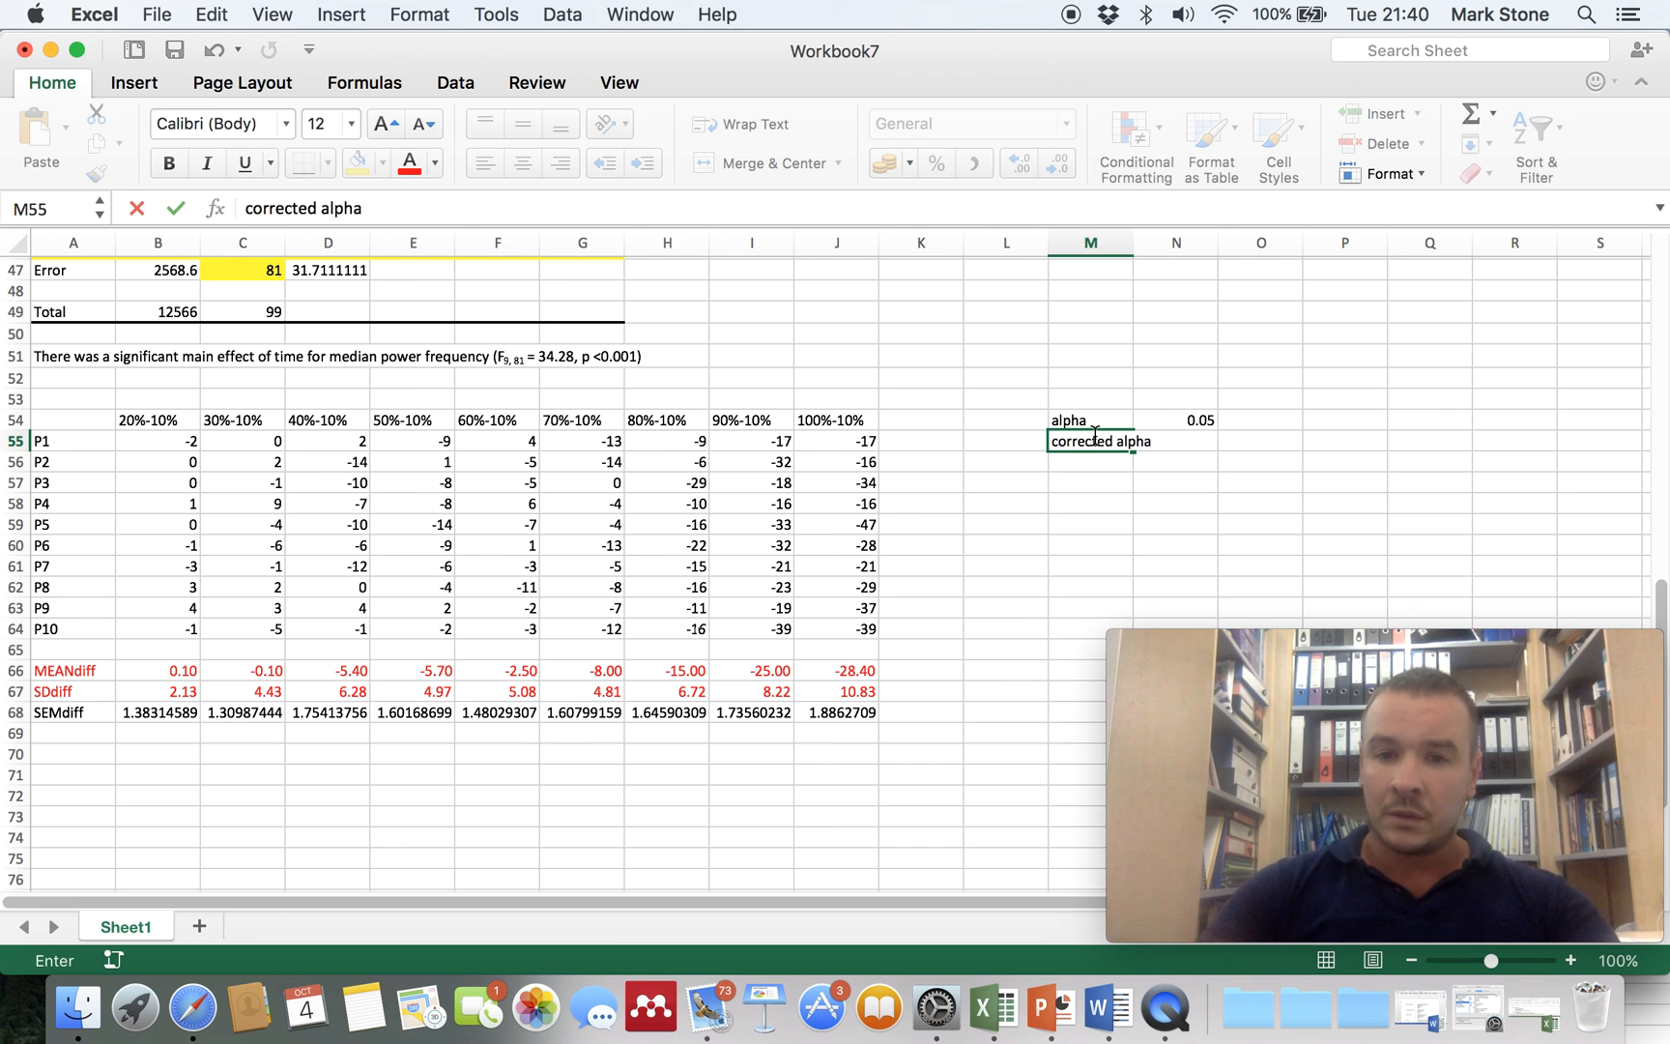
pyautogui.press('Tab')
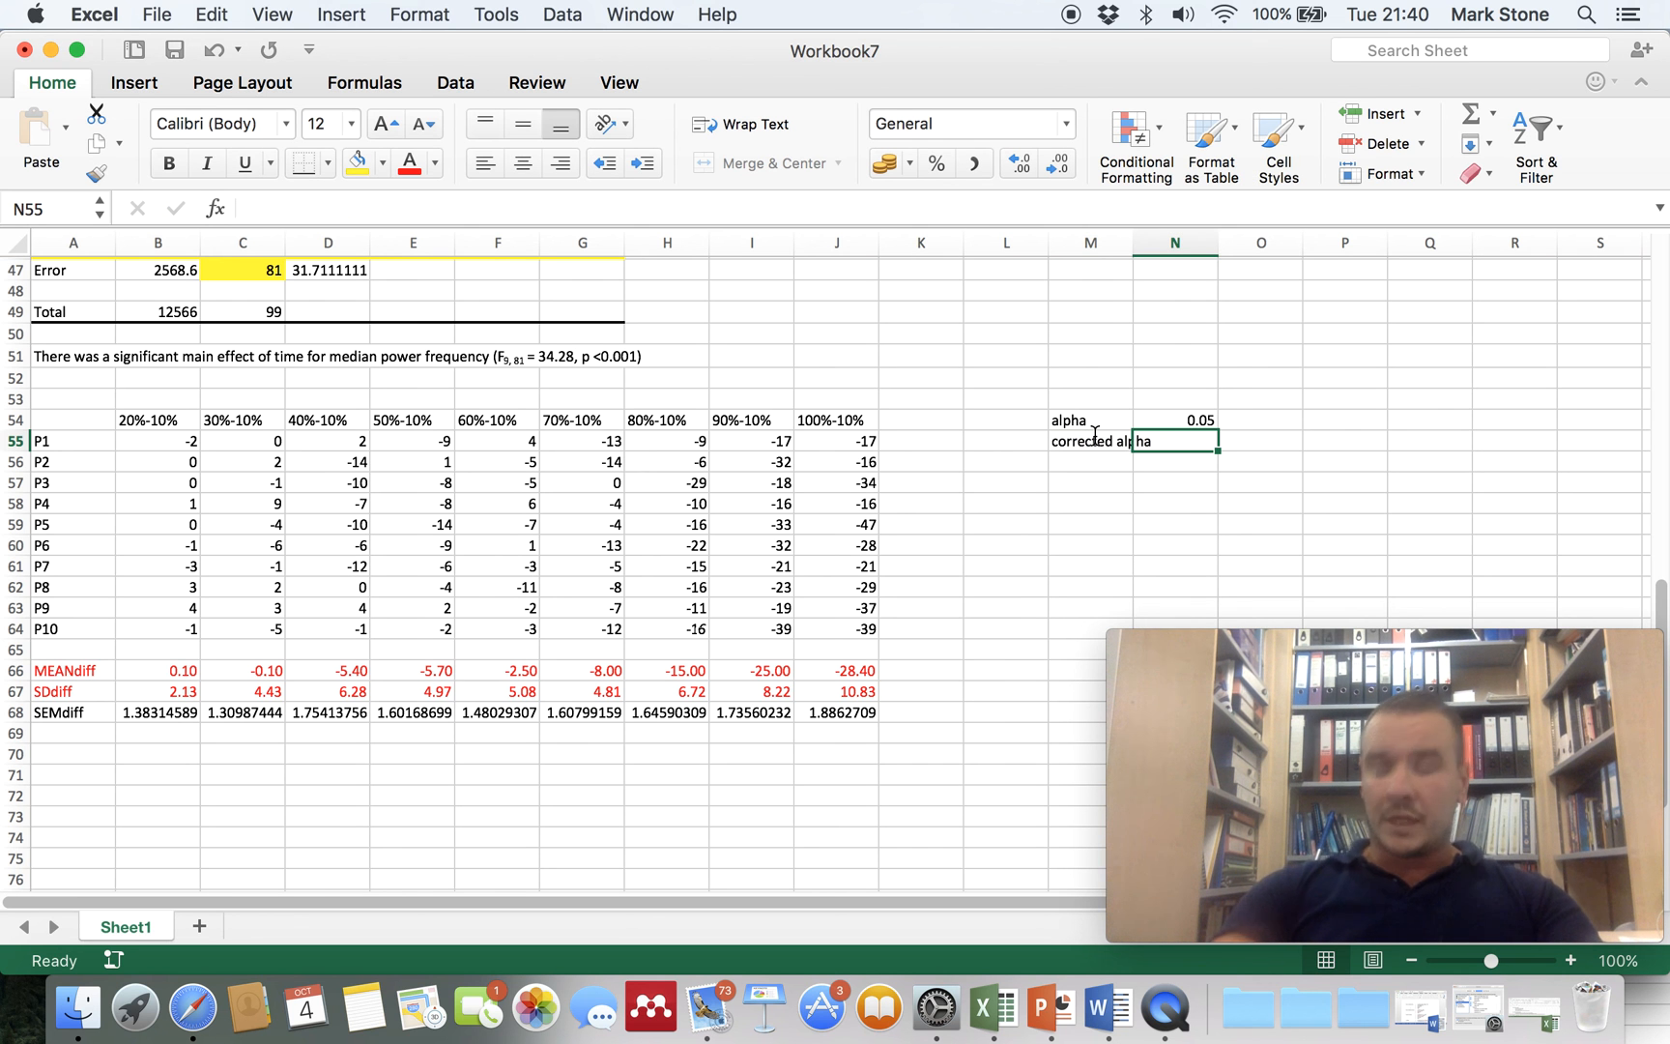
pyautogui.press('Up')
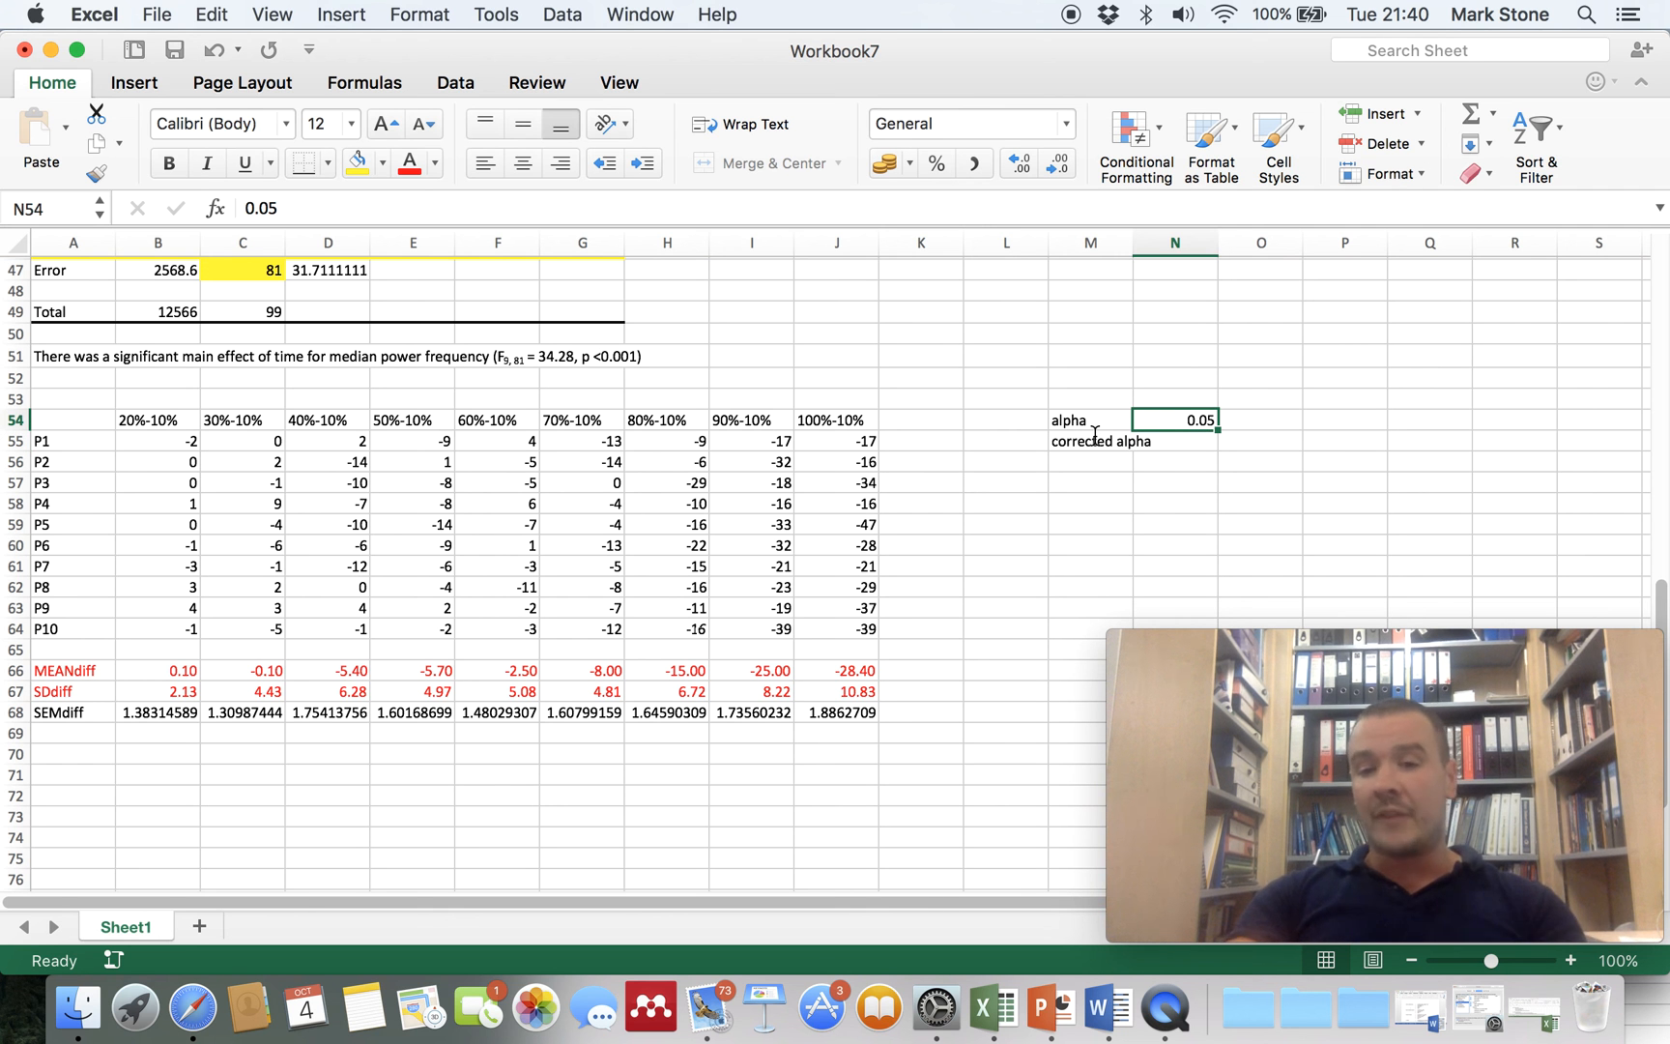
pyautogui.press('Down')
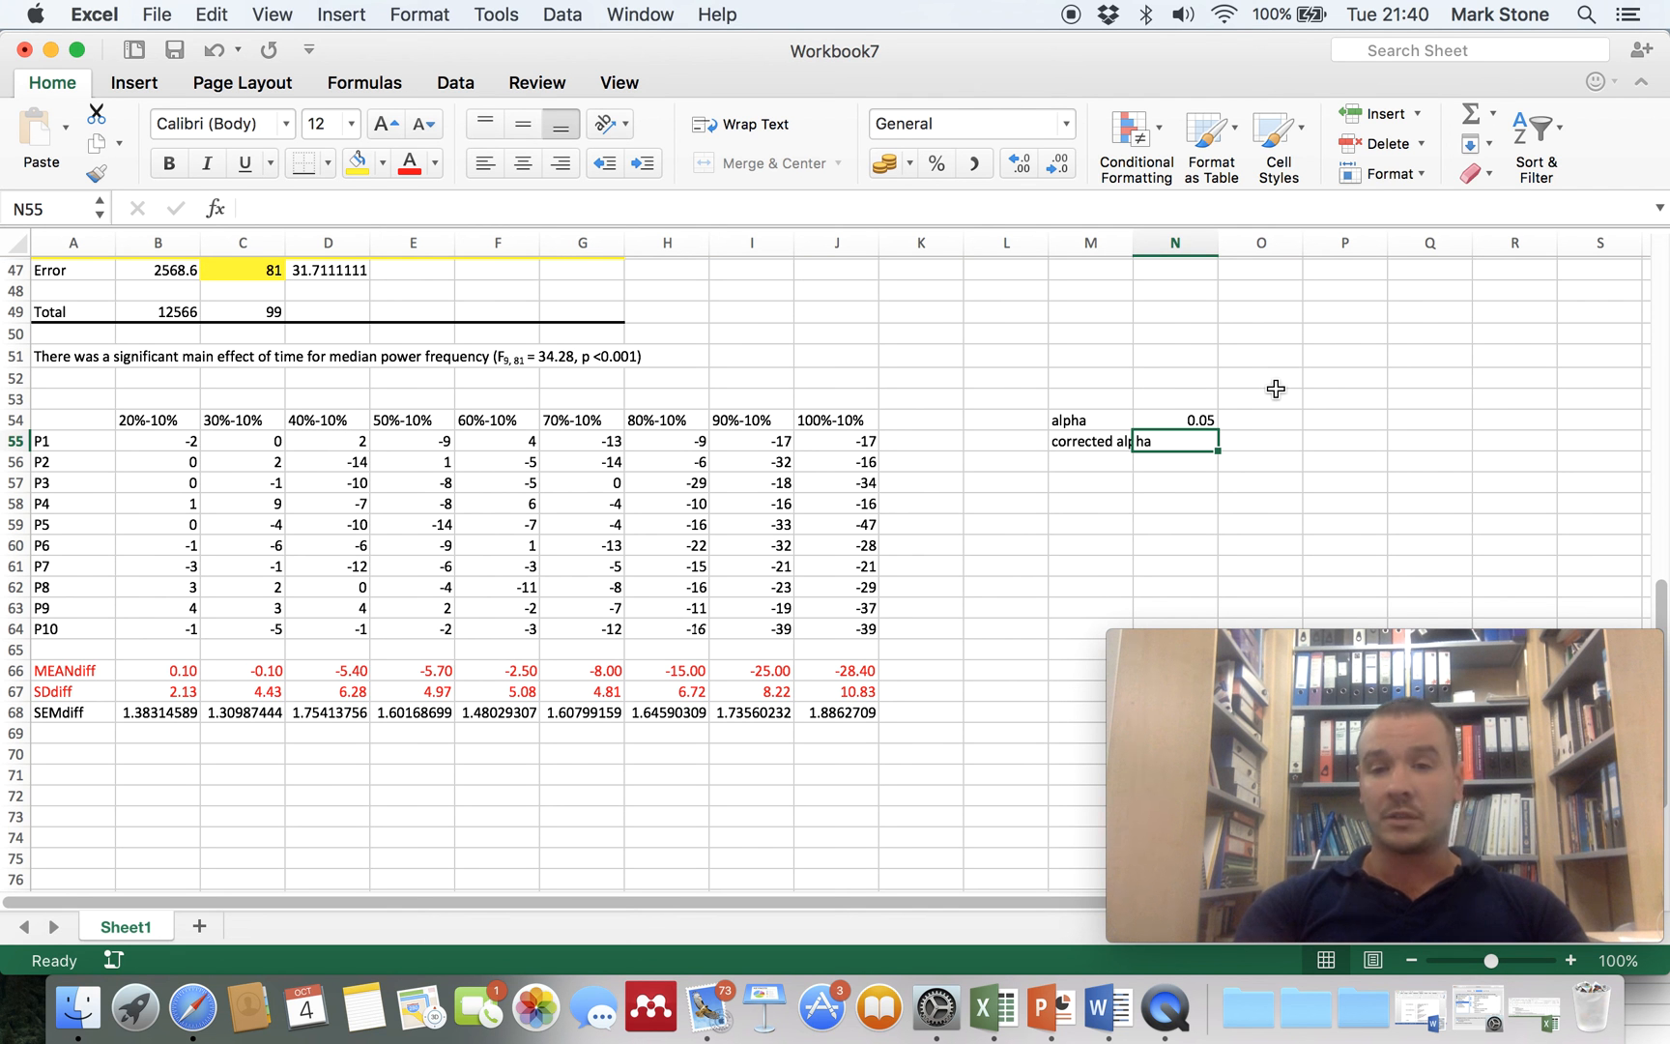
pyautogui.write('=')
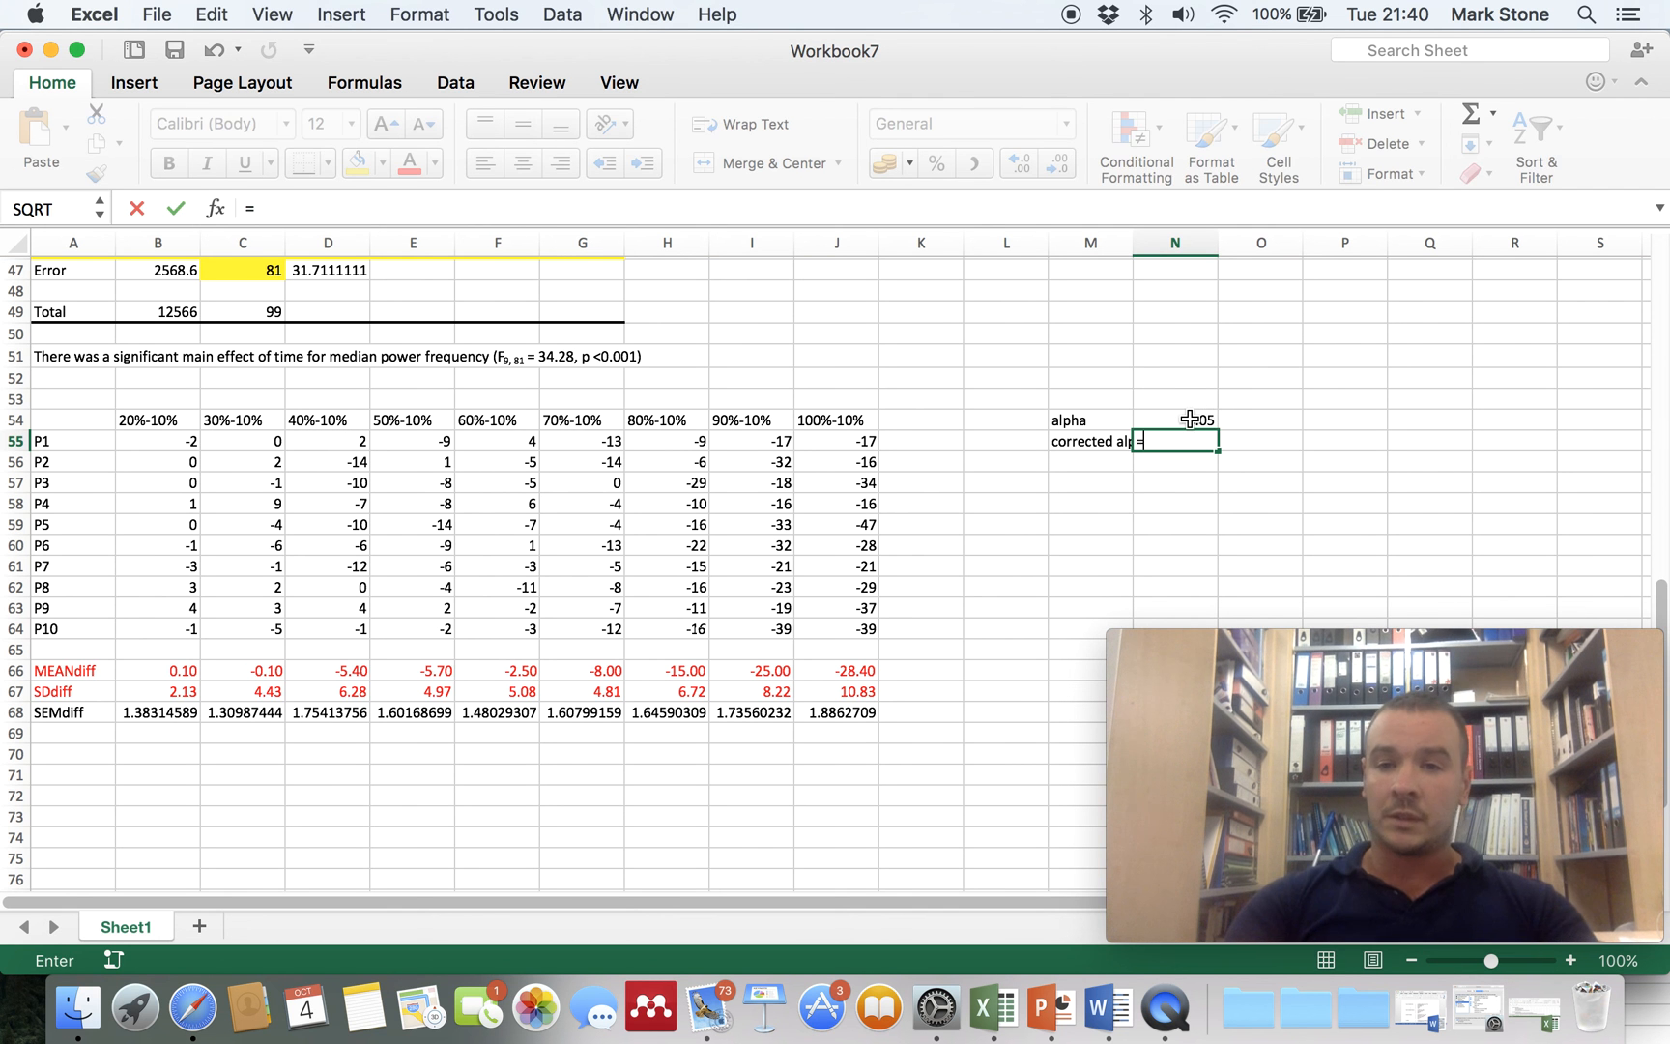
pyautogui.click(1189, 418)
pyautogui.write('/9')
pyautogui.press('Return')
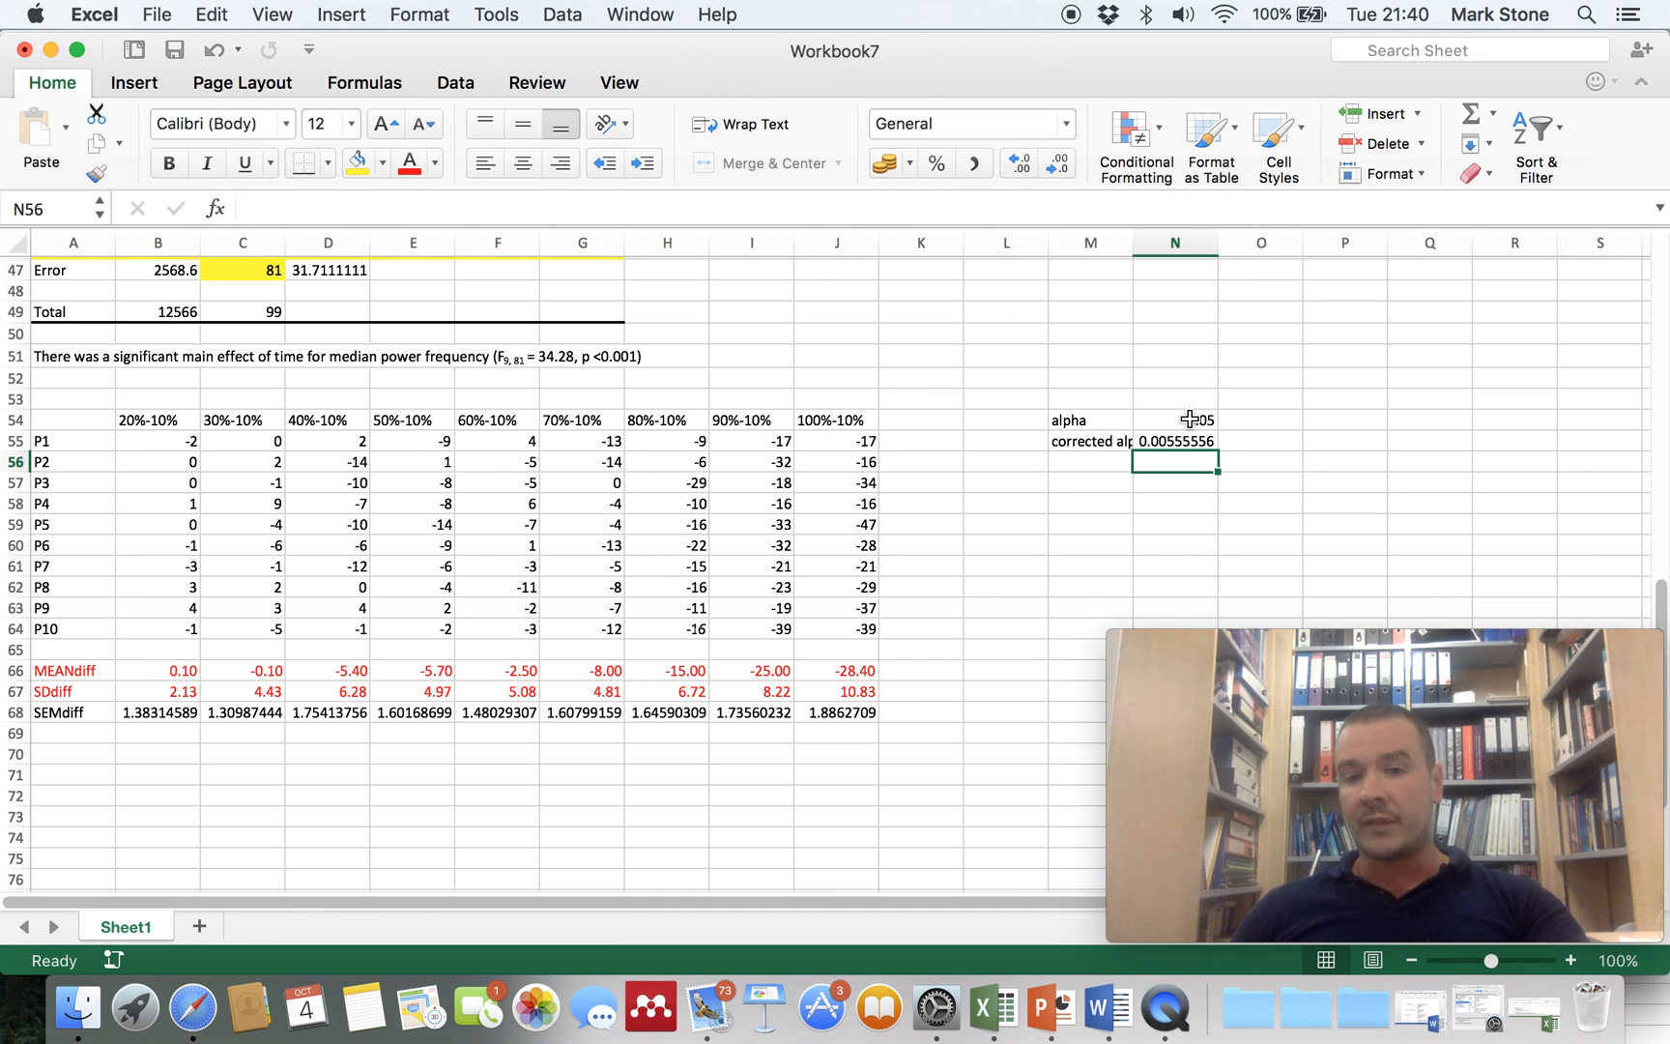
# - Enter the label df in M56 with the value 9 in N56
pyautogui.click(1092, 461)
pyautogui.write('df')
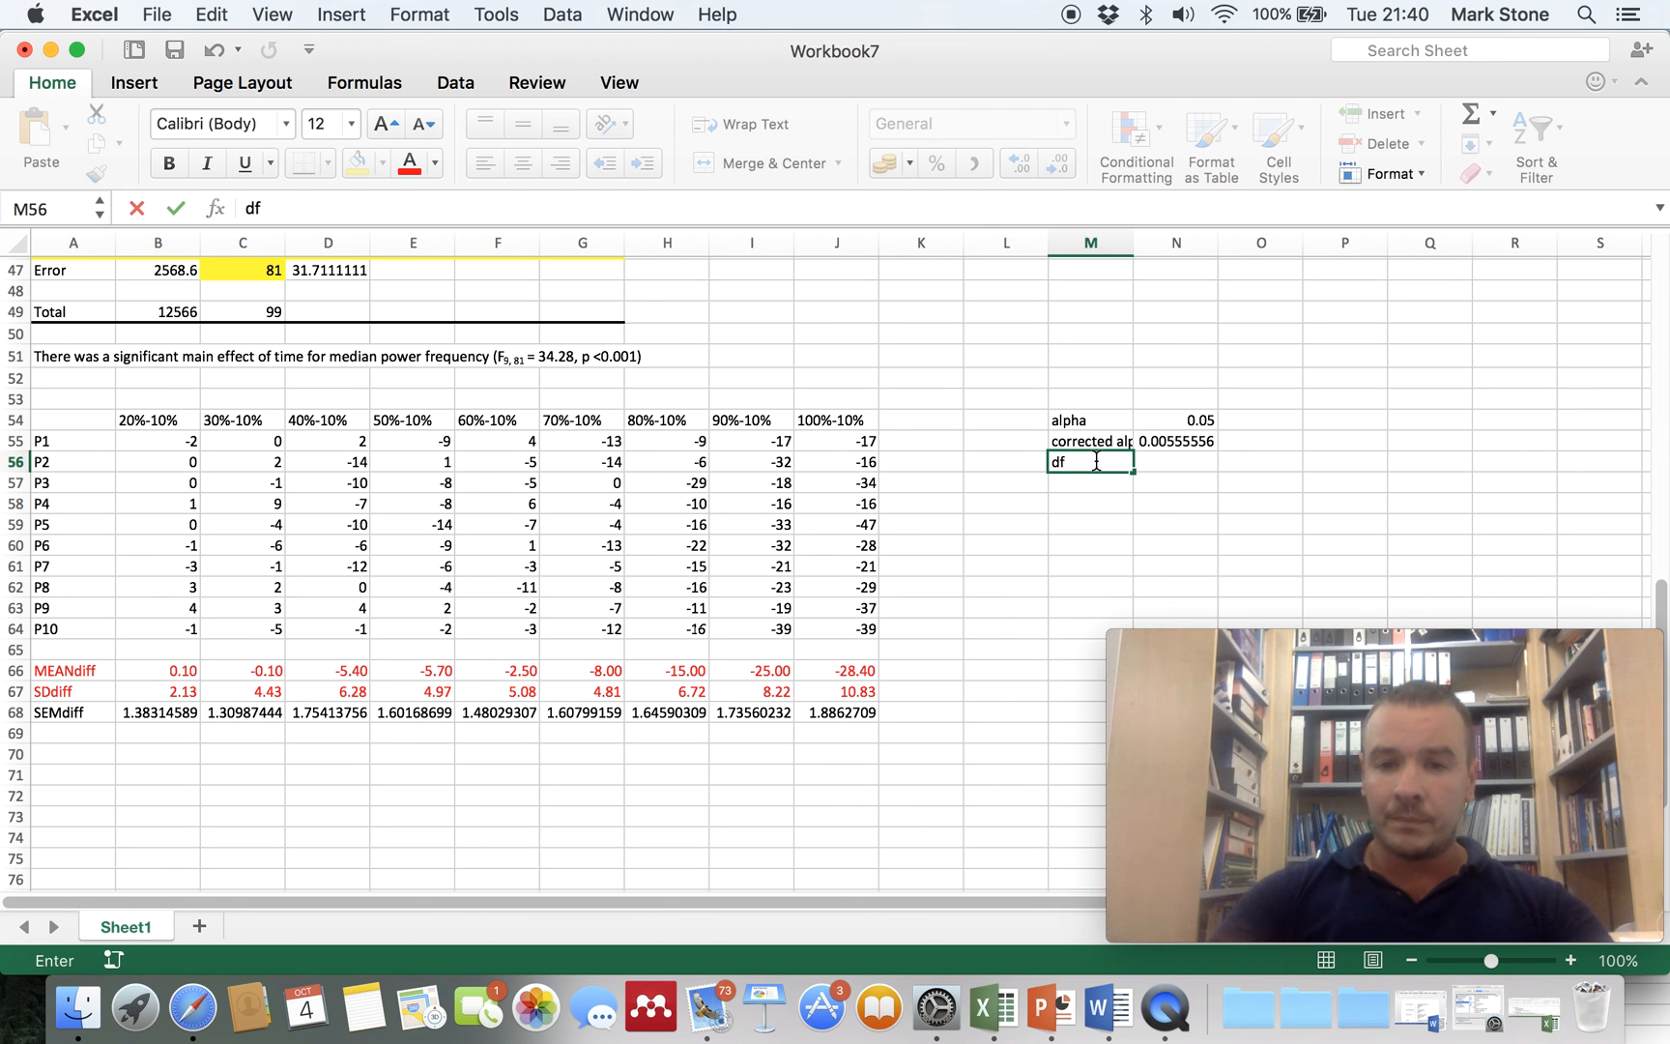
pyautogui.press('Tab')
pyautogui.write('9')
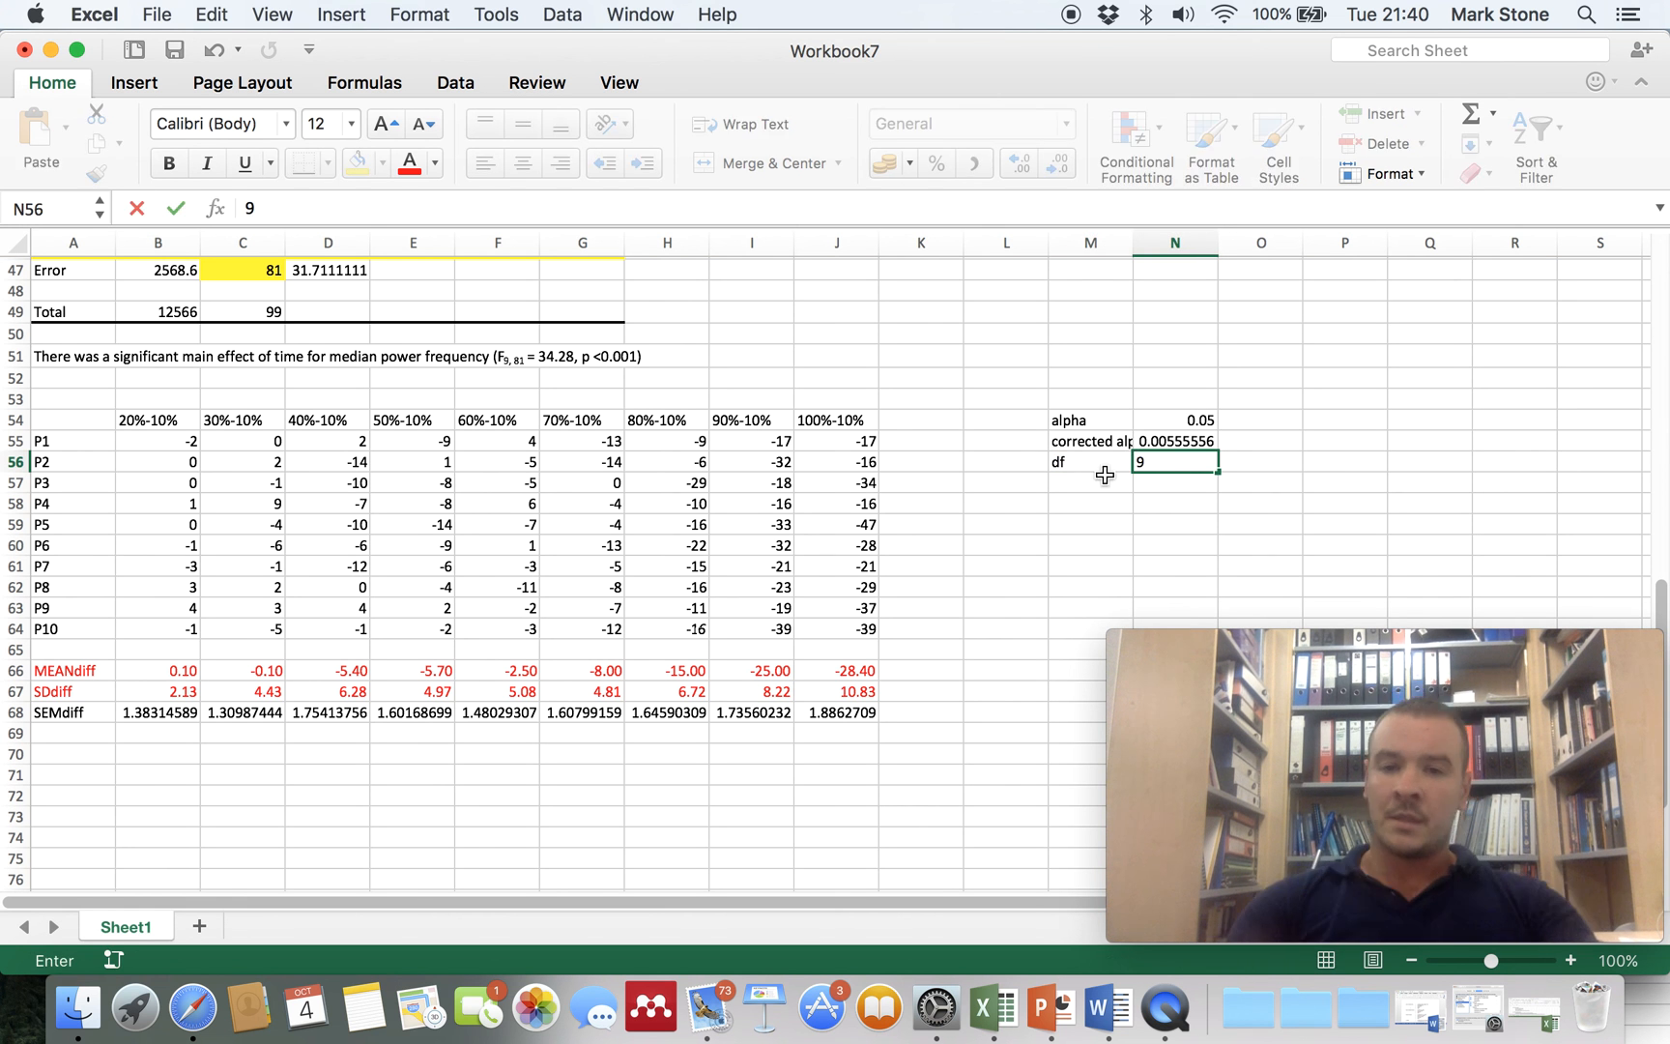
pyautogui.press('Return')
pyautogui.click(1172, 461)
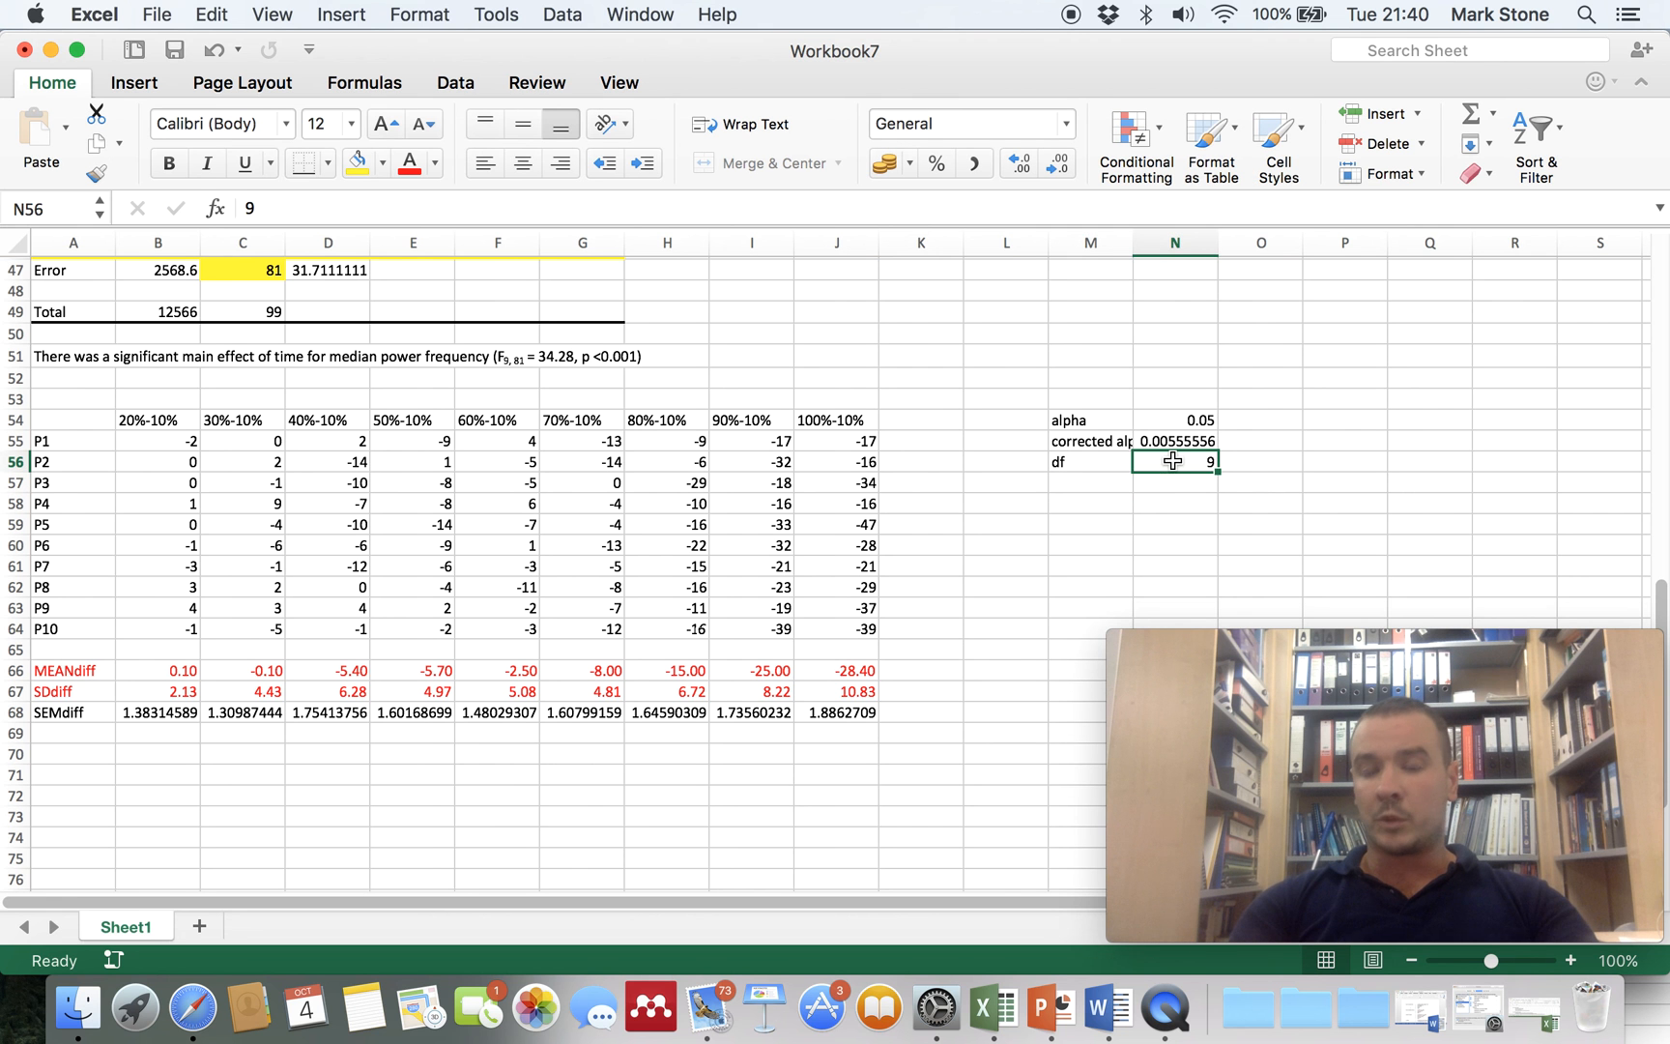
# - Label M57 as TINV and calculate it in N57 with the TINV function, using the corrected alpha in N55 and the df in N56
pyautogui.click(1091, 486)
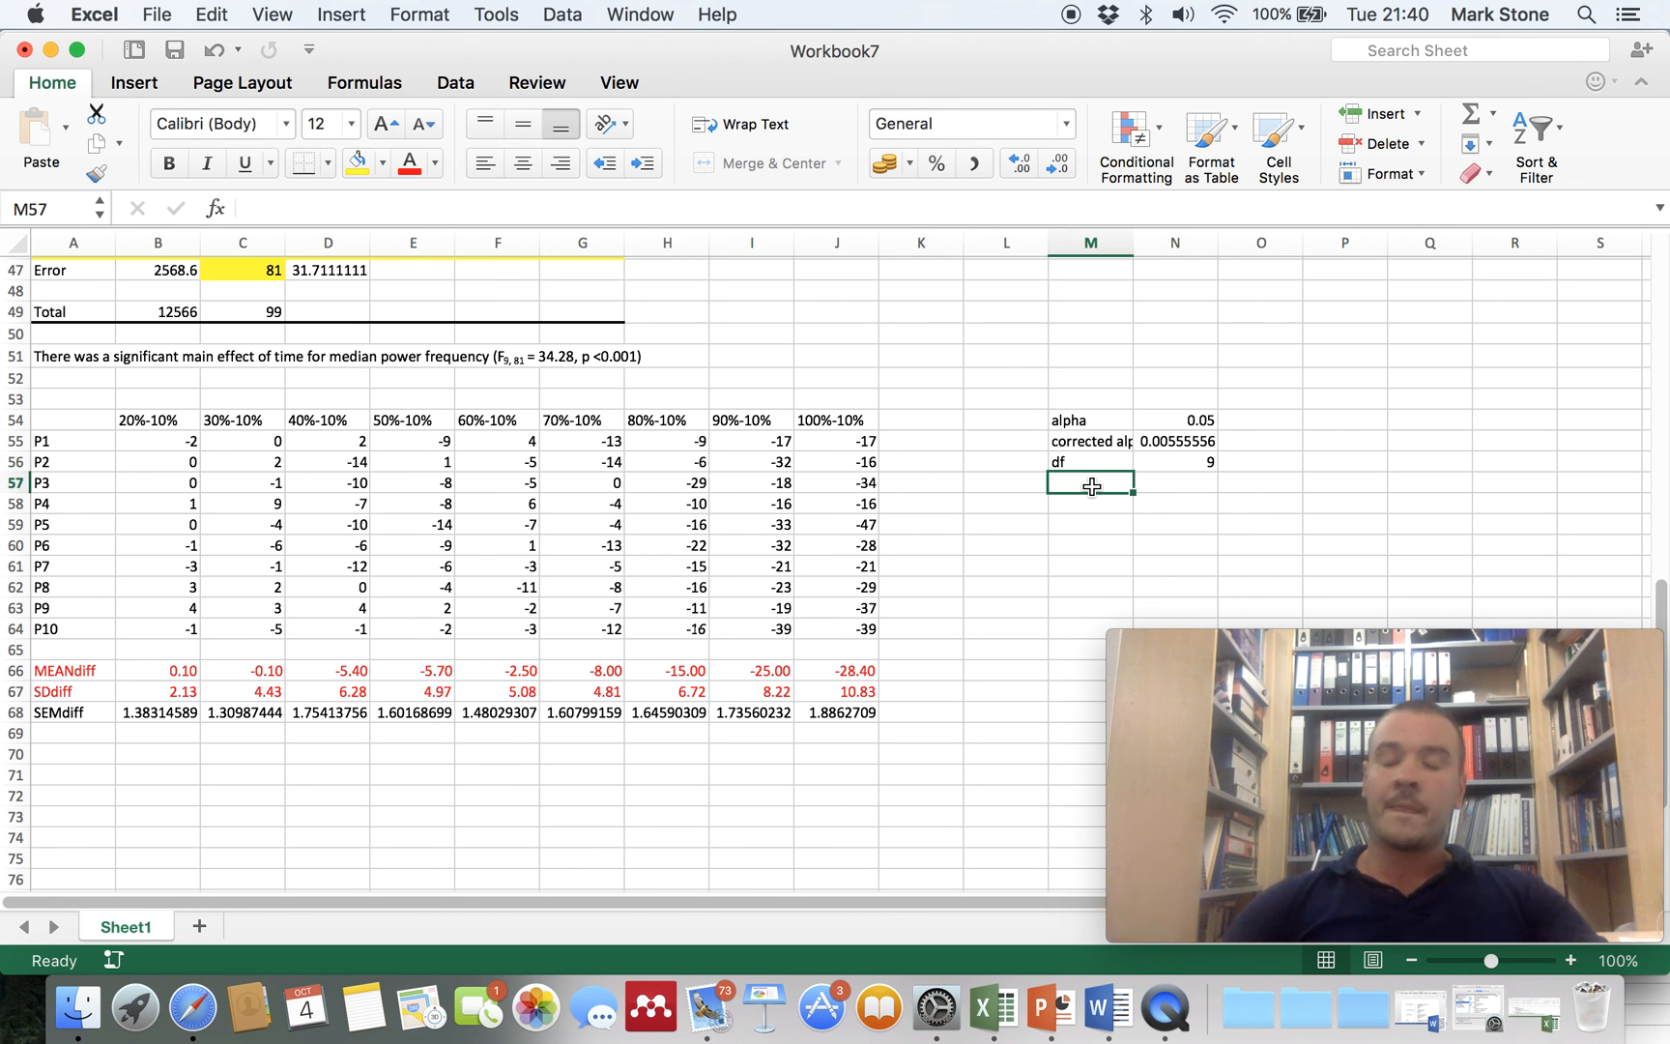
pyautogui.write('INV')
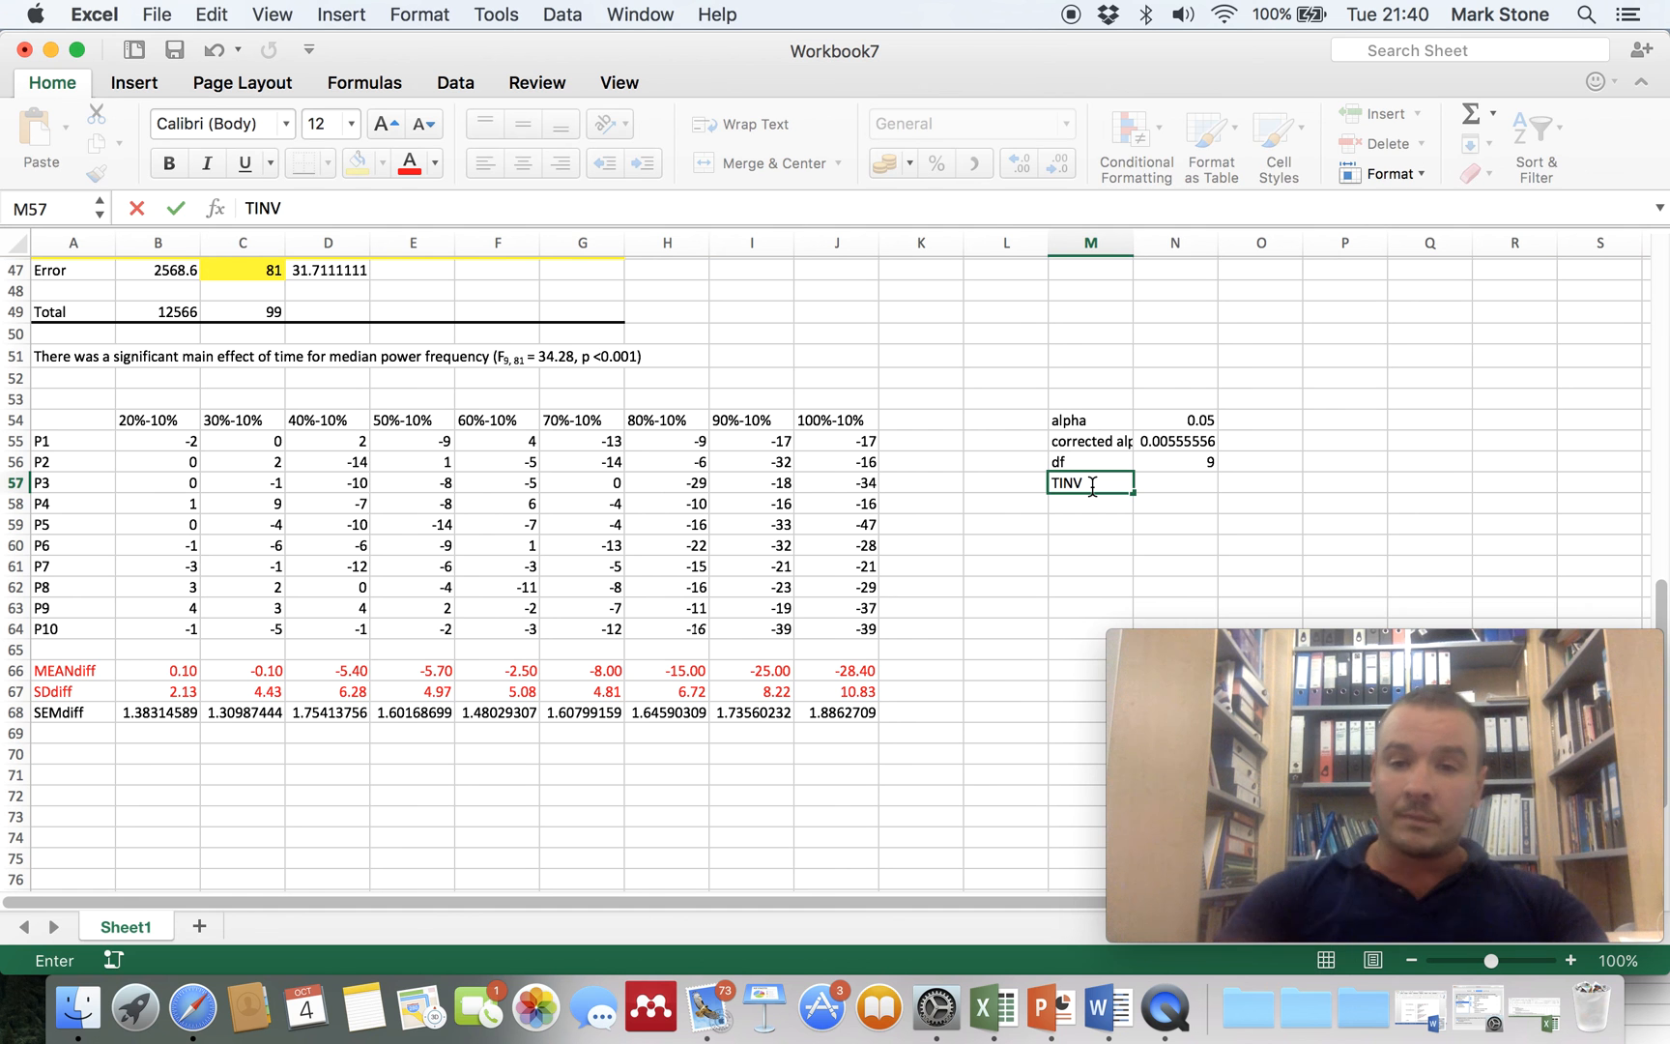
pyautogui.press('Tab')
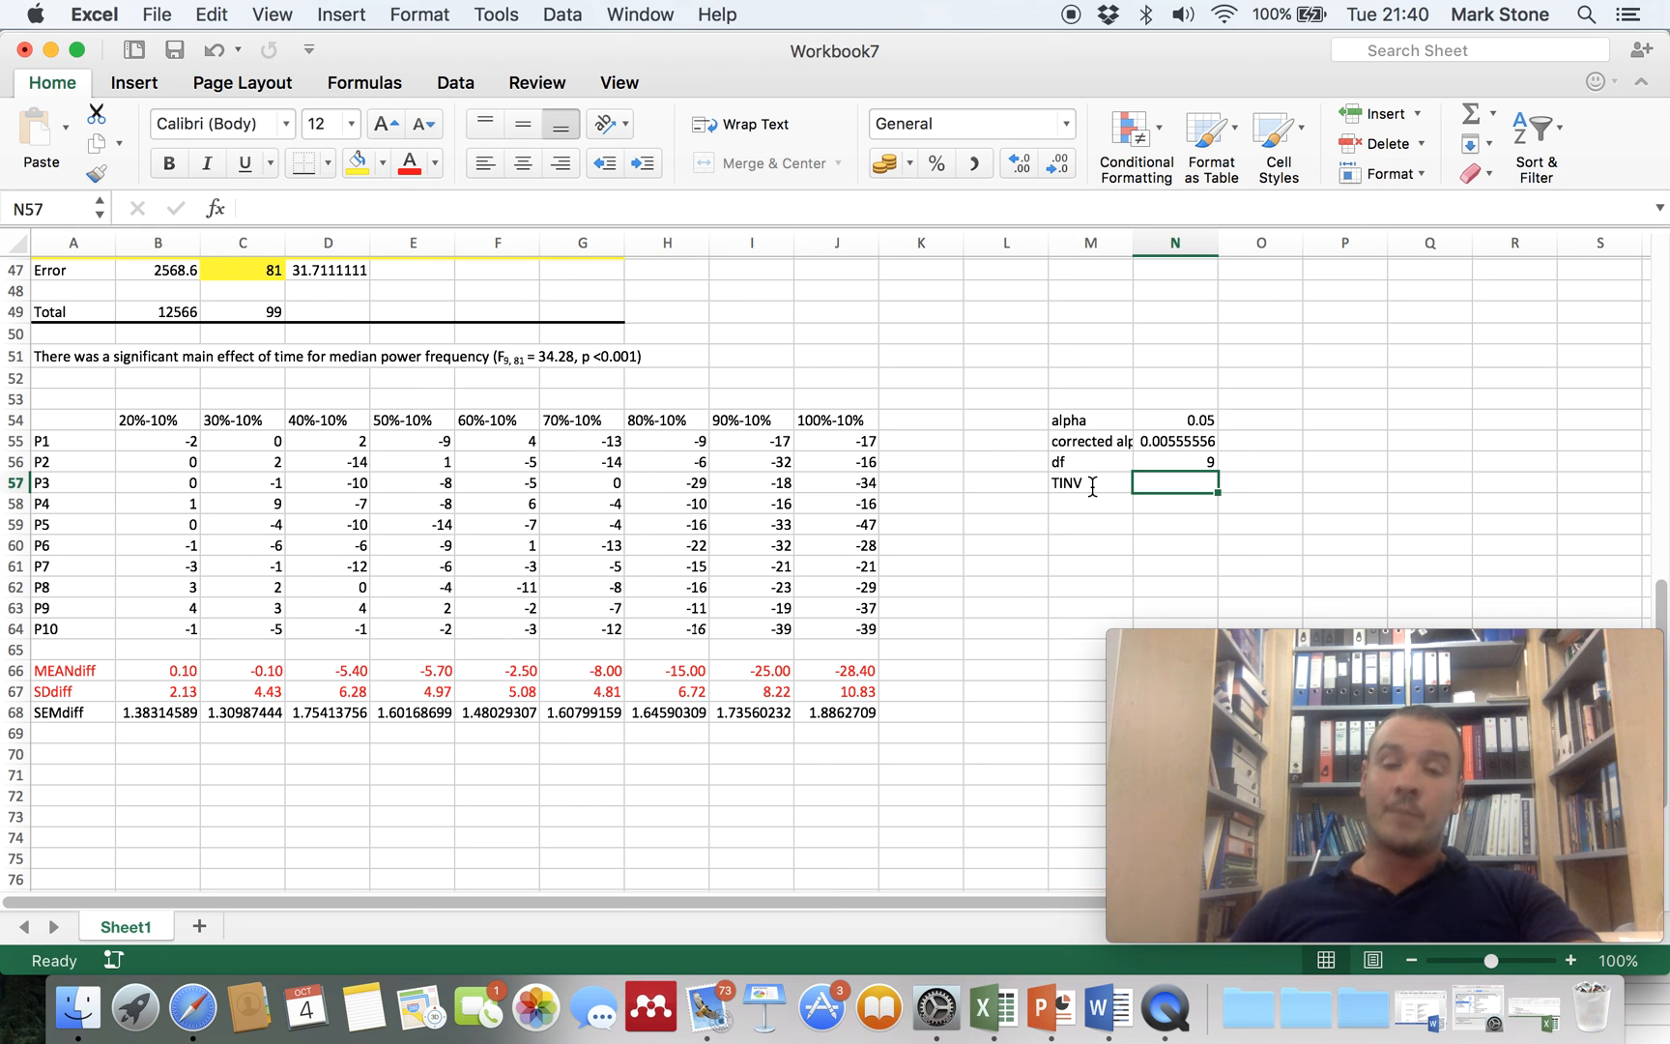
pyautogui.write('=')
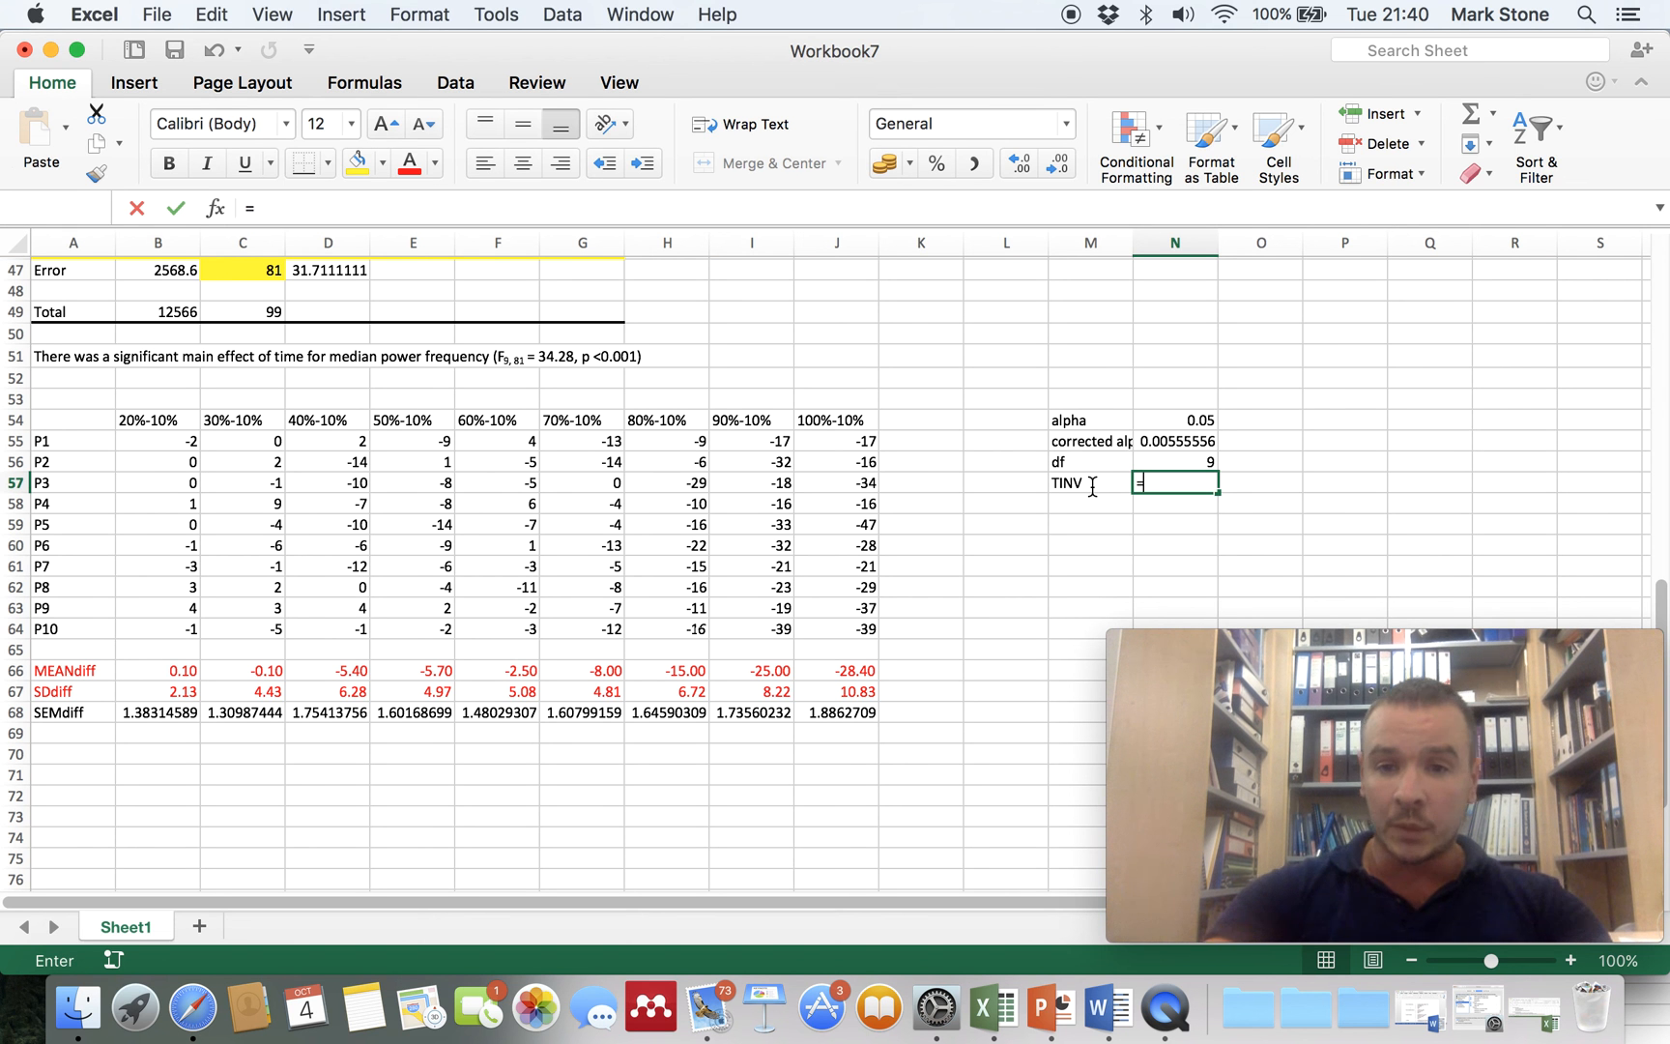
pyautogui.write('tinv(')
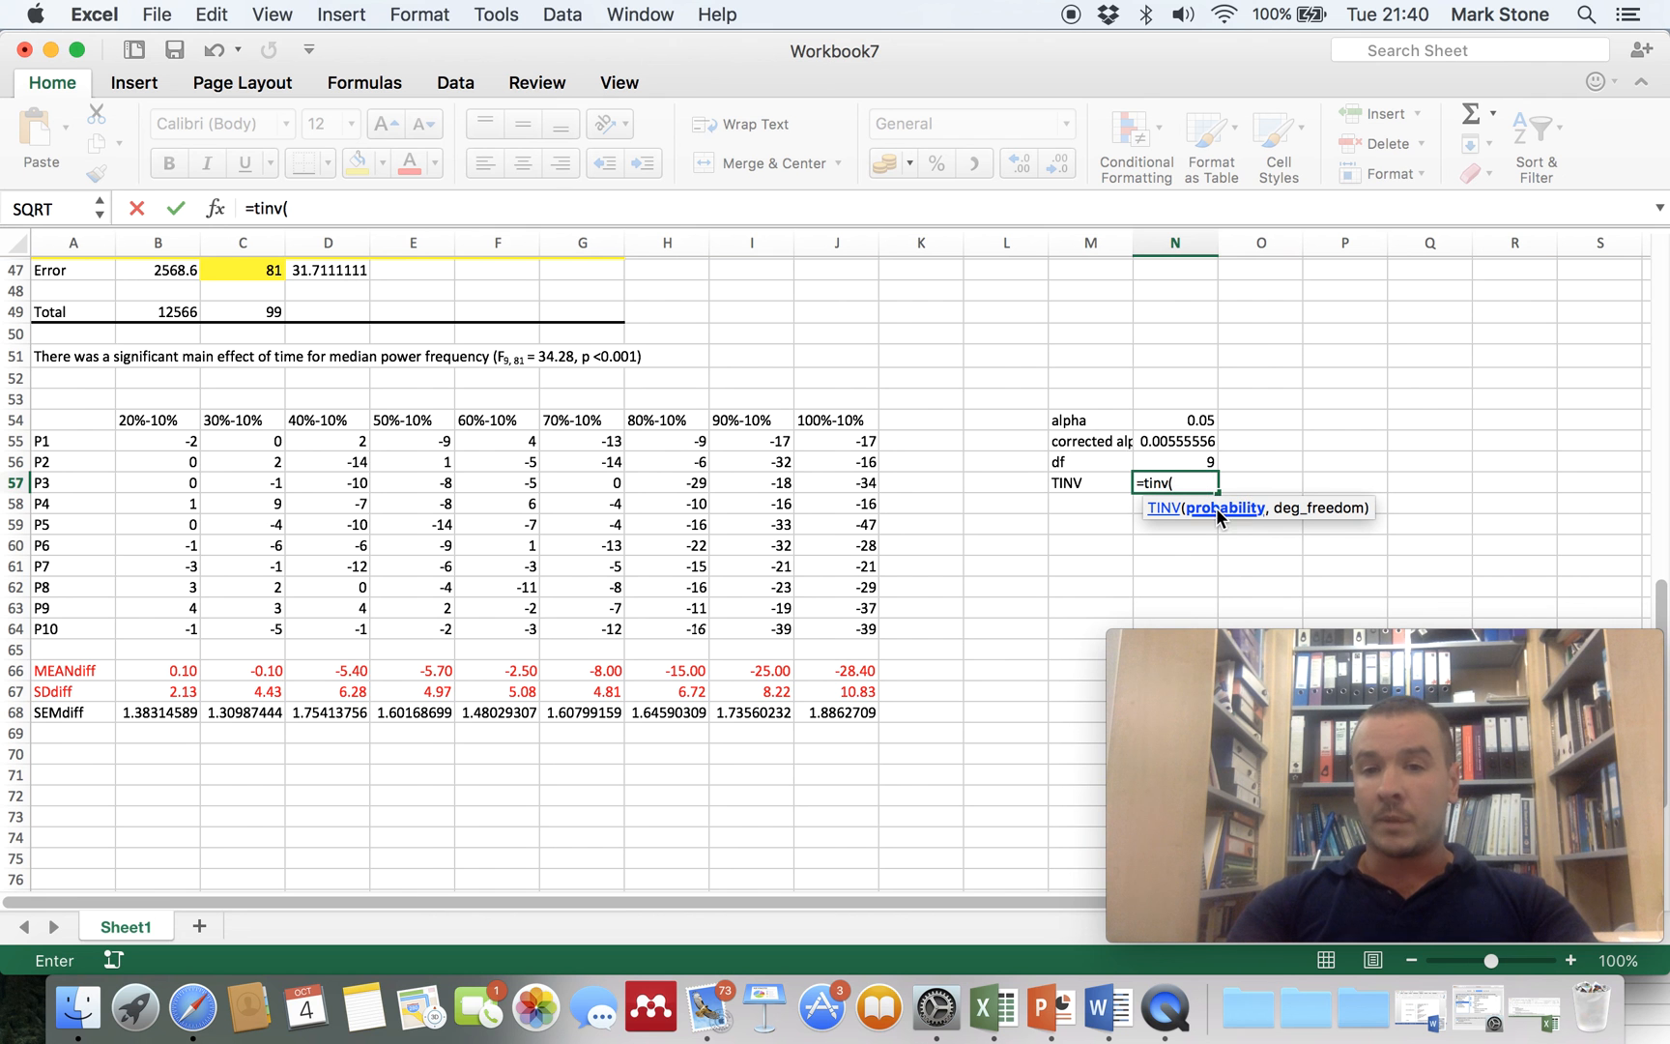
pyautogui.click(1189, 443)
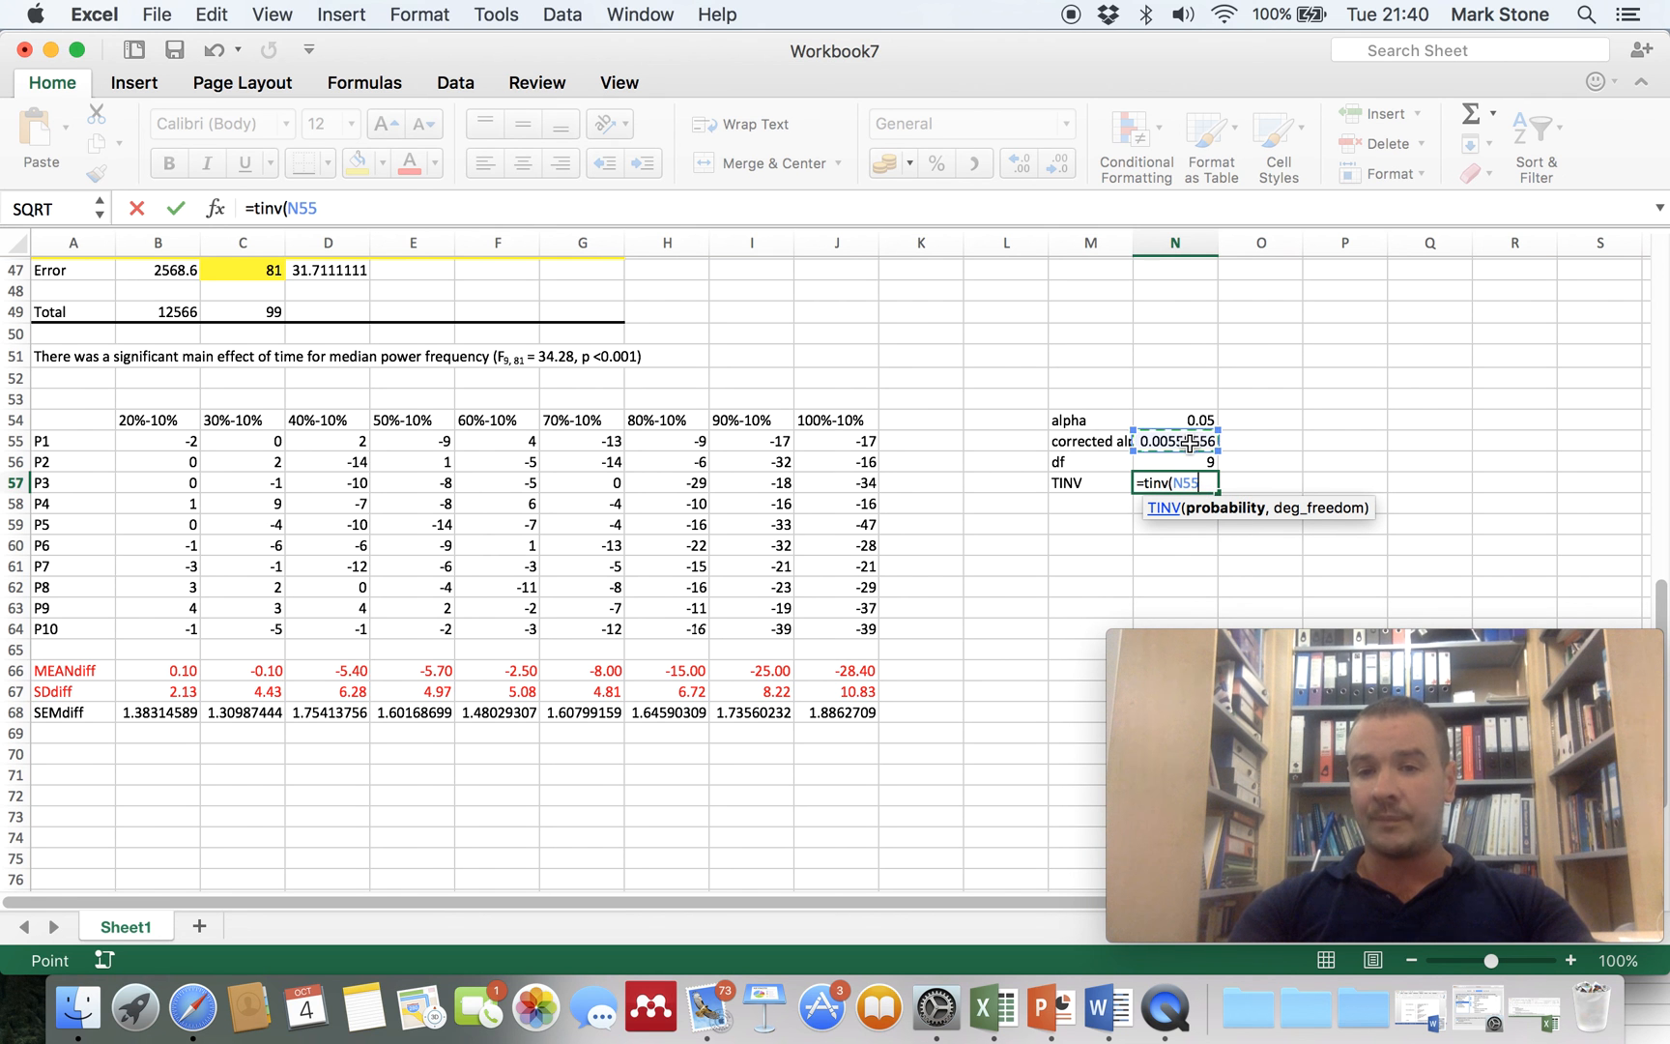
pyautogui.write(',')
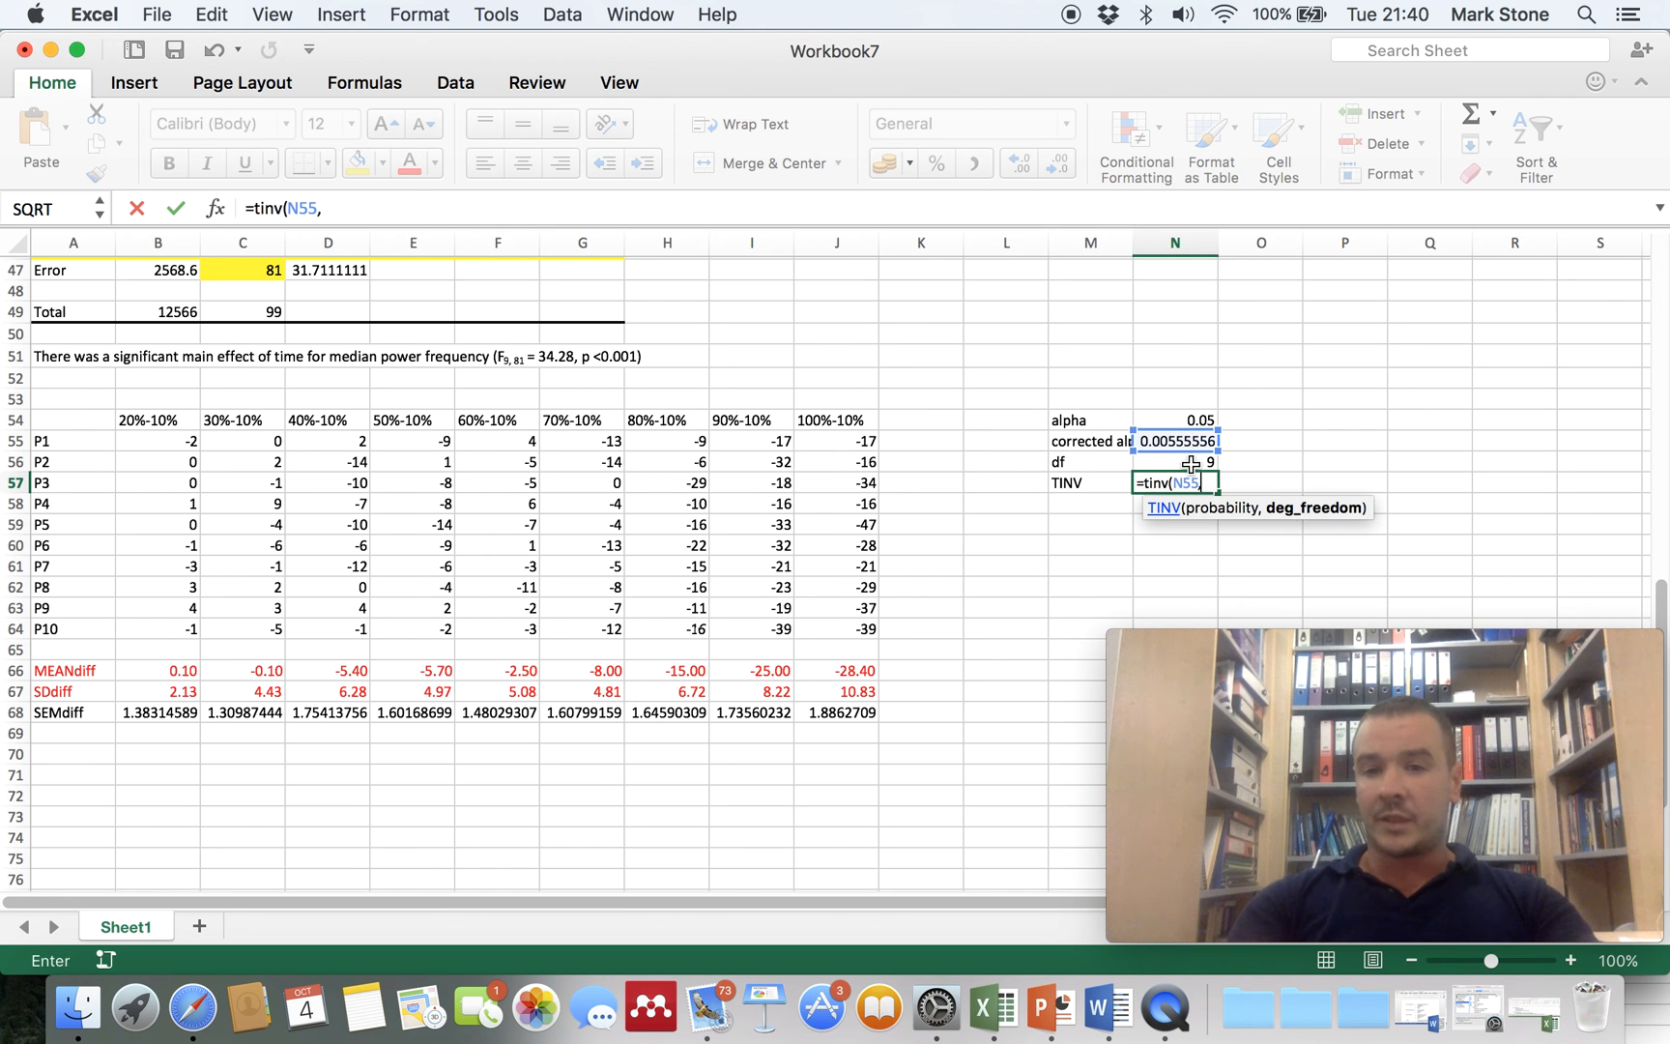
pyautogui.click(1178, 463)
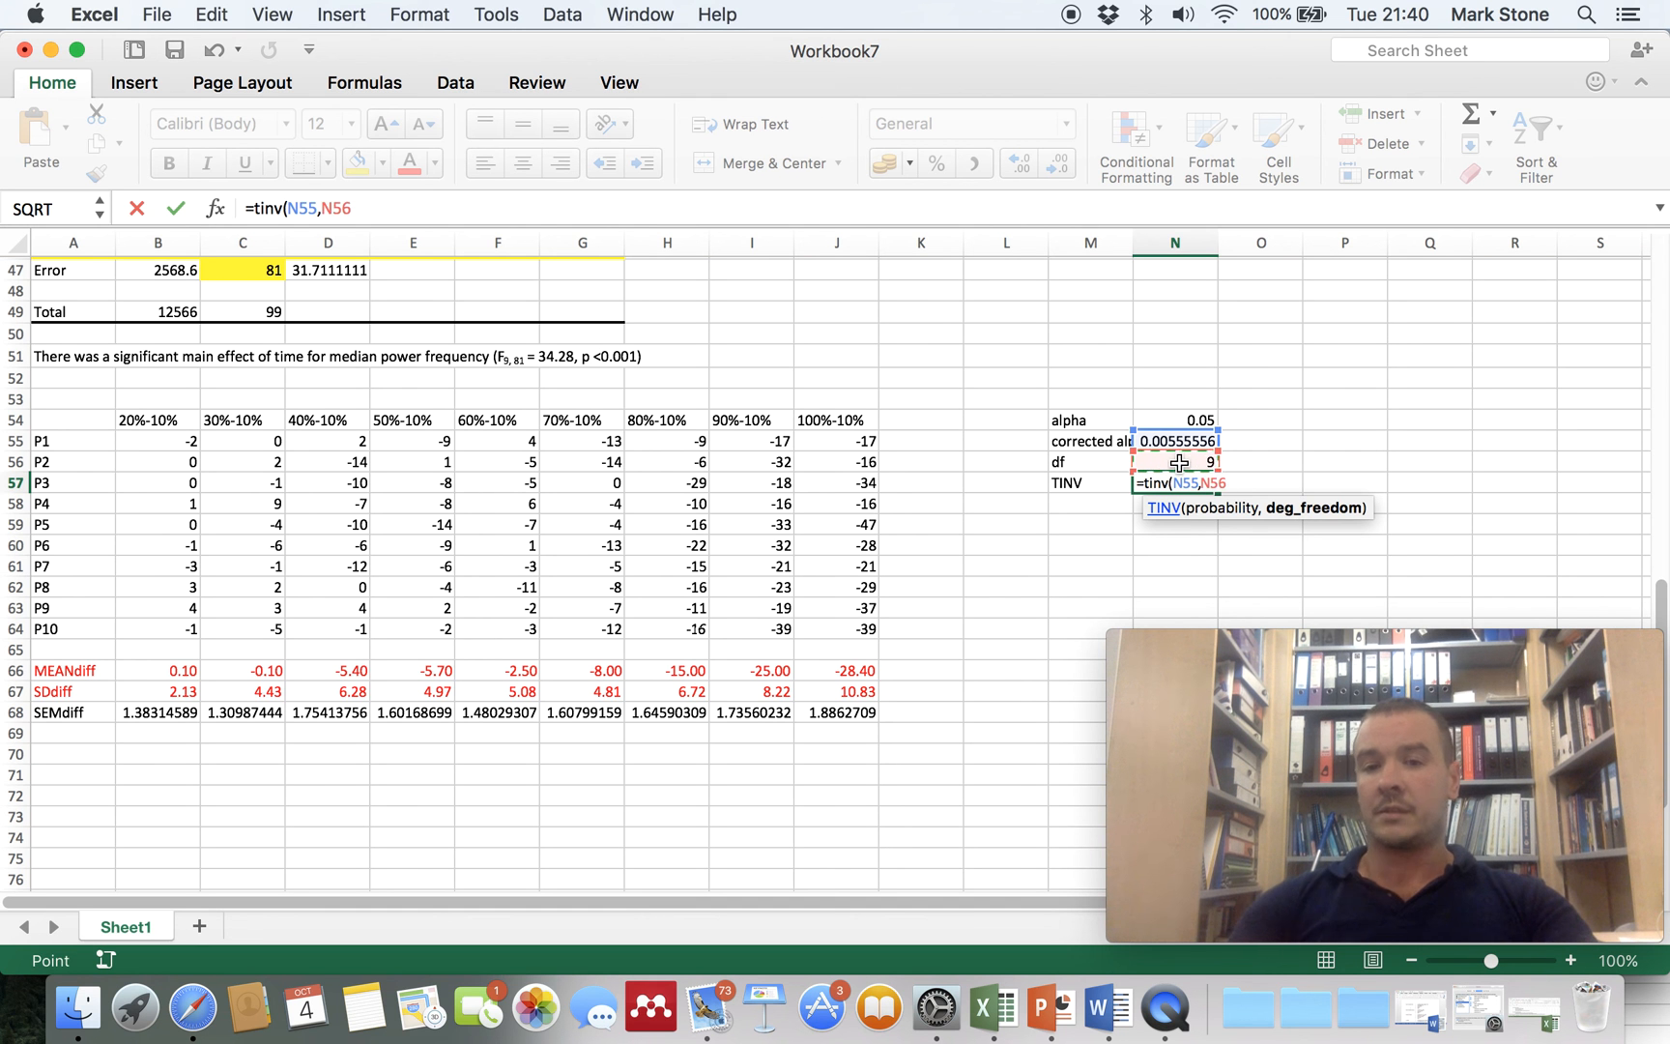
pyautogui.write(')')
pyautogui.press('Return')
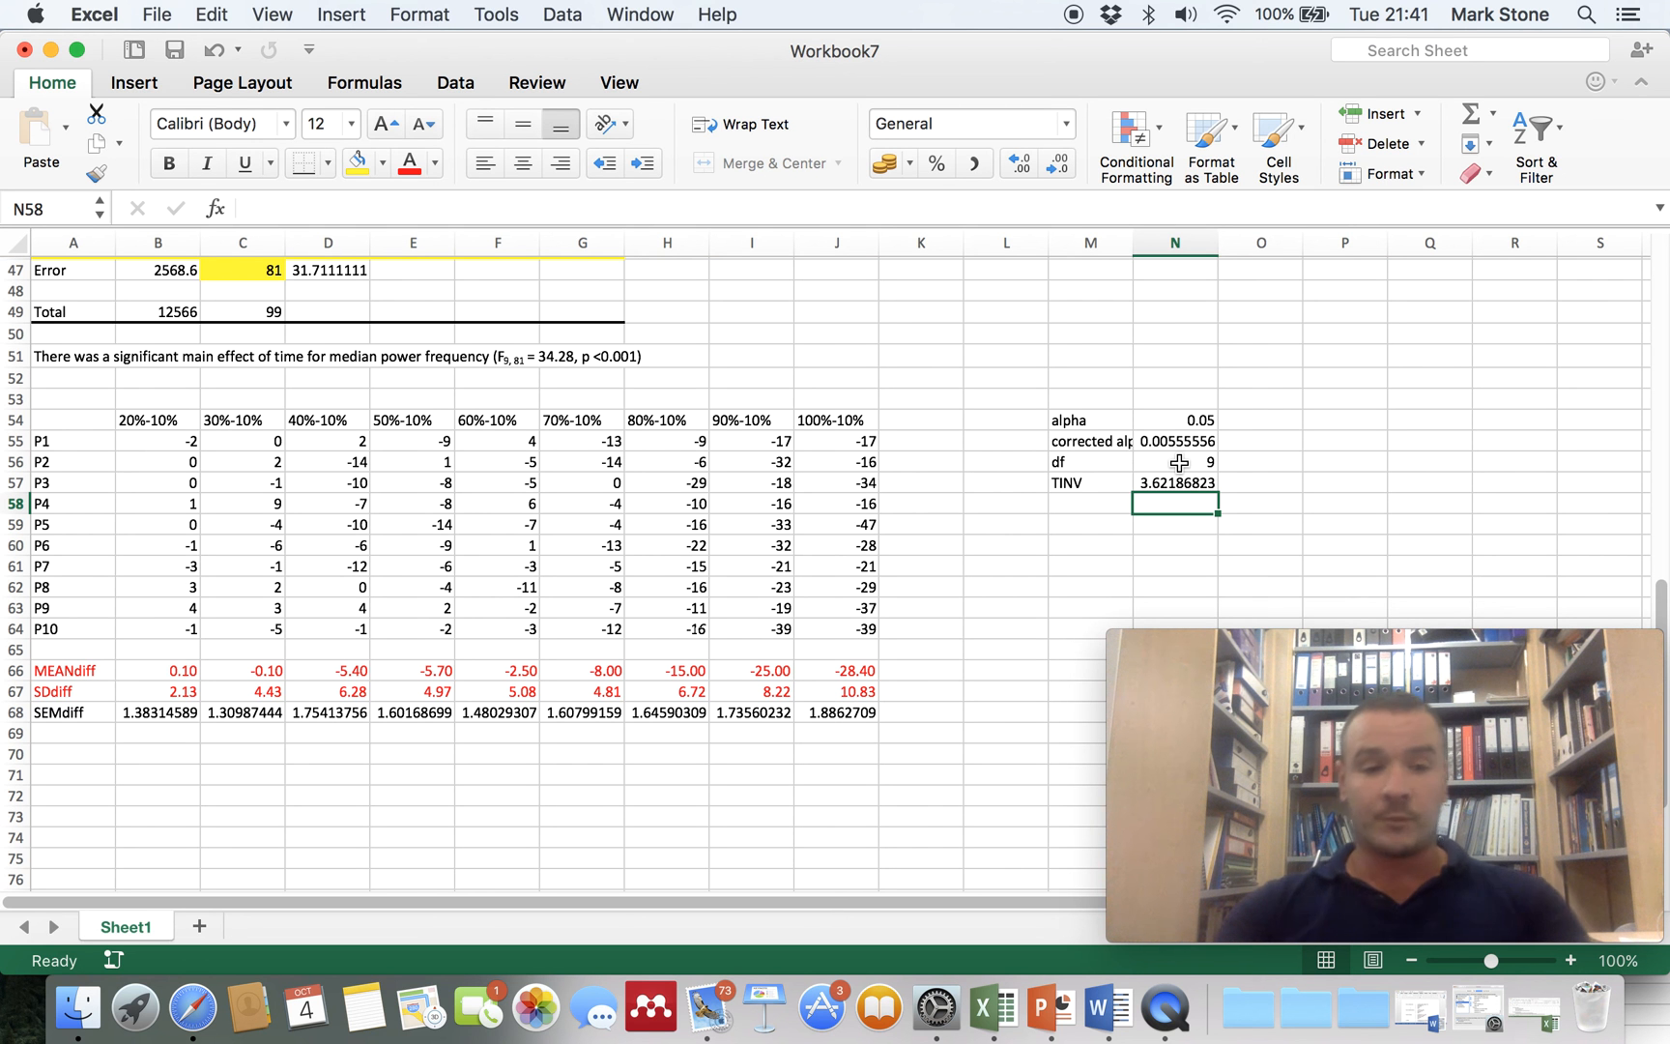
# - Enter the label Confidence Level in A69 and calculate it in B69 by multiplying the SEMdiff in B68 by the TINV in N57
pyautogui.click(69, 725)
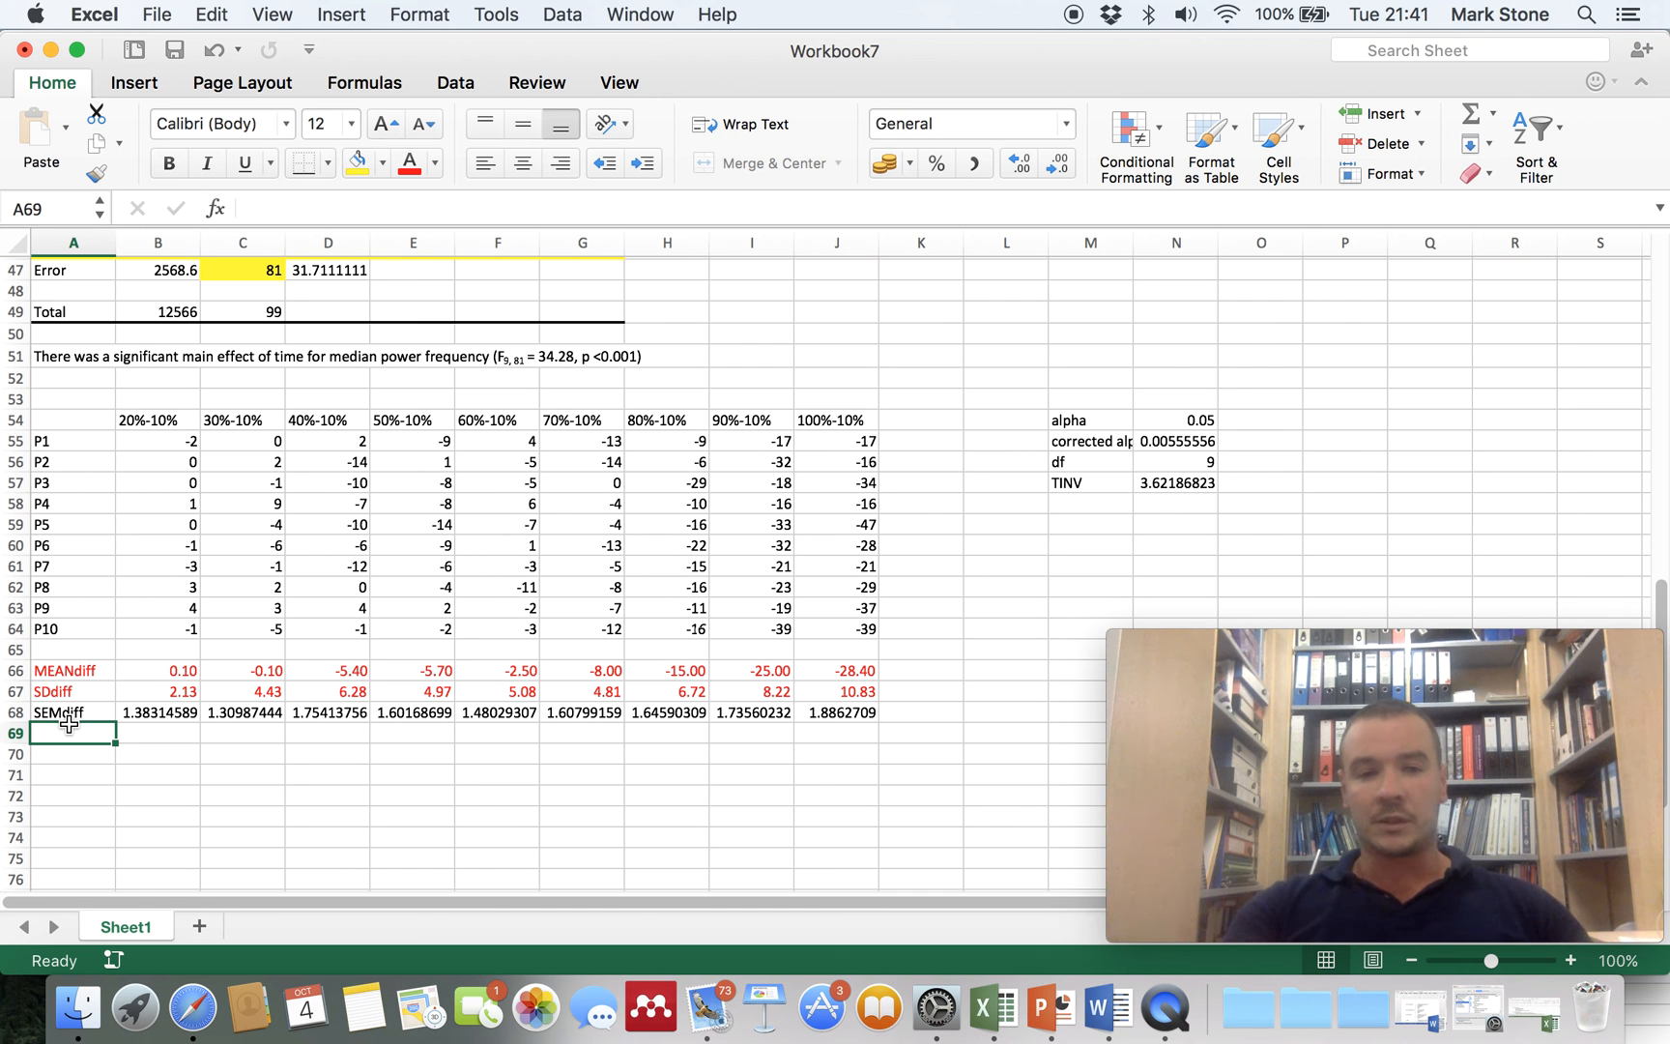
pyautogui.write('C')
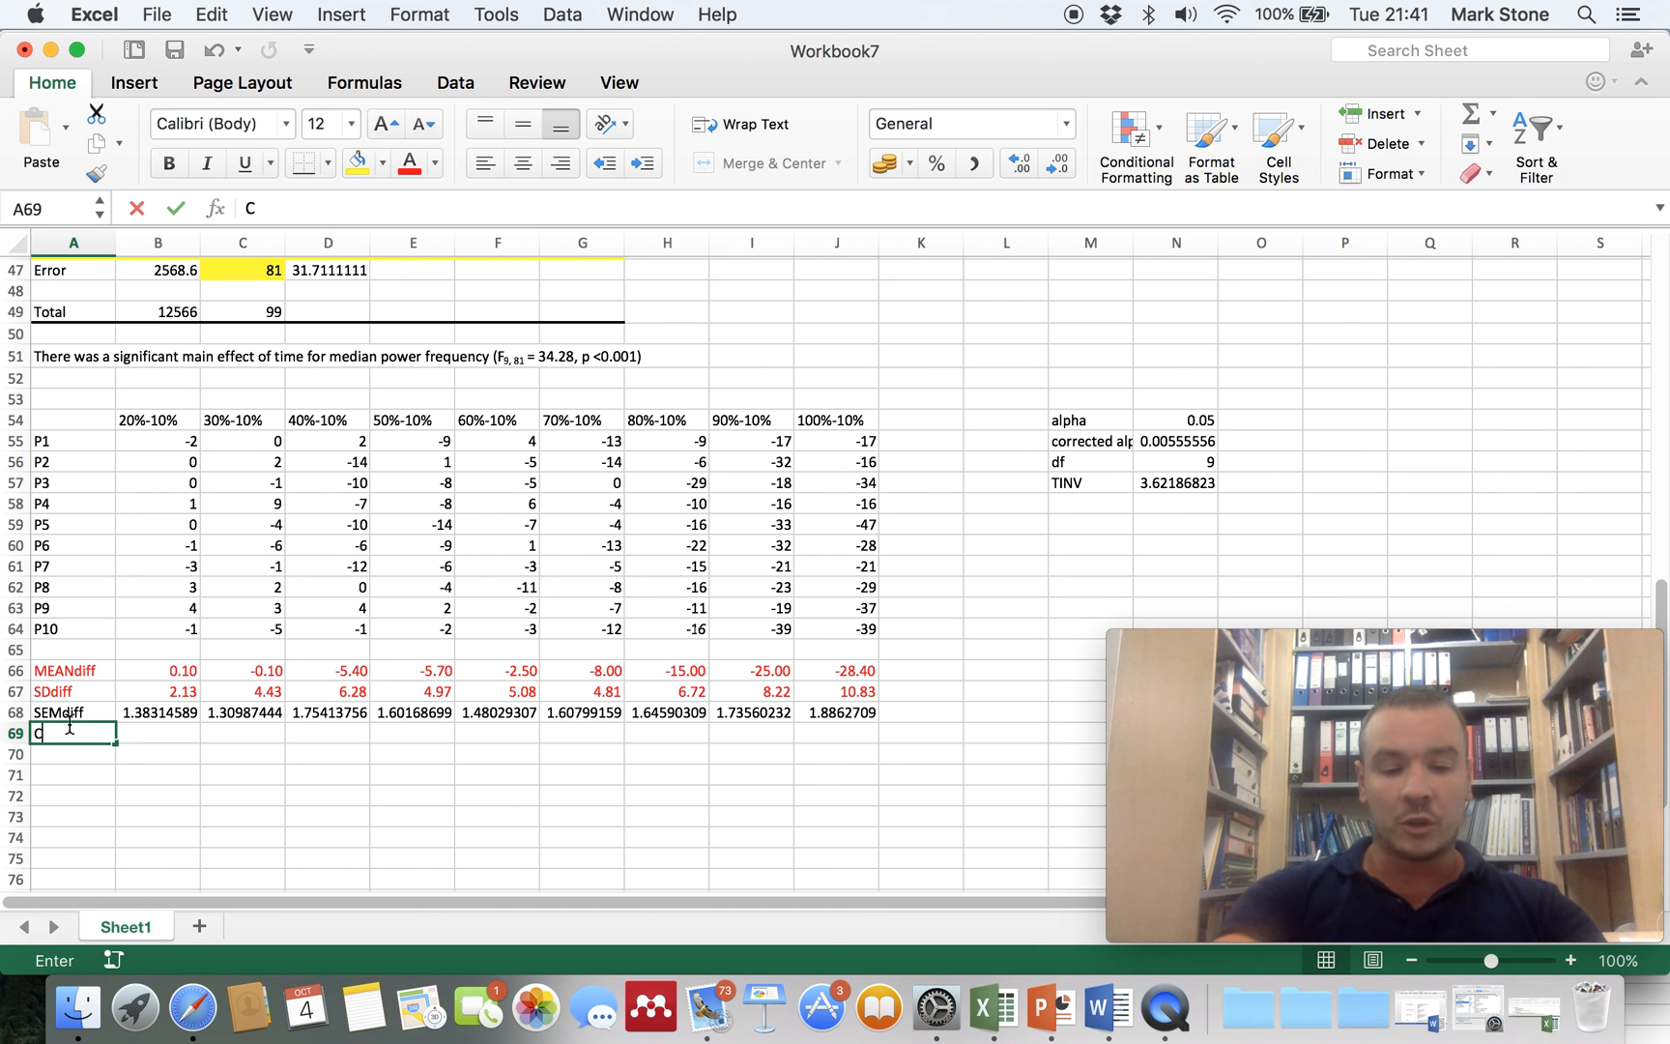
pyautogui.write('onfidenc')
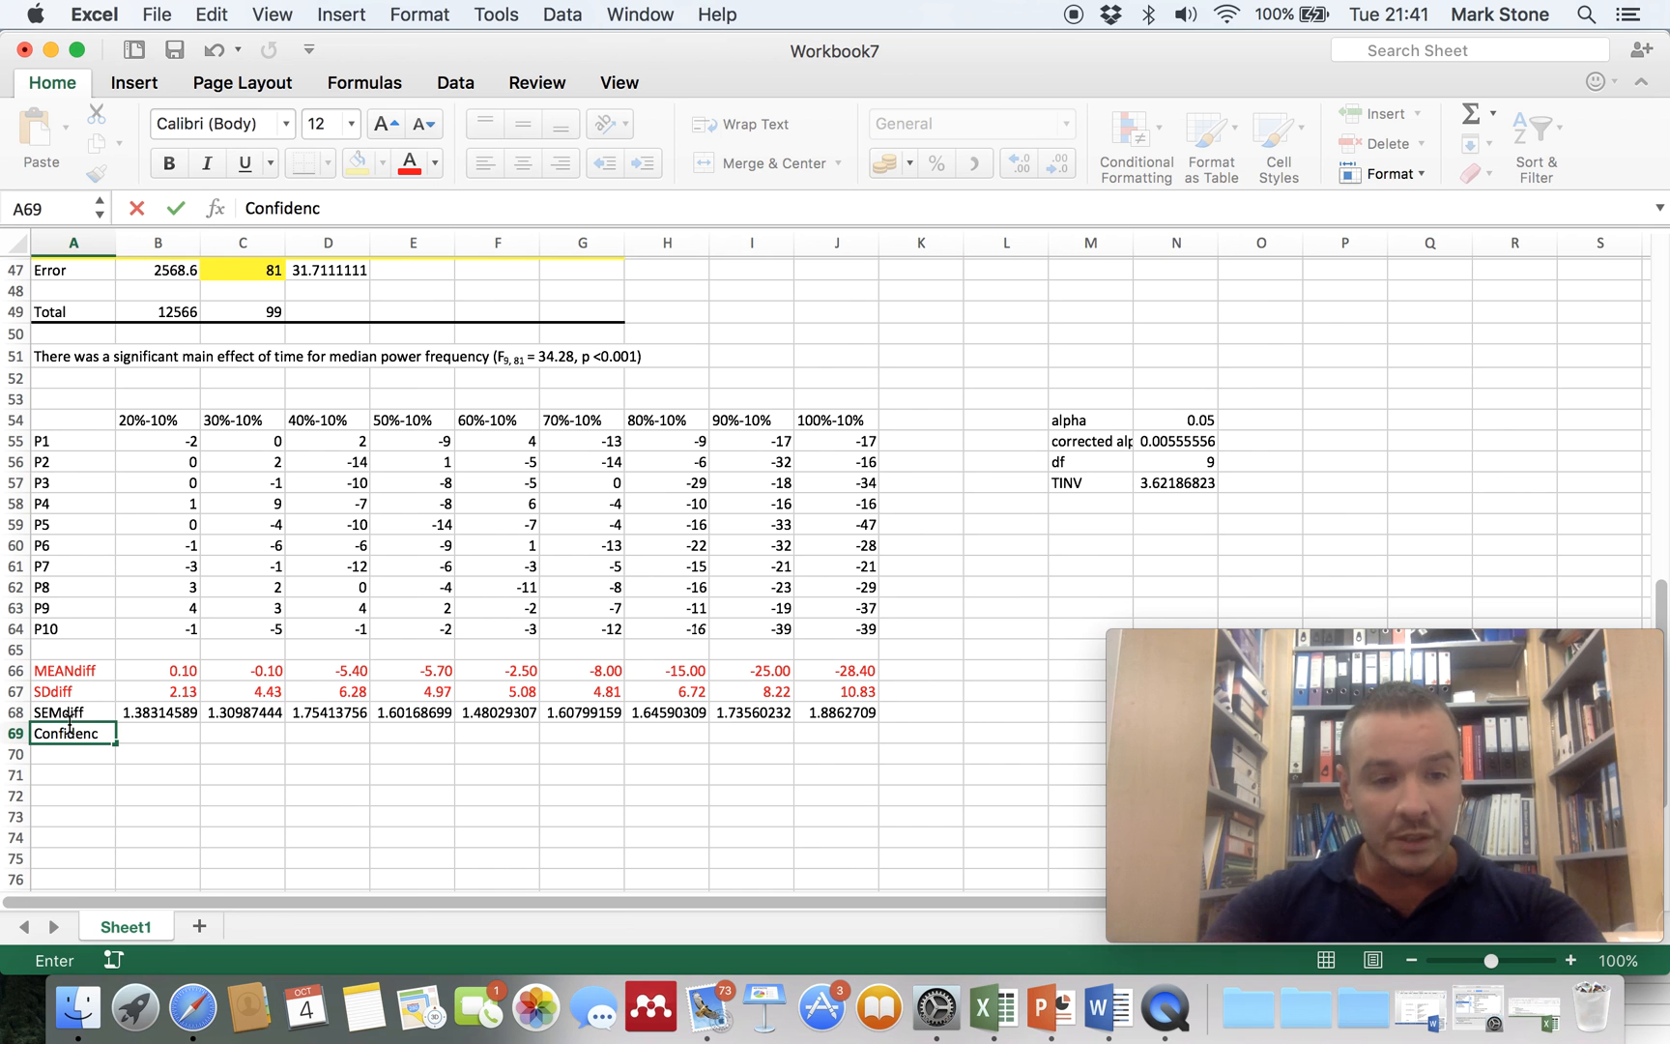
pyautogui.write('e Level')
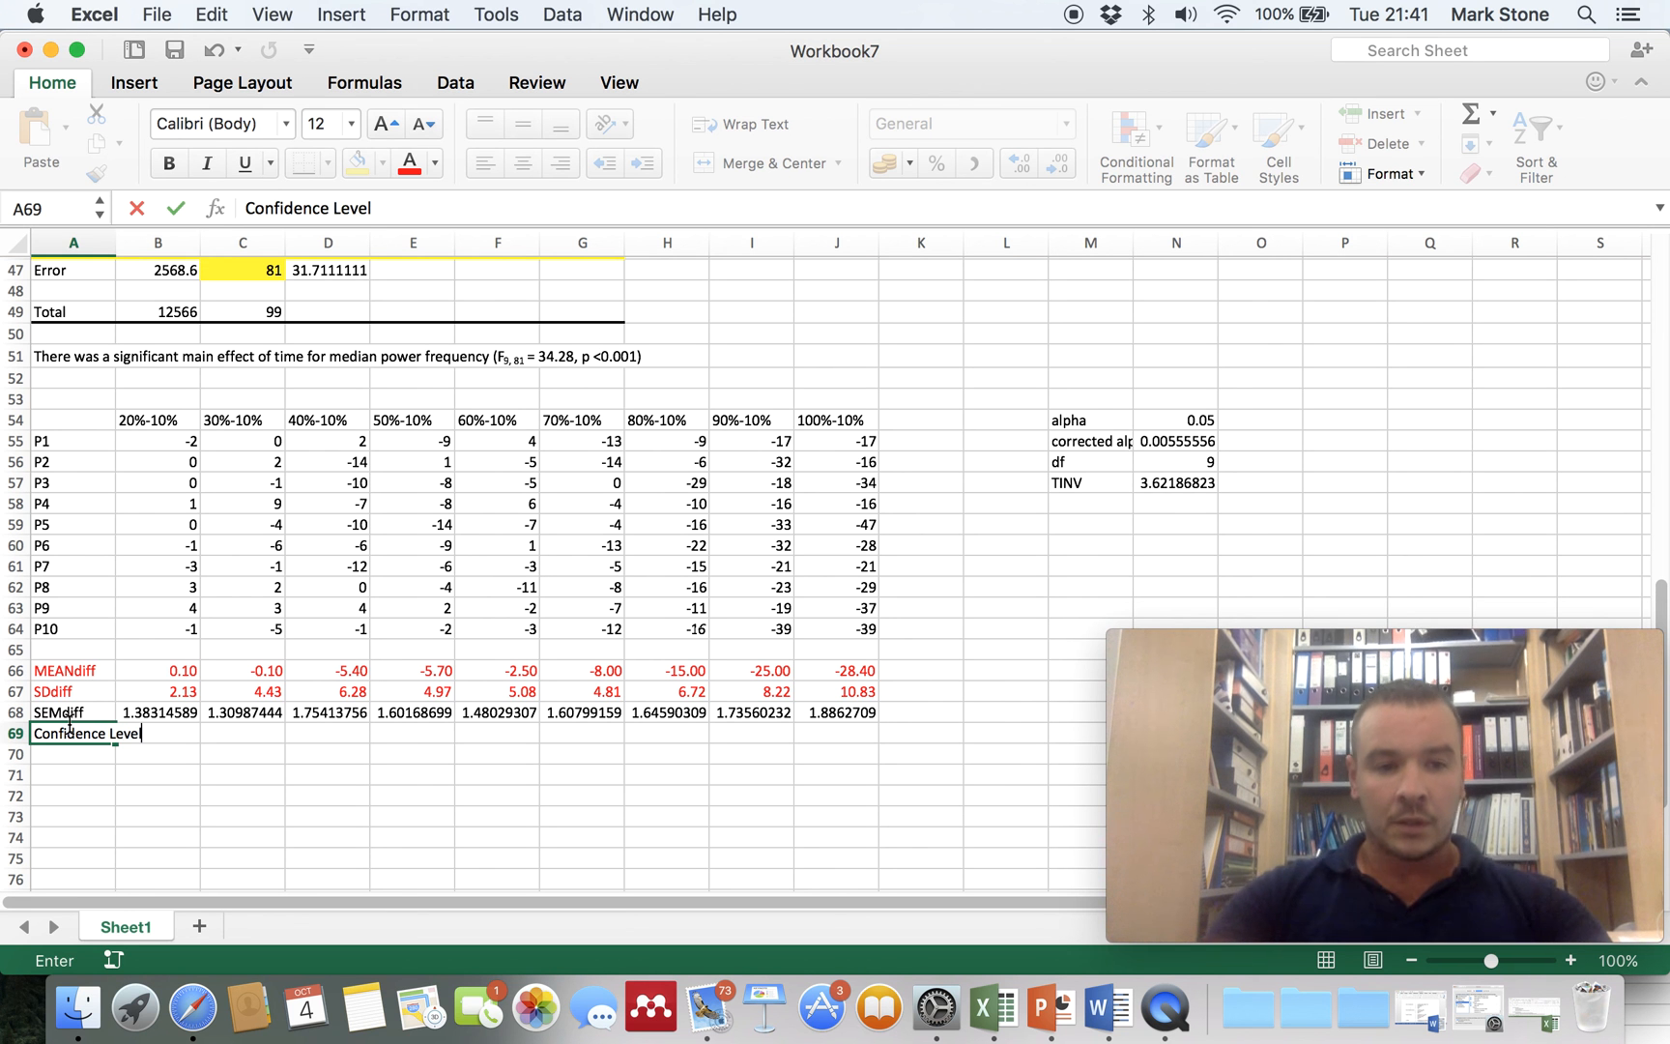
pyautogui.press('Tab')
pyautogui.write('=')
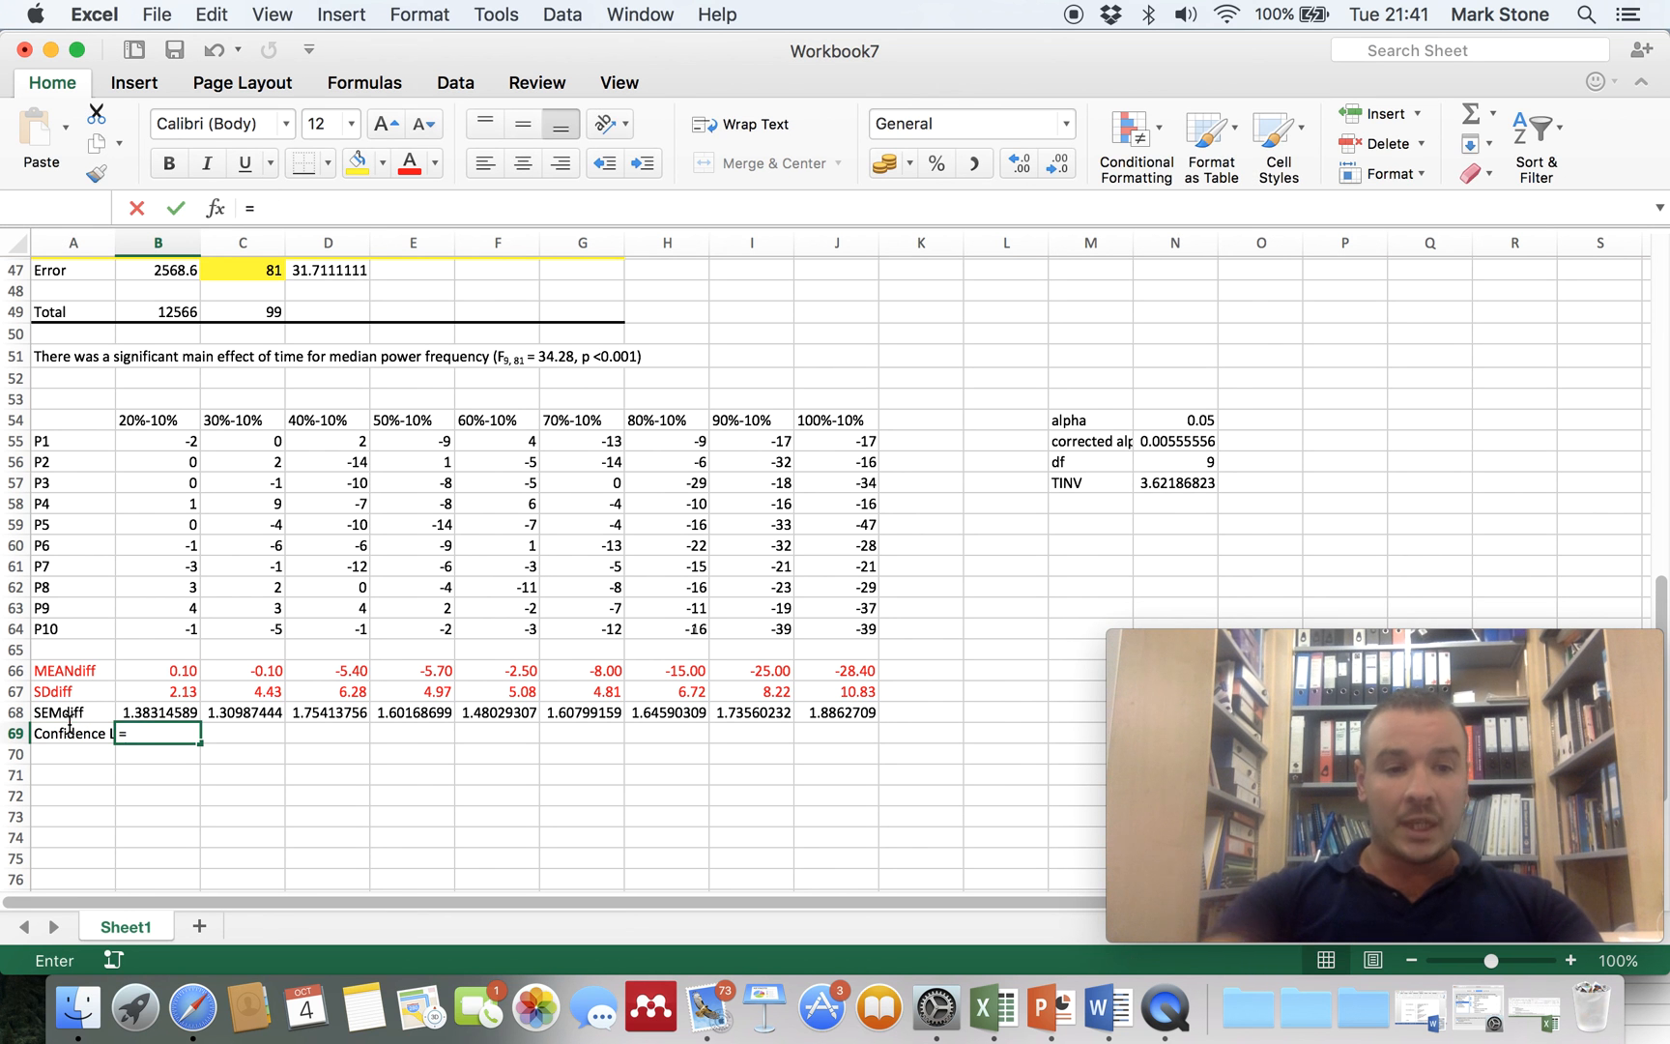
pyautogui.click(136, 712)
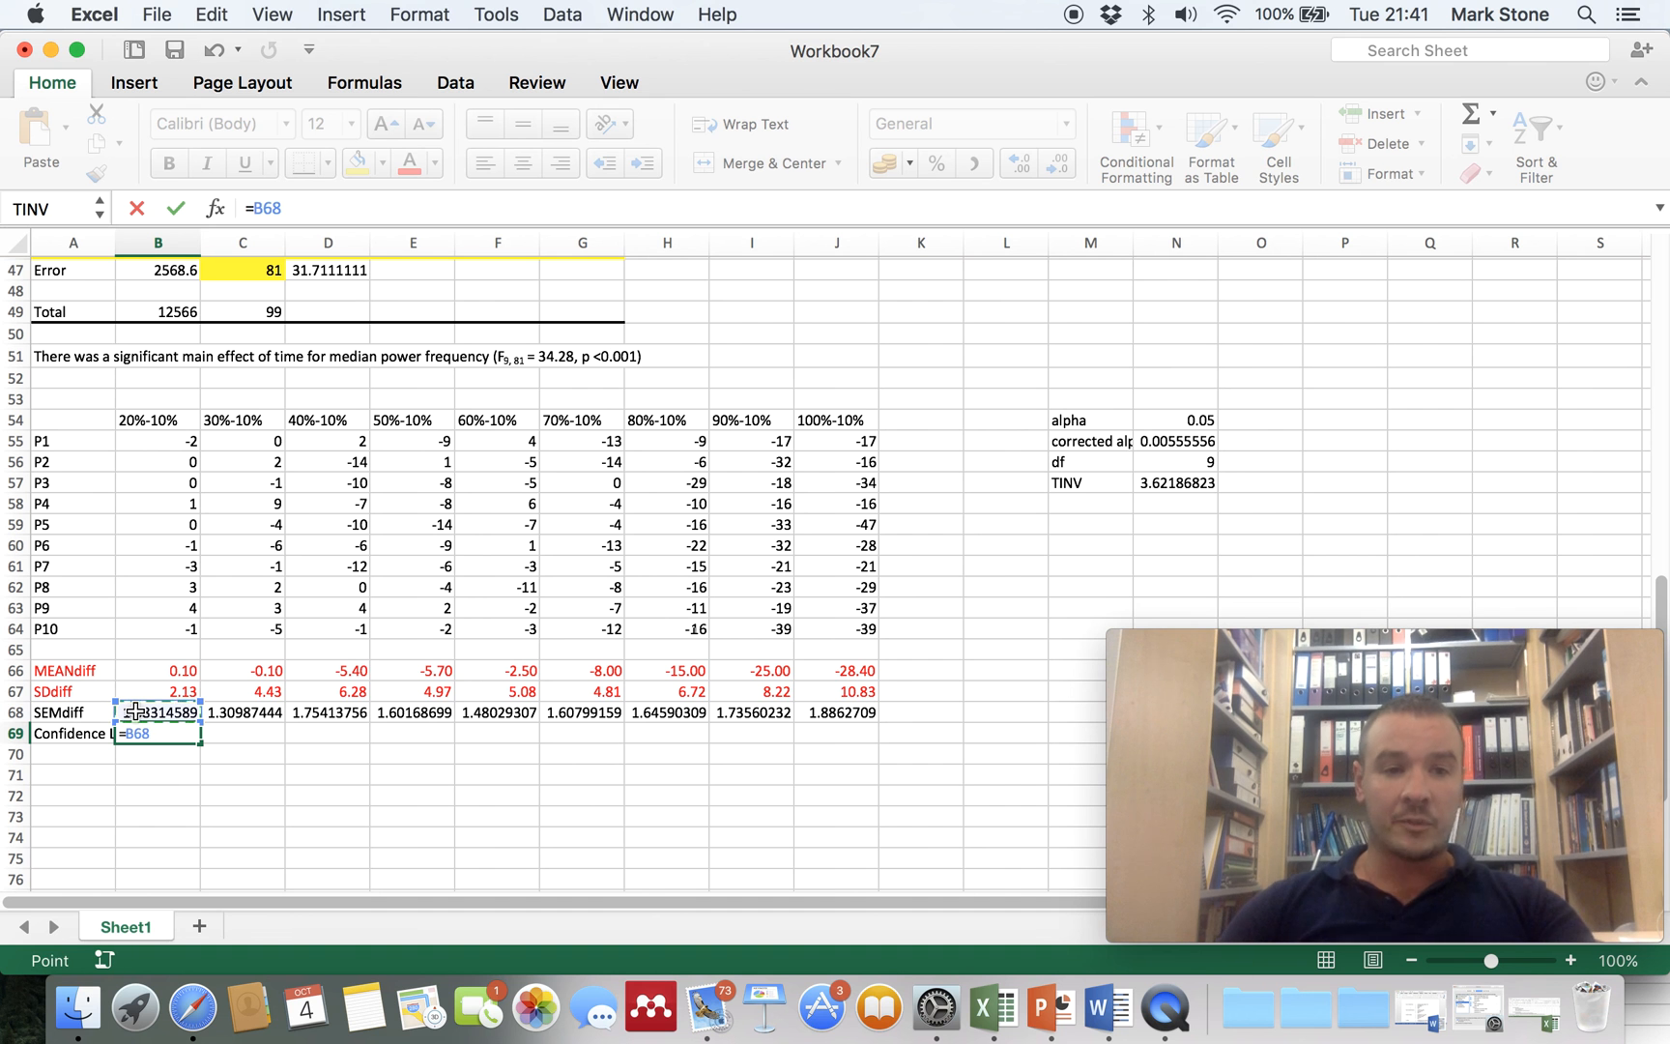
pyautogui.write('*')
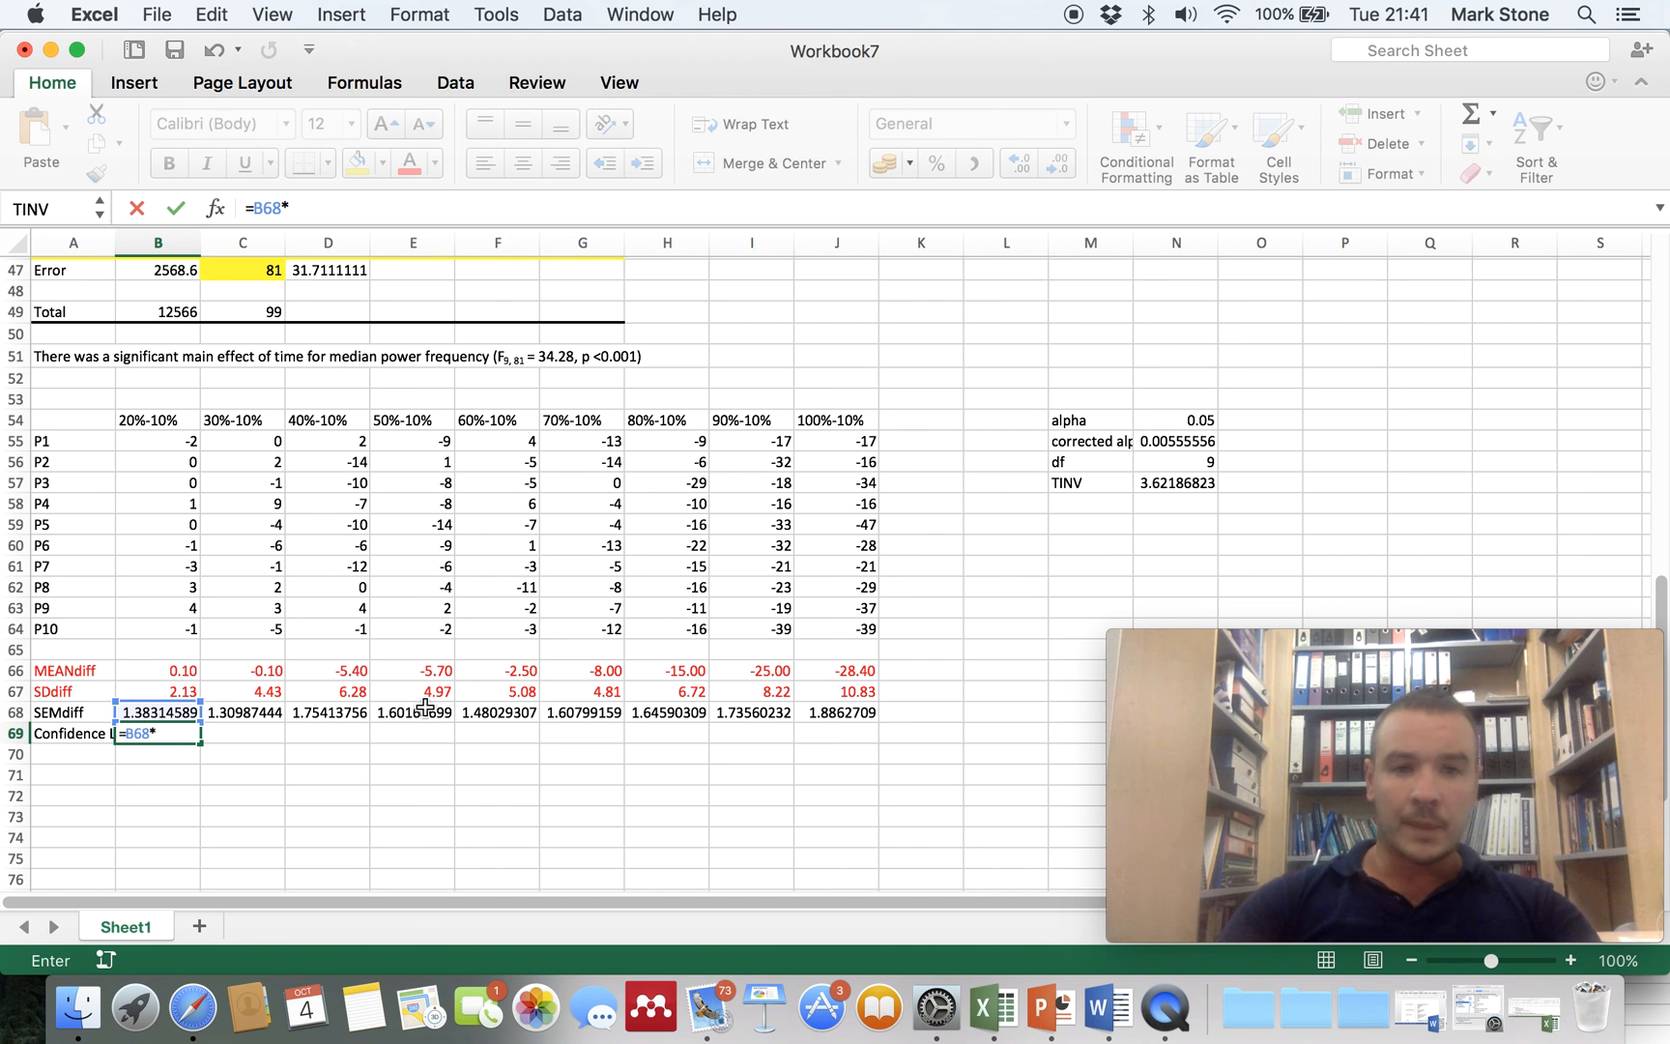
pyautogui.click(1165, 481)
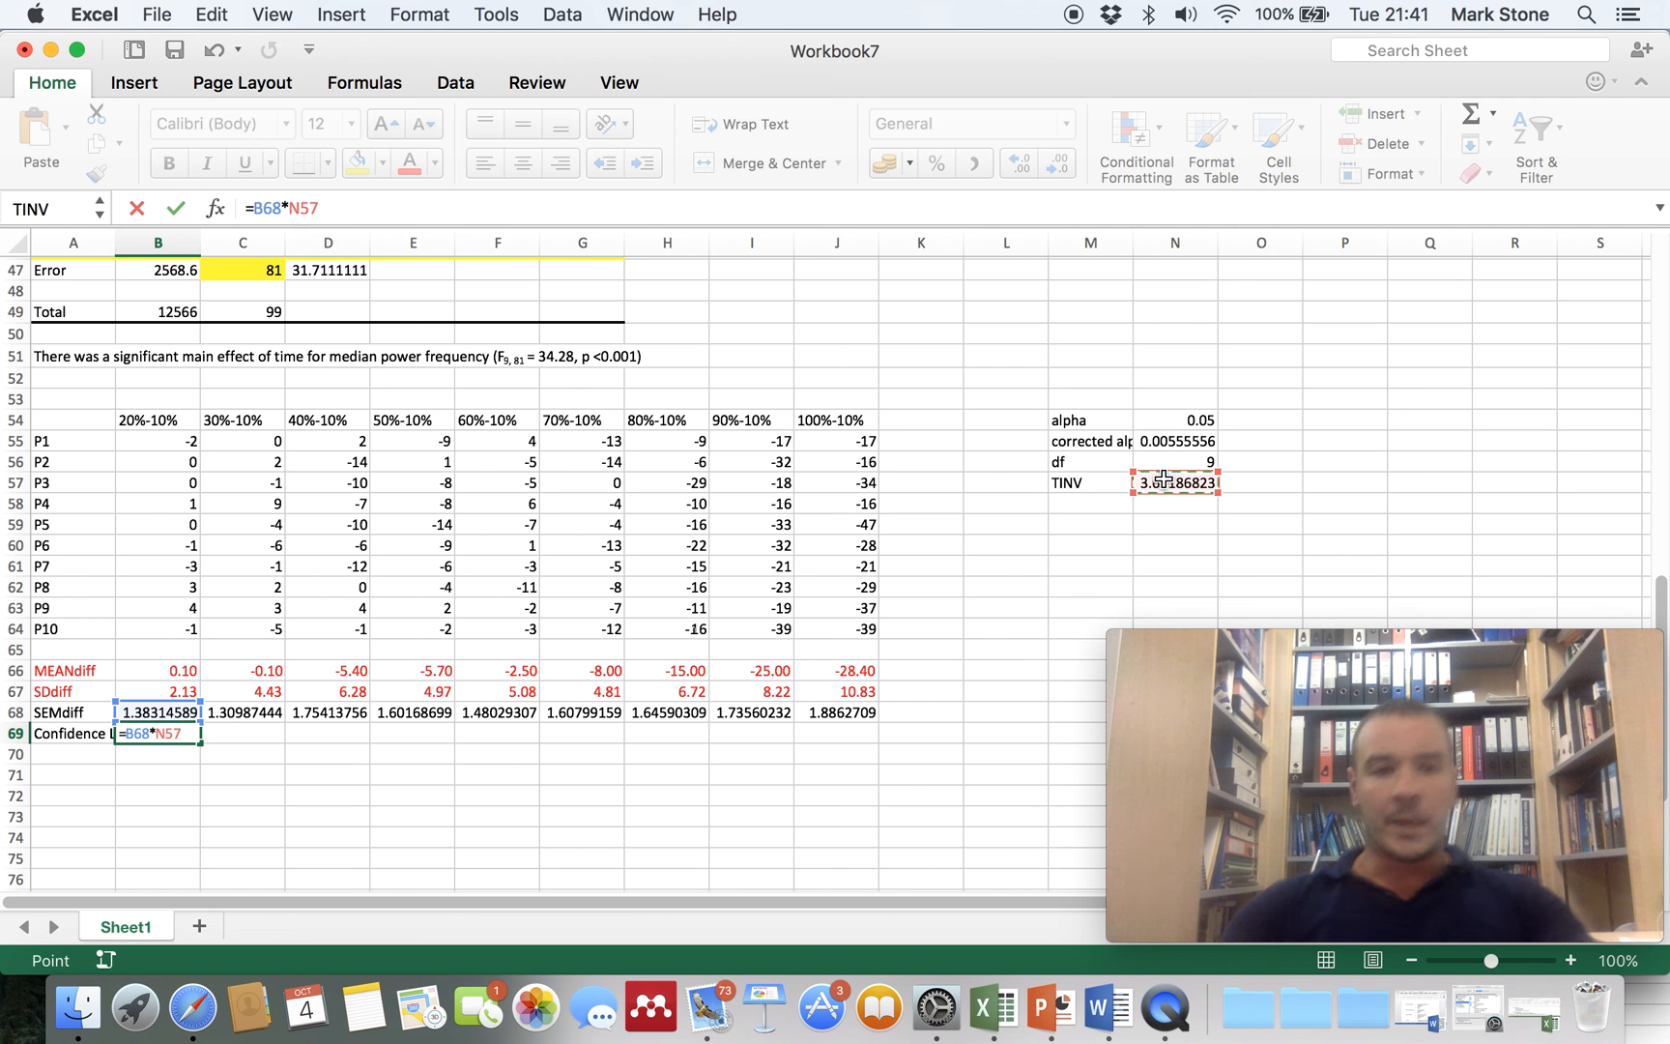
pyautogui.click(175, 207)
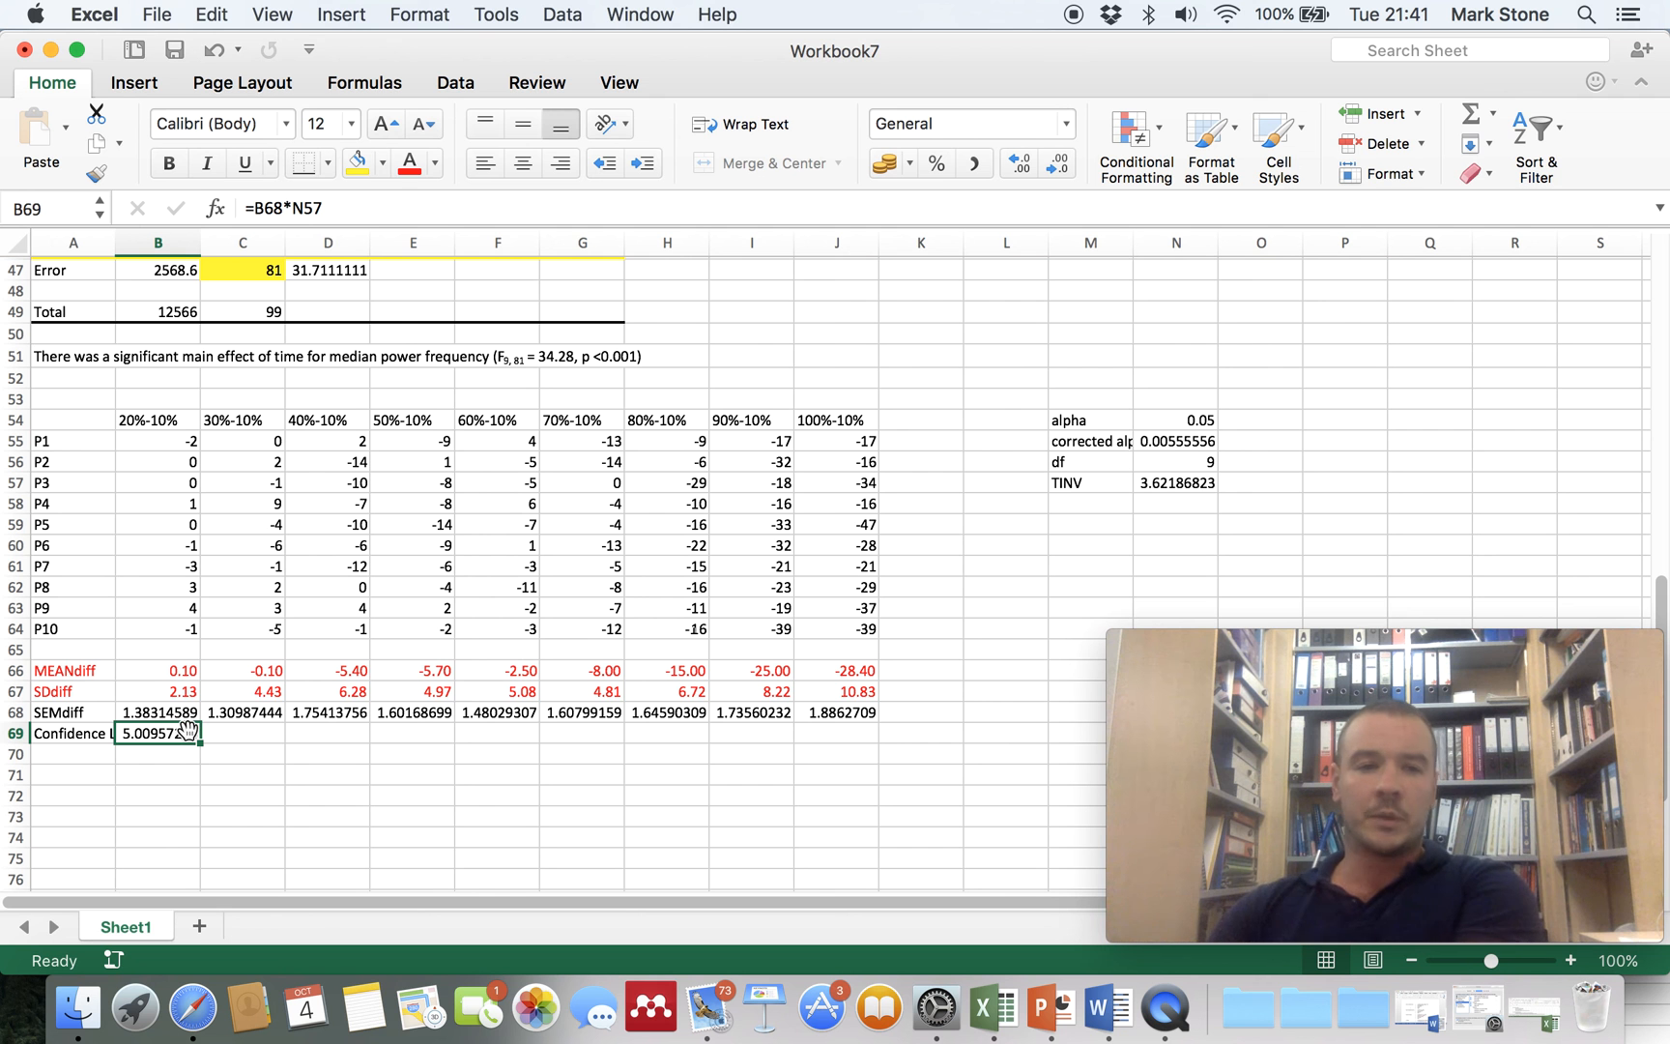
# - Make the TINV reference in B69 absolute as $N$57 and fill the formula across to J69
pyautogui.click(312, 208)
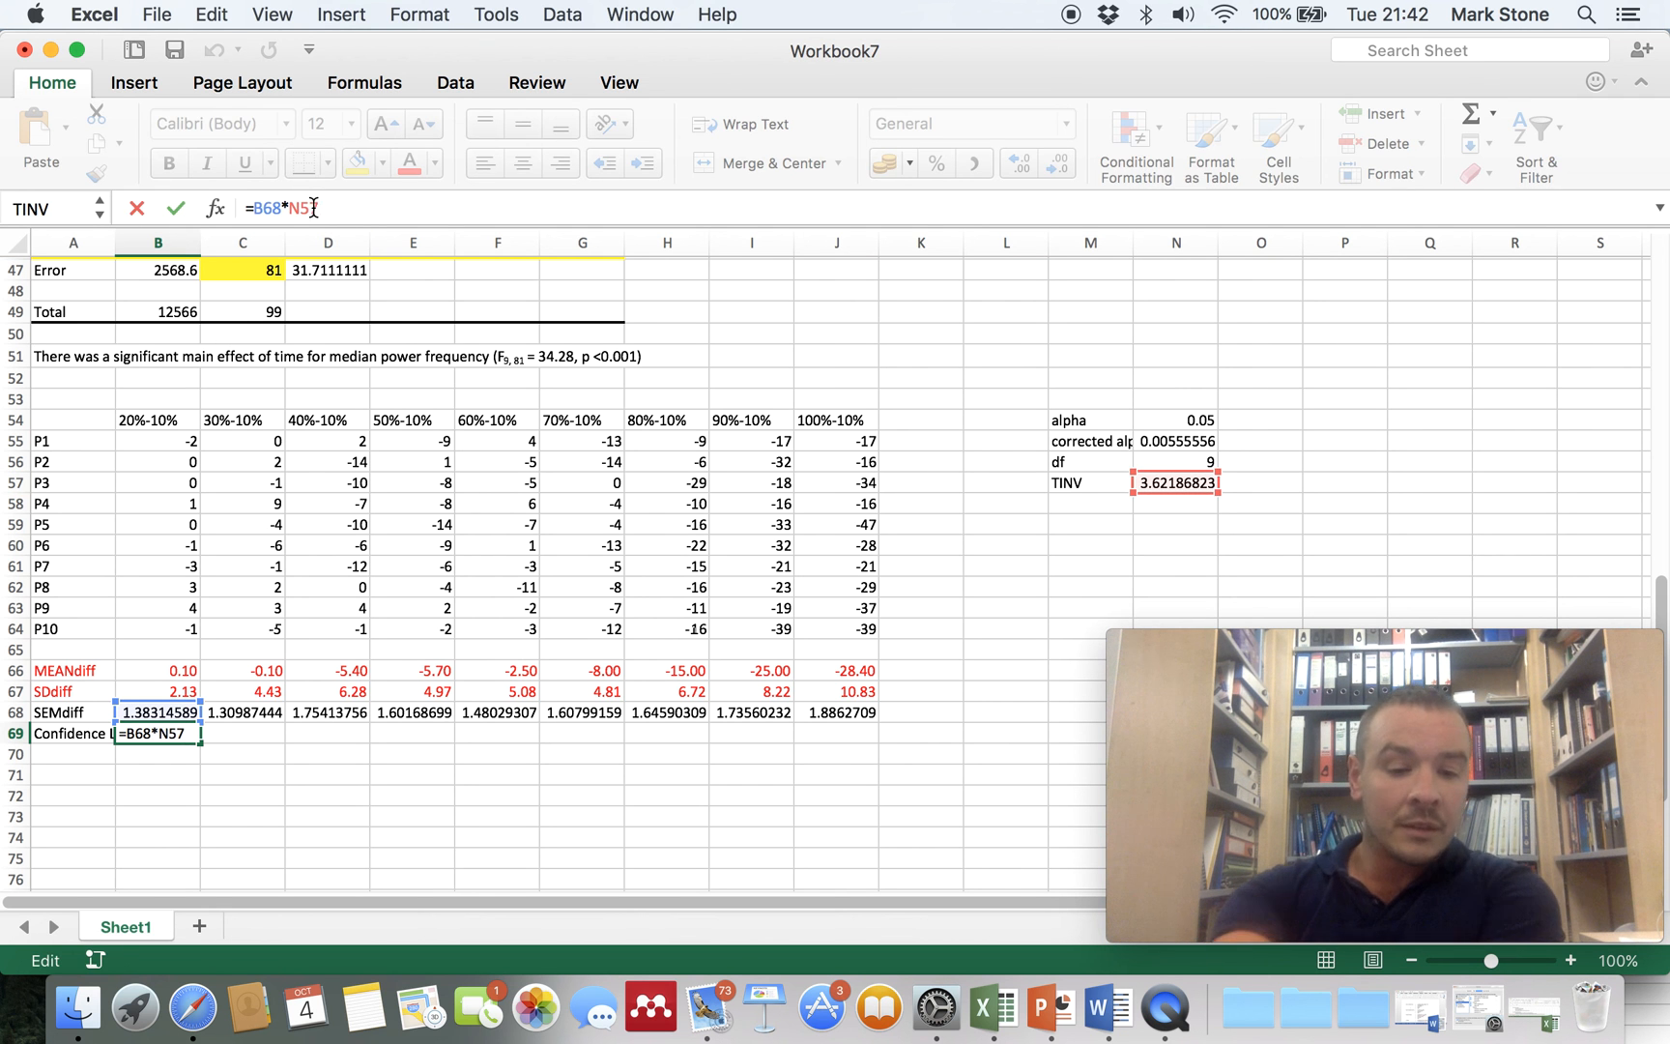
pyautogui.doubleClick(307, 207)
pyautogui.press('F4')
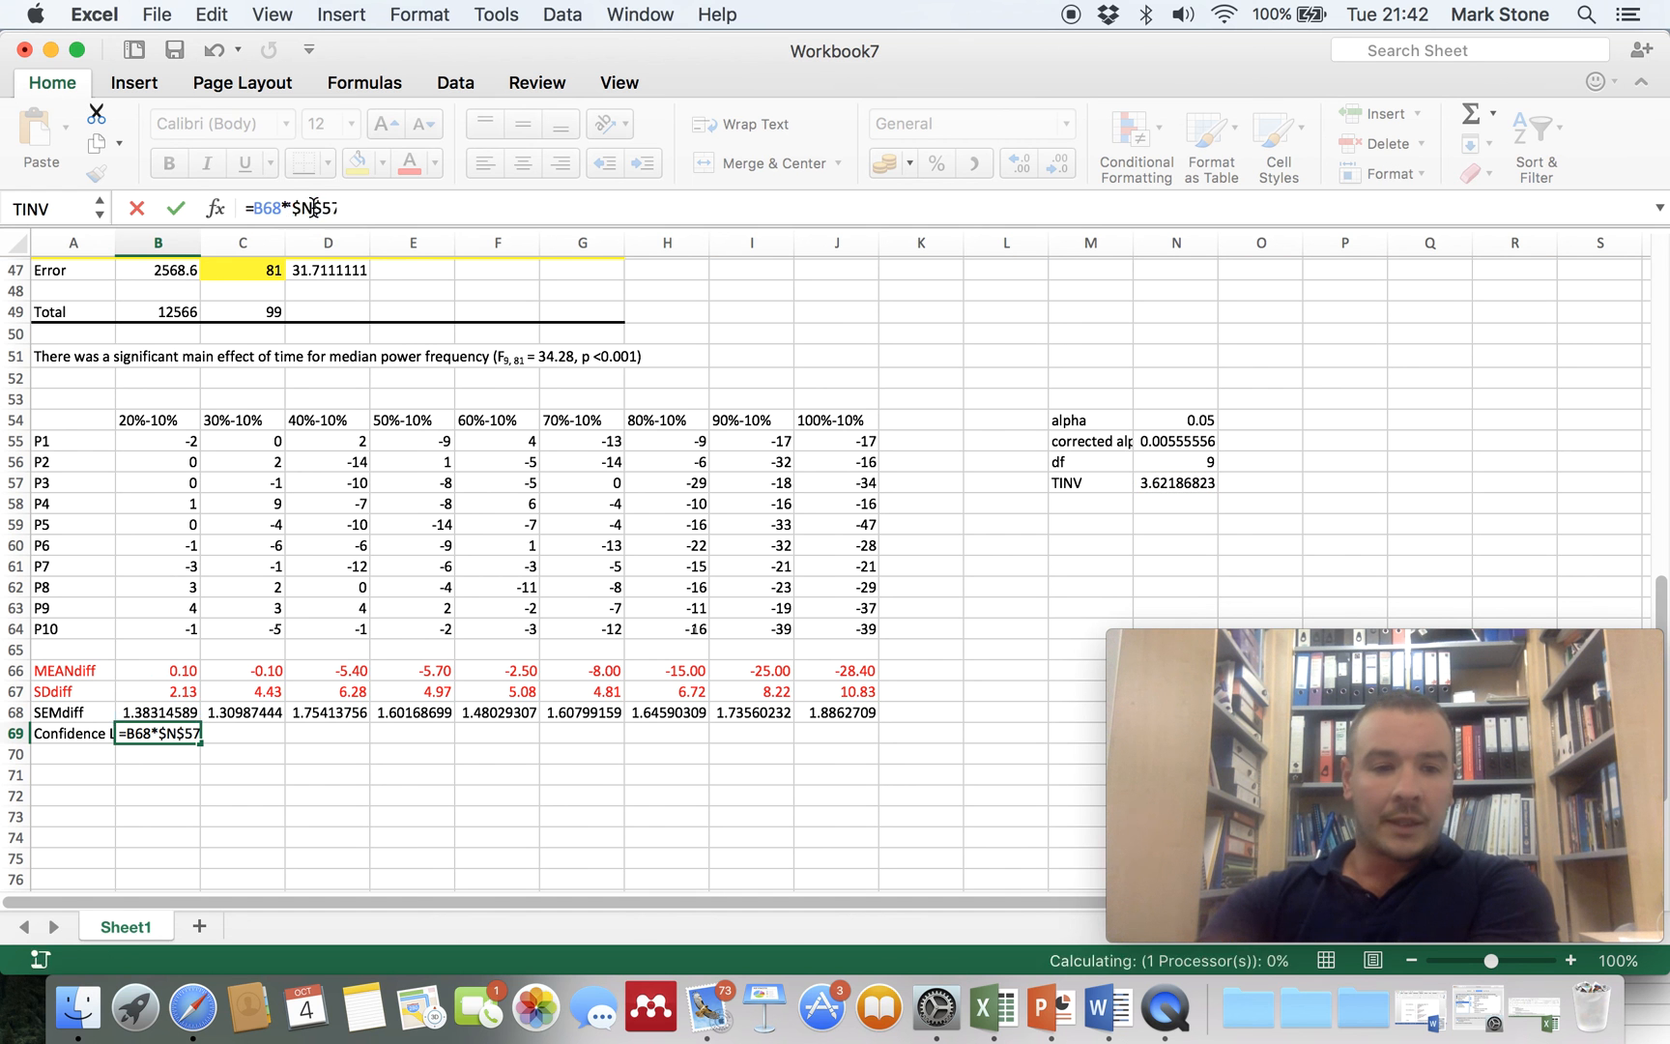
pyautogui.press('Return')
pyautogui.click(184, 733)
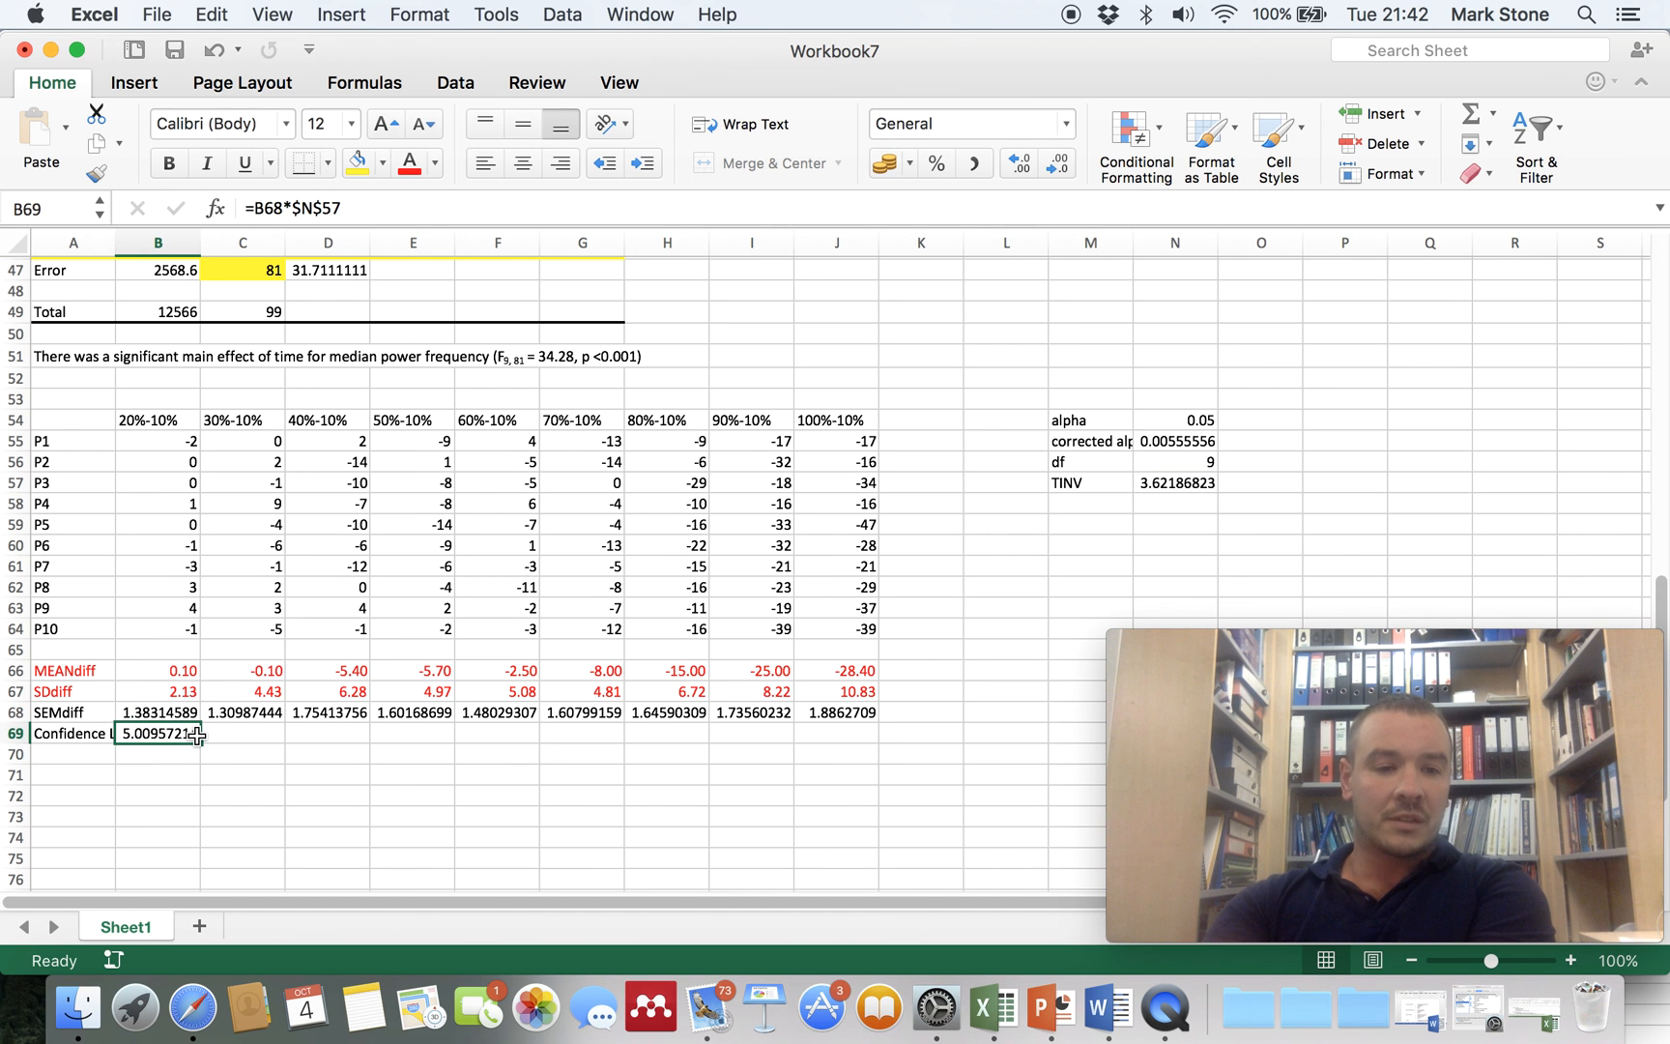
pyautogui.moveTo(201, 740); pyautogui.dragTo(850, 750)
# - Enter the label Upper in A70, below the Confidence Level label
pyautogui.click(147, 757)
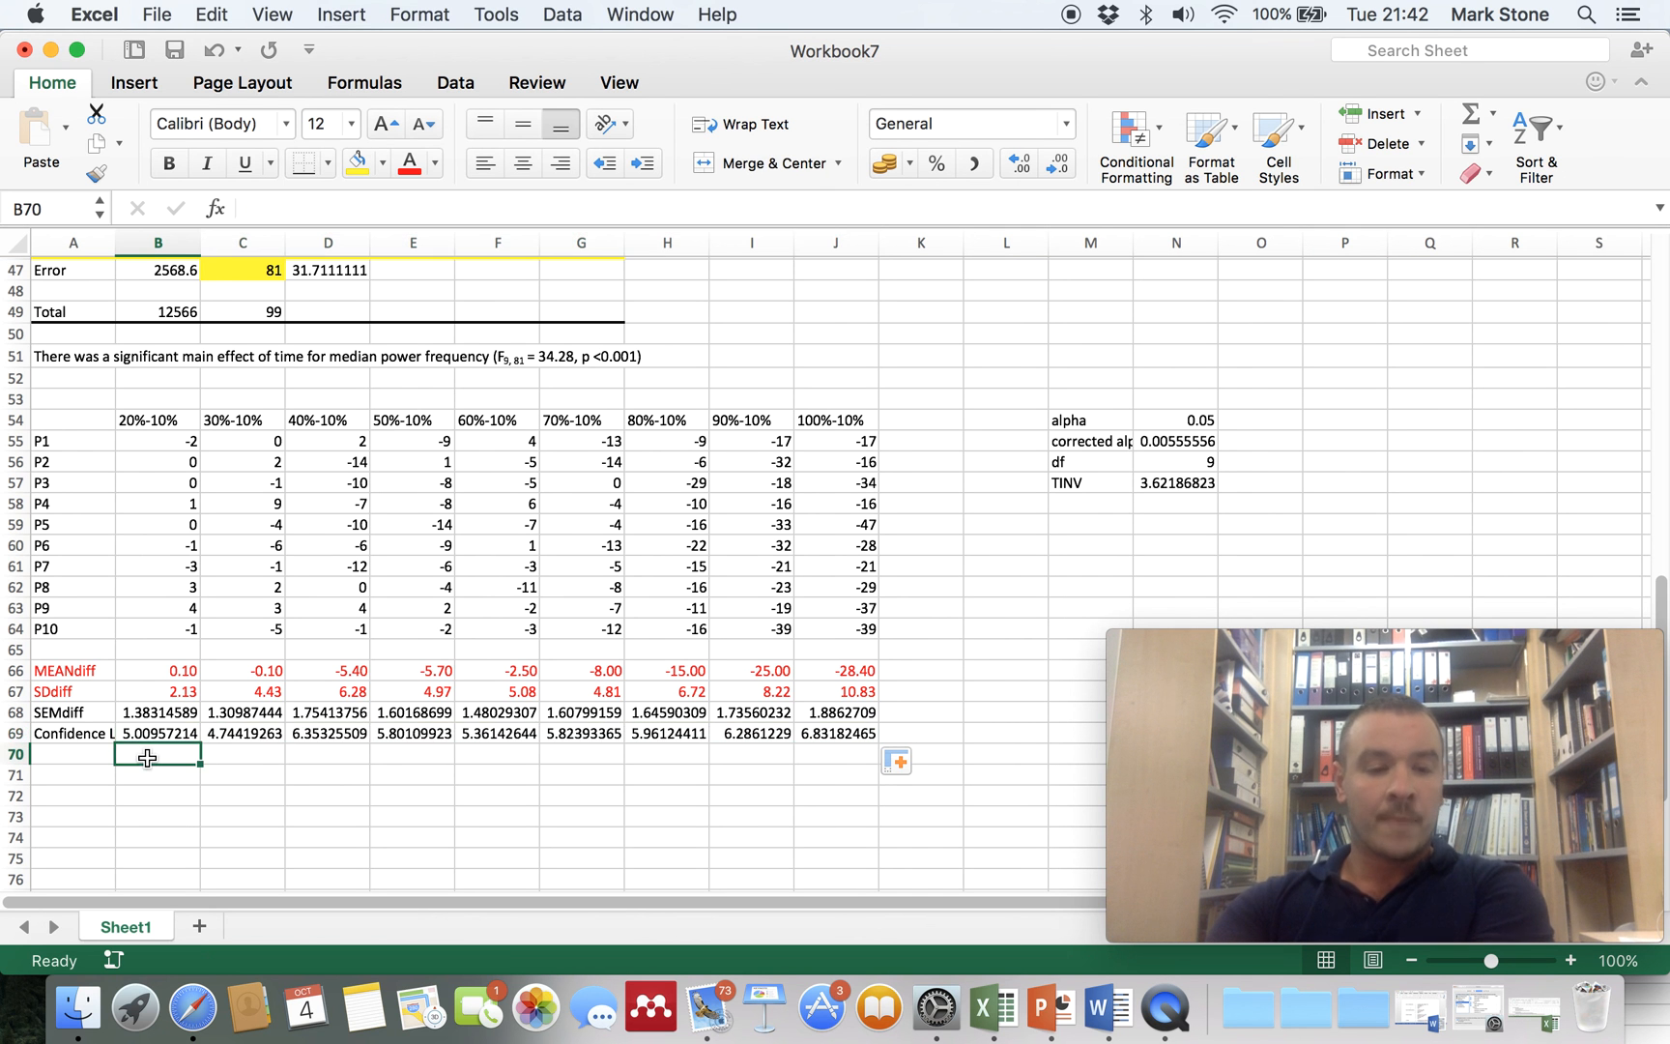
pyautogui.press('Left')
pyautogui.write('Upper')
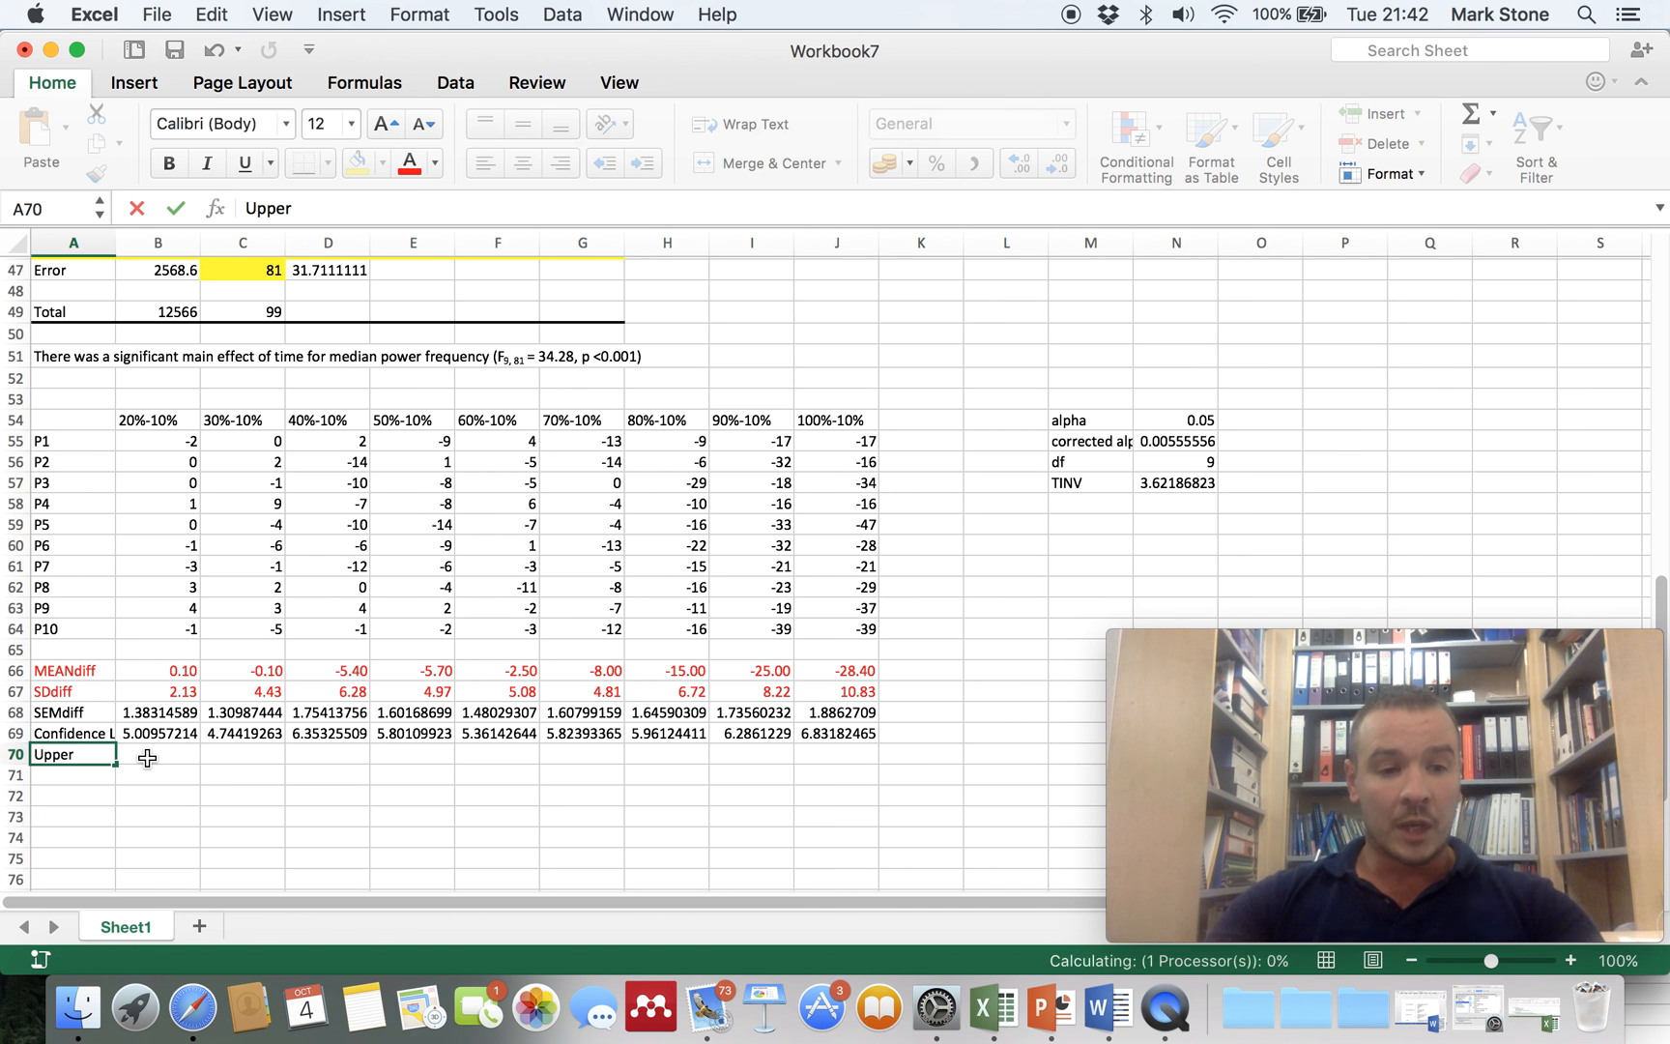
pyautogui.press('Return')
pyautogui.write('Confide')
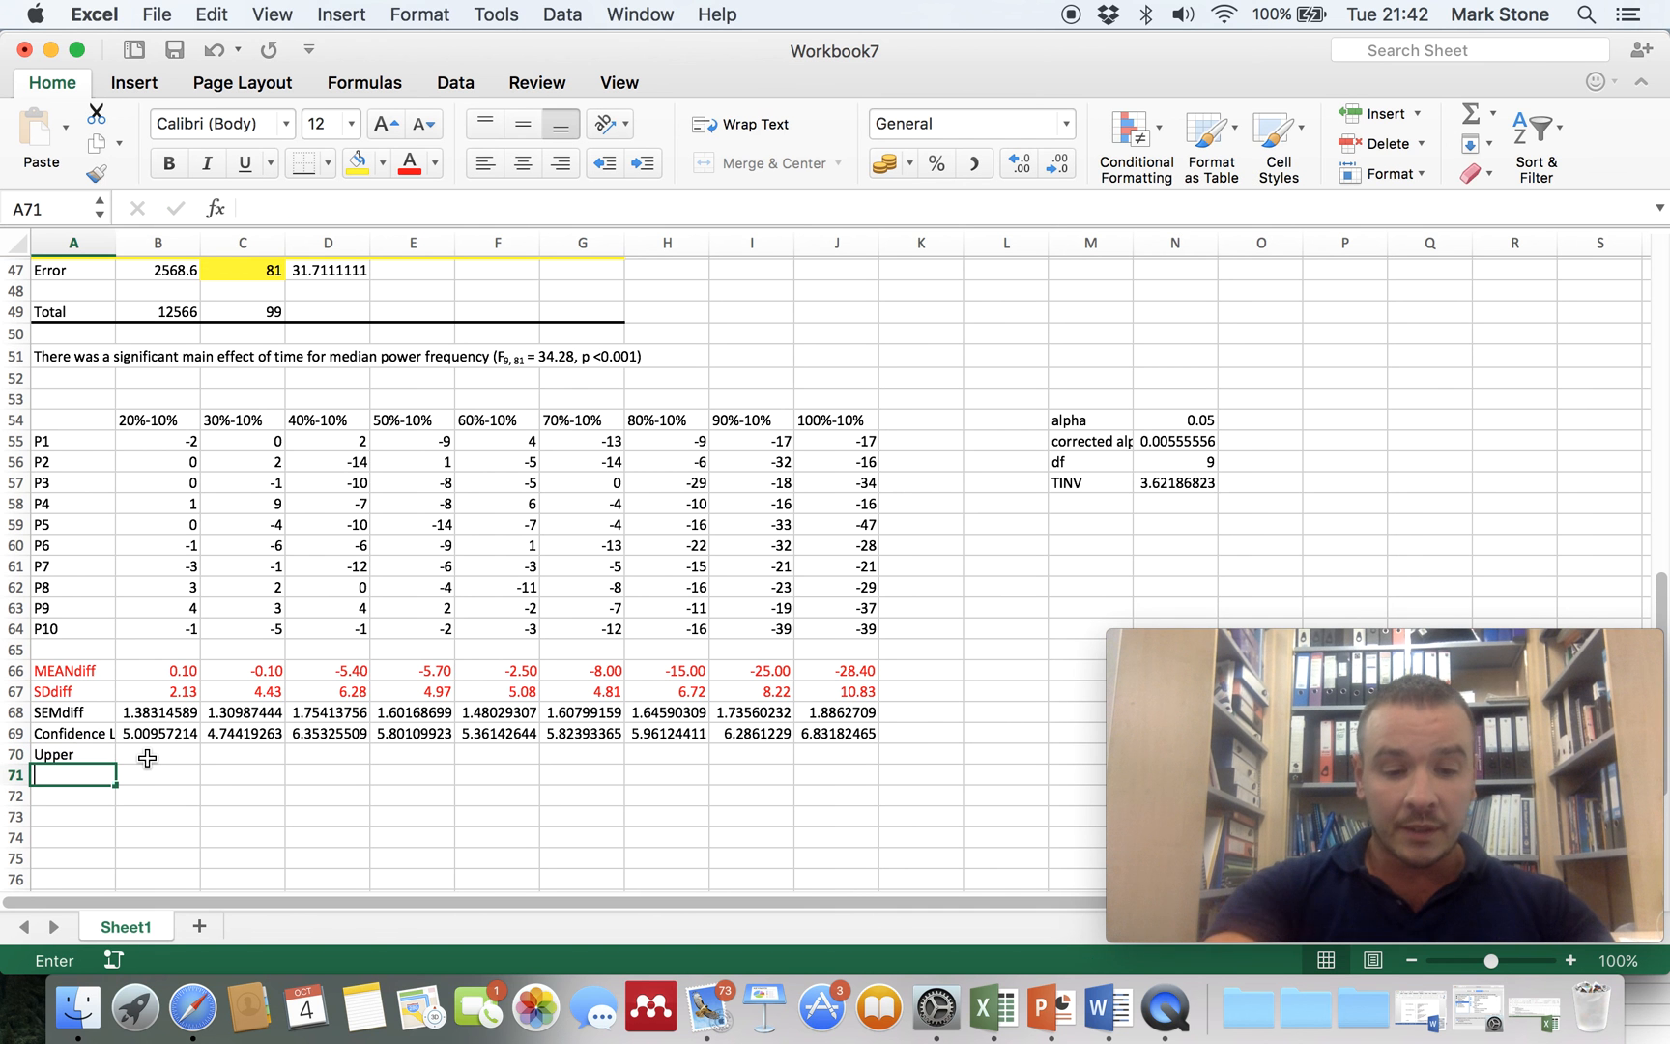
pyautogui.press('BackSpace')
pyautogui.press('BackSpace')
pyautogui.press('BackSpace')
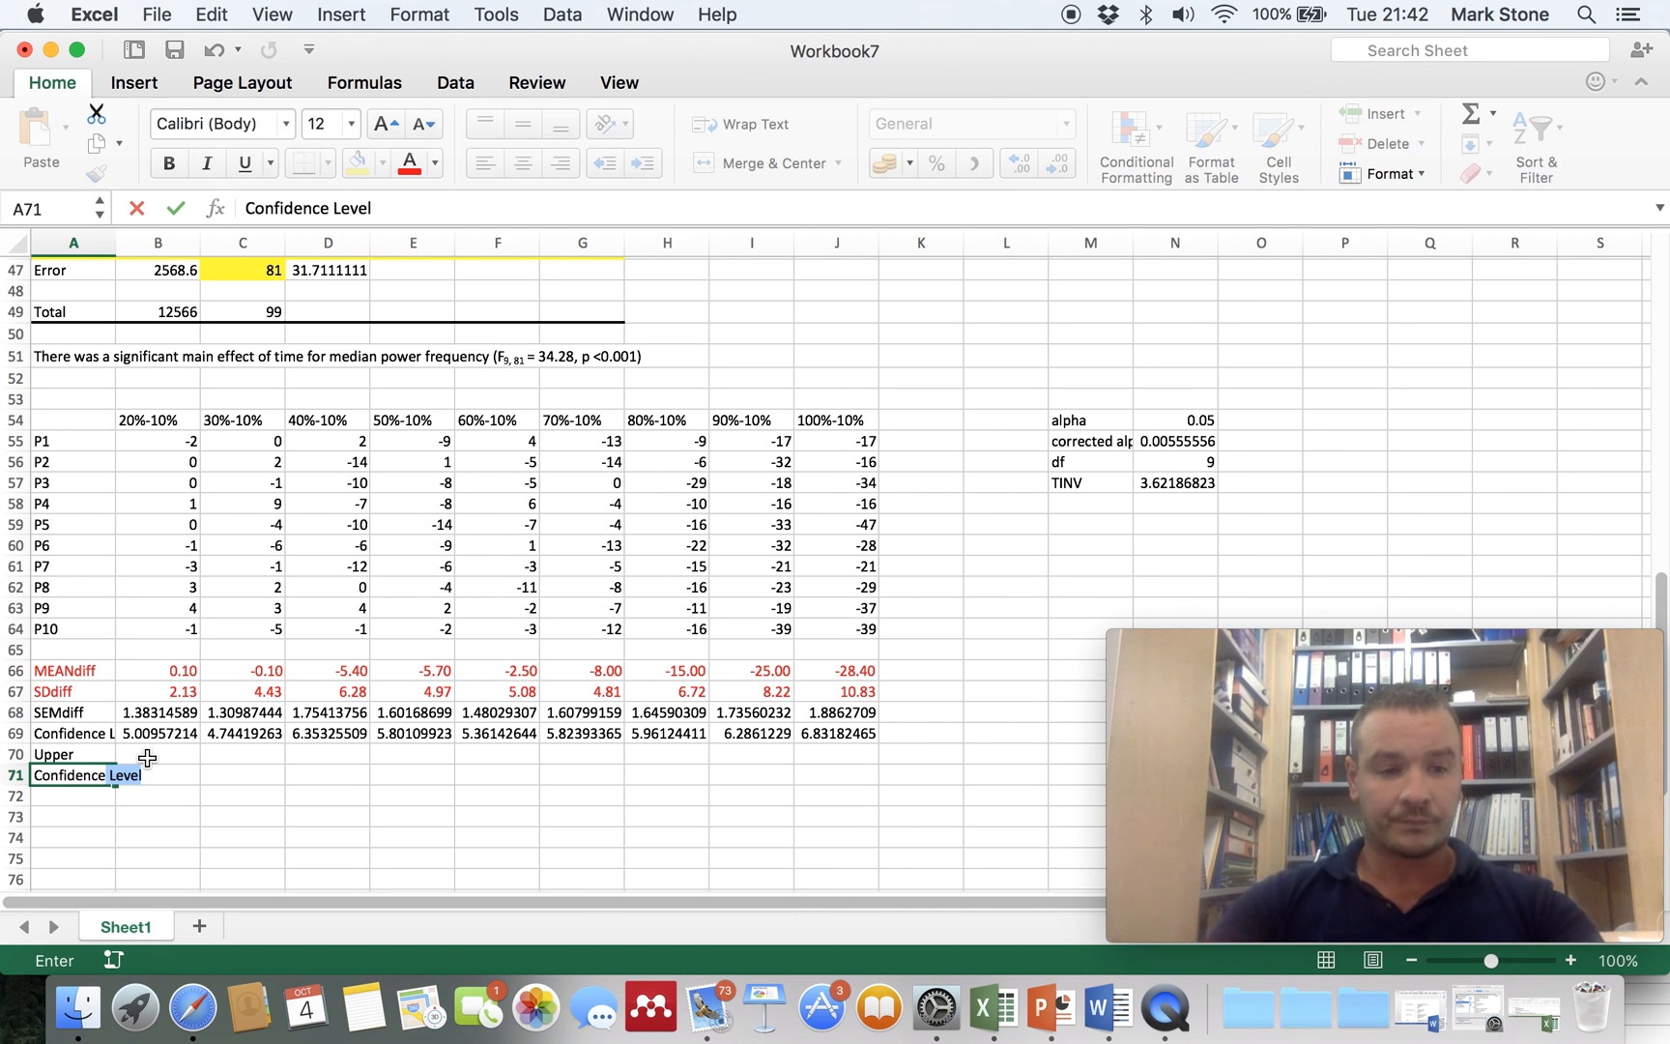
pyautogui.press('BackSpace')
pyautogui.press('BackSpace')
pyautogui.press('BackSpace')
pyautogui.press('BackSpace')
pyautogui.press('BackSpace')
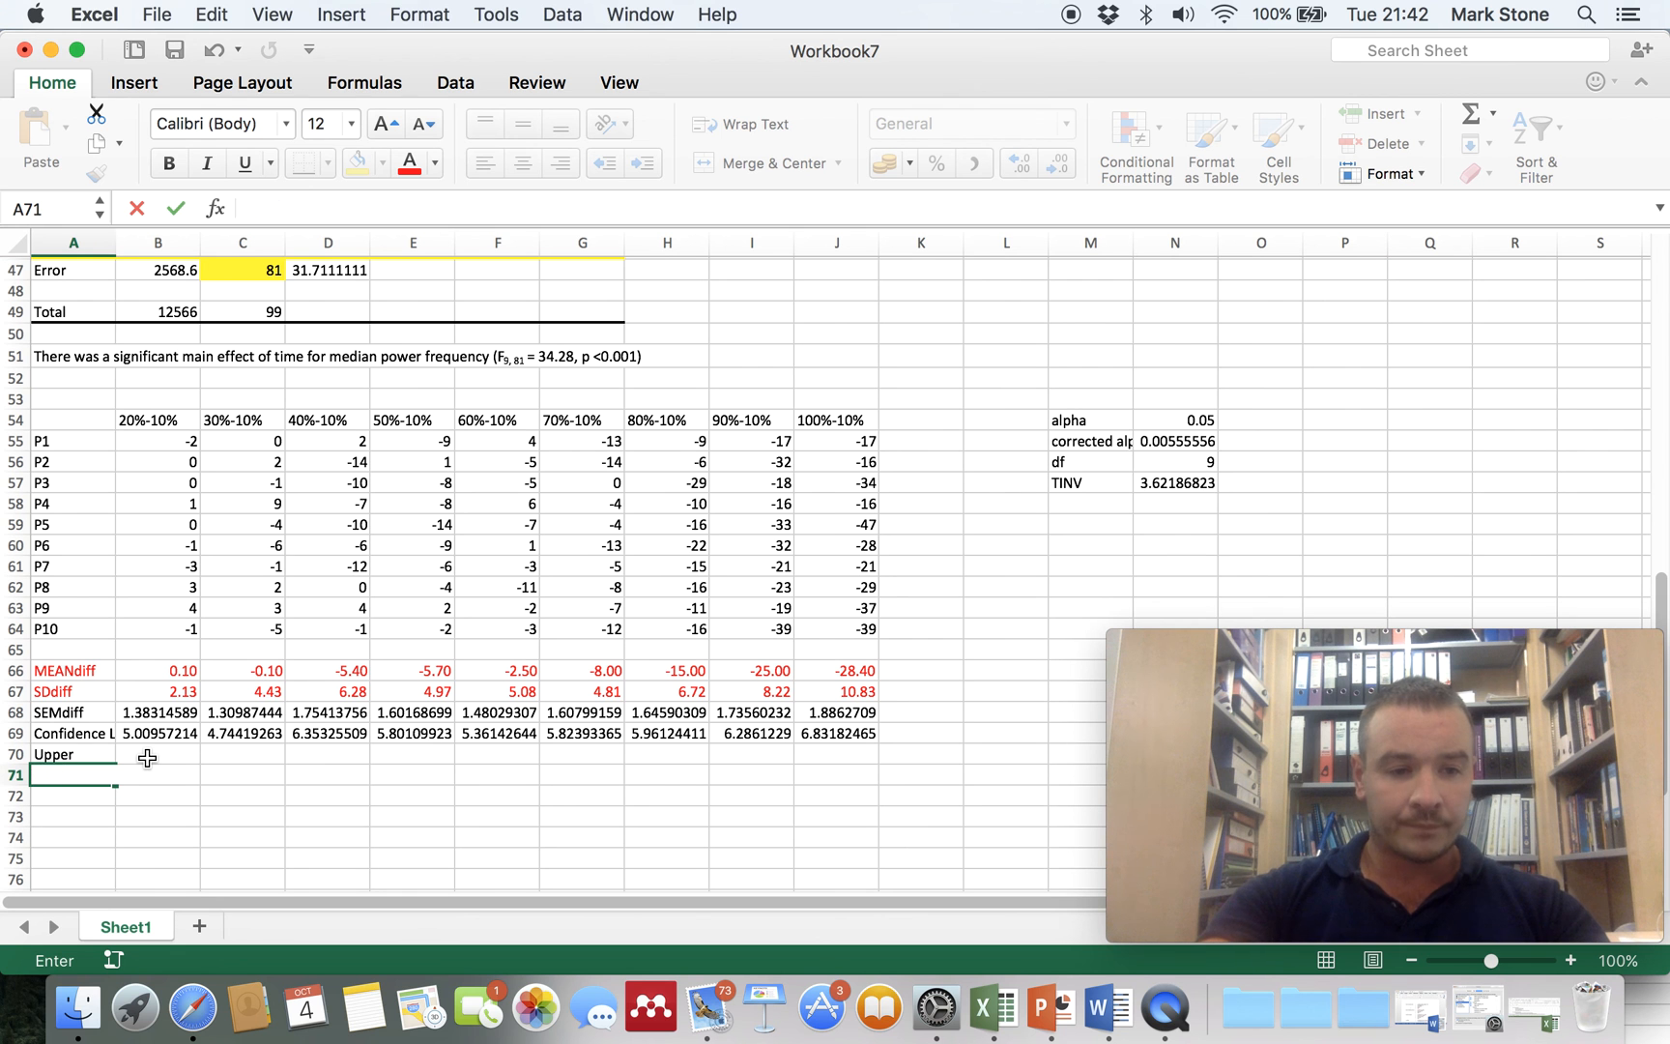
# - Enter the label Lower in A71 and calculate the upper limit in B70 by adding the confidence level in B69 to the MEANdiff in B66
pyautogui.write('Lower')
pyautogui.press('Tab')
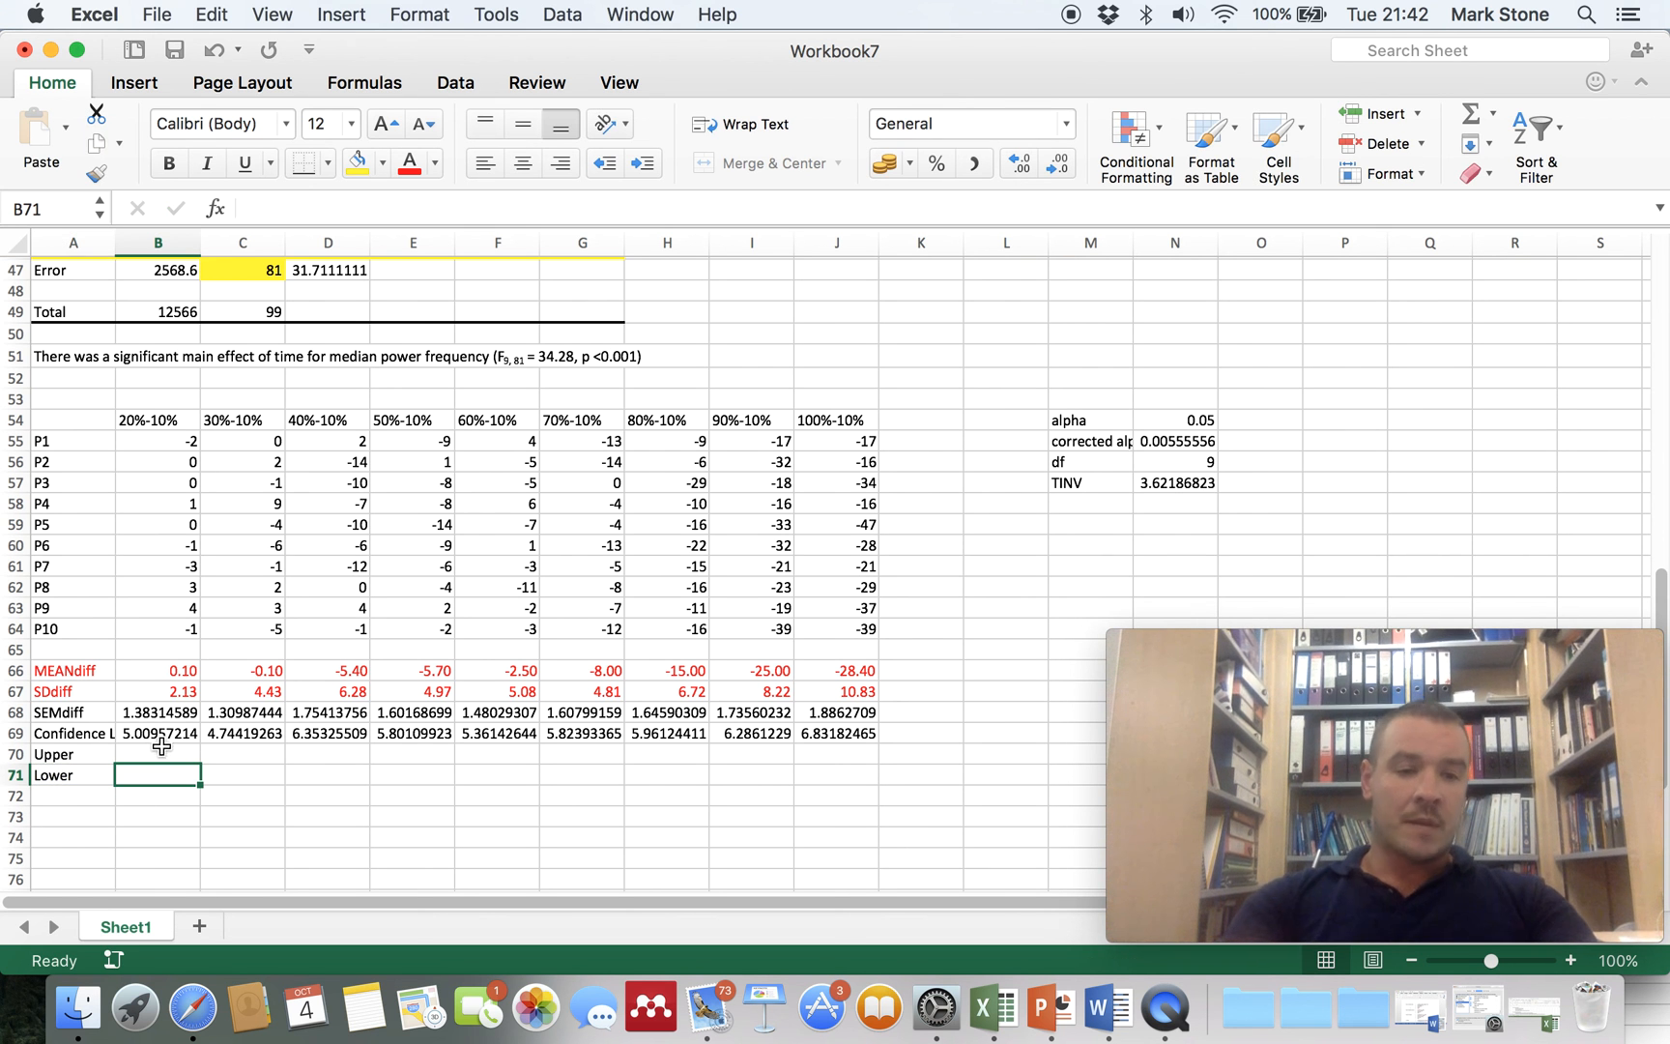
pyautogui.click(160, 746)
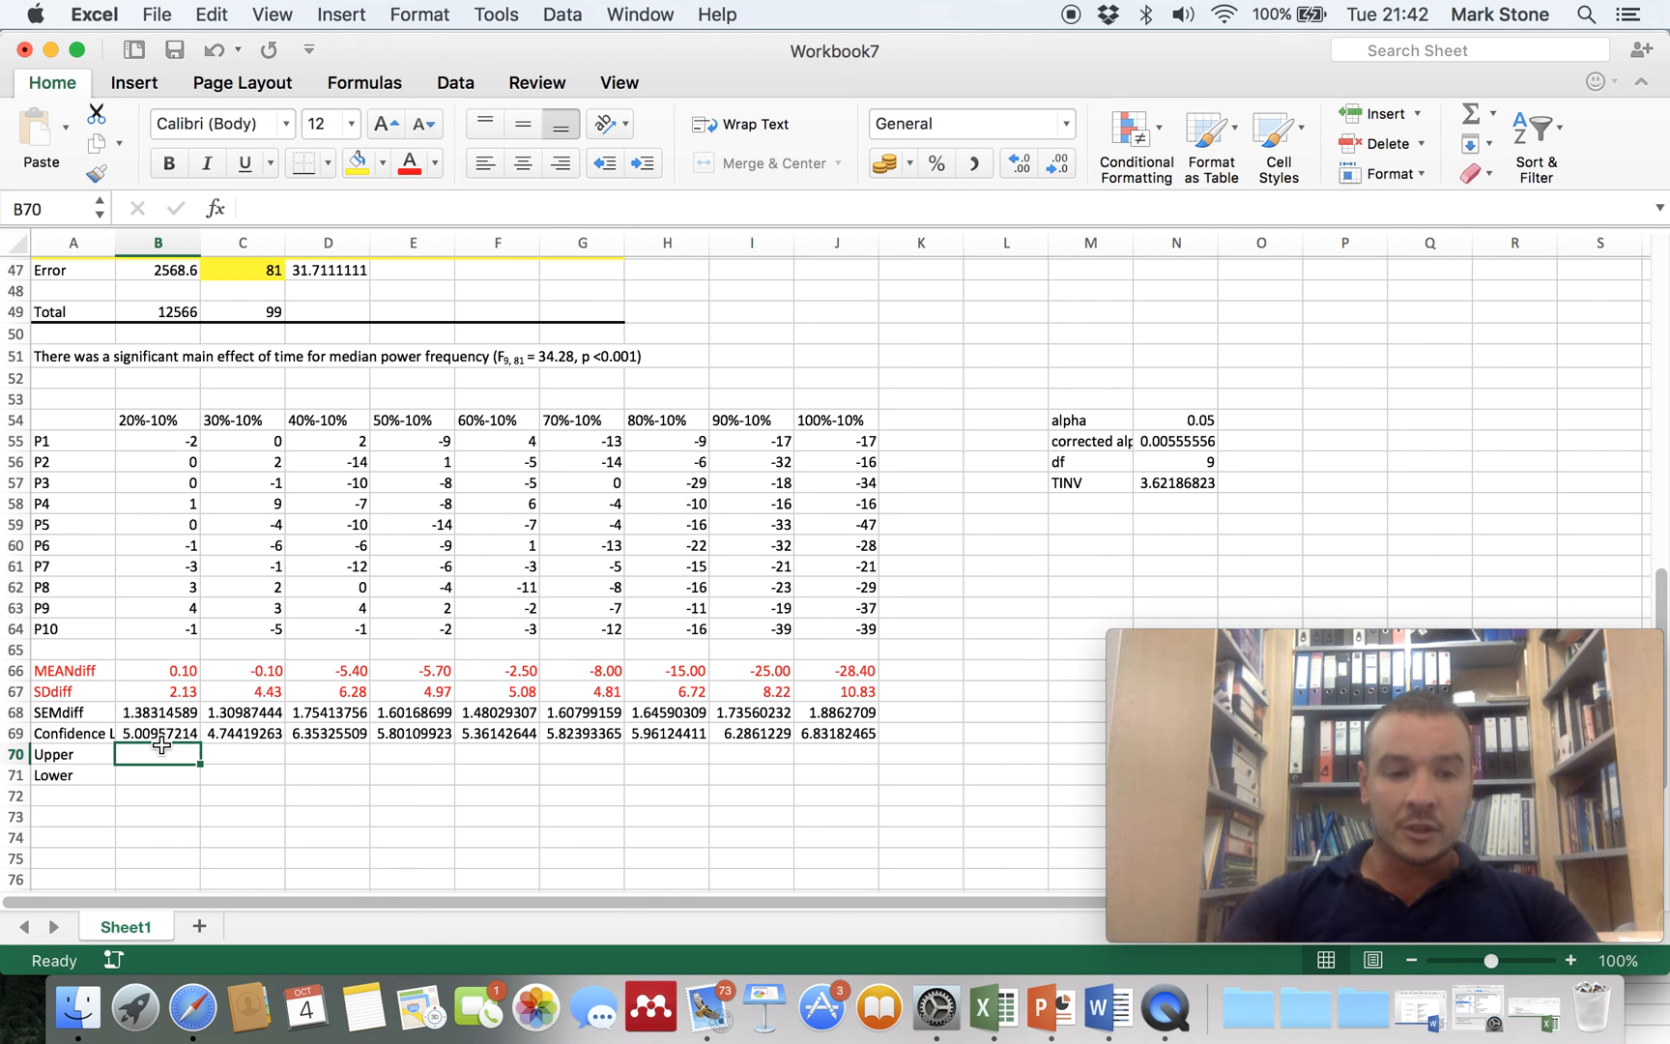
pyautogui.write('=')
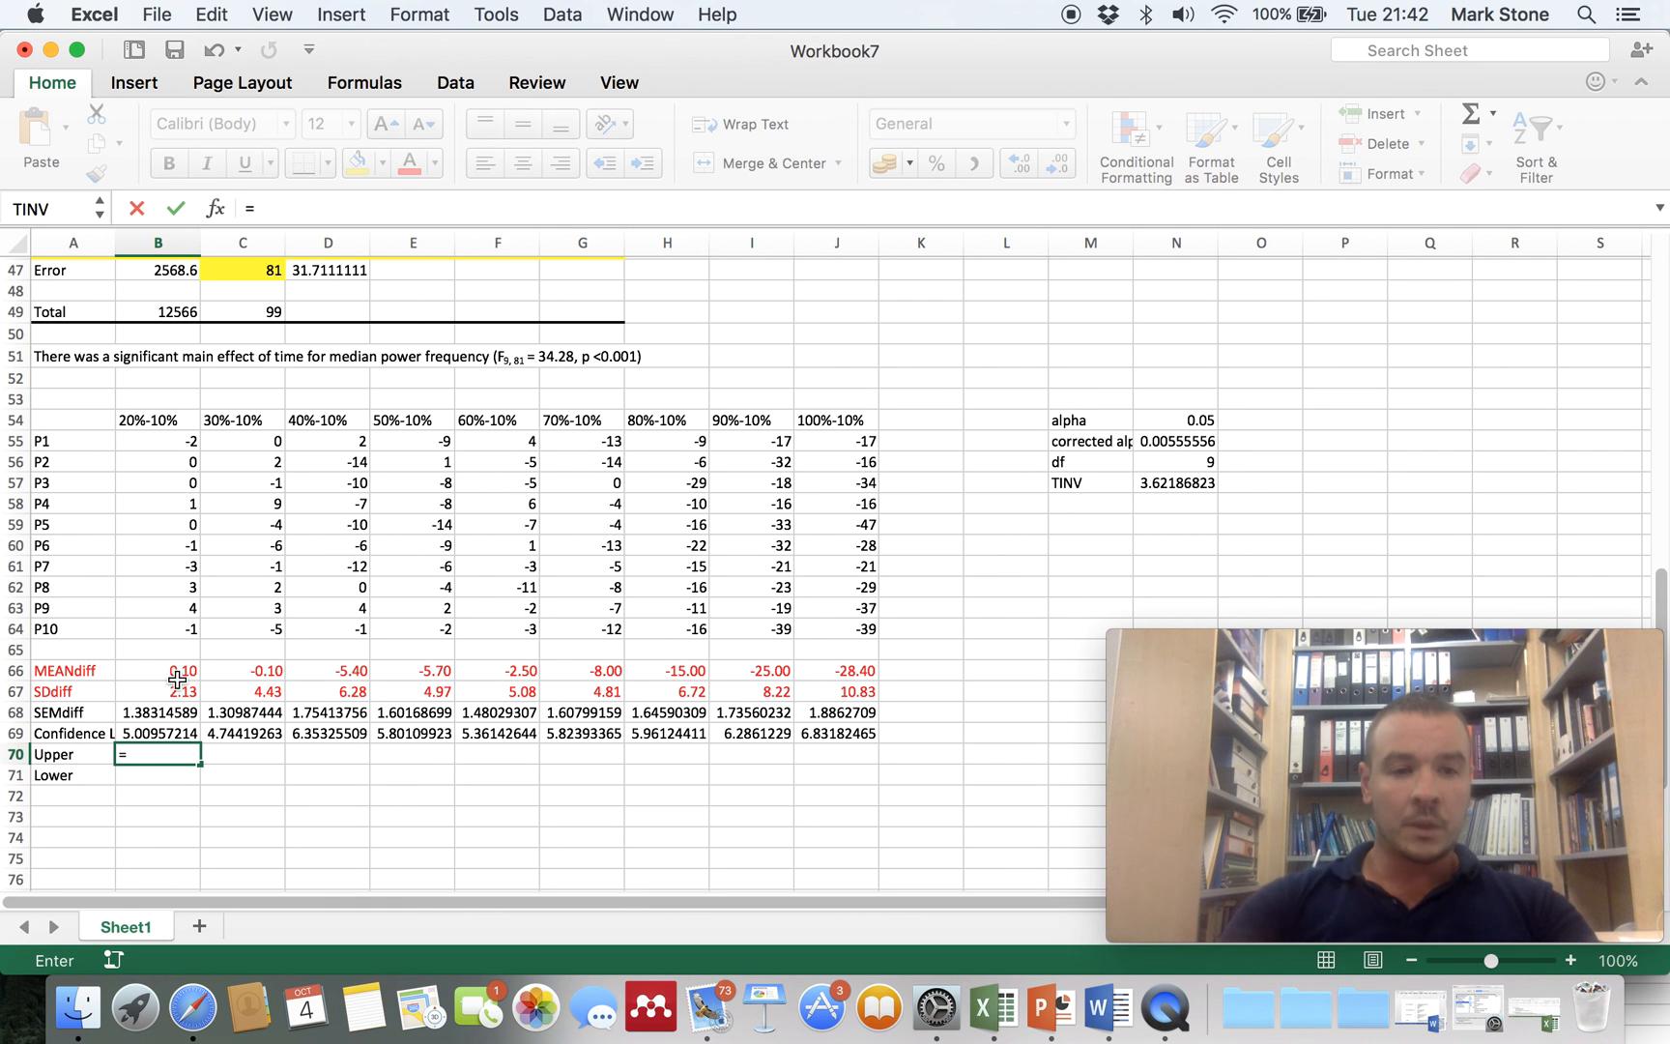
pyautogui.click(177, 670)
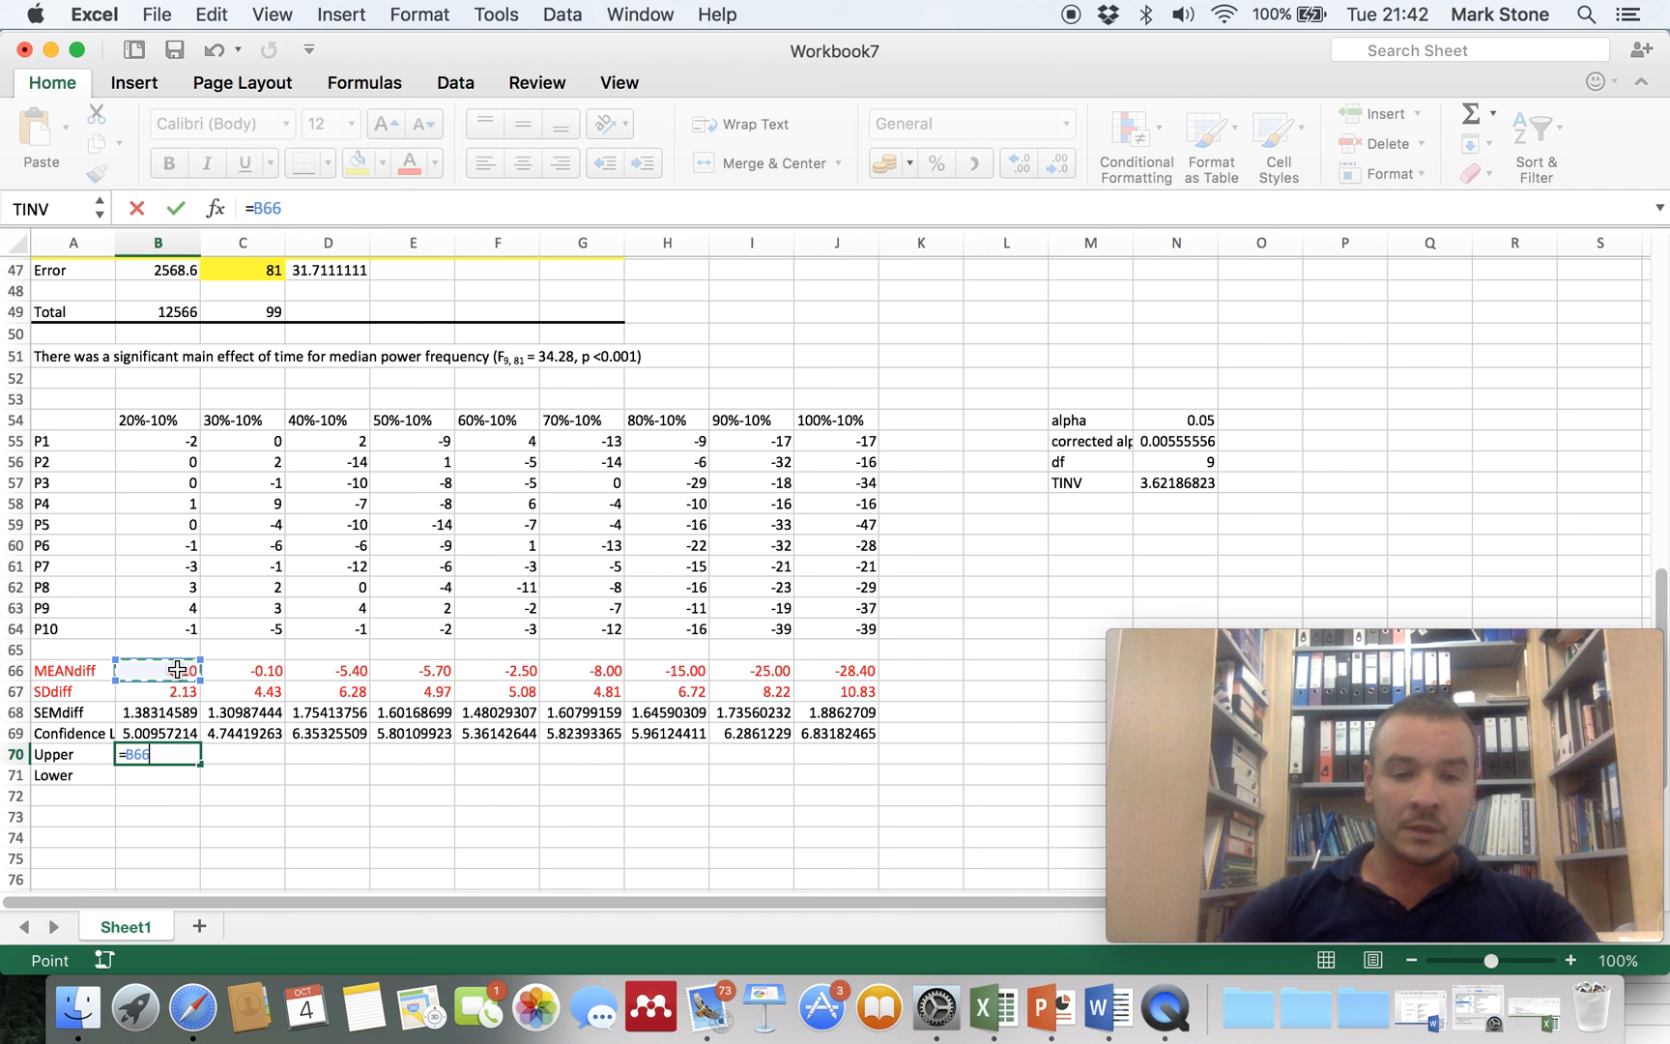
pyautogui.write('+')
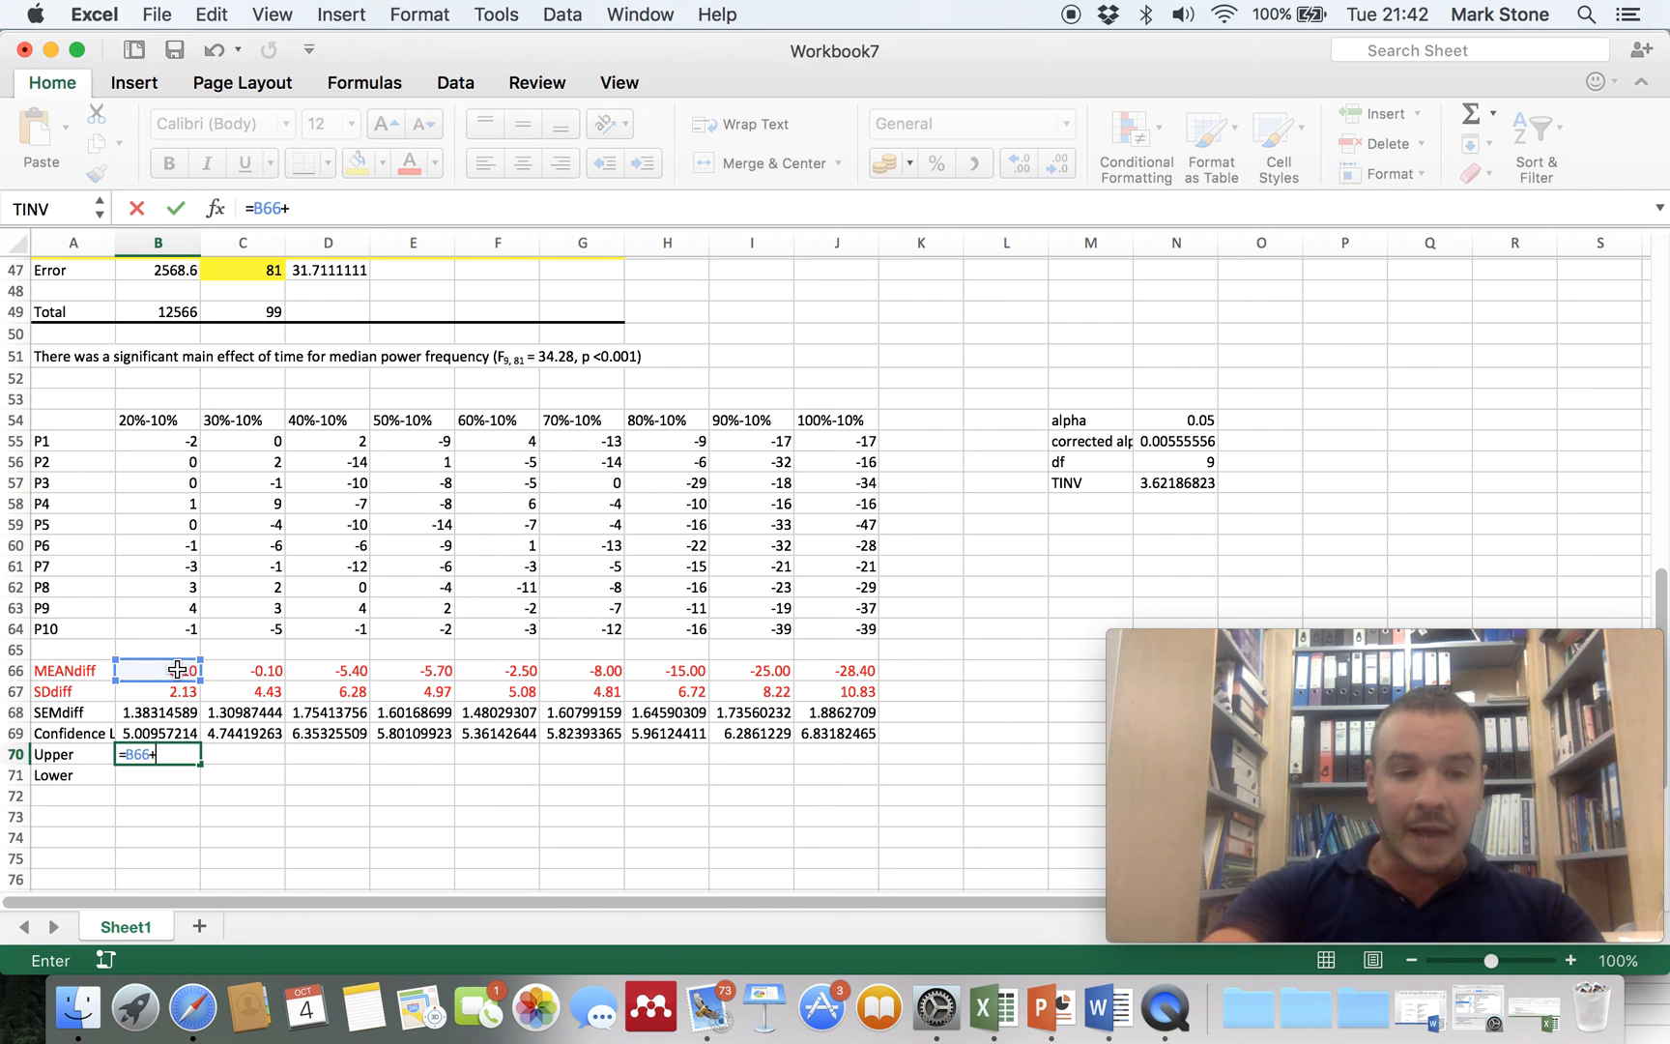
pyautogui.click(168, 729)
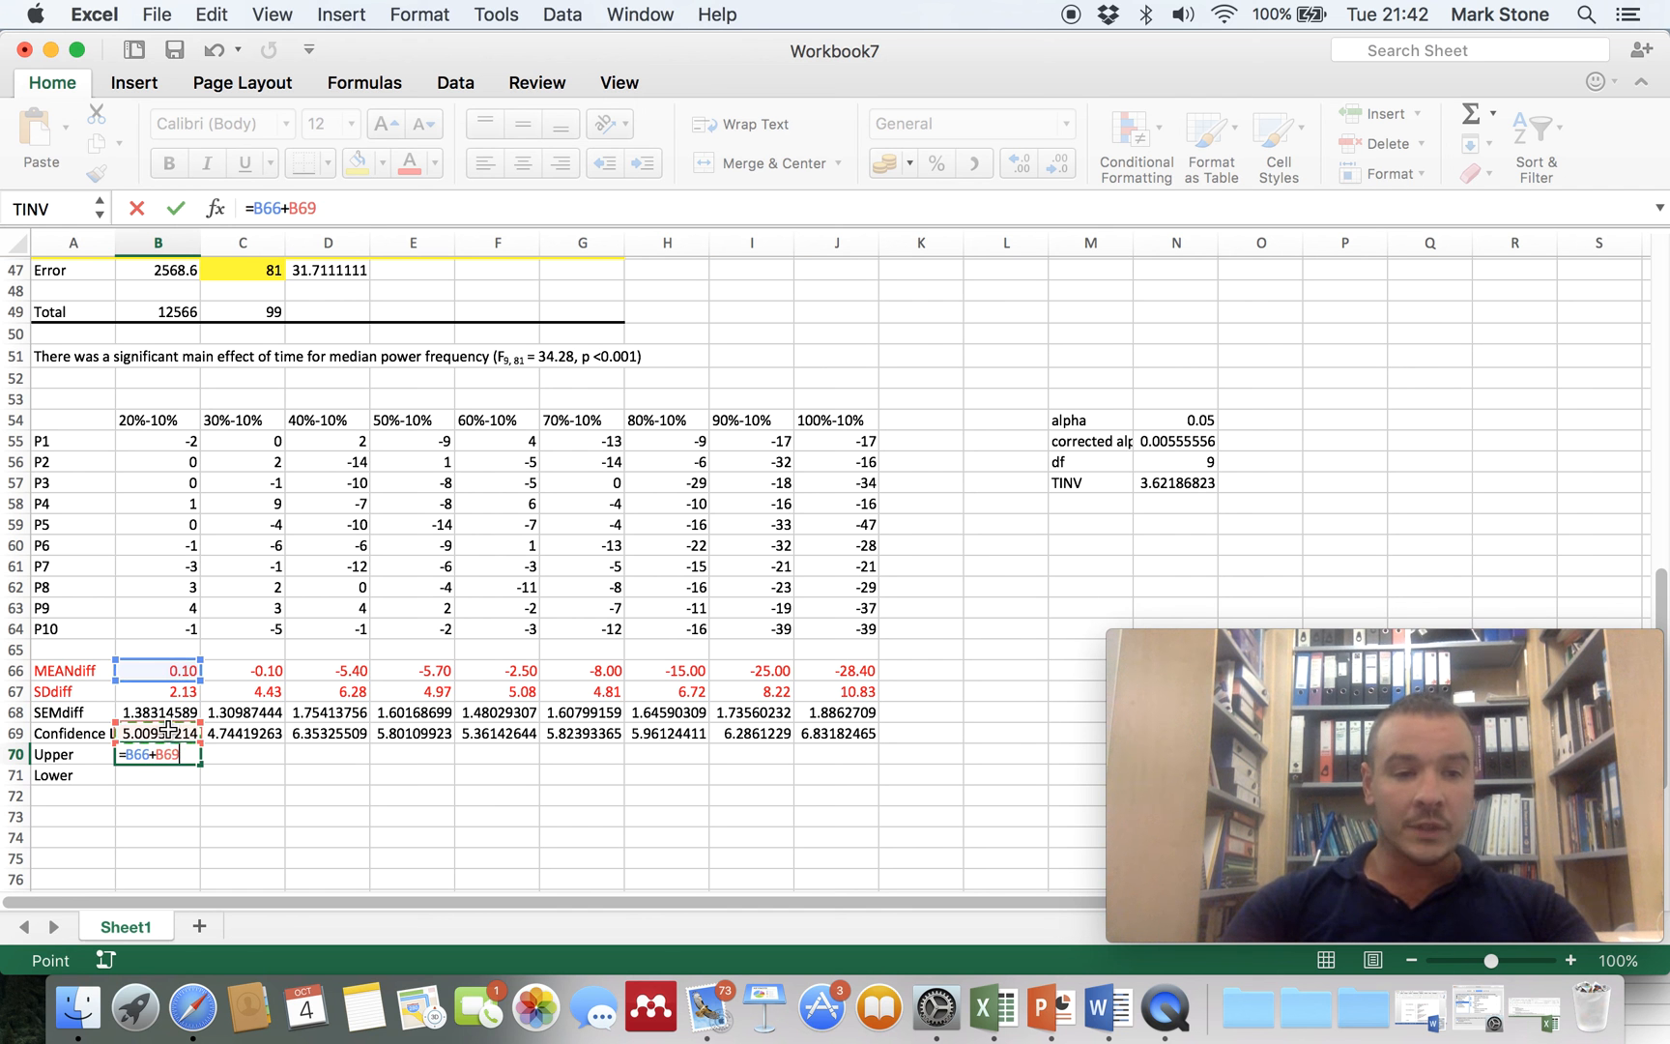
pyautogui.click(176, 207)
# - Calculate the lower limit in B71 as B66 minus B69, and fill the Upper and Lower formulas across to column J
pyautogui.click(158, 780)
pyautogui.write('=')
pyautogui.click(172, 676)
pyautogui.write('-')
pyautogui.click(168, 731)
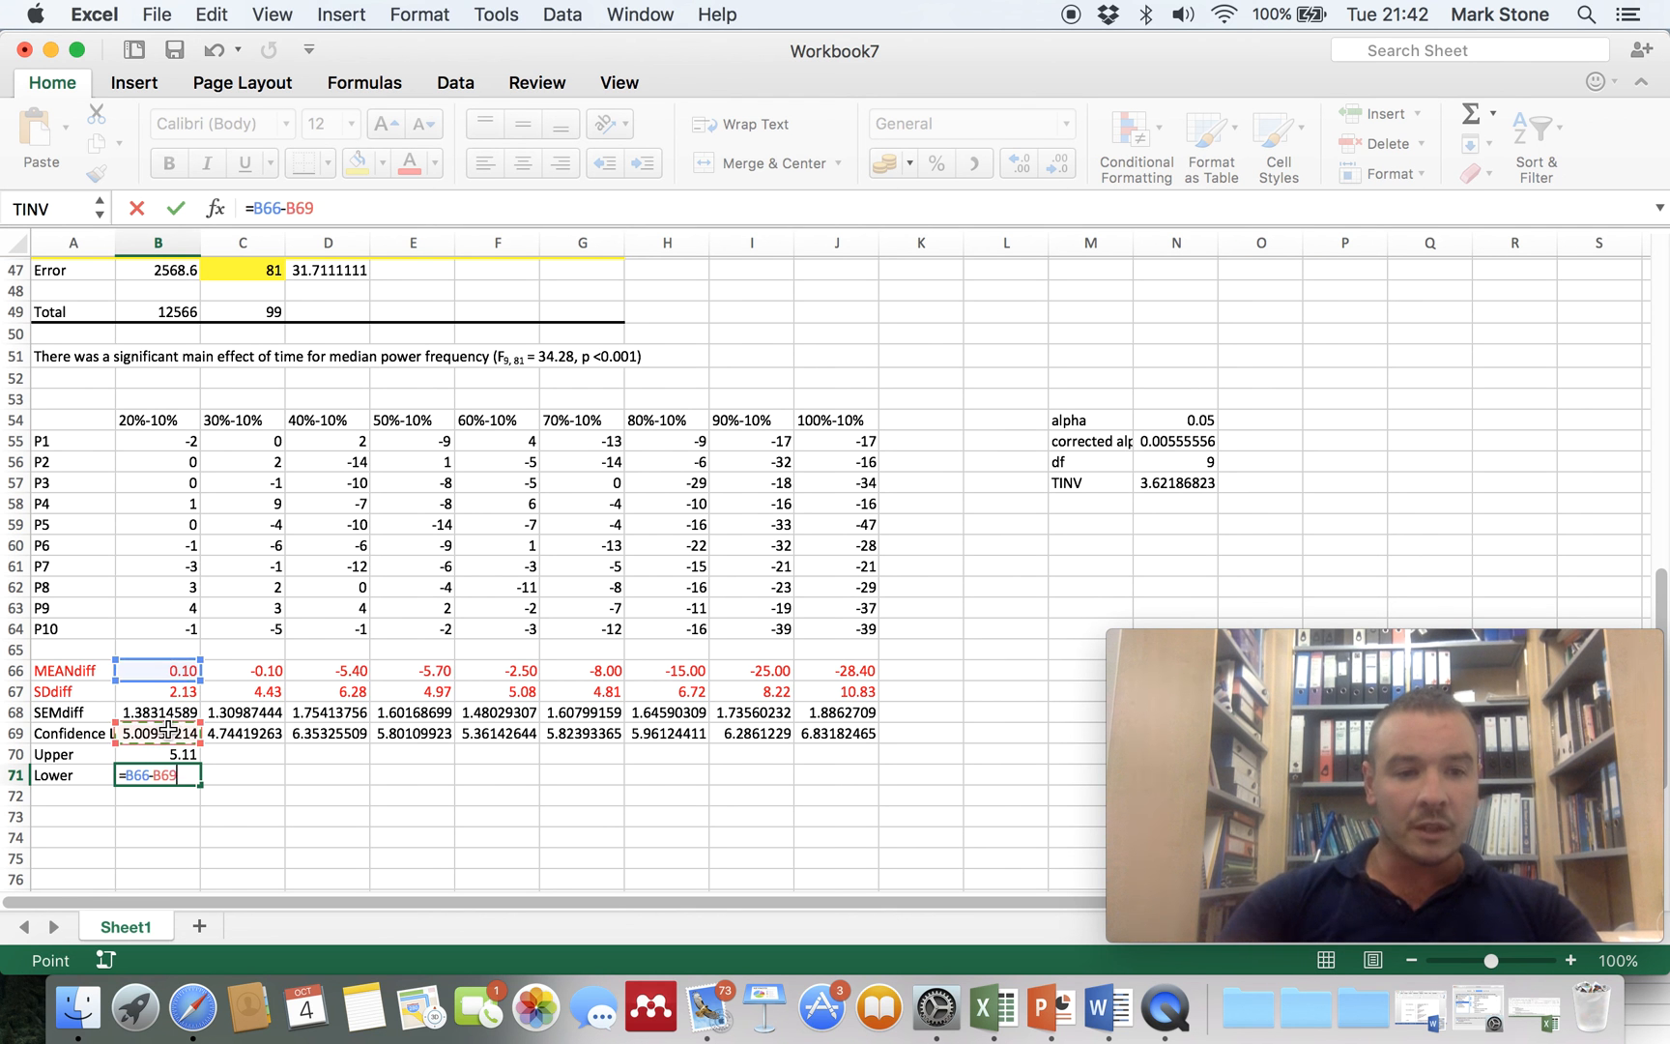
pyautogui.press('Return')
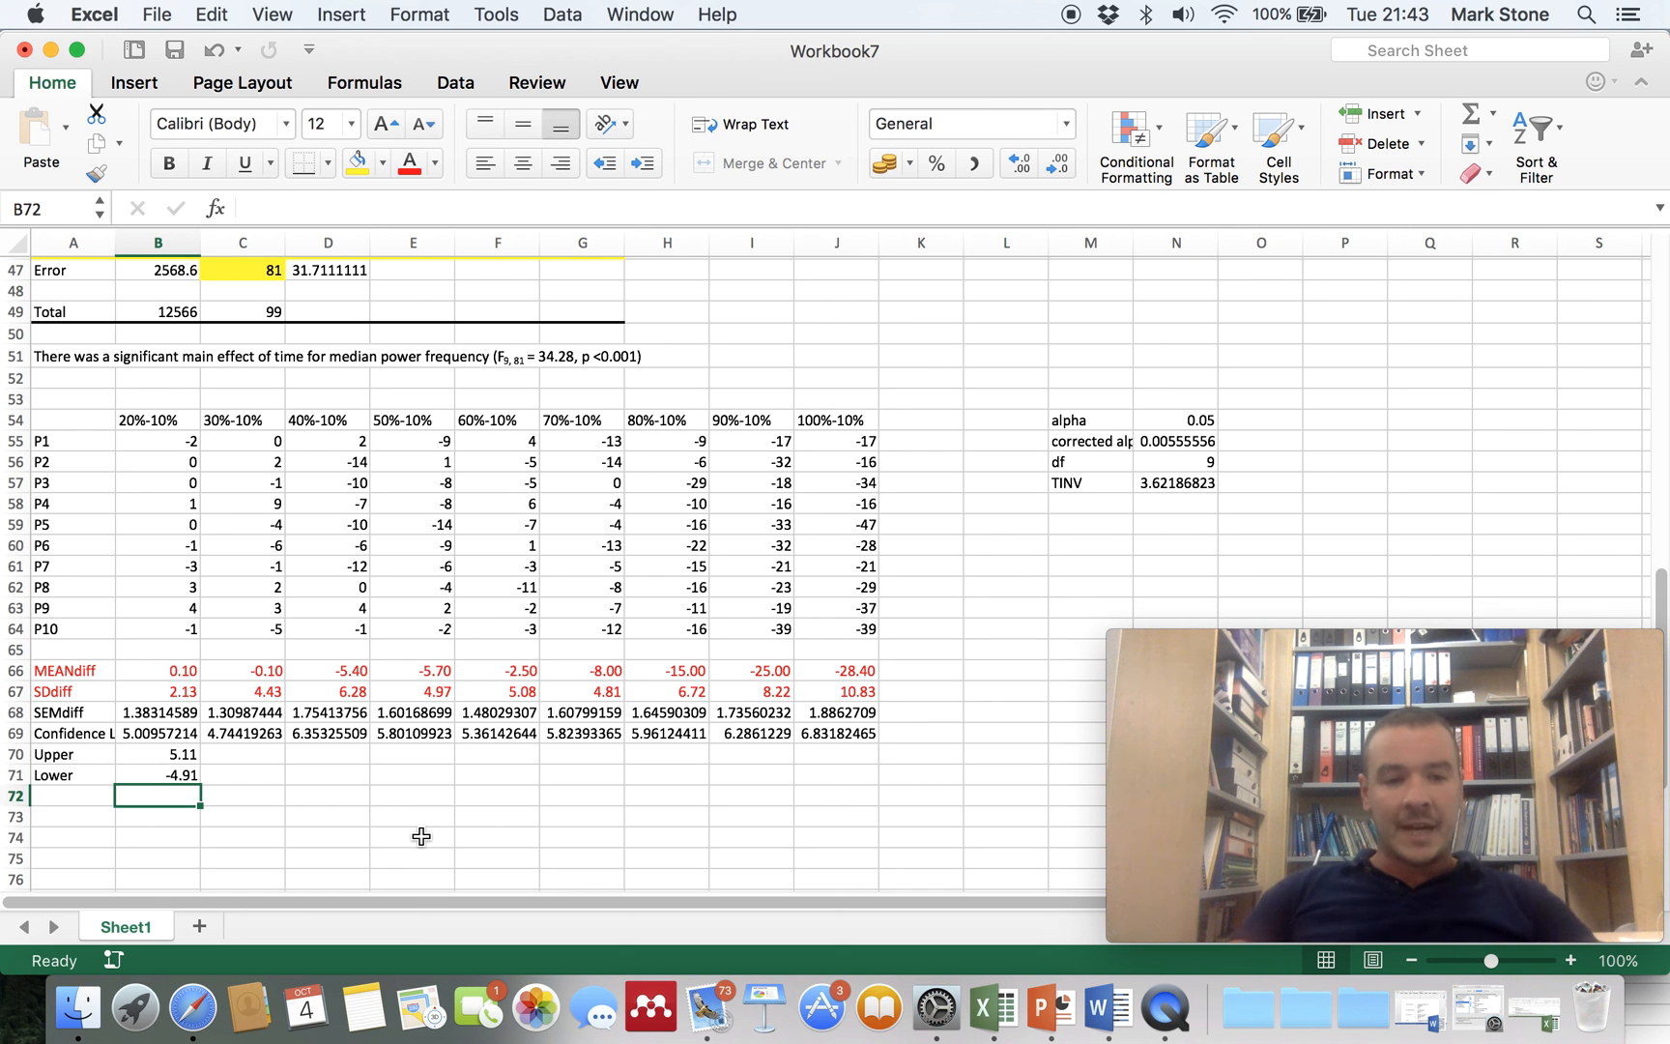
pyautogui.moveTo(179, 757); pyautogui.dragTo(861, 807)
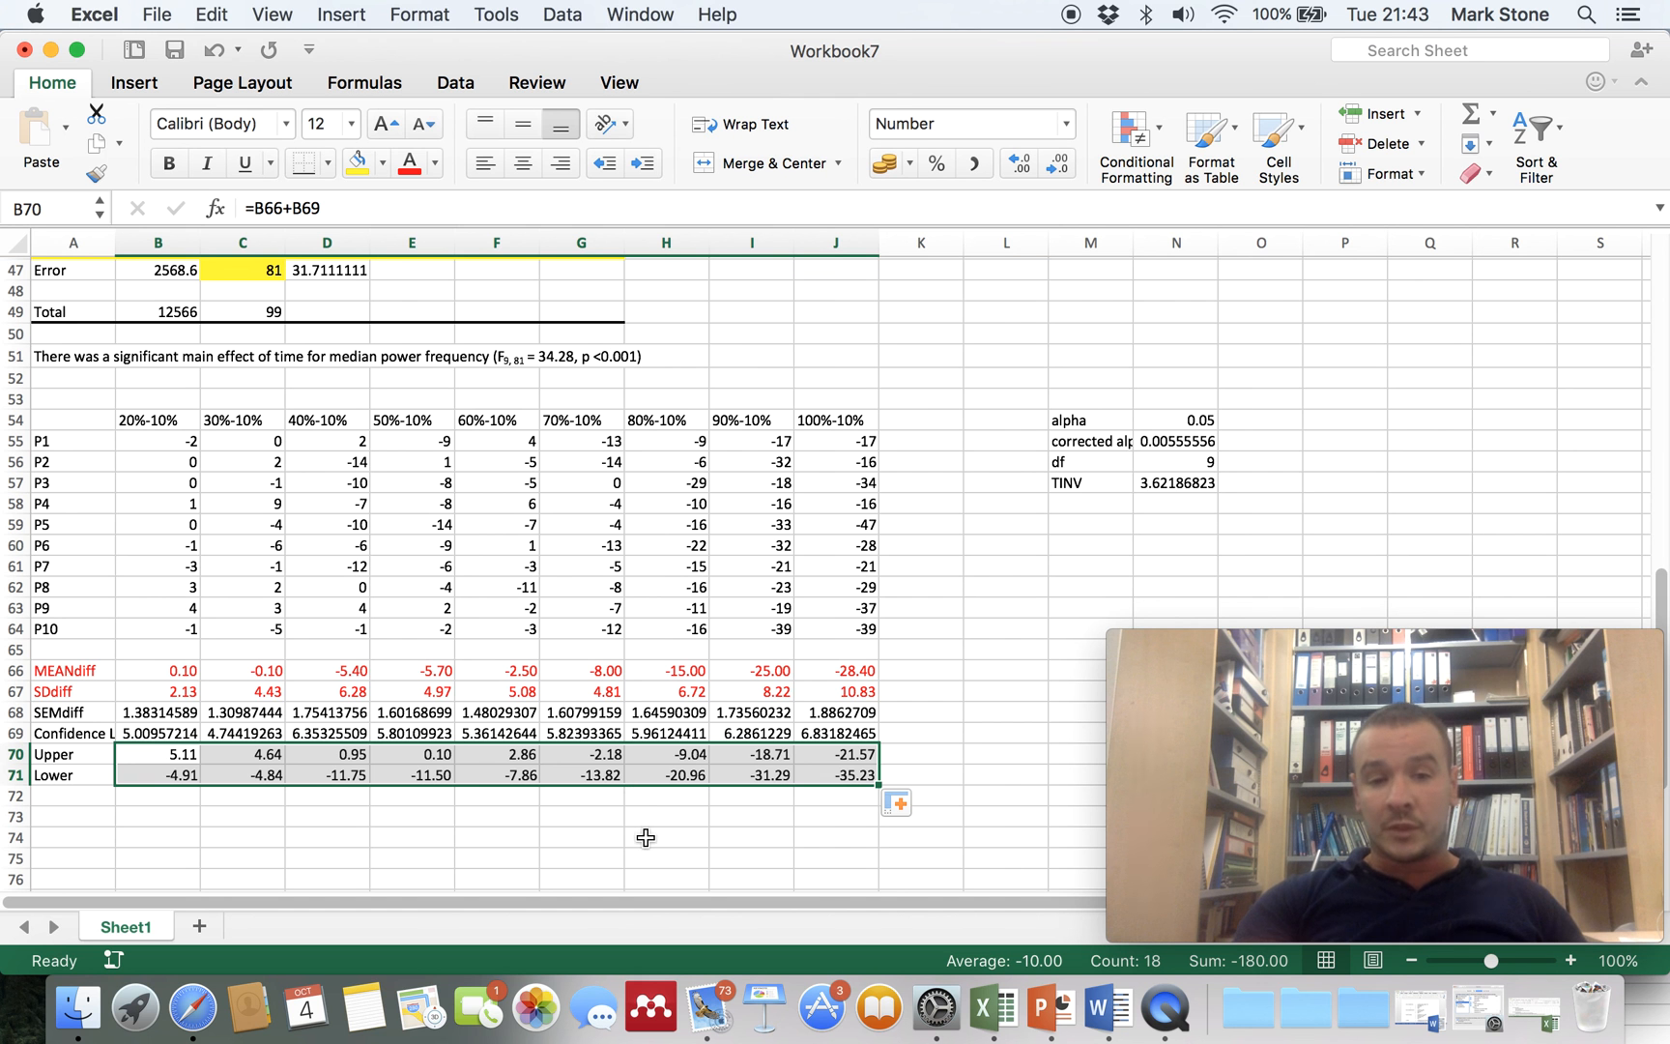
# - Format the post hoc results in B66:J71 as Number with 2 decimal places
pyautogui.moveTo(62, 673); pyautogui.dragTo(421, 777)
pyautogui.moveTo(149, 676); pyautogui.dragTo(813, 770)
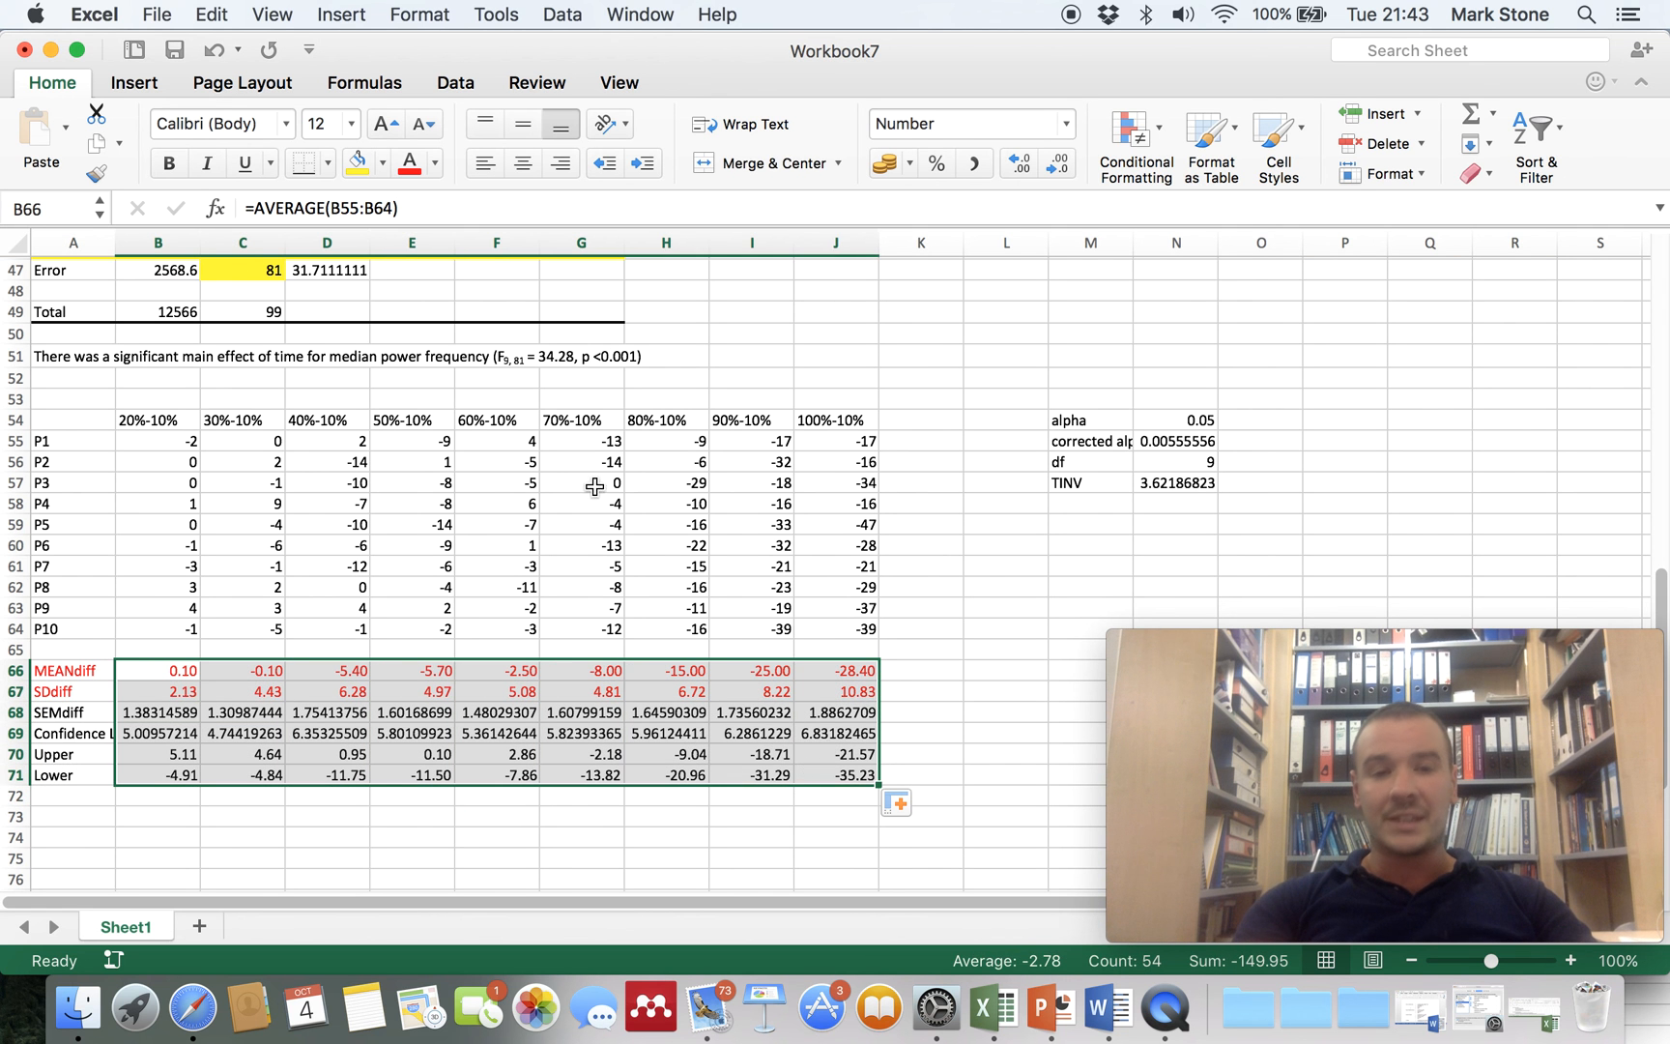
pyautogui.click(425, 15)
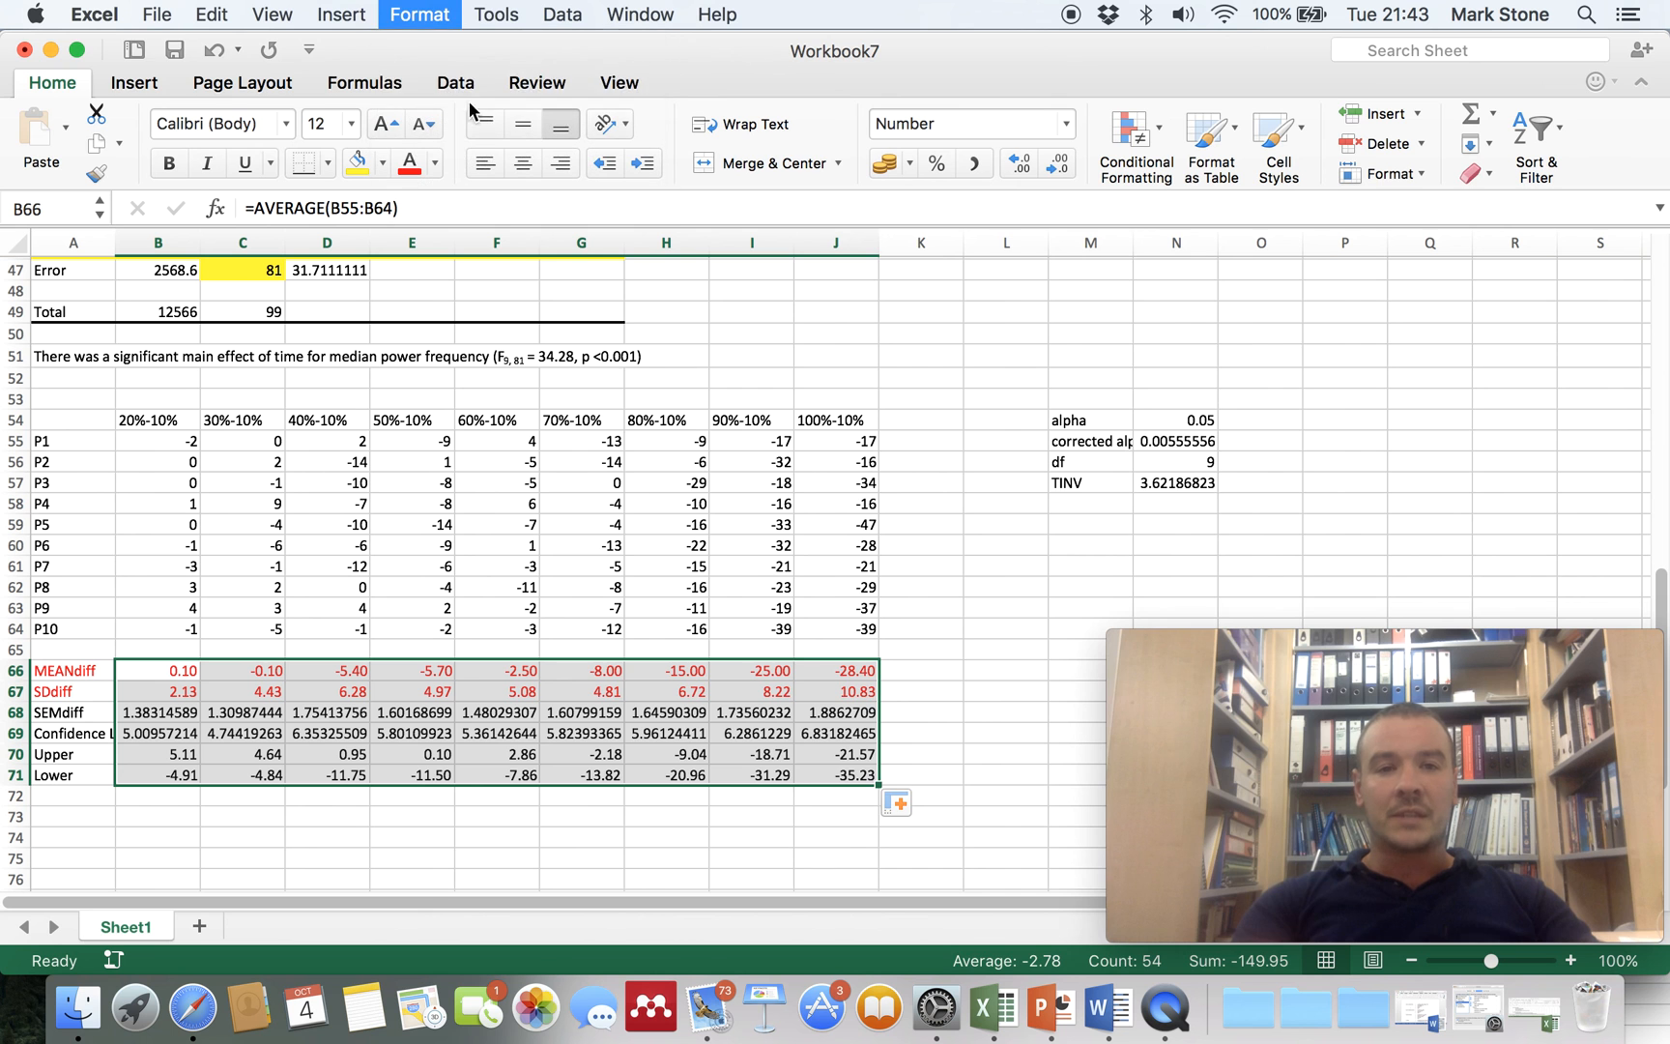
pyautogui.click(471, 108)
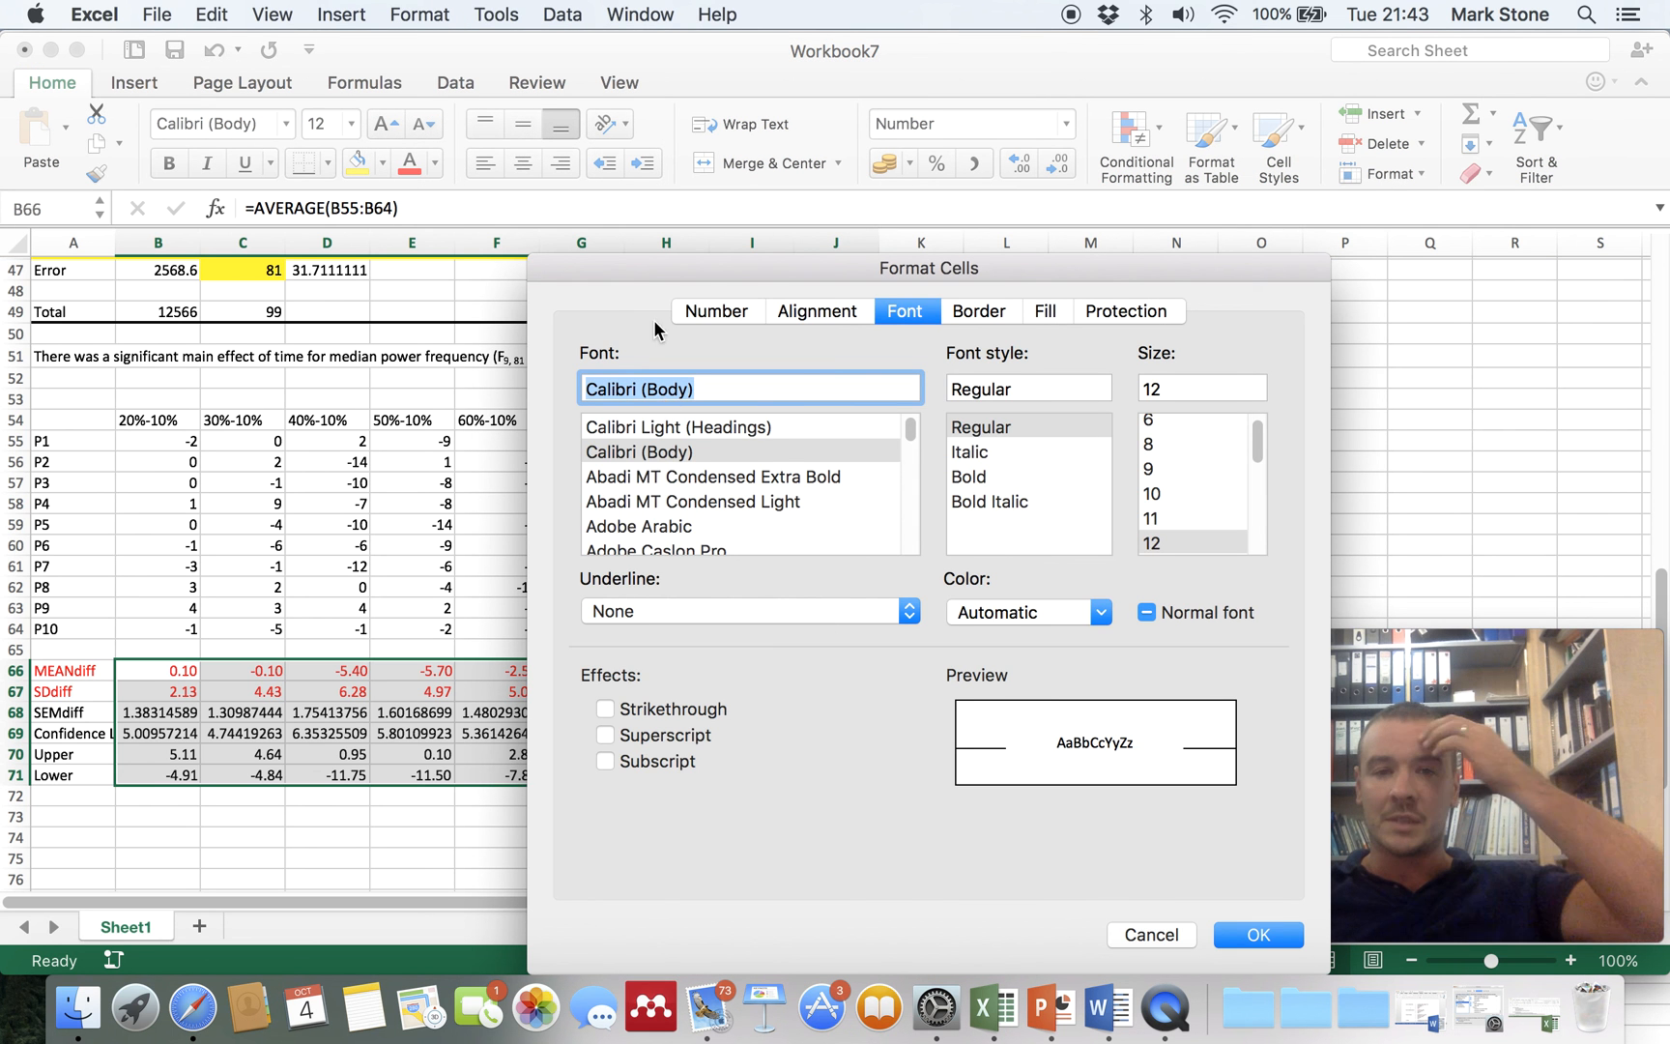
pyautogui.click(727, 312)
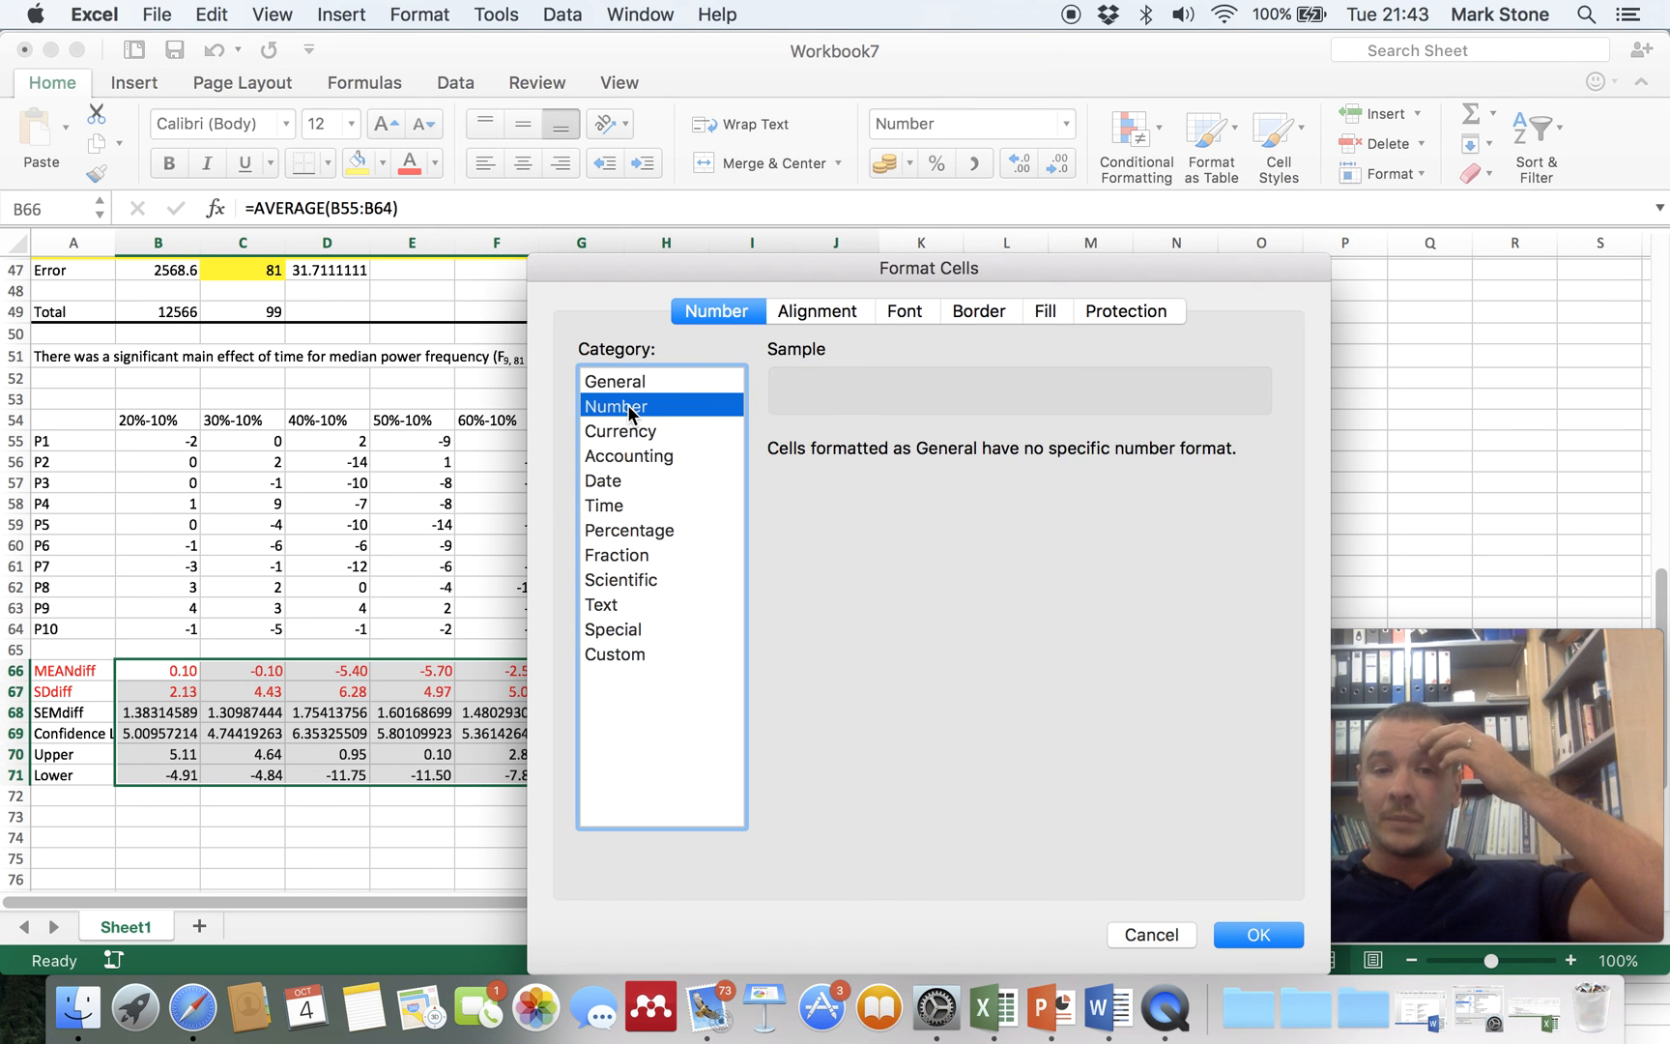
pyautogui.click(629, 409)
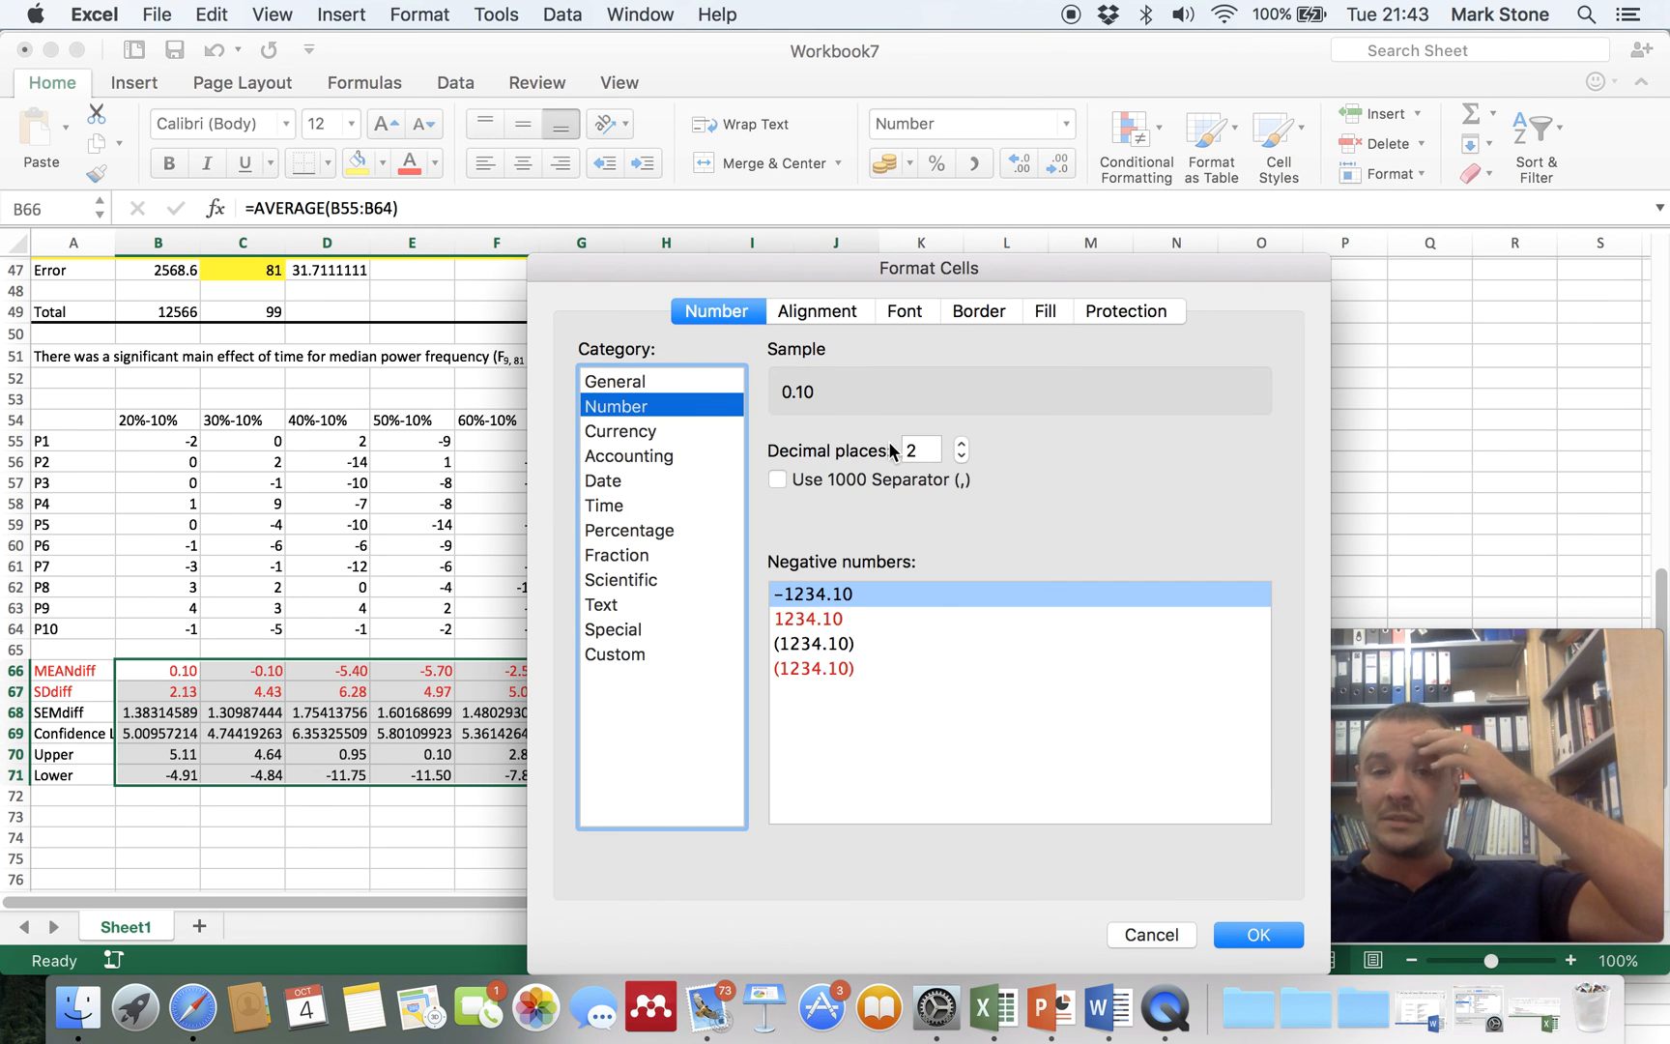
pyautogui.click(1256, 934)
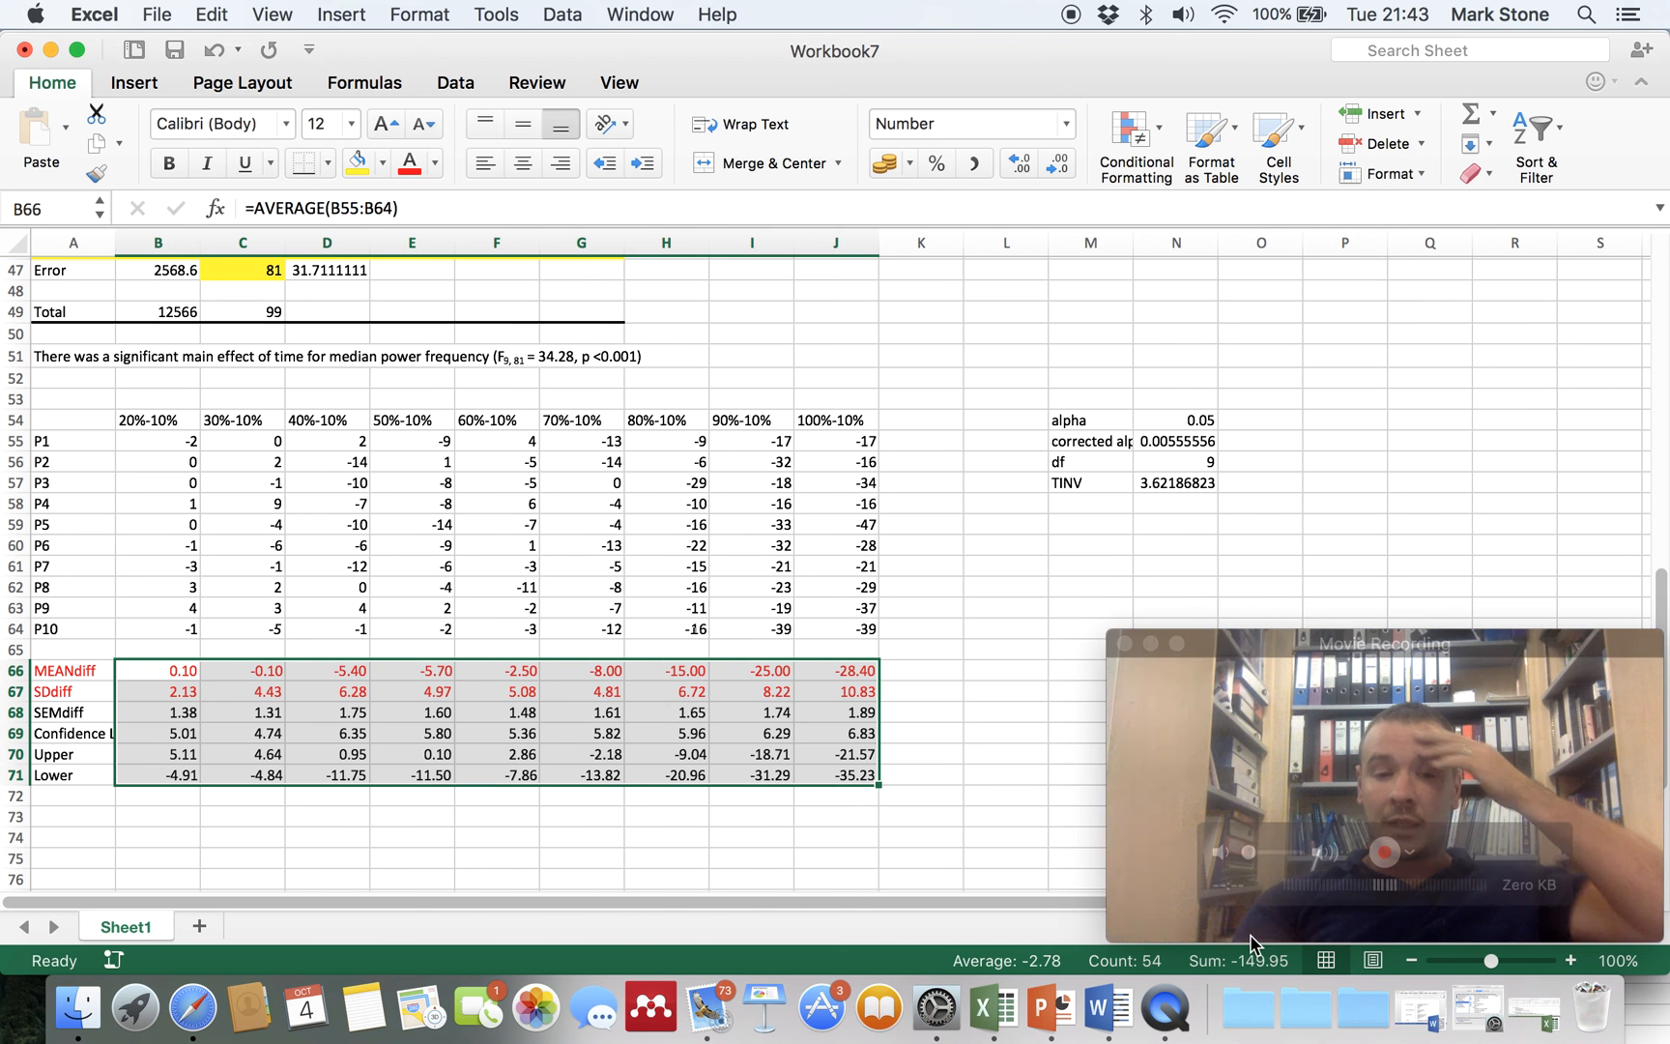
# - Color the values in B66:J71 and the row labels in A68:A71 red
pyautogui.click(407, 164)
pyautogui.moveTo(61, 710); pyautogui.dragTo(70, 777)
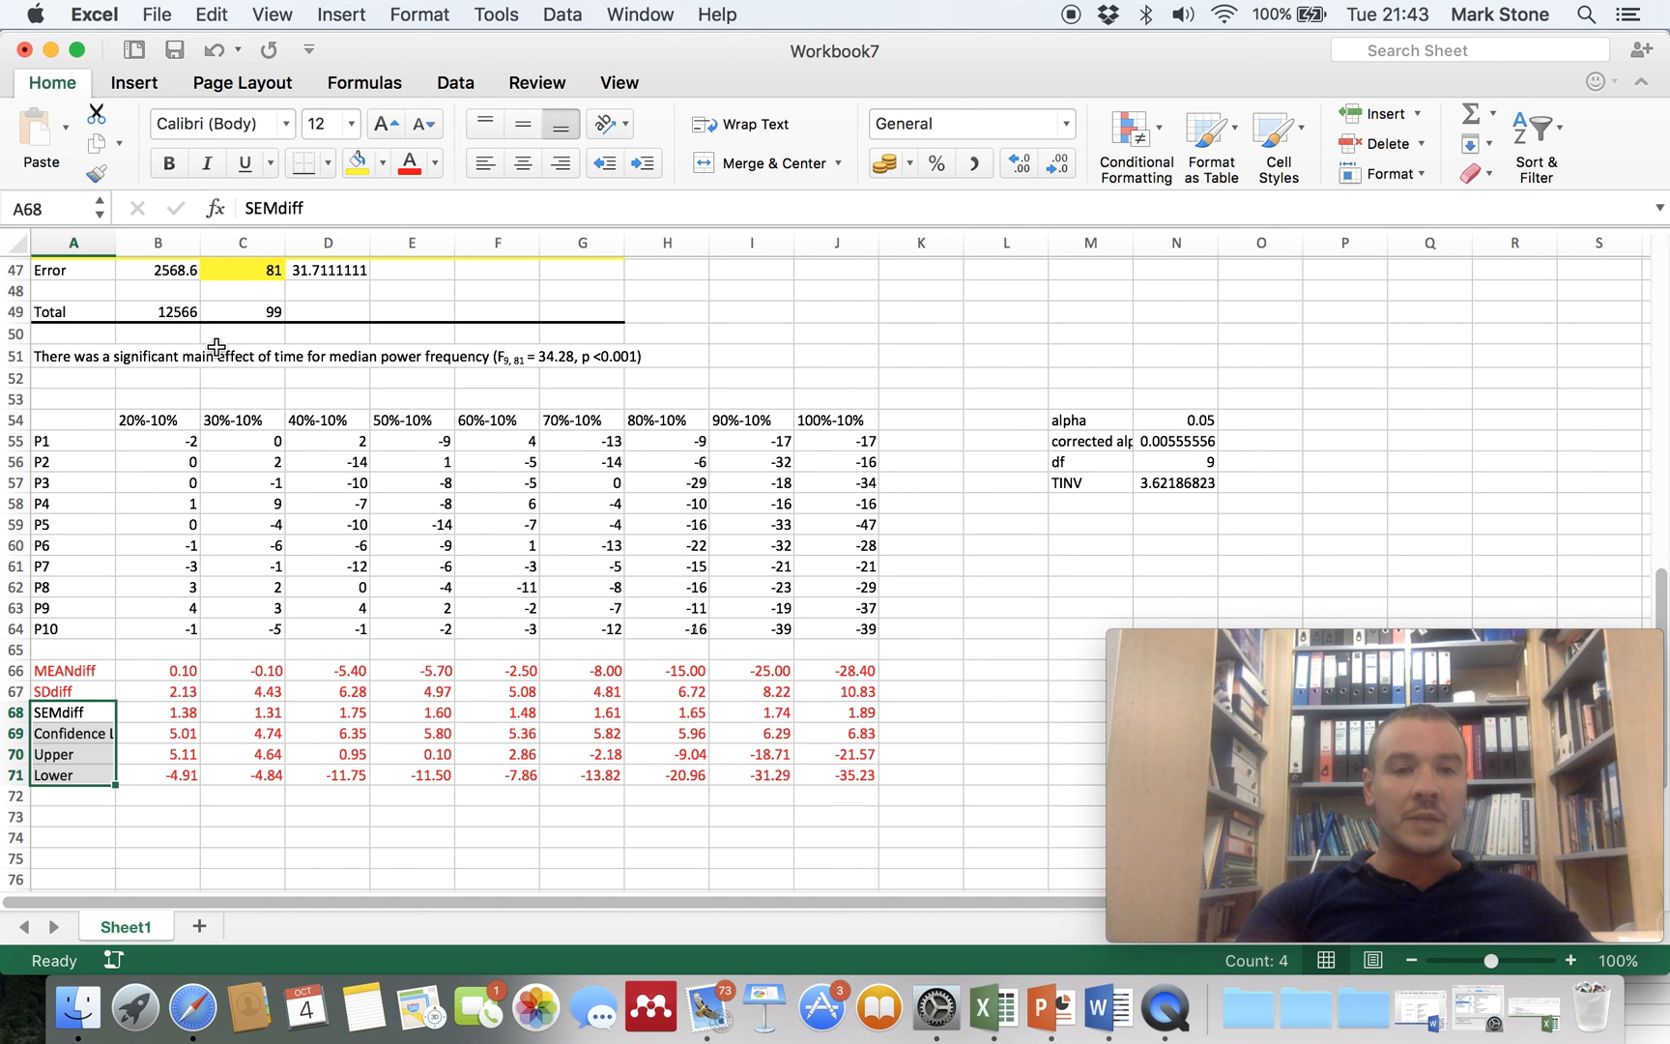
pyautogui.click(408, 164)
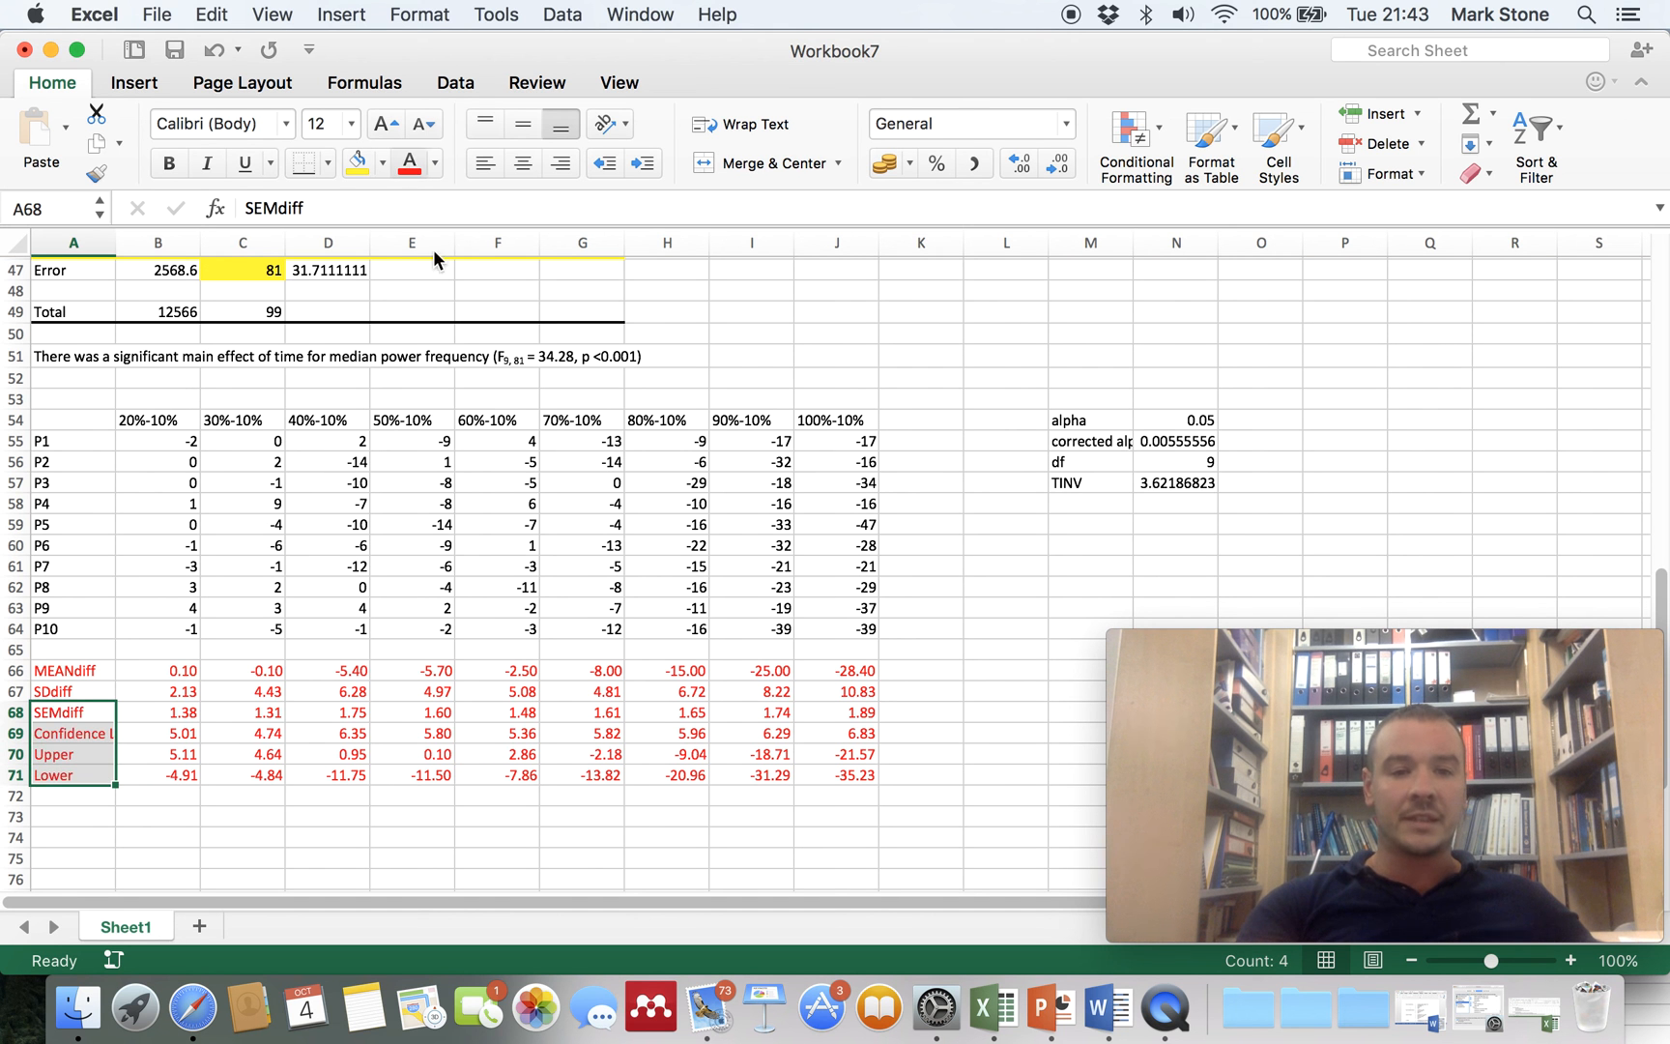
pyautogui.click(643, 812)
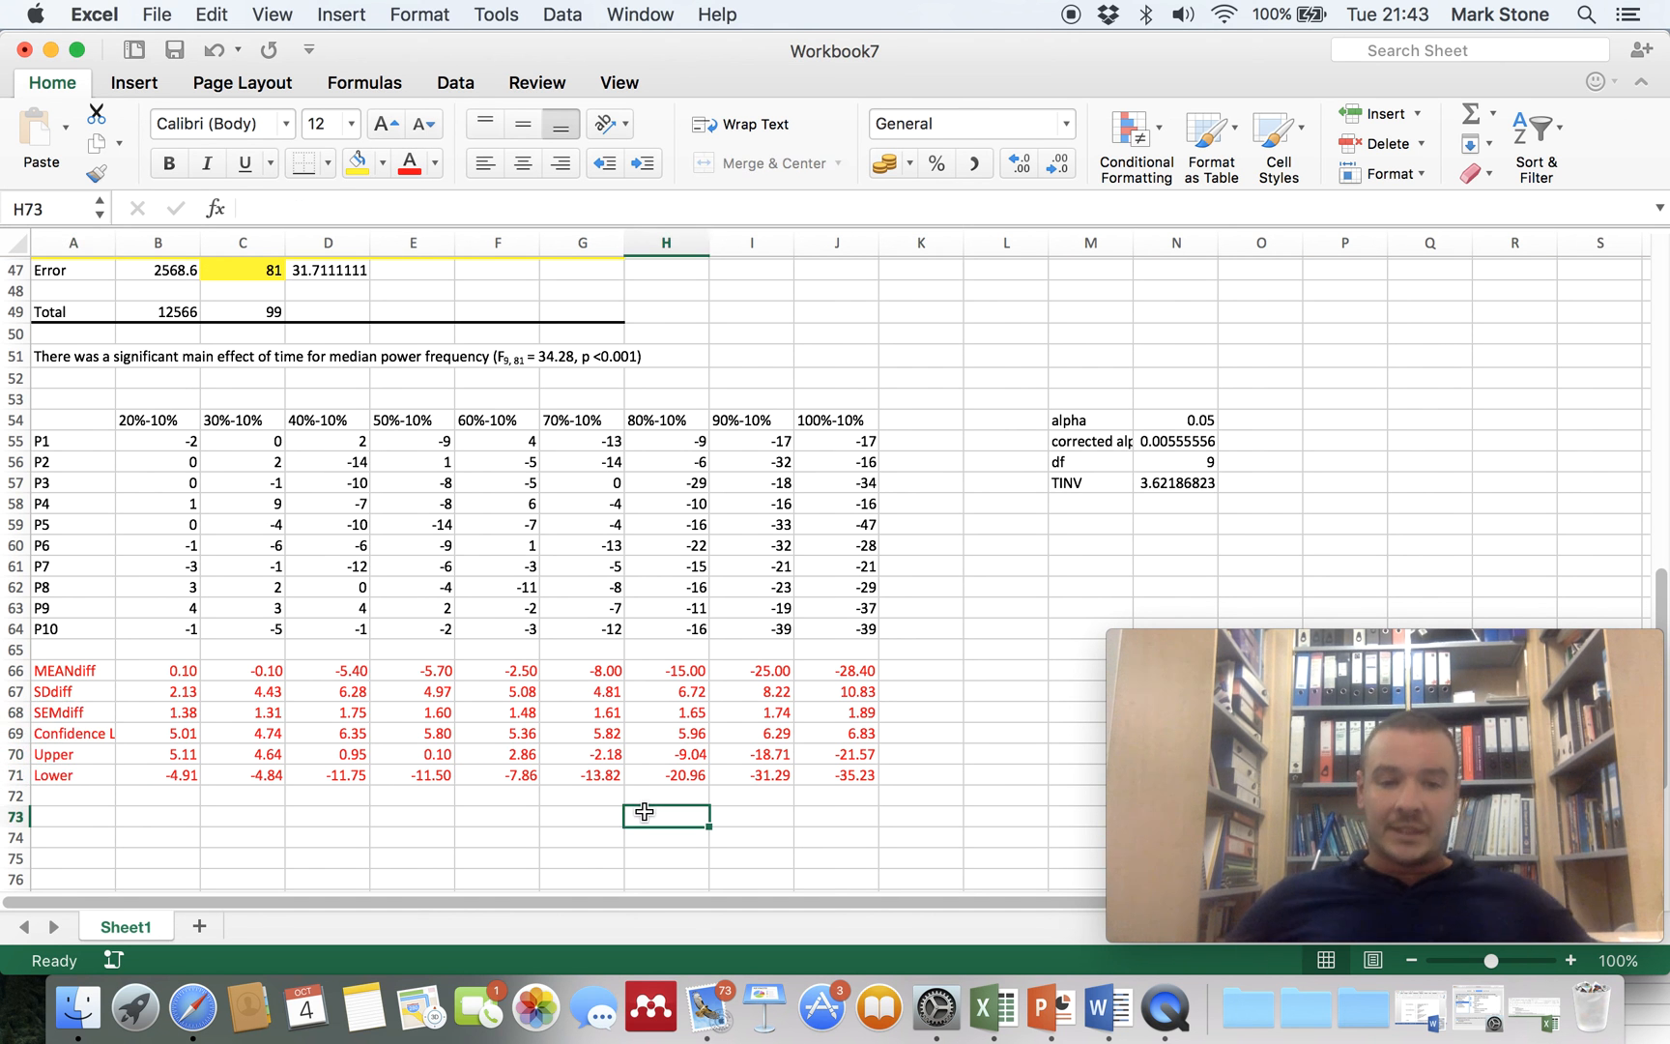
# - Examine the Upper and Lower limits of the 20% to 60% comparisons to see whether each interval spans zero
pyautogui.click(501, 757)
pyautogui.moveTo(501, 757); pyautogui.dragTo(194, 776)
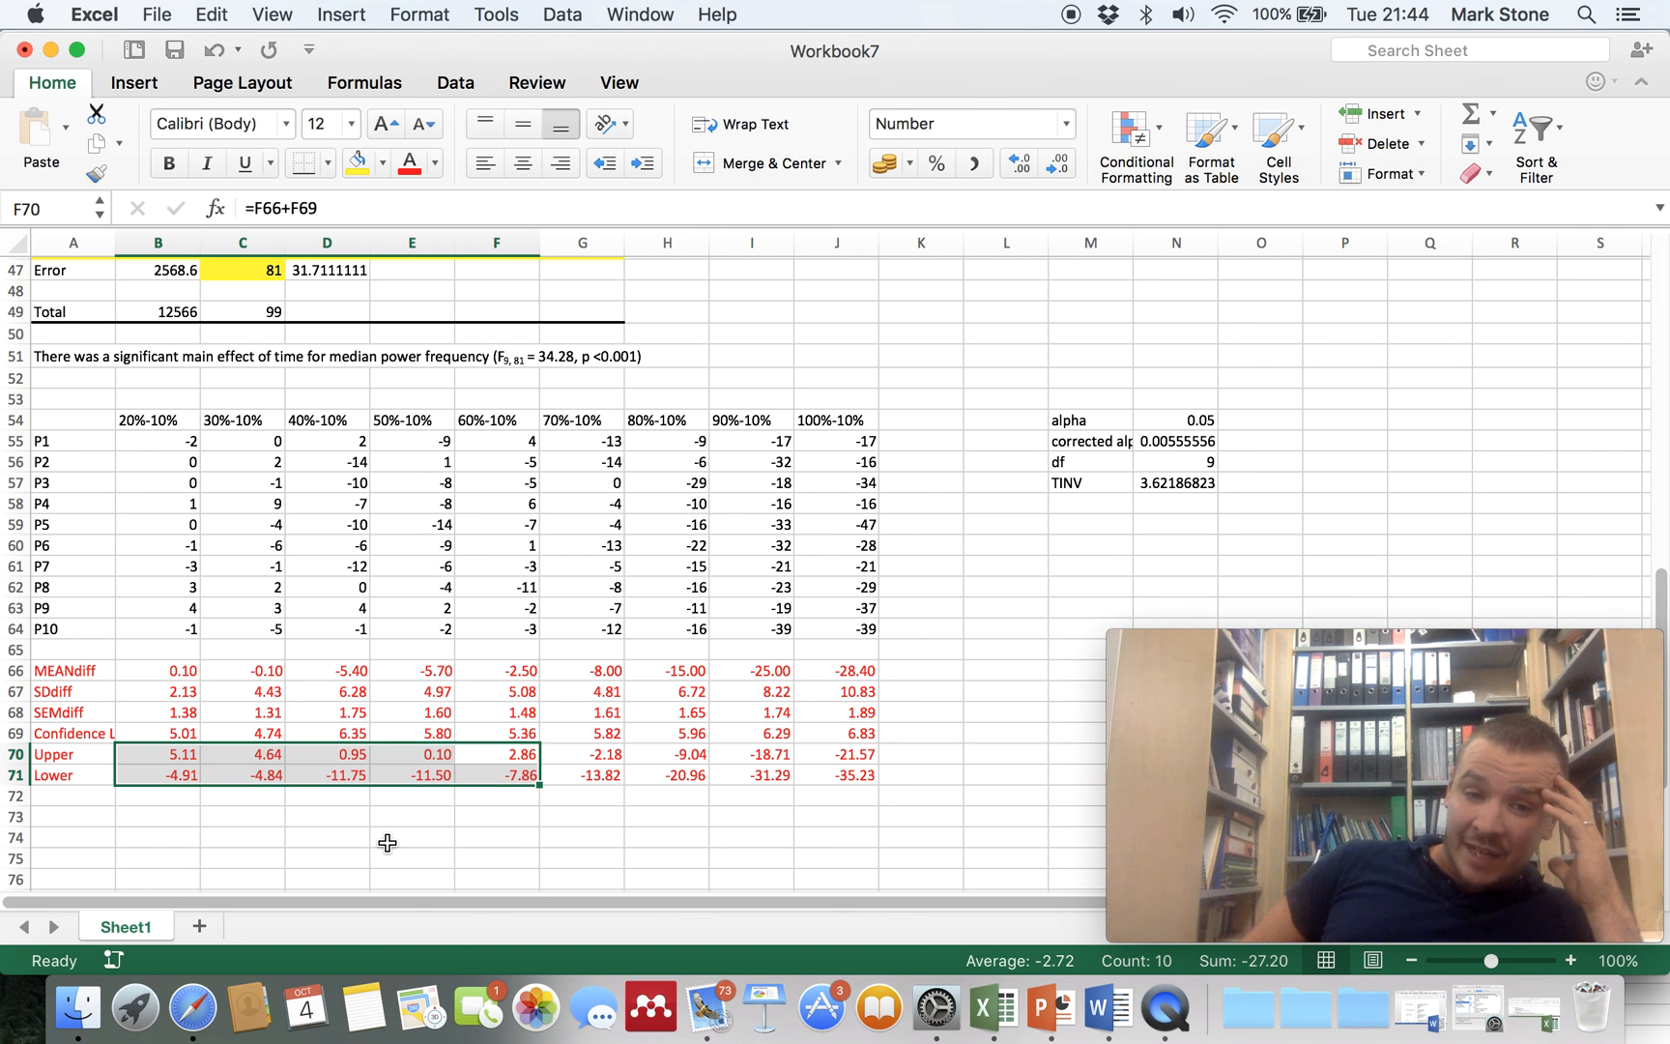
pyautogui.click(426, 754)
pyautogui.click(426, 776)
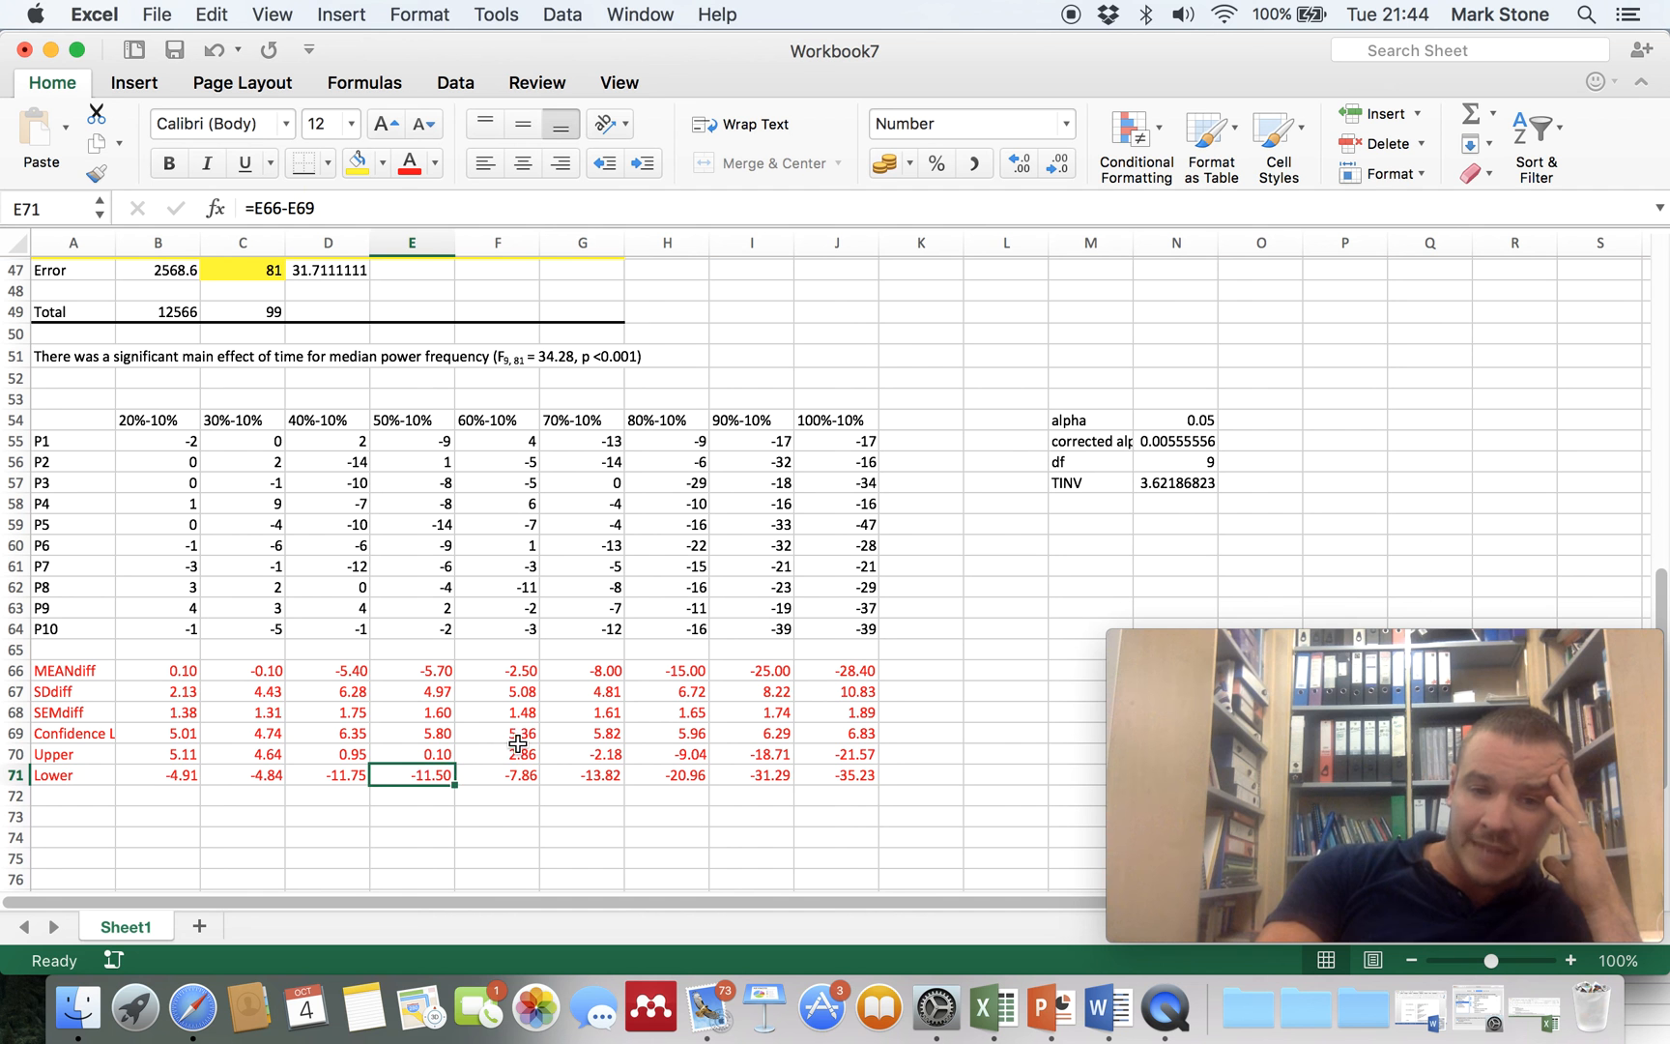
pyautogui.click(485, 749)
pyautogui.click(488, 787)
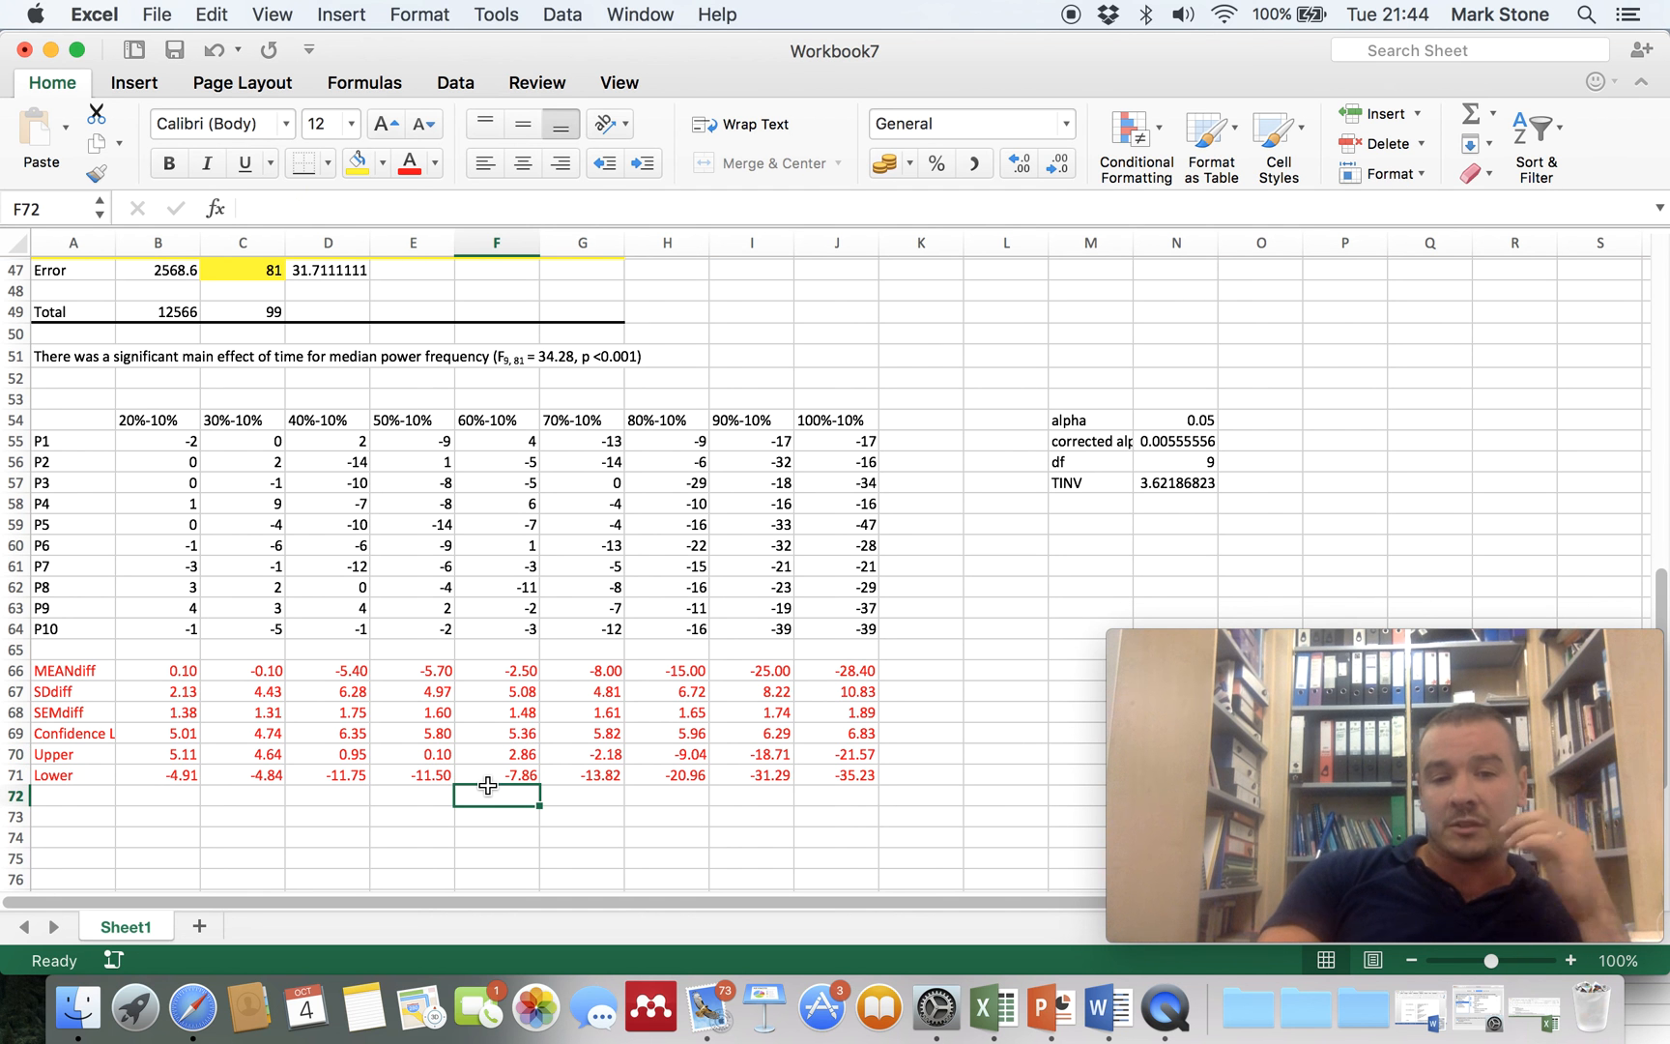
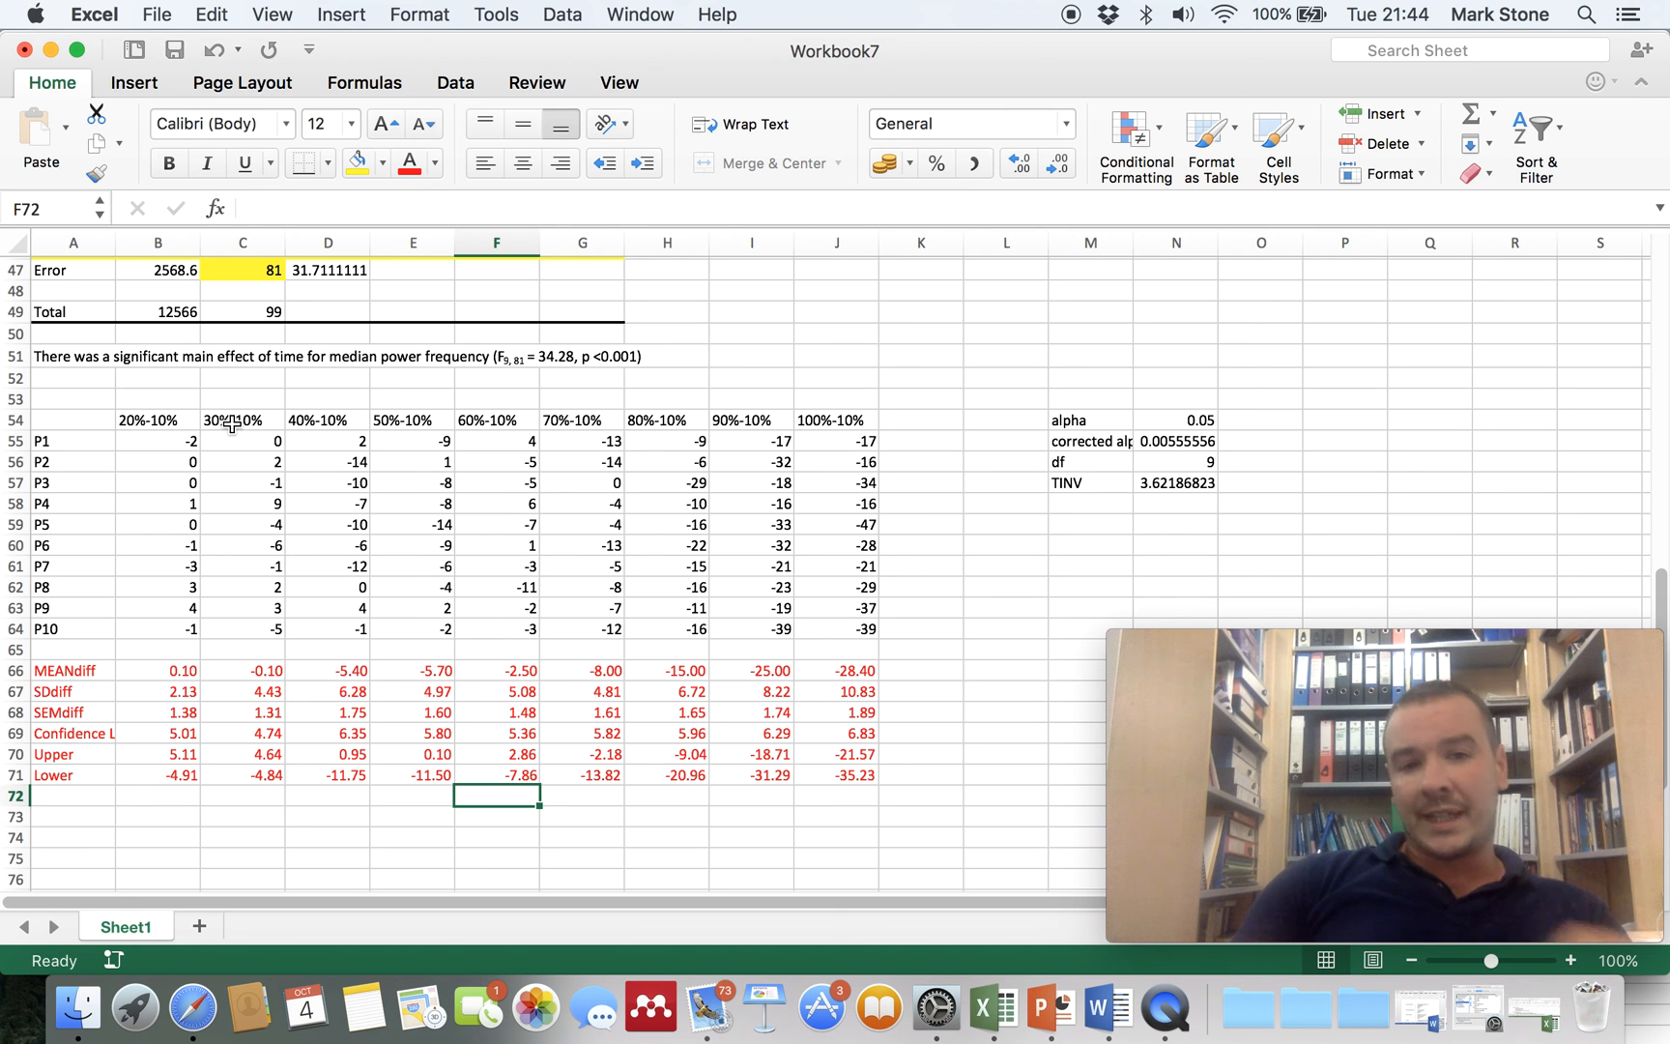
# - In the A51 results text, add a closing period, start a new sentence with "MPF", and insert "(MPF)" after "median power frequency"
pyautogui.click(80, 381)
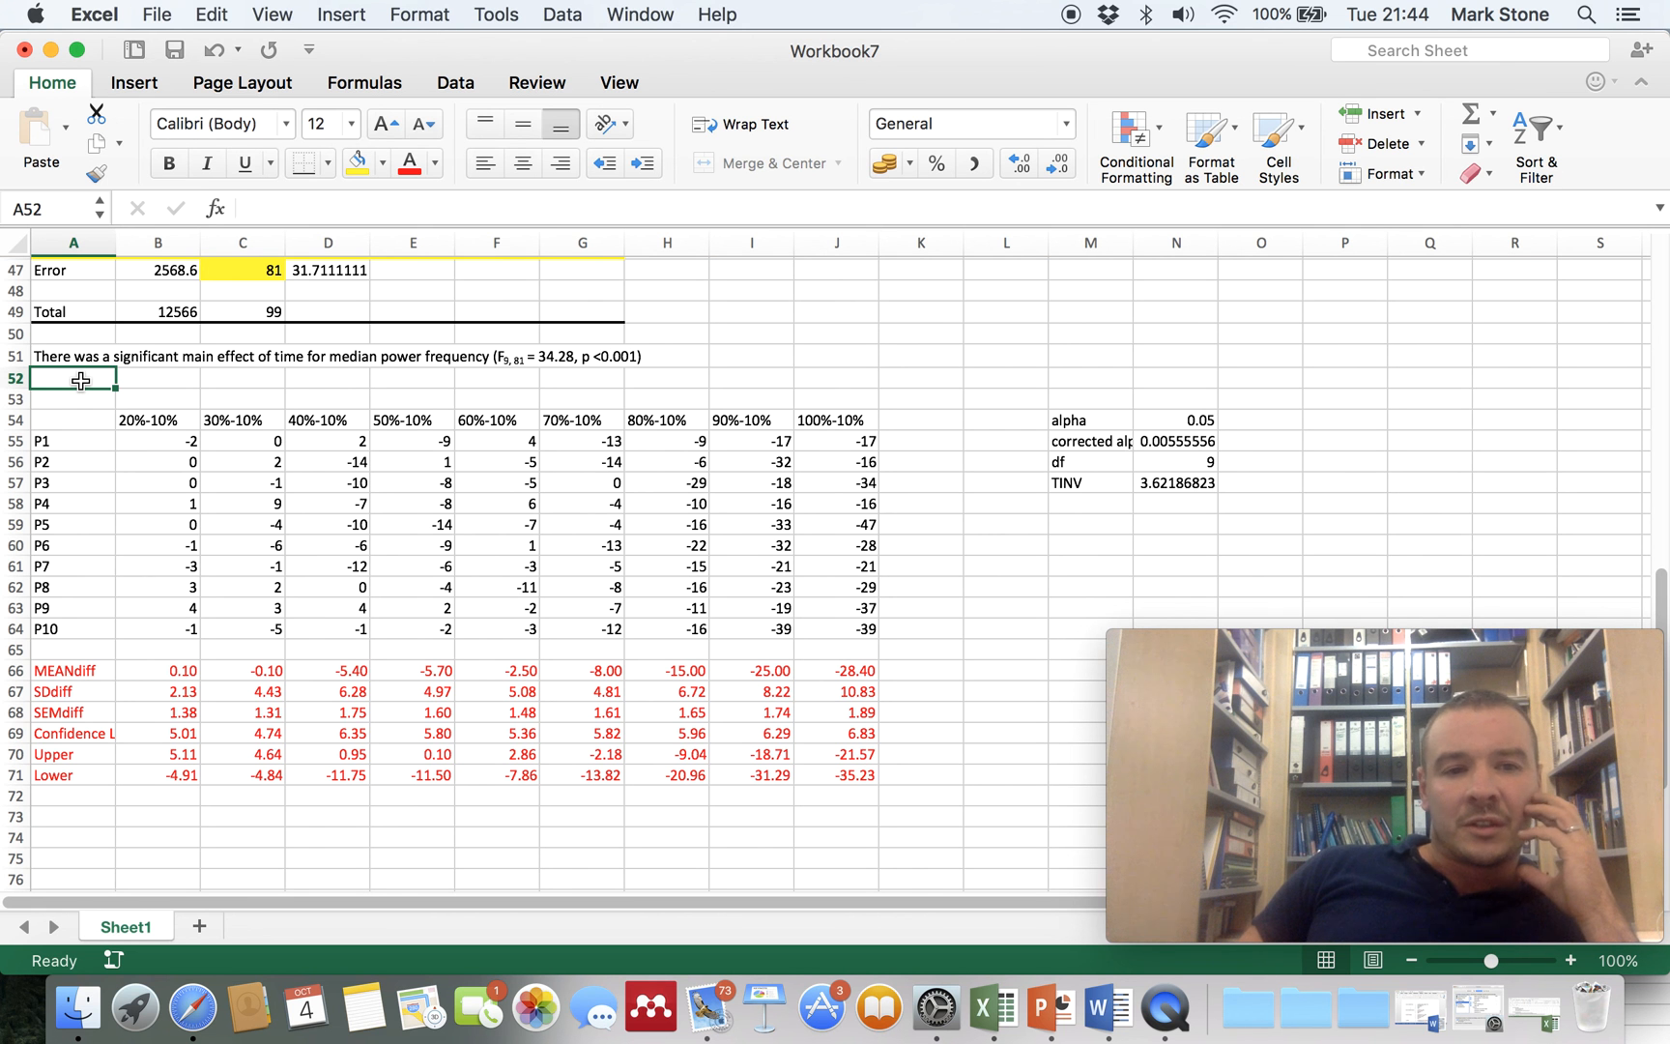
pyautogui.click(53, 358)
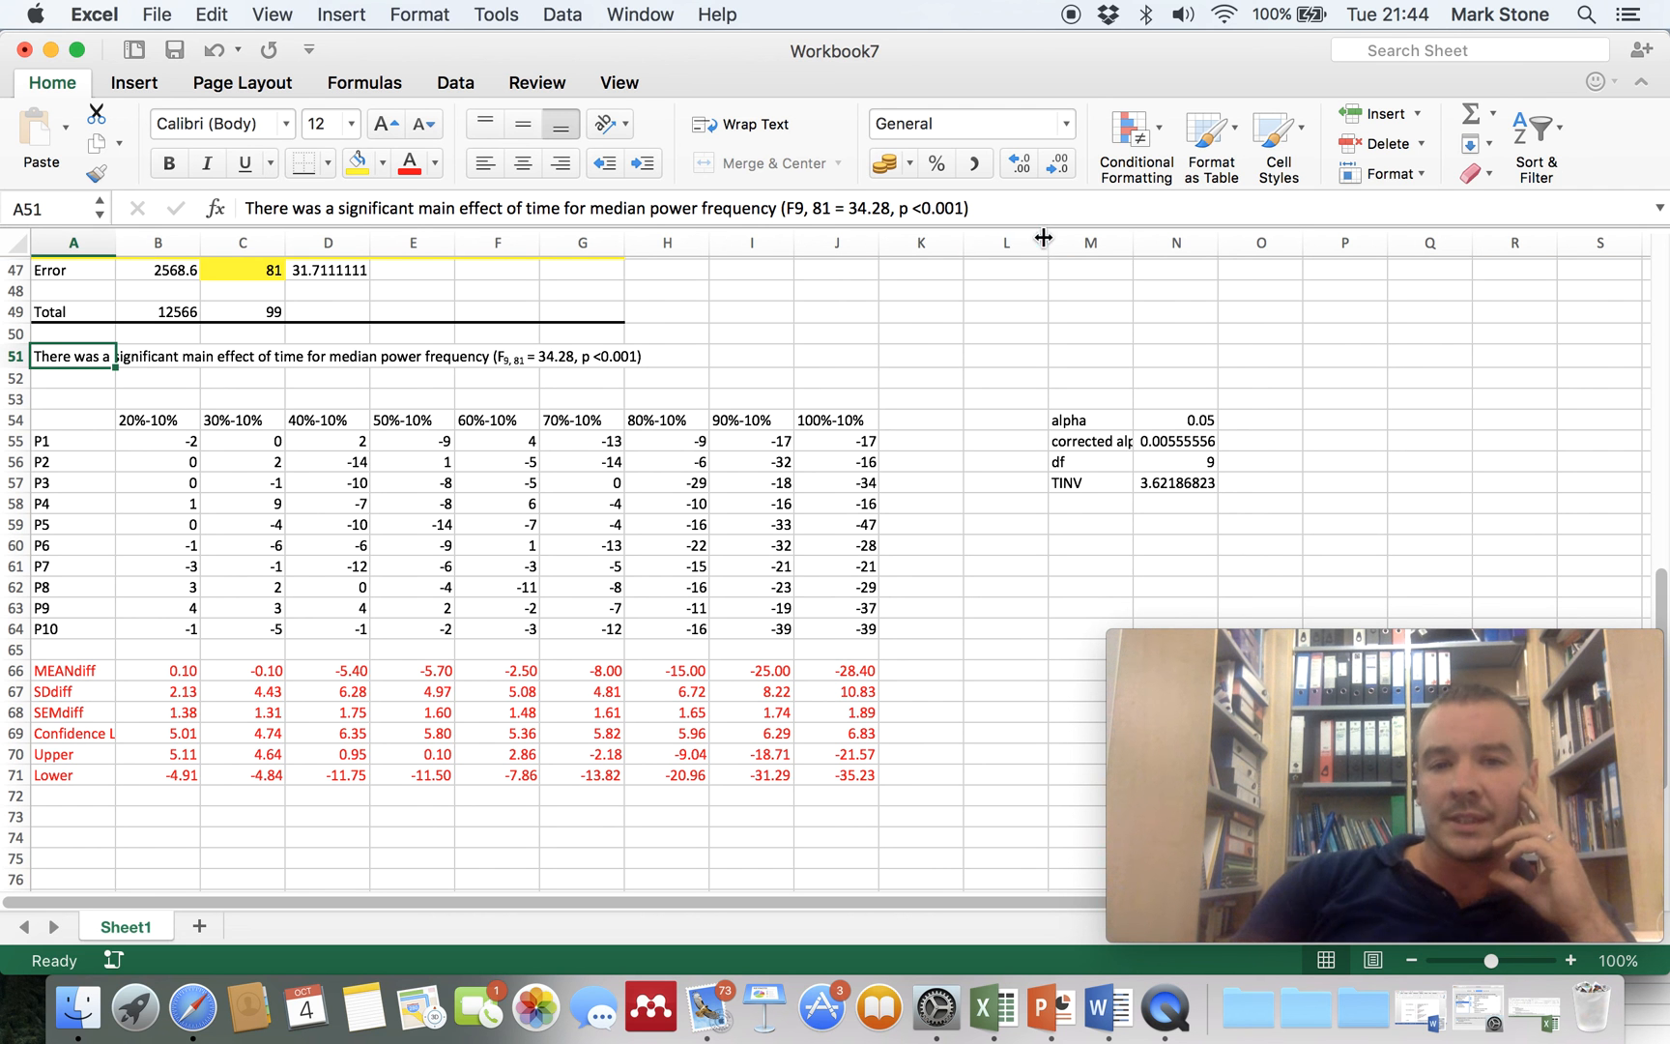
pyautogui.click(1012, 212)
pyautogui.write('. ')
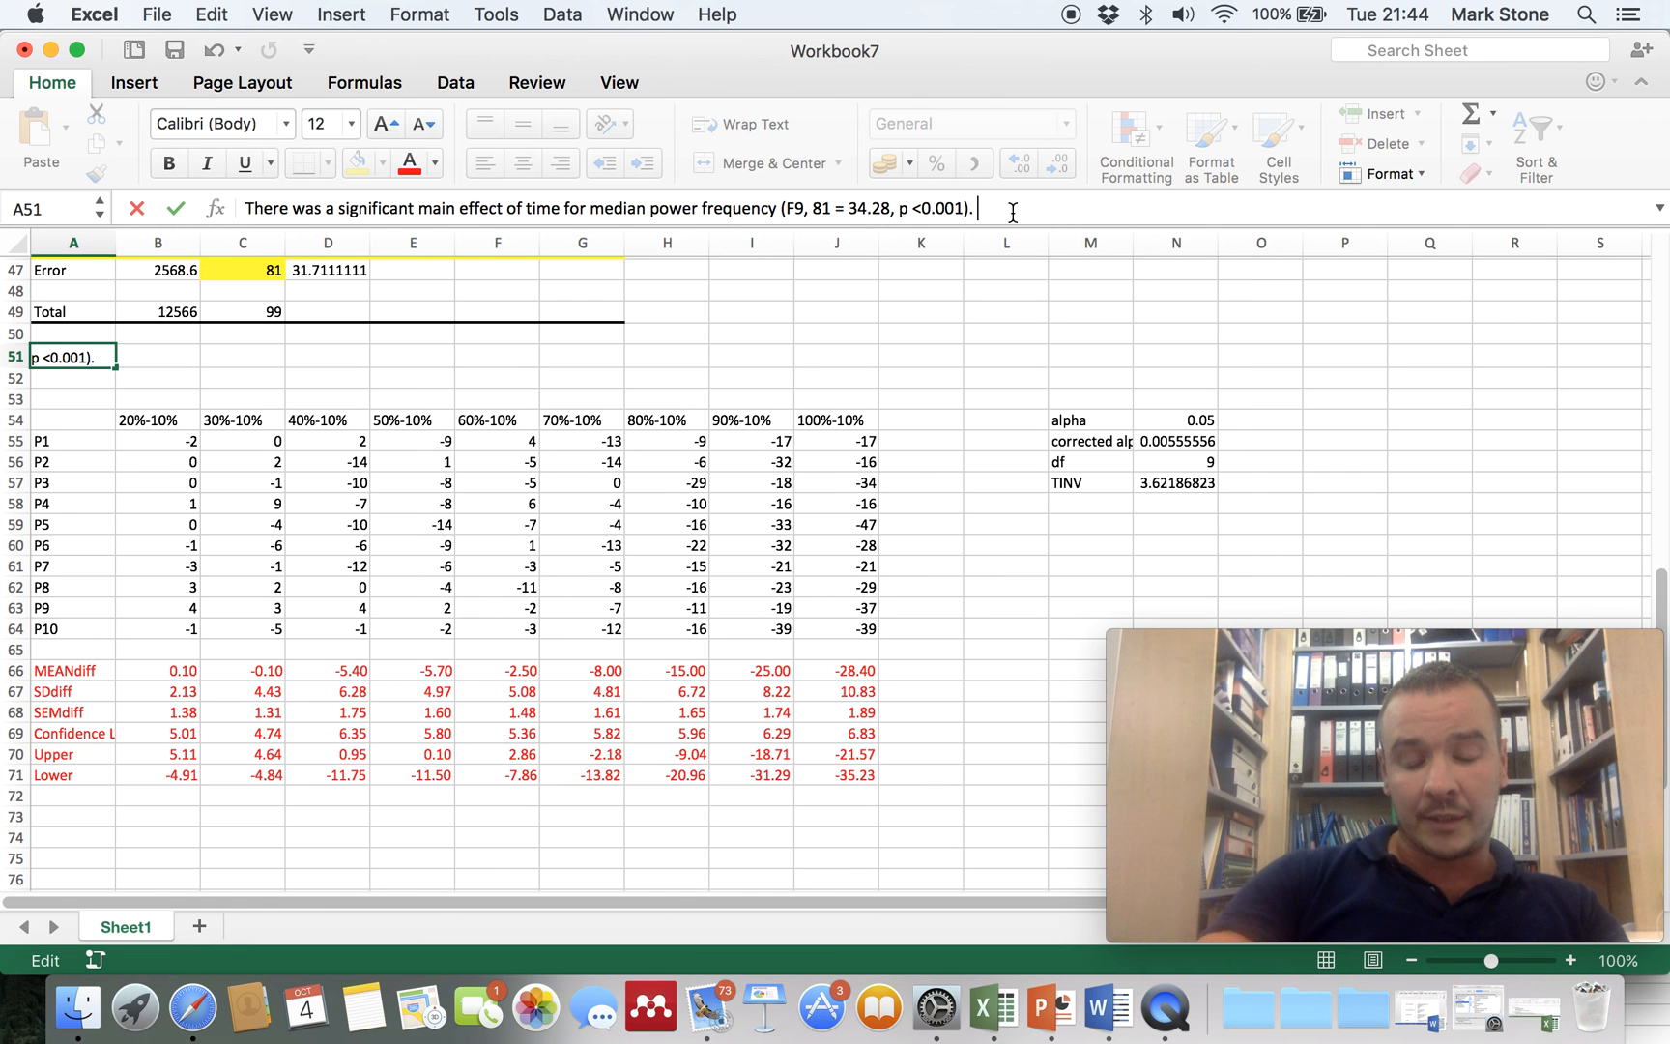
pyautogui.write('MPF')
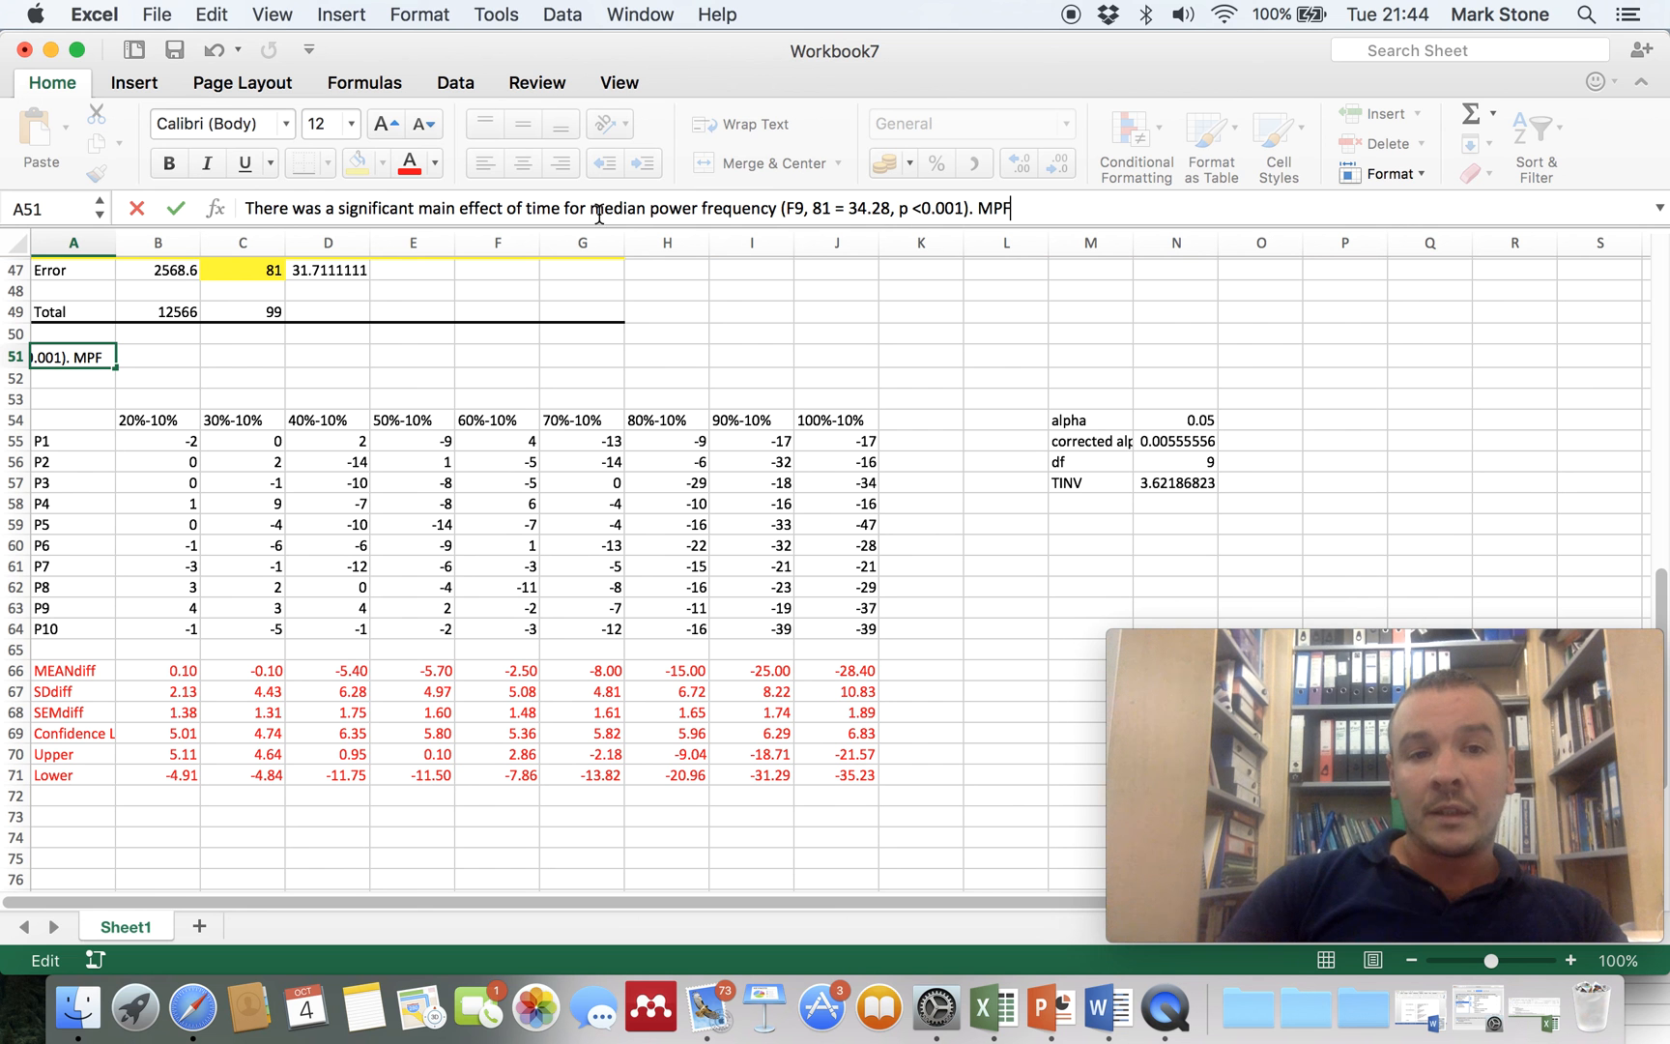
pyautogui.click(776, 210)
pyautogui.write('(MPF) (')
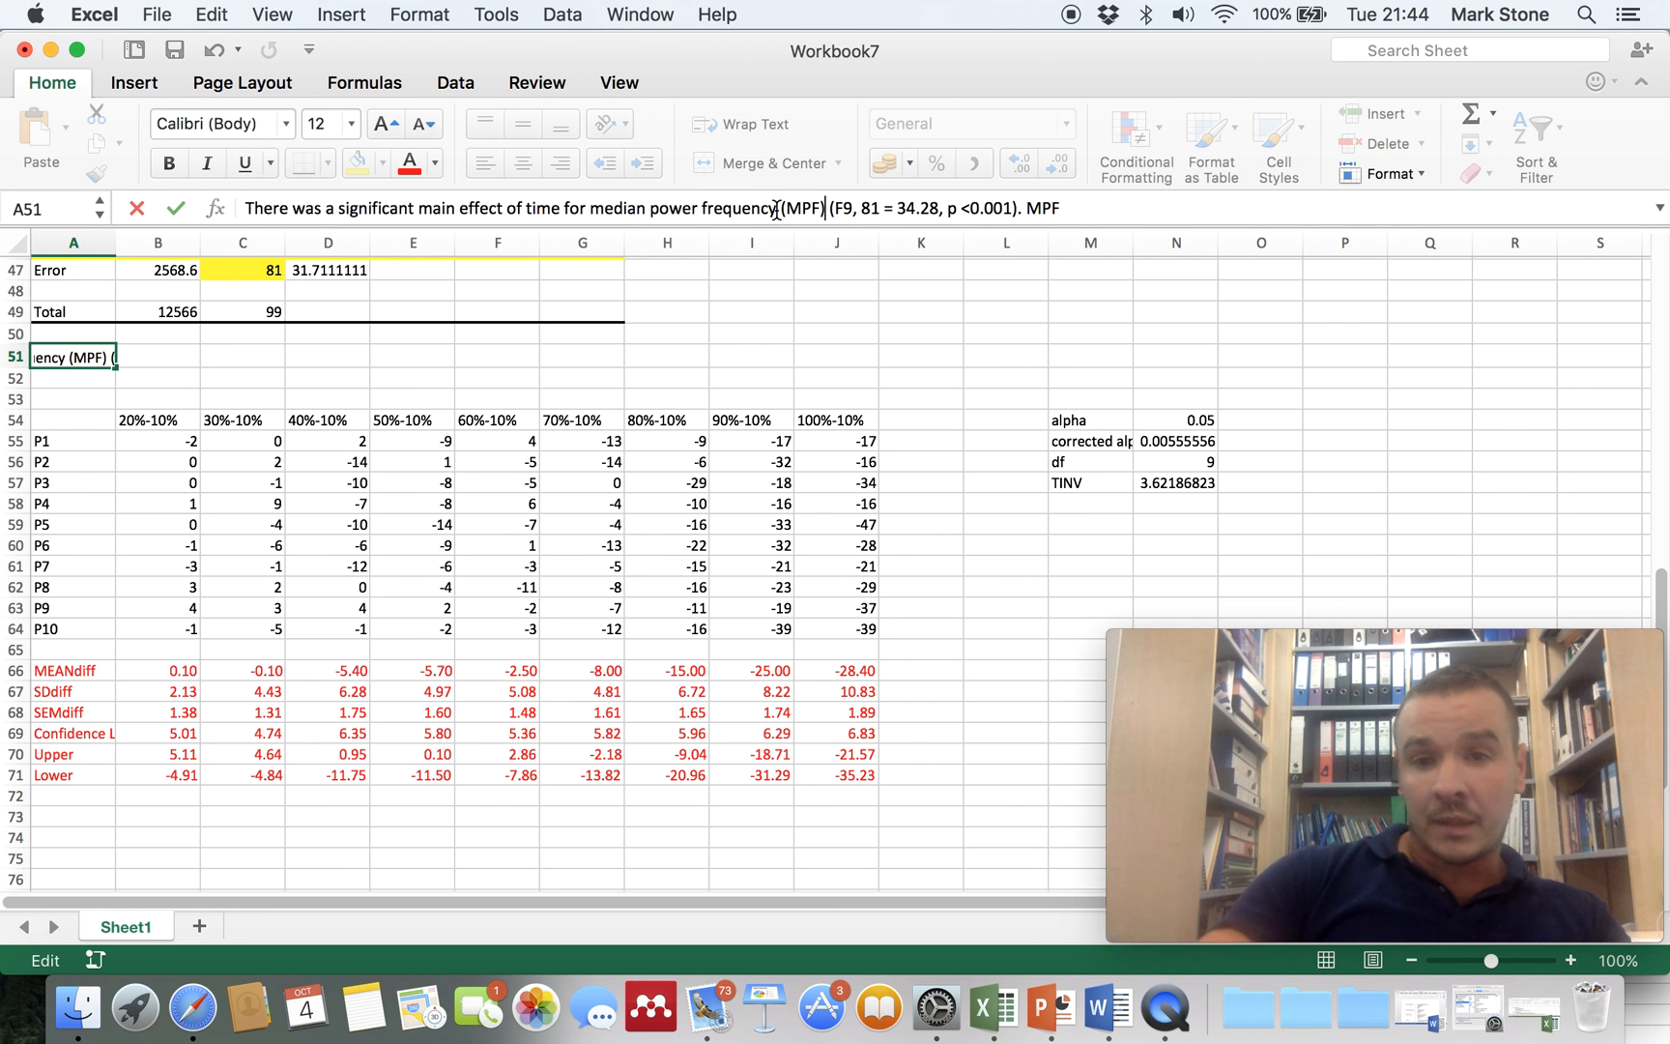
# - Continue the second sentence in A51 after "MPF" with "is lower at 70% ("
pyautogui.click(1069, 210)
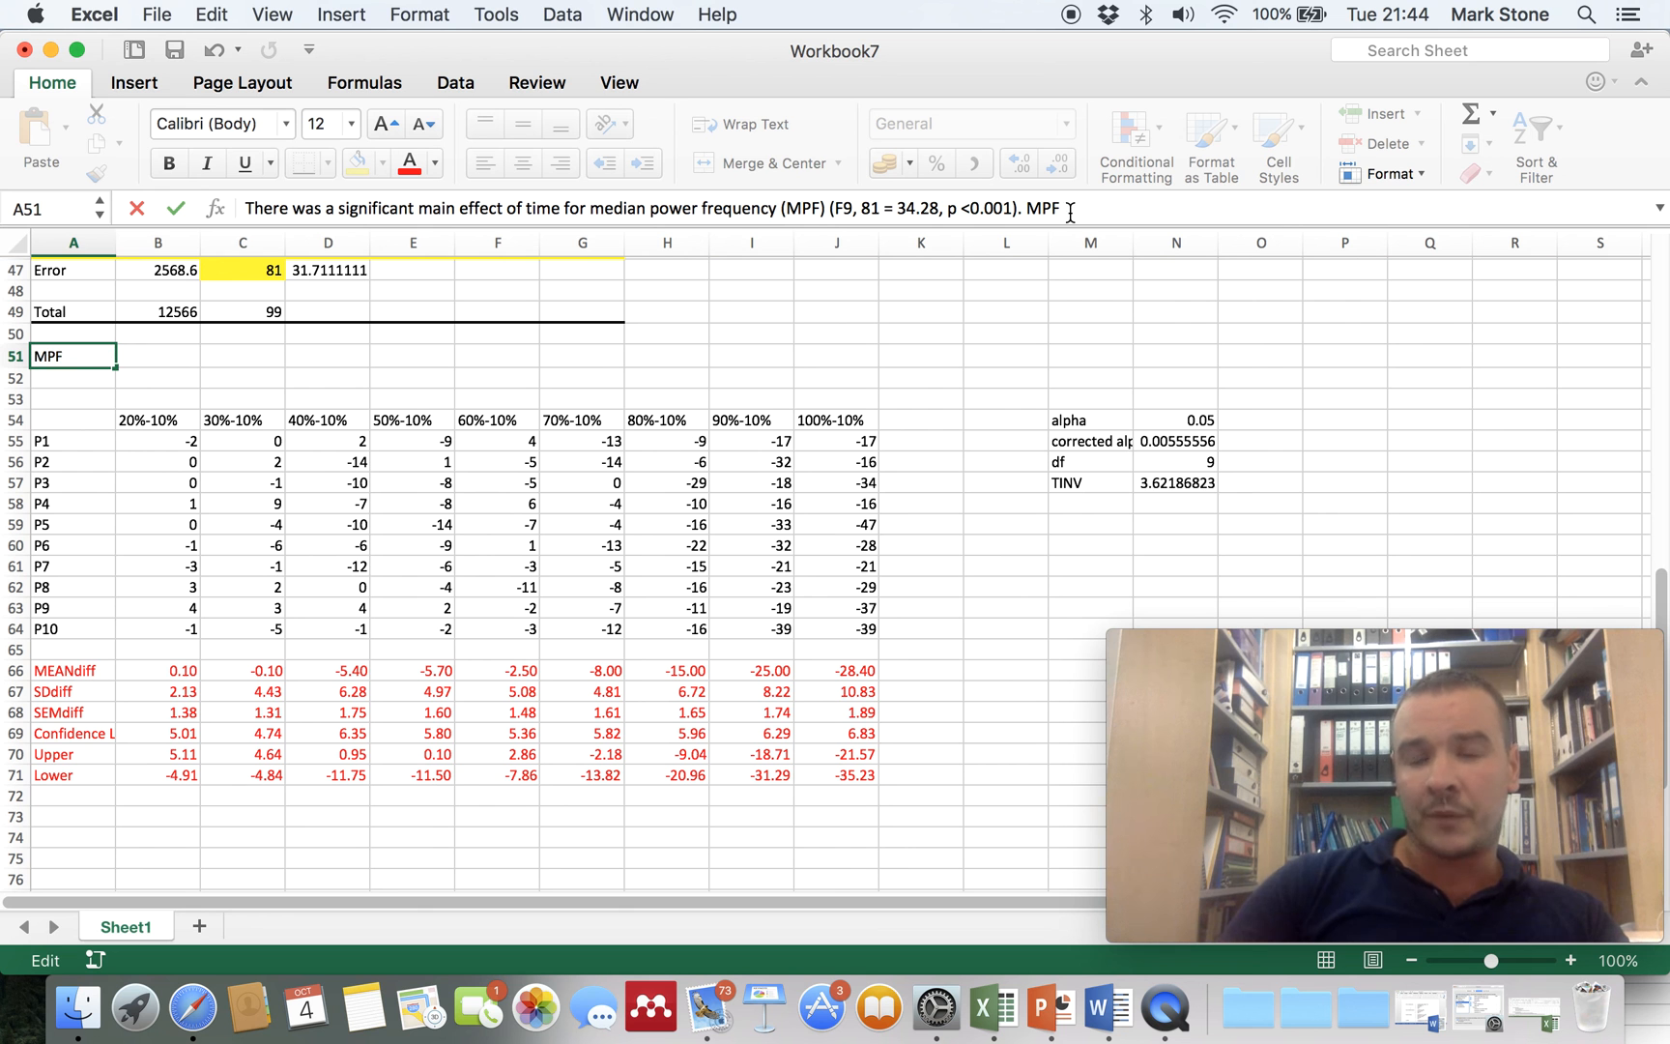
pyautogui.write('is l')
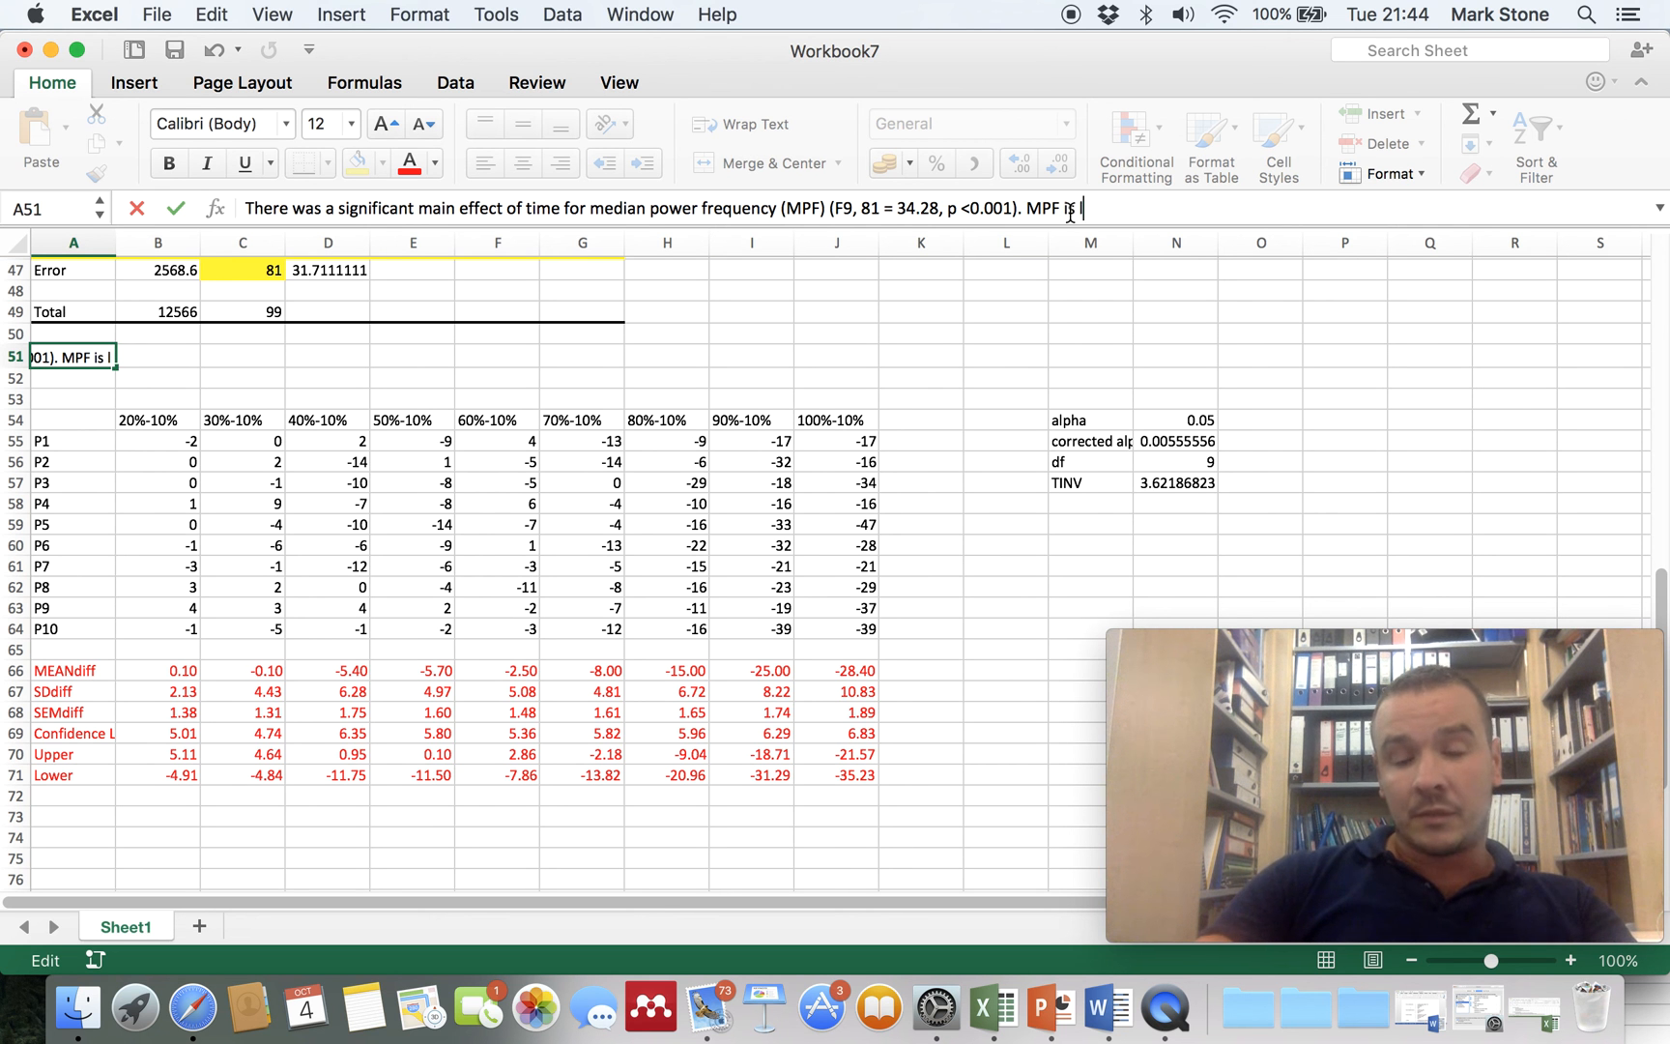
pyautogui.press('BackSpace')
pyautogui.write('lower at')
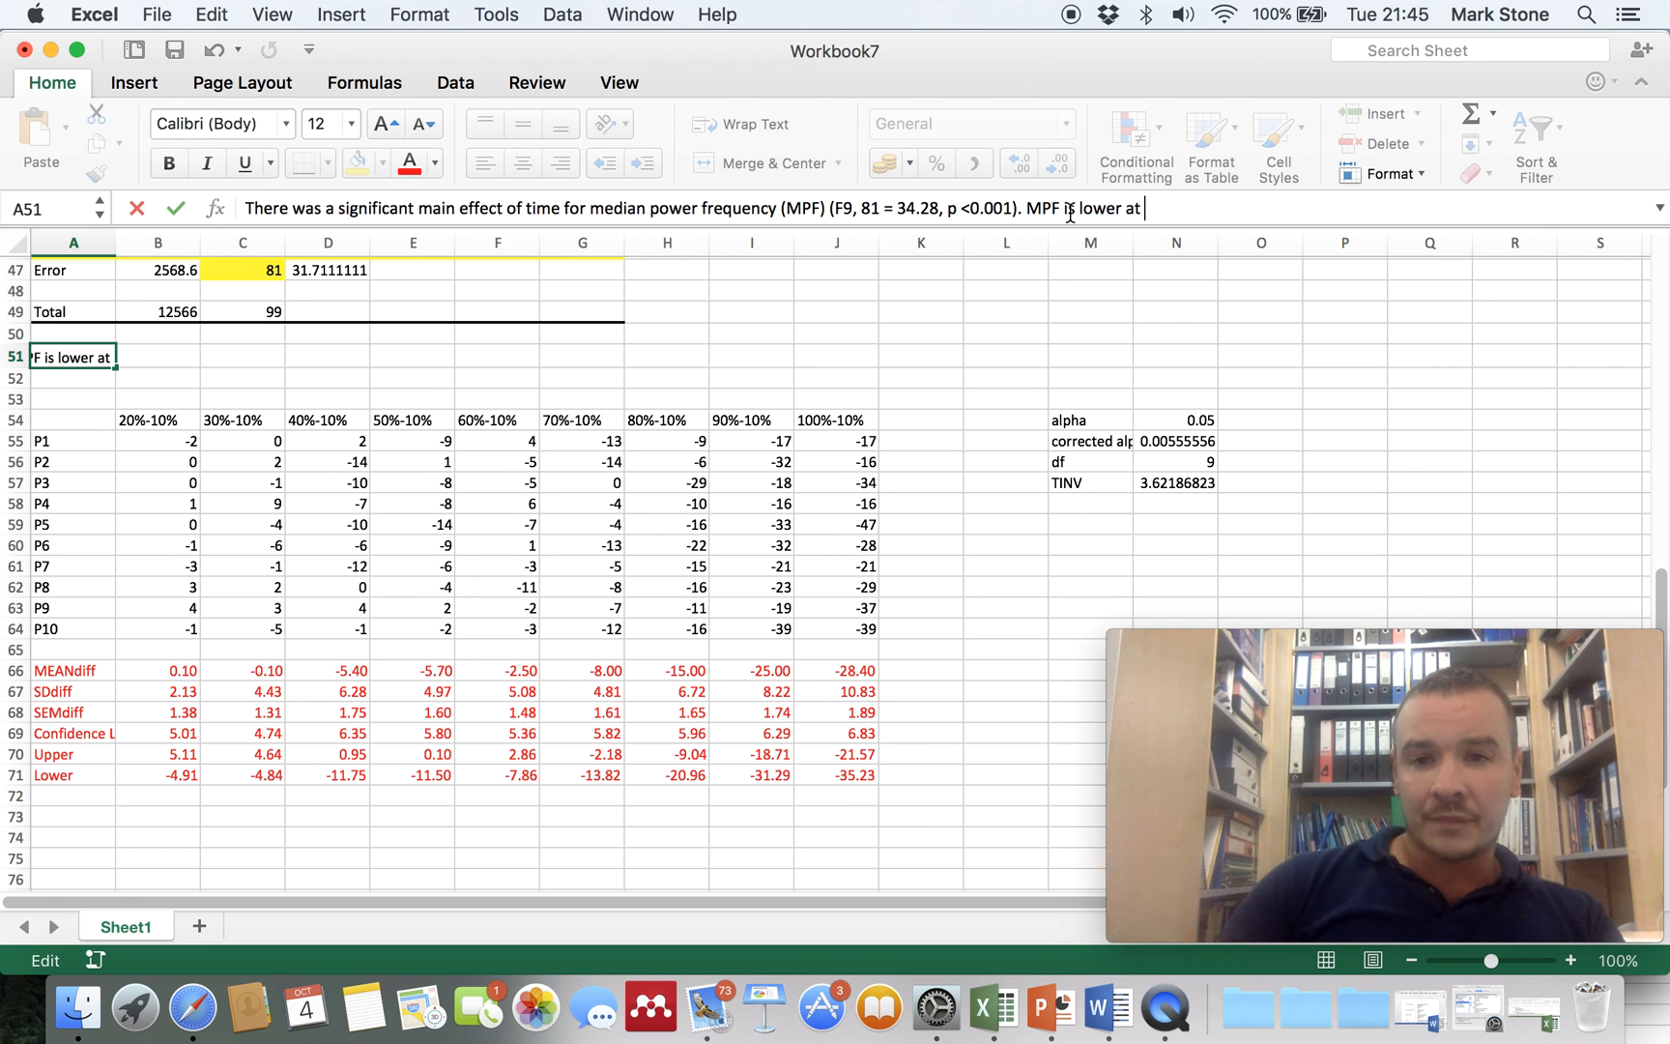
pyautogui.write(' 70% (')
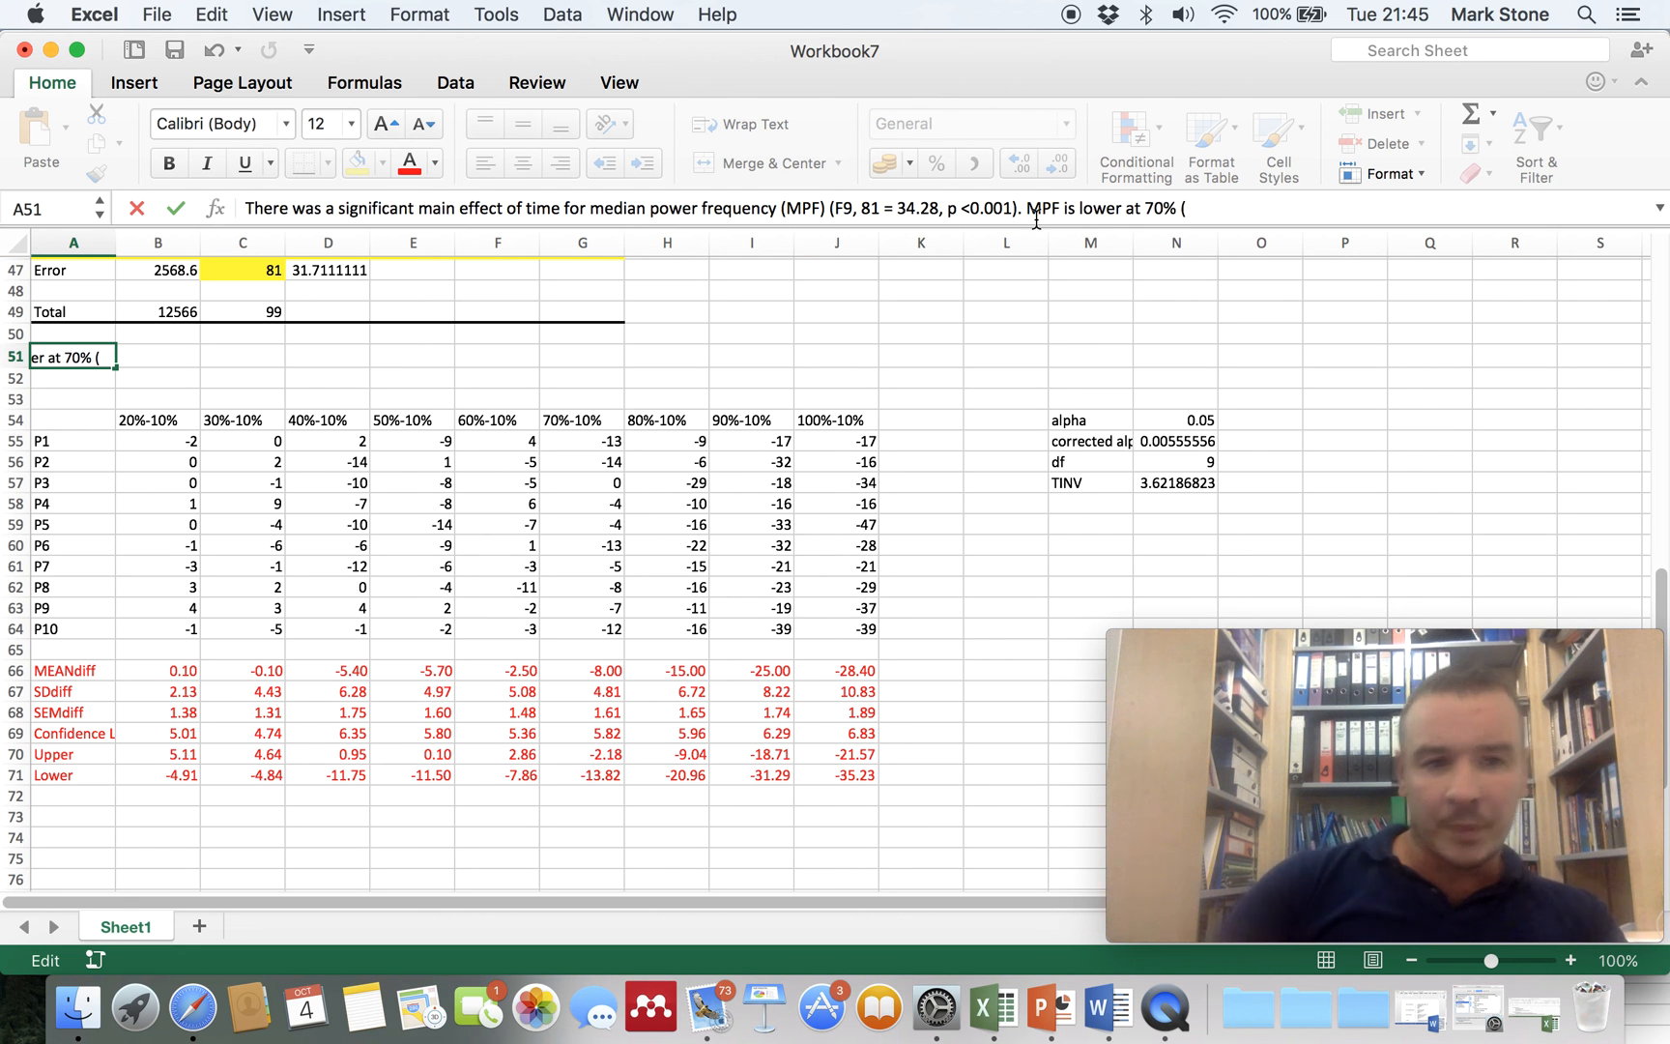
pyautogui.scroll(3, 803, 430)
pyautogui.scroll(-2, 803, 430)
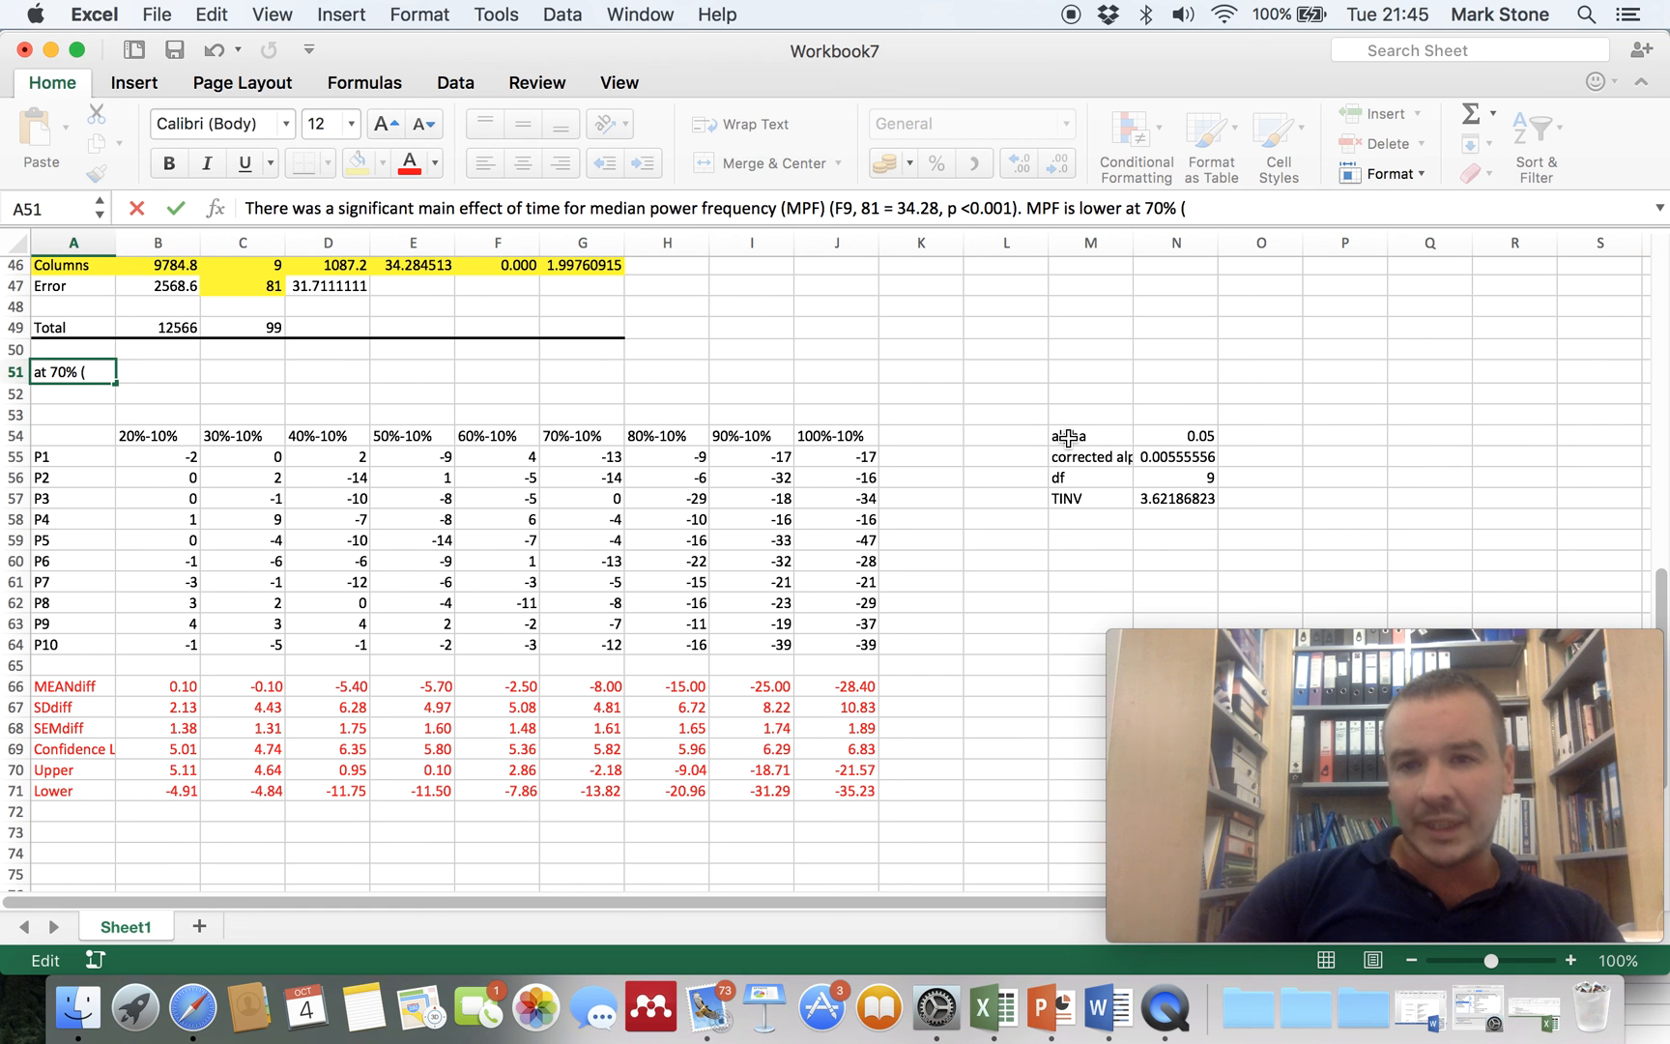
pyautogui.write('-2 -')
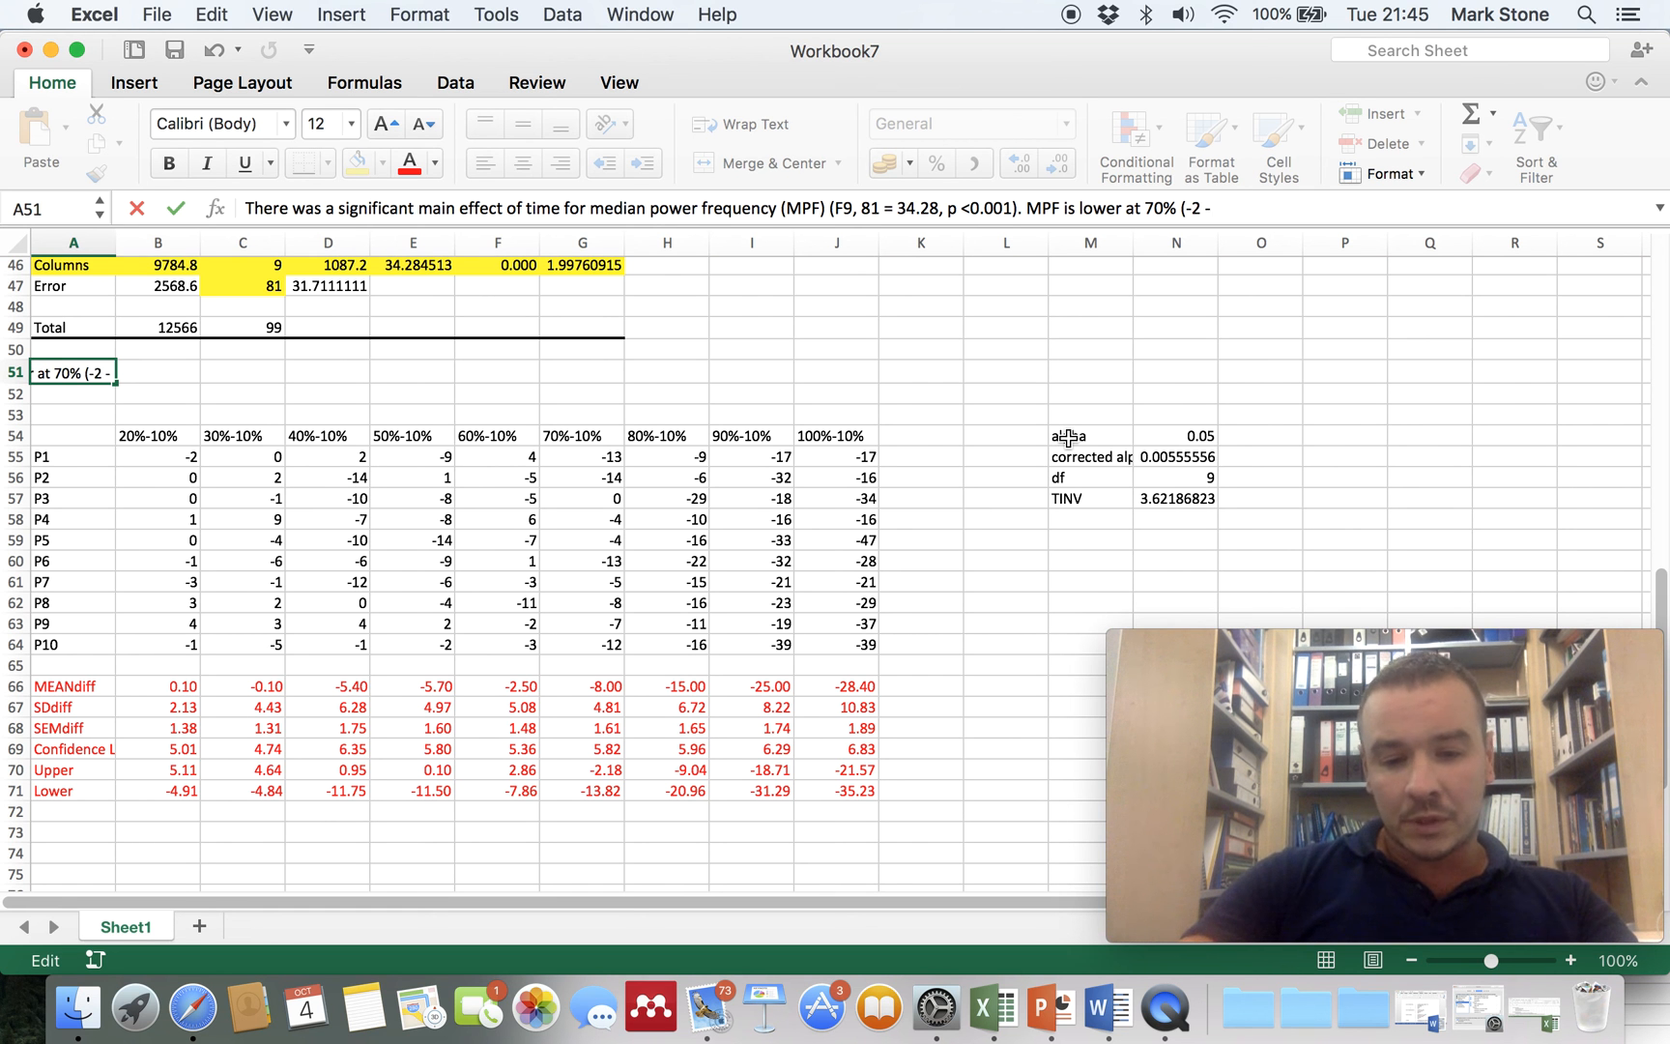
pyautogui.press('BackSpace')
pyautogui.press('BackSpace')
pyautogui.press('BackSpace')
pyautogui.press('BackSpace')
# - Complete the 70% interval in A51 as "(2 - 14)" and append ", 80% (9 - 21)"
pyautogui.write('2 - 143')
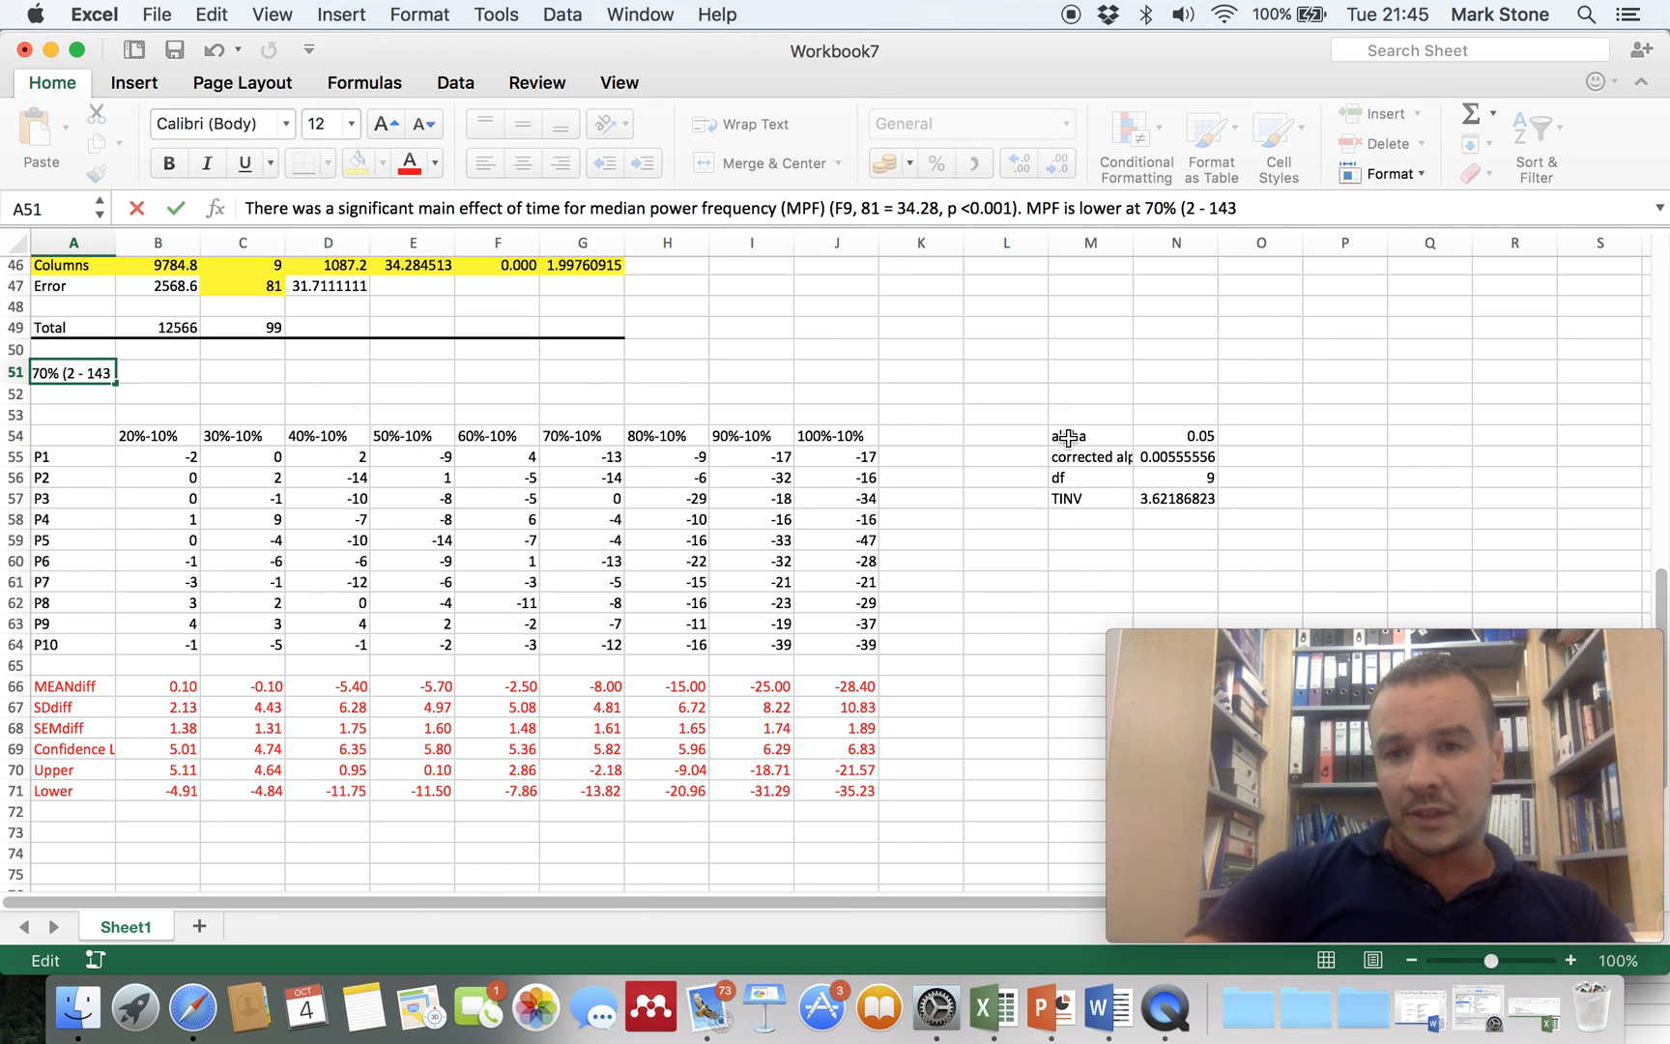
pyautogui.press('BackSpace')
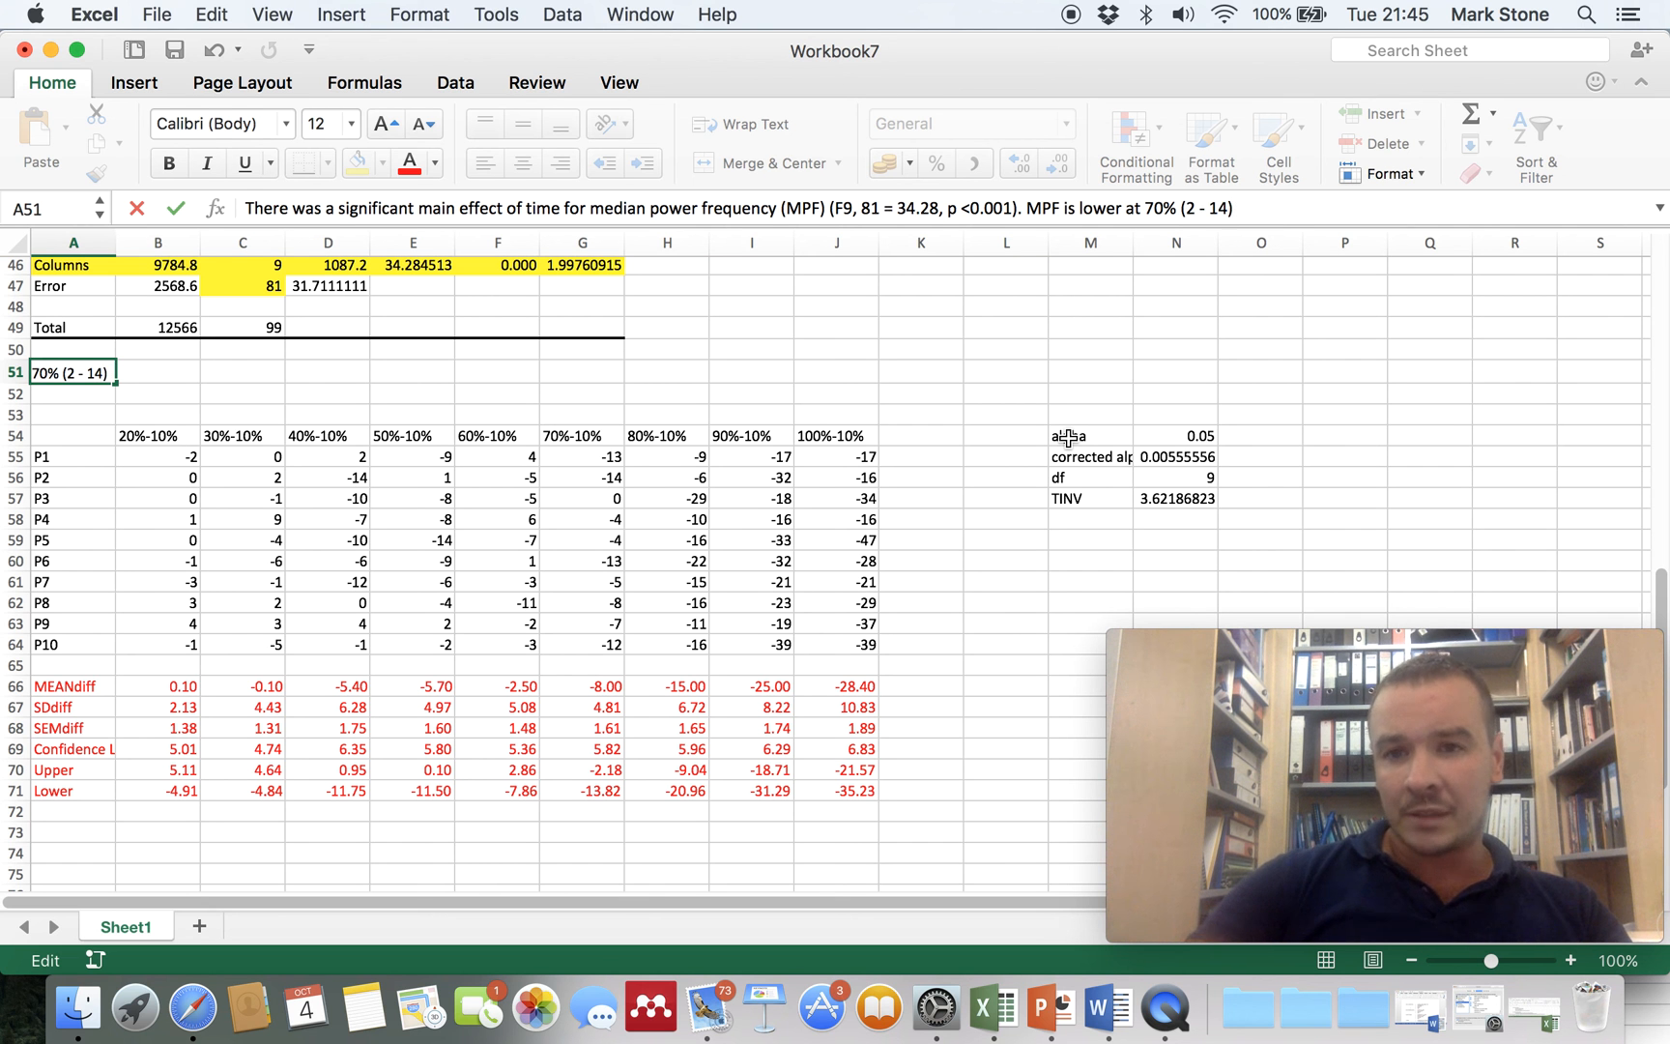
pyautogui.write('), 8')
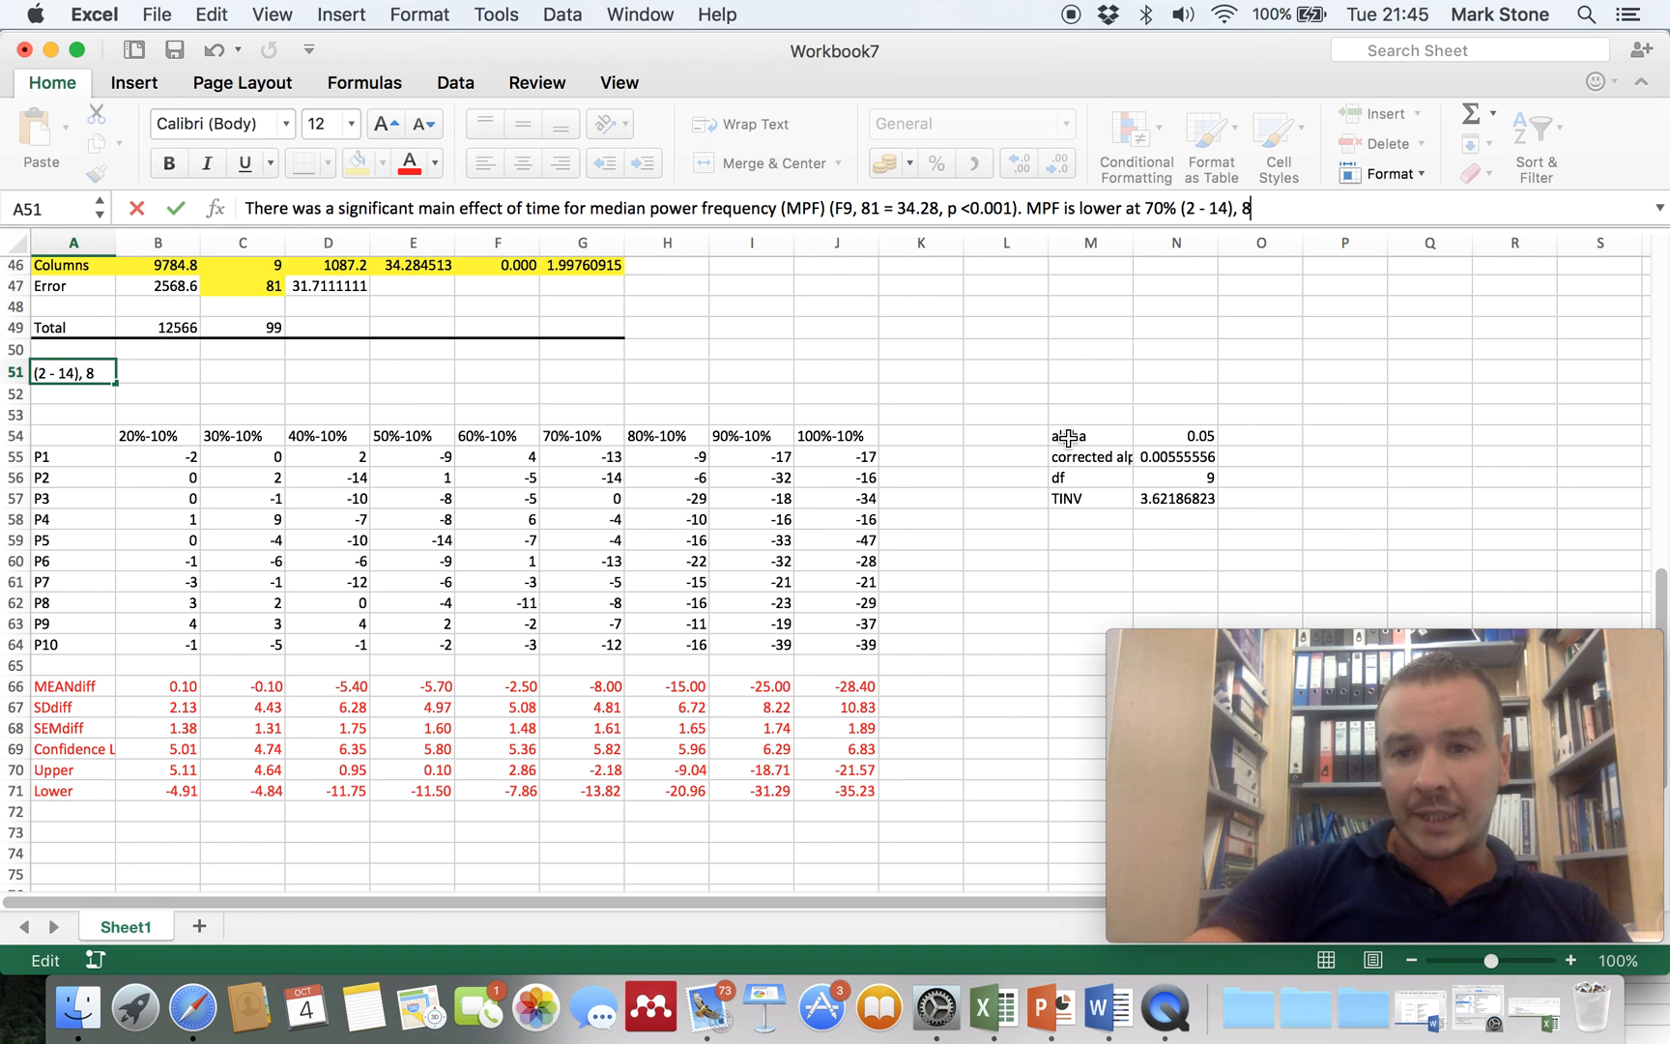
pyautogui.write('0% (')
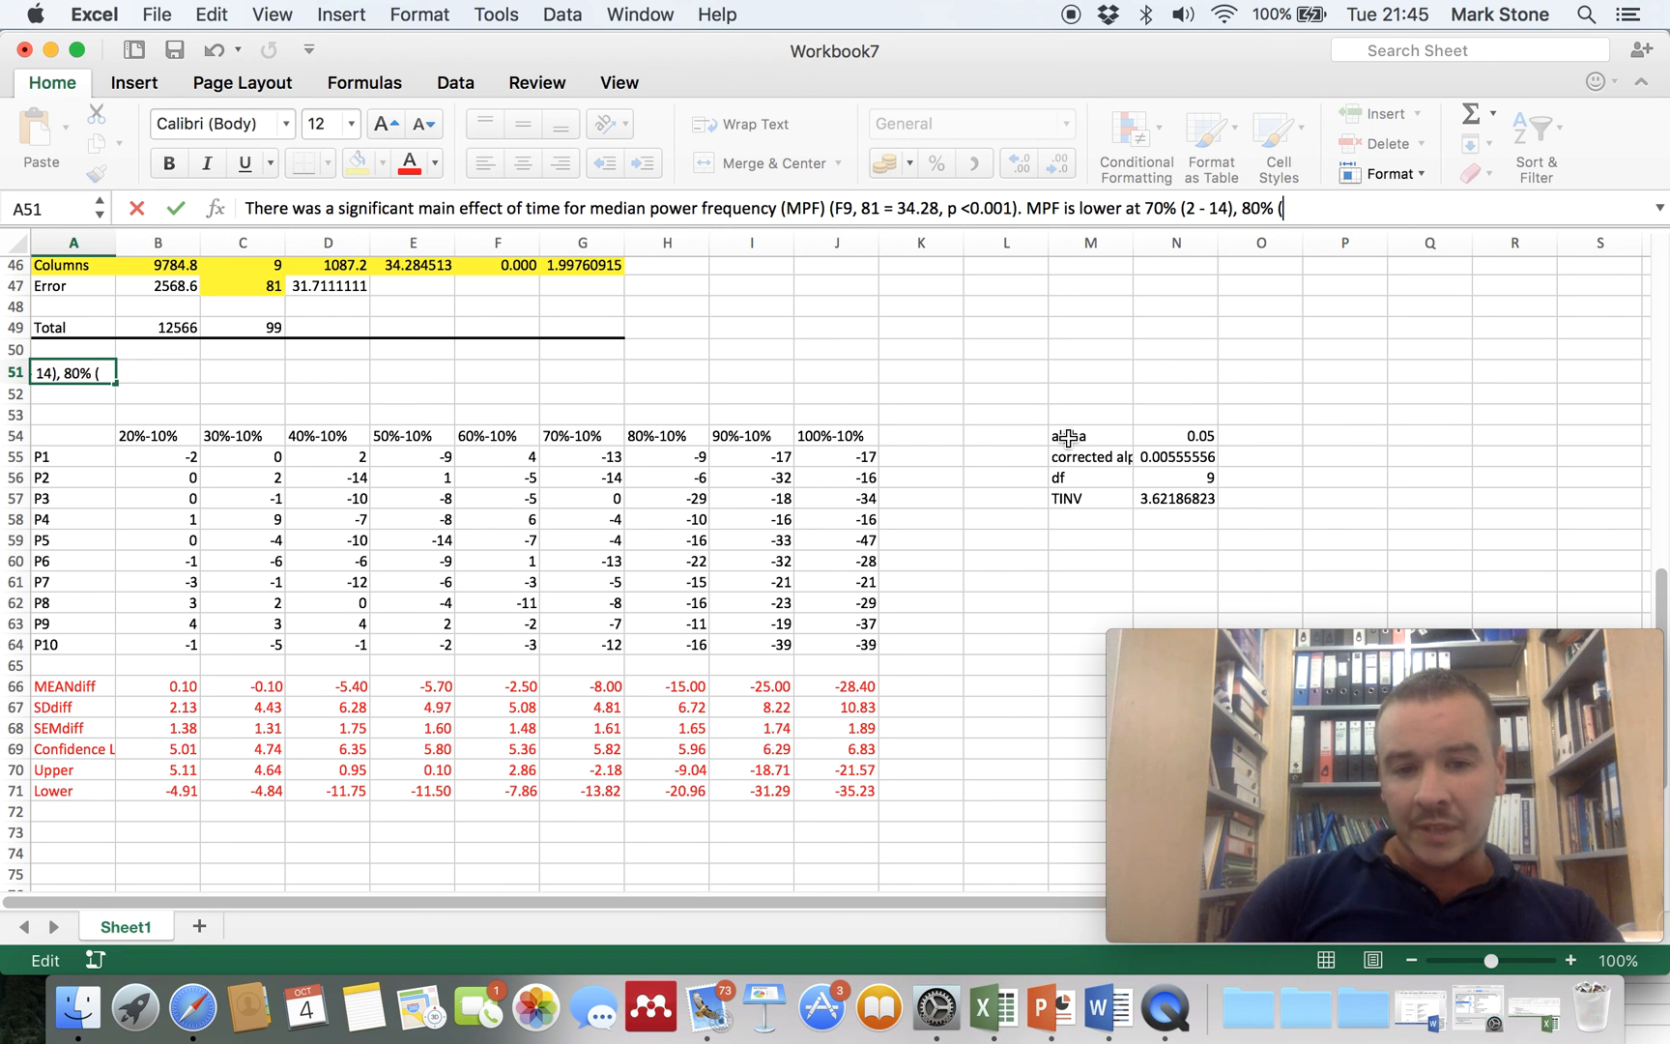
pyautogui.write('9 - 21)')
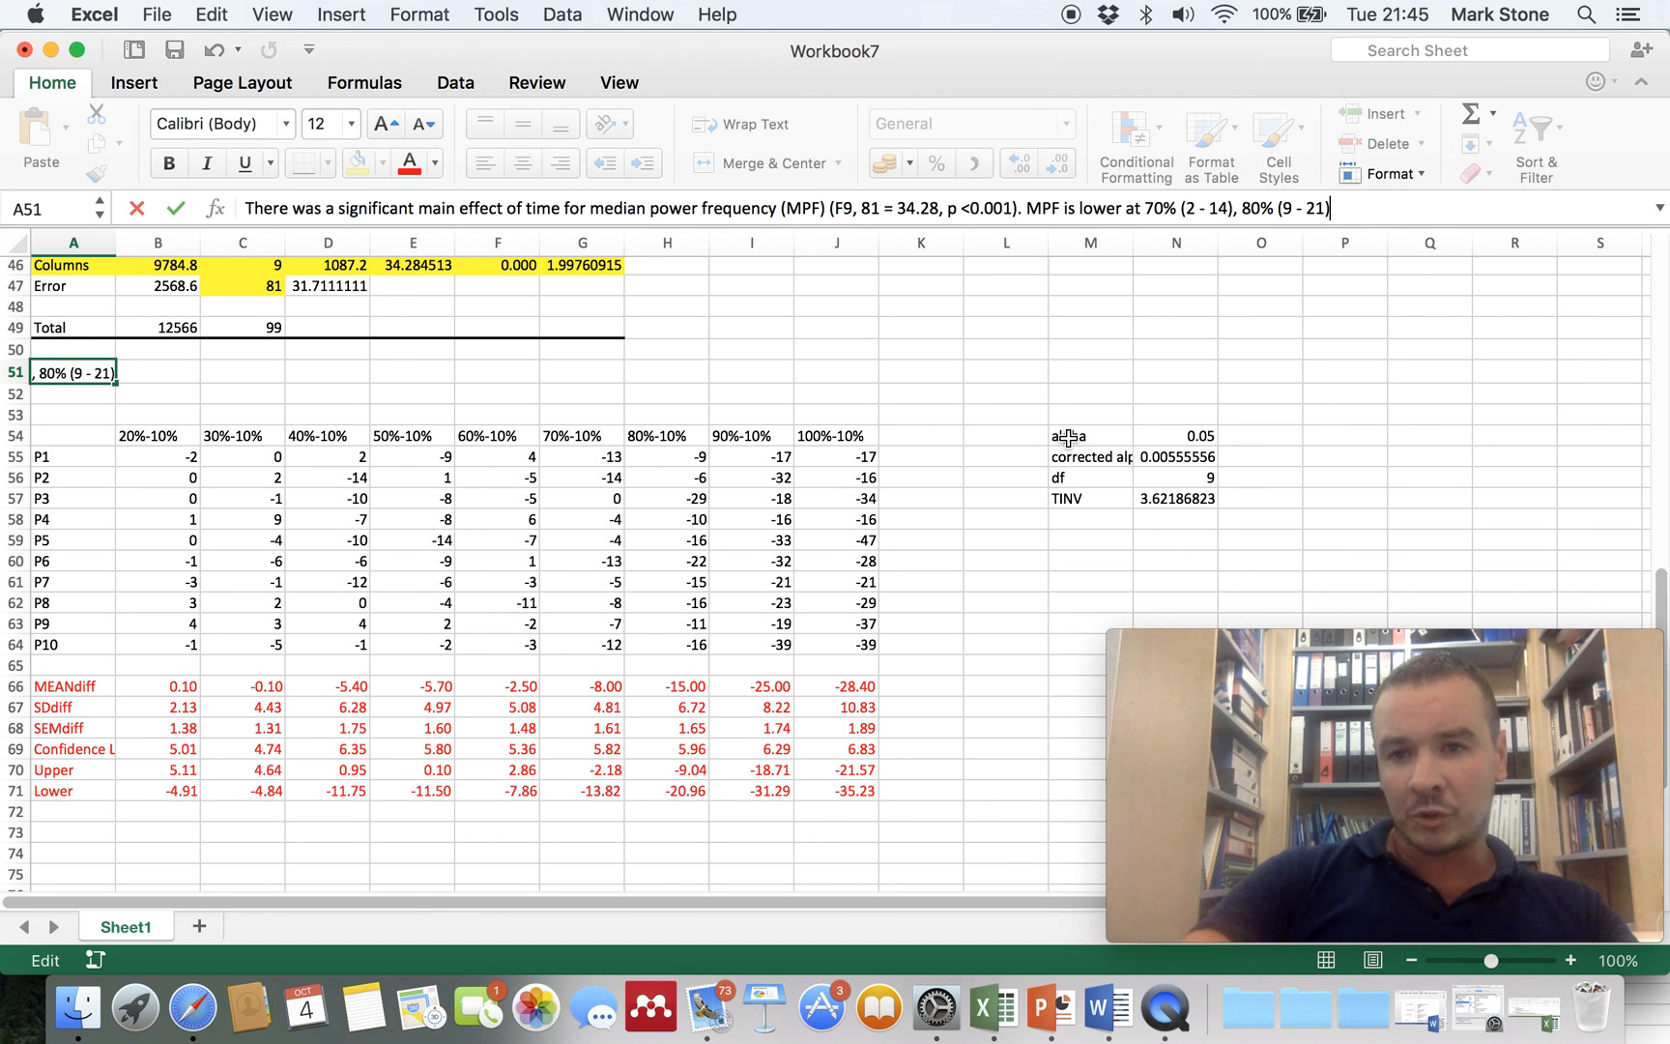
# - Extend the A51 results sentence with ", 90% (19 - 31) and 100% (22 - 35)"
pyautogui.write(', 90% (')
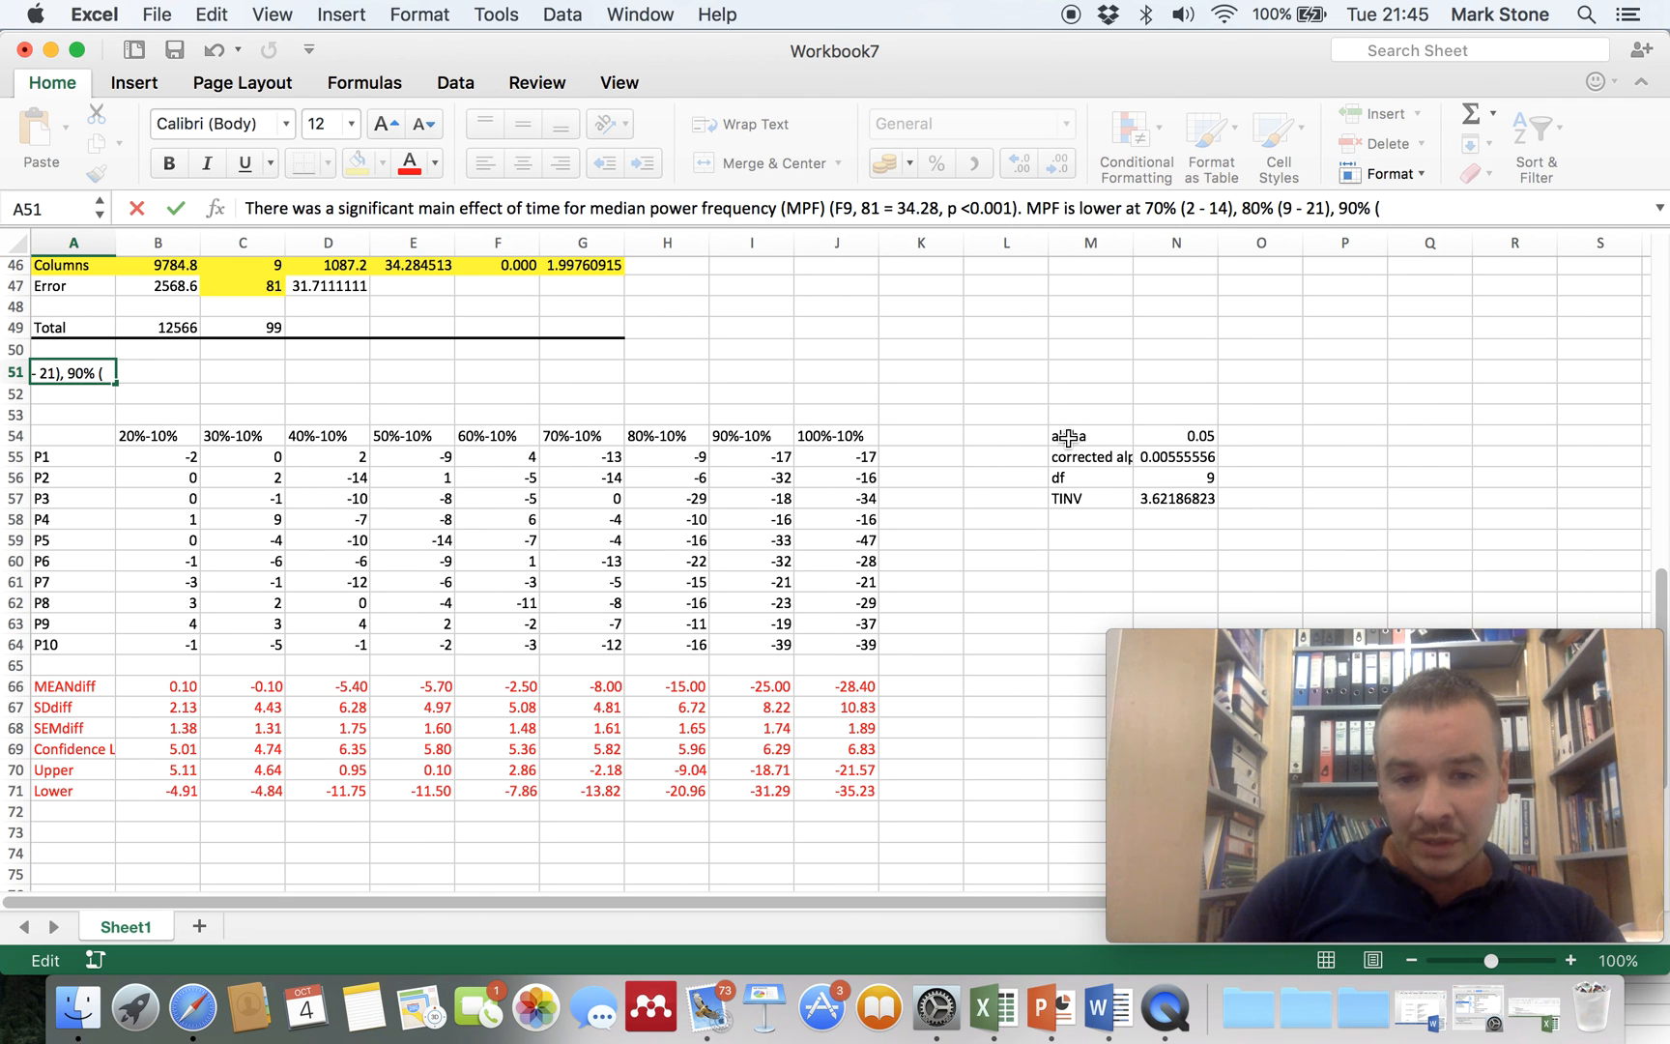
pyautogui.write('19 -')
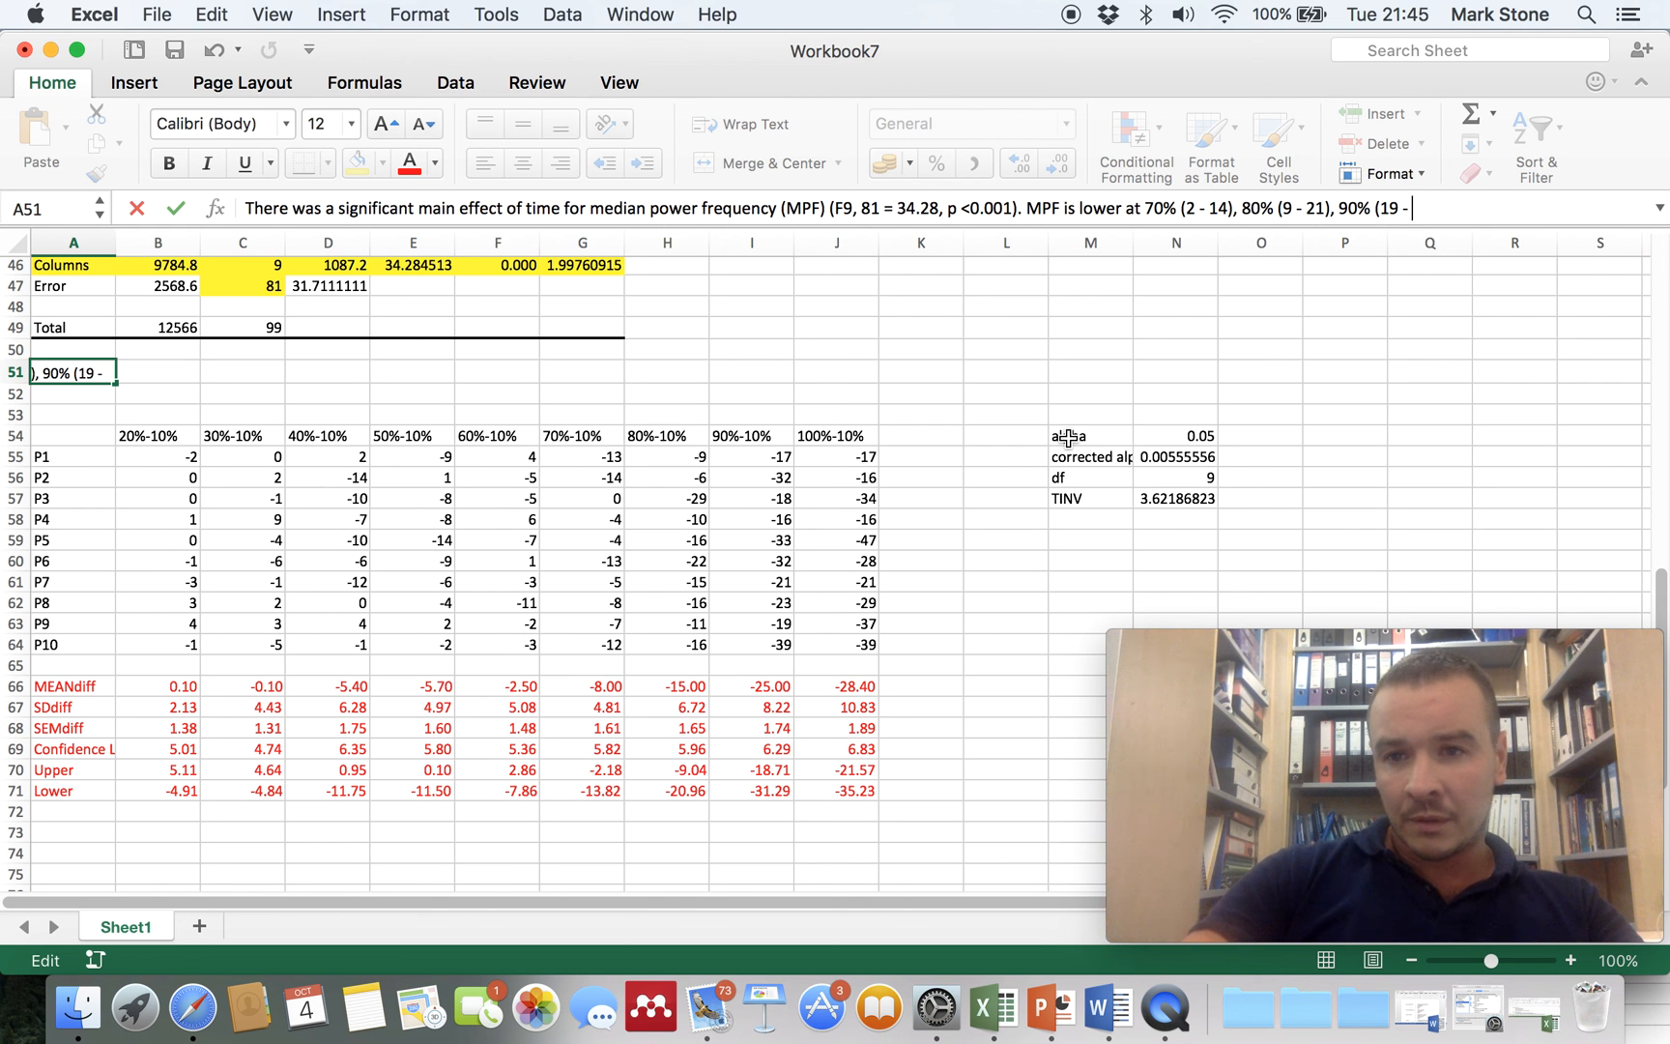
pyautogui.write('31) and 100%')
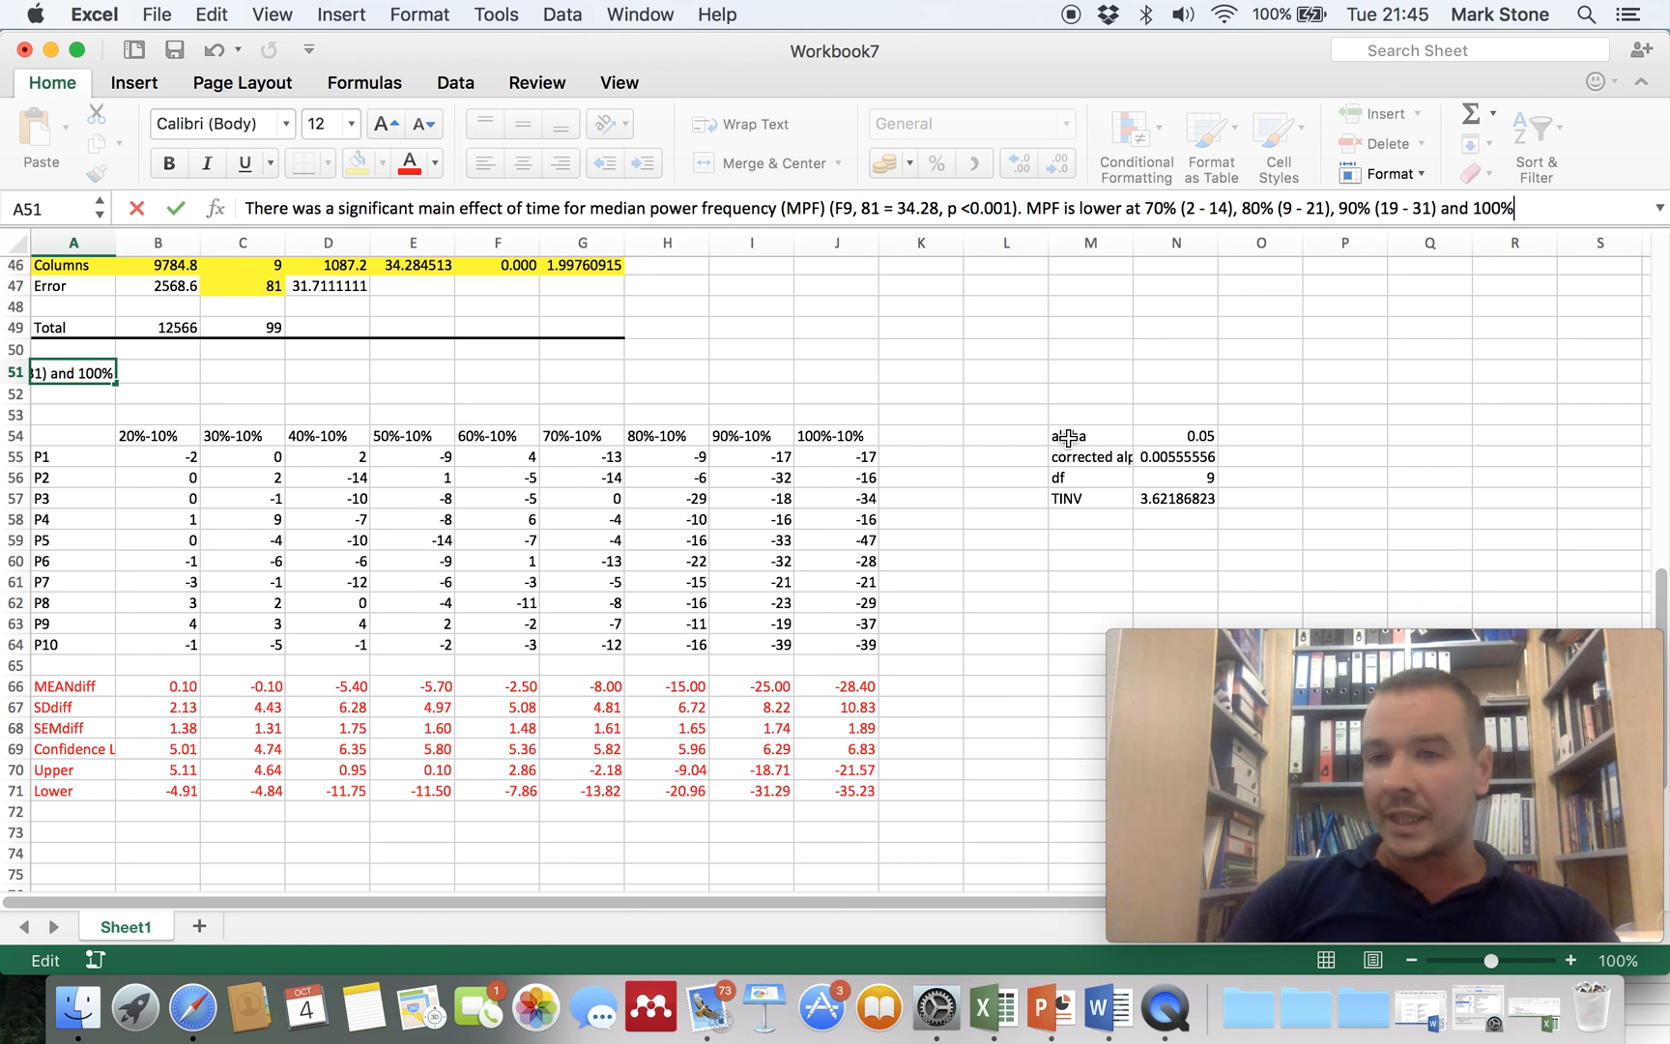
pyautogui.write(' (22')
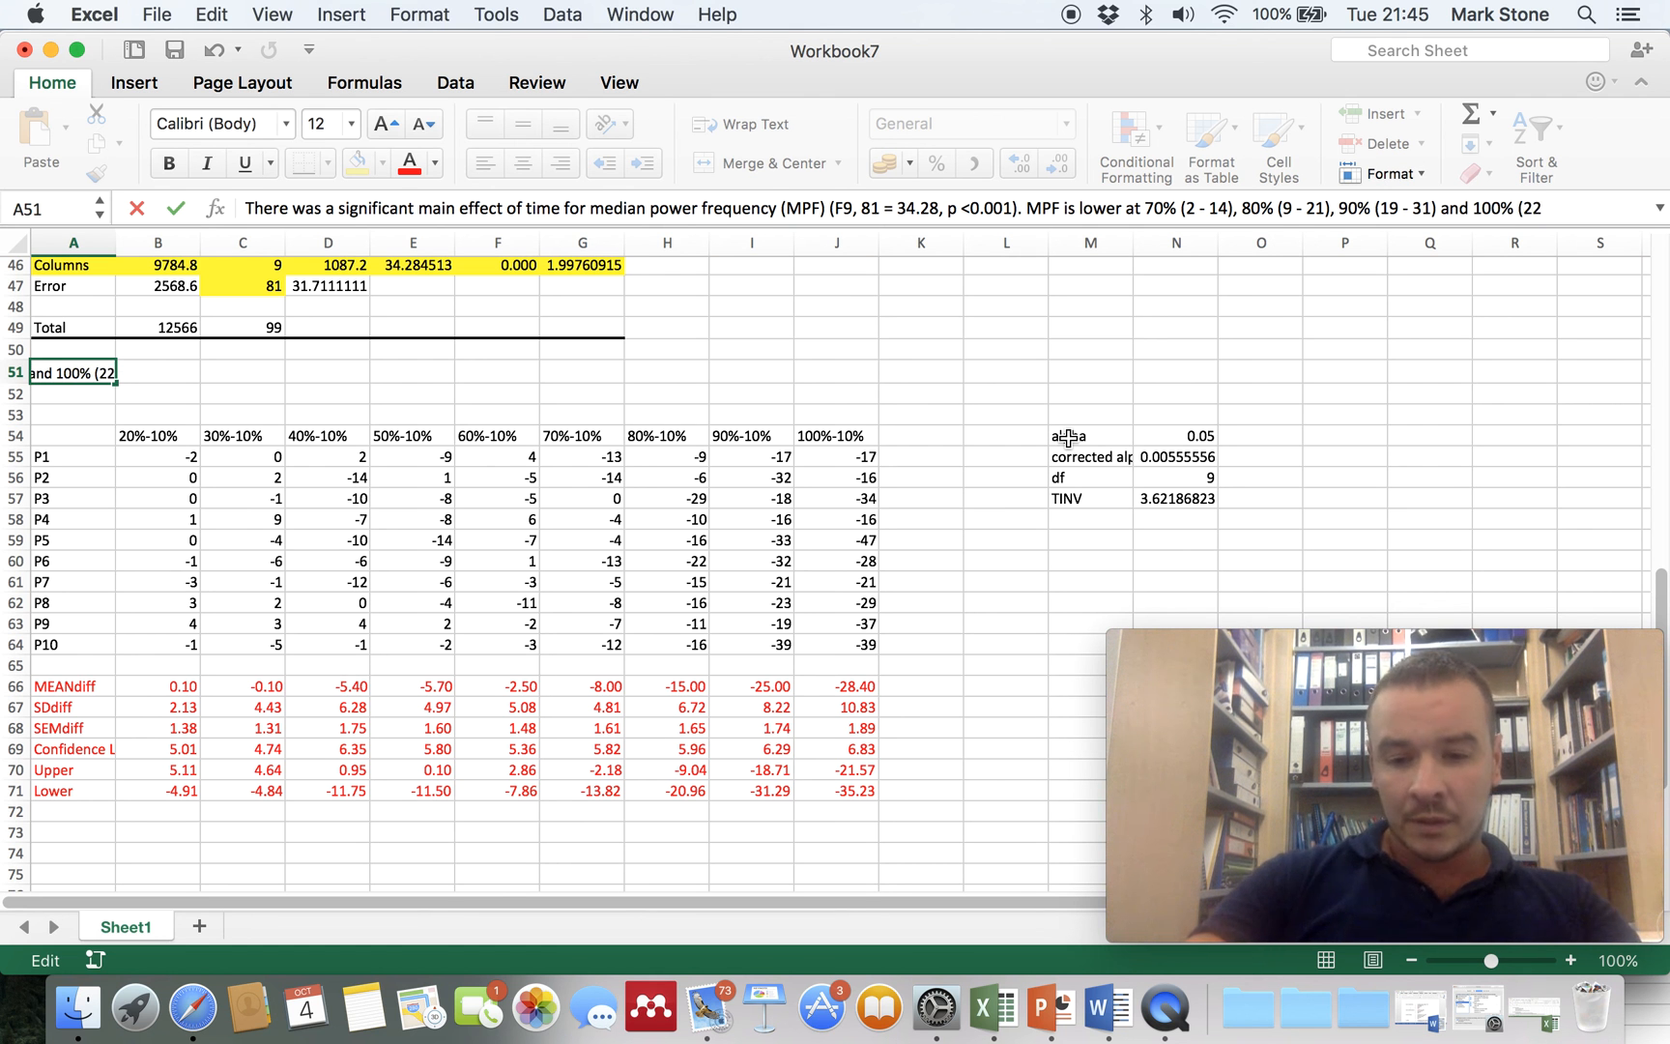
pyautogui.write(' - 35)')
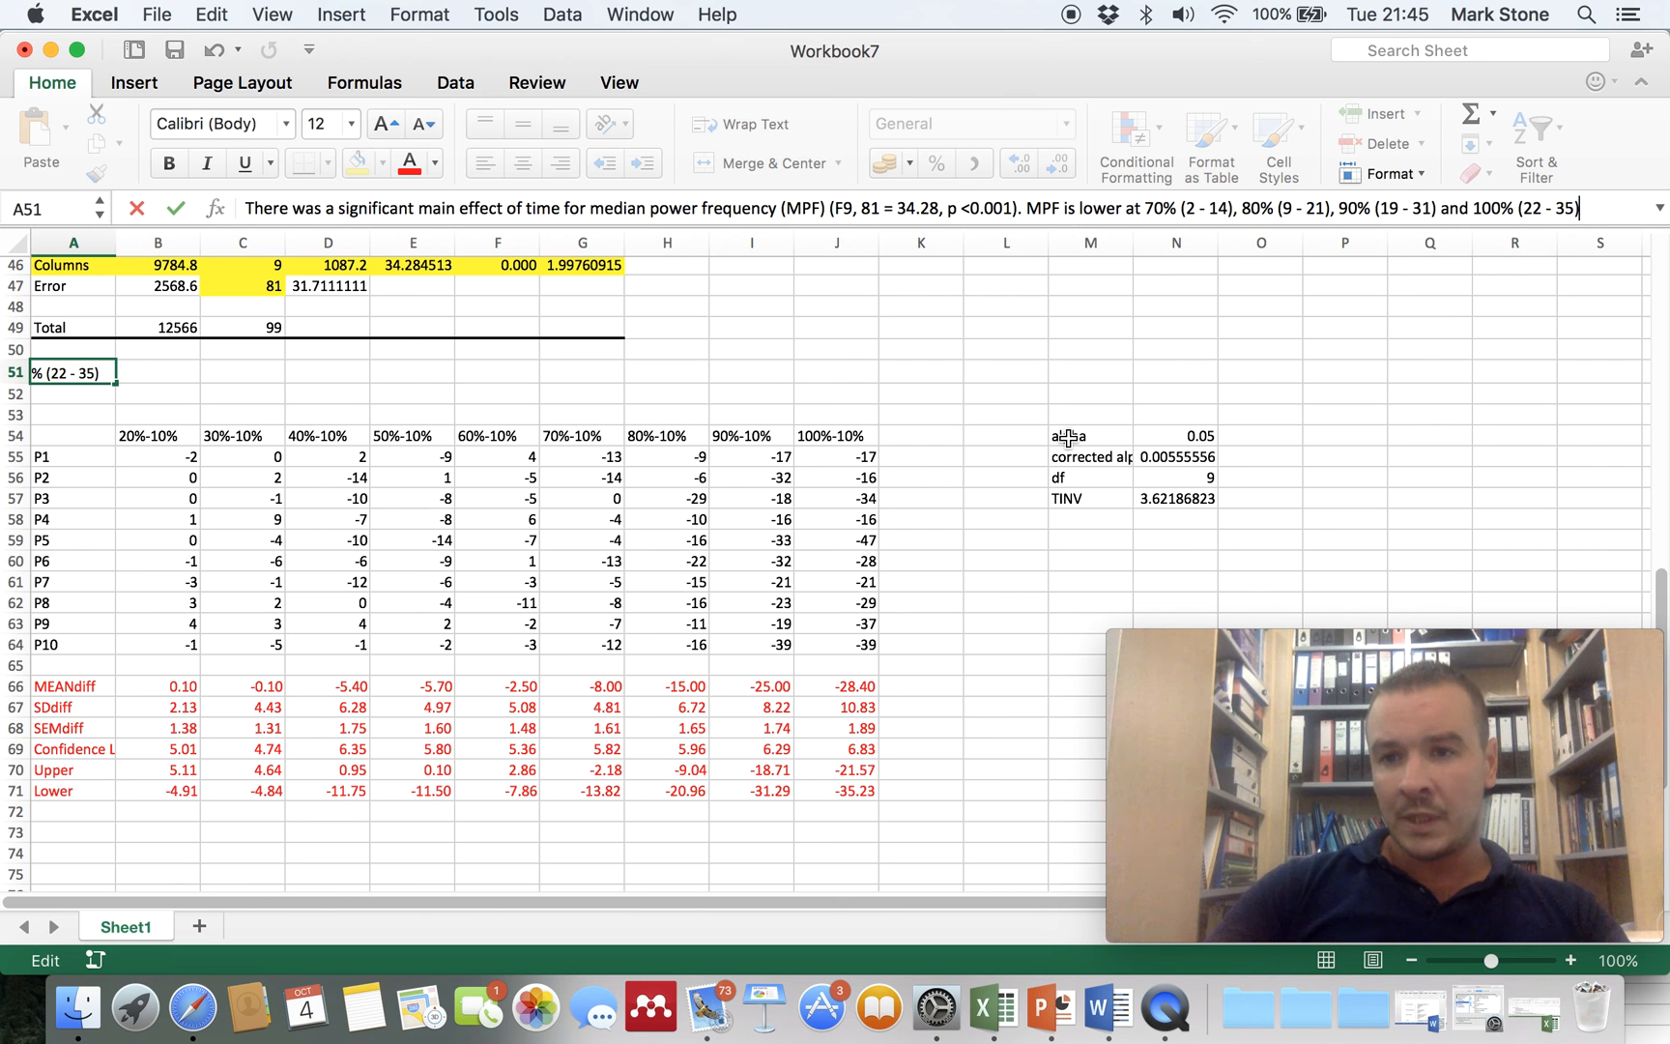
# - Continue the A51 sentence after the 100% interval with "compared with"
pyautogui.write(' comp')
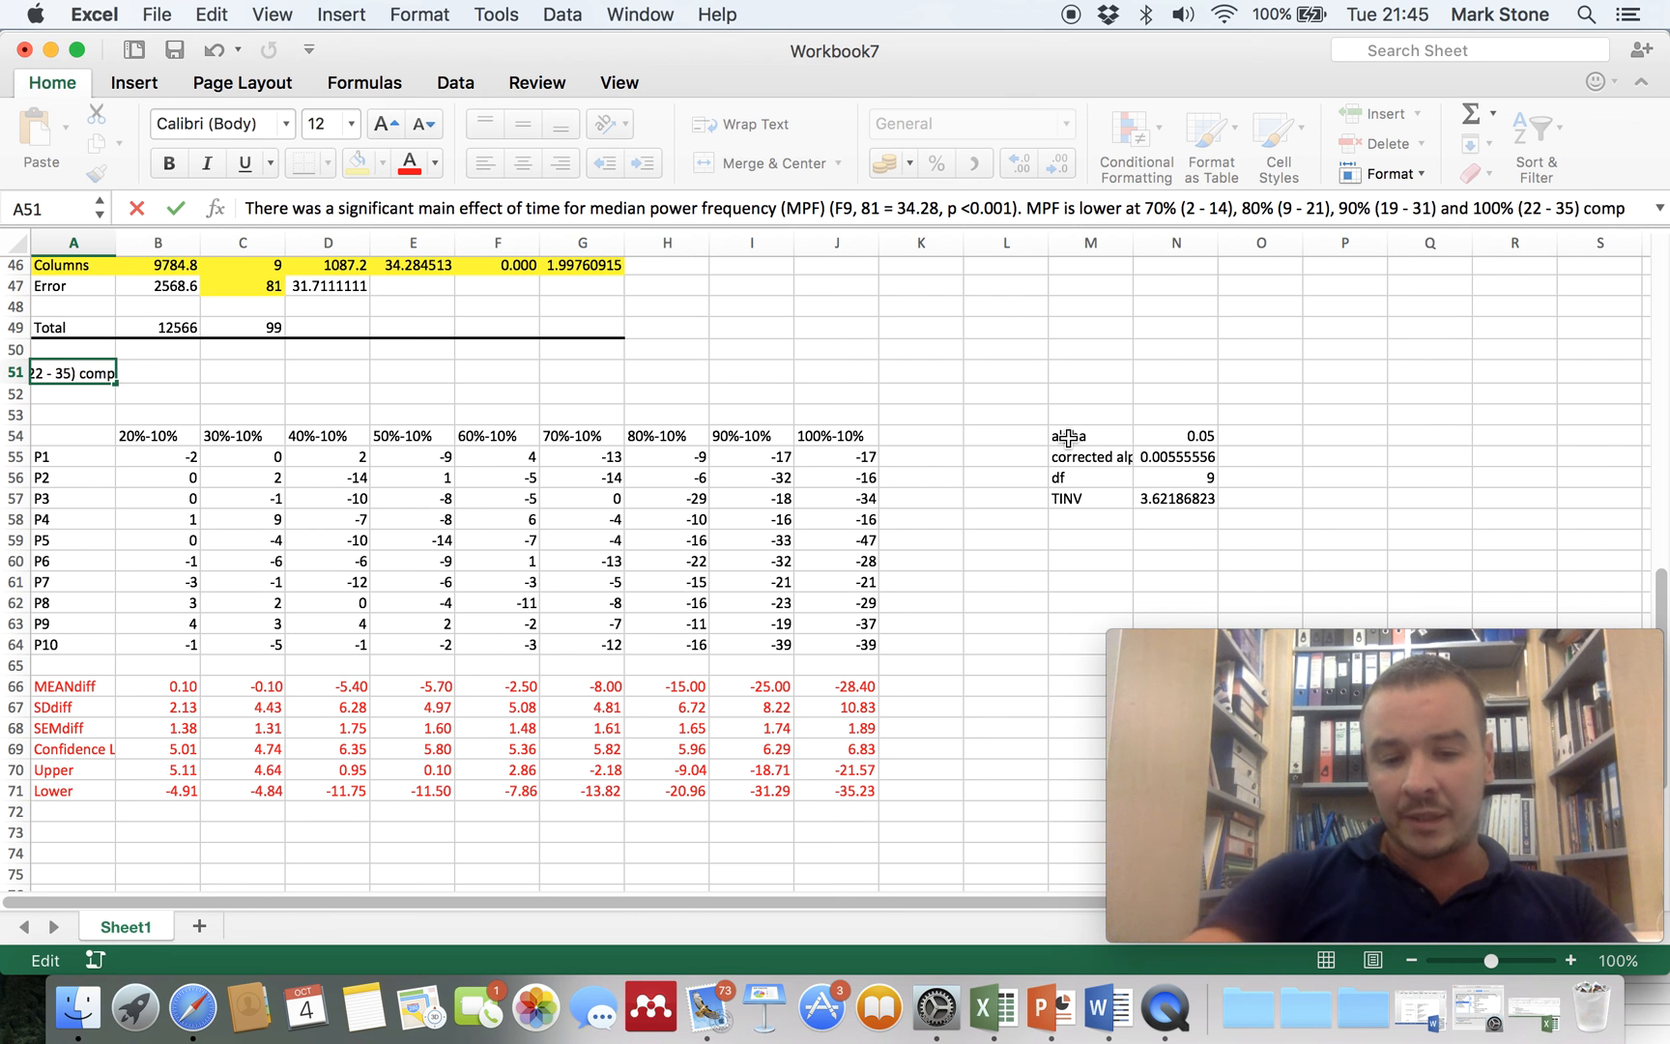
pyautogui.write('ared woith')
pyautogui.press('BackSpace')
pyautogui.press('BackSpace')
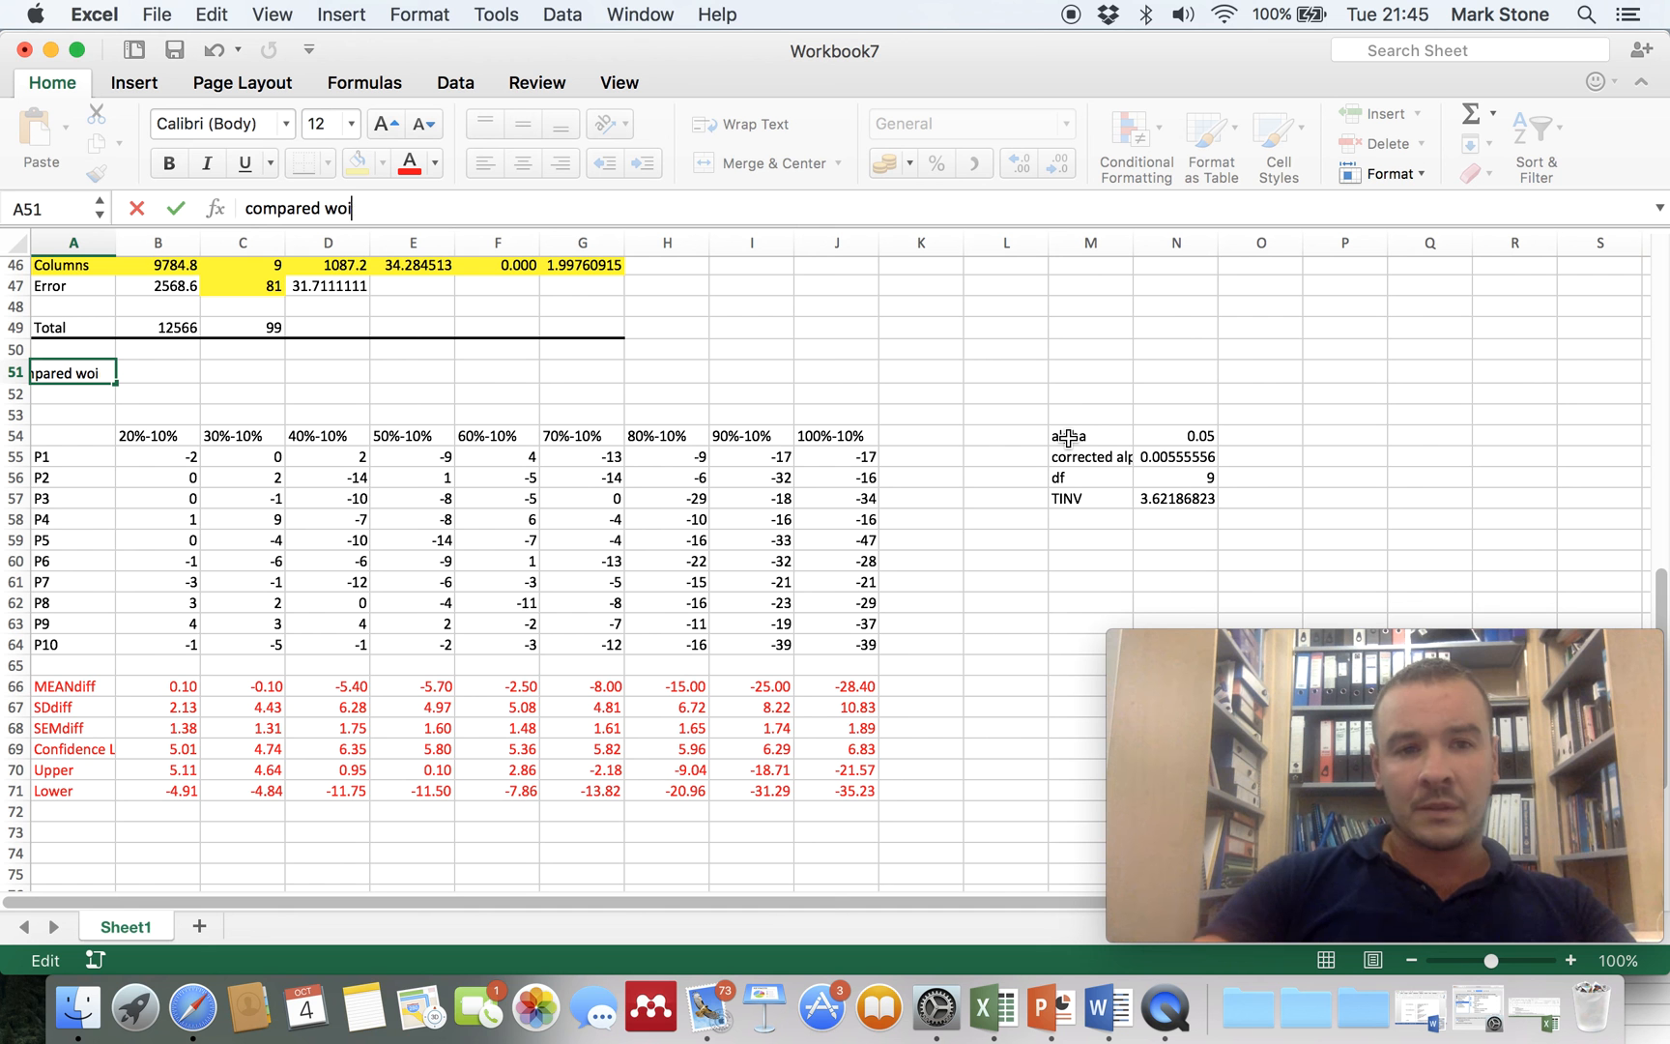
pyautogui.press('BackSpace')
pyautogui.write('ith')
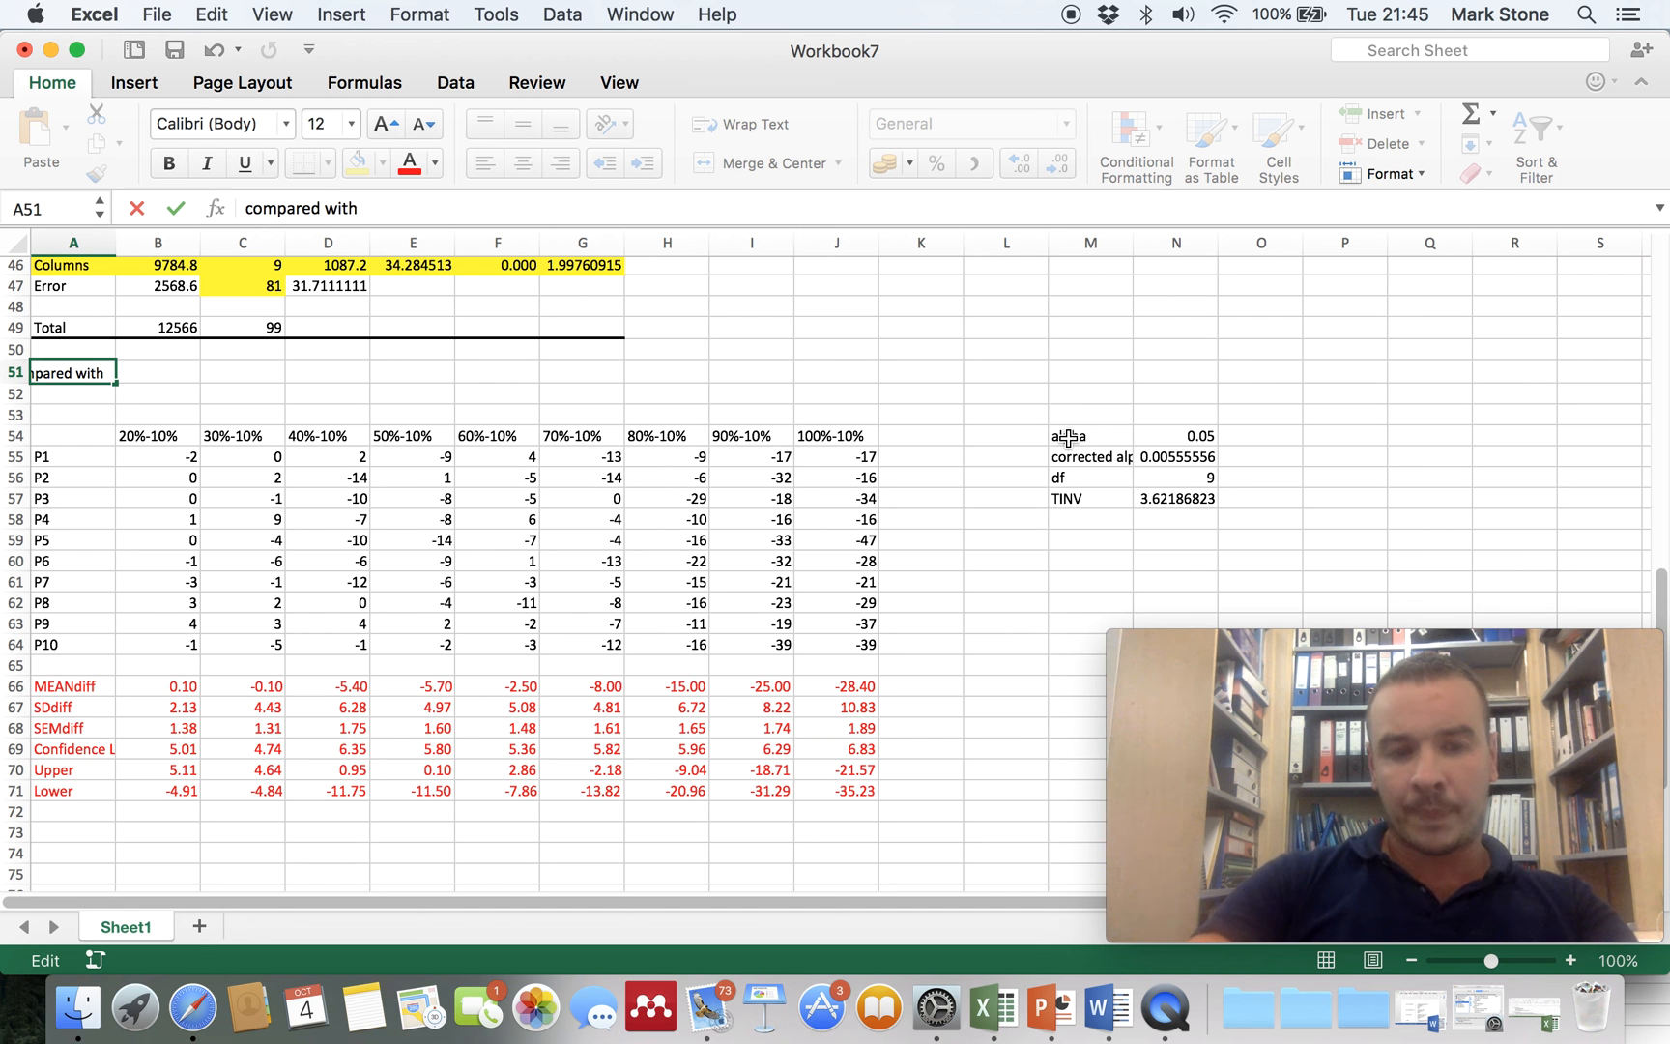
# - Finish the A51 sentence with "at 10% of the trial duration" and commit the cell entry
pyautogui.write(' at 10')
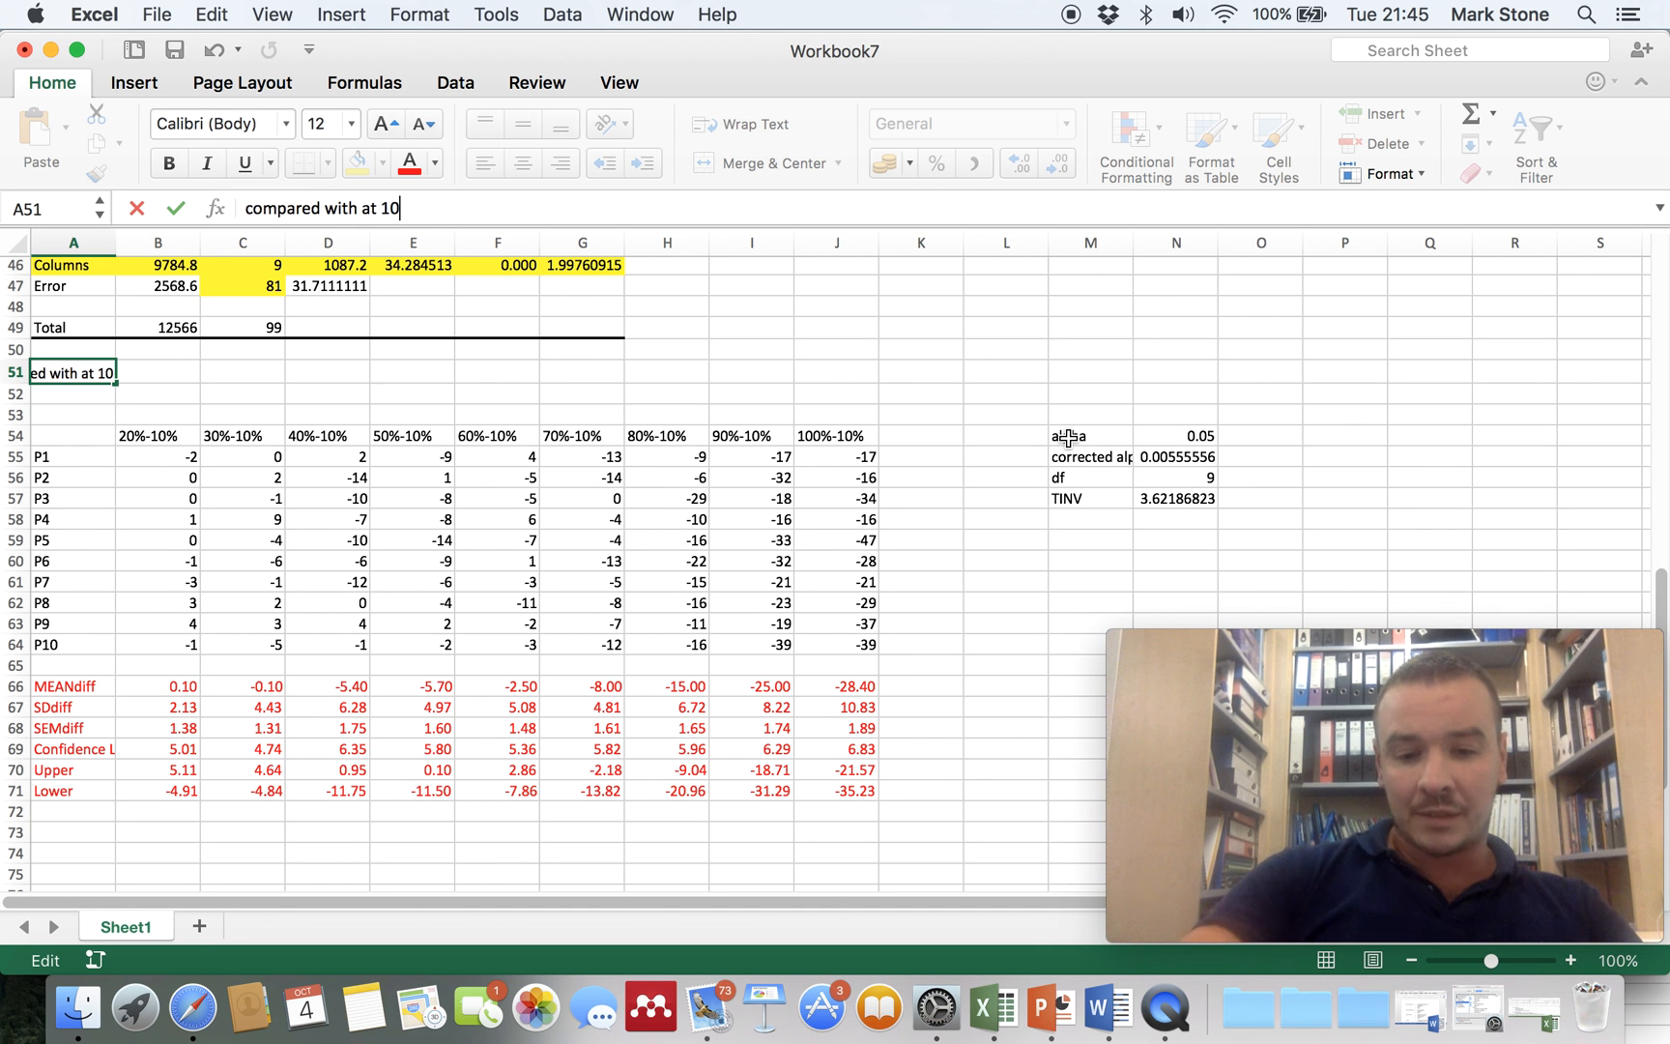
pyautogui.write('% of the')
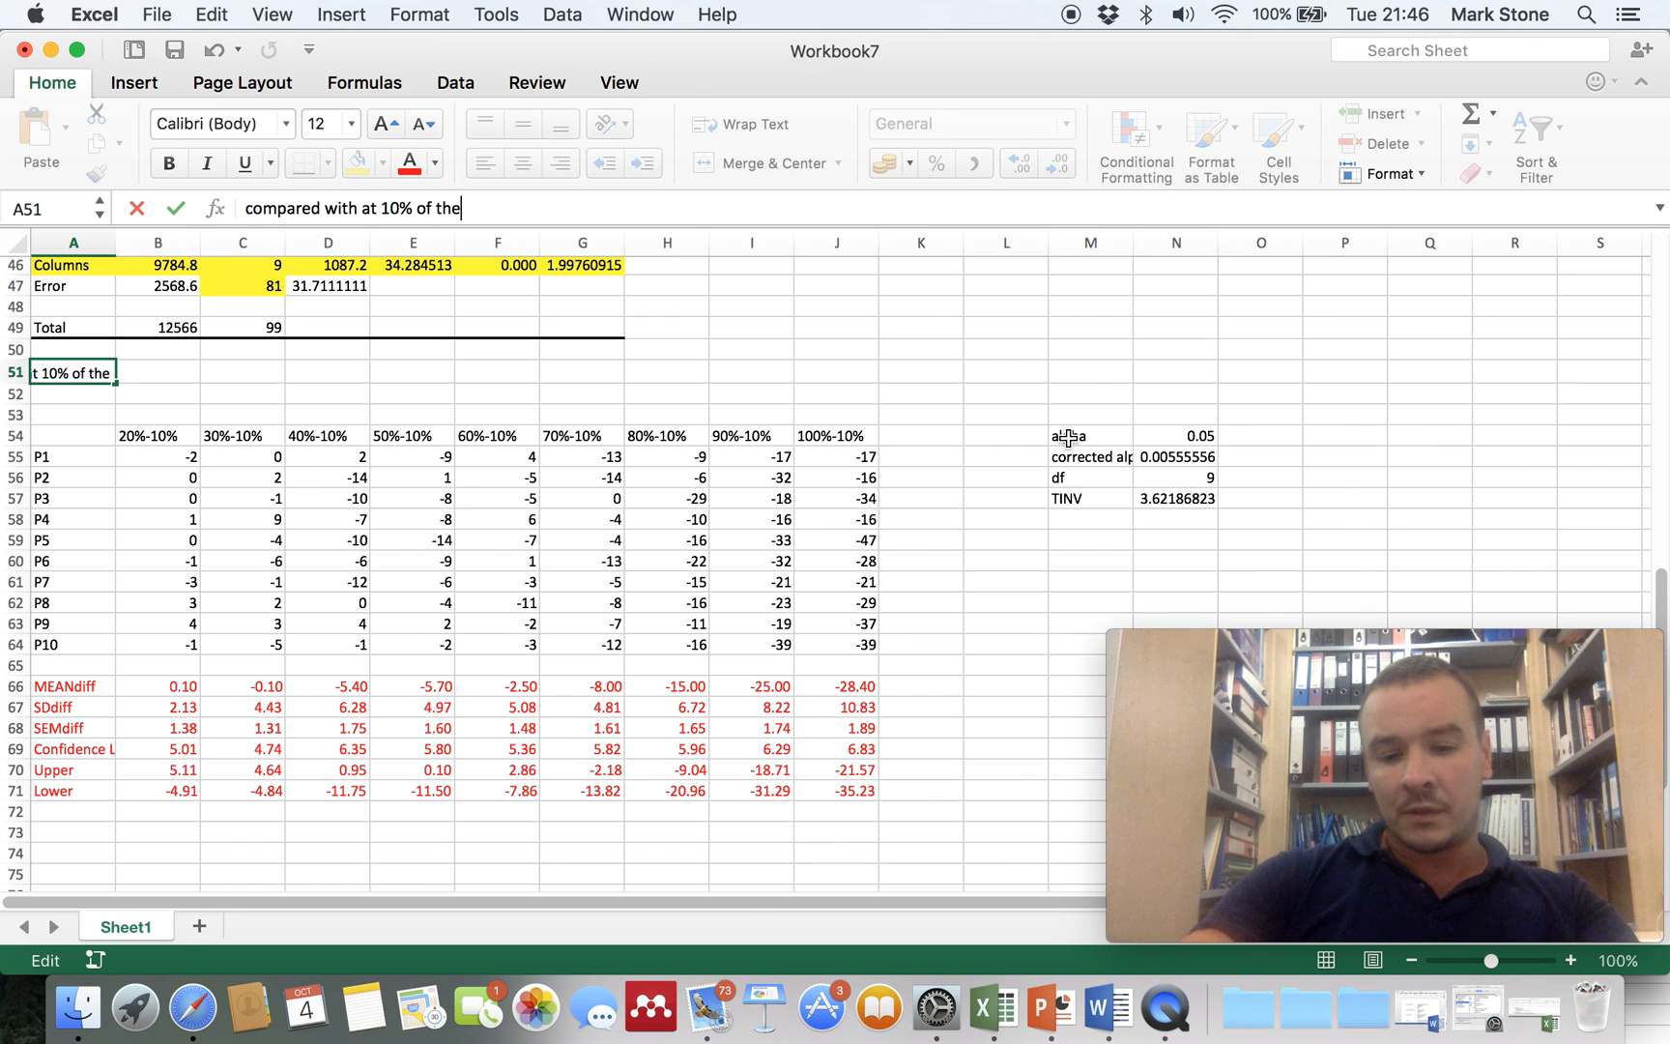
pyautogui.write(' toial diration')
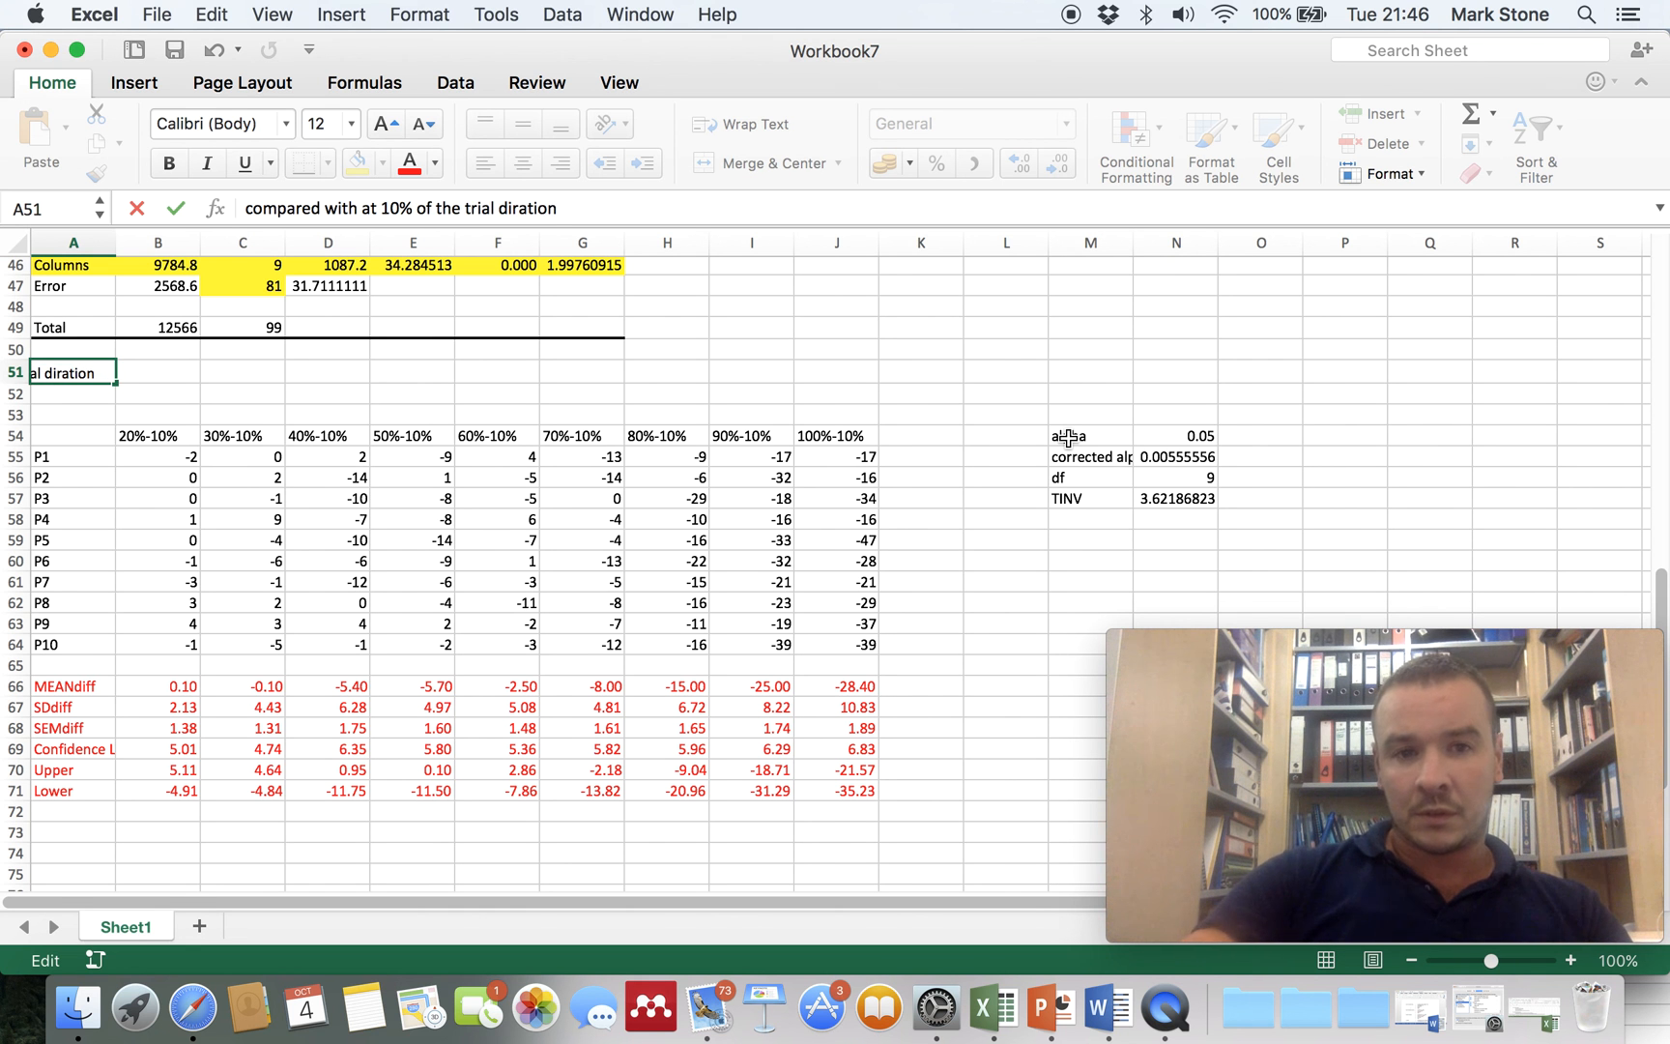
pyautogui.press('BackSpace')
pyautogui.press('BackSpace')
pyautogui.press('BackSpace')
pyautogui.press('BackSpace')
pyautogui.press('BackSpace')
pyautogui.press('BackSpace')
pyautogui.write('uration')
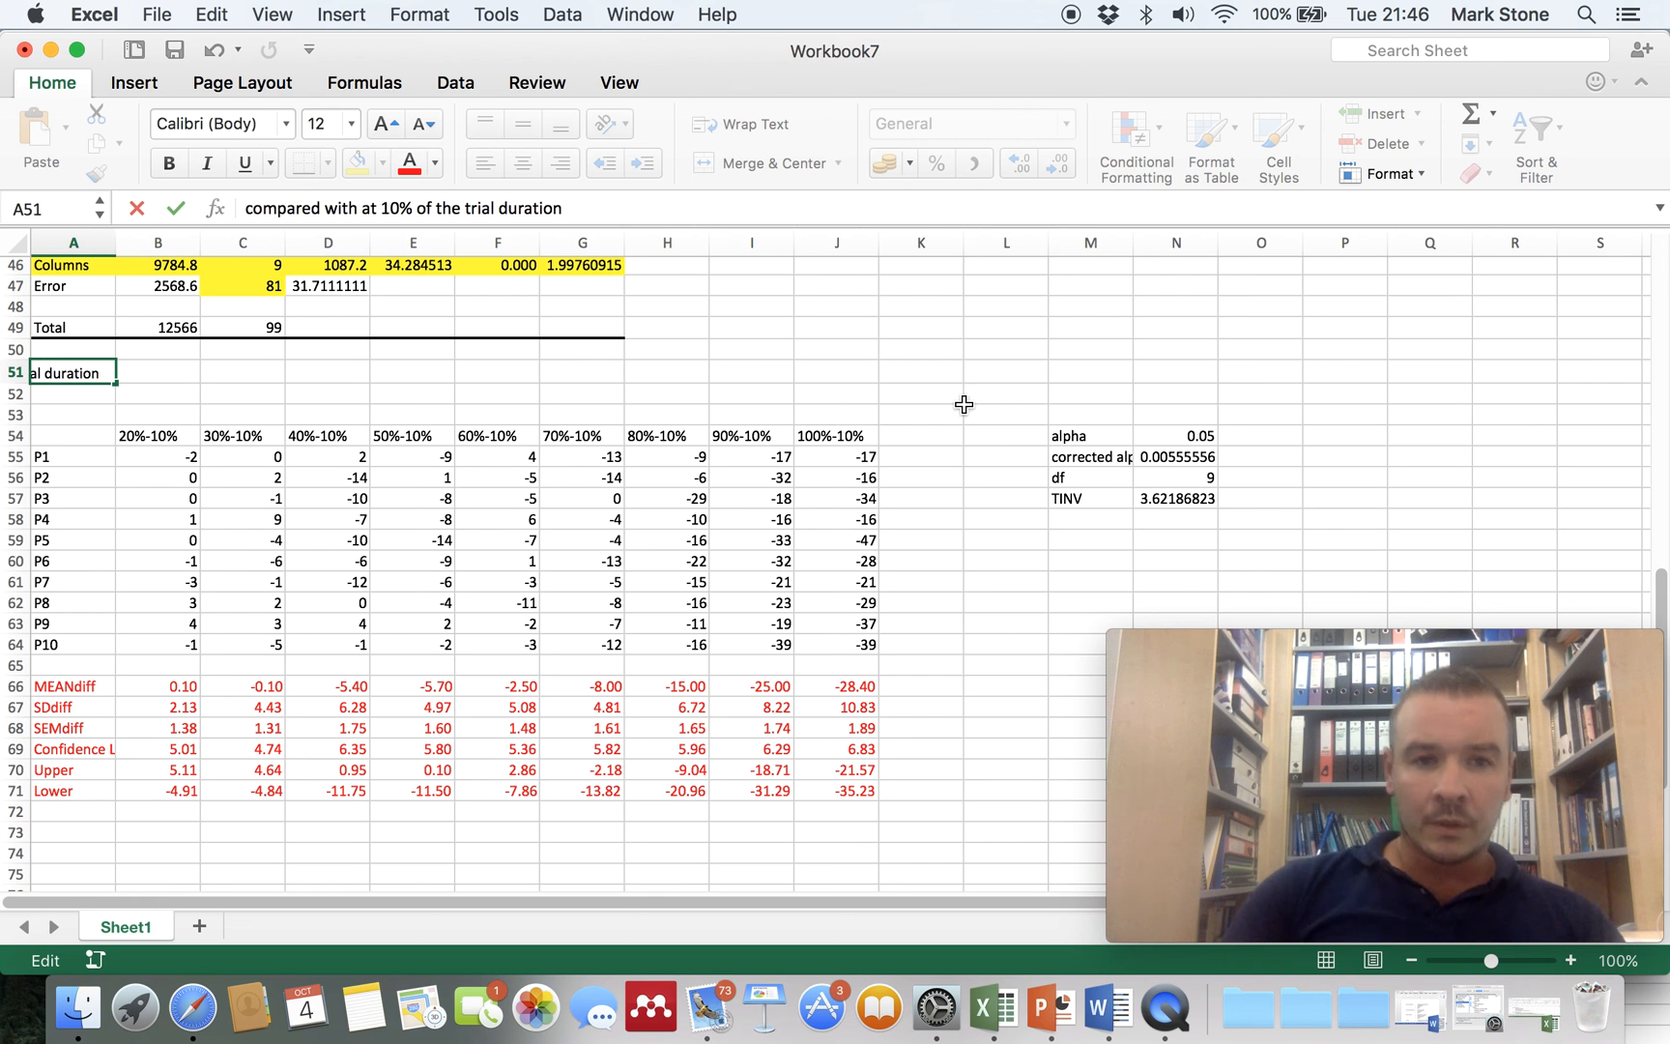
pyautogui.click(175, 209)
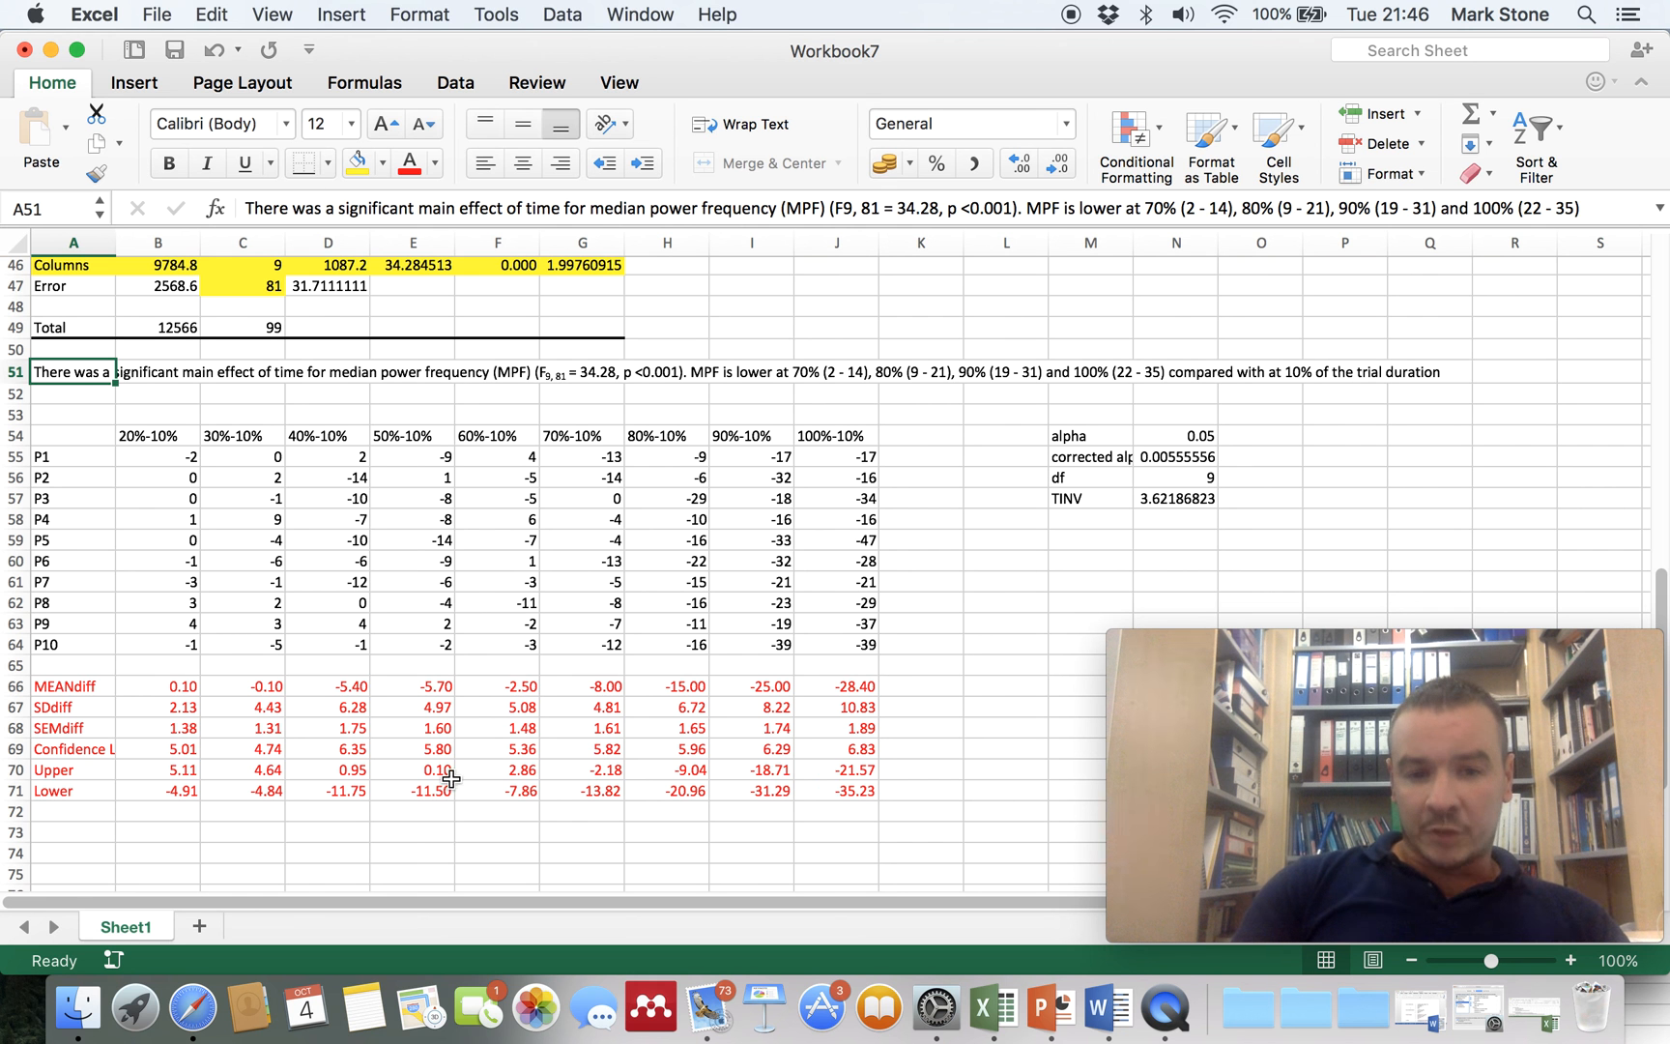
# - Select the Upper and Lower limits for the 70% to 100% comparisons (G70:J71) and review the median power frequency chart and ANOVA output
pyautogui.moveTo(578, 769); pyautogui.dragTo(837, 795)
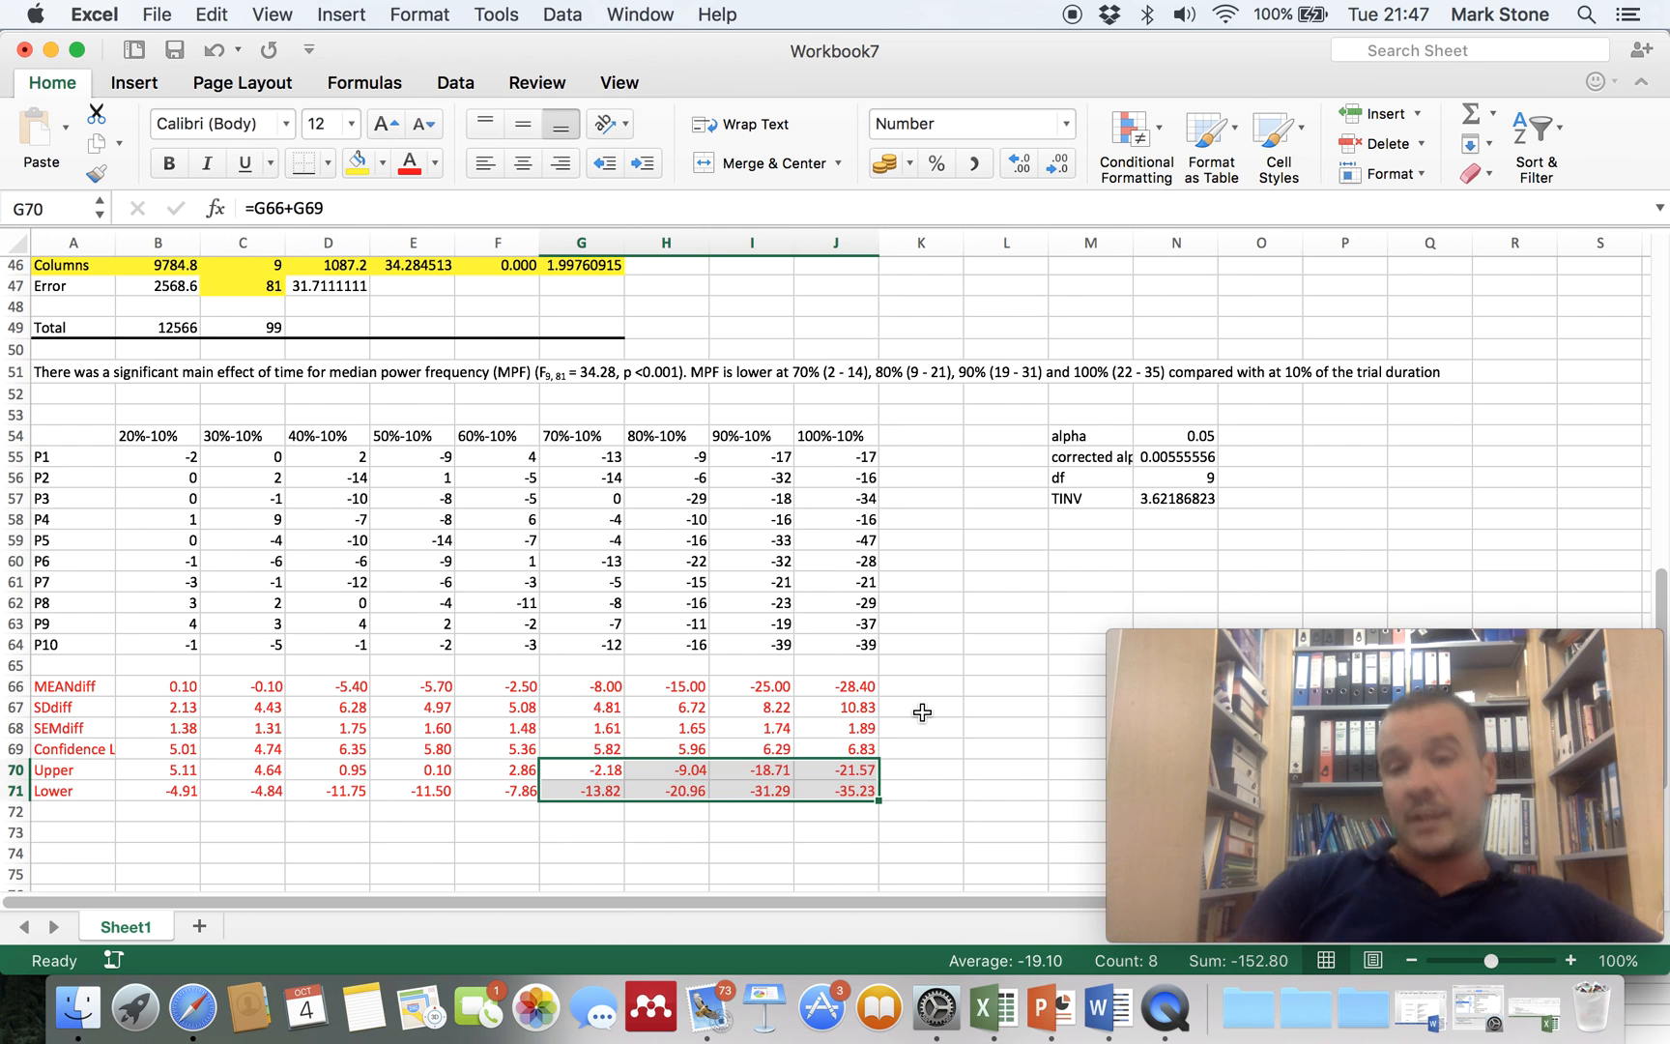
pyautogui.scroll(10, 928, 734)
pyautogui.scroll(5, 922, 712)
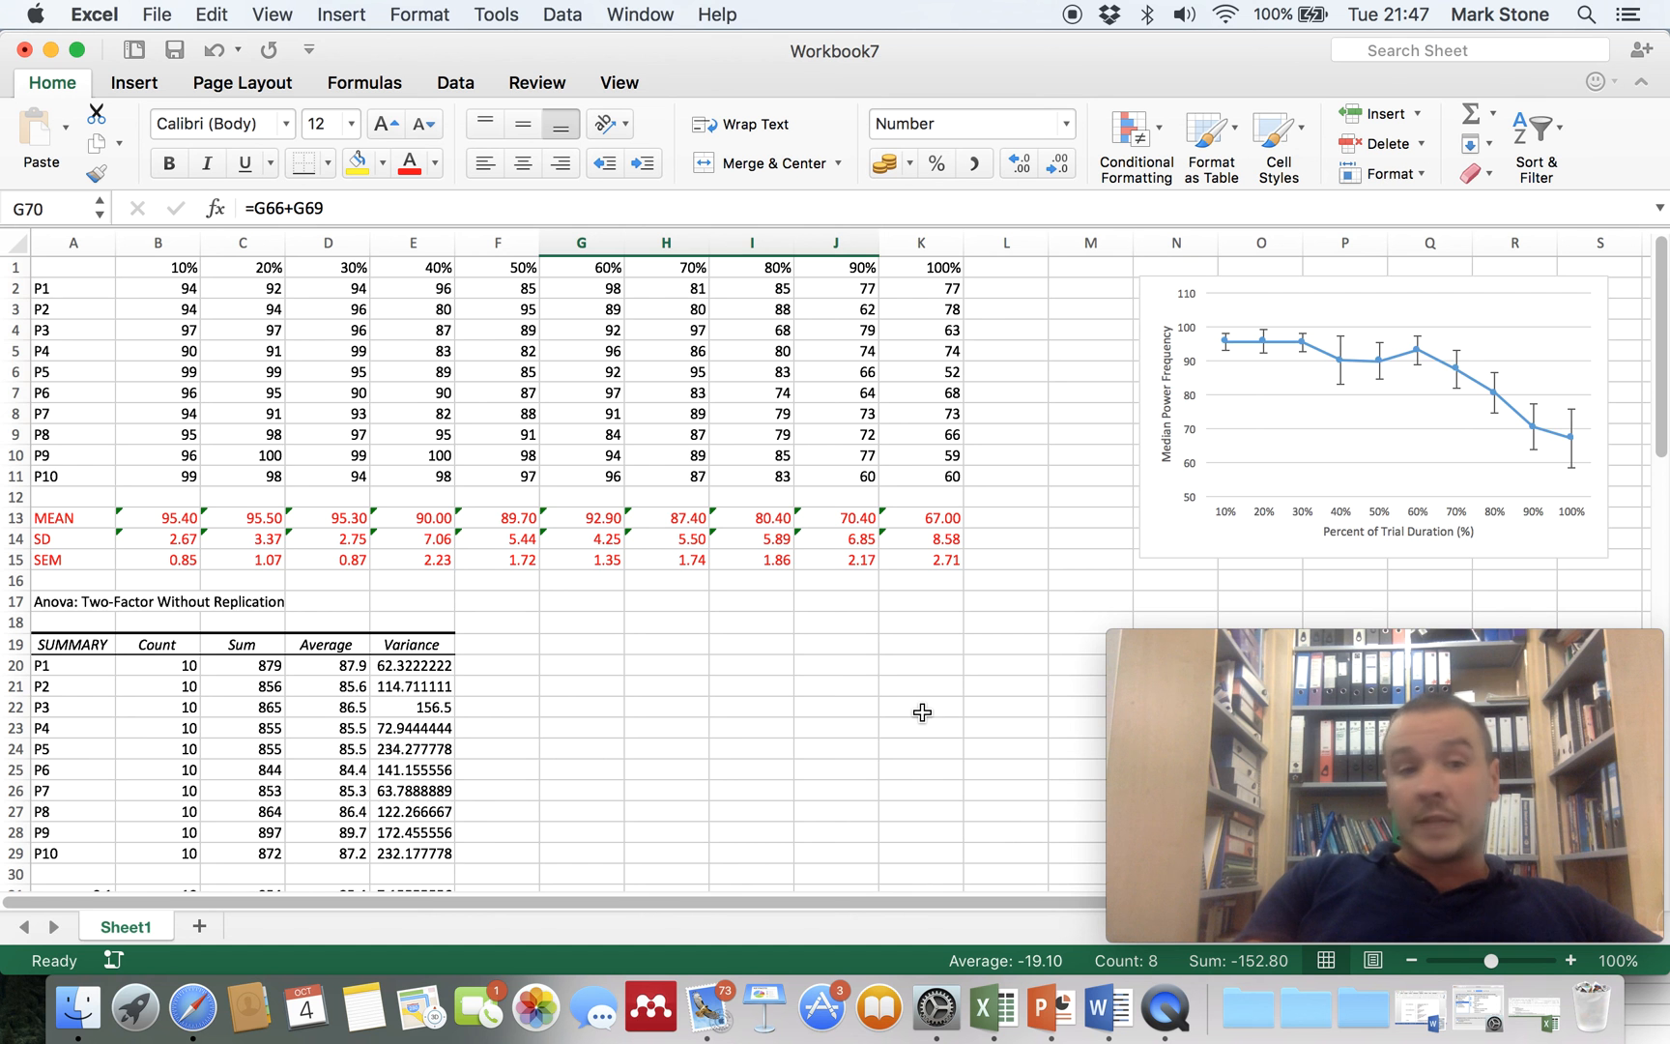
pyautogui.scroll(-5, 921, 712)
pyautogui.moveTo(1357, 814)
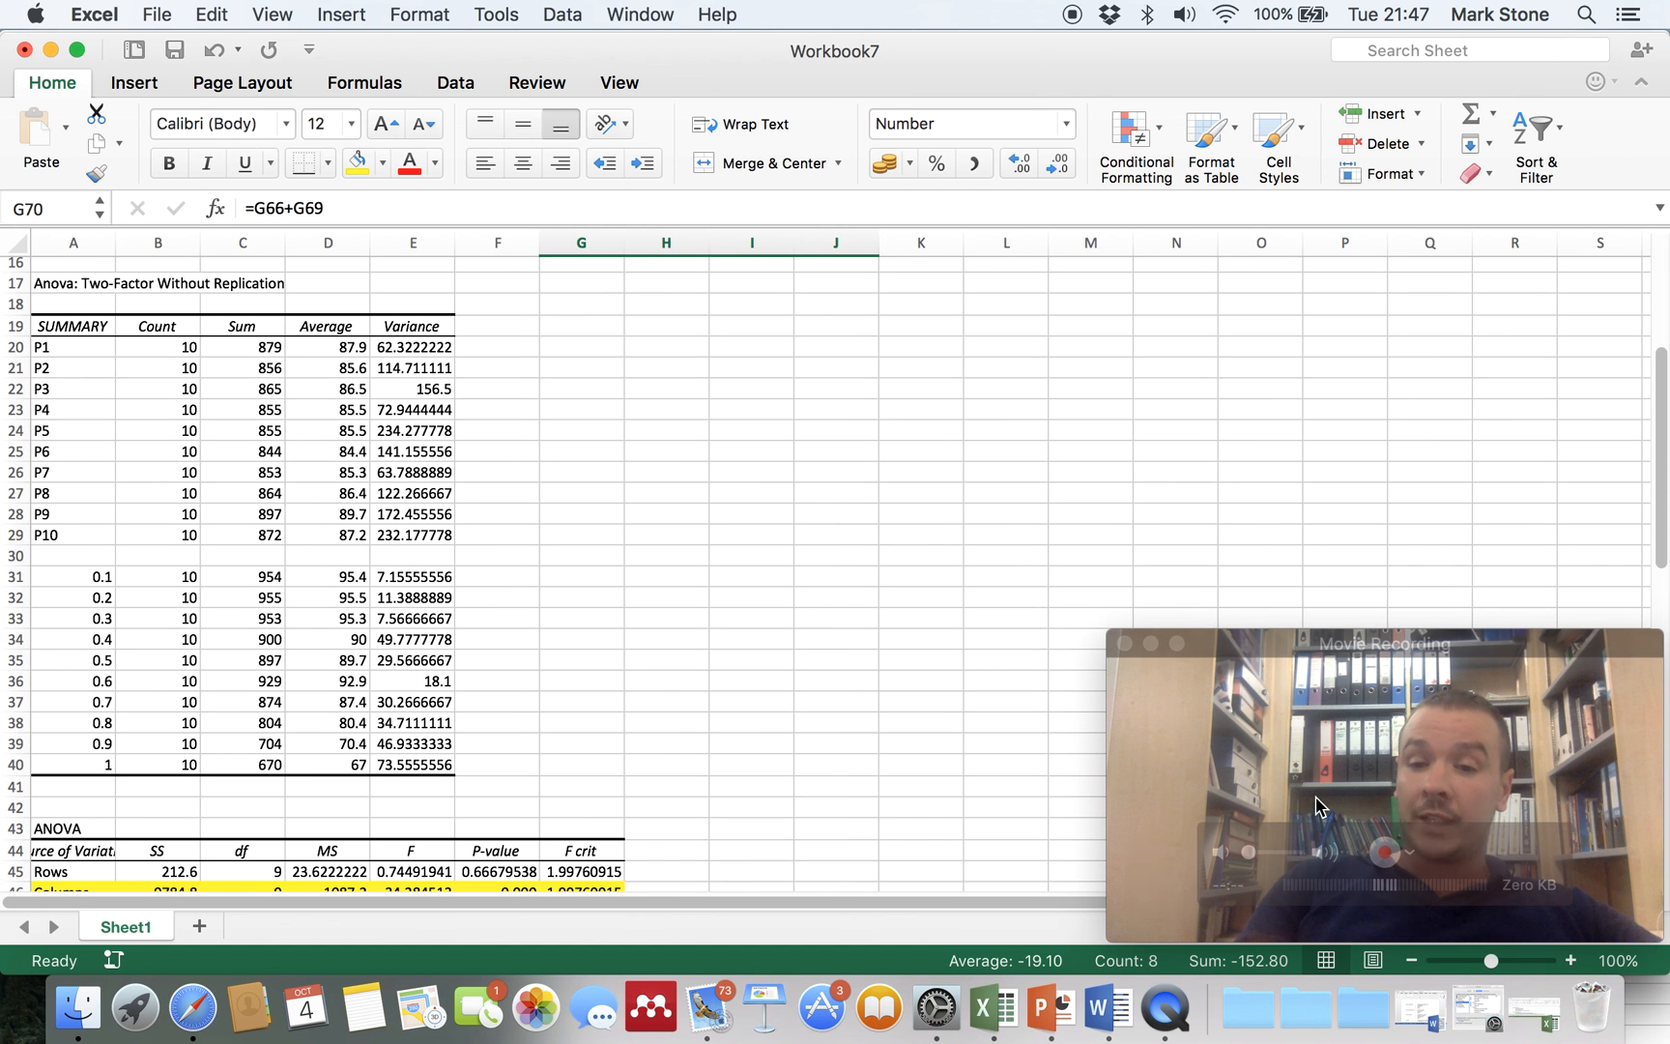